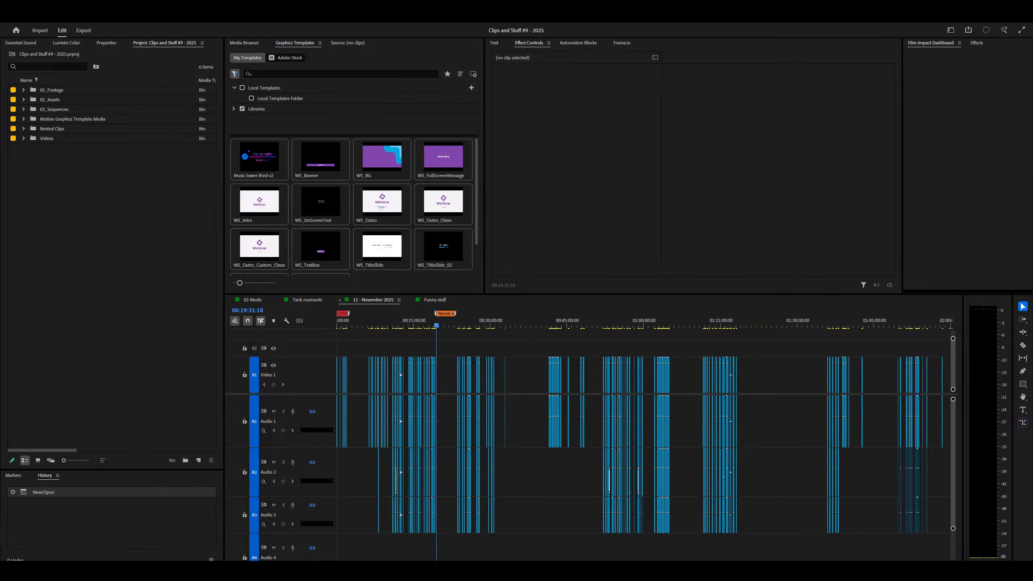
Switch the panel group beside the project bin from Graphics Templates to the Source monitor.
left_click(244, 44)
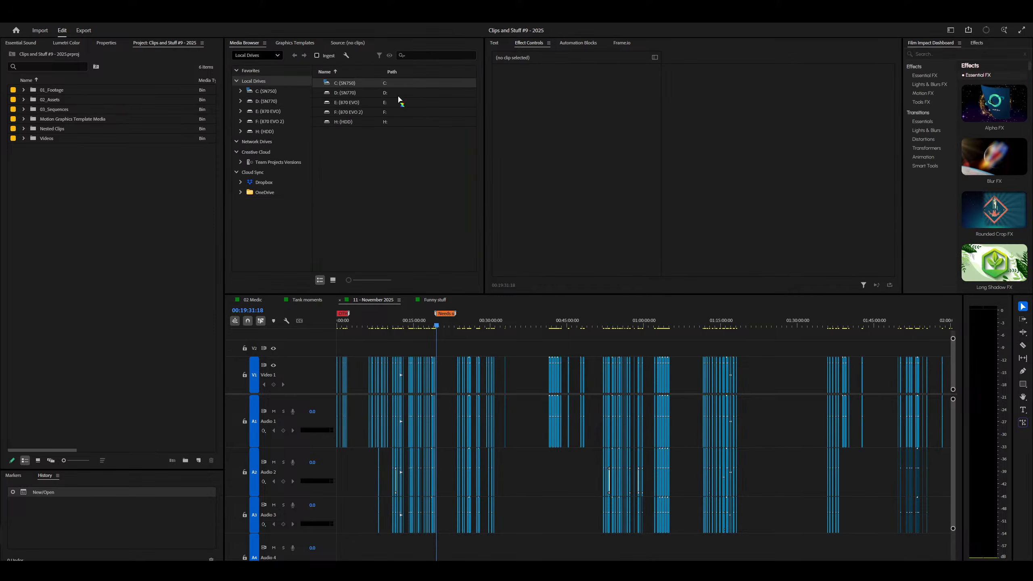
left_click(348, 42)
left_click(93, 173)
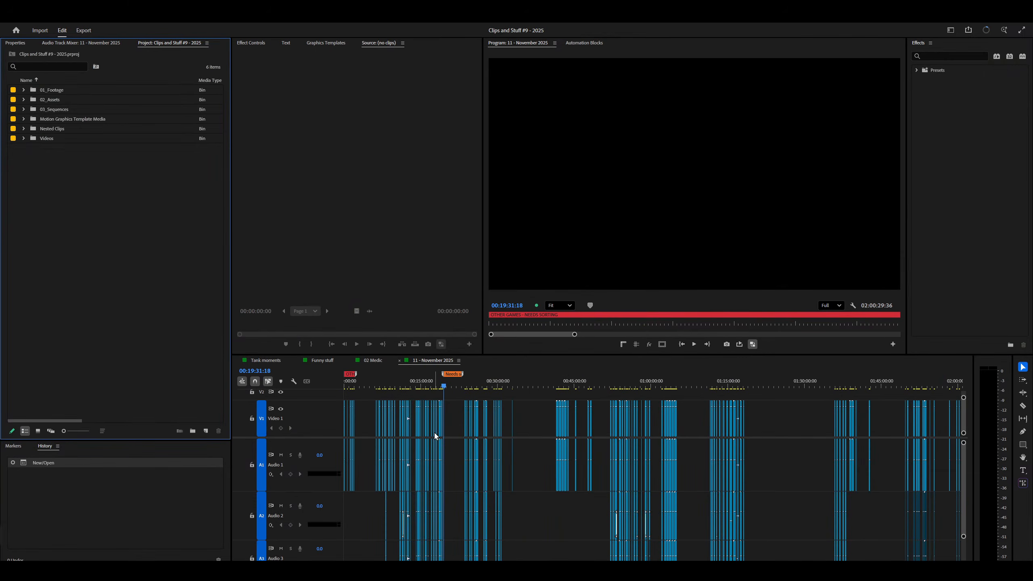
Place the playhead at 00:19:12:08 in the November sequence, on the last clips before the "Needs sorting" marker.
left_click(530, 514)
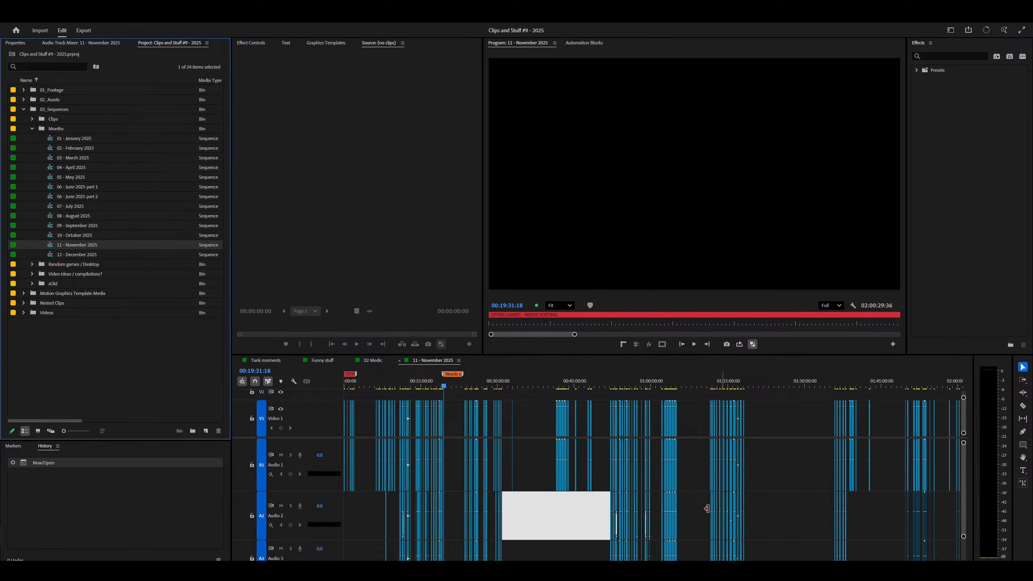
left_click(582, 525)
key("minus")
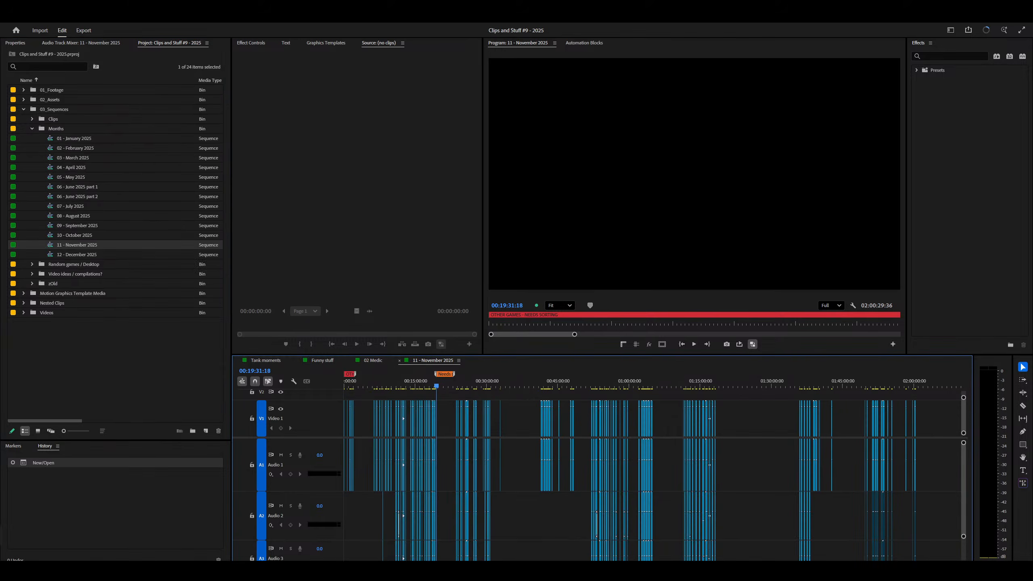
key("equal")
key("equal")
key("equal")
key("equal")
key("equal")
key("equal")
key("equal")
key("equal")
key("equal")
key("equal")
key("equal")
key("minus")
key("minus")
key("minus")
left_click(601, 383)
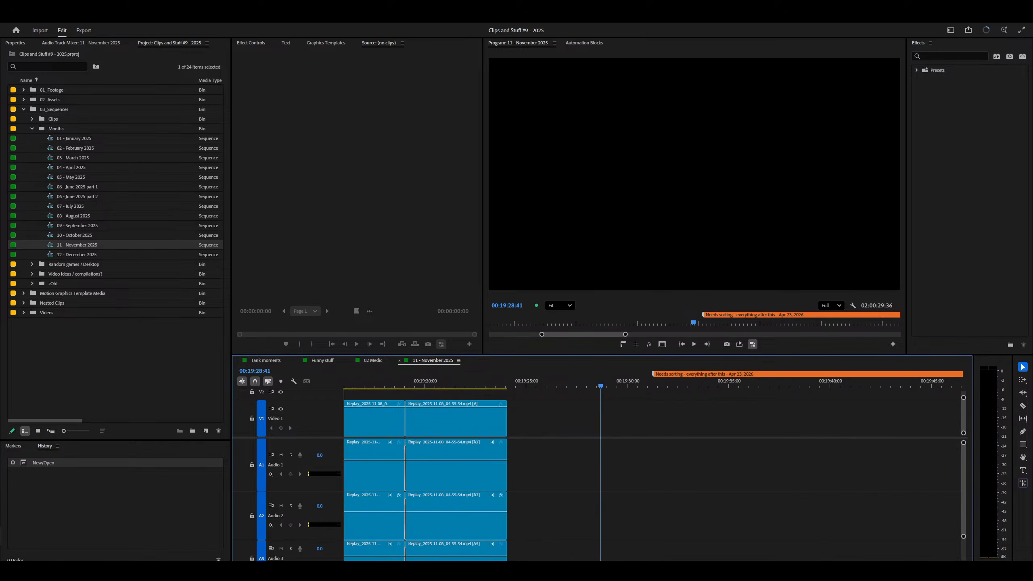
key("minus")
left_click(460, 382)
key("minus")
key("minus")
key("minus")
key("minus")
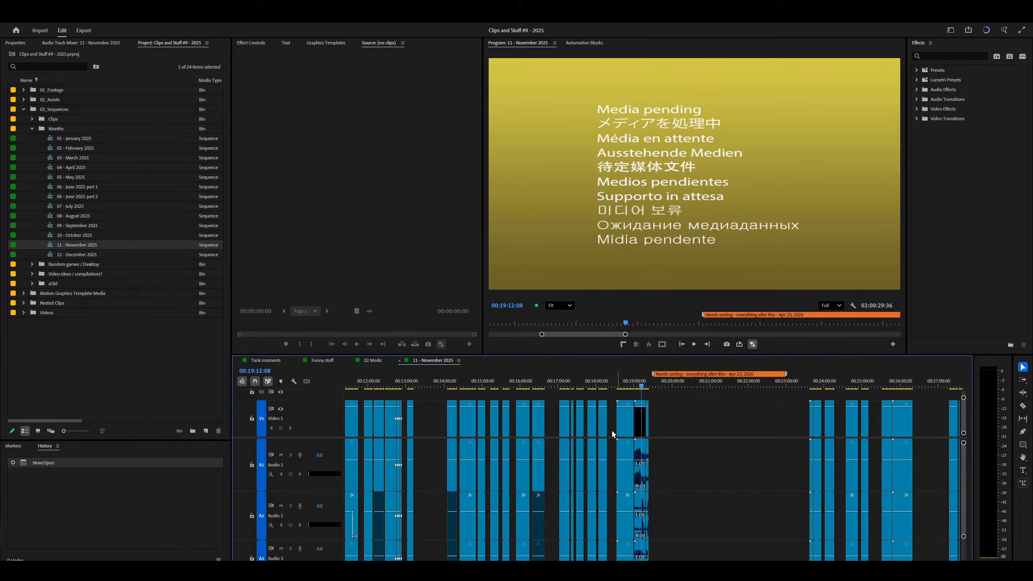
left_click(702, 447)
left_click(692, 441)
left_click(684, 457)
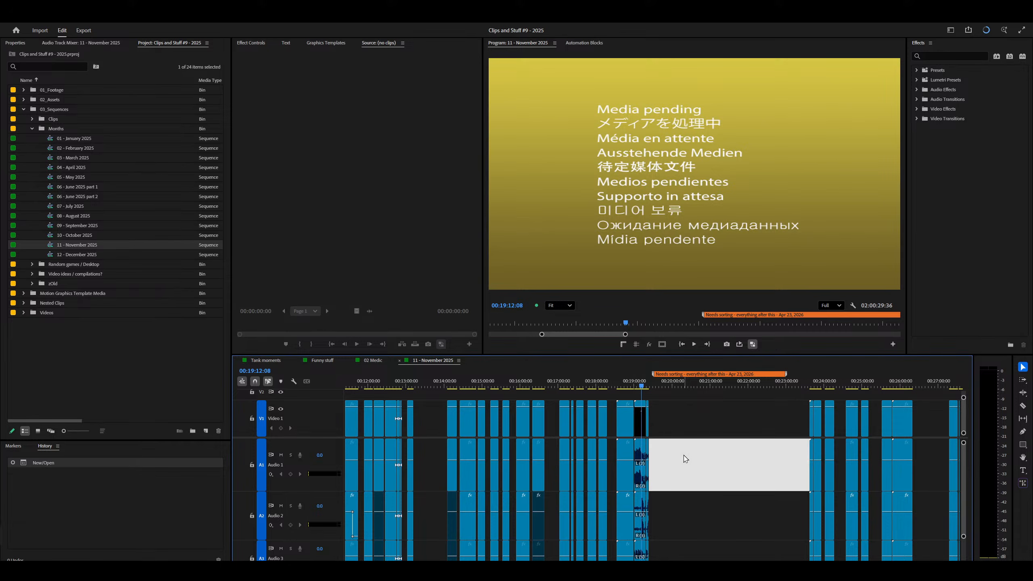
left_click(684, 456)
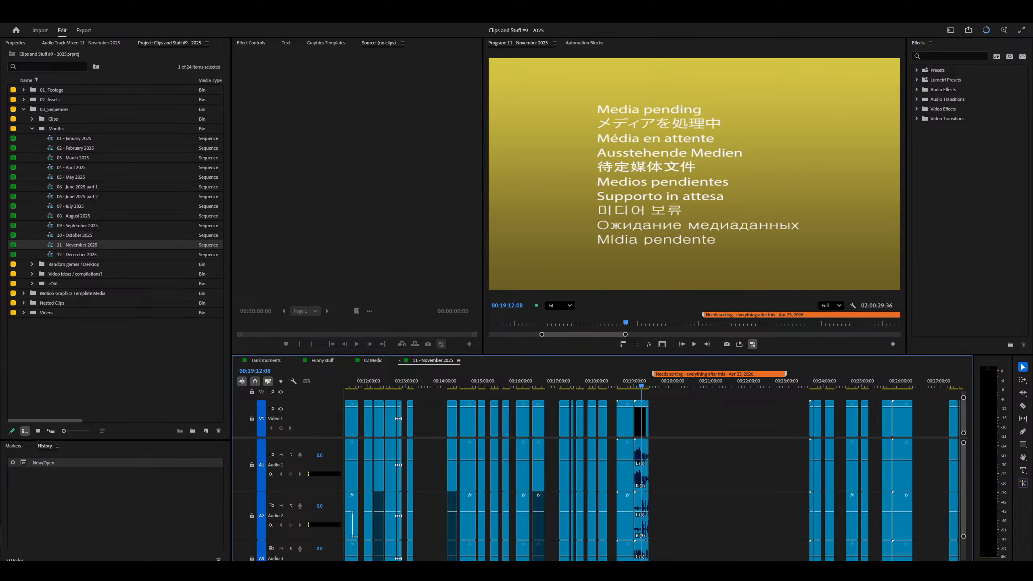
Open Task Manager, sort the processes by memory usage with the highest first, and minimize it.
key("ctrl+shift+Escape")
left_click(394, 105)
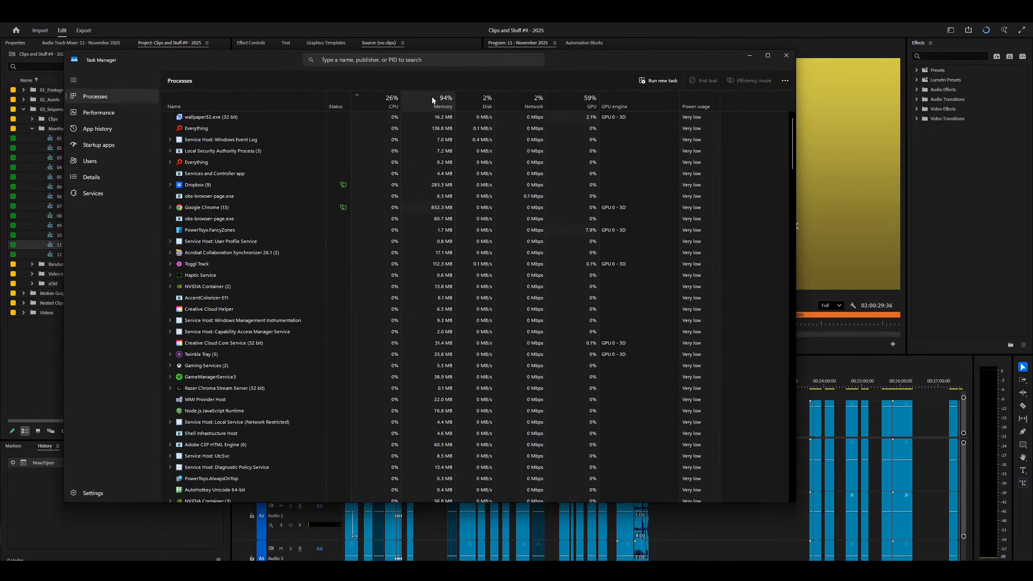
left_click(433, 100)
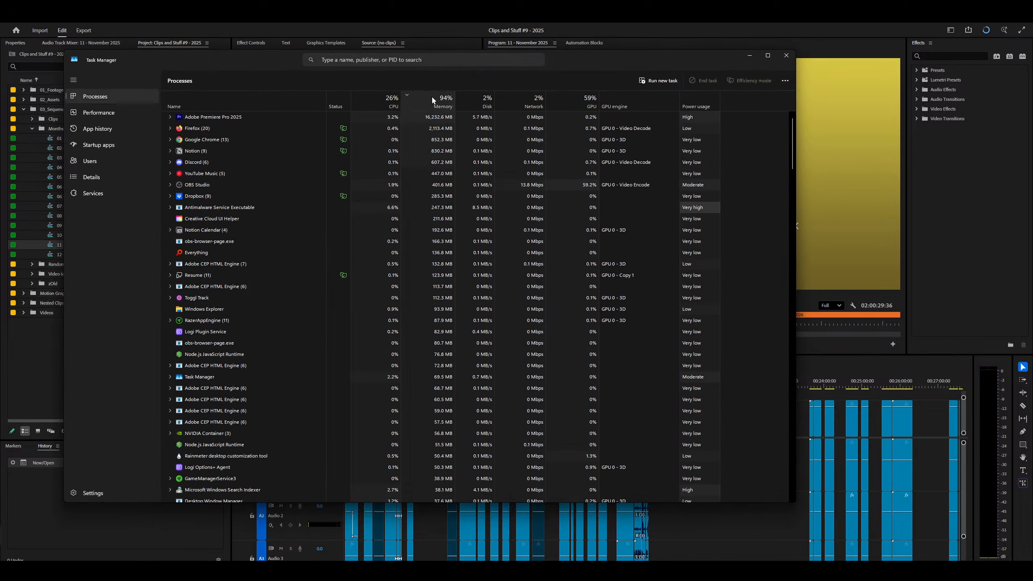
left_click(749, 56)
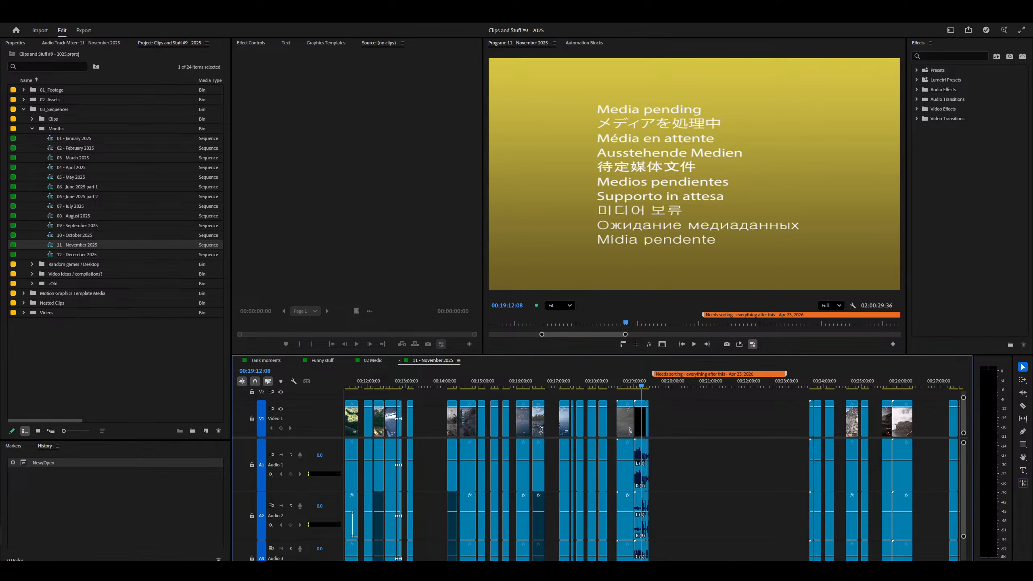
Reopen Task Manager, examine the Memory performance graph, and minimize it again.
left_click(376, 571)
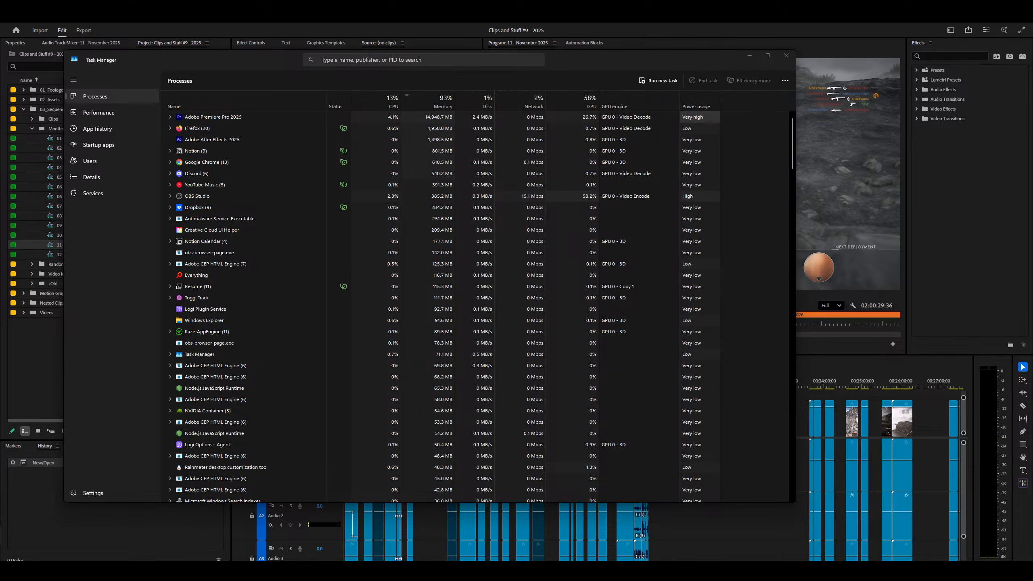
left_click(419, 117)
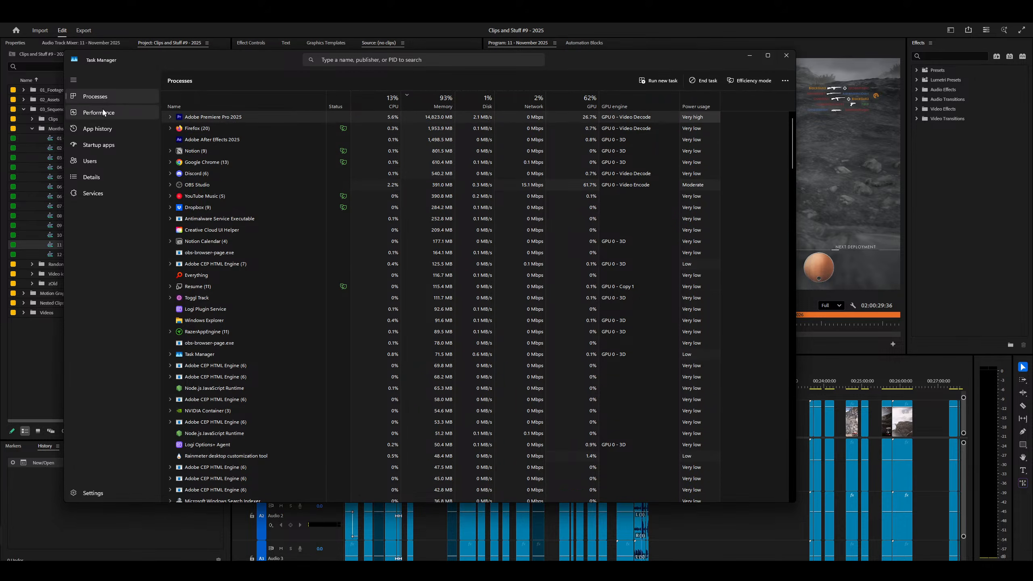
left_click(103, 112)
key("Down")
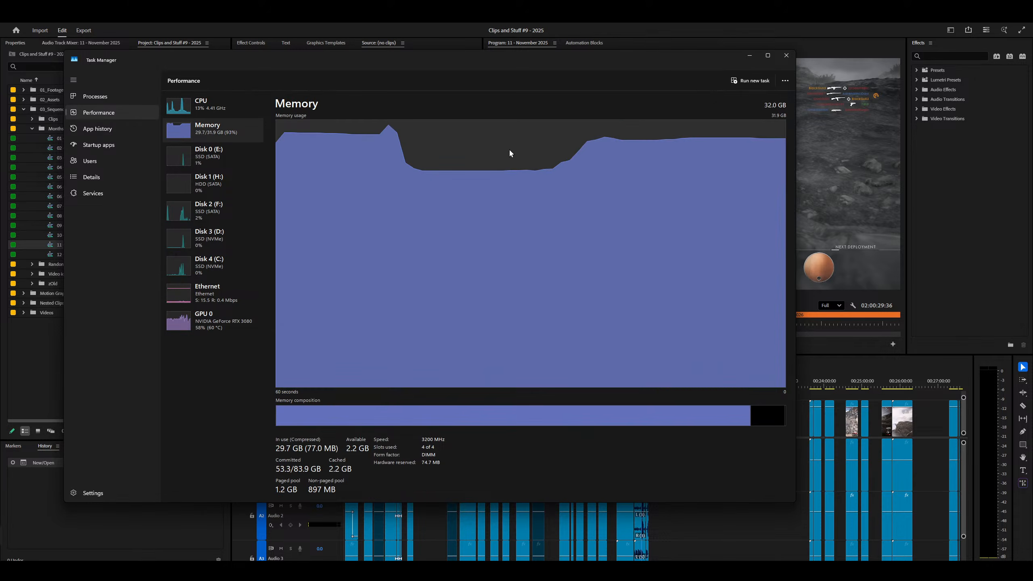
left_click(750, 54)
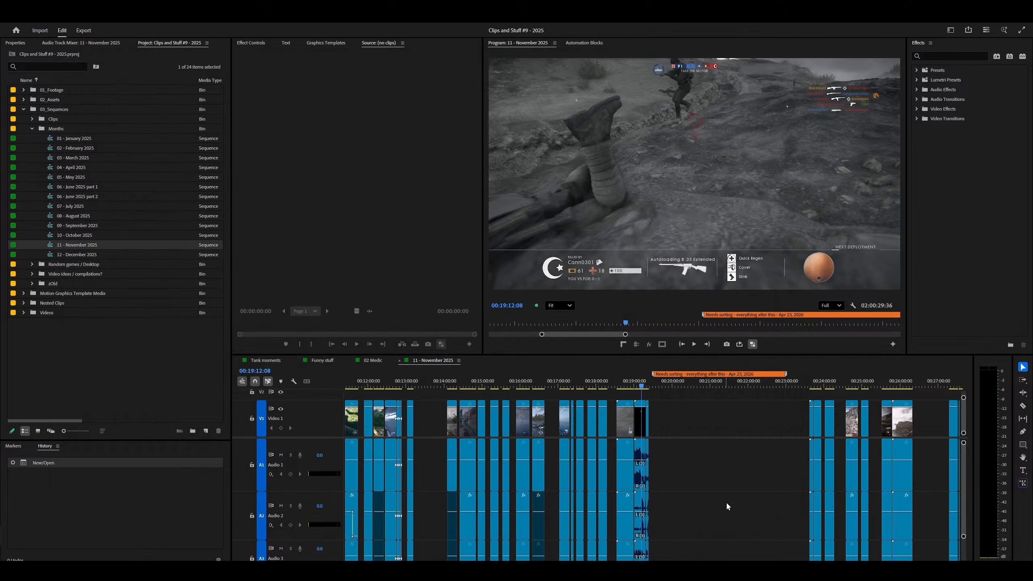
Maximize the timeline and scrub through the last clips before the "Needs sorting" marker to 00:19:21:00.
key("grave")
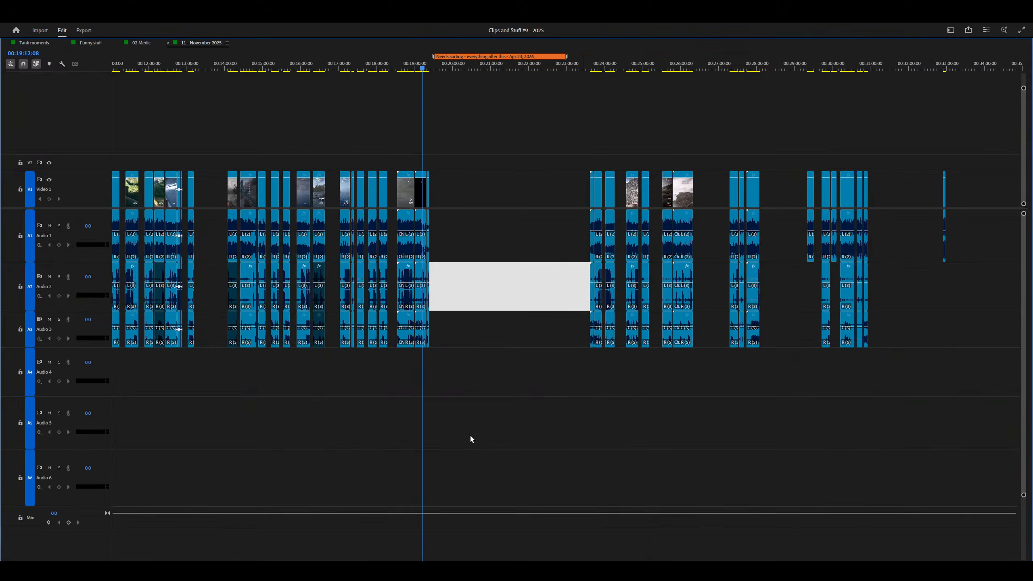
key("minus")
key("equal")
key("equal")
key("equal")
key("equal")
key("equal")
key("equal")
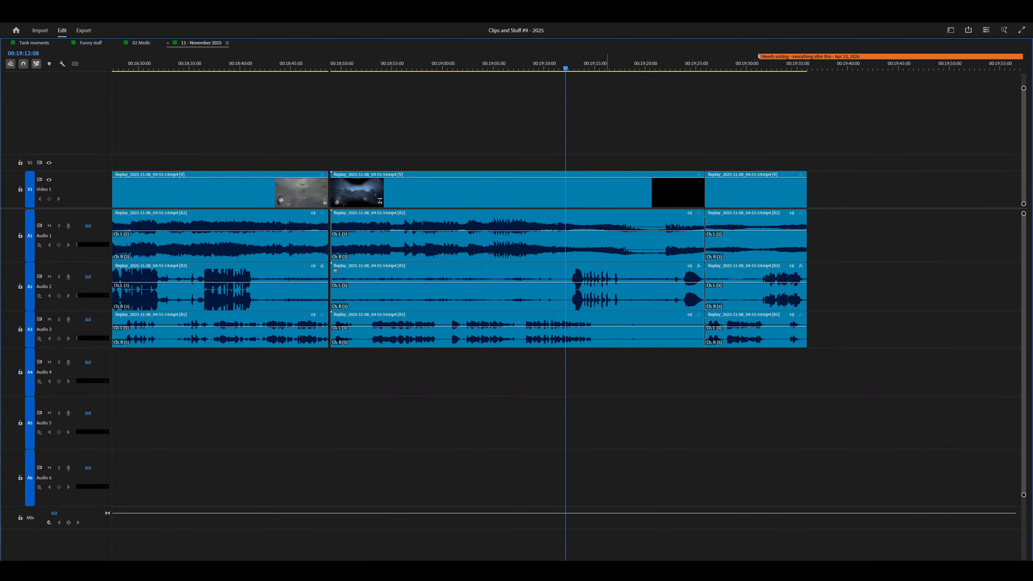
left_click_drag(246, 67, 745, 68)
key("minus")
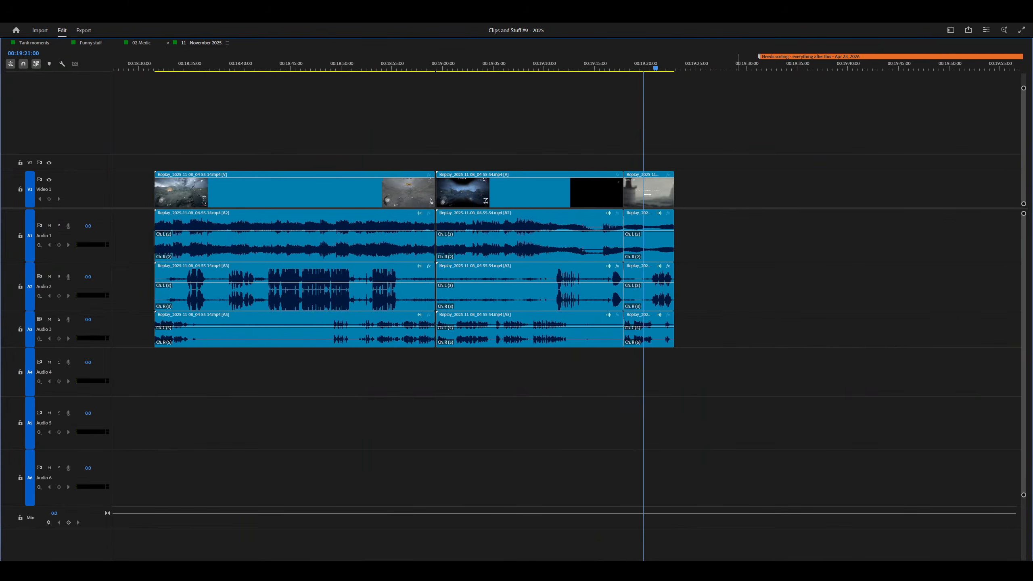
Look over the clips after the "Needs sorting" marker, park the playhead at 00:23:47:43, and restore the regular panel layout.
key("minus")
scroll(567, 285, "down", 5)
key("minus")
key("minus")
scroll(566, 285, "down", 10)
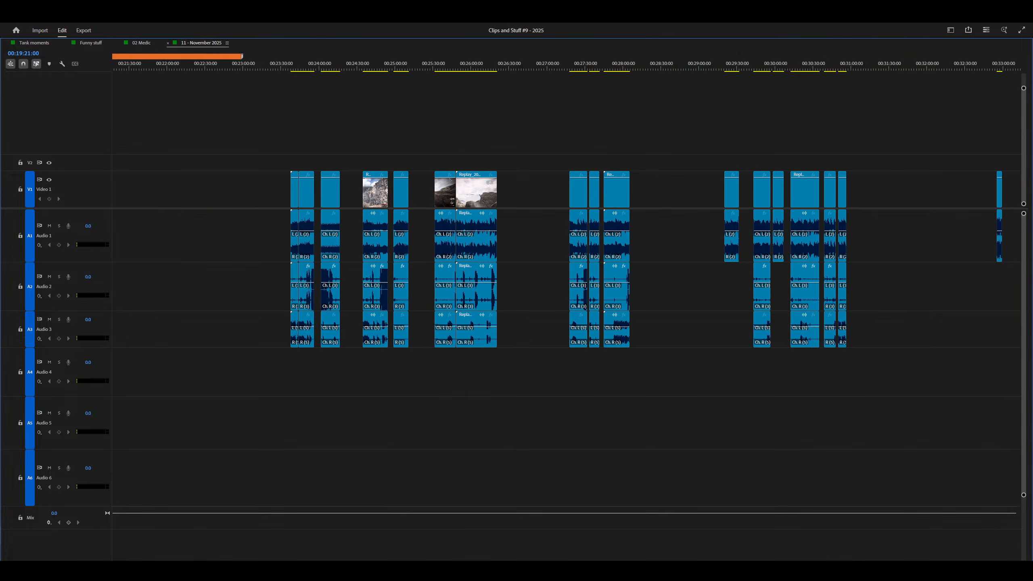
key("minus")
key("minus")
right_click(501, 189)
key("equal")
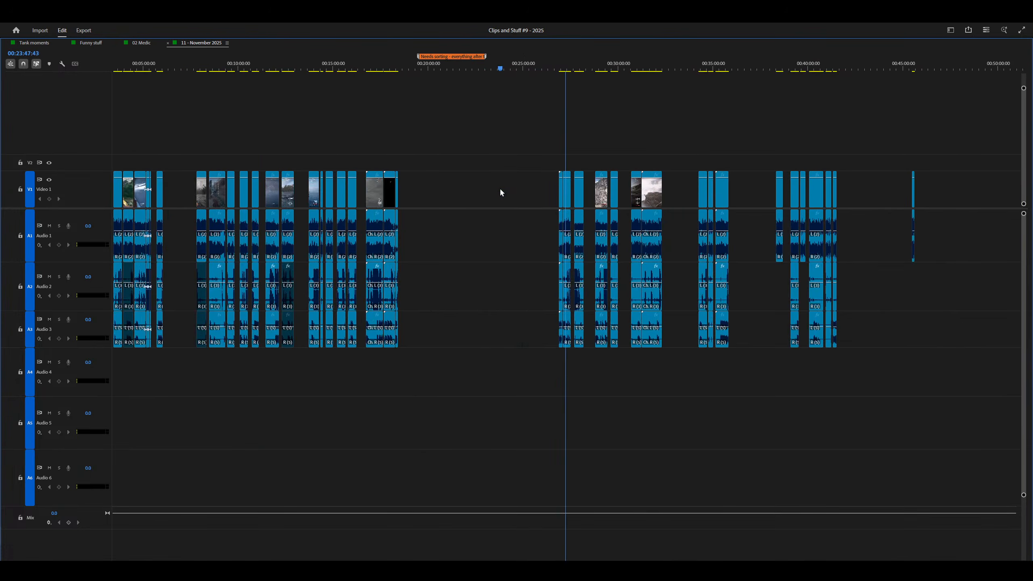
key("minus")
key("minus")
key("minus")
key("minus")
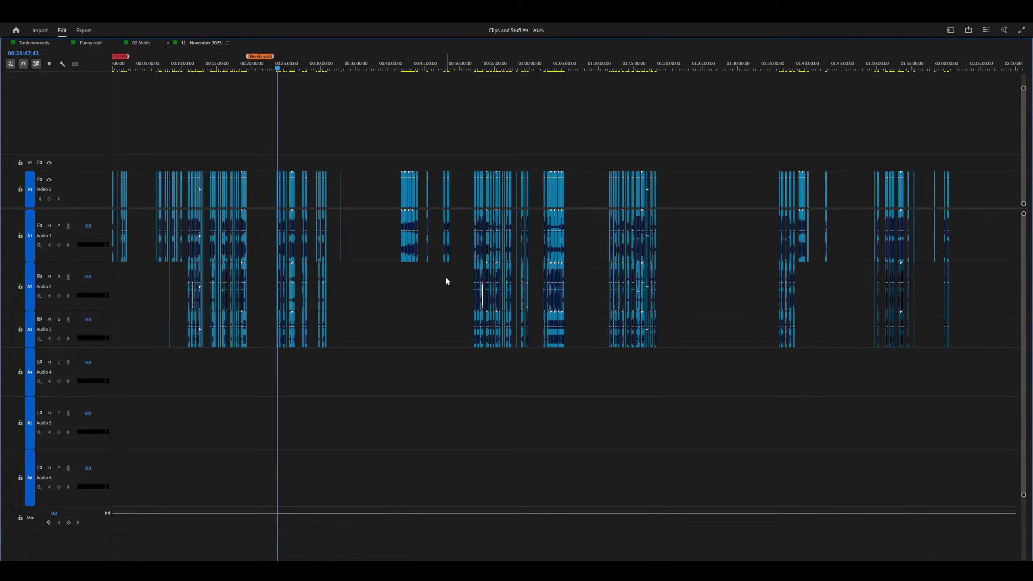
key("grave")
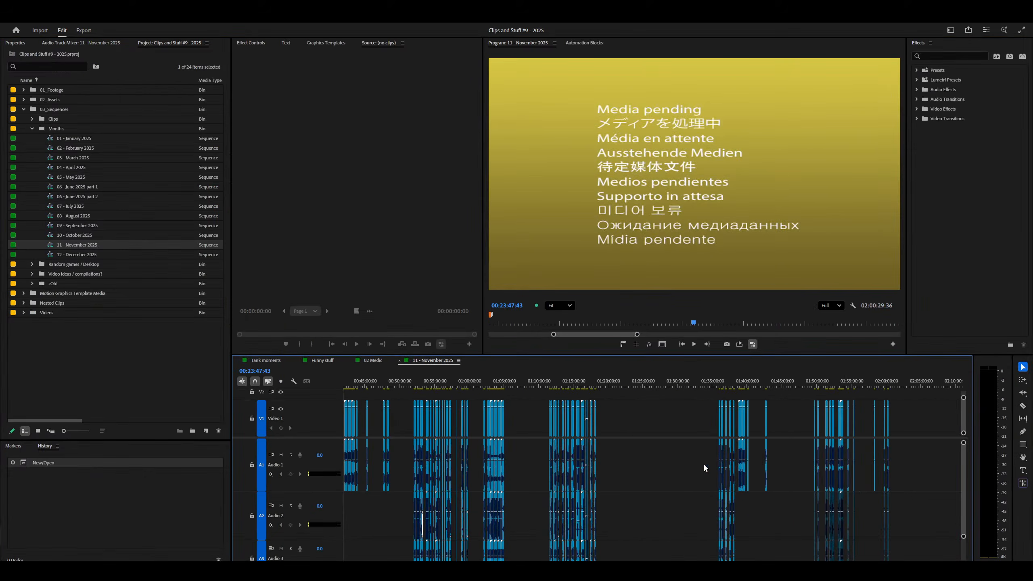
Examine the clip groups following the "Needs sorting" marker and place the playhead at 01:03:22:39.
key("equal")
key("equal")
key("equal")
key("equal")
key("equal")
key("equal")
key("equal")
key("equal")
key("equal")
key("equal")
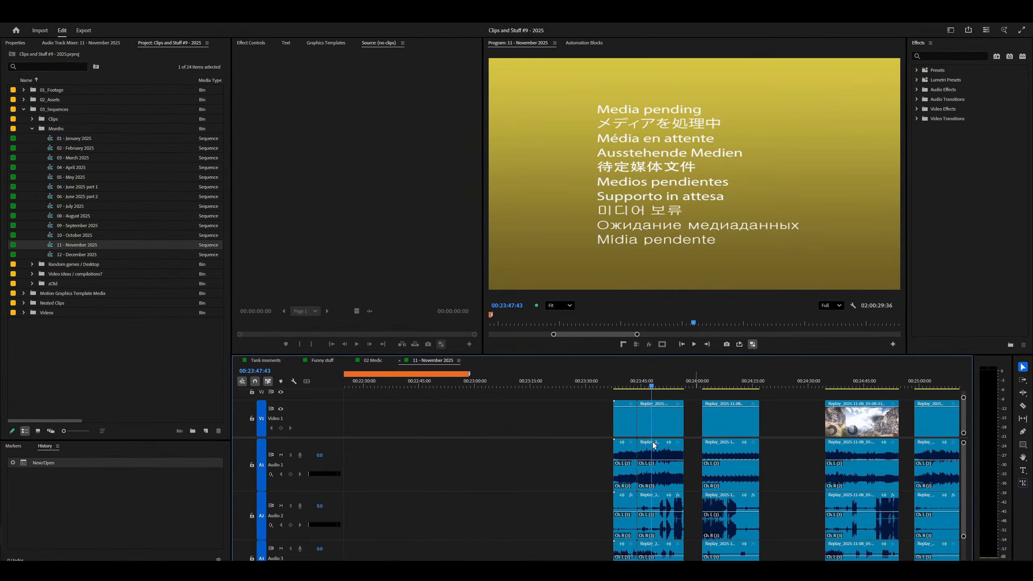
scroll(653, 443, "up", 1)
scroll(652, 443, "down", 5)
scroll(653, 442, "down", 3)
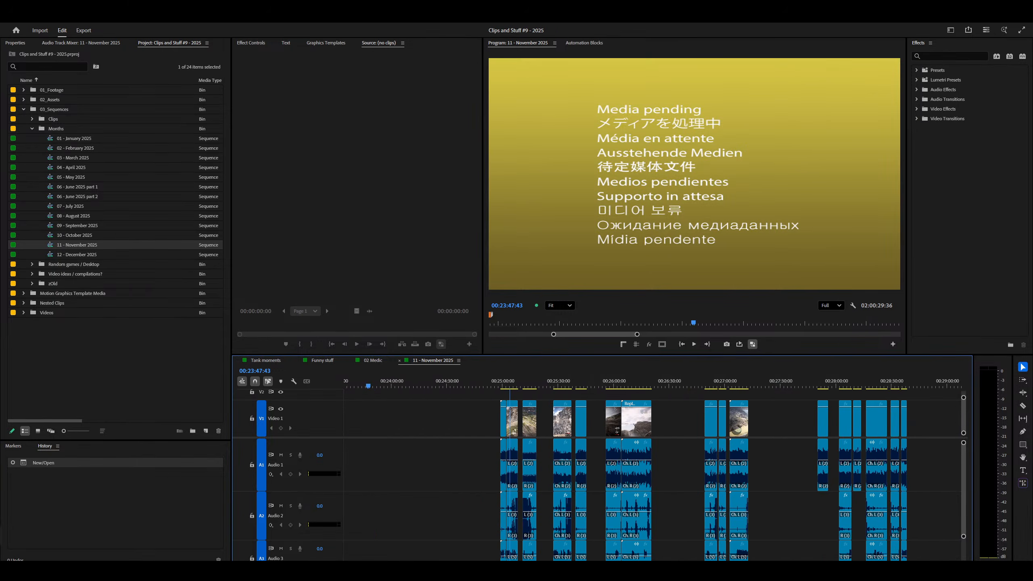
scroll(715, 456, "down", 4)
scroll(716, 456, "down", 5)
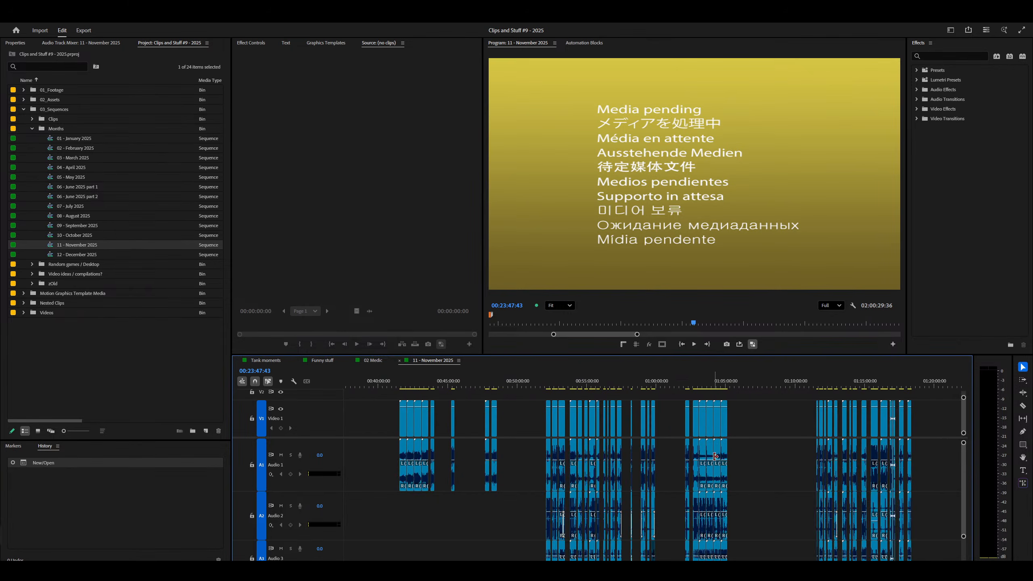
left_click(703, 443)
scroll(693, 434, "down", 2)
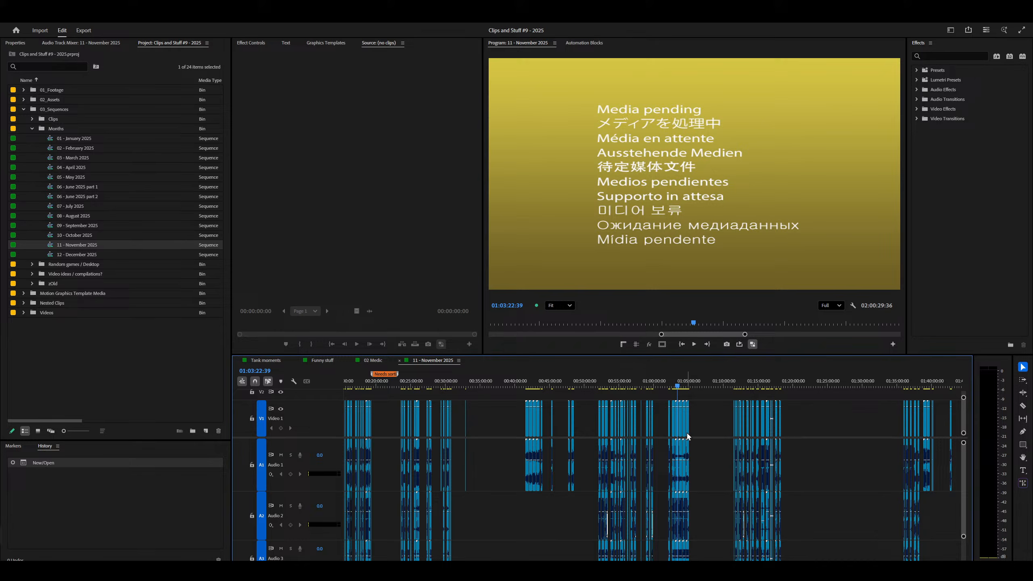
Move the playhead back to 00:23:38:37, on the first clip after the "Needs sorting" marker.
left_click(745, 413)
left_click(402, 418)
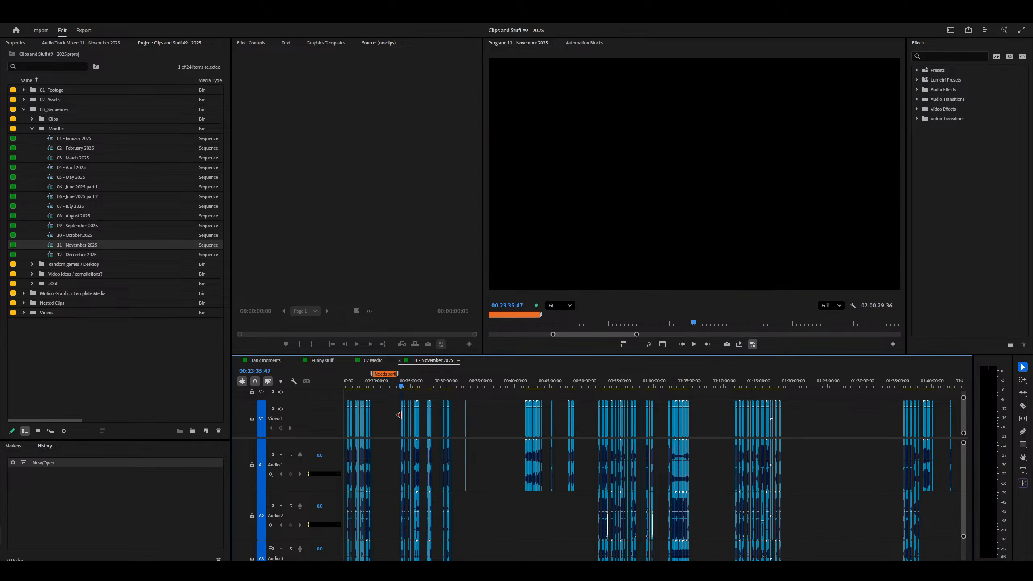
scroll(614, 430, "up", 8)
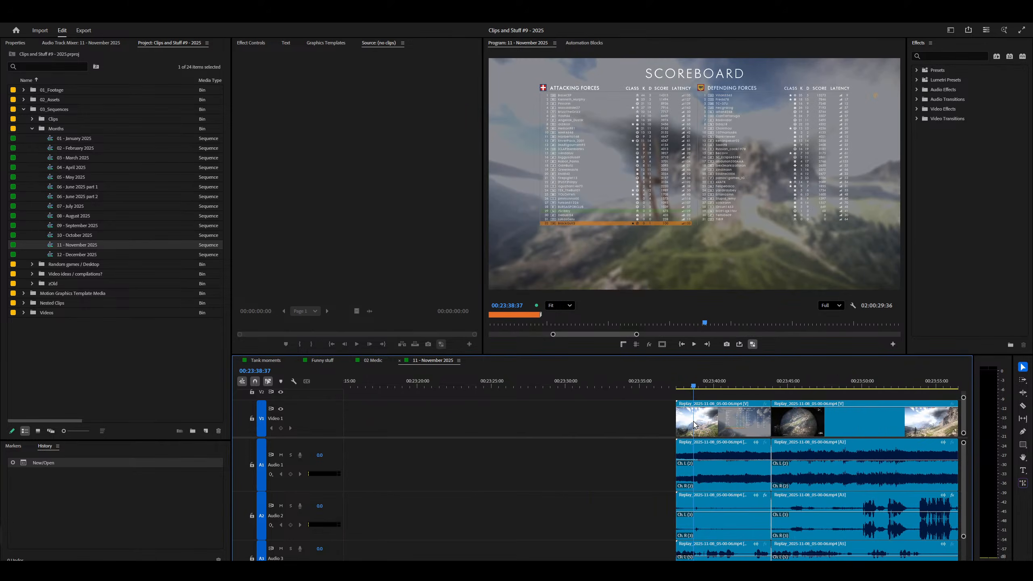
Review the first clips after the "Needs sorting" marker, moving the playhead to 00:24:15:06.
scroll(695, 425, "down", 2)
left_click(705, 462)
left_click_drag(705, 462, 943, 480)
key("minus")
scroll(764, 477, "down", 5)
key("minus")
key("minus")
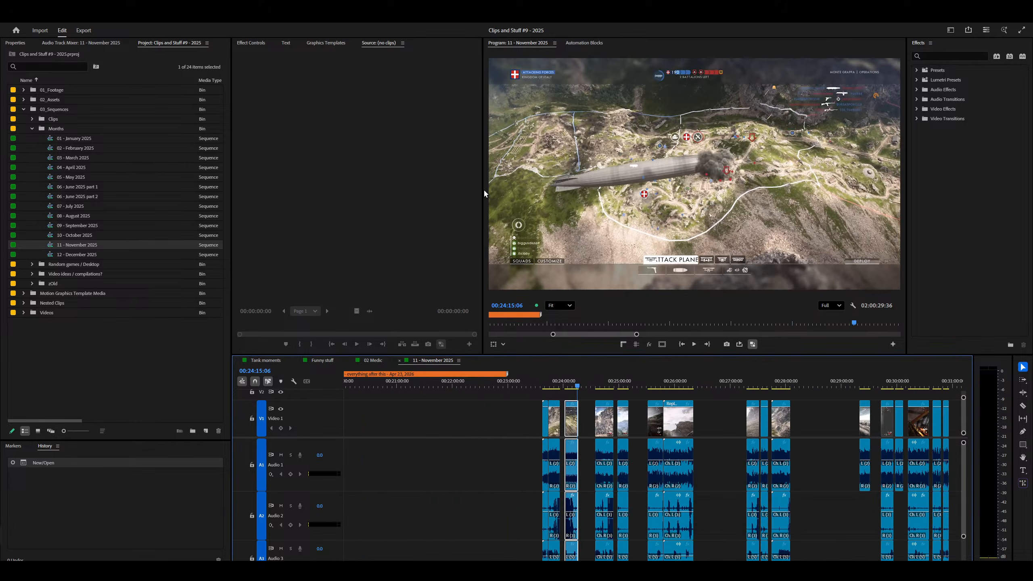
Widen the Program Monitor slightly and scrub back to 00:24:07:19 in the attack plane clip.
left_click_drag(484, 189, 462, 189)
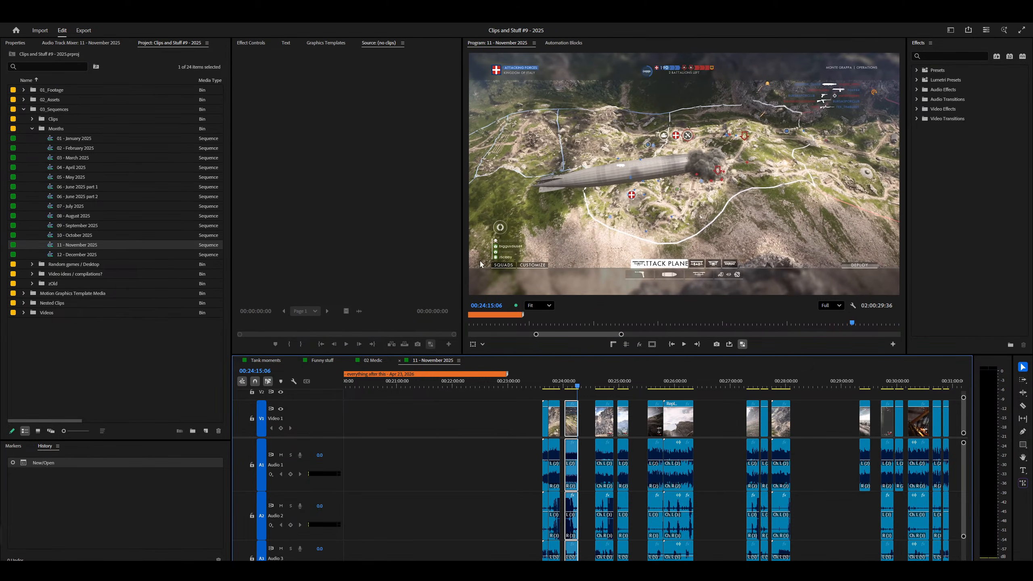
left_click(589, 432)
key("=")
key("=")
key("=")
left_click_drag(685, 416, 584, 438)
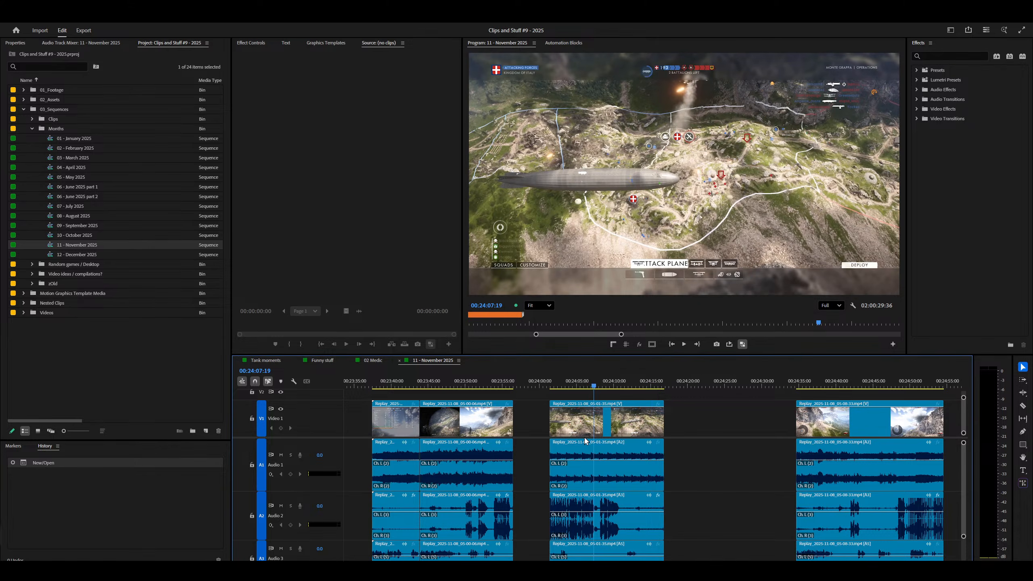
Select all clips on the video and audio tracks from just after the "Needs sorting" marker to about 01:18:00.
key("minus")
key("minus")
key("minus")
key("minus")
key("minus")
key("minus")
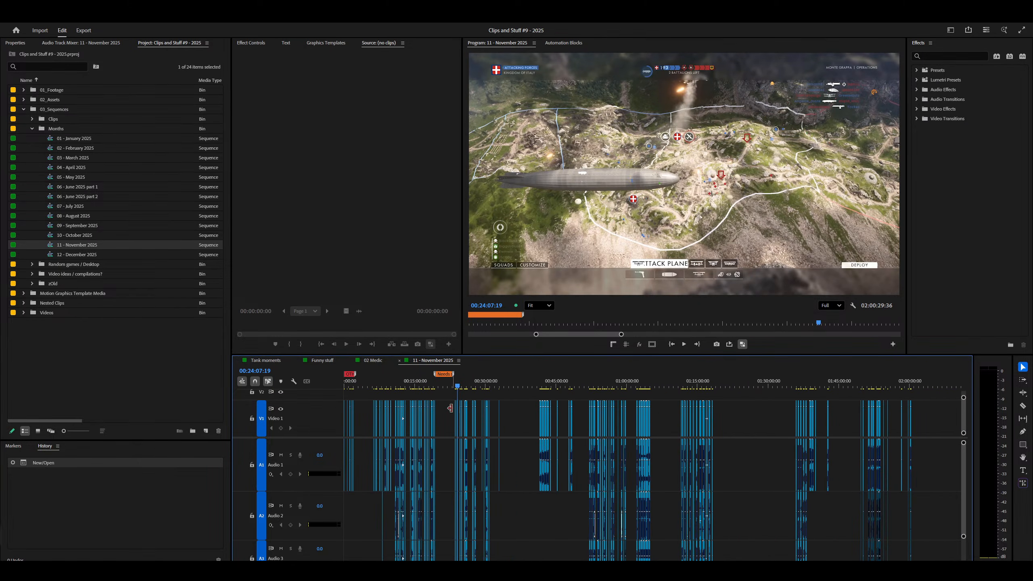
left_click_drag(448, 403, 725, 431)
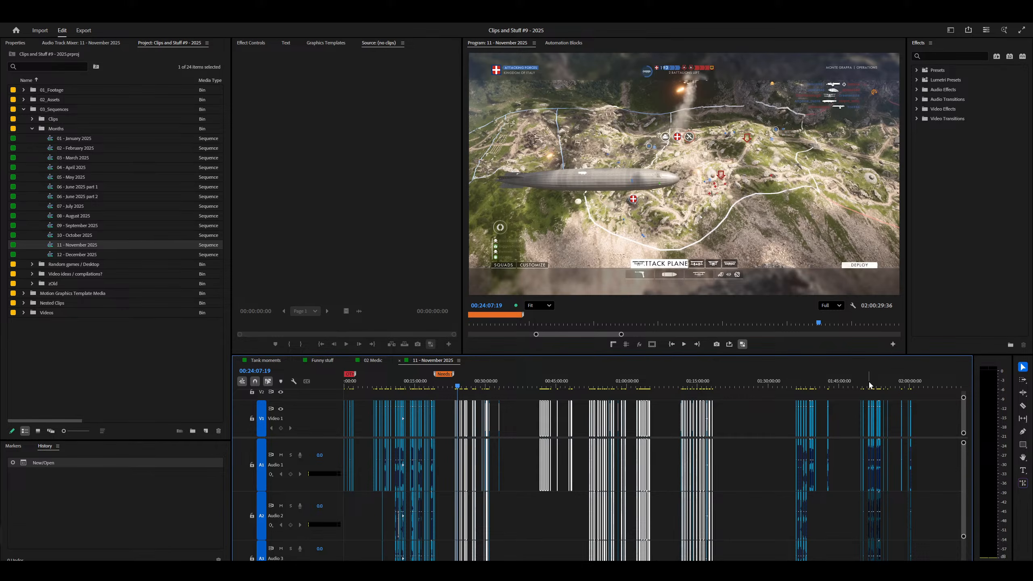
Place the playhead at 01:29:03:02, in the empty stretch after the selected clips, and fit the whole sequence in the timeline.
left_click(764, 383)
key("equal")
key("equal")
key("equal")
key("equal")
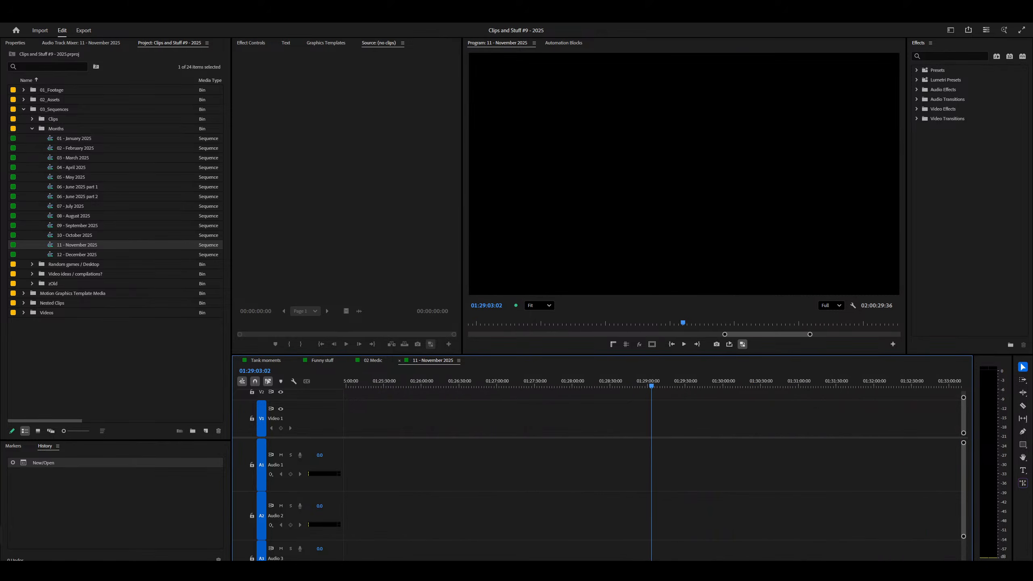
key("minus")
key("backslash")
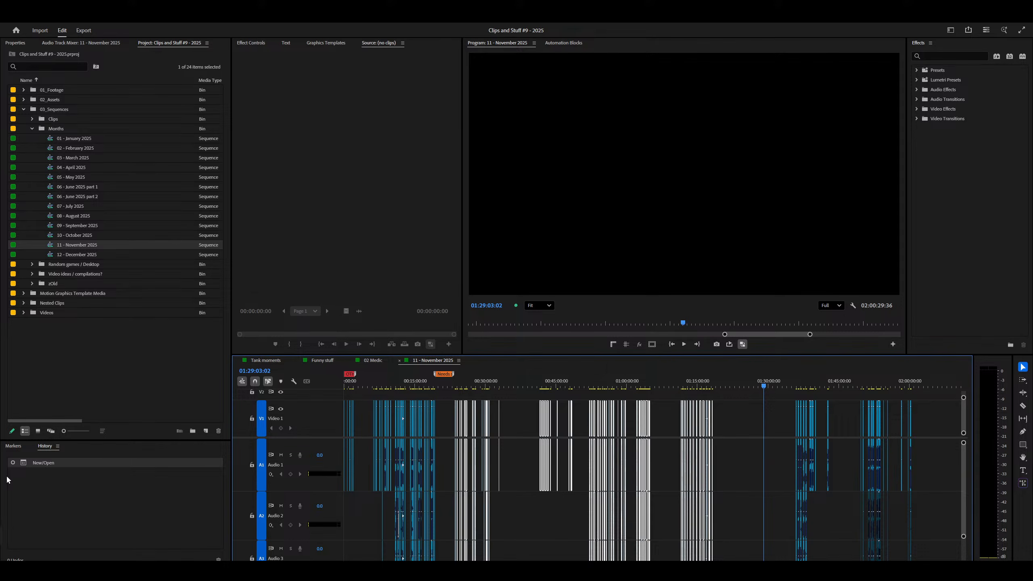
Place the playhead at 00:22:58:18, at the end of the "Needs sorting" marker, and enlarge the timeline around it.
left_click(452, 382)
key("equal")
key("equal")
key("equal")
key("equal")
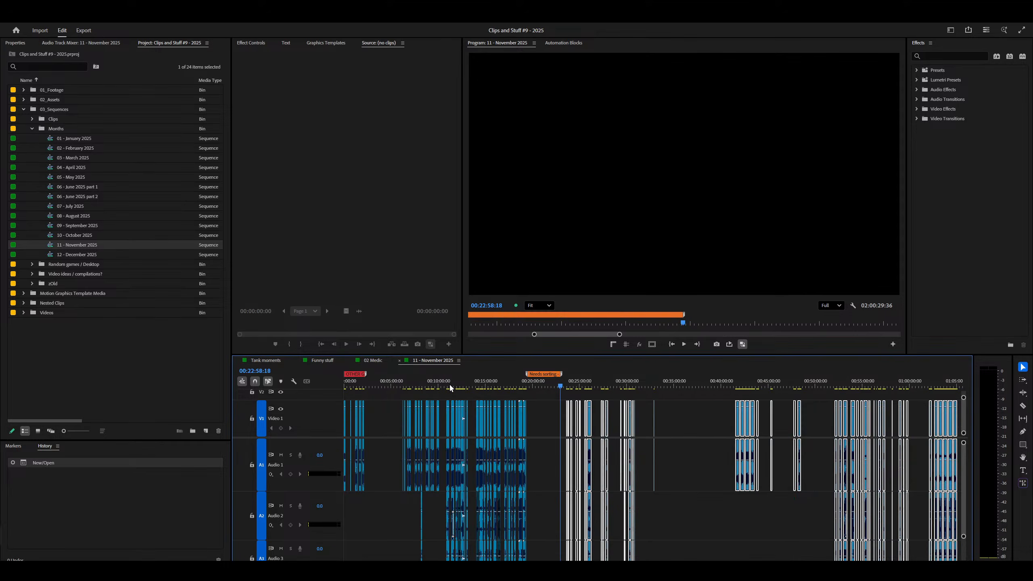
key("minus")
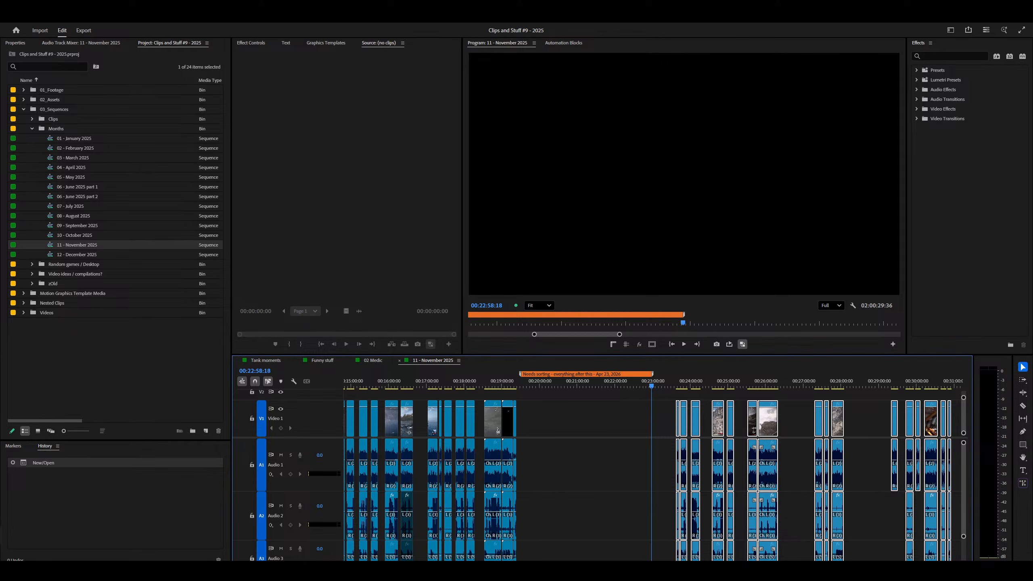
key("super")
key("super")
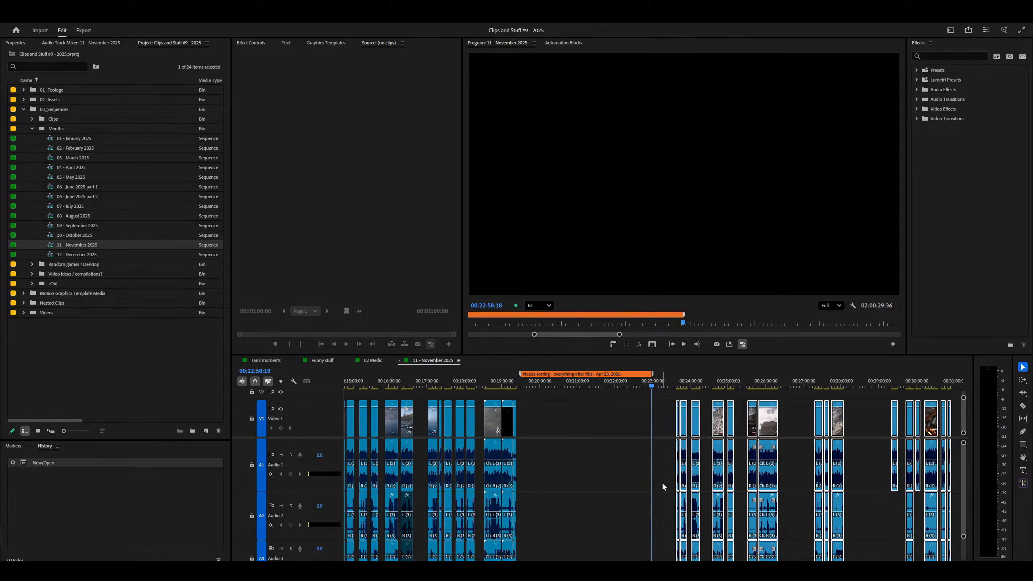
Clear the large clip selection and play the first unsorted clip after the "Needs sorting" marker from its start.
left_click(645, 448)
key("minus")
key("equal")
key("equal")
key("equal")
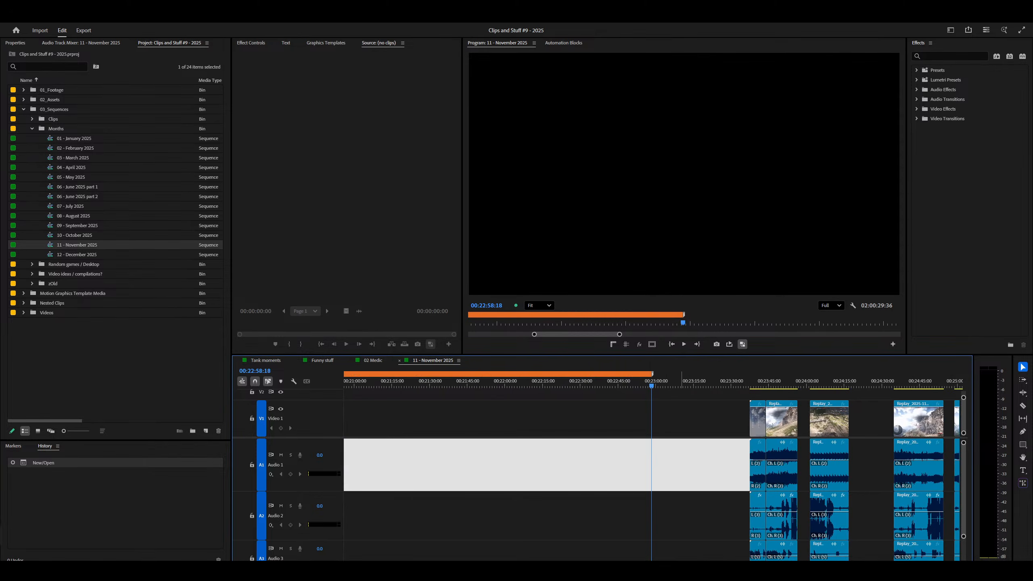
key("Down")
key("space")
key("equal")
key("equal")
key("equal")
key("equal")
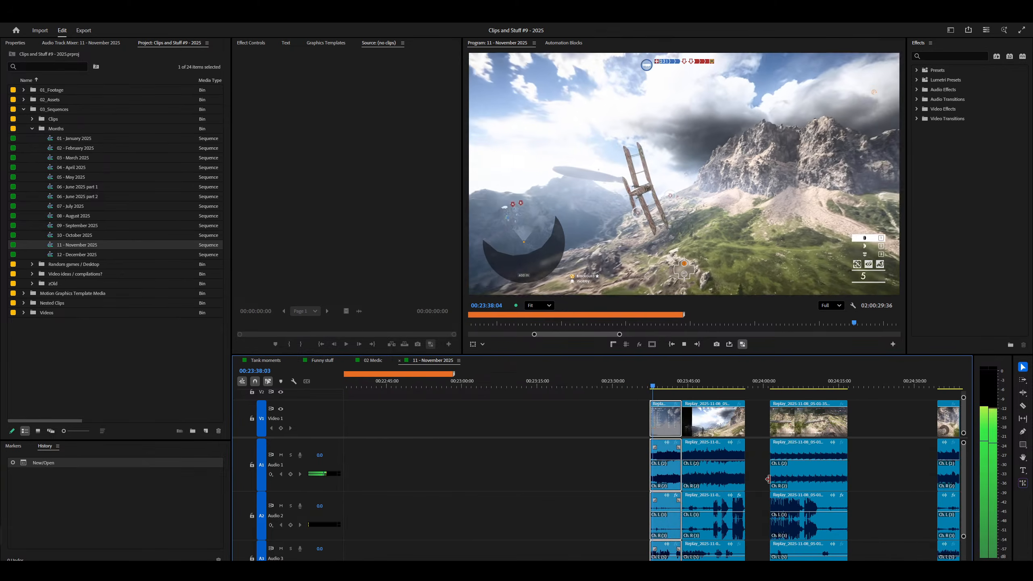
Replay the first unsorted clip from its start, viewing the scoreboard in a maximized Program Monitor before restoring the panel.
key("minus")
key("minus")
key("minus")
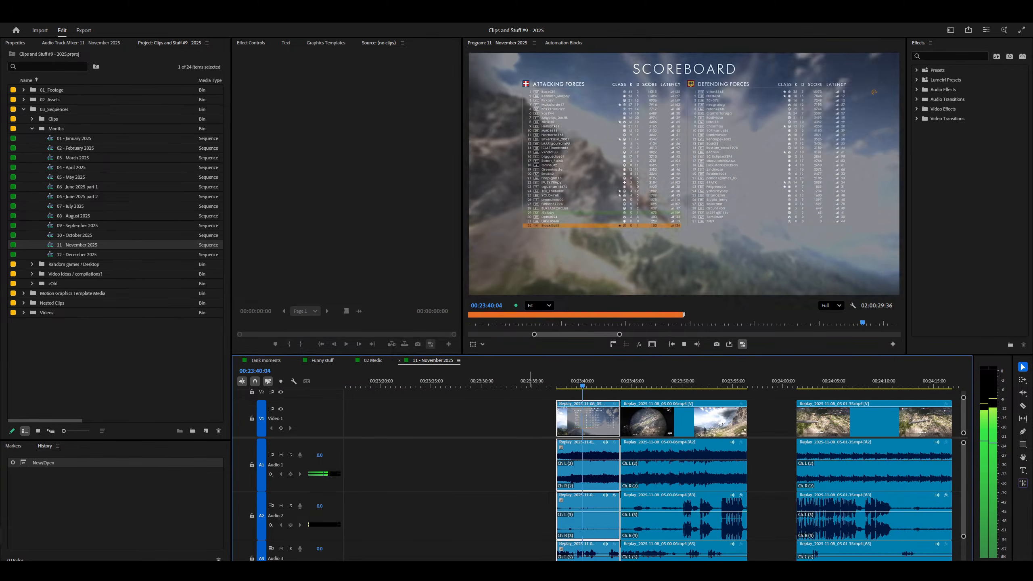
scroll(533, 426, "up", 1)
key("Up")
scroll(484, 451, "down", 1)
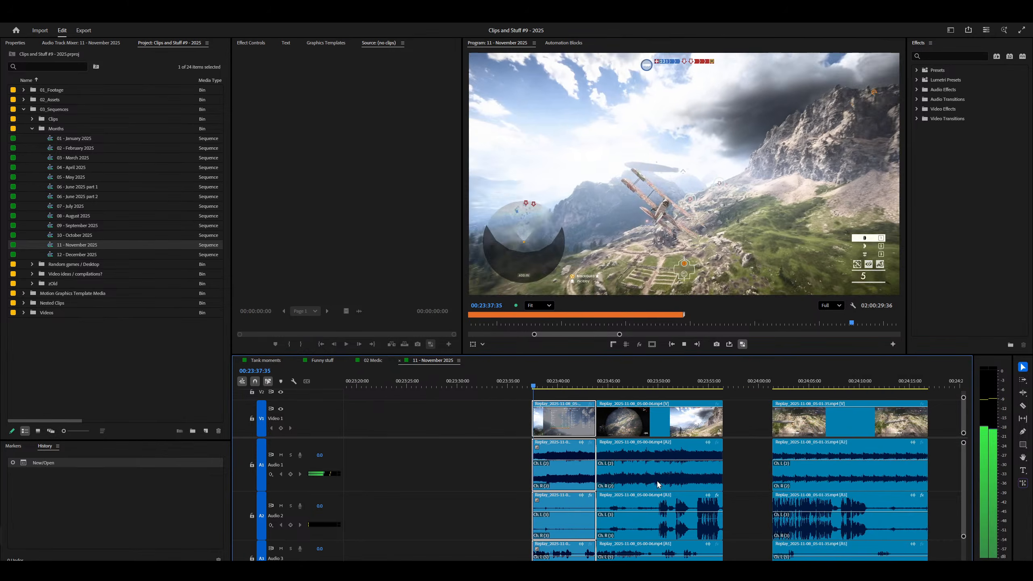
key("grave")
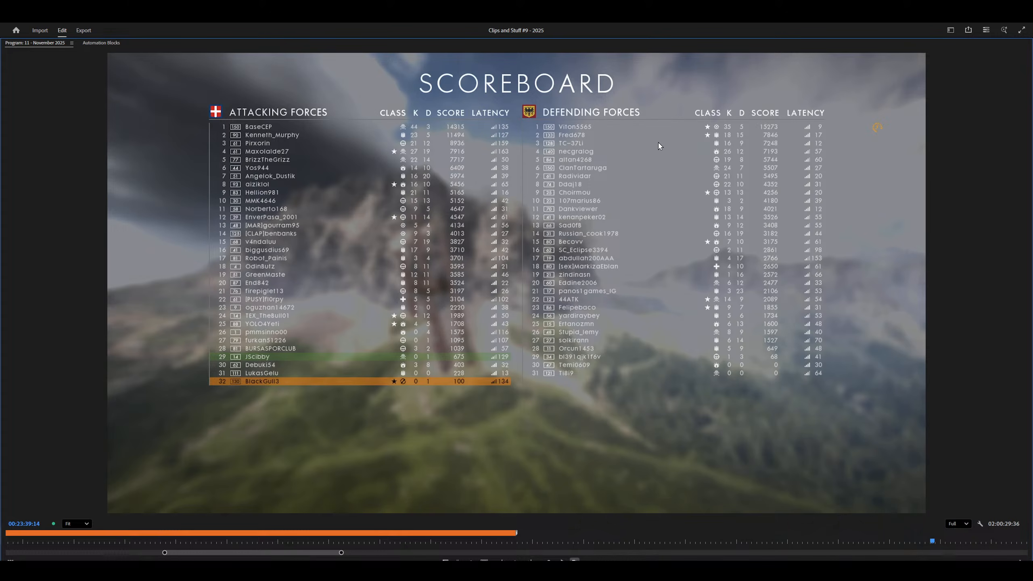
key("space")
key("grave")
scroll(550, 491, "down", 5)
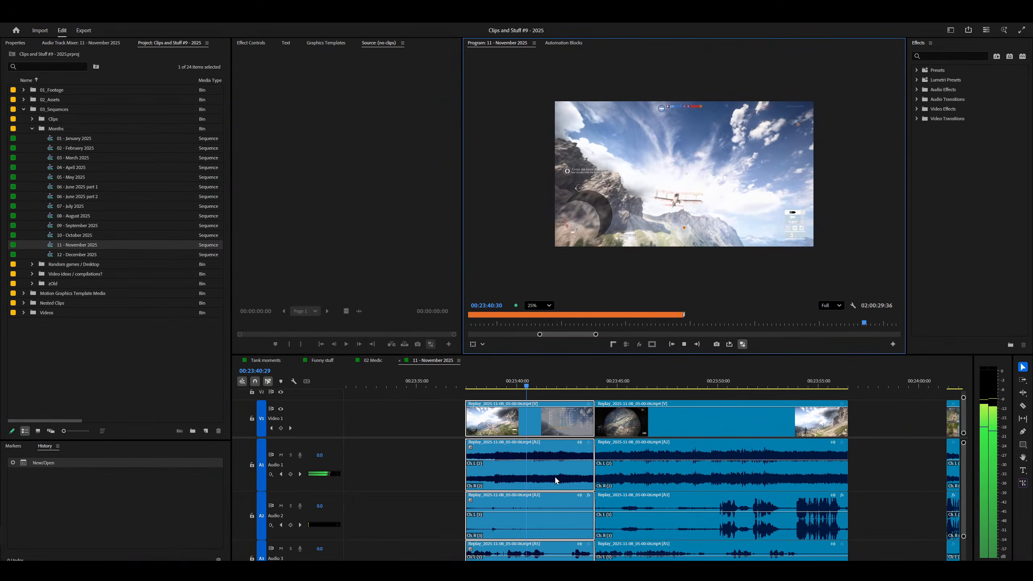
Watch the rest of the first unsorted clip and the adjoining second clip through to about 00:23:56.
left_click(455, 431)
left_click(513, 421)
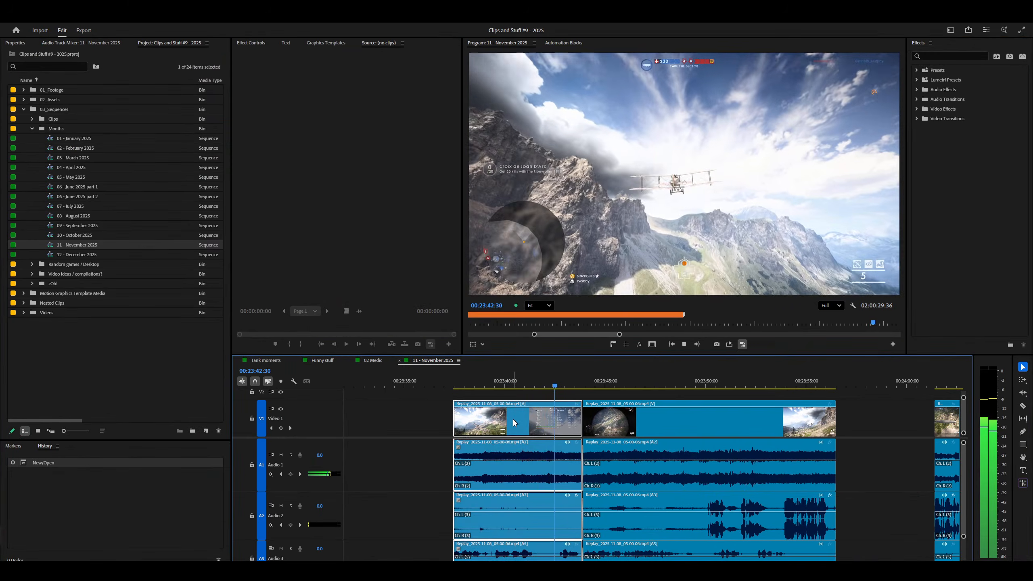
scroll(514, 423, "up", 2)
scroll(513, 423, "down", 4)
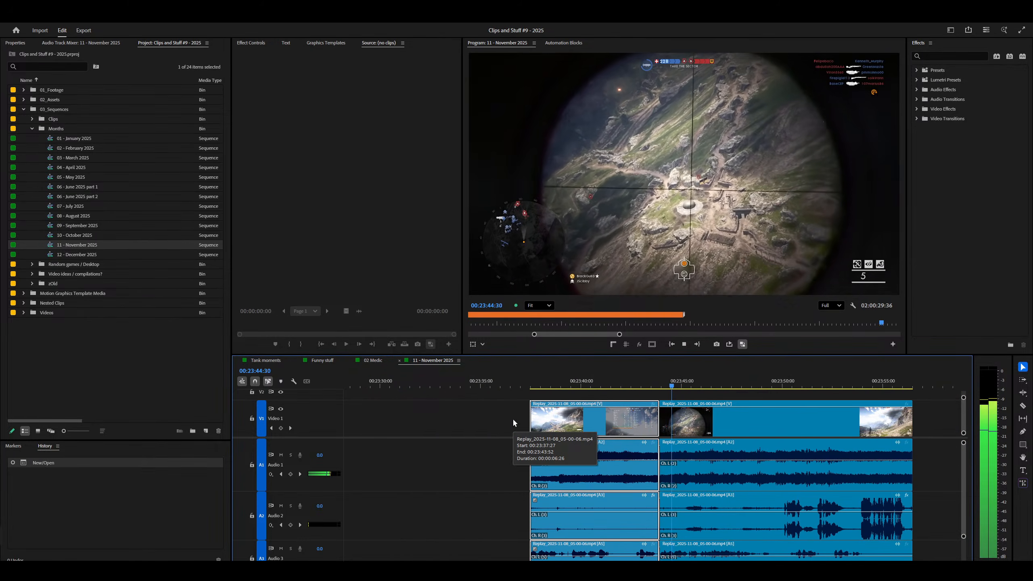
scroll(513, 423, "down", 2)
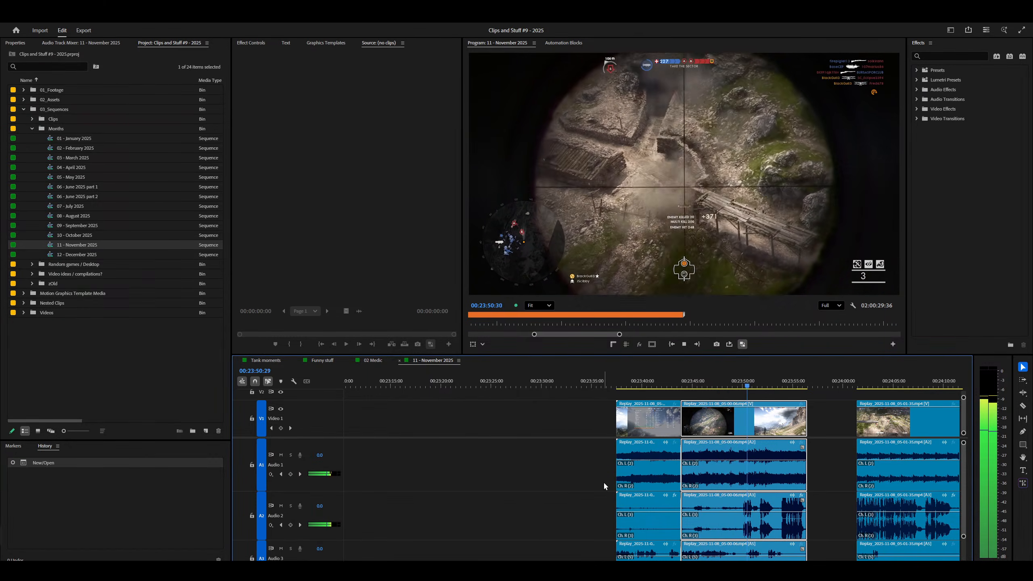
scroll(592, 478, "up", 3)
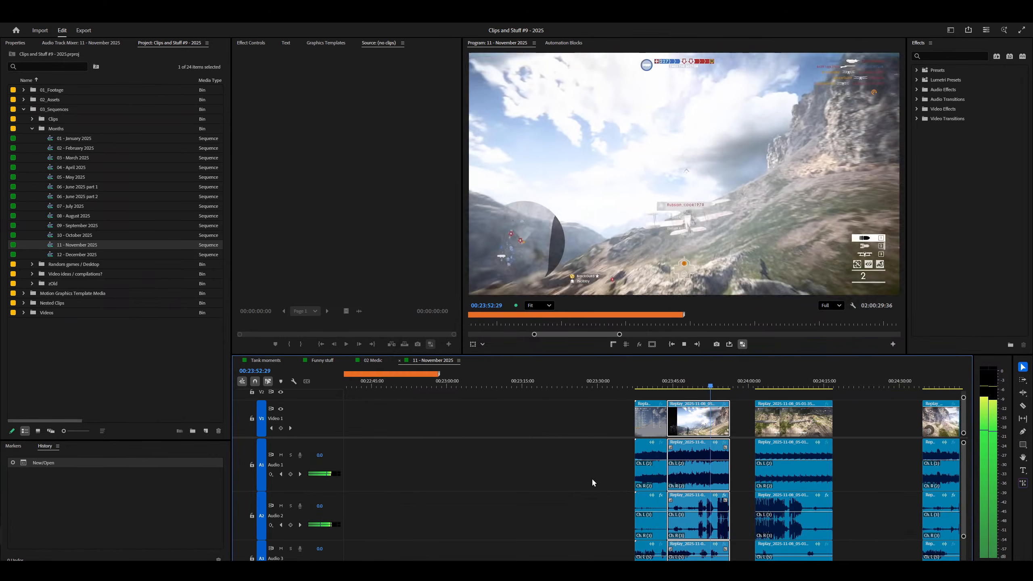
scroll(688, 422, "down", 3)
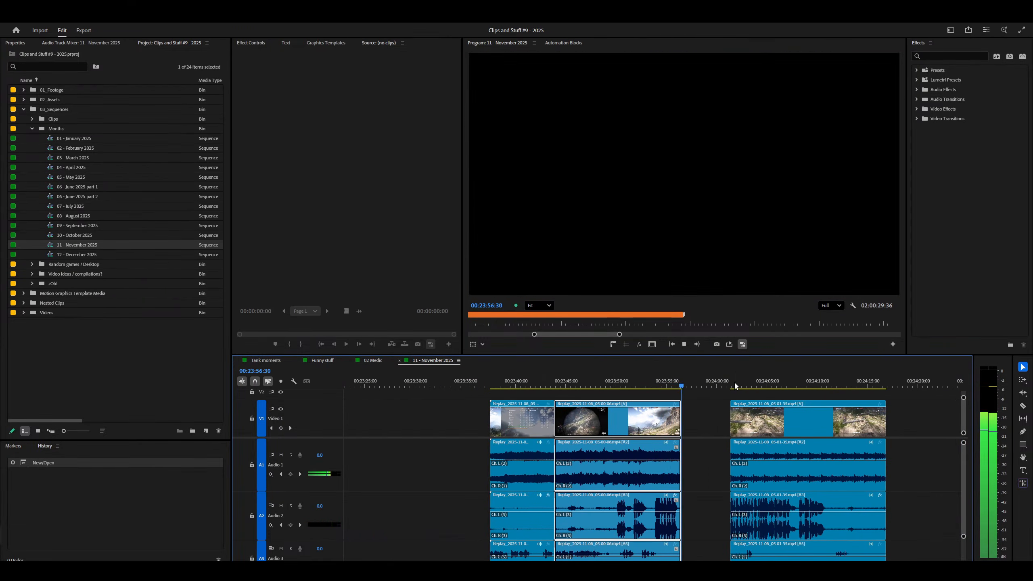
Play the third unsorted clip, with the attack plane deploy map, and stop at 00:24:07:55.
key("Down")
key("equal")
key("minus")
key("space")
key("d")
key("minus")
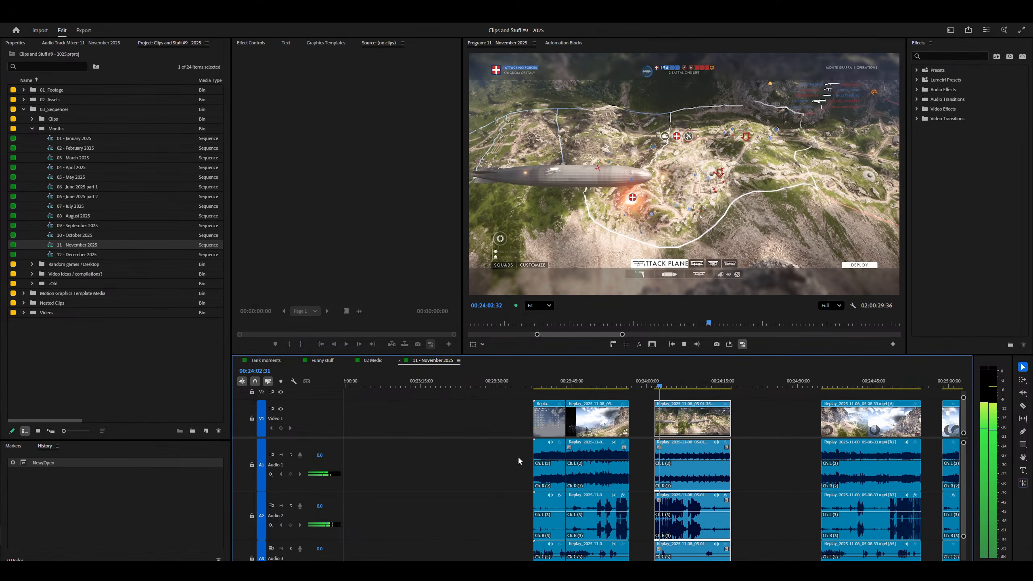
key("minus")
key("minus")
key("minus")
key("equal")
key("equal")
key("equal")
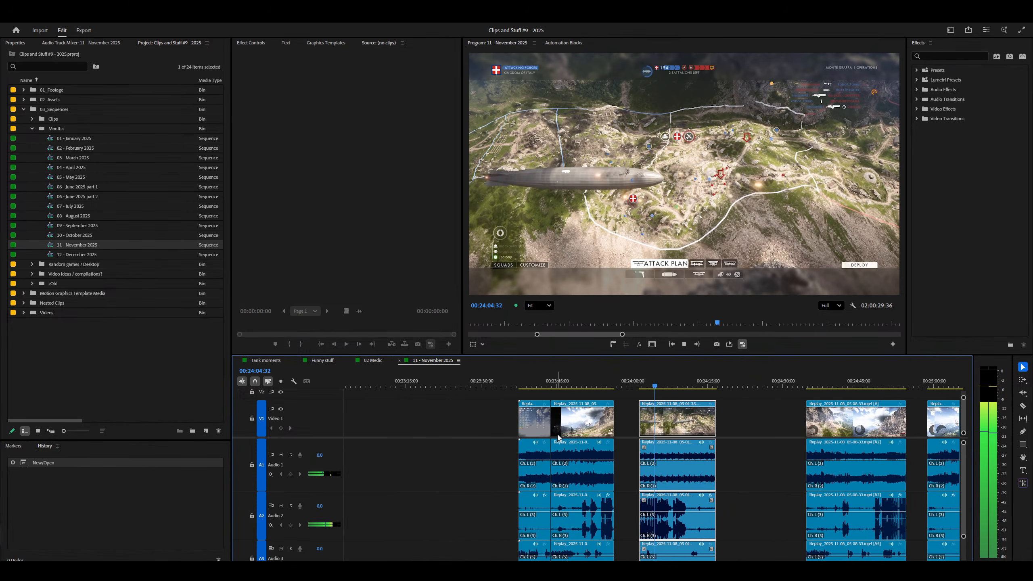
key("minus")
key("equal")
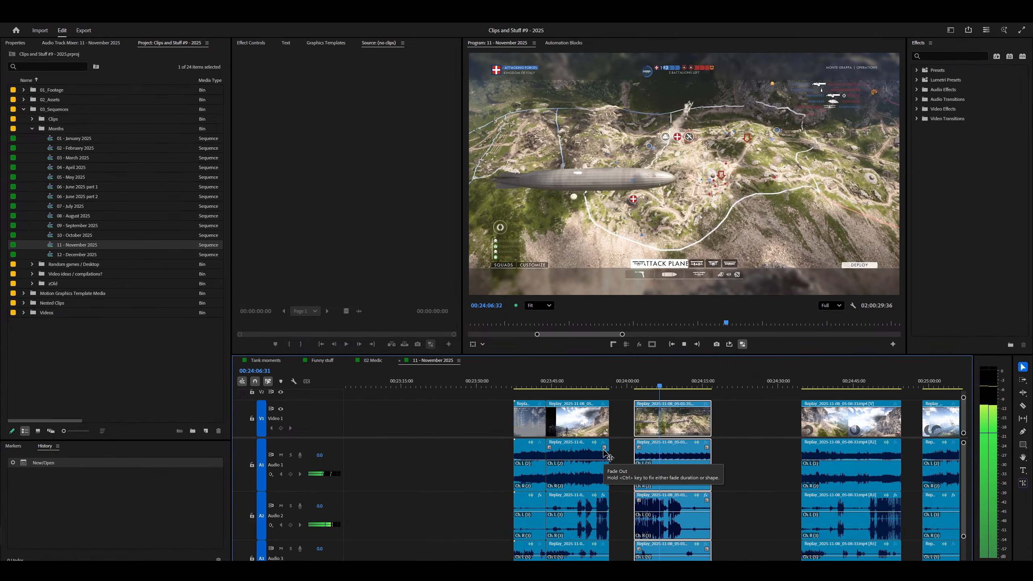
key("equal")
key("minus")
key("space")
Select and copy the two adjoining unsorted clips that start at about 00:23:37.
left_click(526, 432)
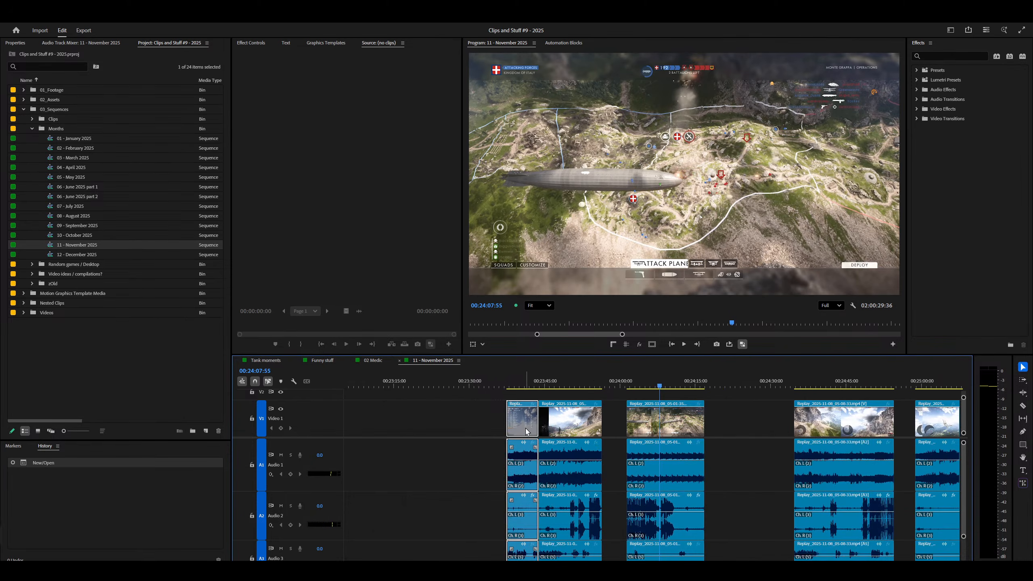
left_click_drag(457, 415, 577, 415)
Expand the Video ideas / compilations?, BF1, Vehicles and Planes bins and open the 01 Attack Plane sequence.
left_click(168, 301)
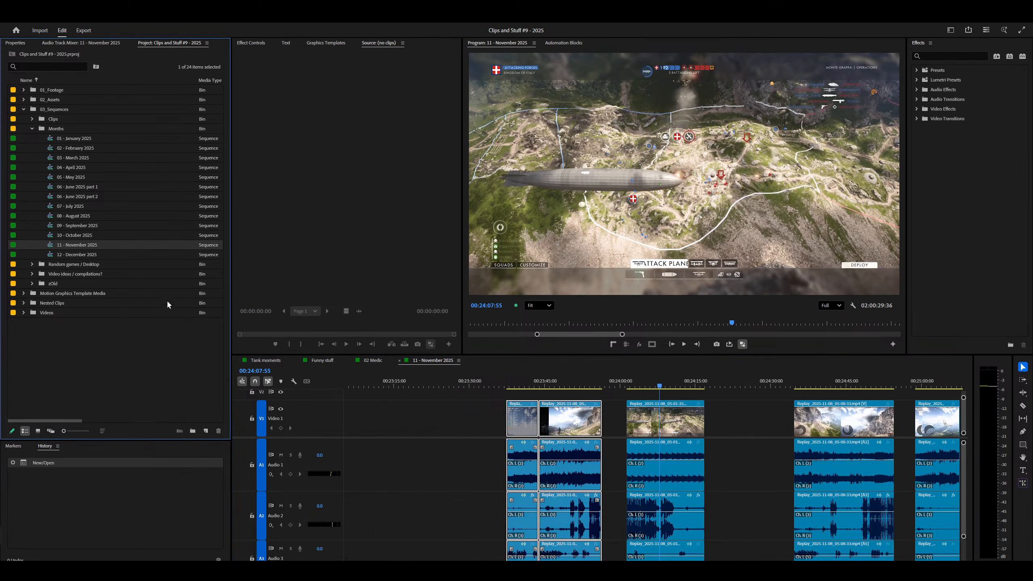
left_click(35, 274)
left_click(37, 278)
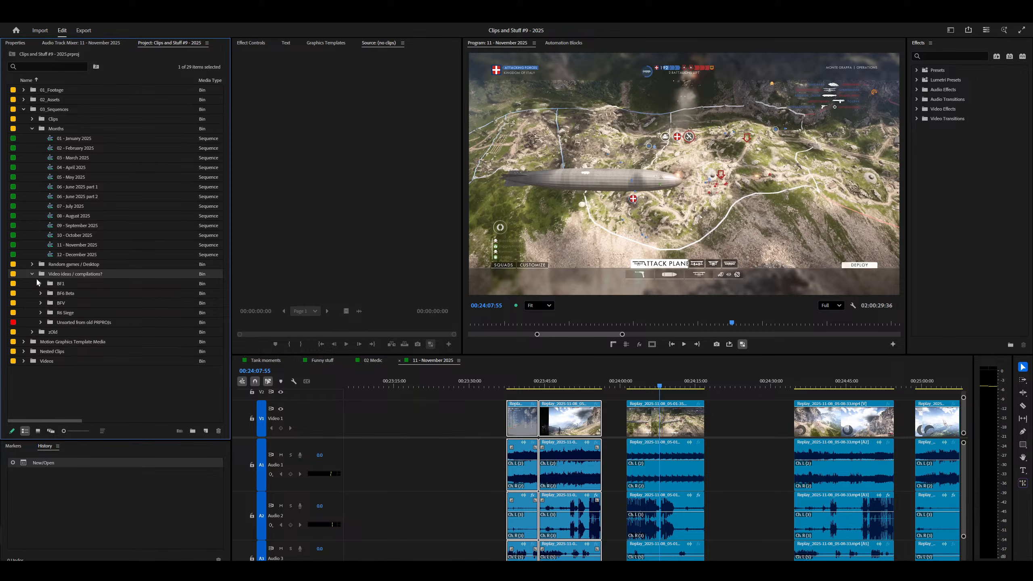
left_click(48, 286)
left_click(48, 292)
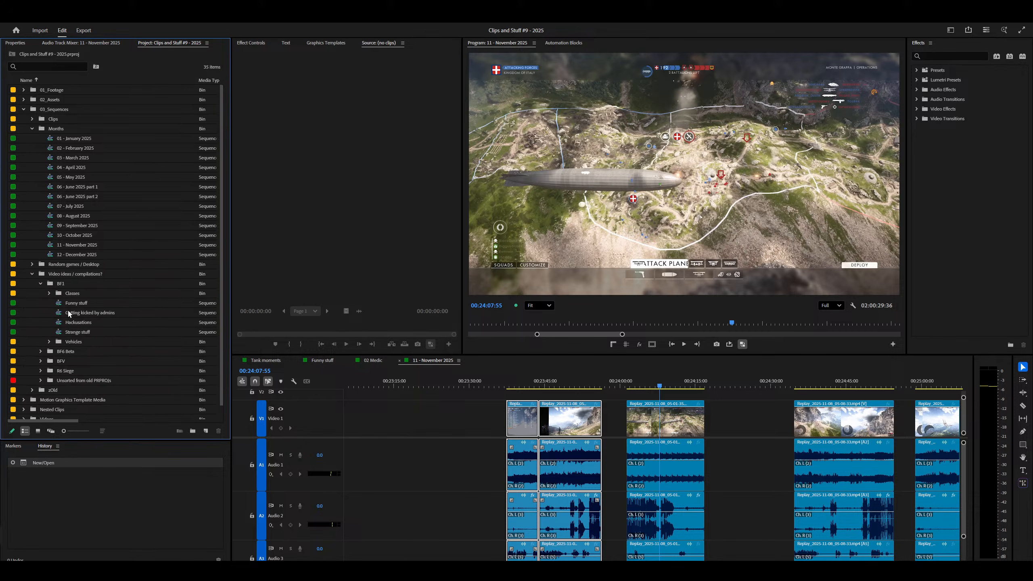
left_click(49, 342)
left_click(58, 351)
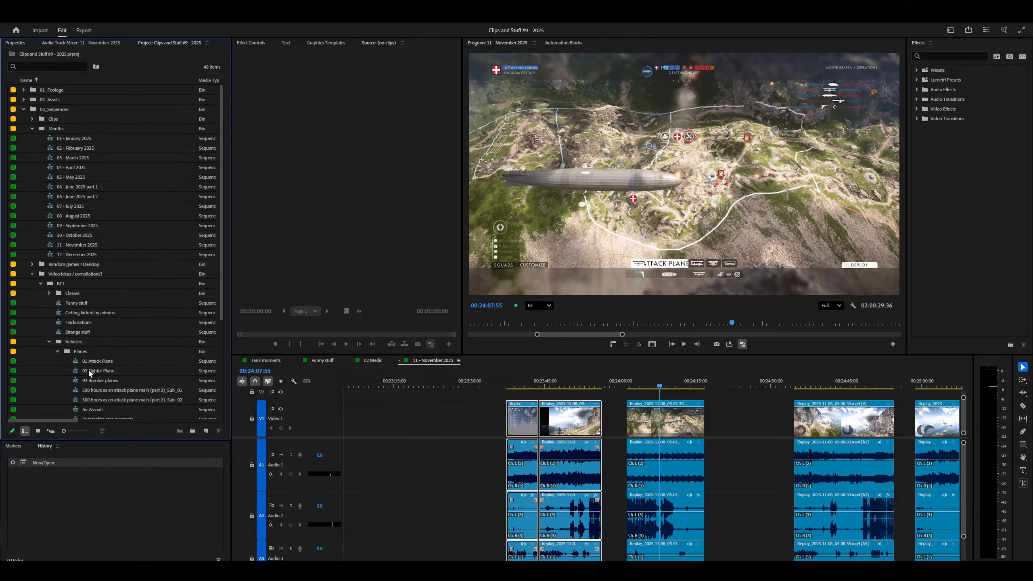
double_click(89, 362)
scroll(451, 362, "up", 4)
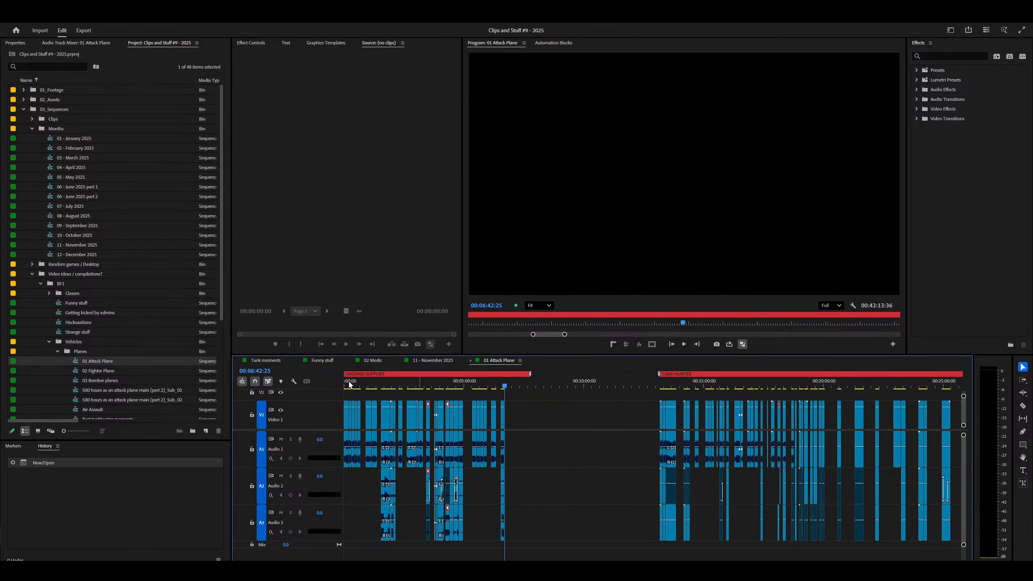
Return to the 11 - November 2025 sequence and close the Tank moments, Funny stuff and 02 Medic sequences.
left_click(451, 361)
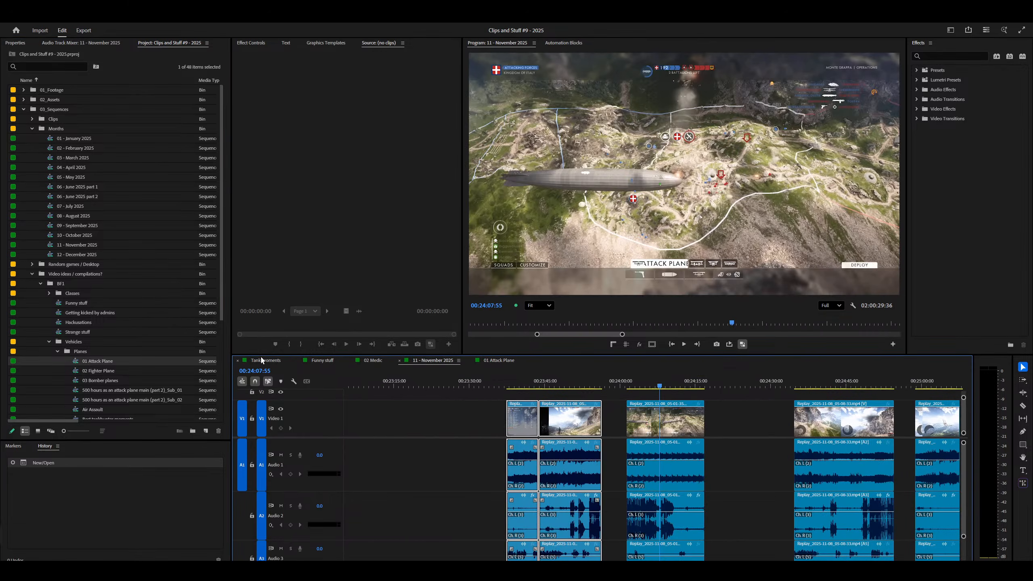
left_click(238, 360)
left_click(239, 360)
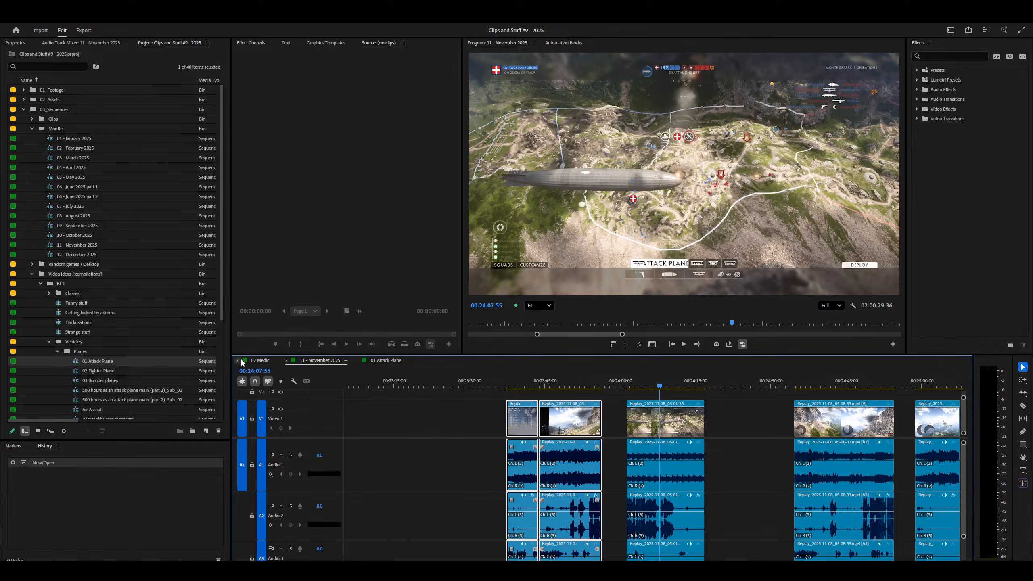
left_click(238, 359)
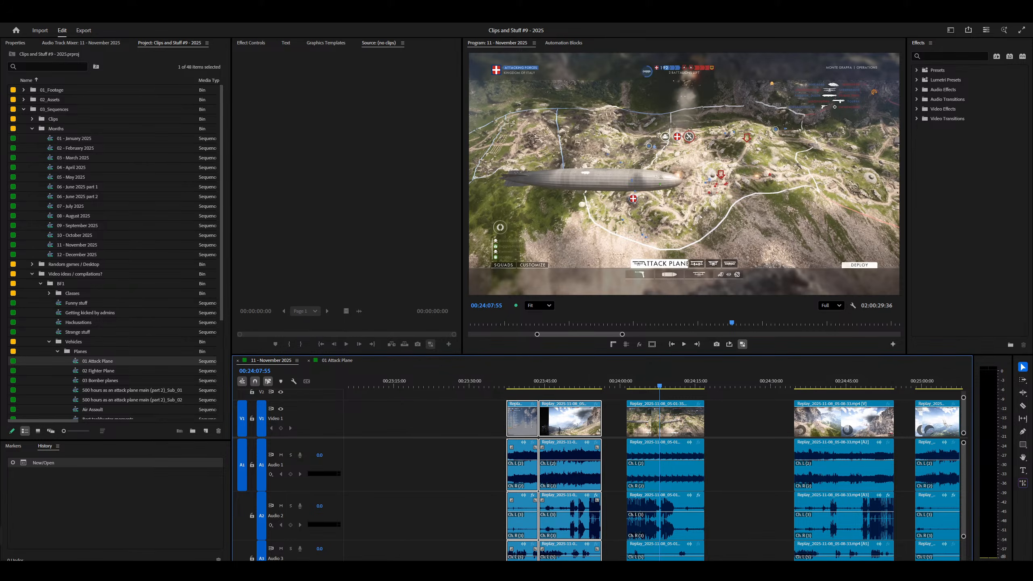
Paste-insert the two copied clips into the 01 Attack Plane sequence at 00:29:24:41, after the last clip under the second red marker.
left_click(337, 361)
right_click(691, 409)
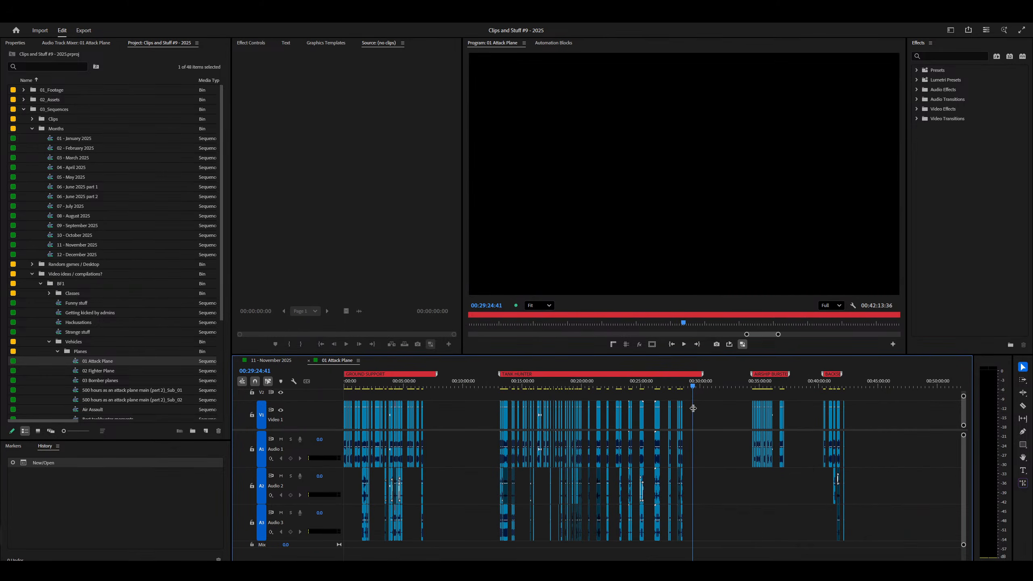
key("ctrl+shift+v")
Copy the attack plane deploy-map clip at 00:24:07:55 in 11 - November 2025 and open the BF1 bin's Funny stuff sequence.
left_click(265, 360)
left_click(661, 427)
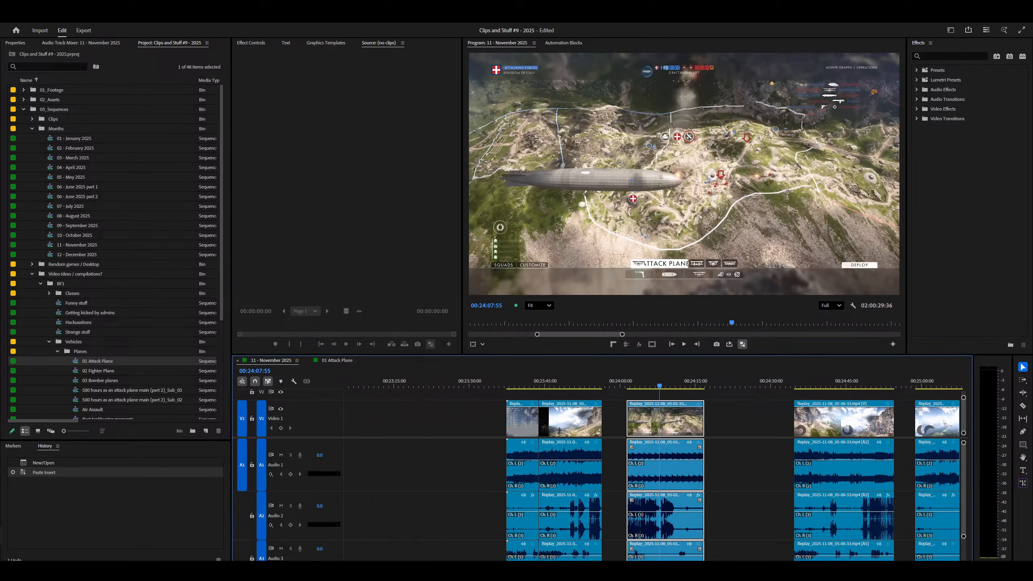
scroll(112, 252, "down", 2)
scroll(112, 252, "down", 4)
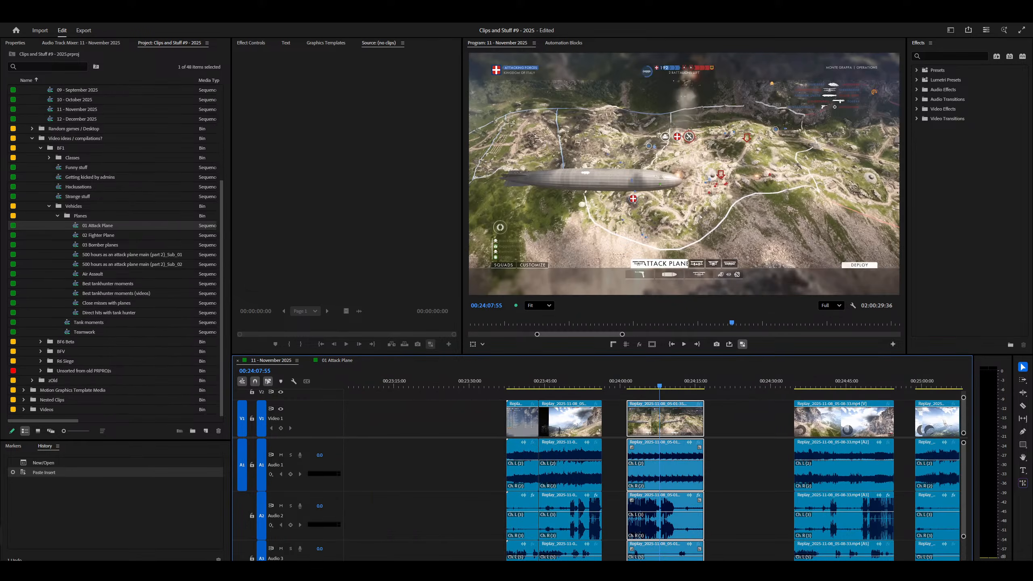
double_click(76, 167)
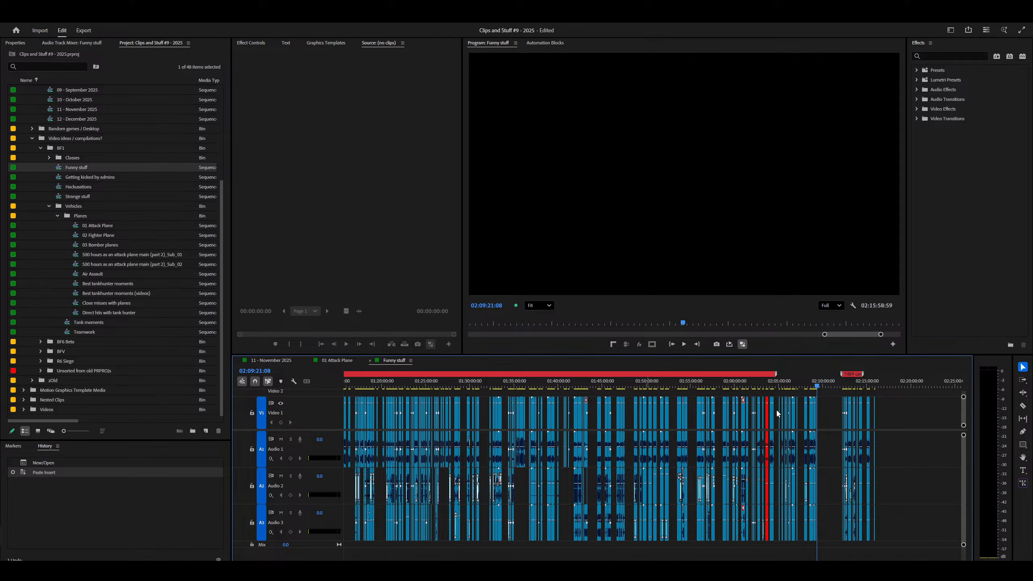
Paste-insert the copied clip into the Funny stuff sequence with the playhead at 00:27:27:21.
key("backslash")
key("backslash")
key("backslash")
left_click_drag(555, 394, 593, 414)
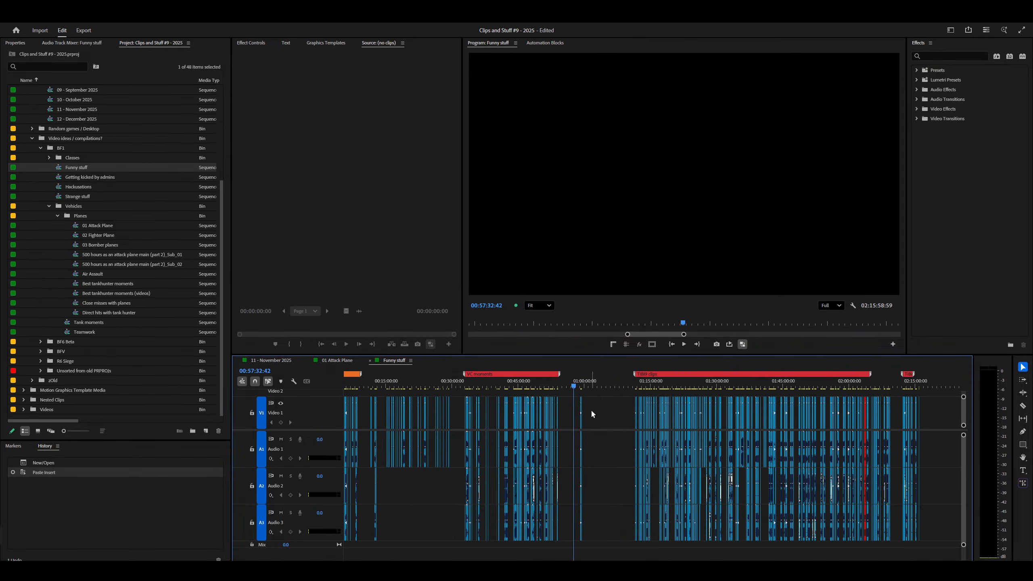
left_click(441, 407)
key("equal")
key("equal")
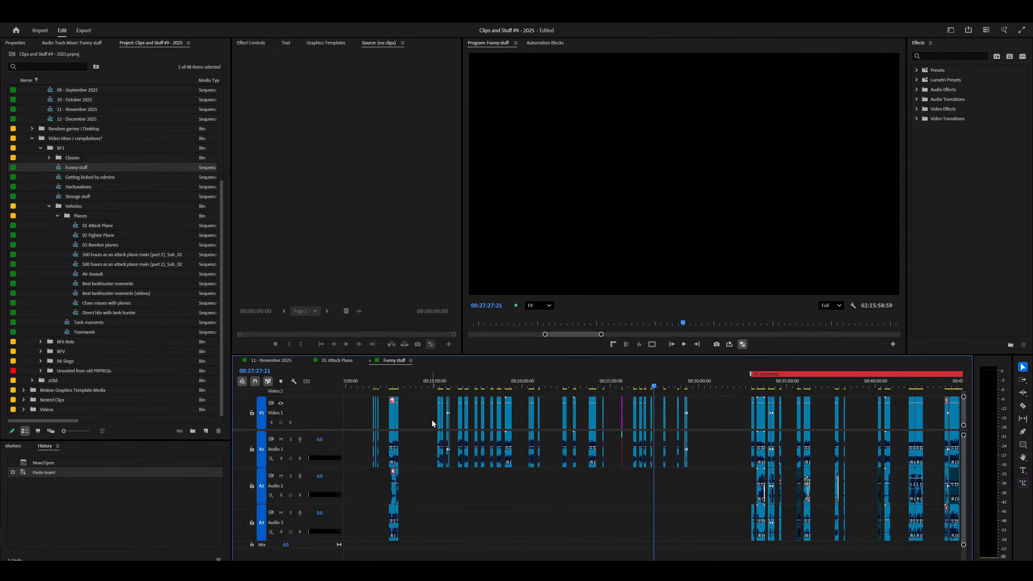
key("ctrl+shift+v")
Return to the 11 - November 2025 sequence and play the next unsorted clip, starting at about 00:24:34.
left_click(271, 360)
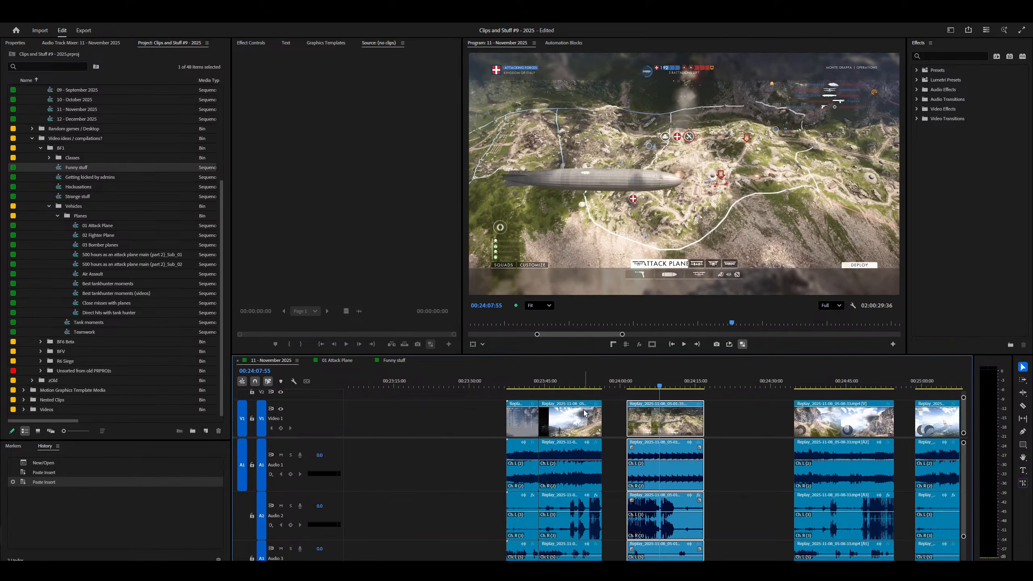
scroll(726, 402, "down", 4)
left_click_drag(517, 386, 529, 386)
key("minus")
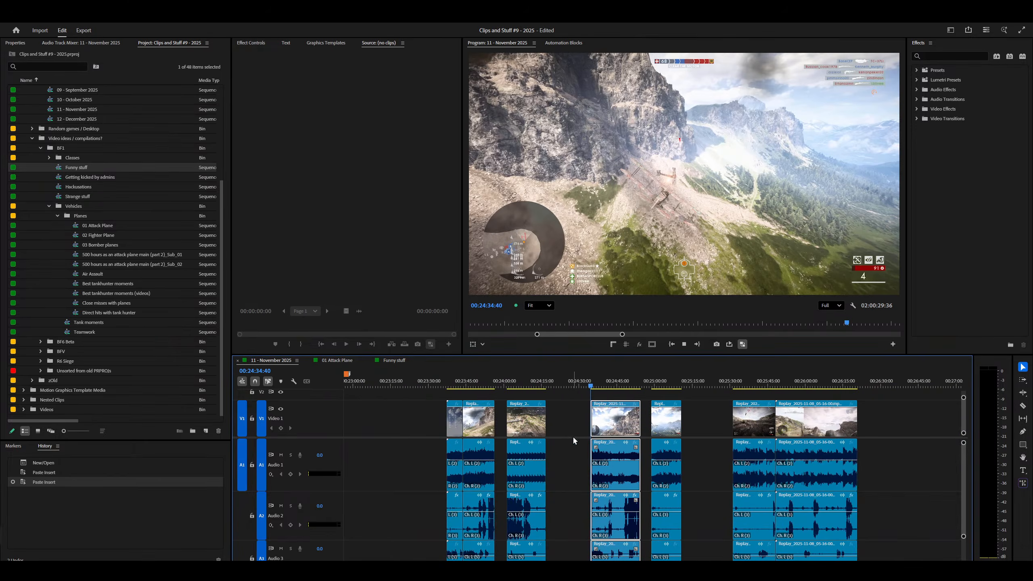
key("equal")
key("space")
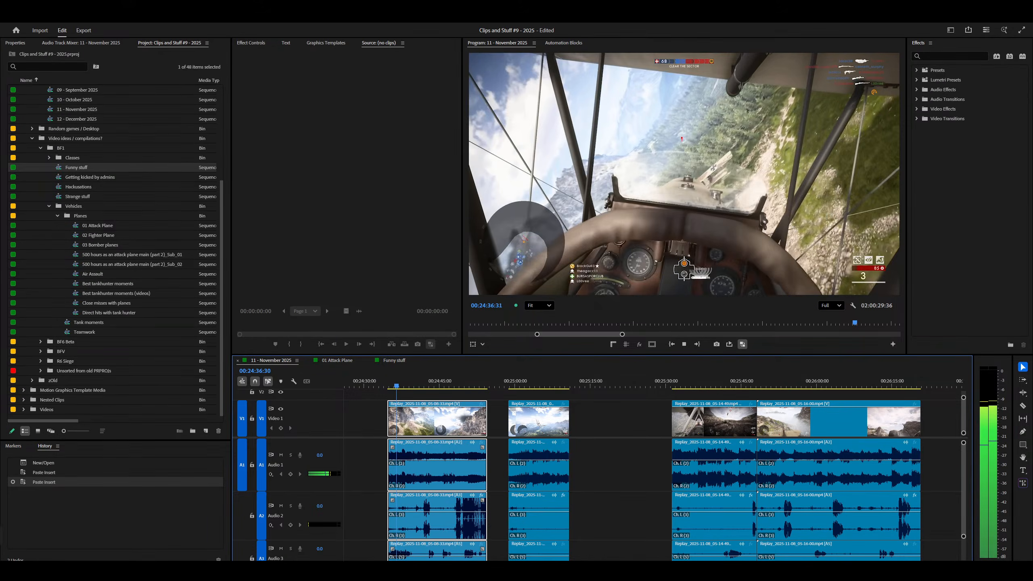
Stop reviewing the plane clip at about 00:24:34 and paste-insert it into the Funny stuff sequence at 00:55:04:32.
key("equal")
key("equal")
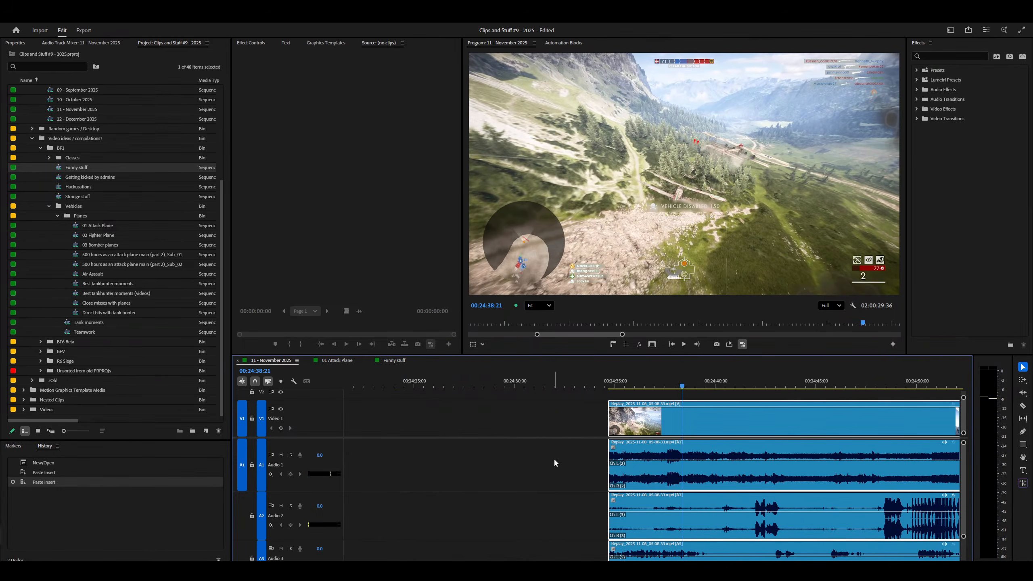
key("space")
key("minus")
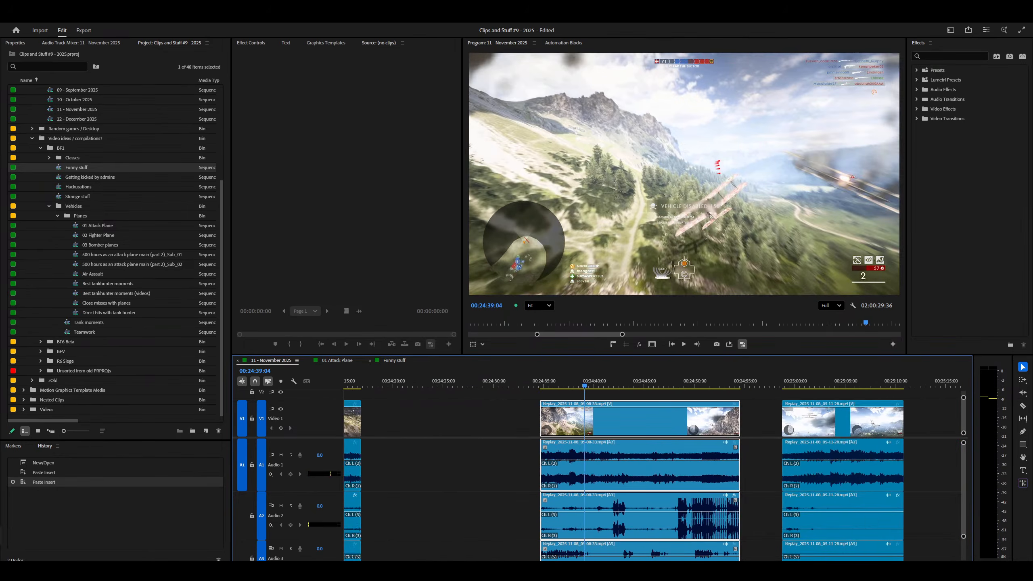
left_click(394, 361)
scroll(610, 448, "down", 6)
left_click(682, 407)
key("equal")
key("equal")
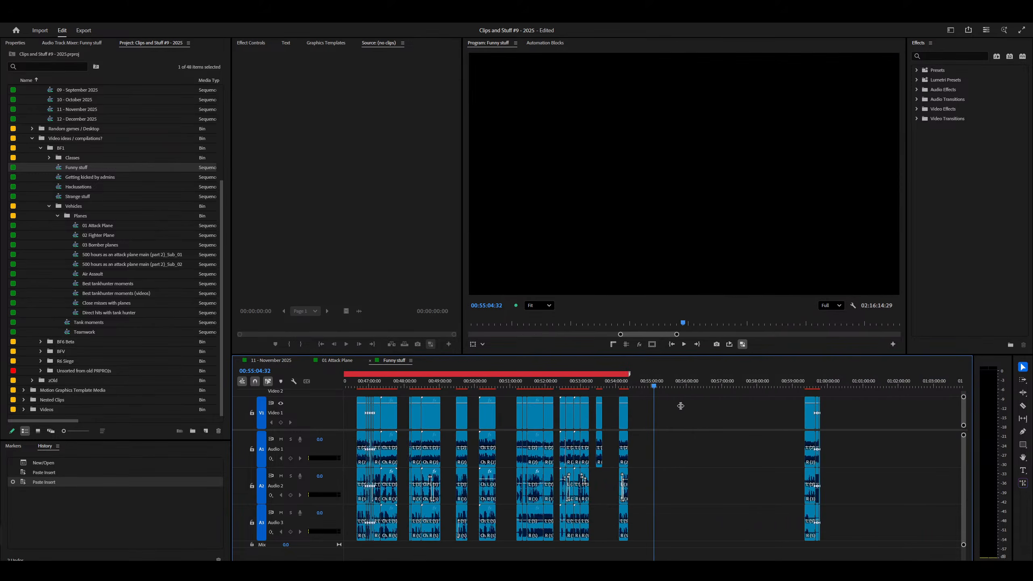
key("ctrl+shift+v")
Save the project, dismissing the save error and saving again.
key("ctrl+s")
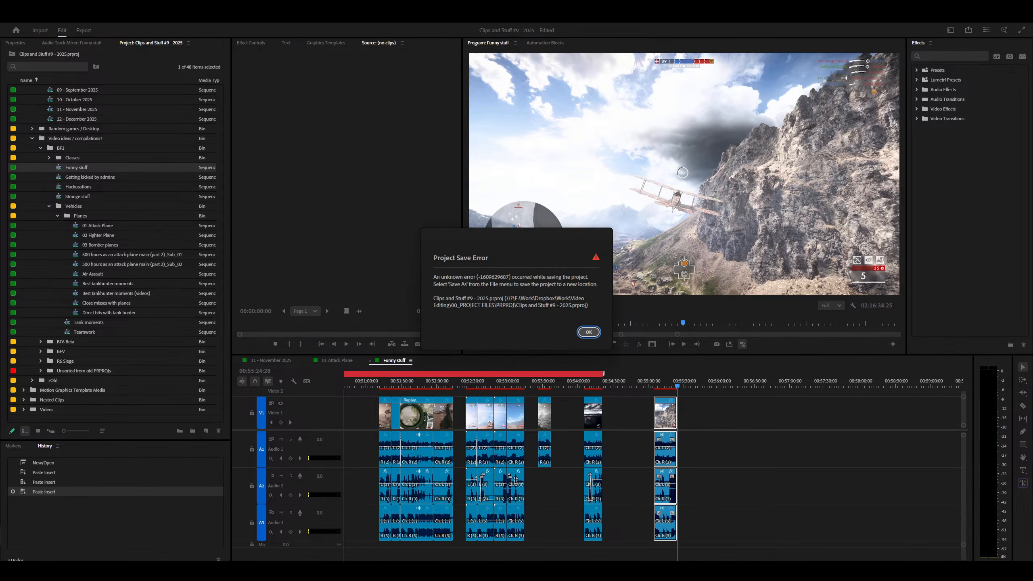
key("Return")
key("ctrl+s")
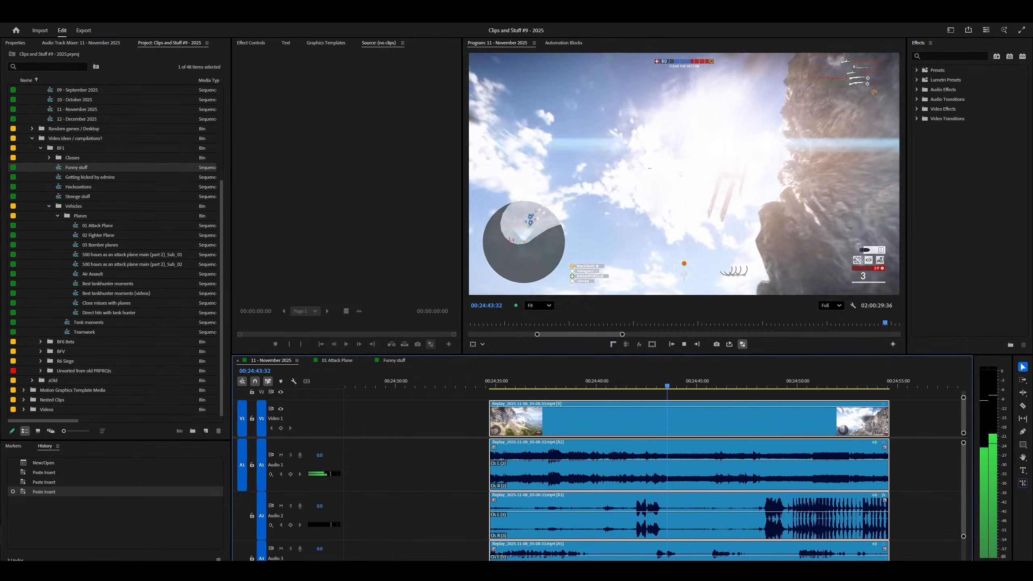
Play the plane clip starting at 00:24:34:40 in 11 - November 2025 through its closing seconds.
key("minus")
key("equal")
key("equal")
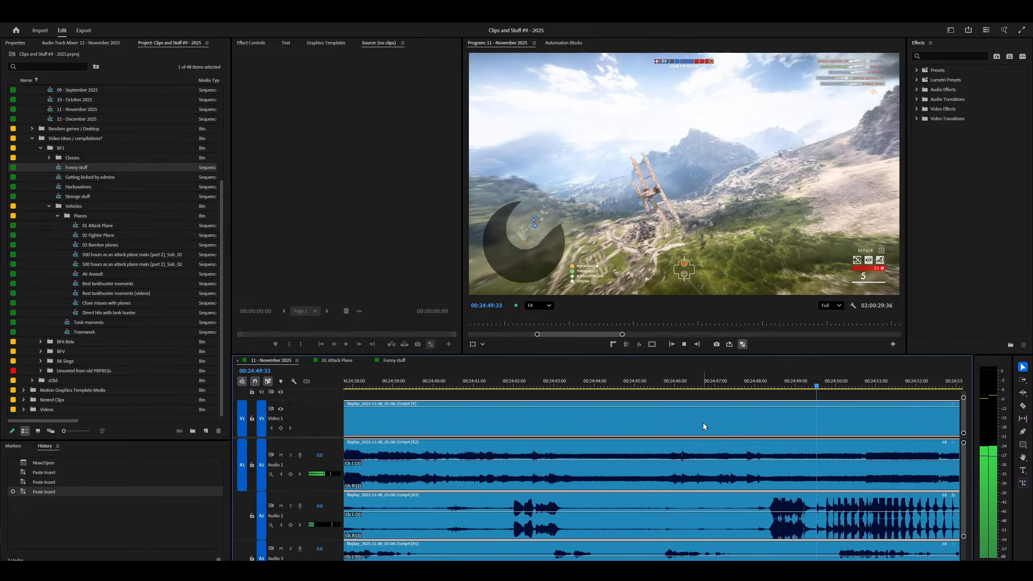
scroll(703, 423, "down", 3)
key("minus")
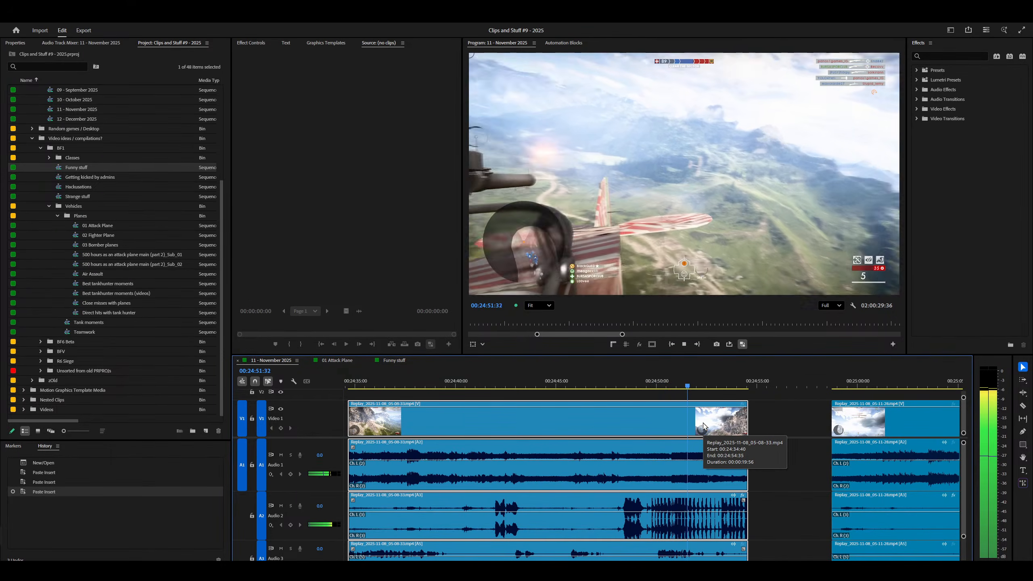
scroll(698, 421, "down", 3)
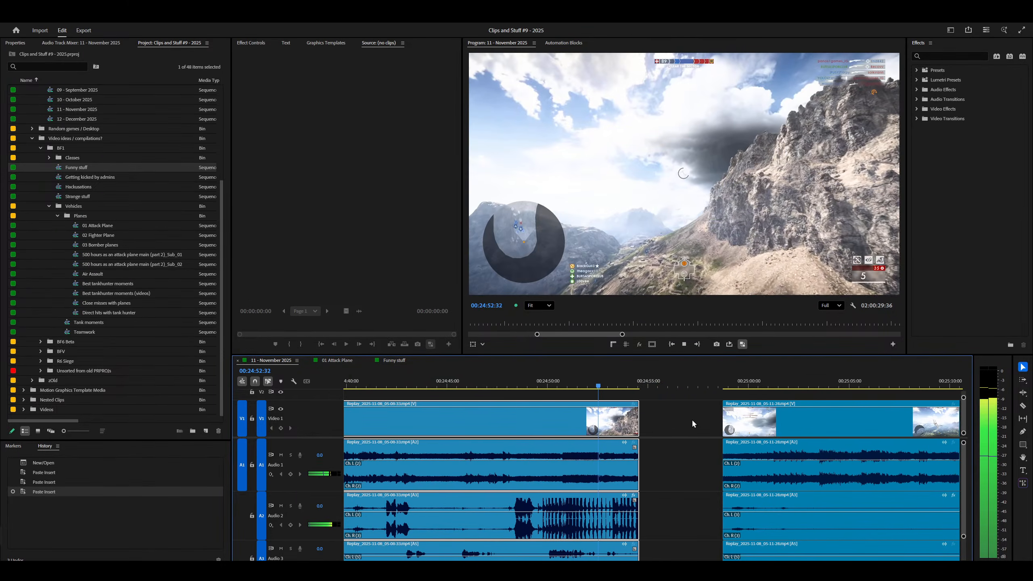
Dock the Audio Track Mixer in the Source monitor's panel group.
left_click(86, 43)
left_click_drag(85, 43, 346, 183)
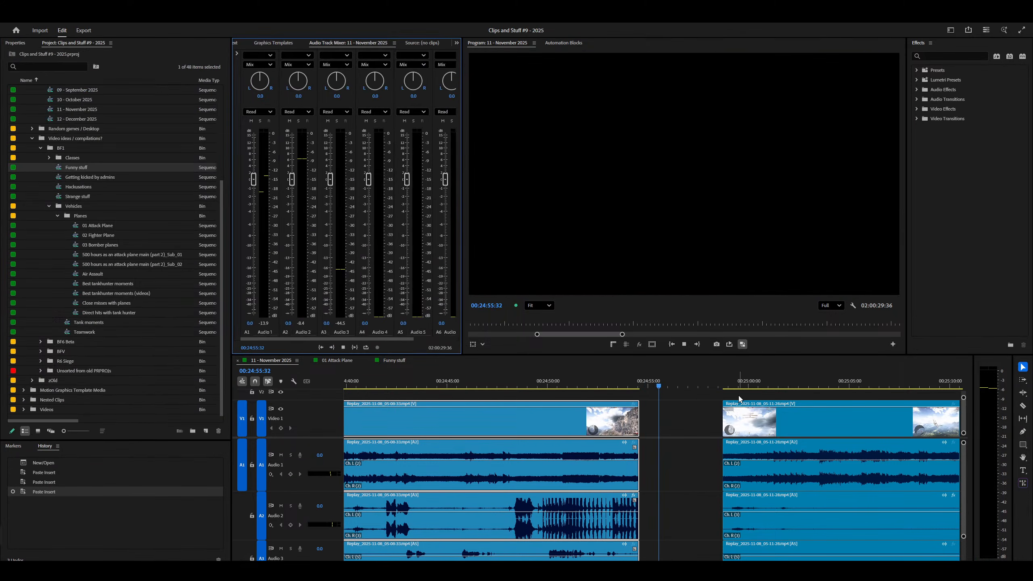
Play the next plane clip, starting at about 00:24:59, and stop near its end at 00:25:09:49.
left_click(722, 386)
key("minus")
key("space")
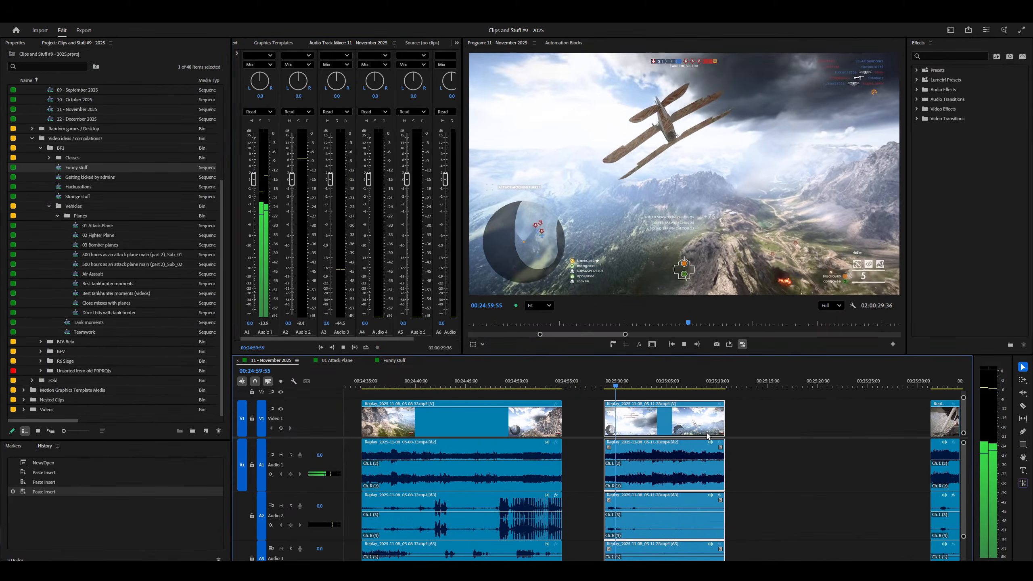
key("minus")
key("minus")
key("minus")
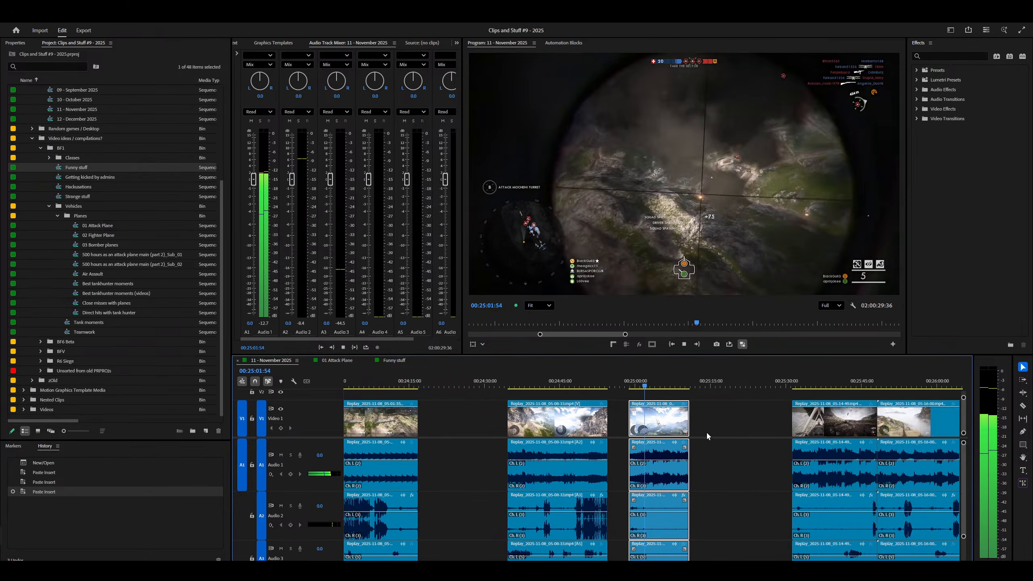
key("minus")
key("minus")
key("minus")
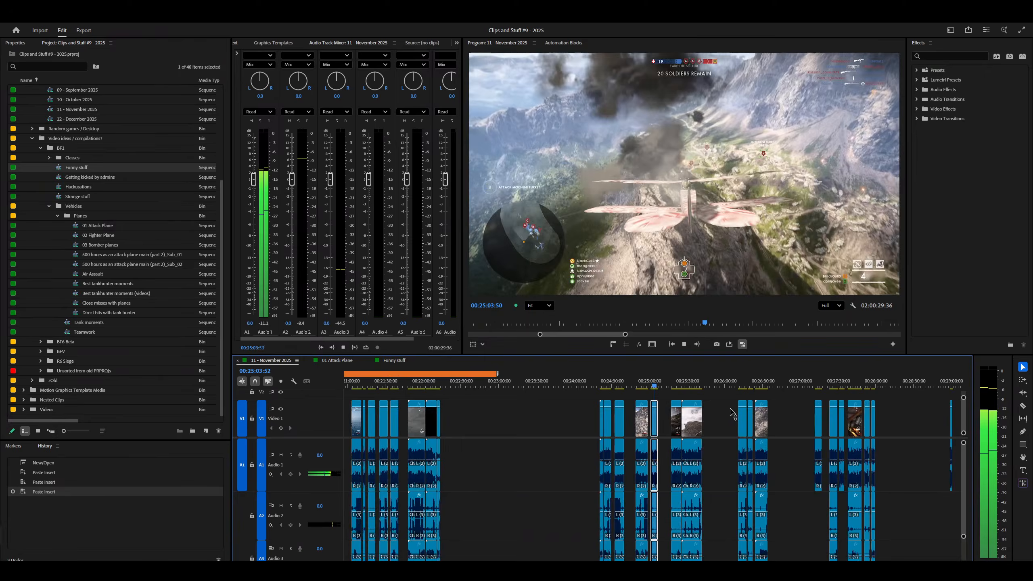
key("equal")
key("equal")
key("equal")
key("equal")
key("equal")
key("equal")
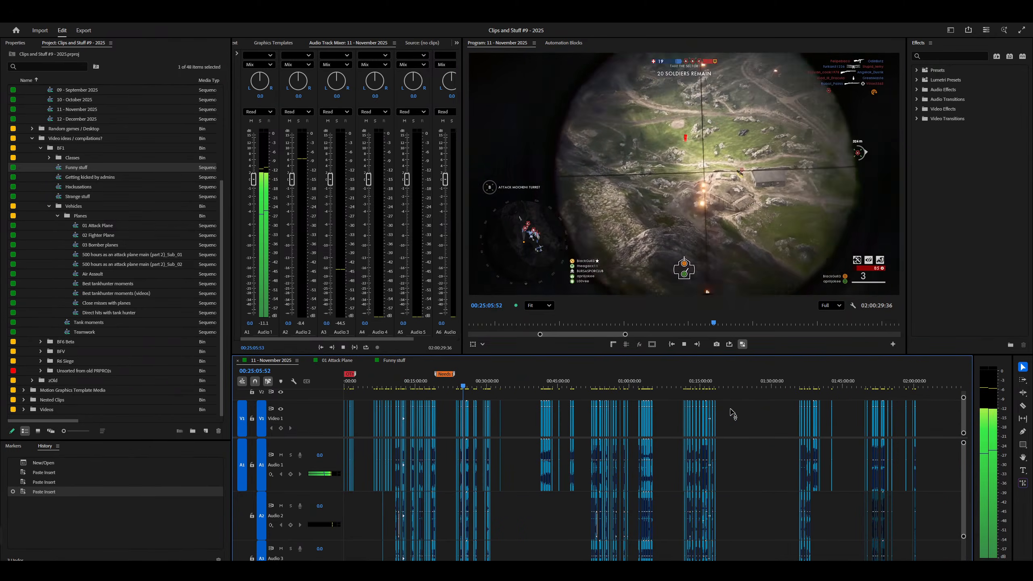
key("minus")
key("minus")
key("minus")
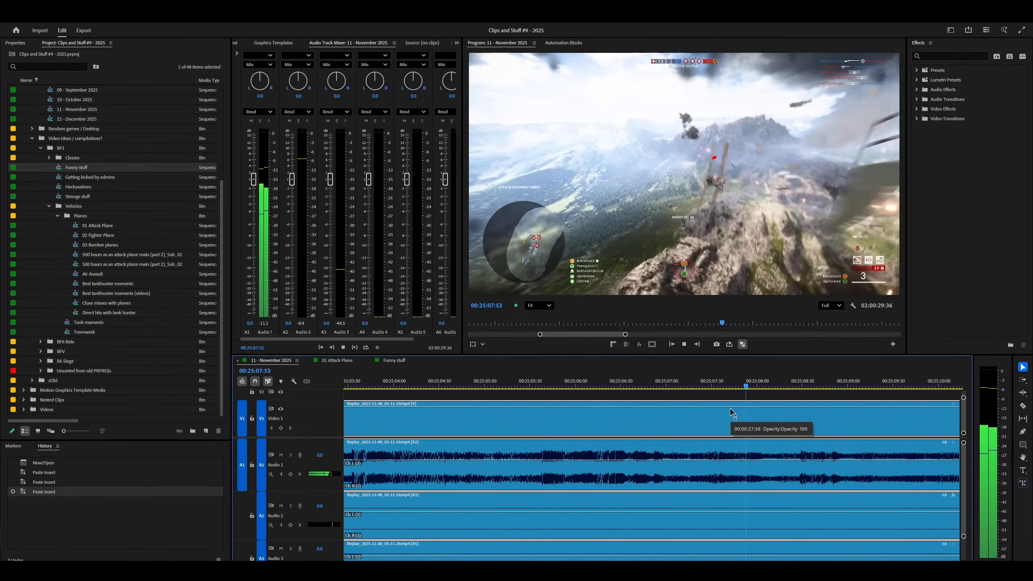
key("minus")
key("minus")
key("minus")
key("space")
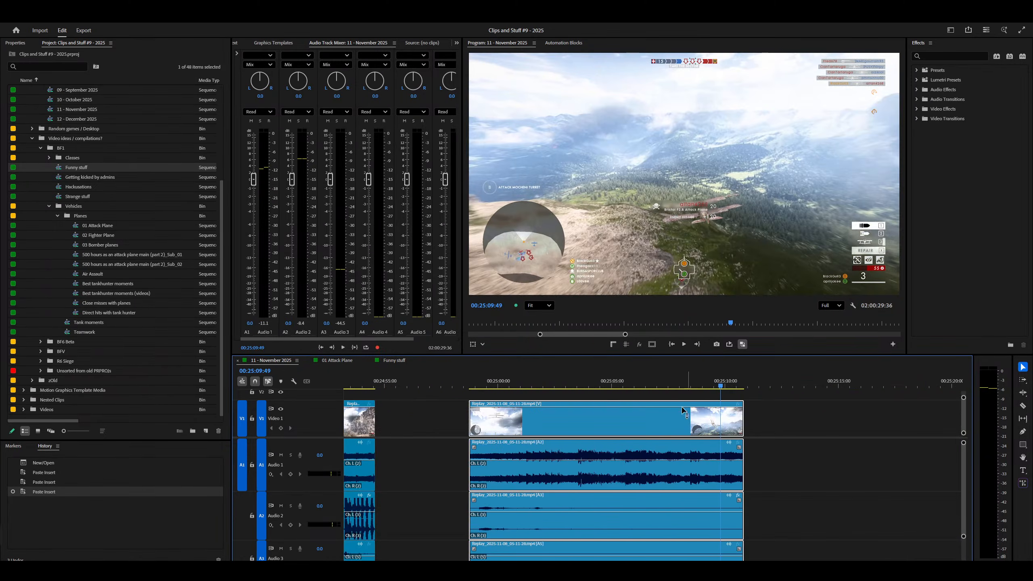
Paste-insert the reviewed plane clip into the 01 Attack Plane sequence at 00:30:03:07, after the last clip under the second red marker.
left_click(341, 360)
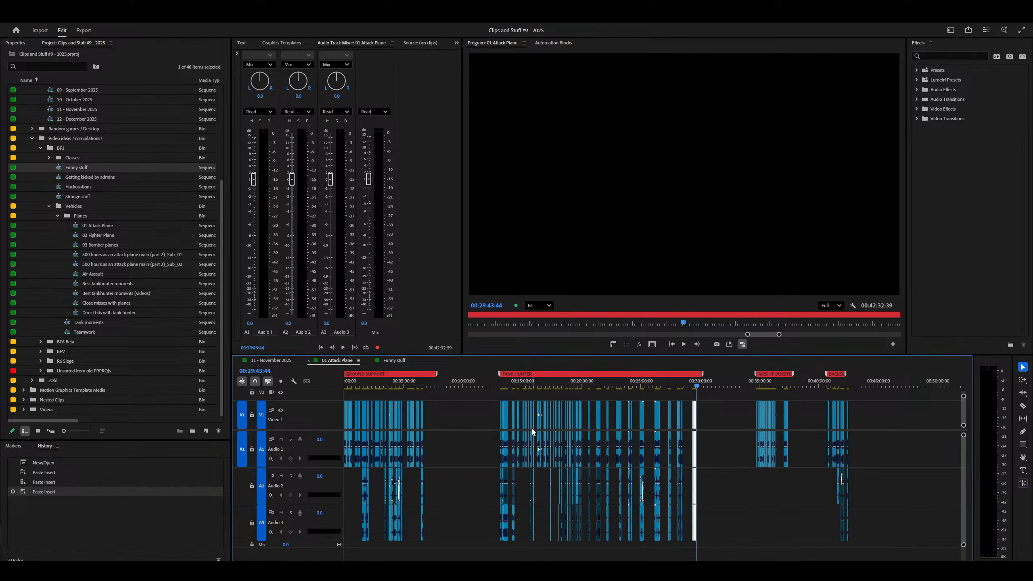
key("equal")
key("equal")
key("equal")
left_click(684, 384)
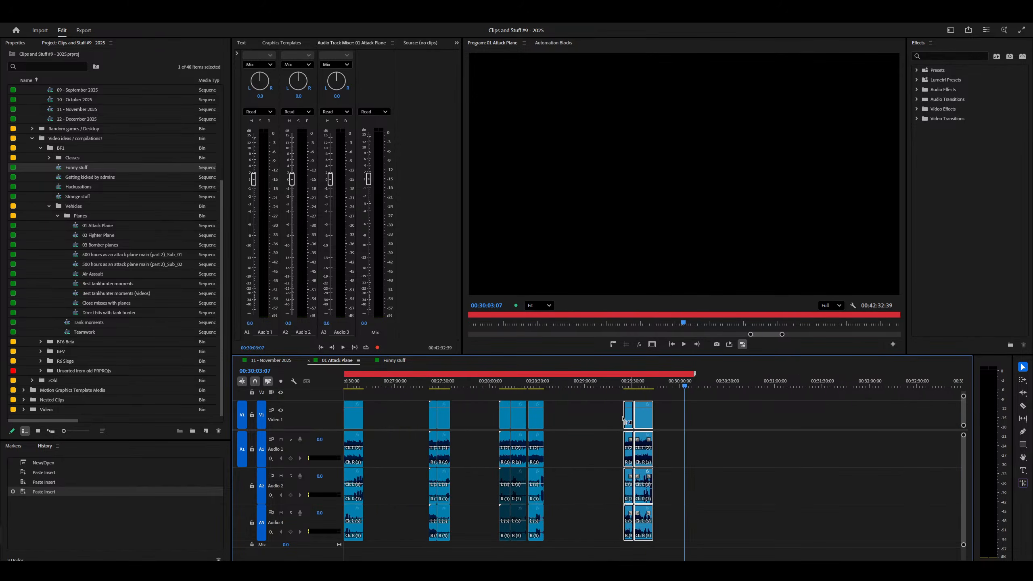
Return to the 11 - November 2025 sequence and play the two adjoining clips from 00:25:31:15, stopping at 00:25:50:49.
left_click(284, 360)
left_click_drag(807, 389, 795, 386)
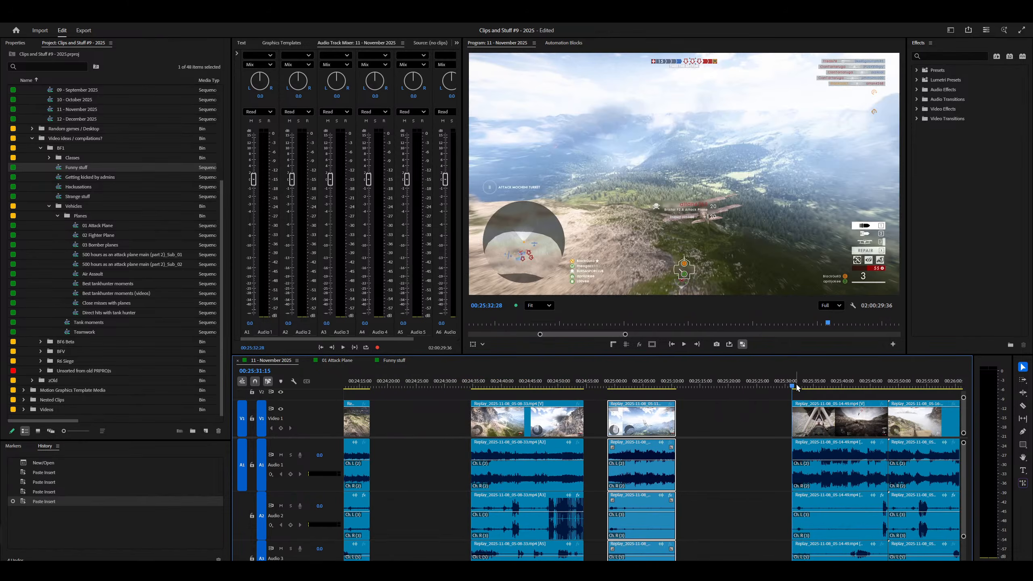
scroll(792, 403, "down", 5)
key("minus")
key("space")
key("minus")
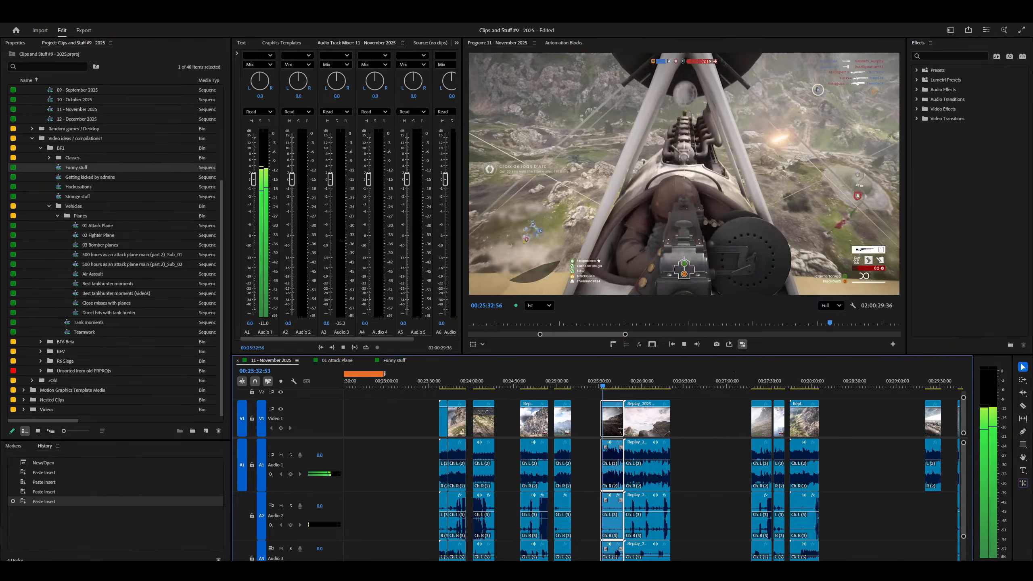
key("equal")
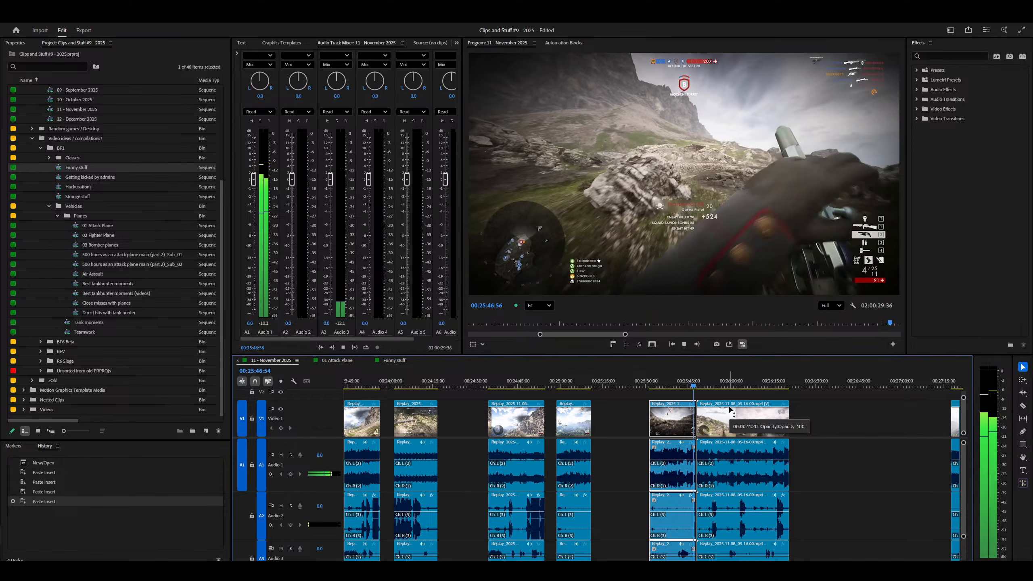
key("minus")
key("equal")
key("equal")
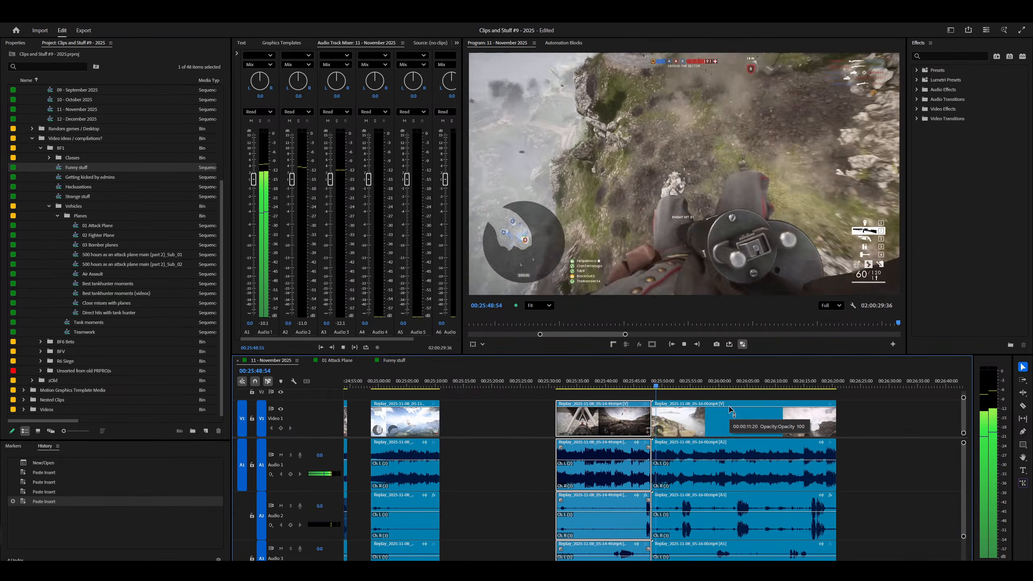
key("space")
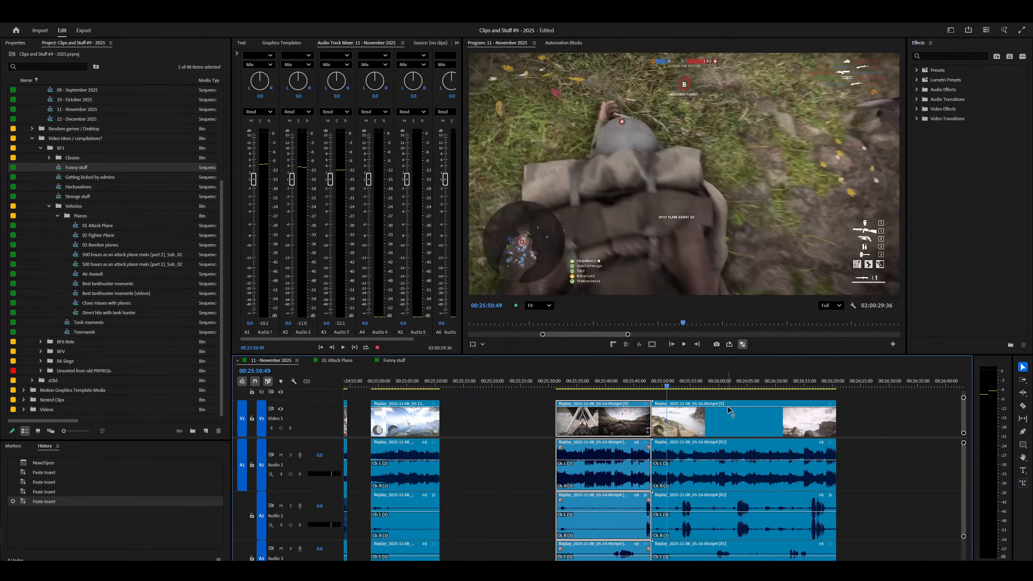
Ripple trim the start of the second adjoining clip to the playhead at 00:25:50:49.
key("equal")
key("equal")
key("q")
Ripple trim the end of the first adjoining clip, Replay_2025-11-08_05-14-49.mp4, so it ends at 00:25:47:49.
left_click(561, 384)
key("space")
key("equal")
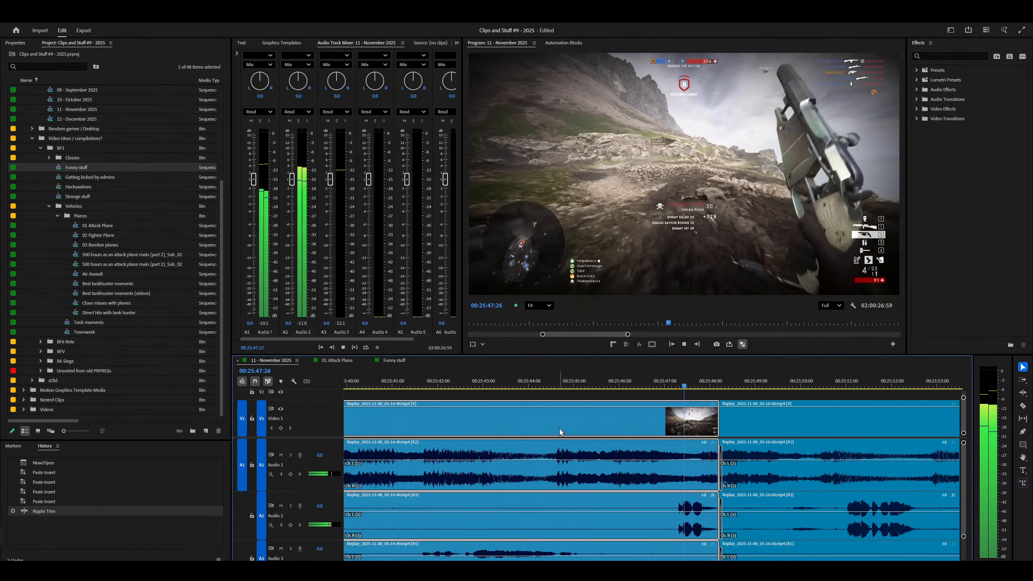
key("equal")
key("space")
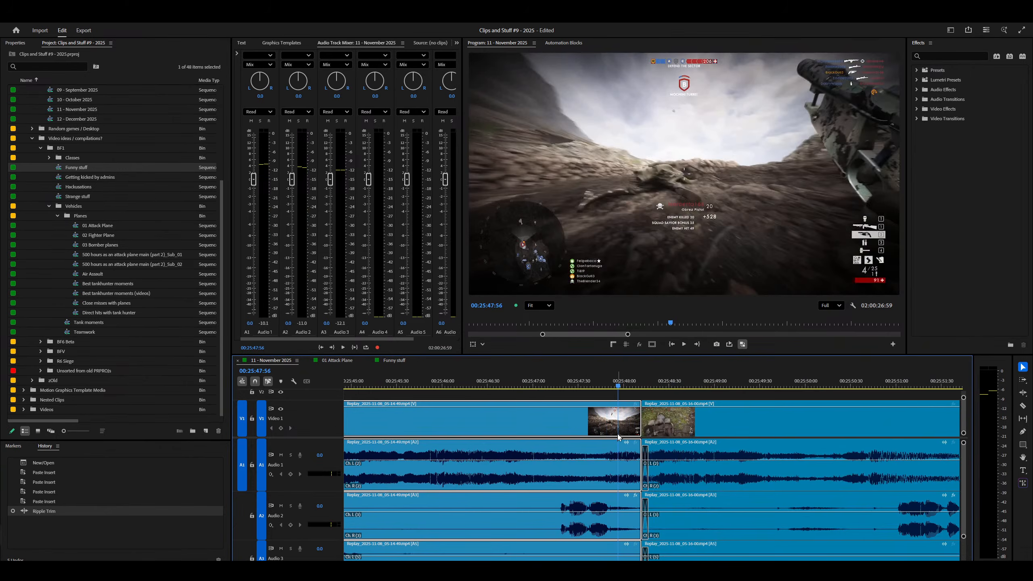
key("space")
right_click(588, 439)
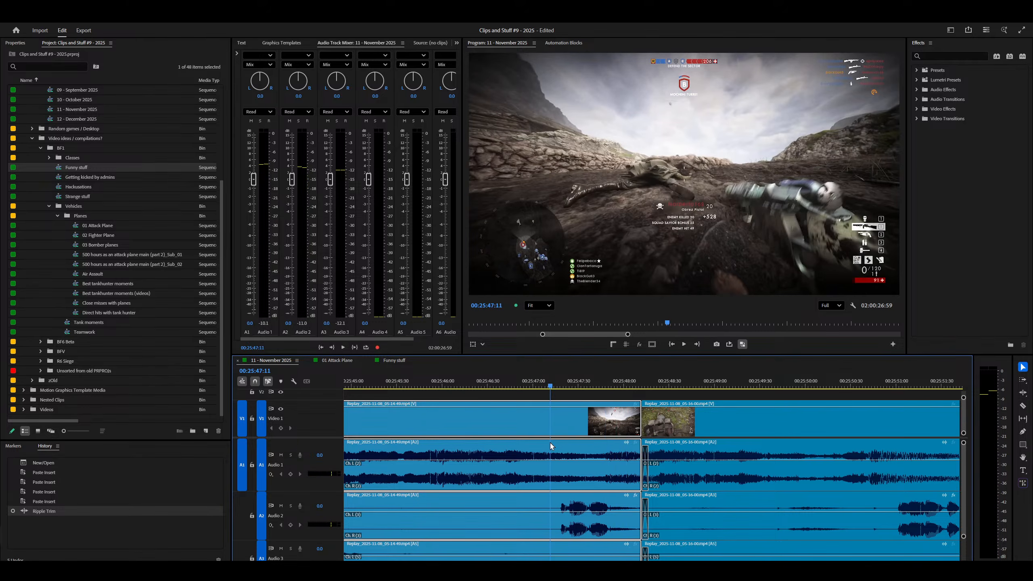
key("w")
Play back across the trimmed cut and continue through the second clip to about 00:26:02.
key("space")
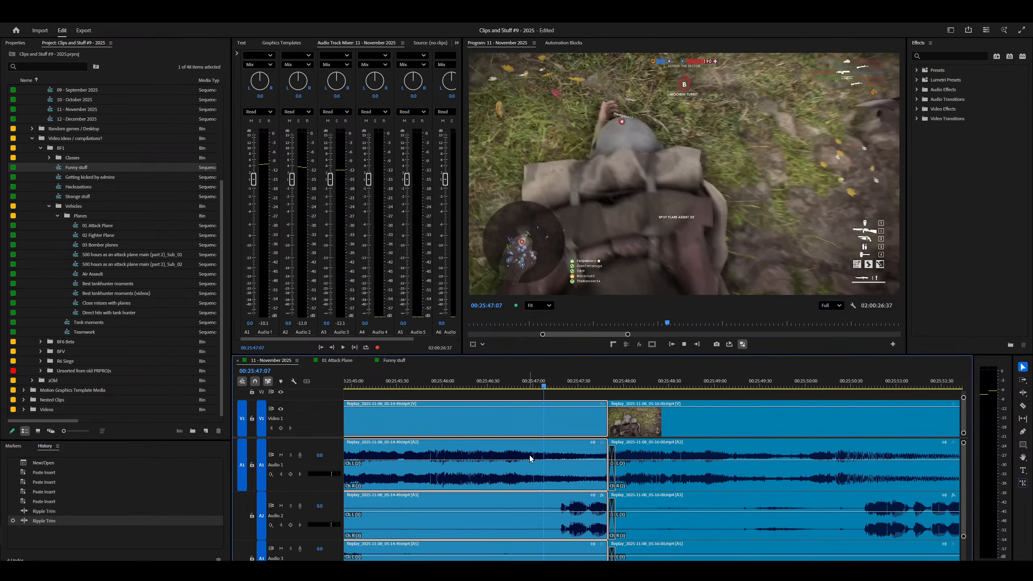
key("minus")
key("space")
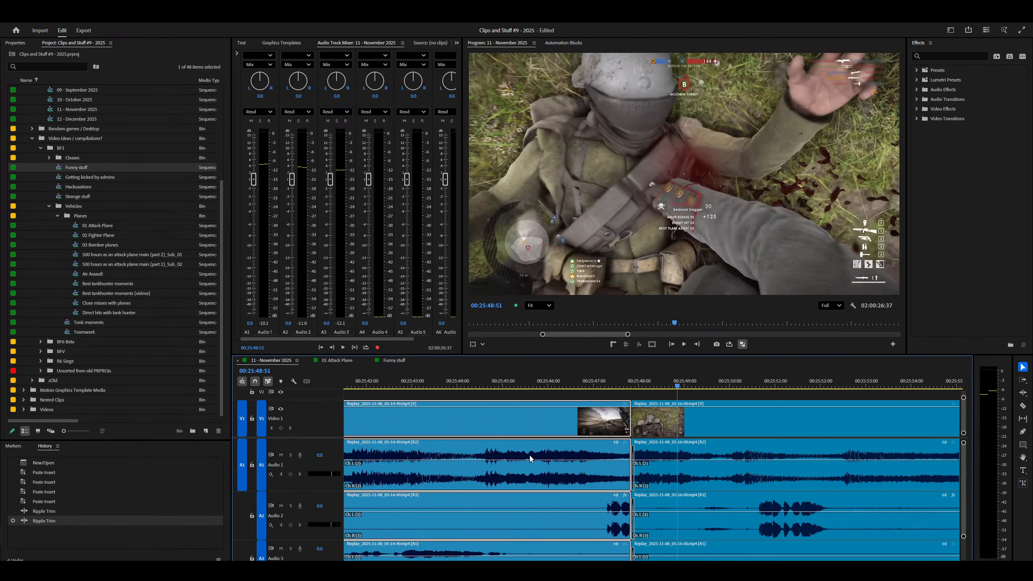
key("minus")
key("space")
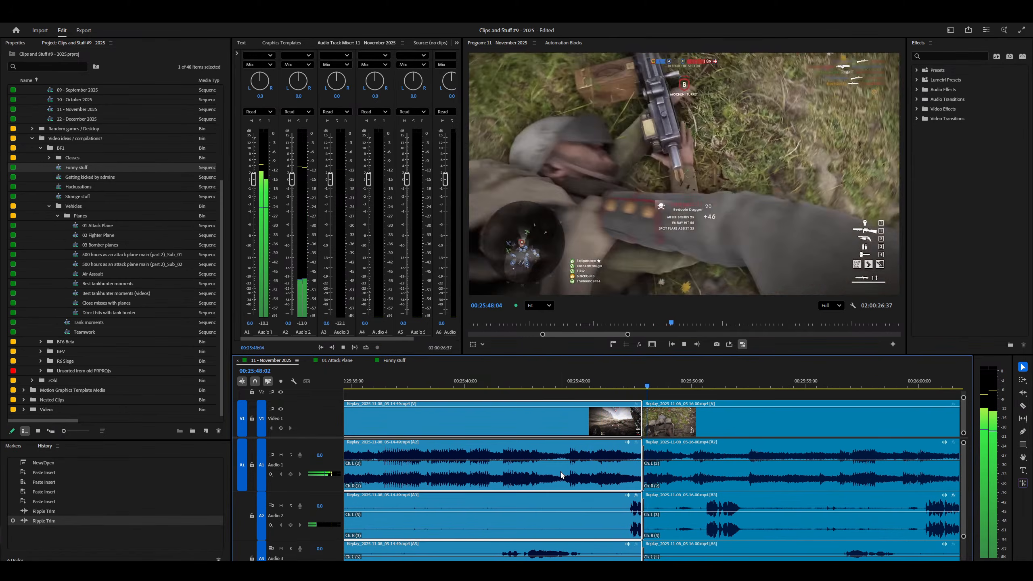
key("minus")
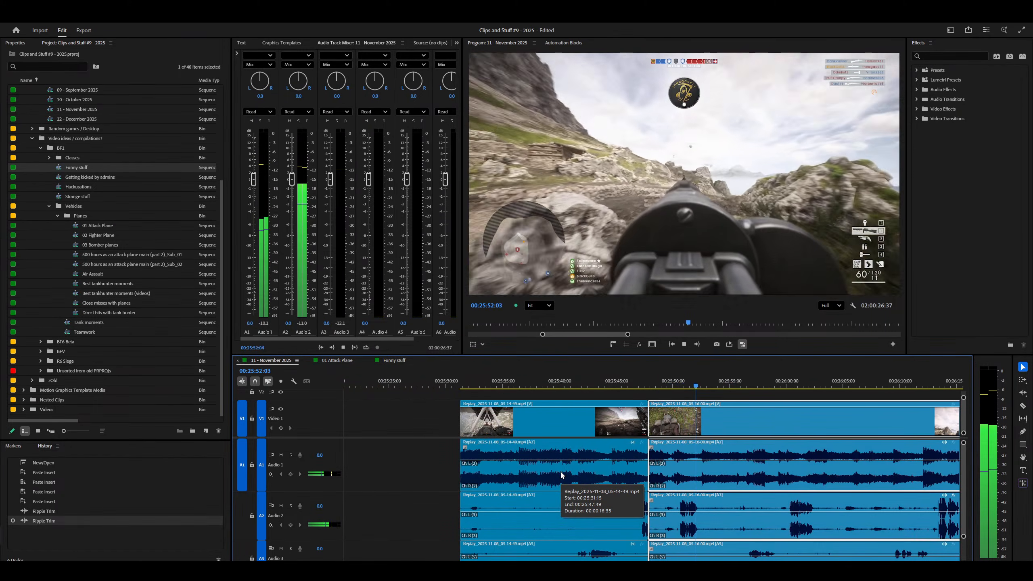
key("minus")
key("equal")
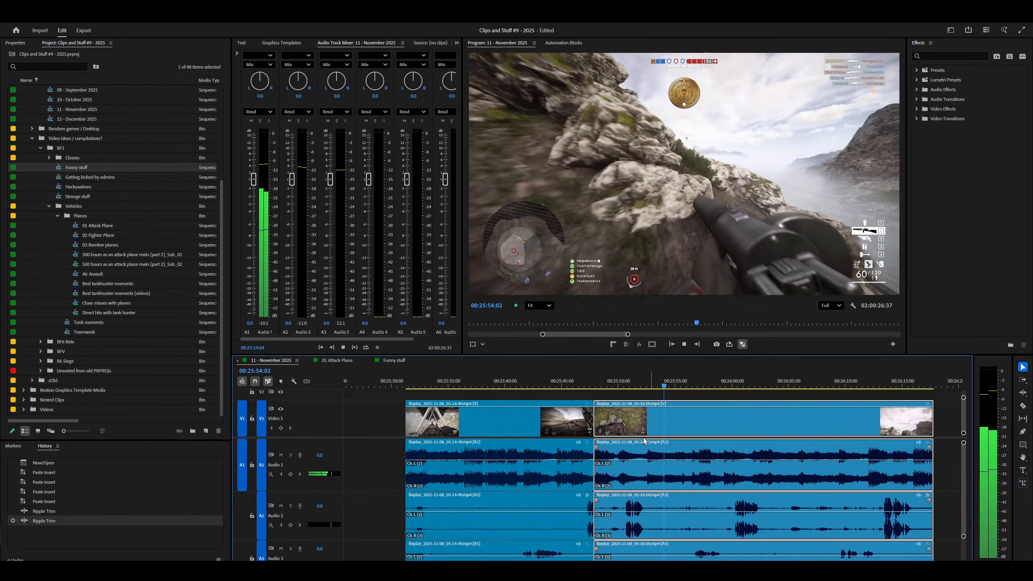
key("minus")
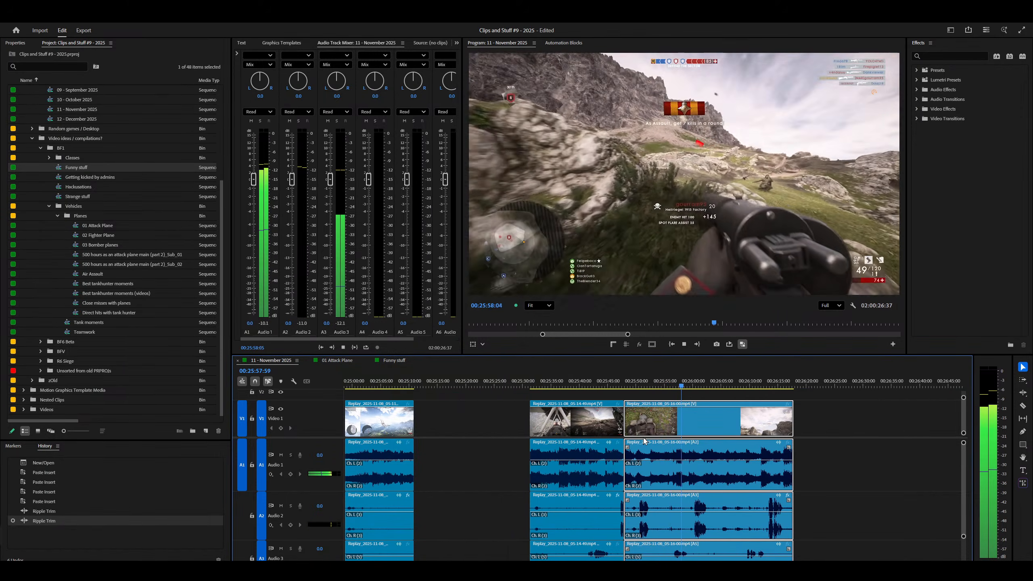
key("minus")
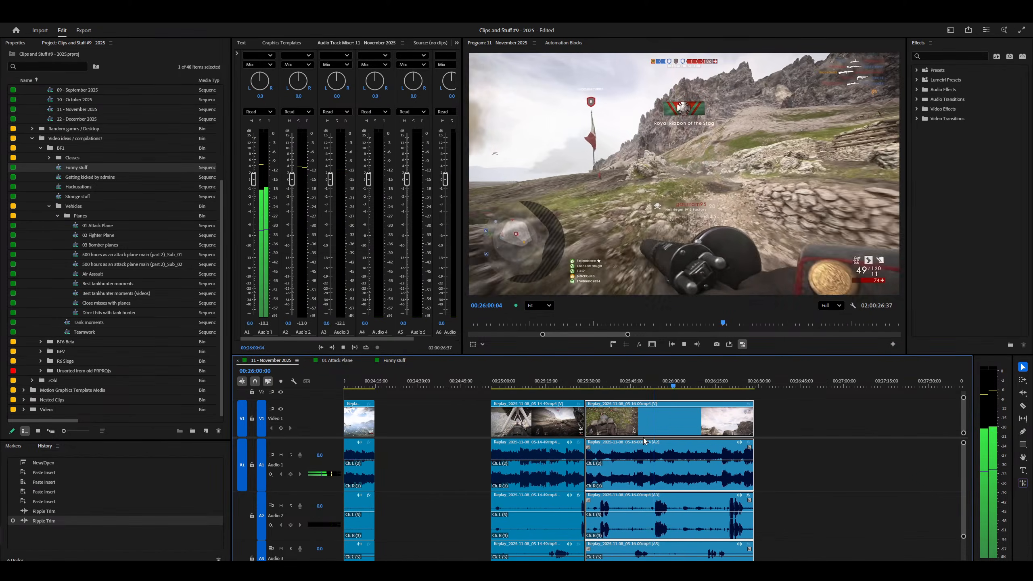
key("equal")
key("equal")
key("equal")
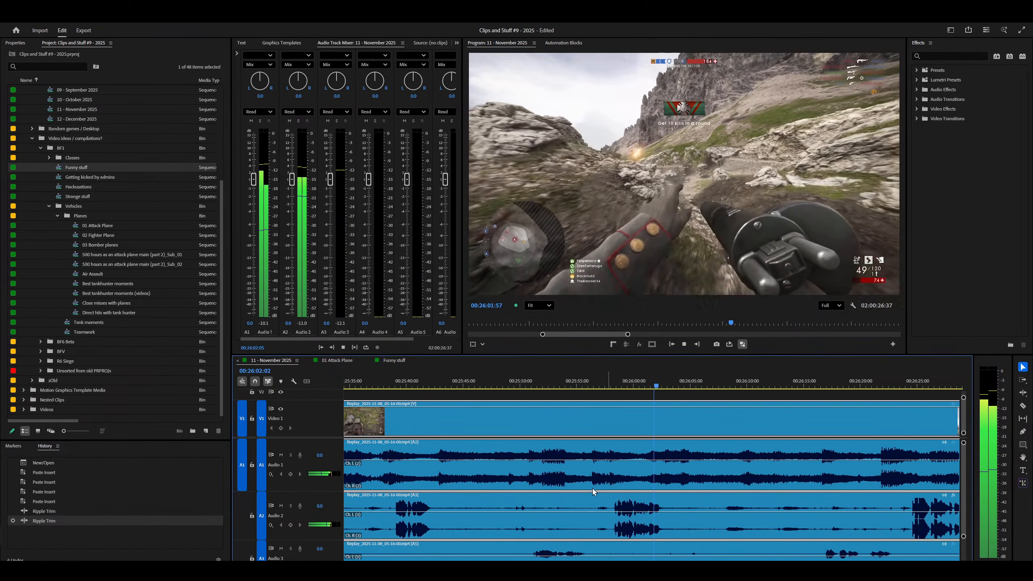
Replay the second adjoining clip from about 00:25:56 and watch it through to its end near 00:26:18.
key("space")
key("f")
key("space")
key("minus")
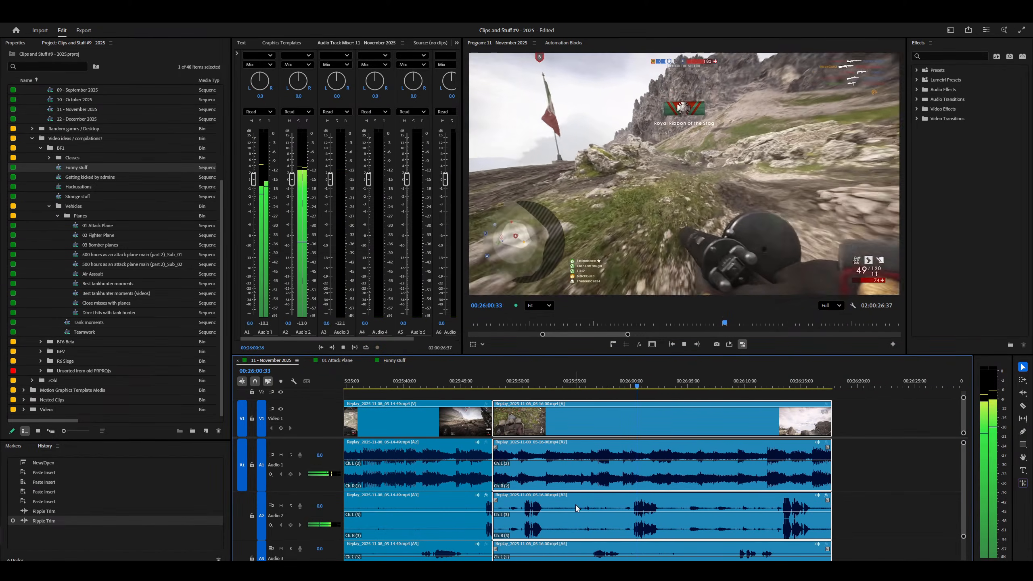
key("f")
key("space")
key("equal")
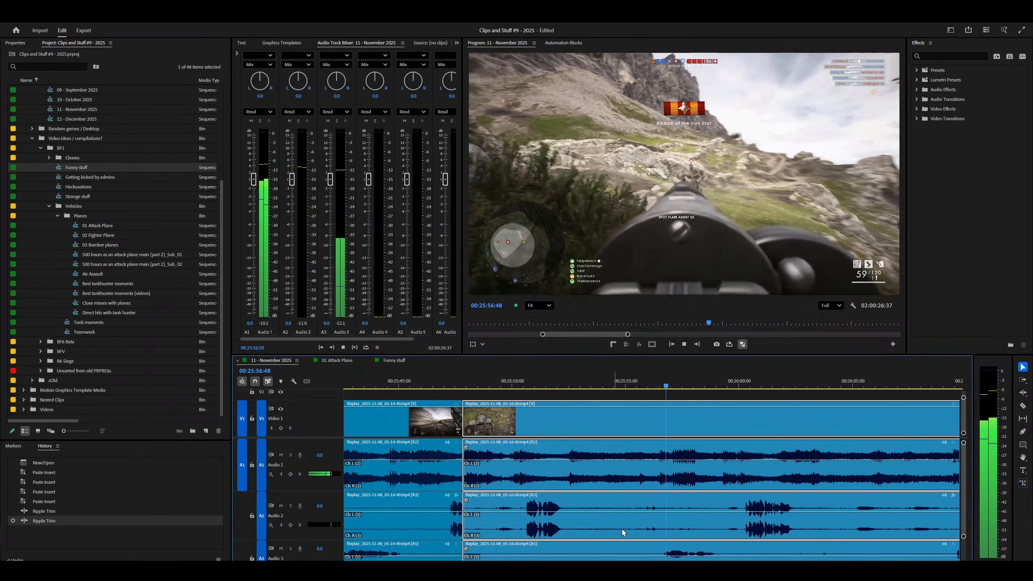
key("minus")
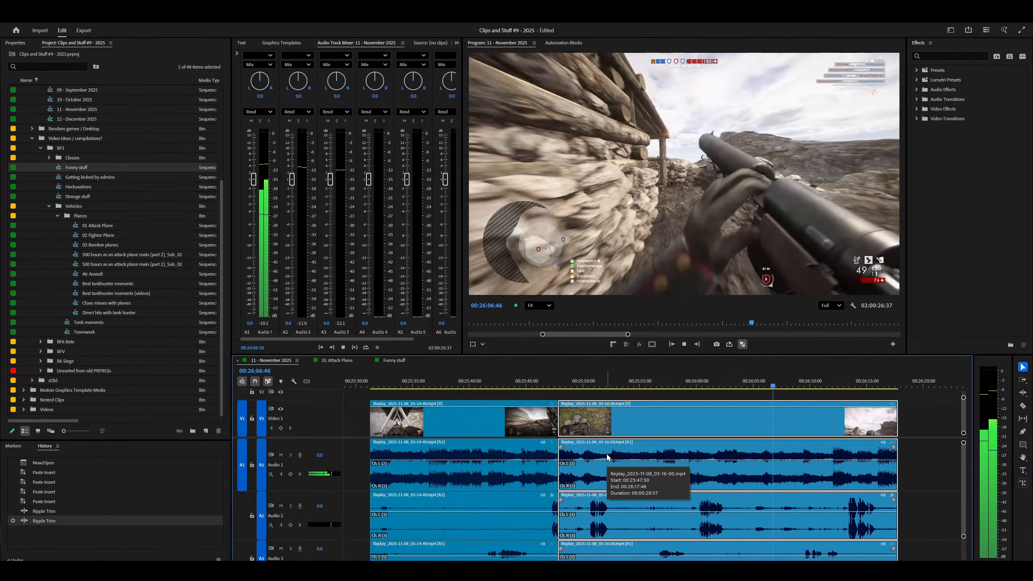
key("minus")
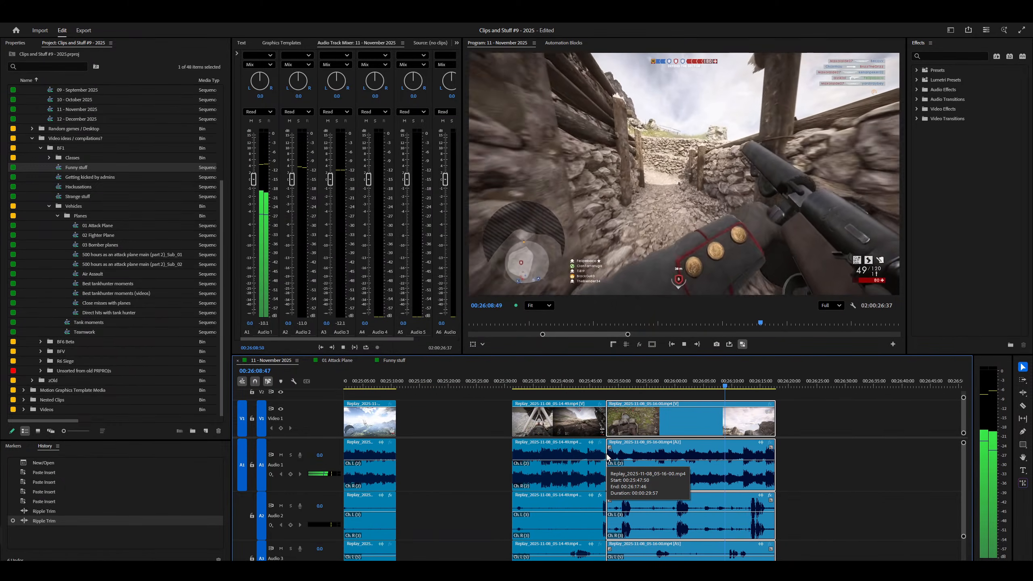
key("equal")
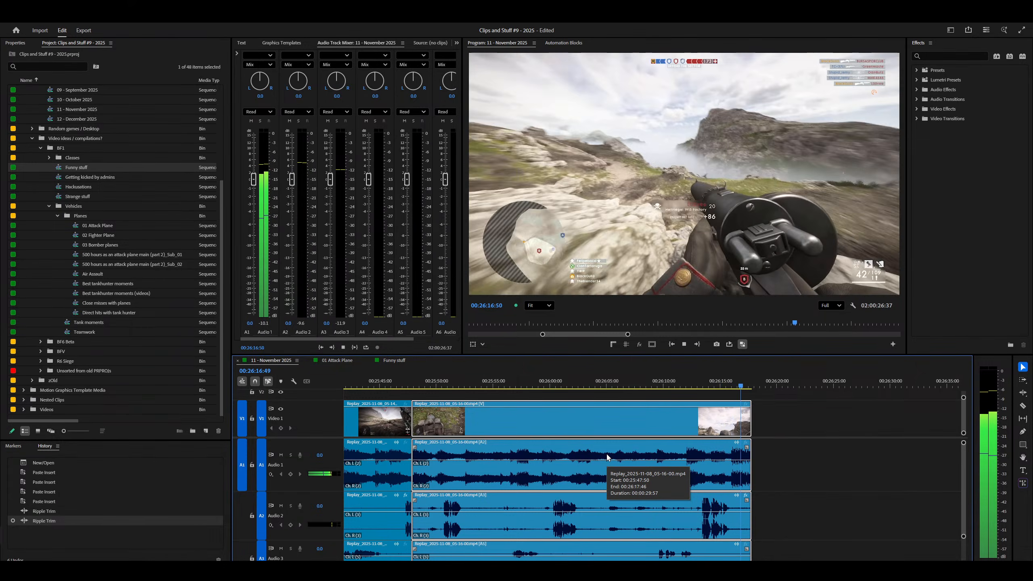
scroll(739, 477, "down", 2)
key("space")
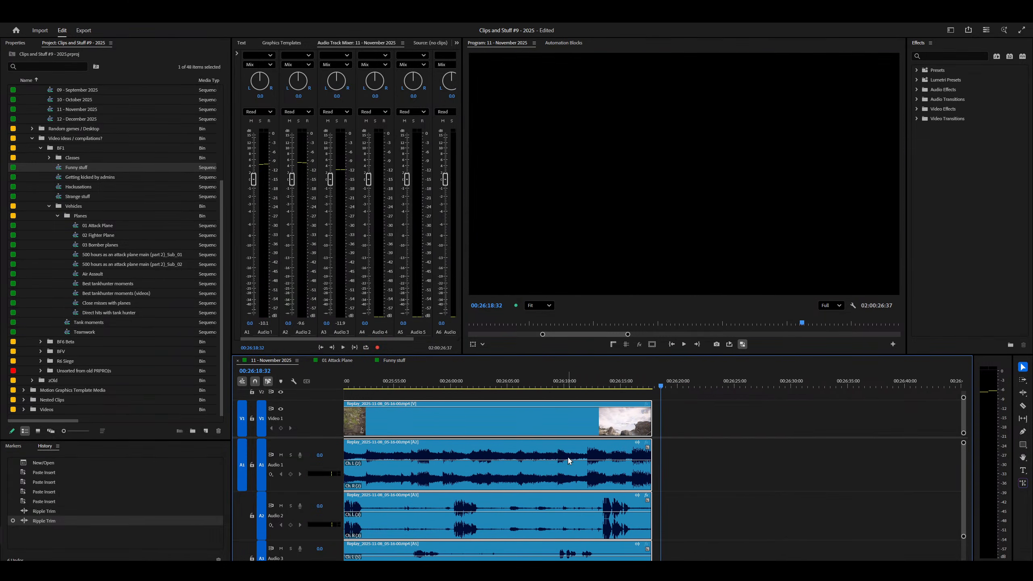
Cut all tracks at about 00:26:11 and ripple trim the end of the preceding segment to 00:26:04:47.
right_click(583, 458)
key("ctrl+shift+k")
right_click(496, 465)
key("=")
key("space")
key("space")
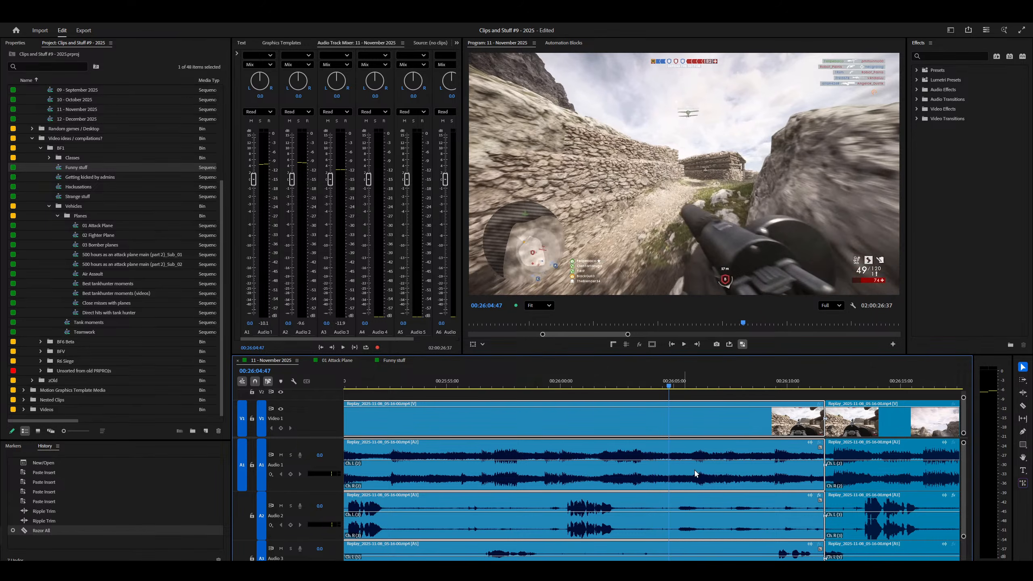
key("w")
Replay the shortened segment around 00:26:00 and ripple trim its end to 00:25:59:19.
right_click(596, 477)
key("space")
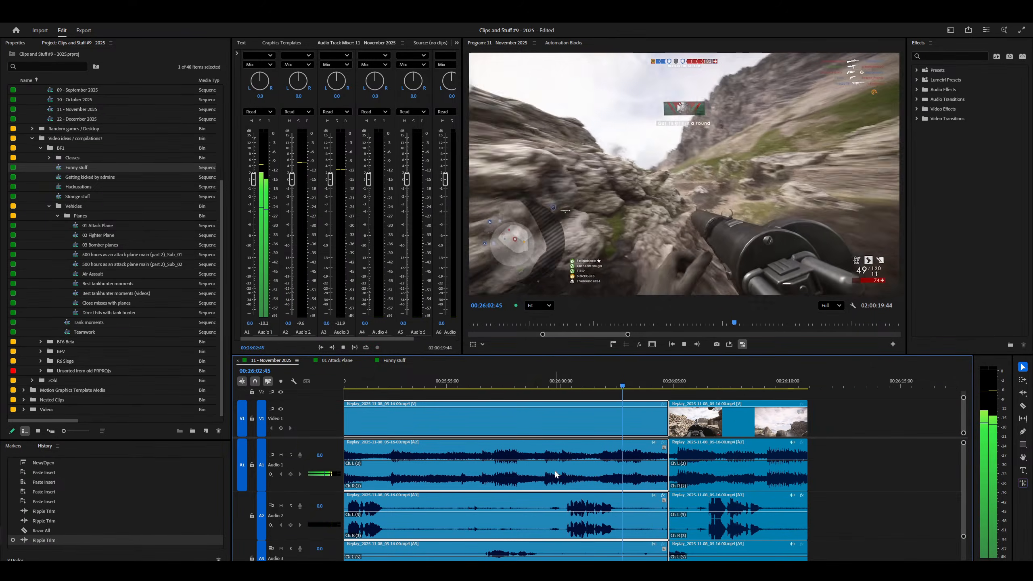
key("space")
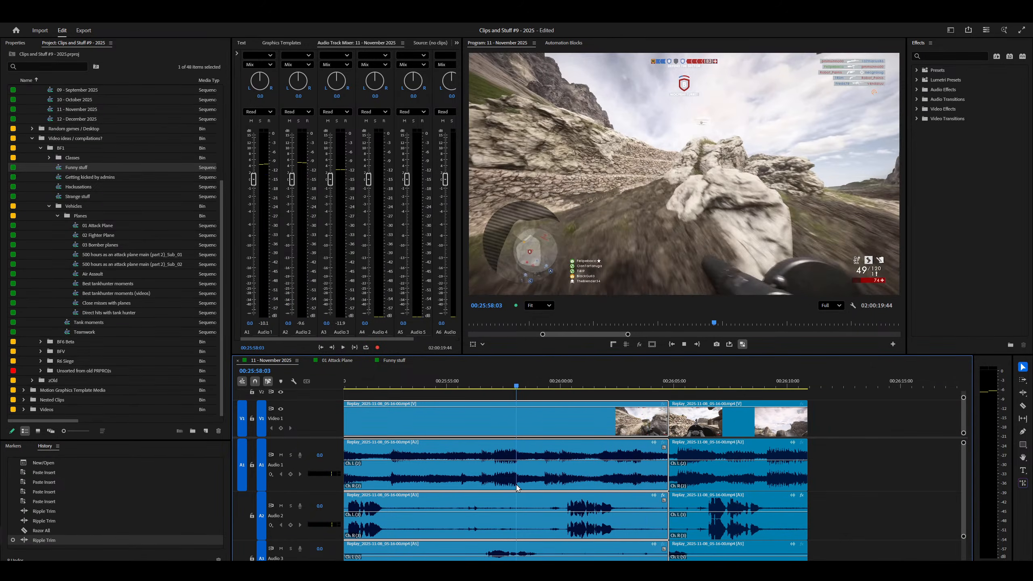
key("space")
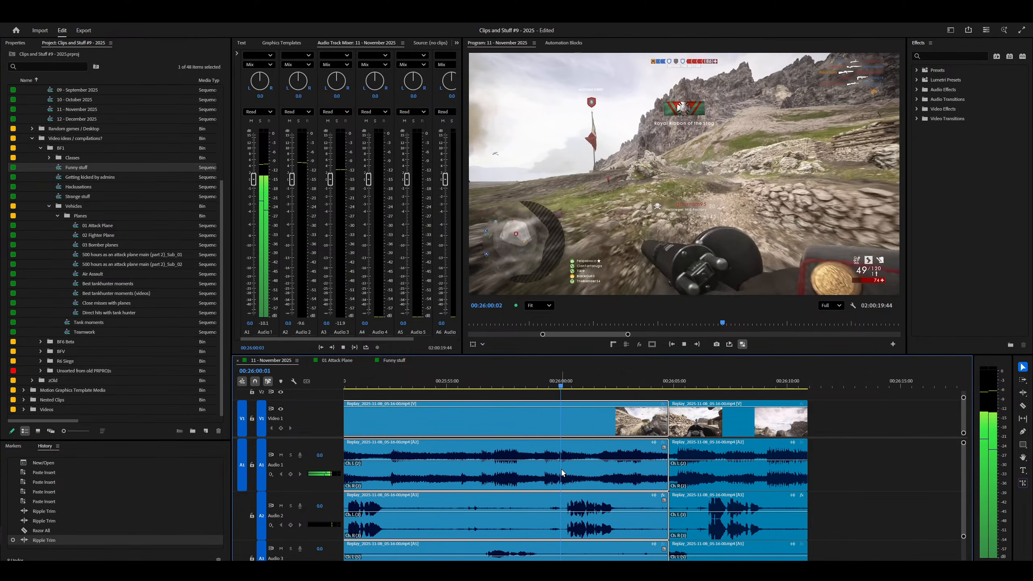
left_click(545, 506)
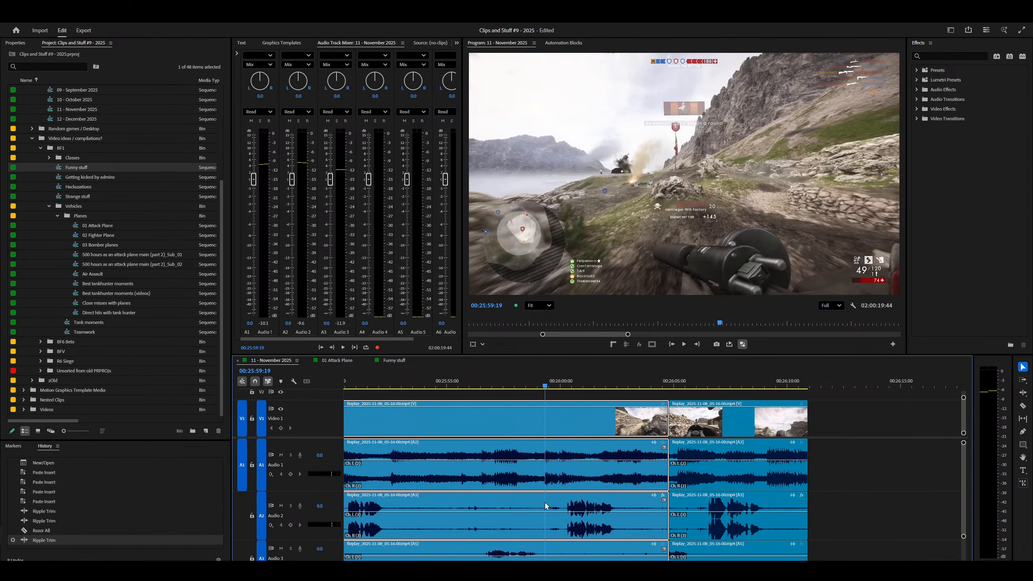
key("w")
Apply the default transitions at the cut at 00:25:59:19.
key("equal")
key("equal")
key("shift+d")
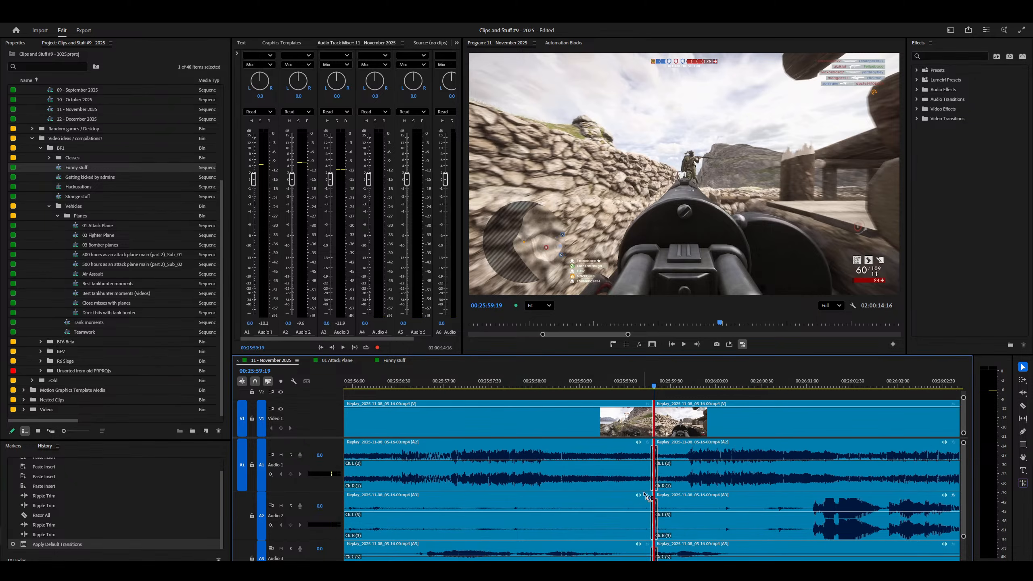
Split the segment before 00:25:59:19 at about 00:25:54 and slip the Audio 2 part between the two cuts by about 5 seconds.
left_click(645, 496)
key("minus")
key("minus")
left_click(538, 513)
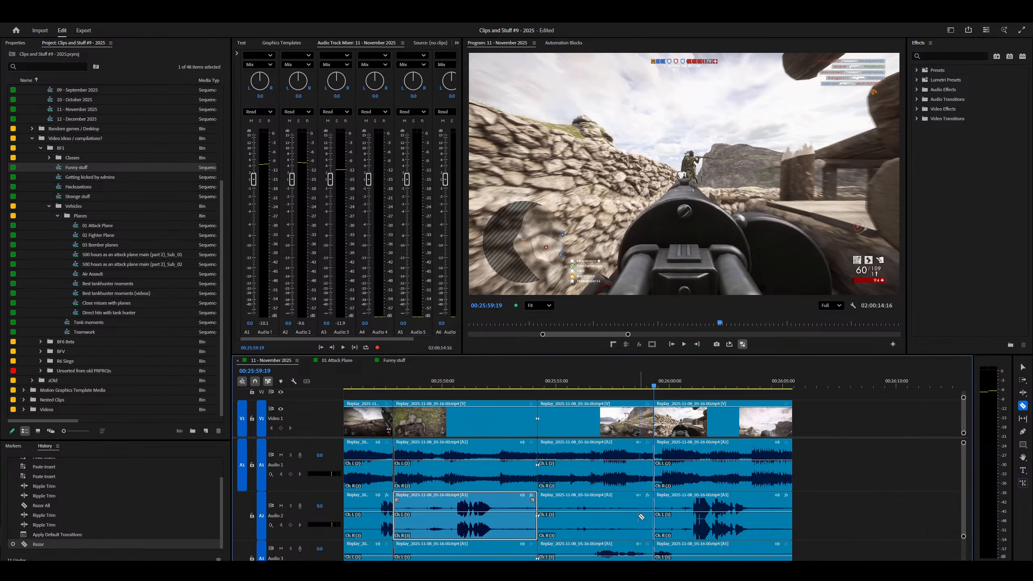
left_click_drag(640, 521, 510, 530)
Apply the default transitions at the cut near 00:25:54 and save the project, playing back the trimmed section.
key("ctrl+s")
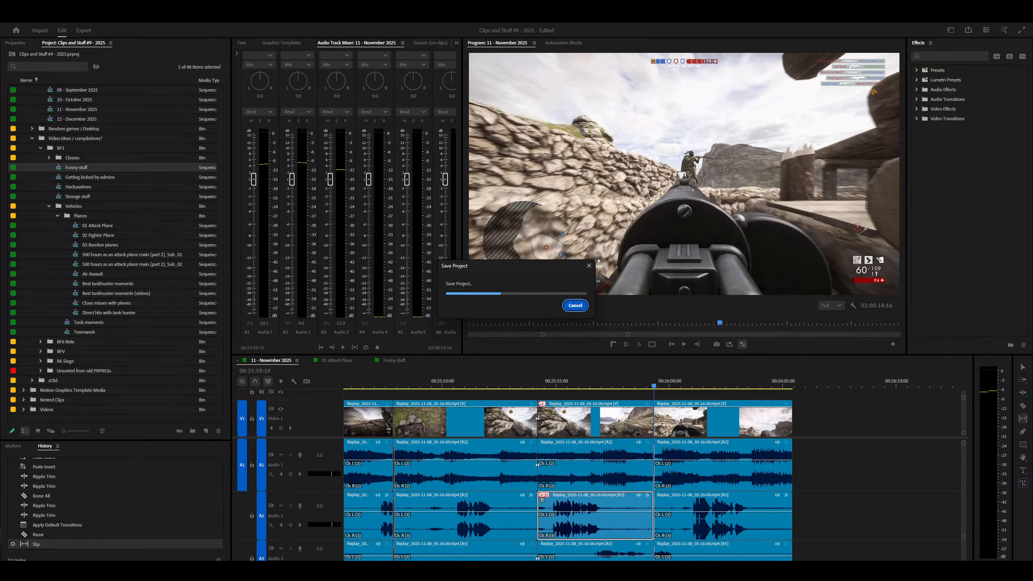
key("Up")
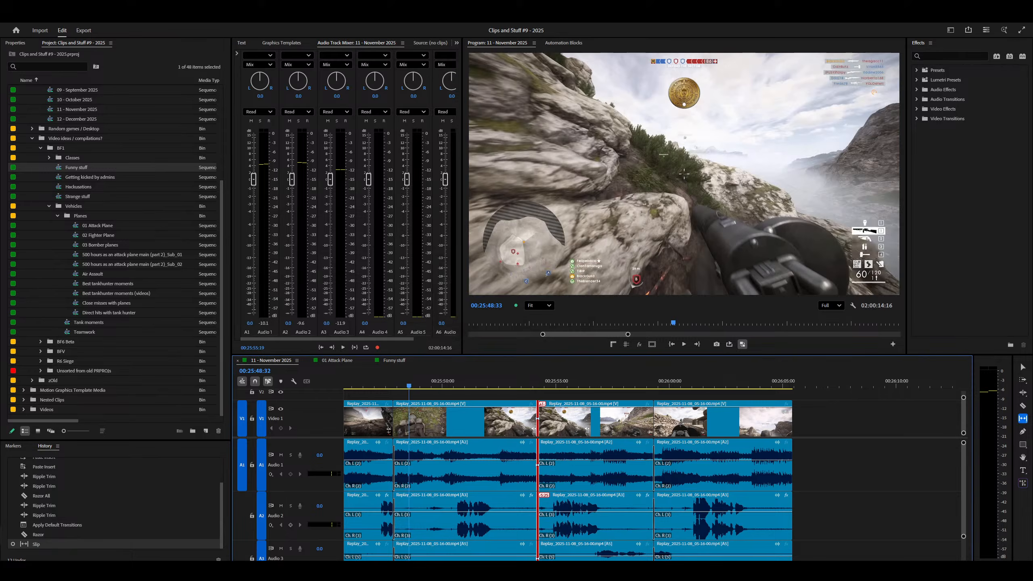
key("ctrl+shift+d")
key("space")
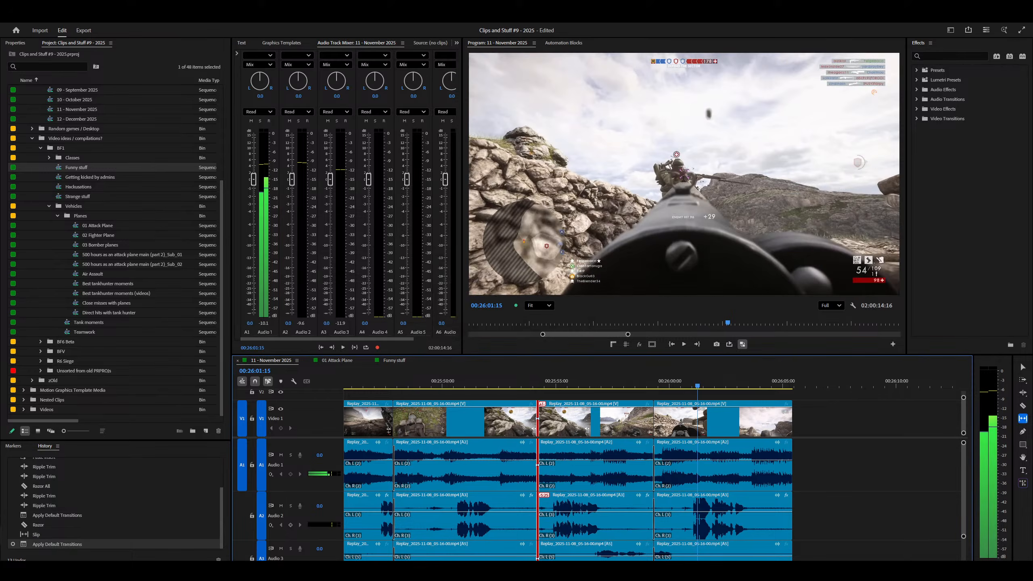
key("ctrl+s")
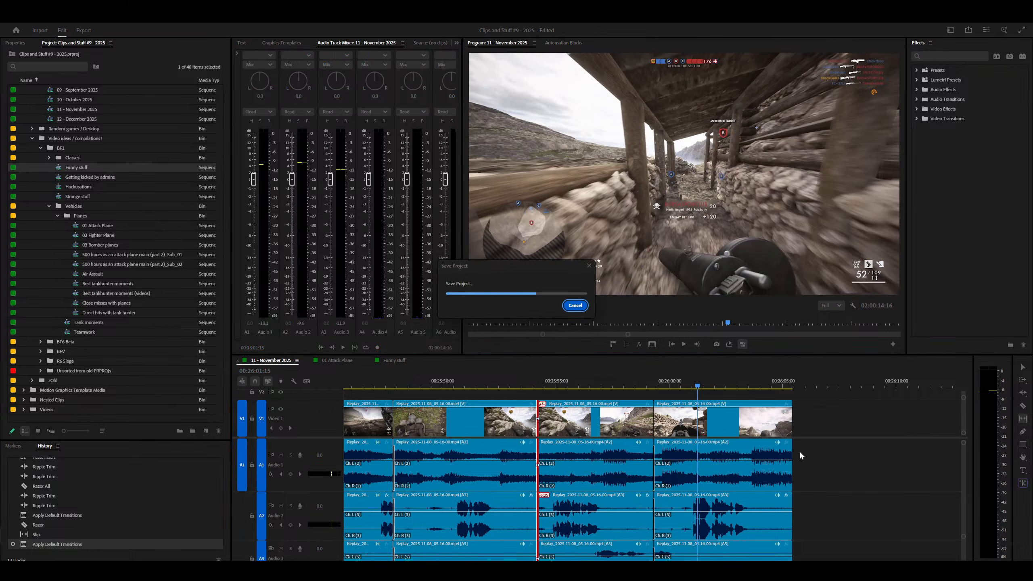
Copy the four adjoining trimmed clips before the 00:26:05 gap and open the 01 Assault sequence from the Classes bin.
key("minus")
key("minus")
key("minus")
key("v")
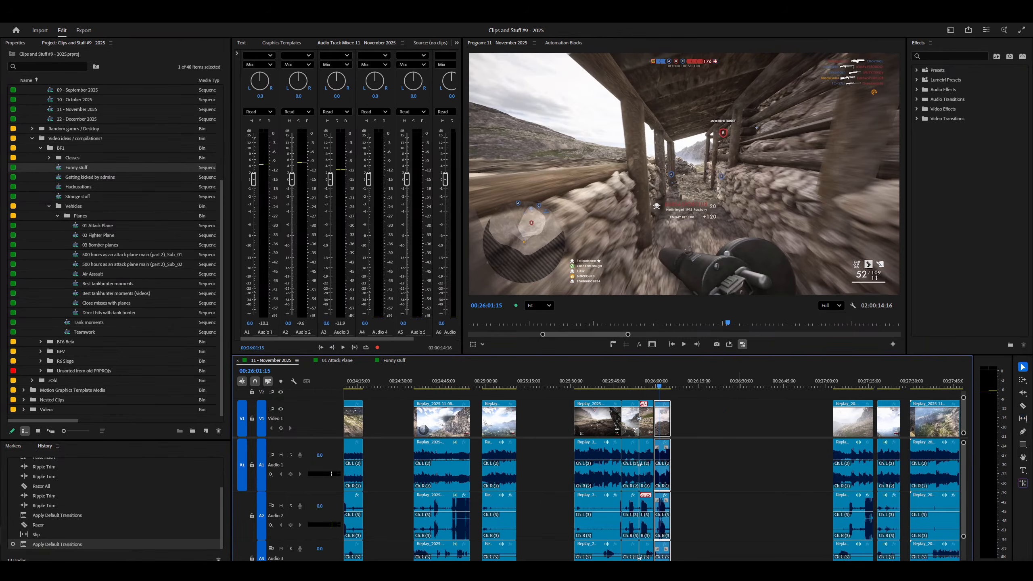
left_click_drag(739, 409, 602, 500)
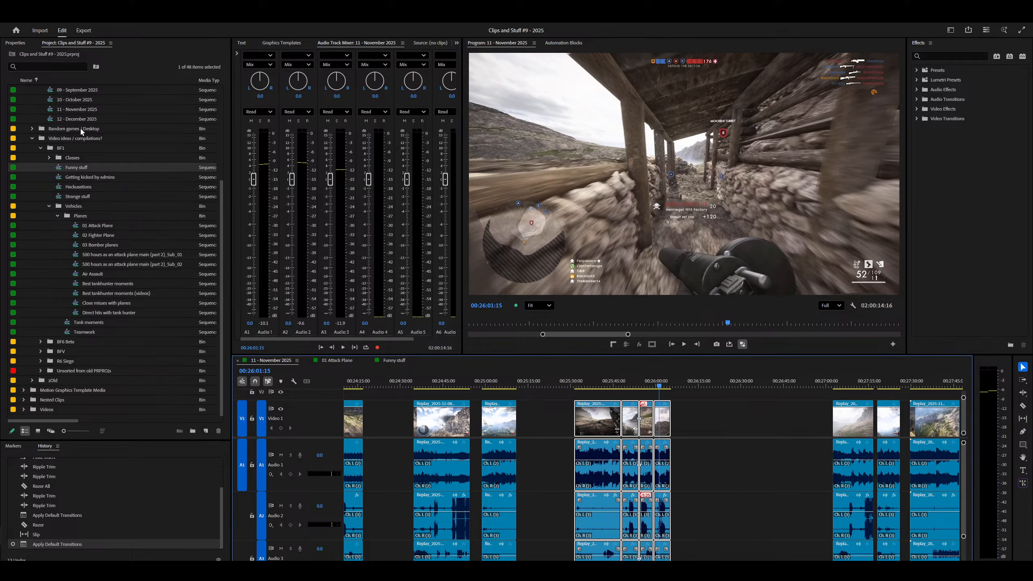
scroll(121, 209, "up", 1)
left_click(49, 167)
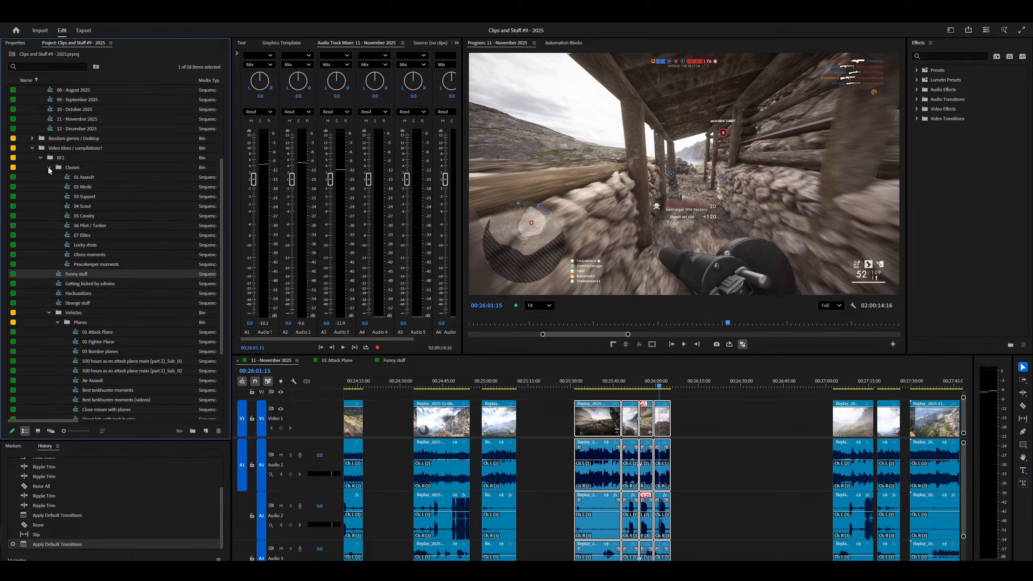
double_click(71, 180)
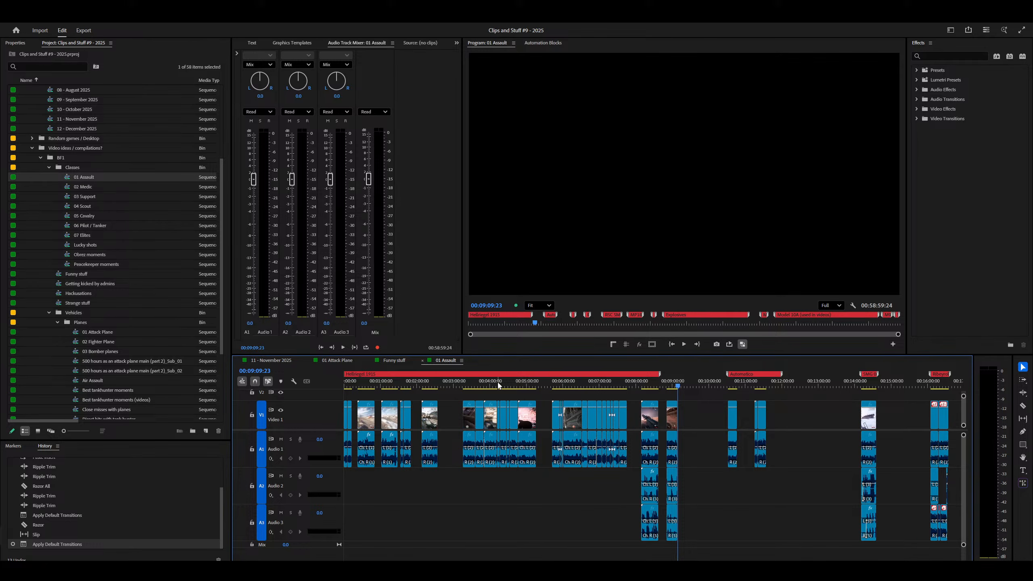
Paste-insert the copied clips into 01 Assault at 00:09:13:22, just after the Replay clip near 00:09:00.
key("equal")
key("equal")
key("equal")
left_click_drag(678, 380, 673, 380)
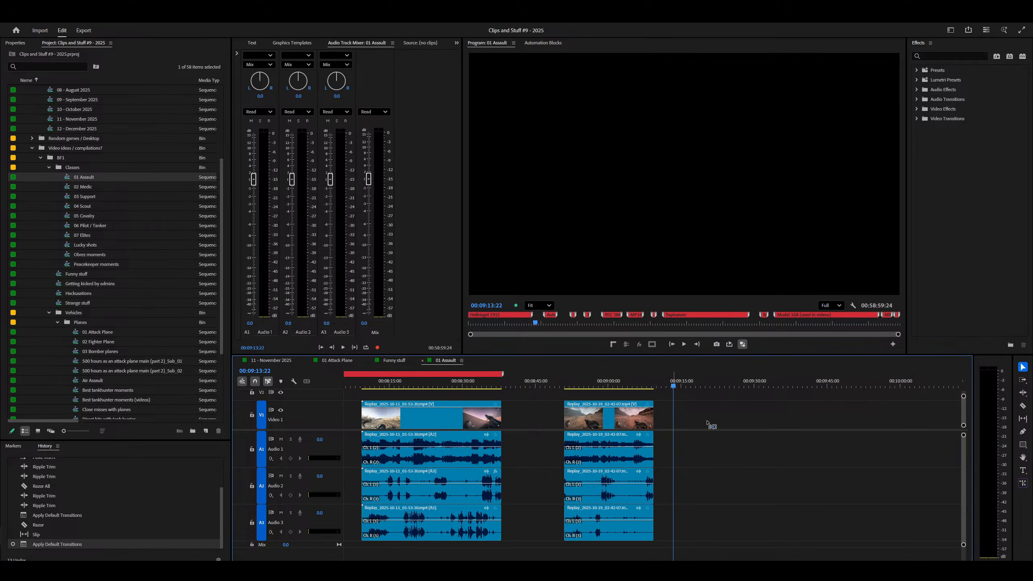
key("ctrl+shift+v")
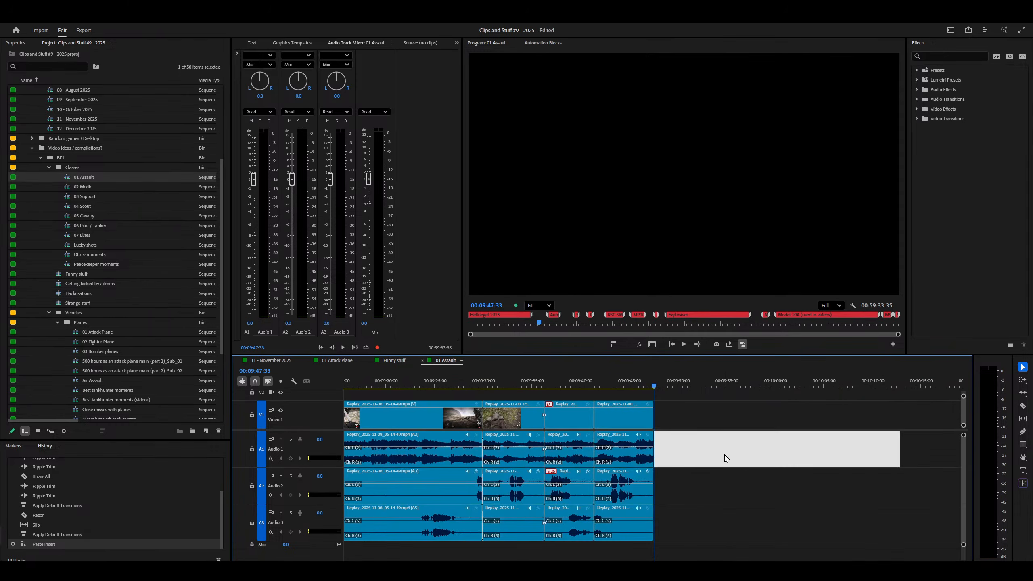
Try sliding only the Audio 1 part of the first pasted clip earlier, and undo the slide.
left_click_drag(487, 381, 485, 381)
key("equal")
key("equal")
key("minus")
key("minus")
left_click(638, 452, "alt")
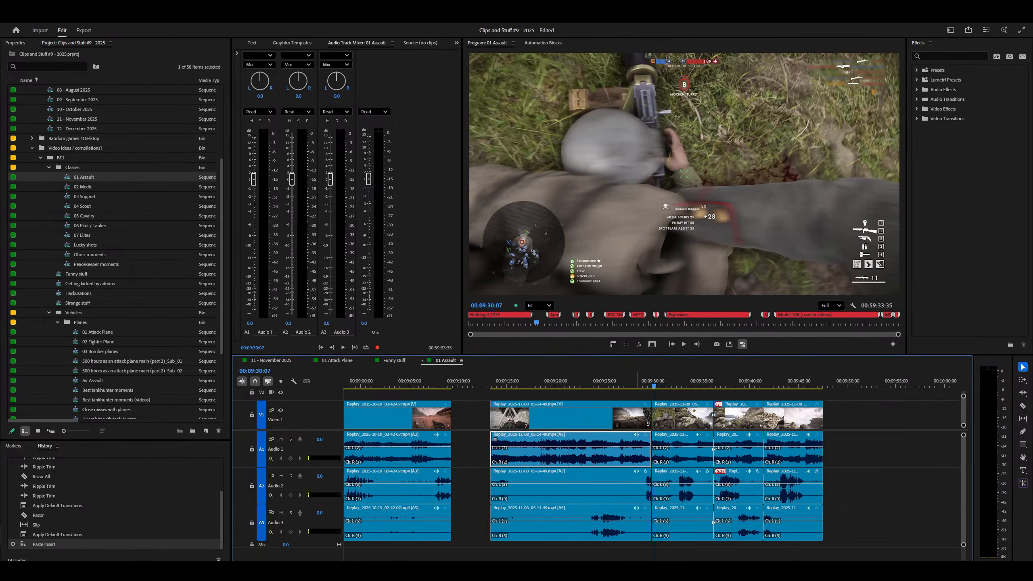
left_click(552, 381)
key("equal")
key("equal")
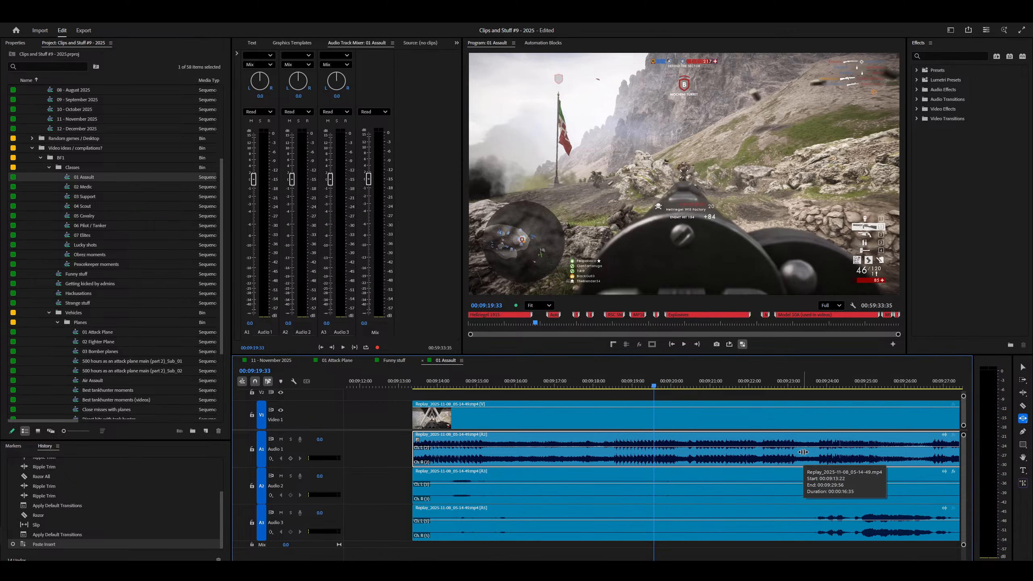
key("minus")
key("minus")
key("equal")
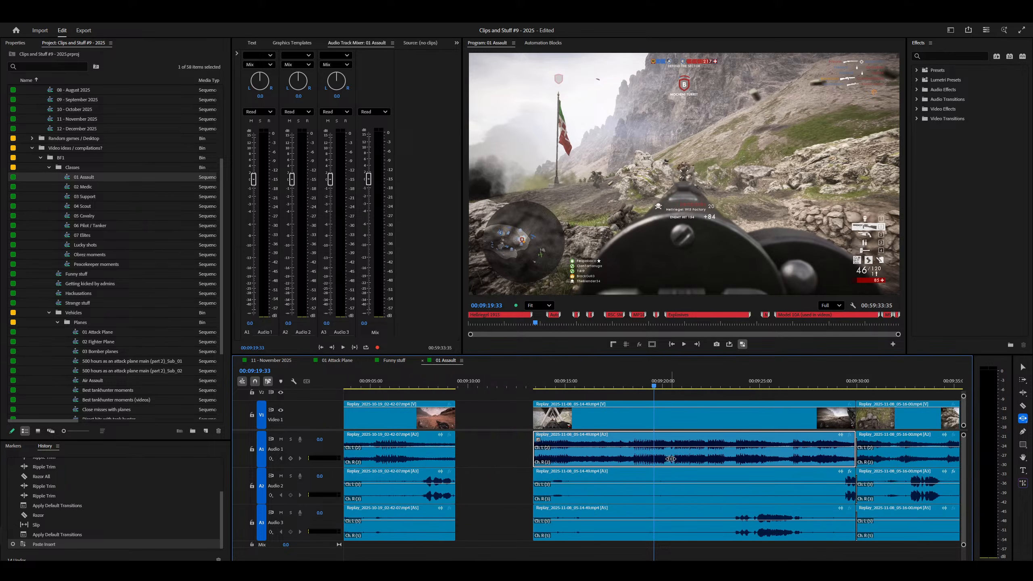
left_click_drag(674, 458, 637, 458)
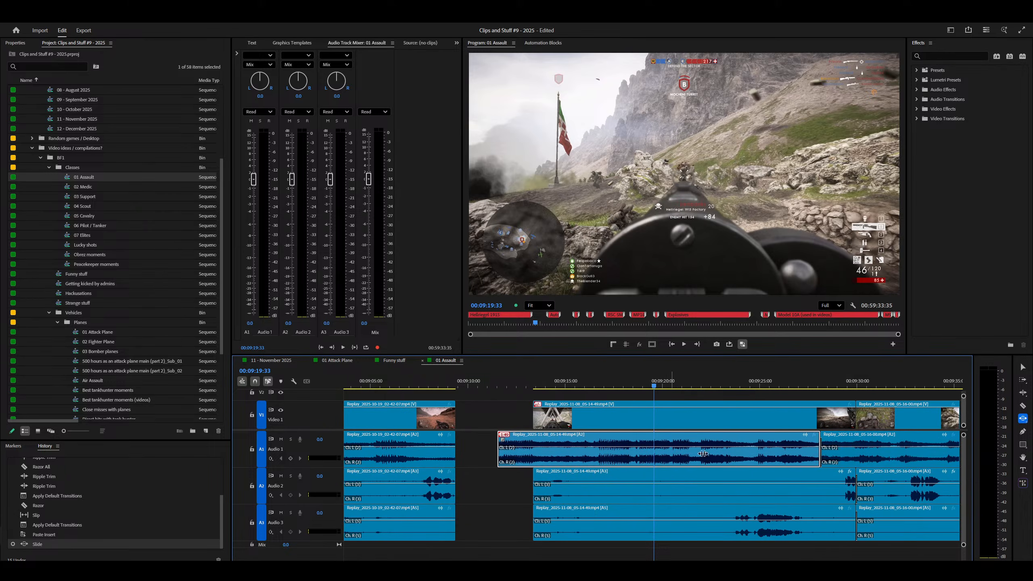
key("ctrl+z")
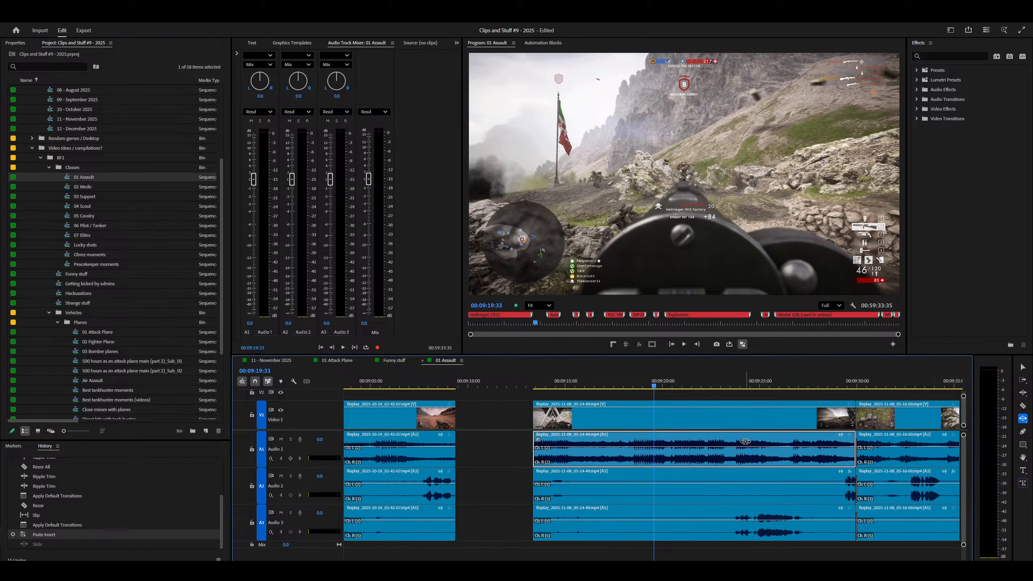
Try slipping the Audio 1 content within the first pasted clip, and undo the slip.
left_click_drag(735, 448, 639, 455)
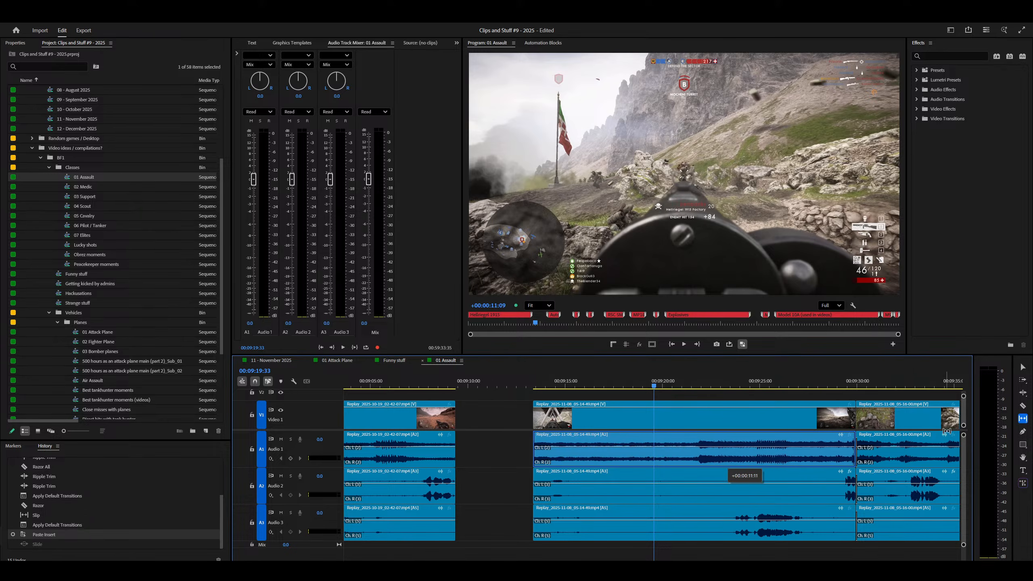
left_click_drag(796, 442, 899, 457)
key("minus")
key("minus")
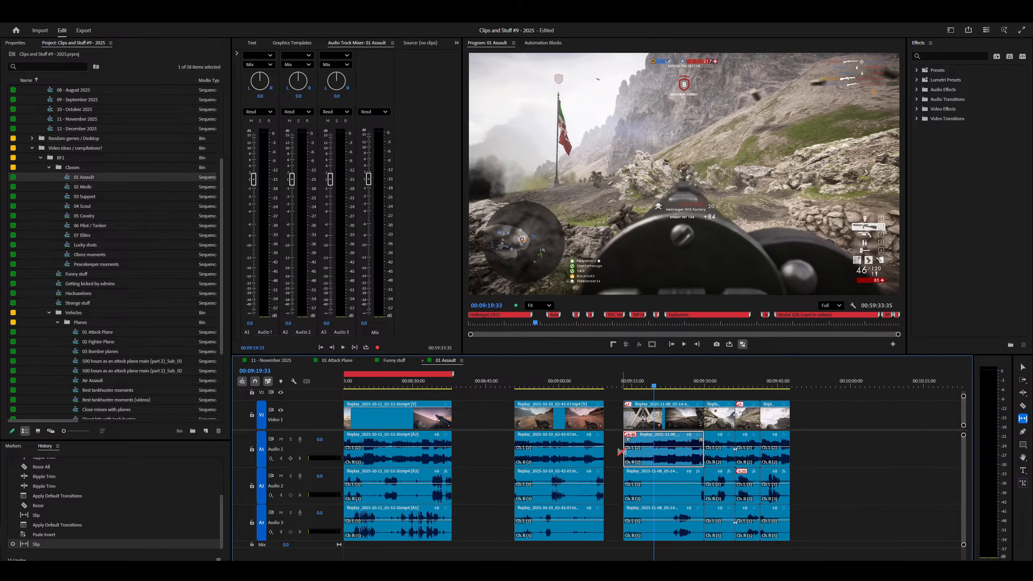
key("ctrl+z")
Try slipping the Audio 1 part of the clip just before the pasted group back and forth.
left_click(573, 385)
key("equal")
key("equal")
left_click(524, 457)
left_click_drag(524, 457, 655, 450)
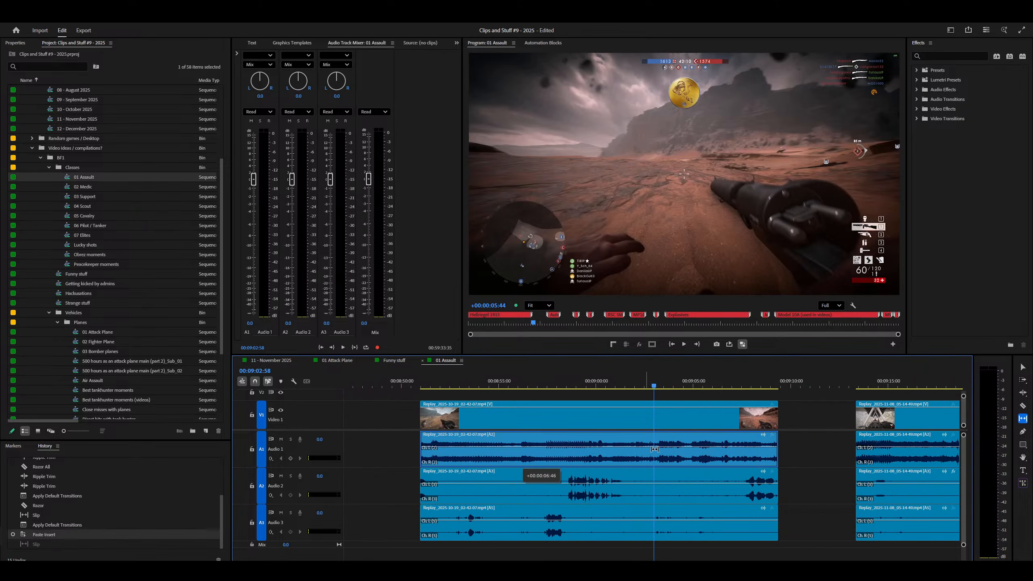
left_click_drag(400, 453, 72, 440)
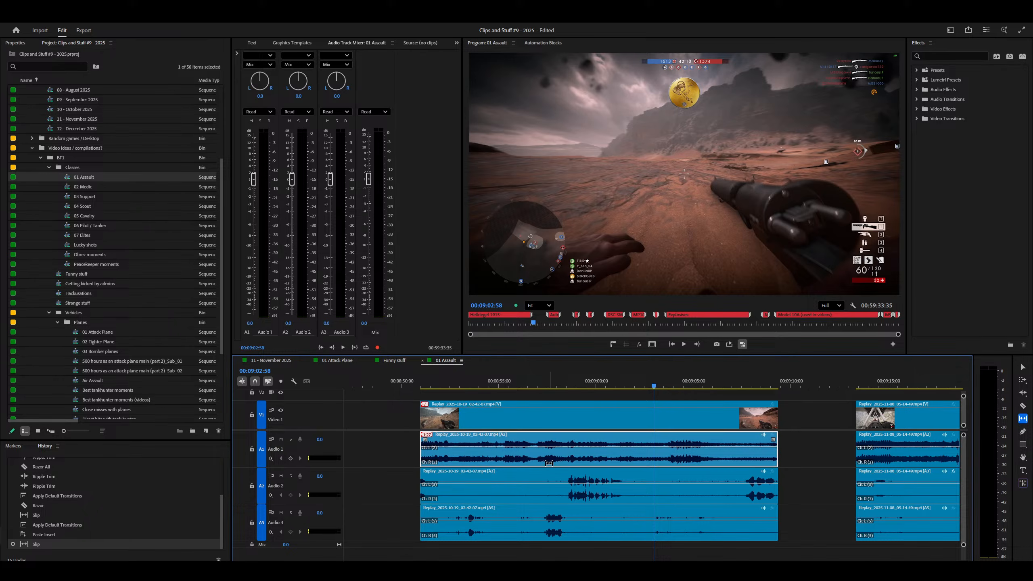
left_click_drag(535, 459, 595, 458)
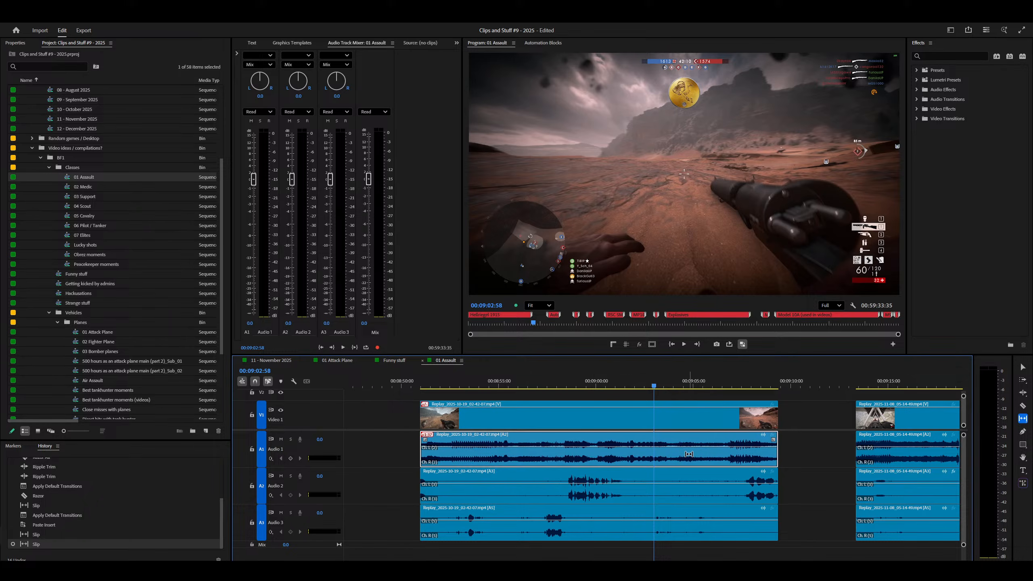
left_click_drag(687, 454, 671, 451)
Undo all the audio slips on the clip just before the pasted group, keeping the pasted clips in place.
key("ctrl+z")
key("ctrl+z")
key("minus")
key("minus")
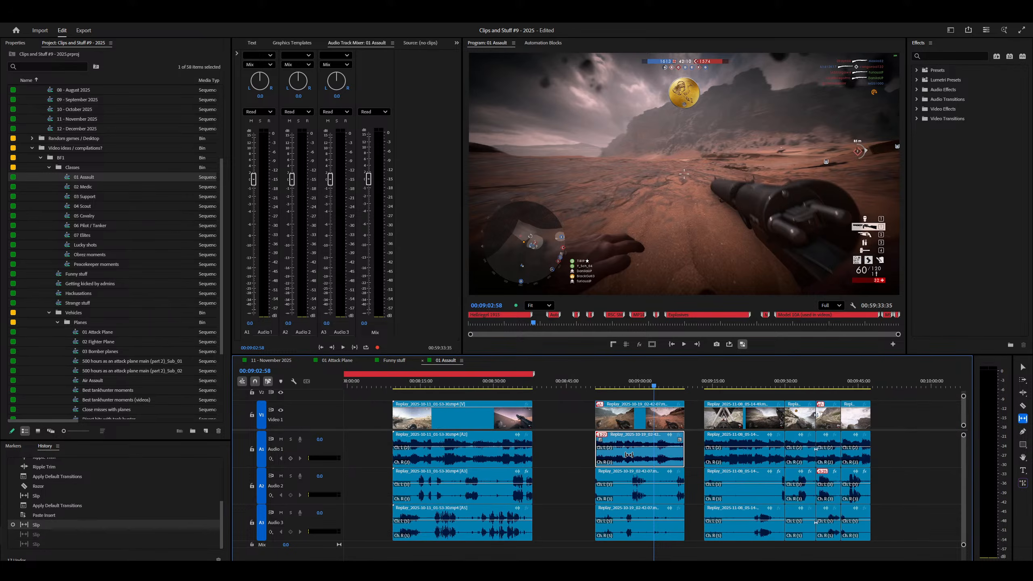
key("ctrl+z")
key("ctrl+z")
key("ctrl+shift+z")
key("minus")
key("minus")
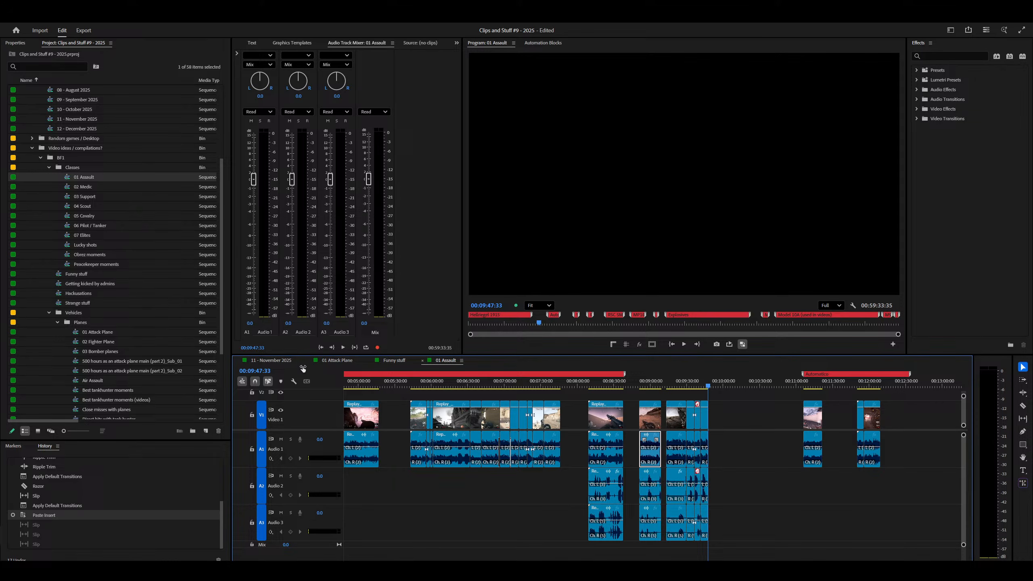
Switch to the 11 - November 2025 sequence and play the start of the next unsorted clip group from 00:27:02:26.
left_click(271, 360)
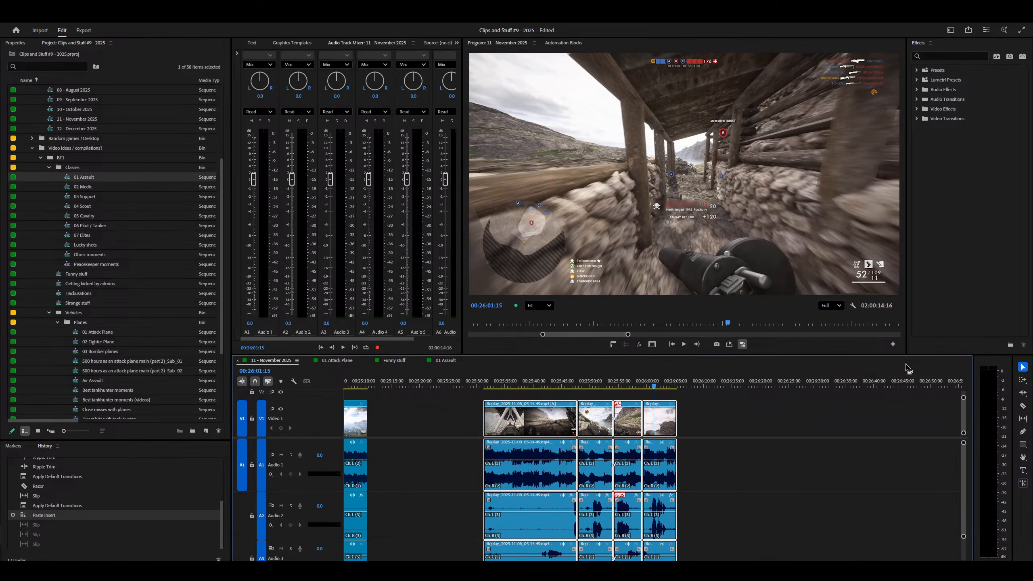
key("minus")
scroll(713, 469, "down", 5)
key("minus")
left_click(516, 385)
key("equal")
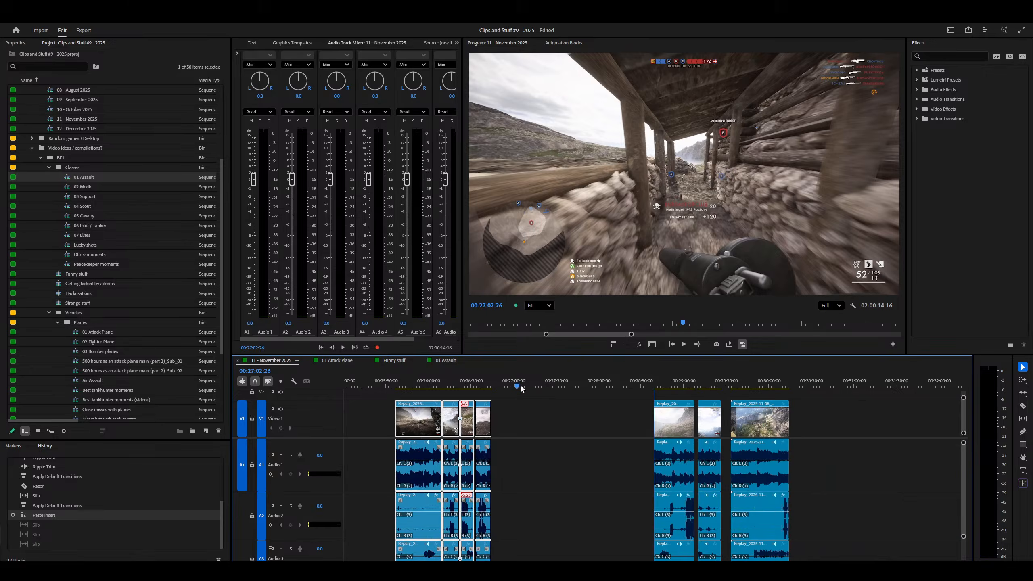
key("equal")
key("space")
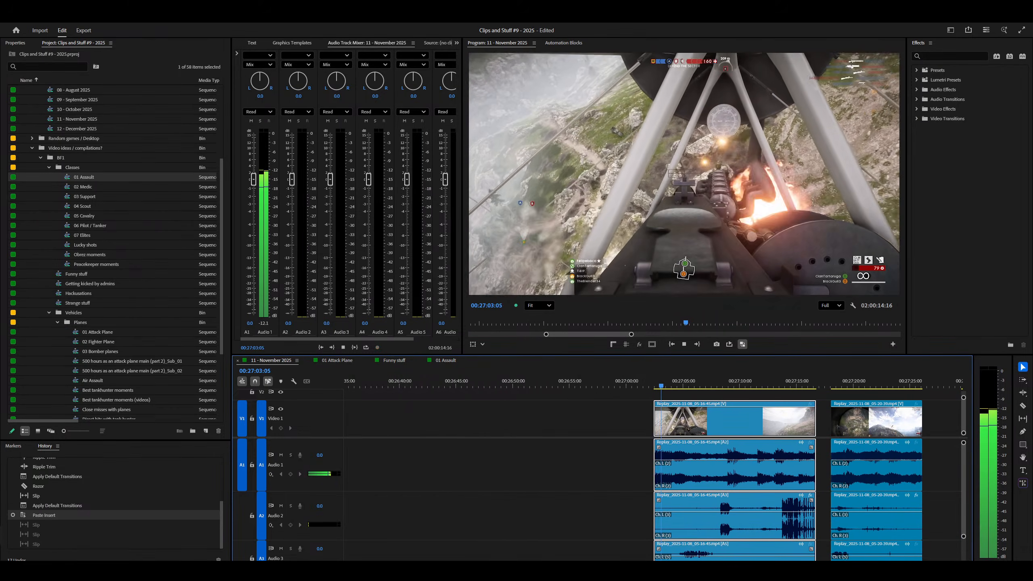
key("minus")
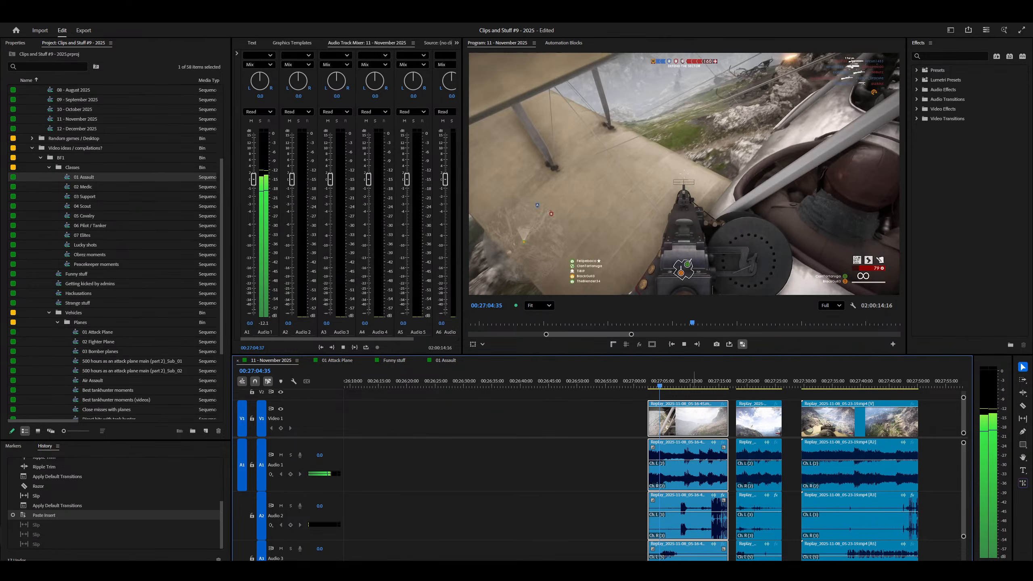
key("space")
key("minus")
key("minus")
key("minus")
key("minus")
key("minus")
key("minus")
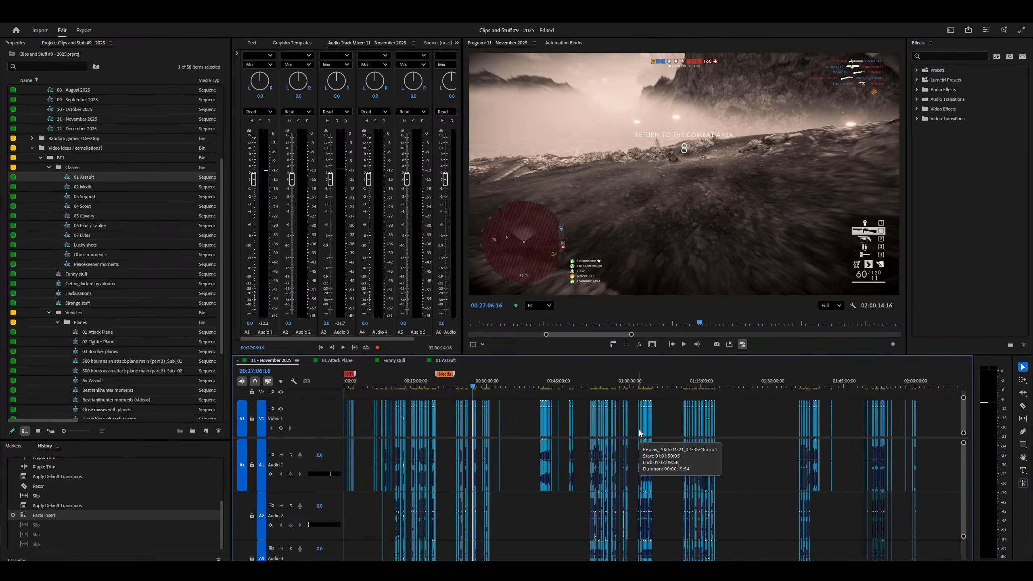
key("equal")
key("equal")
key("equal")
key("equal")
key("equal")
key("equal")
key("minus")
key("minus")
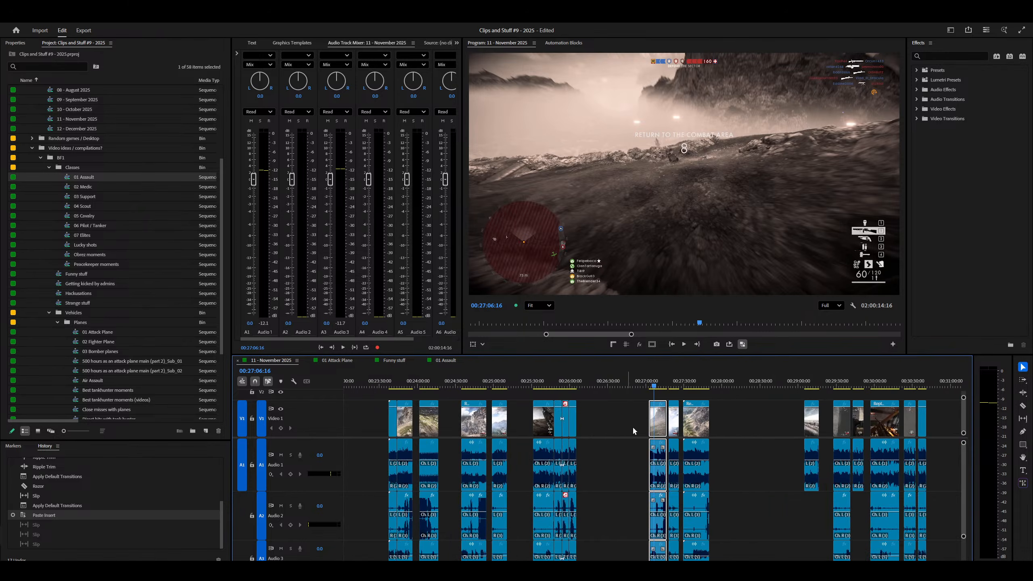
key("equal")
key("equal")
key("equal")
key("equal")
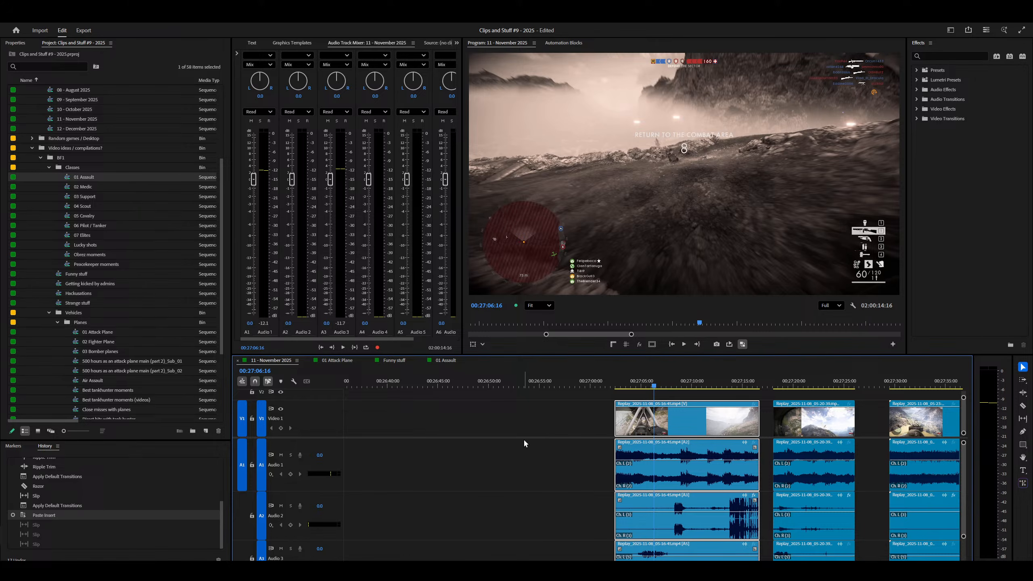
key("minus")
key("minus")
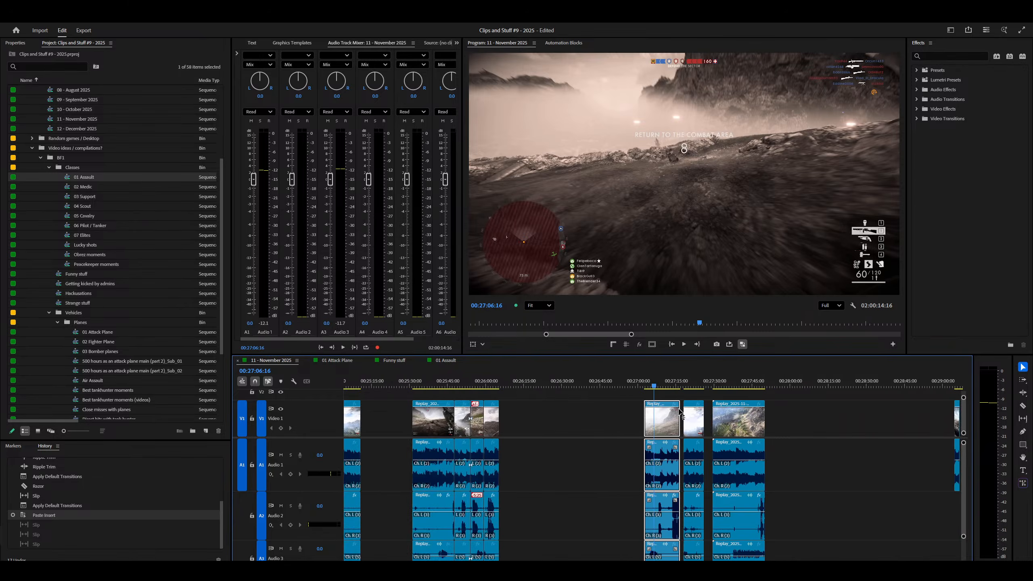
key("backslash")
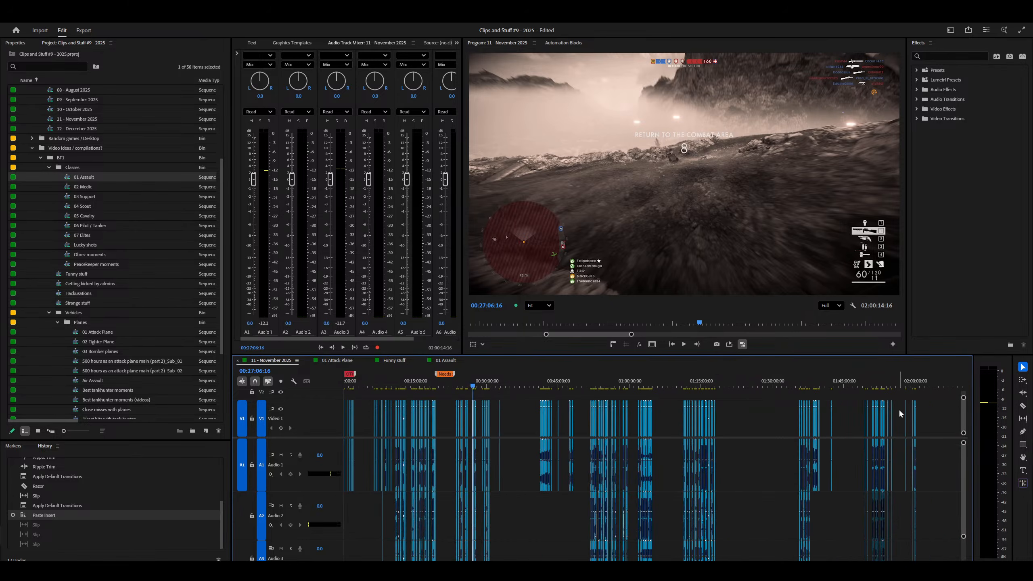
left_click_drag(930, 404, 475, 437)
key("backslash")
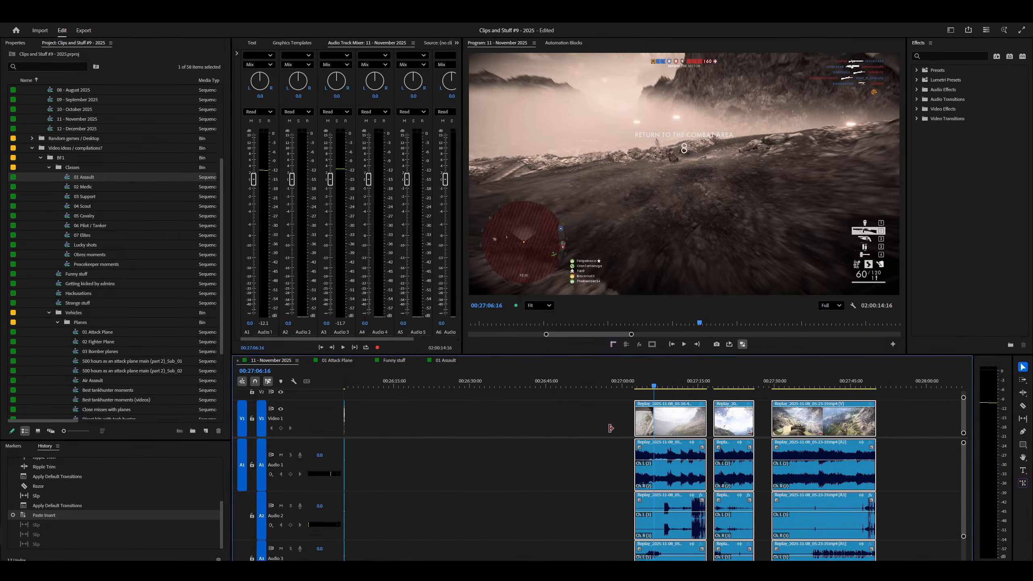
key("backslash")
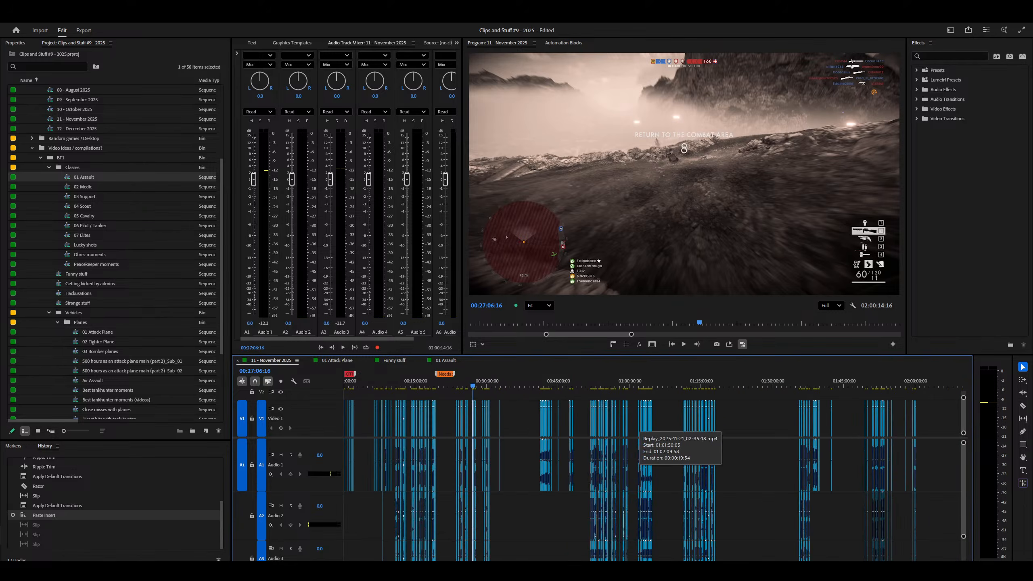
key("equal")
key("equal")
key("equal")
key("equal")
key("equal")
key("equal")
key("equal")
key("equal")
key("equal")
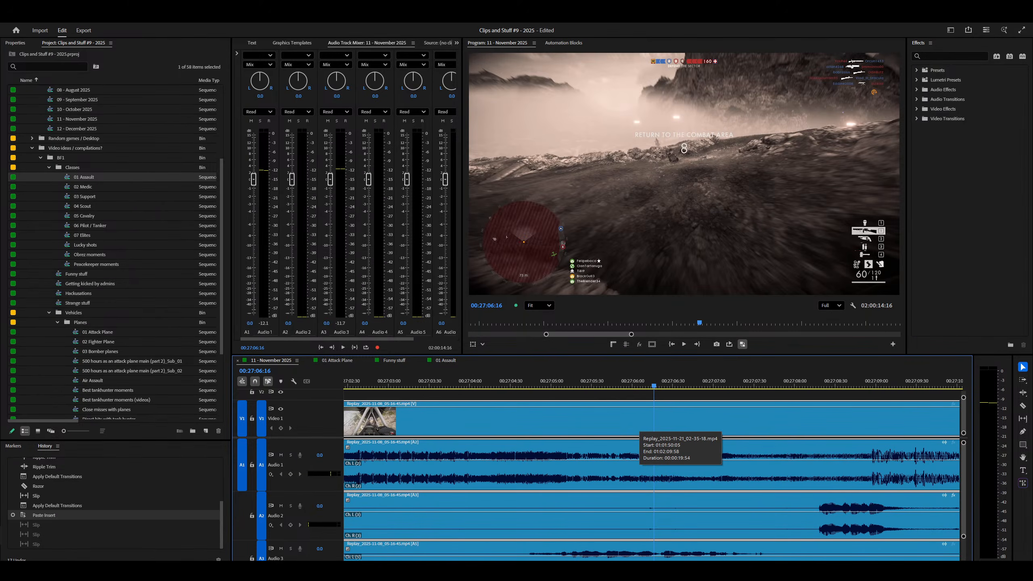
key("minus")
key("minus")
key("minus")
key("minus")
key("minus")
key("minus")
key("minus")
key("minus")
key("equal")
key("equal")
key("equal")
key("equal")
key("equal")
key("equal")
key("equal")
key("equal")
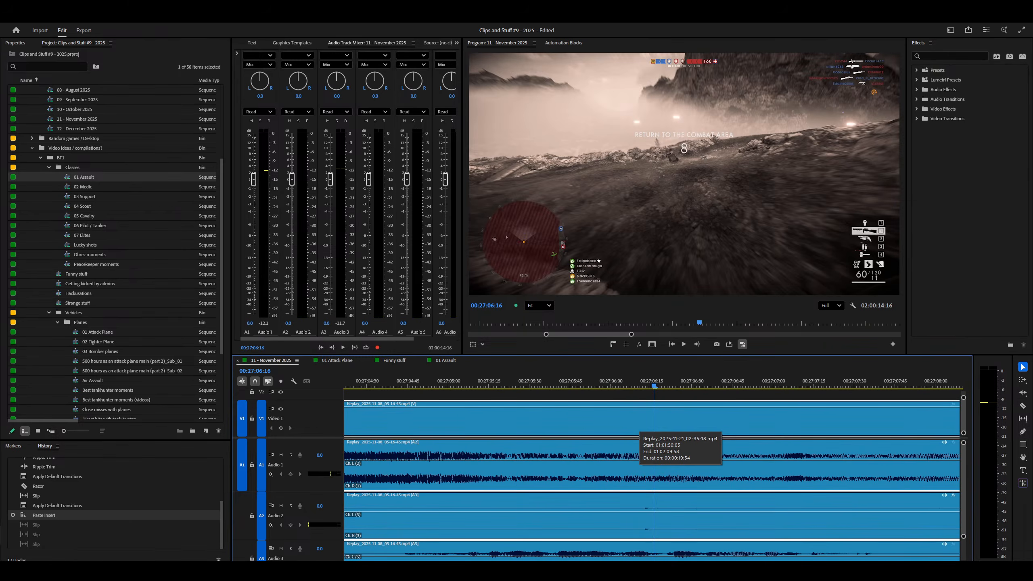
key("minus")
key("minus")
key("minus")
key("minus")
key("minus")
key("minus")
key("minus")
key("equal")
key("equal")
key("equal")
key("equal")
key("equal")
key("equal")
key("equal")
key("equal")
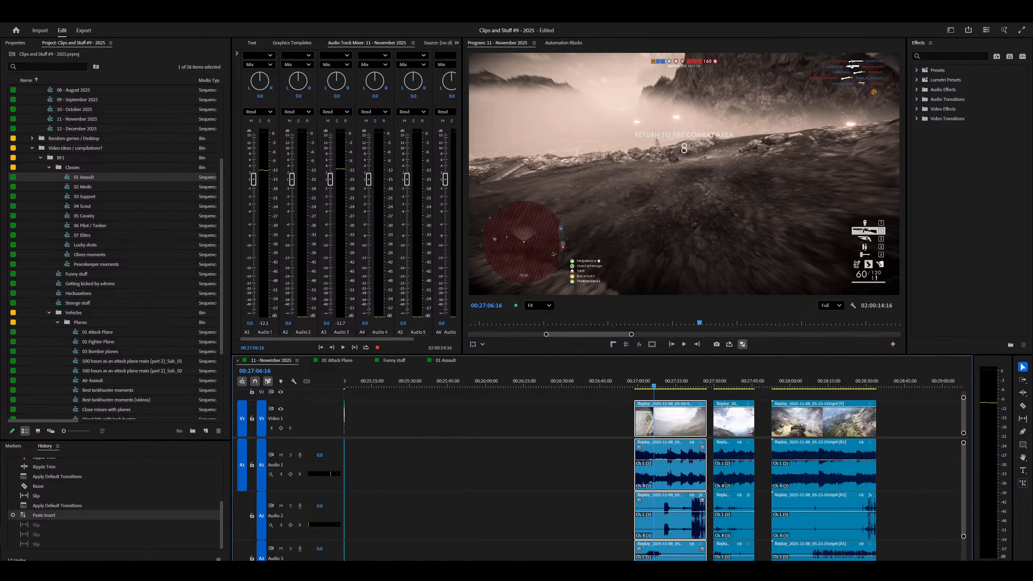
key("minus")
key("minus")
key("minus")
key("minus")
key("minus")
key("minus")
key("minus")
key("minus")
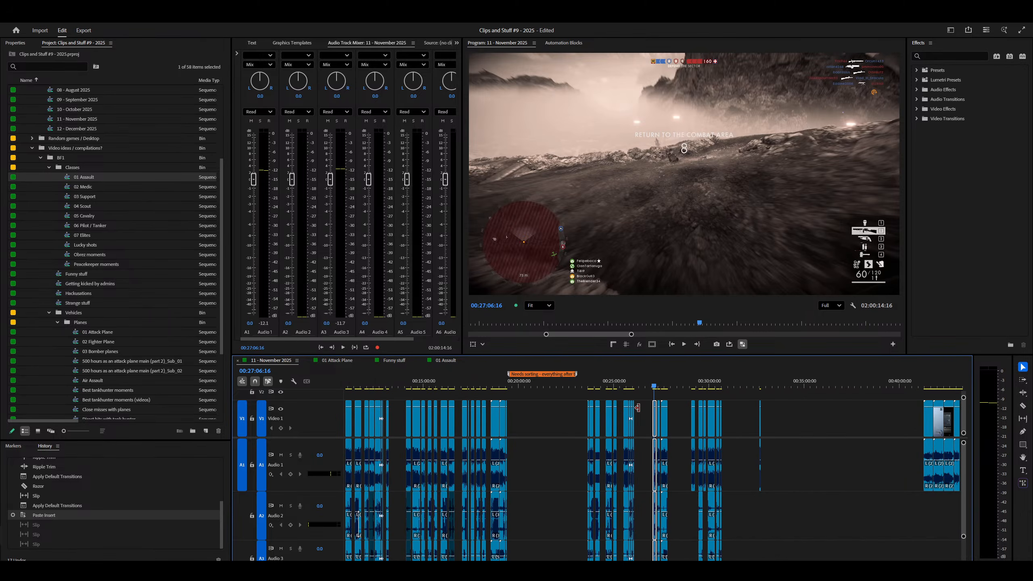
Play the first clip of the group onward from 00:27:06:16 to review its artillery truck attack through to the end.
key("space")
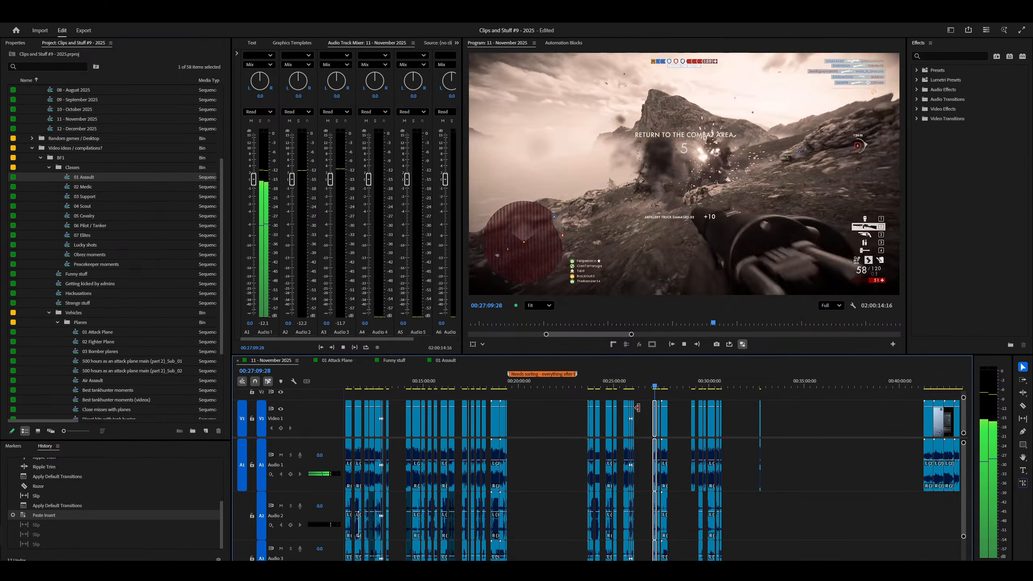
key("equal")
key("equal")
key("equal")
key("equal")
key("equal")
key("equal")
key("equal")
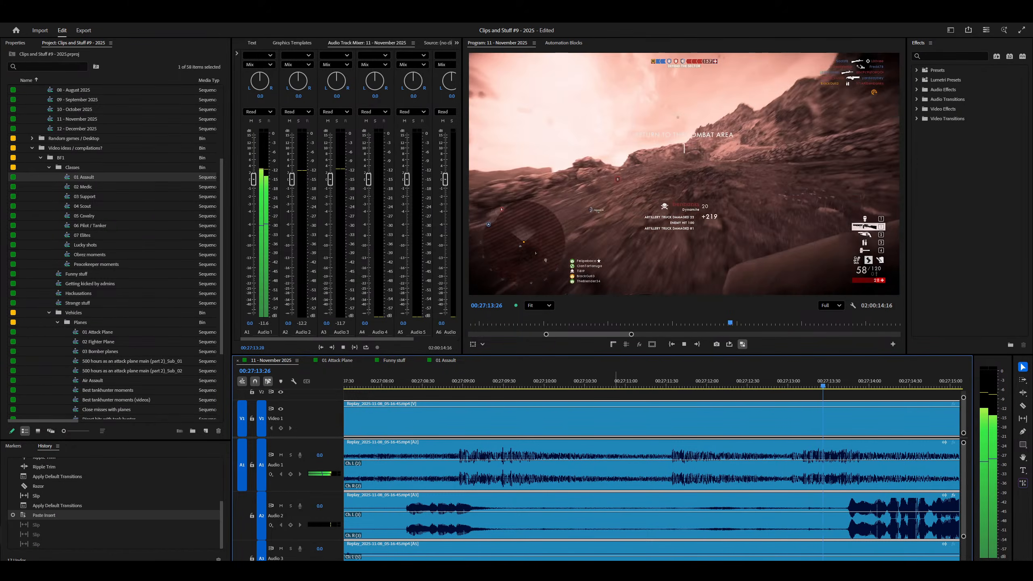
key("minus")
key("minus")
key("minus")
key("space")
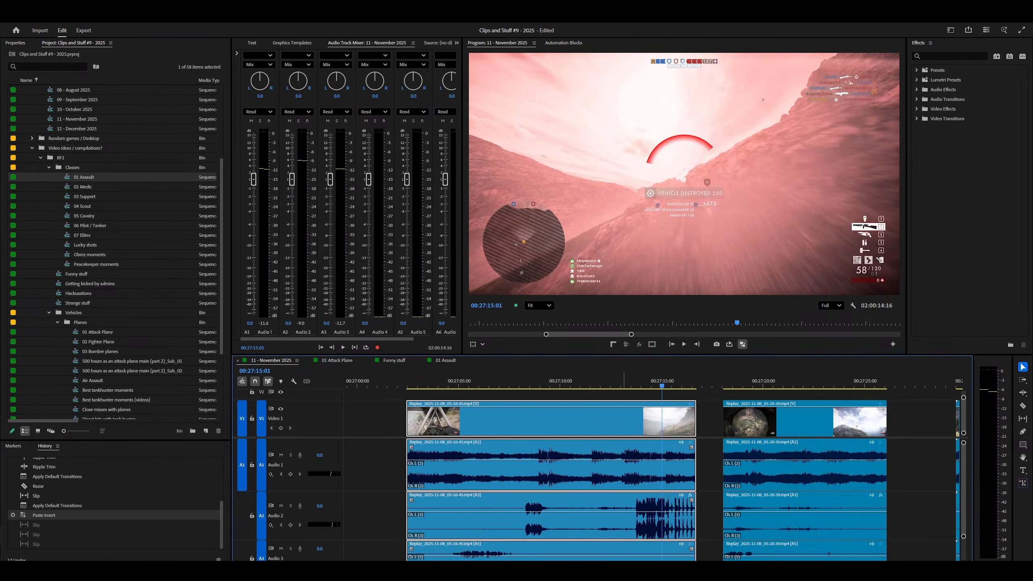
key("equal")
key("equal")
key("space")
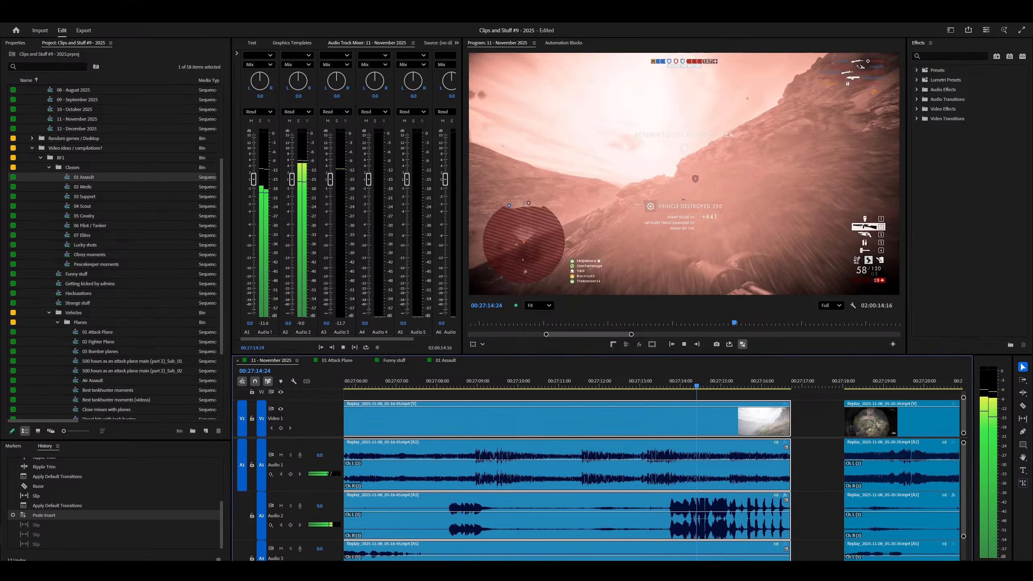
Switch to YouTube Music, open the current song's play queue, skip to the next track, and return to Premiere Pro to stop playback.
left_click(570, 571)
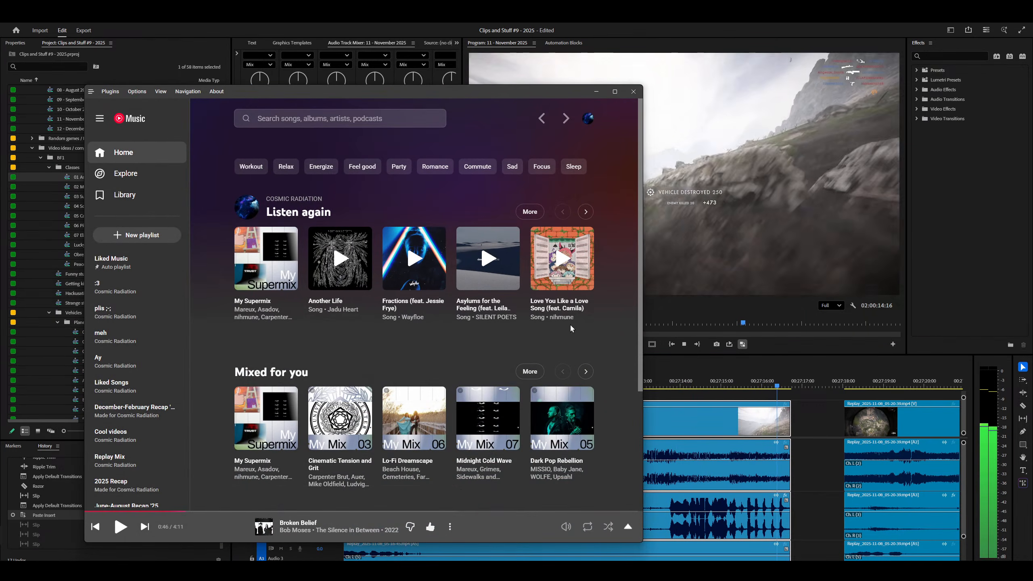
left_click(489, 519)
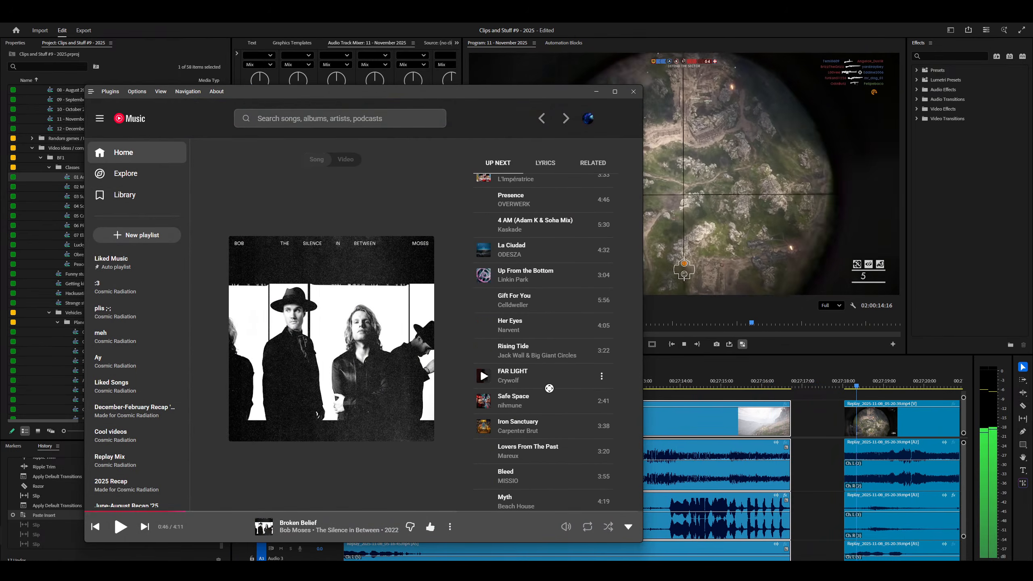
key("XF86AudioNext")
left_click(804, 413)
key("space")
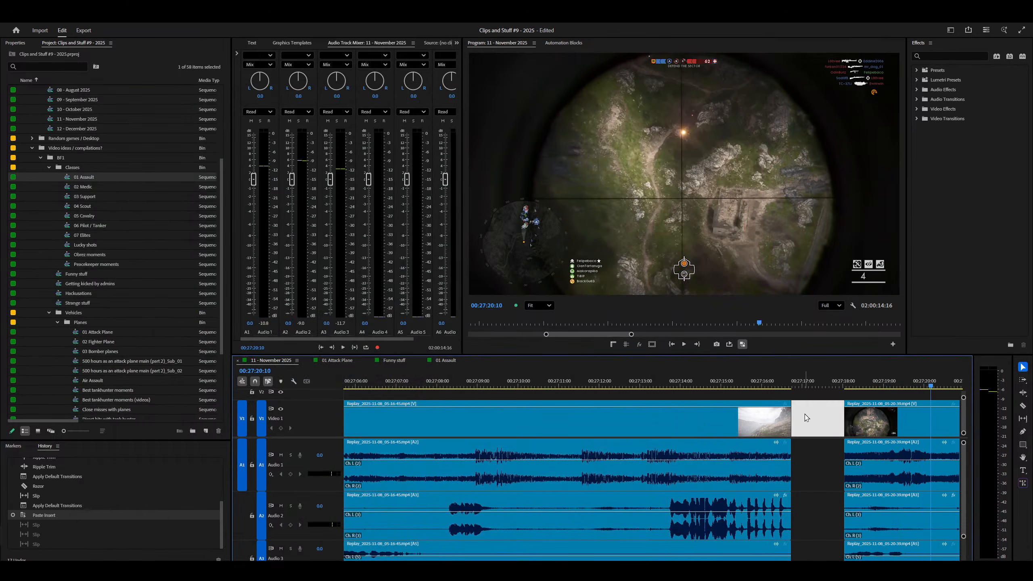
Select the clip that starts at 00:27:02:26 and briefly replay its opening part.
key("minus")
key("minus")
left_click(584, 414)
key("minus")
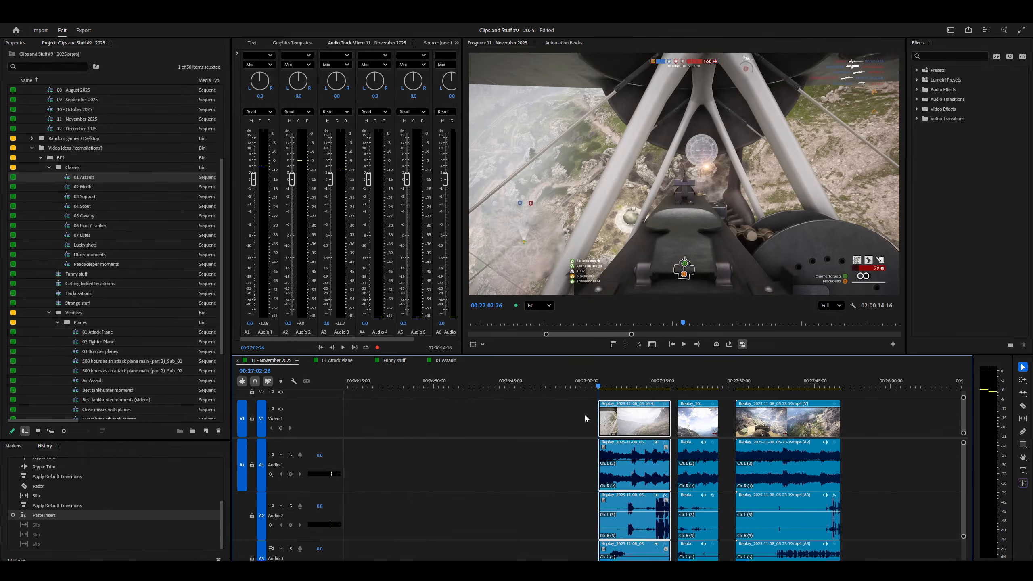
key("equal")
key("space")
key("space")
key("Down")
key("Down")
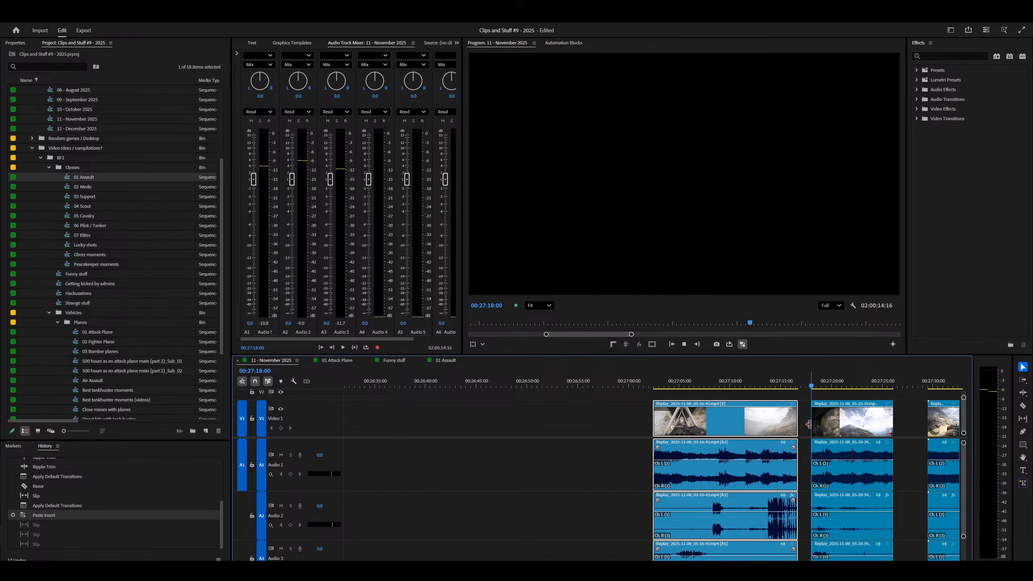
key("minus")
key("space")
key("space")
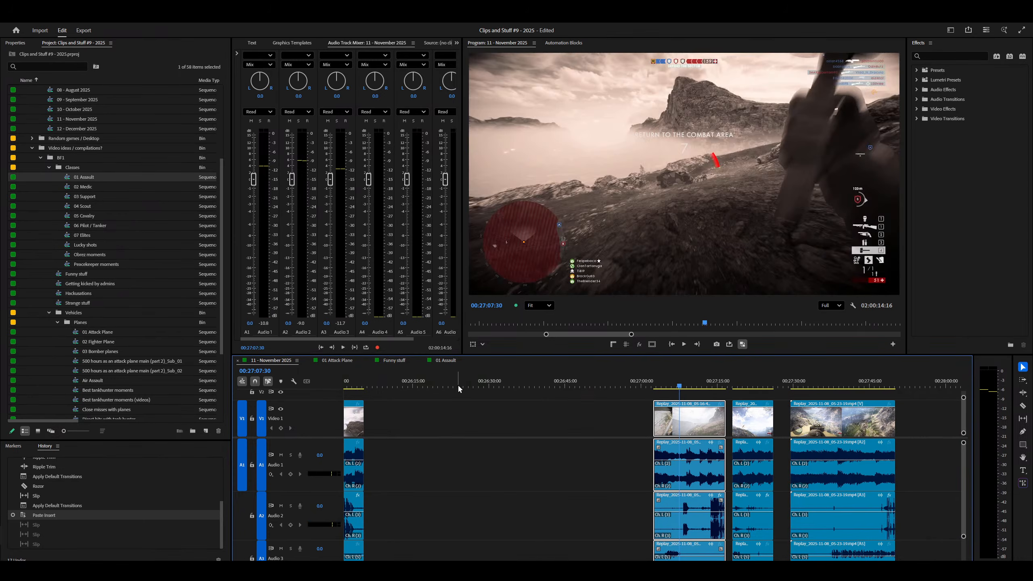
Paste-insert the copied clip into the 01 Assault sequence at 00:39:39:23, in the gap after the Explosives clips.
left_click(446, 360)
key("minus")
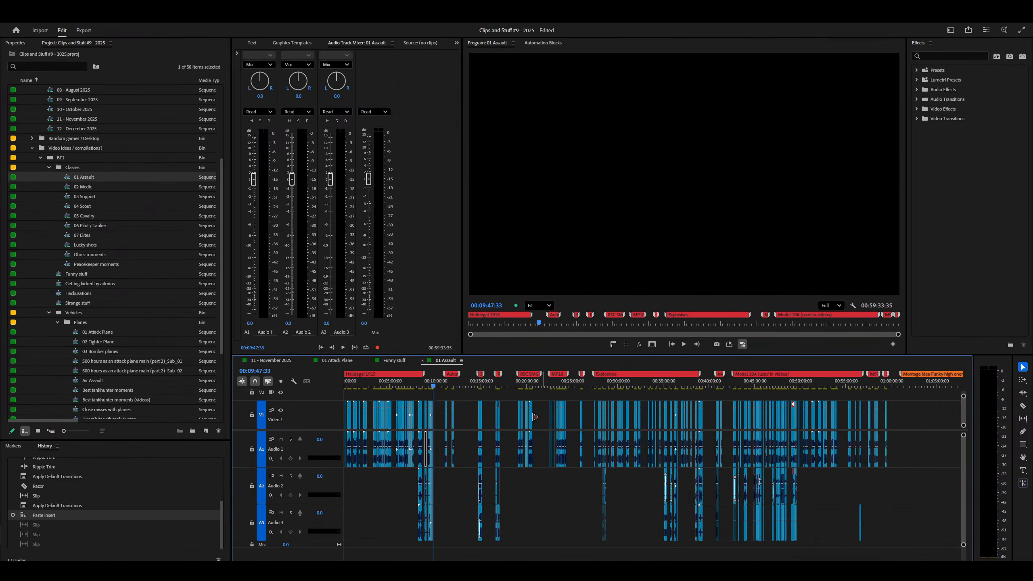
left_click(712, 398)
key("equal")
key("equal")
key("equal")
left_click(604, 408)
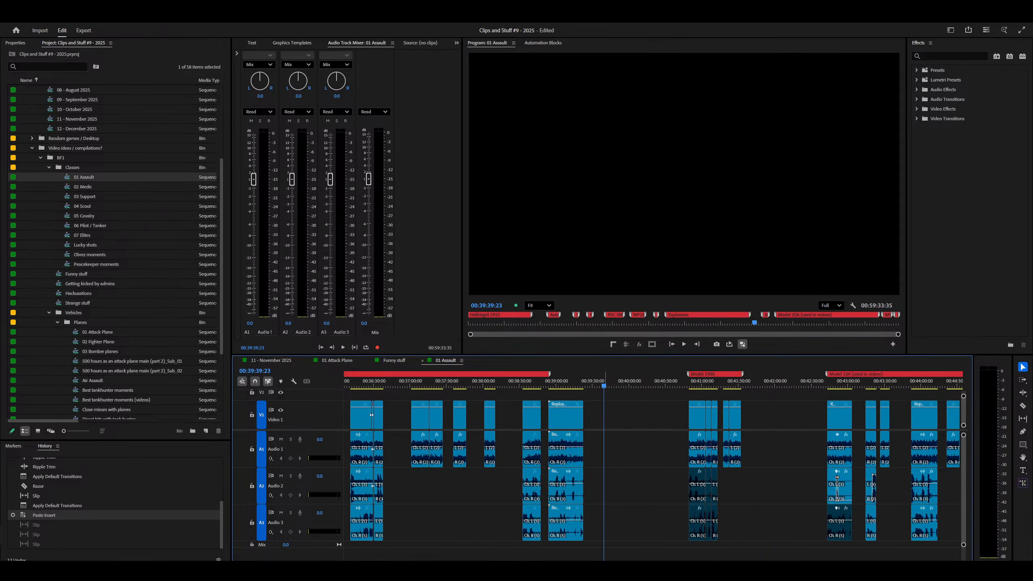
key("backslash")
key("ctrl+shift+v")
Return to the 11 - November 2025 sequence and replay the copied clip from 00:27:07:30.
left_click(287, 360)
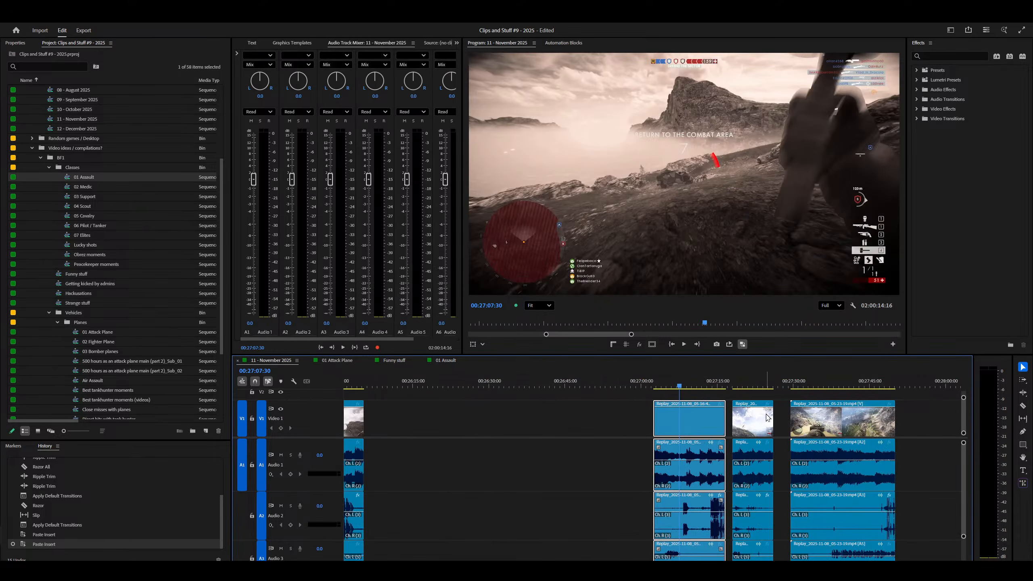
key("space")
key("equal")
key("equal")
key("equal")
key("equal")
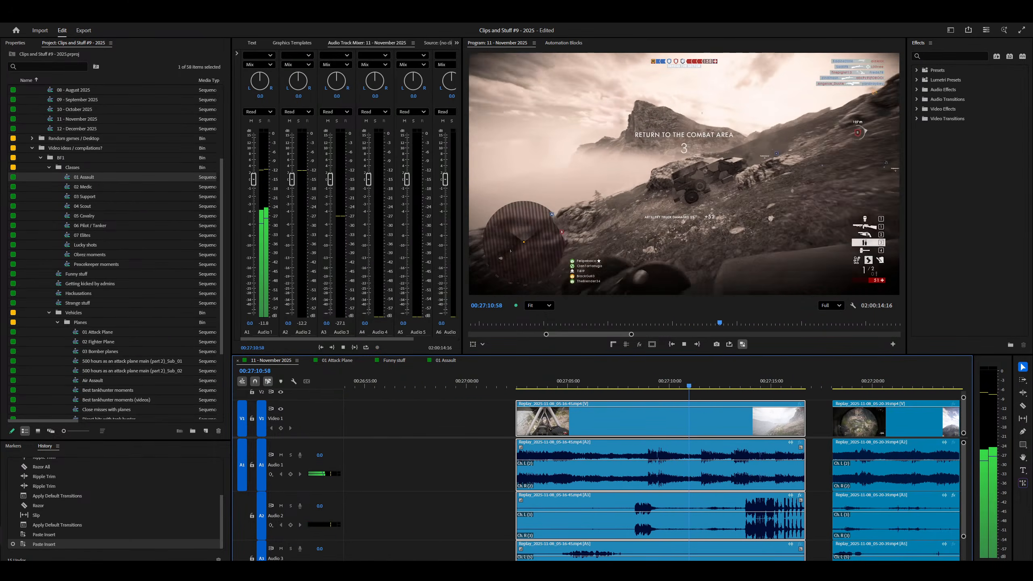
key("minus")
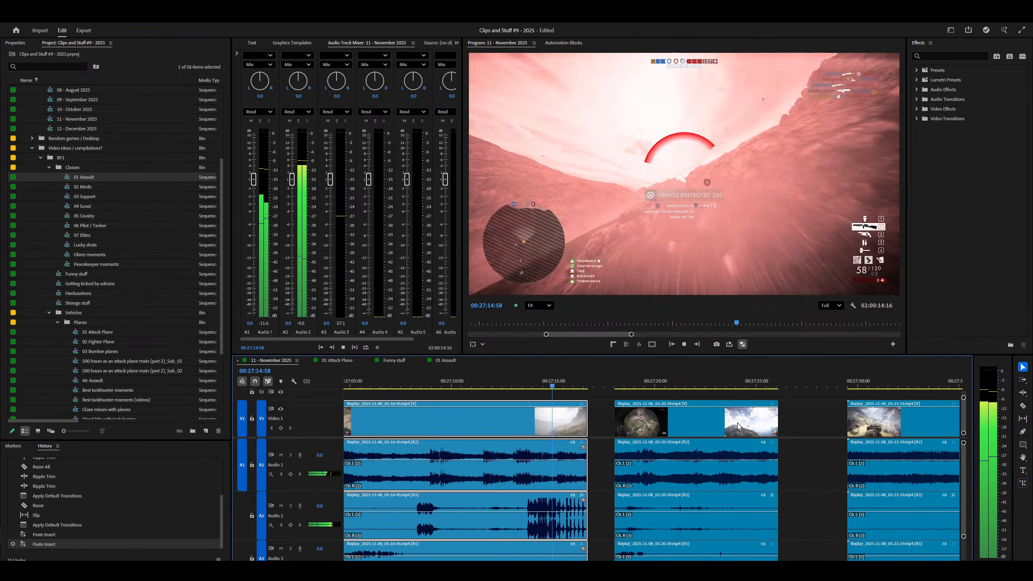
Review the second clip of the group, playing it from 00:27:18:00 and replaying its later part.
left_click(615, 386)
key("space")
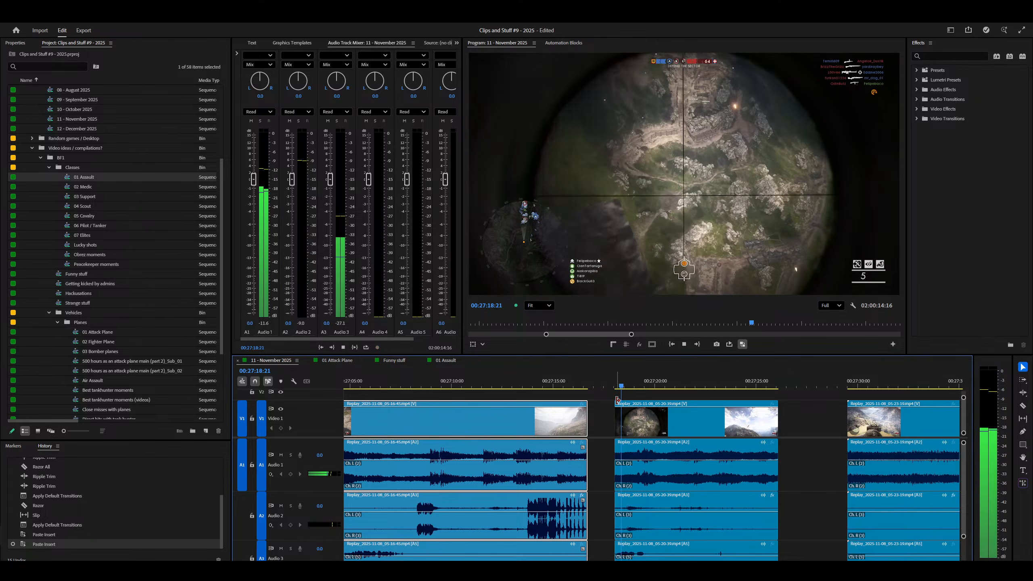
left_click(616, 419)
key("equal")
key("equal")
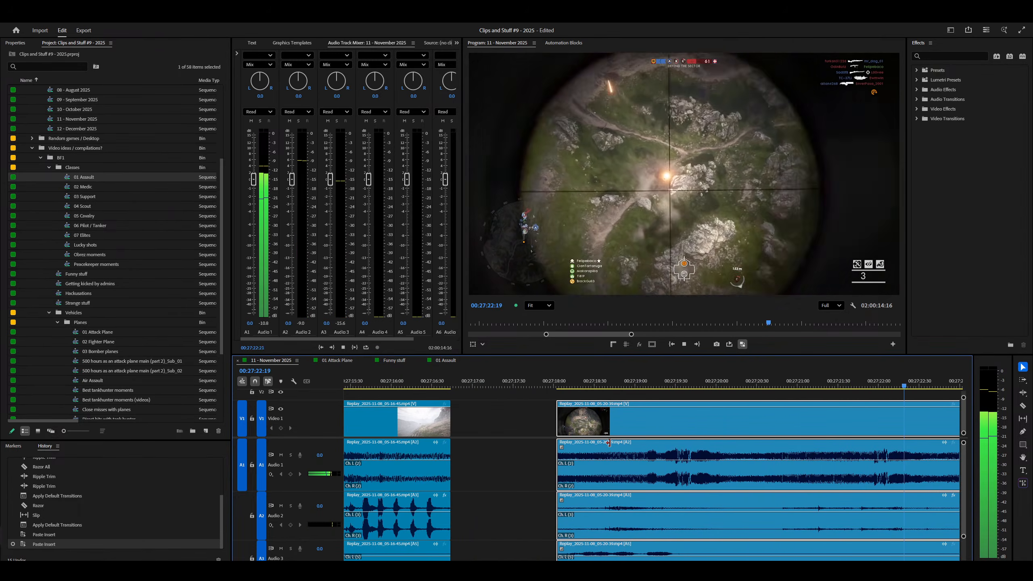
key("minus")
key("equal")
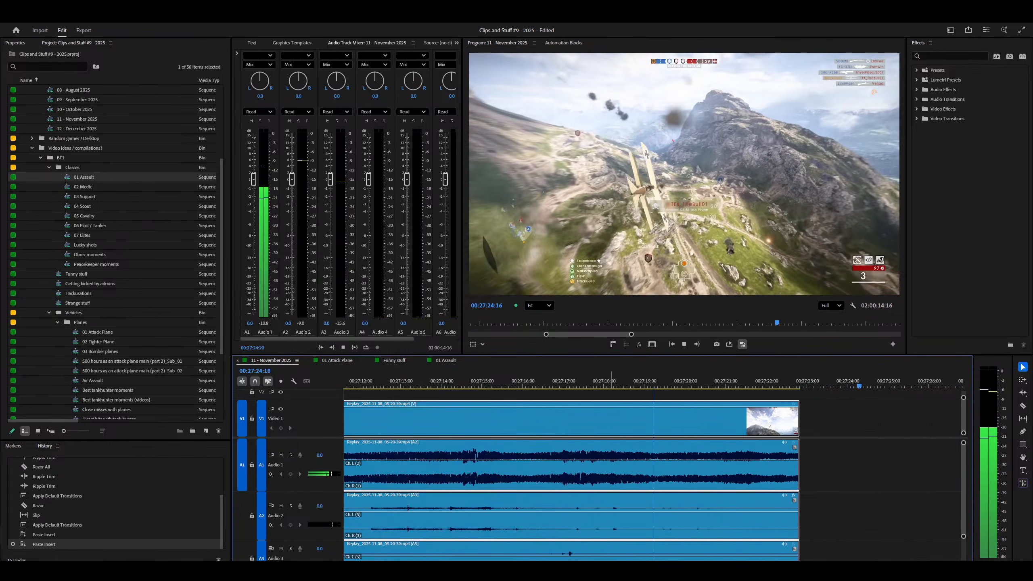
key("space")
key("equal")
key("space")
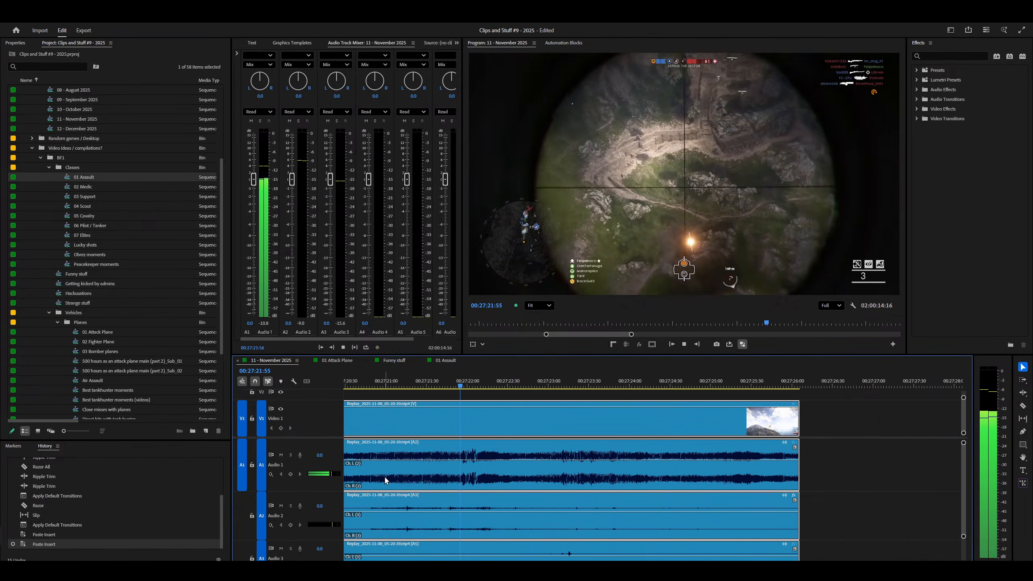
key("minus")
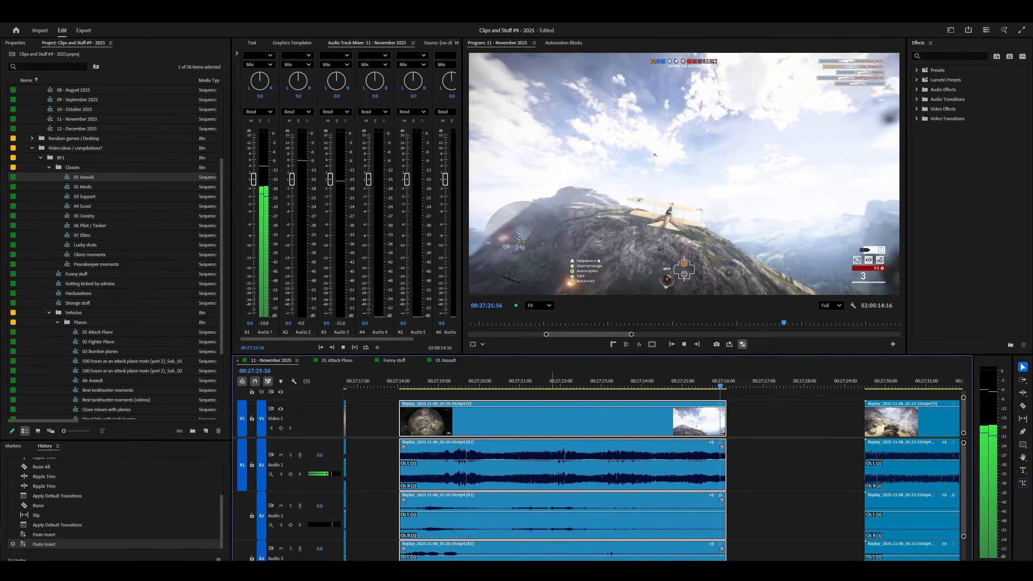
Stop playback and look through the 01 Attack Plane sequence for a place for the copied clip.
key("space")
key("minus")
left_click(337, 360)
scroll(664, 433, "down", 4)
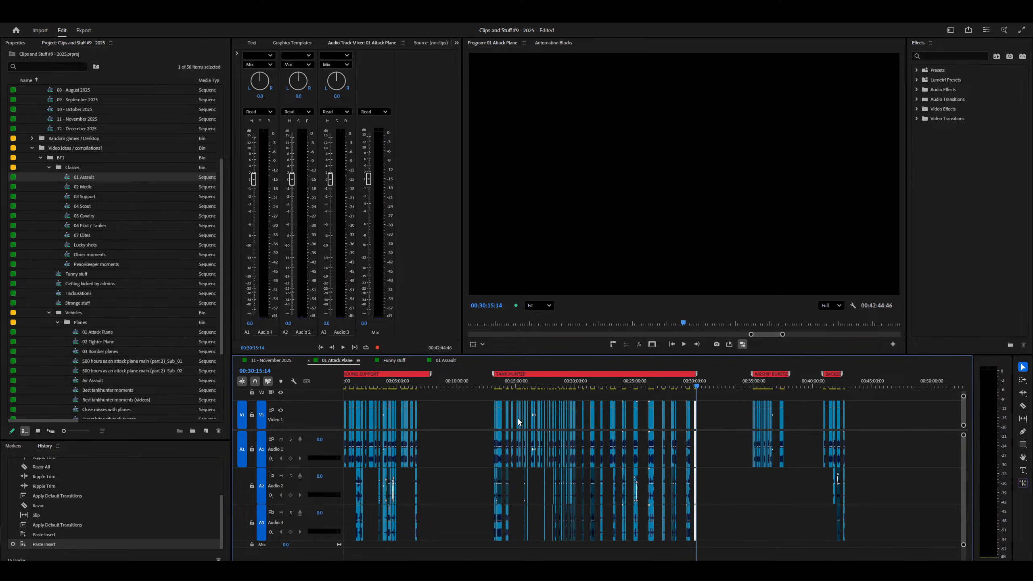
scroll(413, 422, "up", 1)
scroll(113, 235, "down", 4)
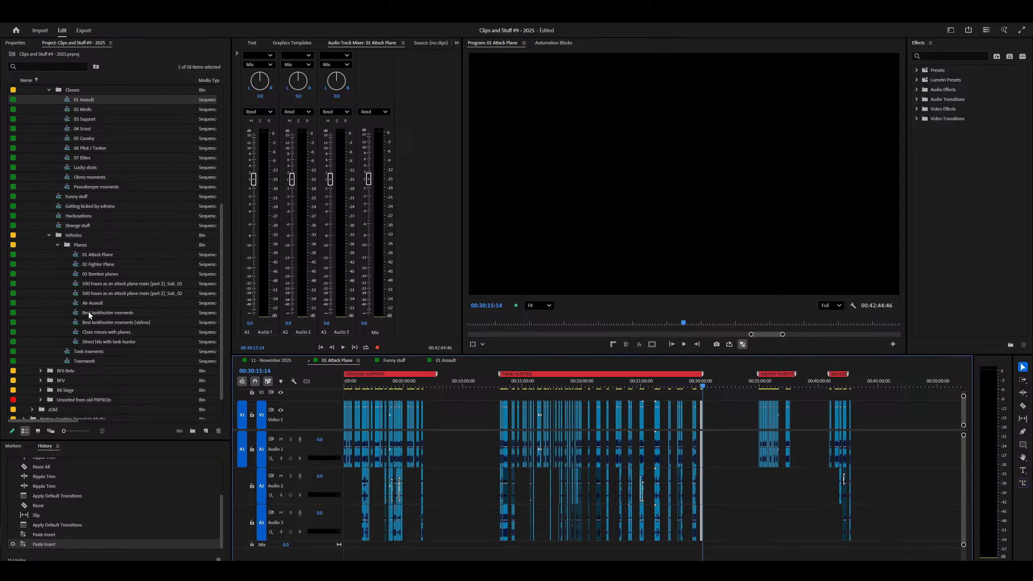
Open the Direct hits with tank hunter sequence from the Planes bin and paste-insert the copied clip after its last clip.
left_click(86, 331)
double_click(91, 343)
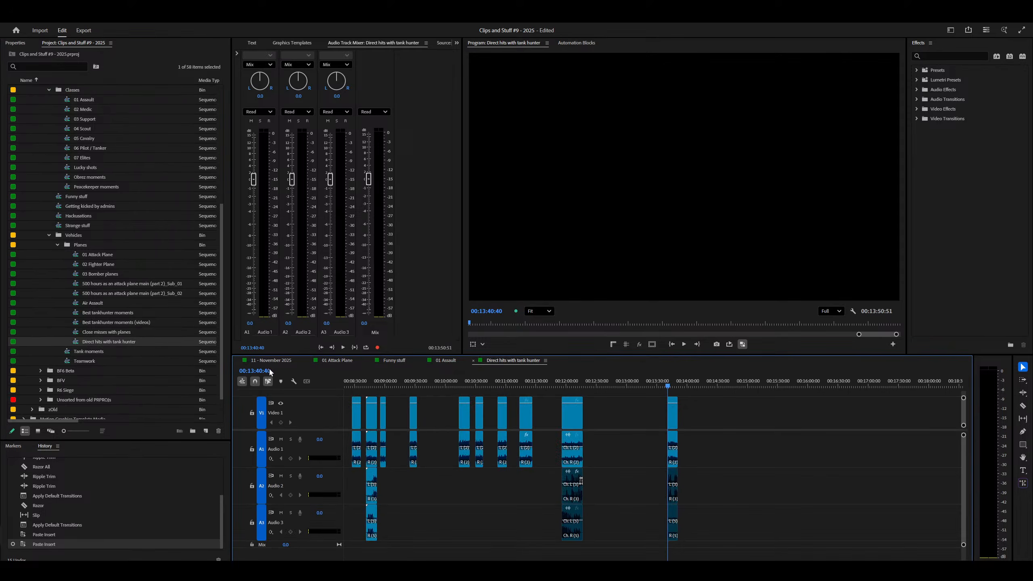
right_click(697, 411)
key("ctrl+shift+v")
scroll(721, 407, "down", 4)
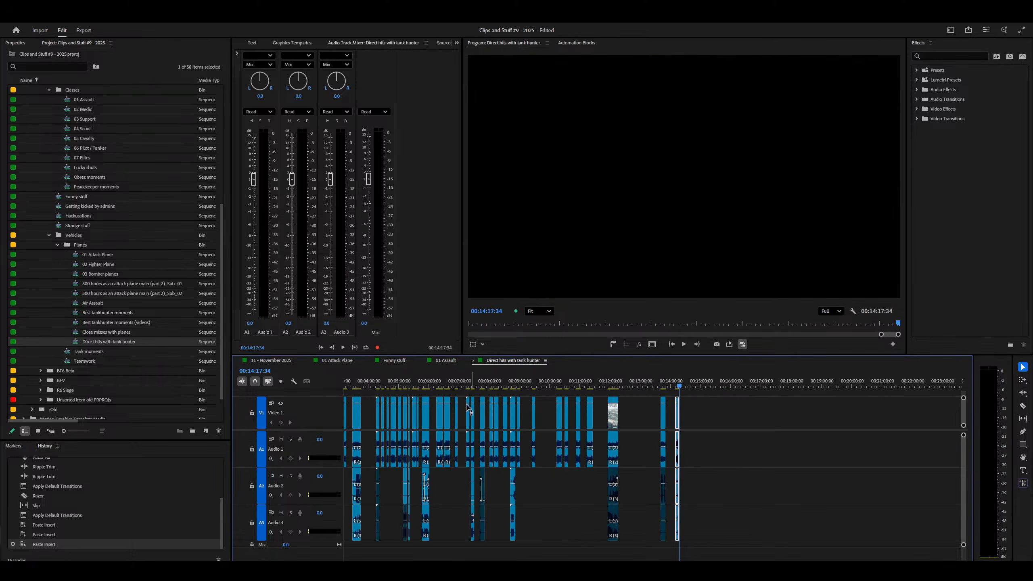
Return to the 11 - November 2025 sequence and play the third clip of the group from 00:27:29:30.
left_click(271, 361)
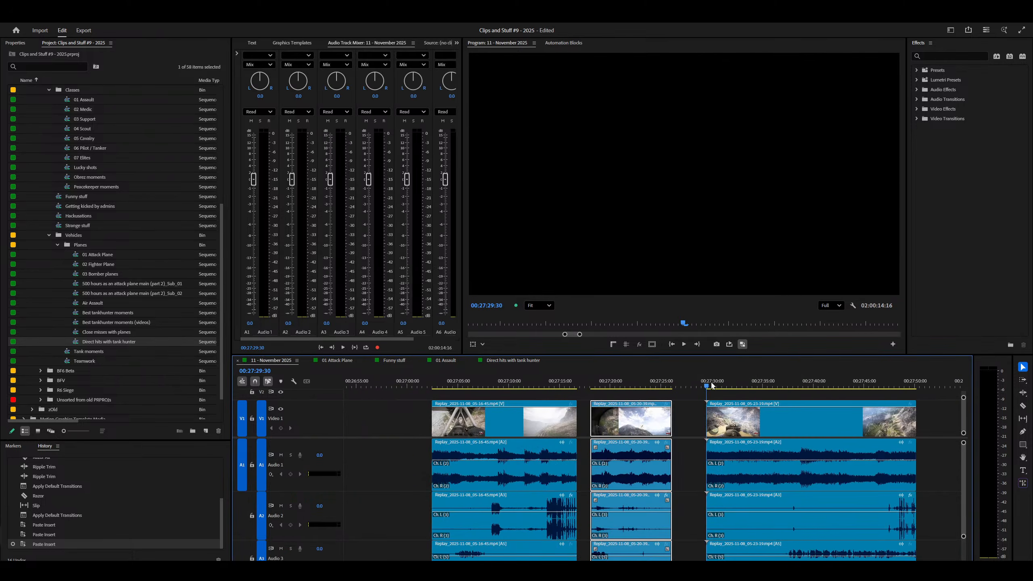
key("space")
scroll(724, 461, "down", 3)
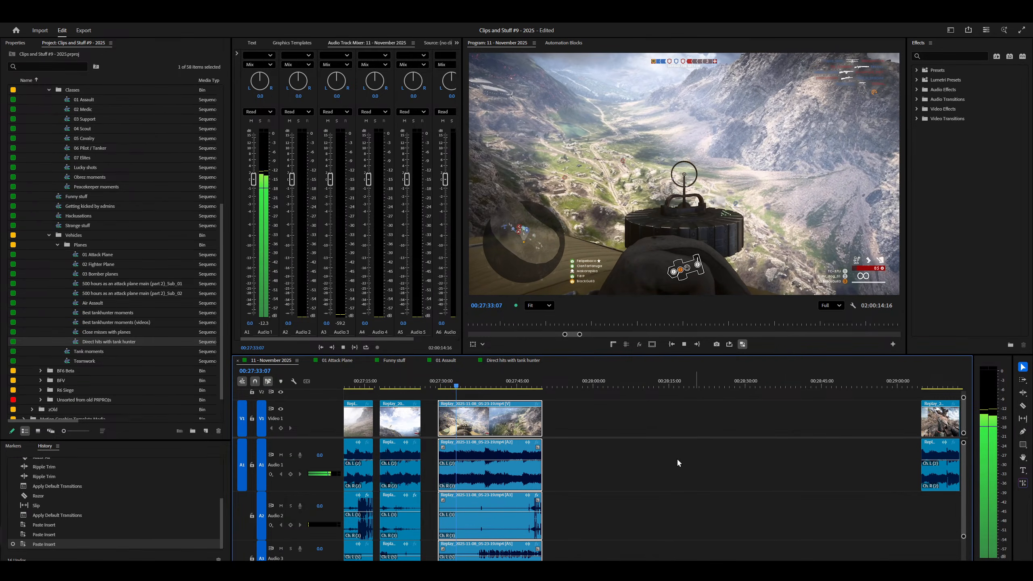
scroll(676, 457, "up", 3)
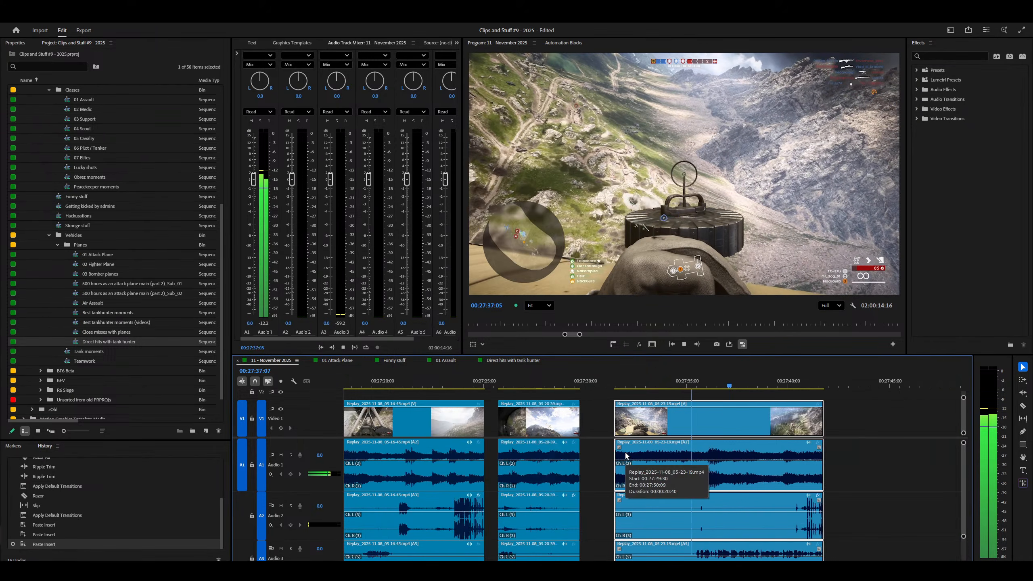
scroll(623, 449, "down", 2)
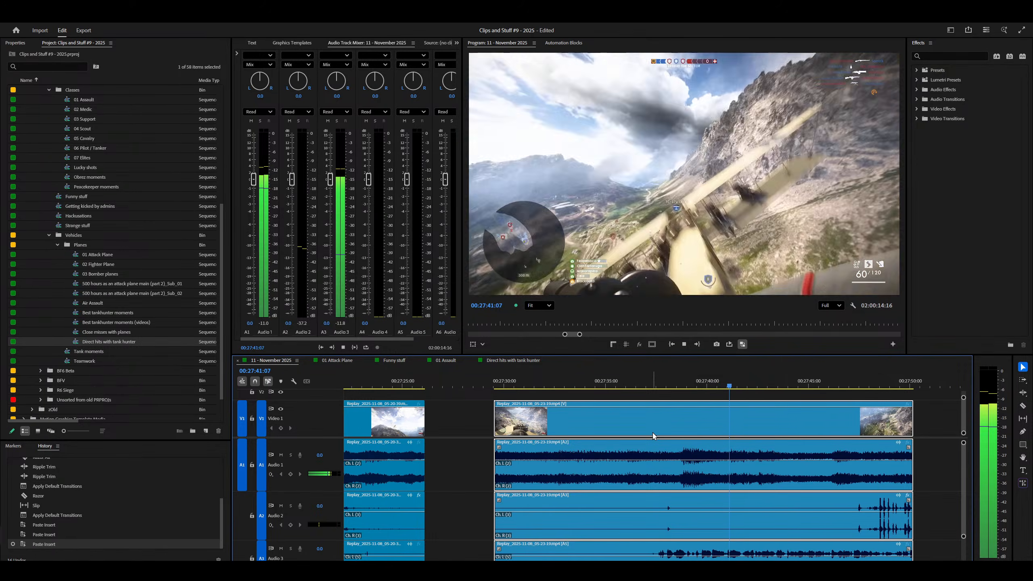
Ripple-trim the beginning of the third clip up to 00:27:36:52.
key("equal")
key("space")
right_click(431, 523)
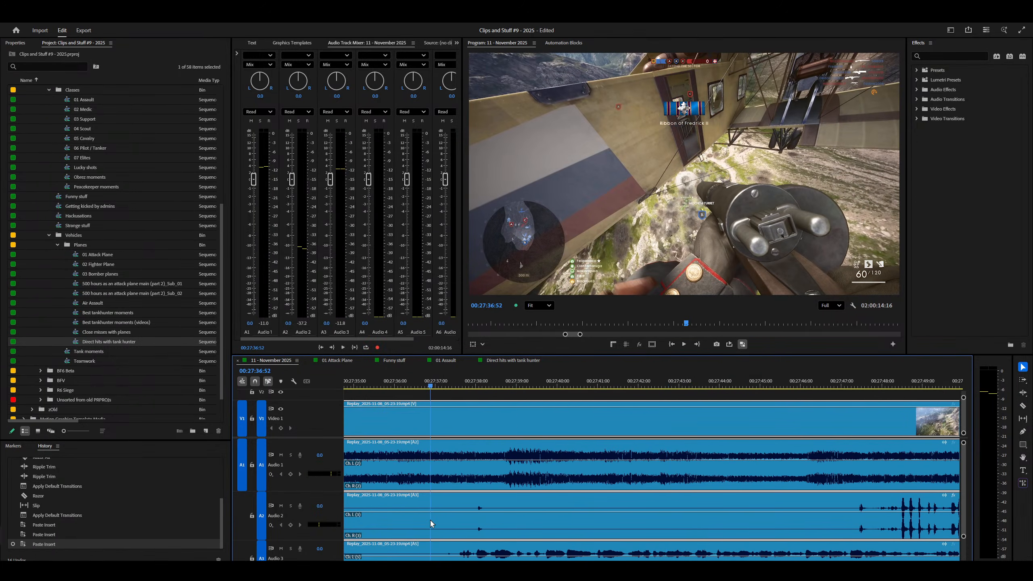
key("q")
key("minus")
key("minus")
key("minus")
key("space")
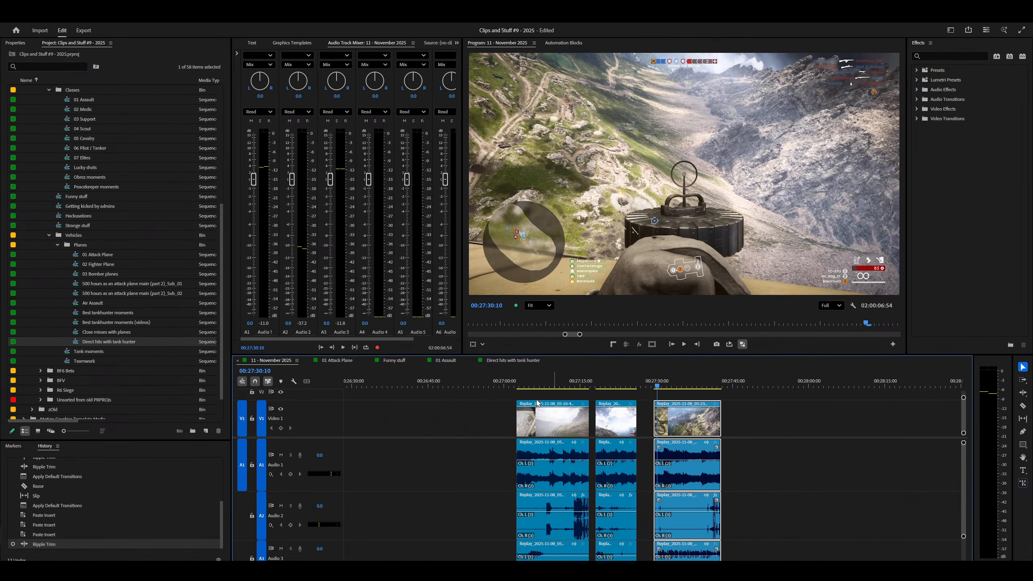
Open the Funny stuff sequence and locate the empty stretch around the magenta clip at 00:25:53:36.
left_click(394, 360)
right_click(661, 410)
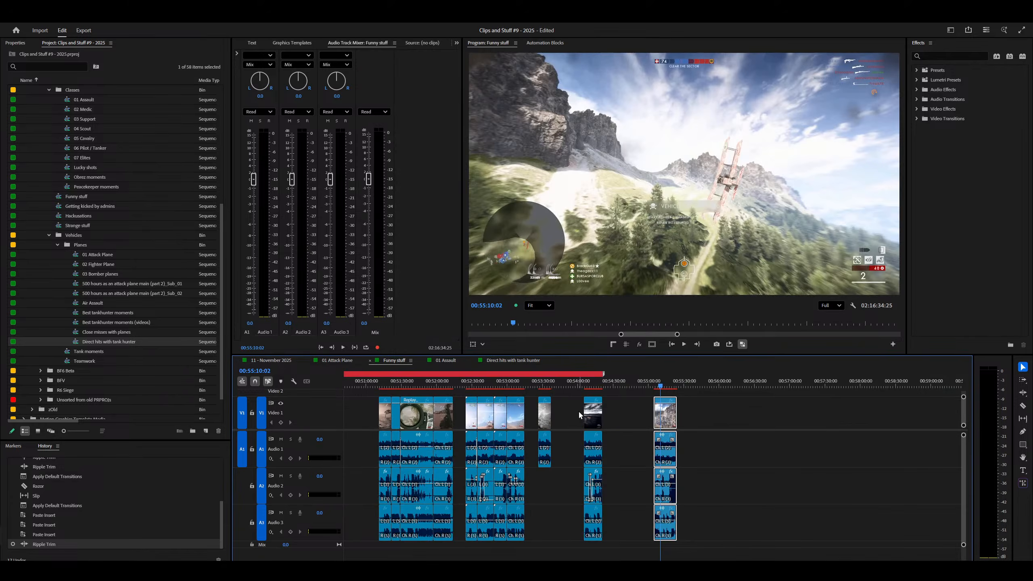
key("minus")
key("minus")
key("minus")
key("minus")
right_click(472, 405)
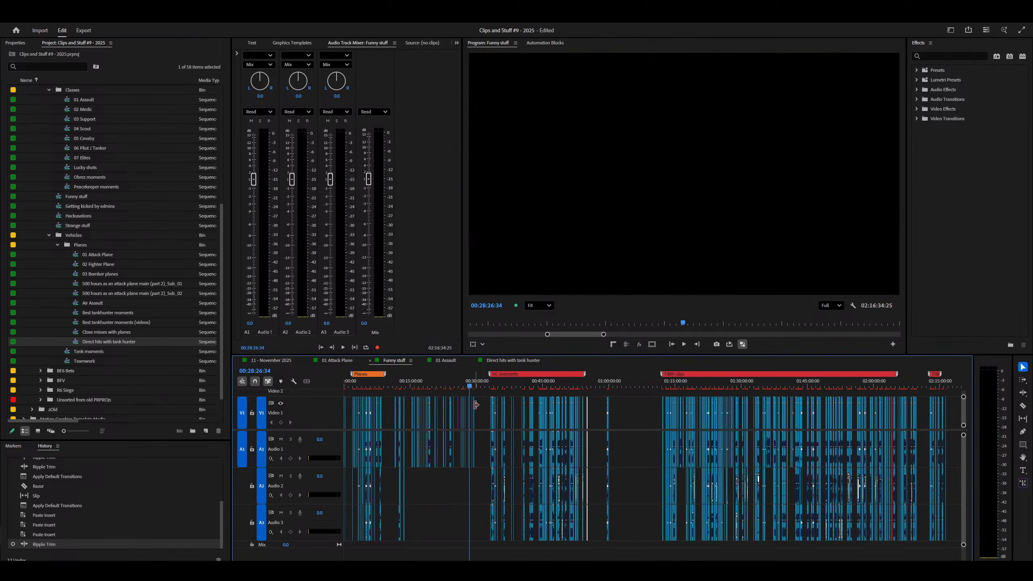
key("equal")
key("equal")
key("equal")
key("equal")
right_click(475, 419)
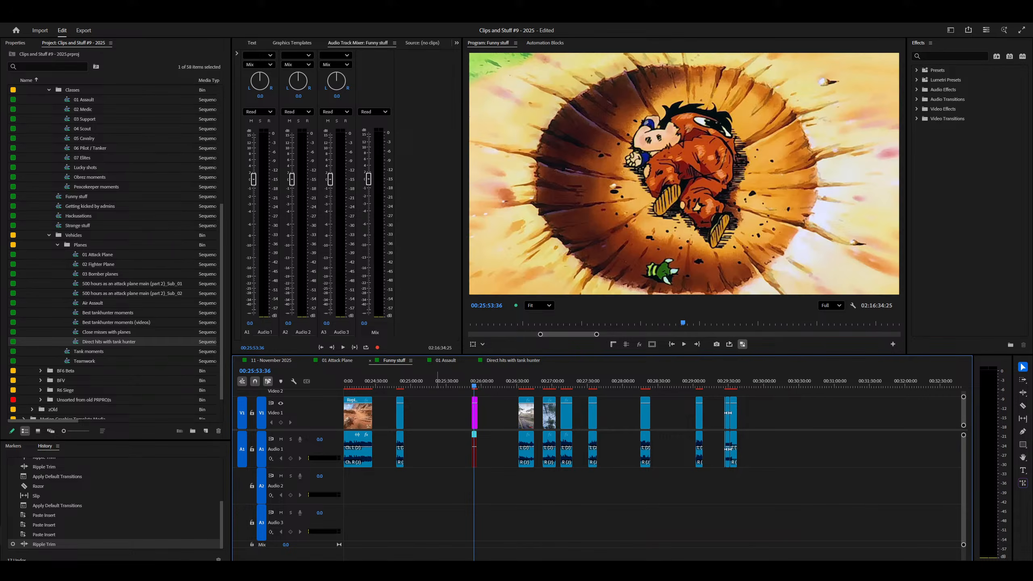
Paste-insert the trimmed clip into the Funny stuff sequence, in the gap before the magenta clip.
right_click(438, 418)
key("equal")
key("equal")
key("ctrl+shift+v")
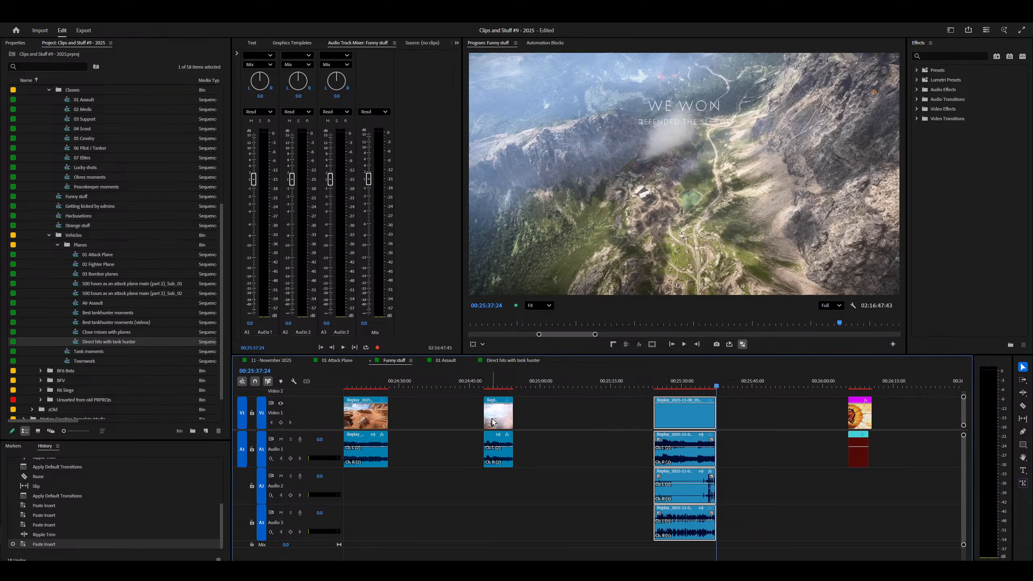
Select the short desert tank clip before the pasted one and play it from 00:24:51:11.
right_click(487, 422)
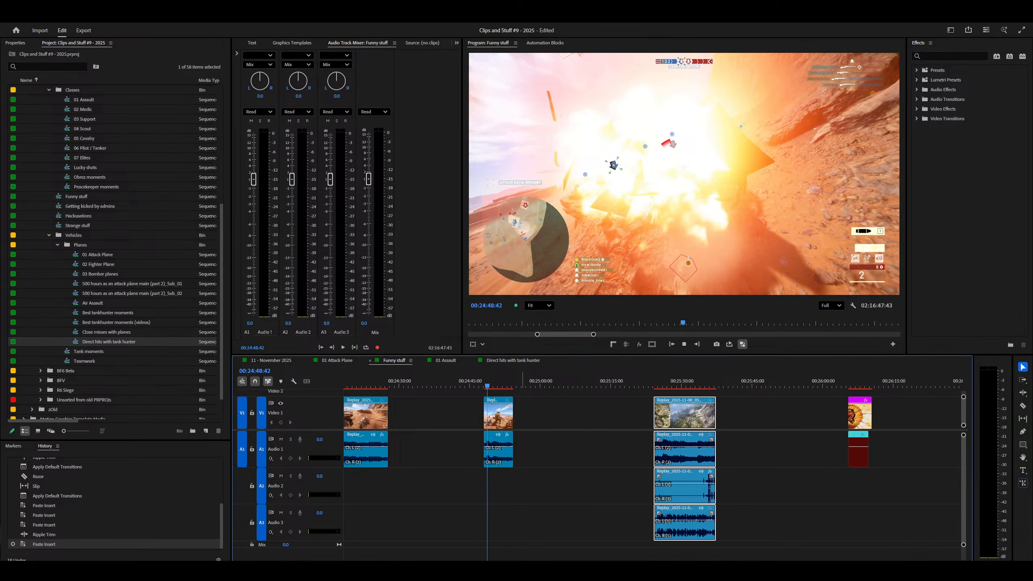
key("equal")
key("equal")
left_click(706, 411)
key("minus")
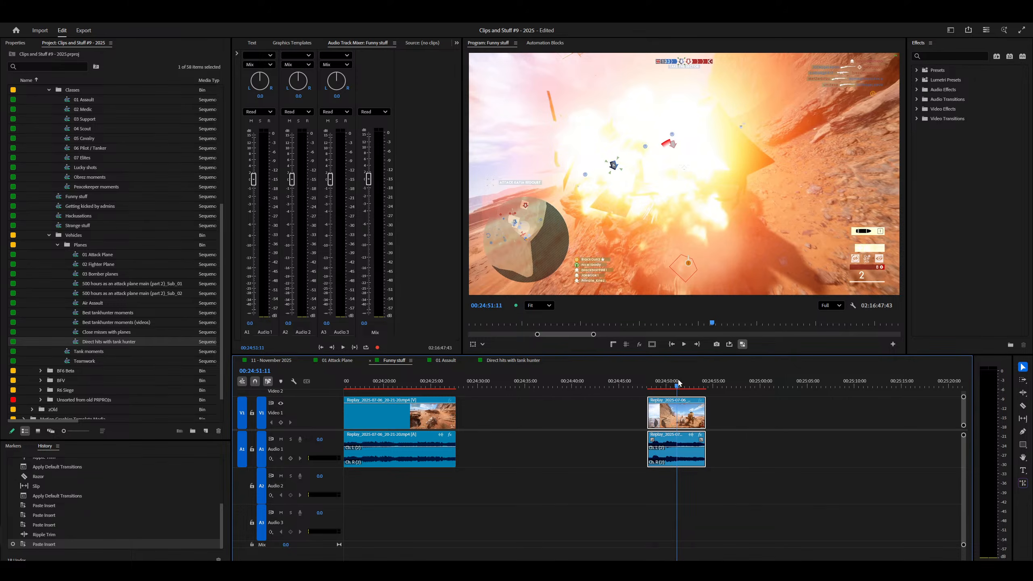
key("minus")
key("minus")
key("equal")
key("space")
key("minus")
key("minus")
key("minus")
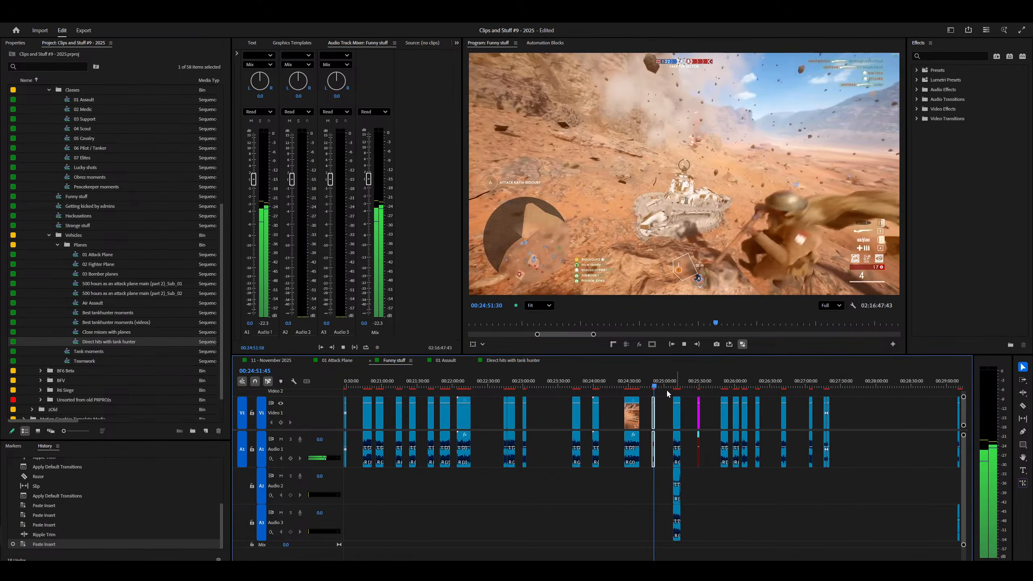
key("space")
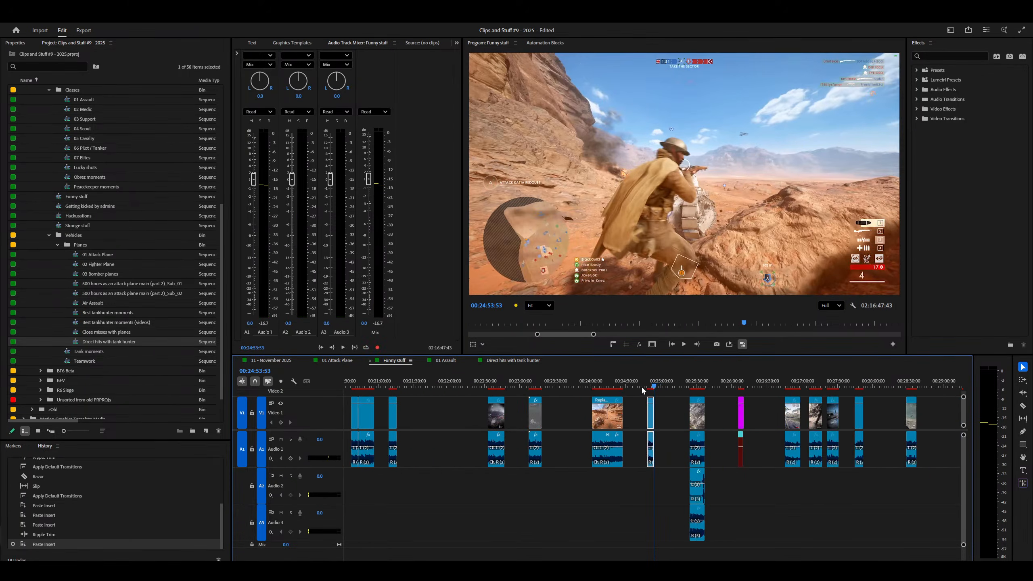
Replay the short desert tank clip from its beginning in the Funny stuff sequence.
key("equal")
key("equal")
key("Up")
key("space")
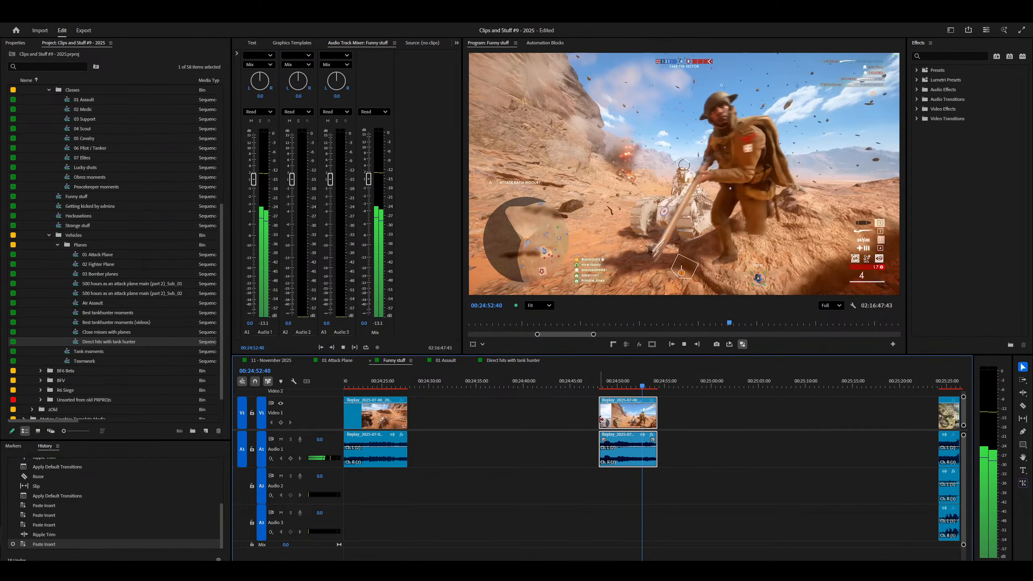
key("minus")
key("minus")
key("space")
Return to the 11 - November 2025 sequence and play through the rifle clip that starts at about 00:28:57.
left_click(271, 360)
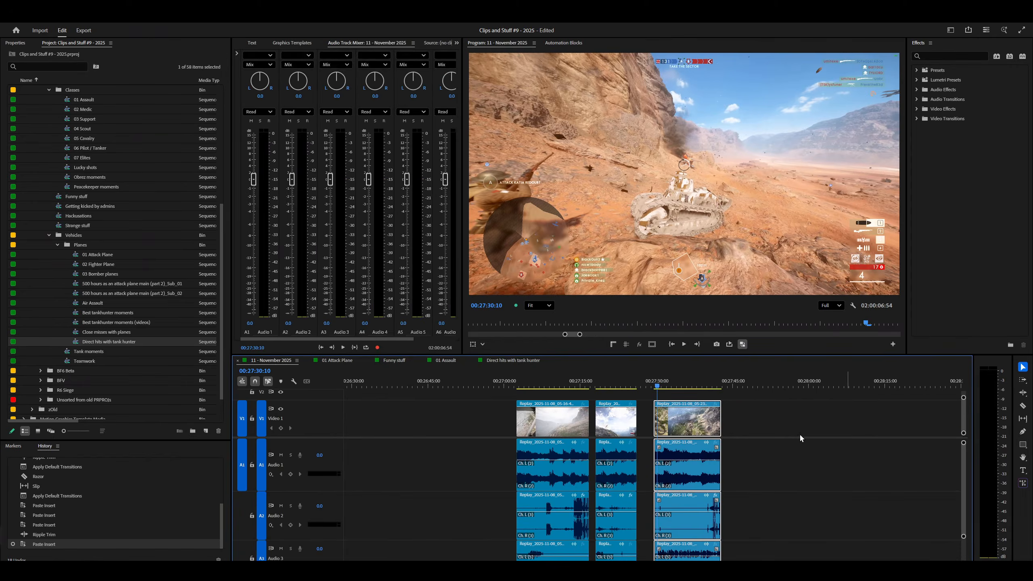
key("space")
key("equal")
key("equal")
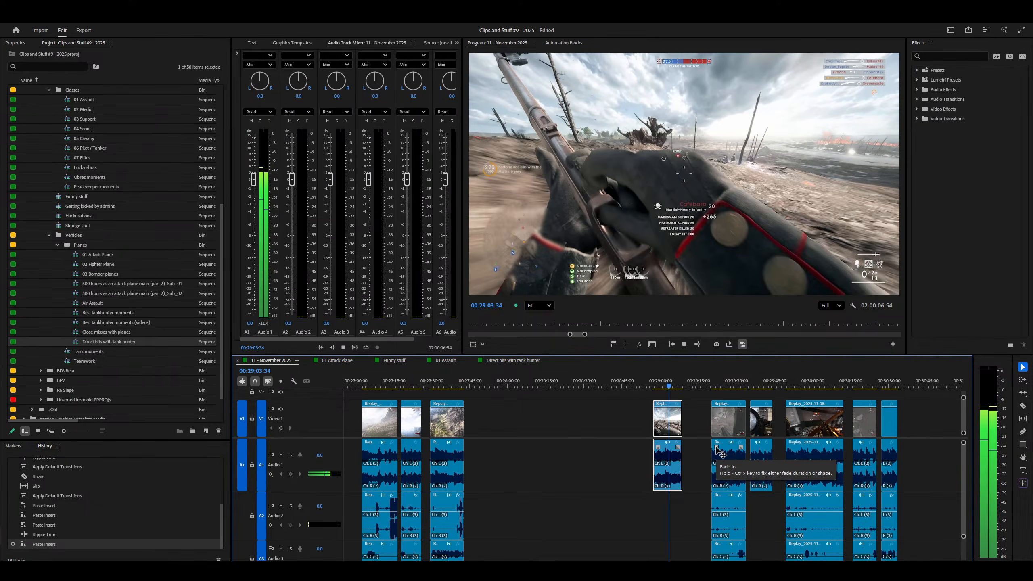
key("equal")
key("equal")
key("equal")
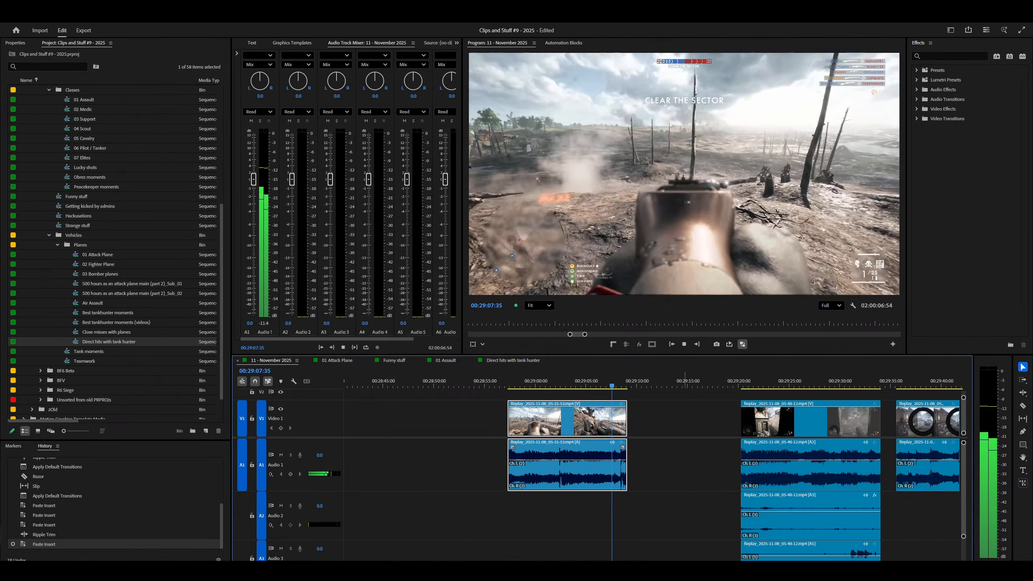
key("space")
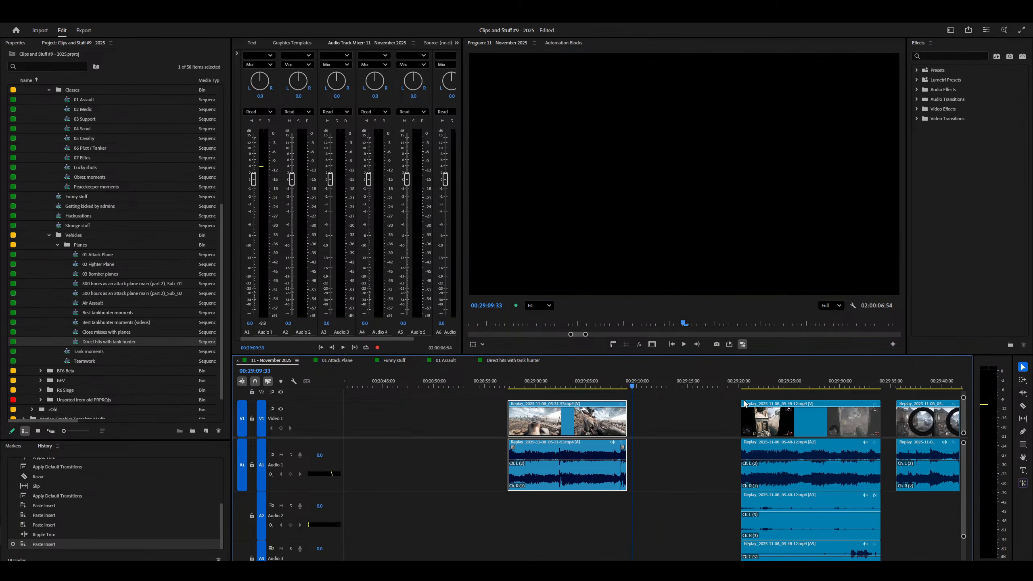
Review the next two clips in the 11 - November 2025 sequence, from about 00:29:20 to 00:29:42.
key("minus")
key("space")
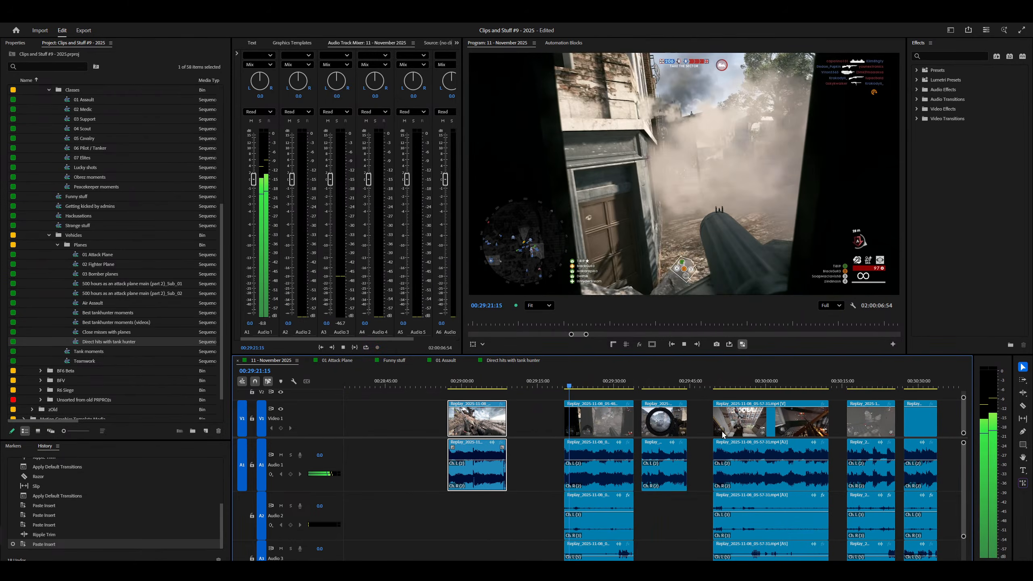
key("equal")
key("equal")
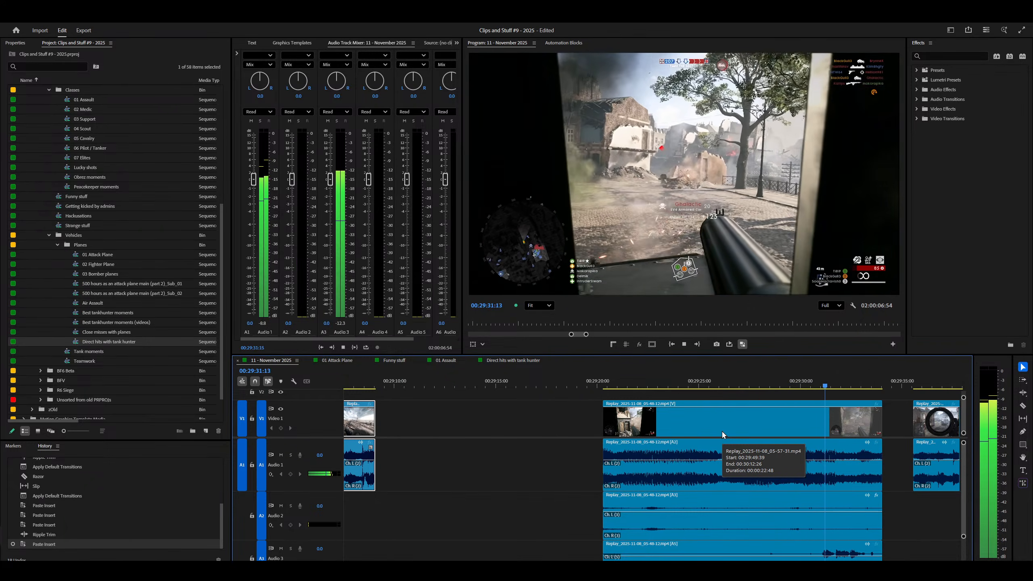
key("minus")
key("minus")
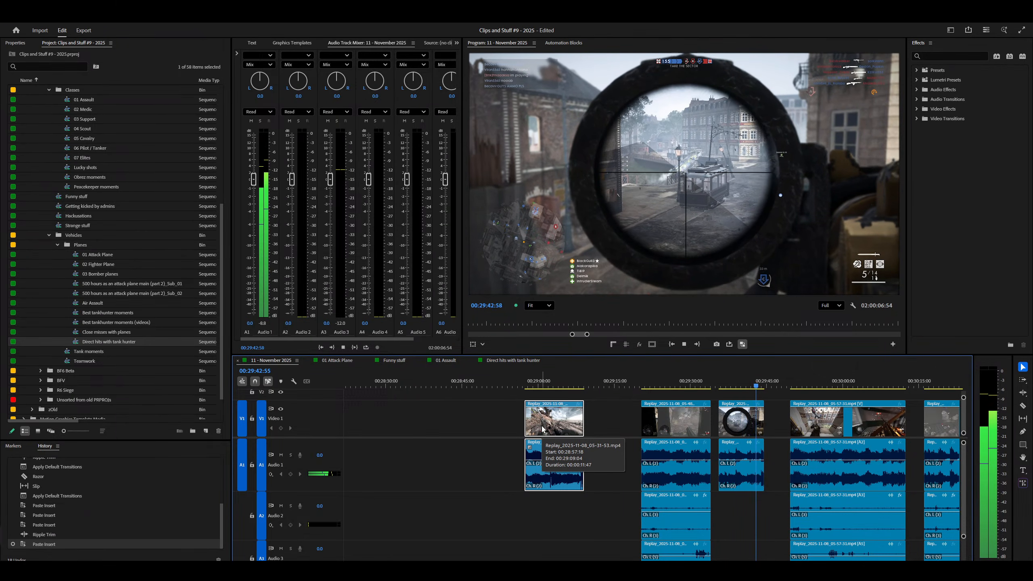
Cut the rifle clip at 00:29:00:41 from the 11 - November 2025 sequence and open the 04 Scout sequence.
key("space")
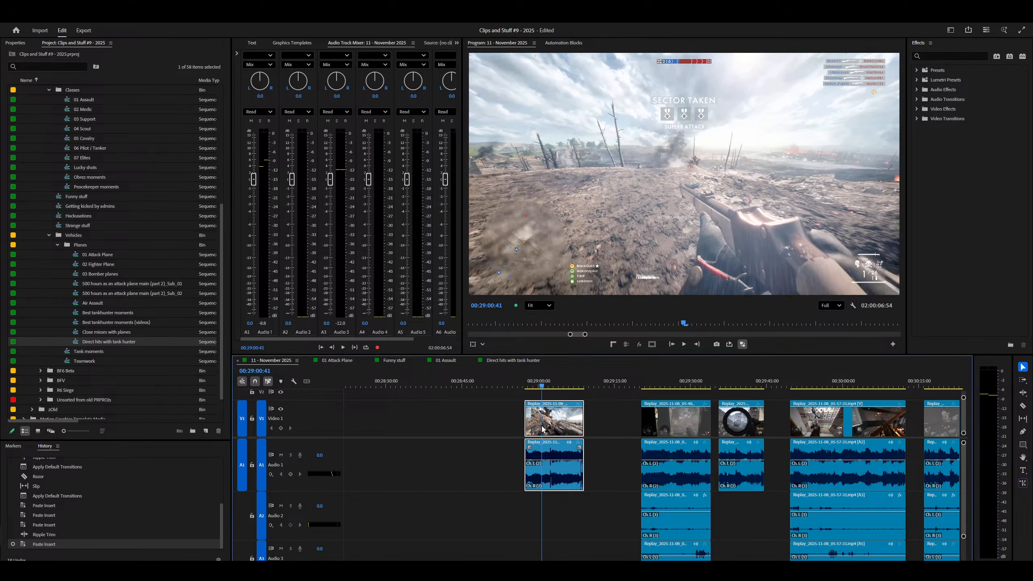
key("ctrl+x")
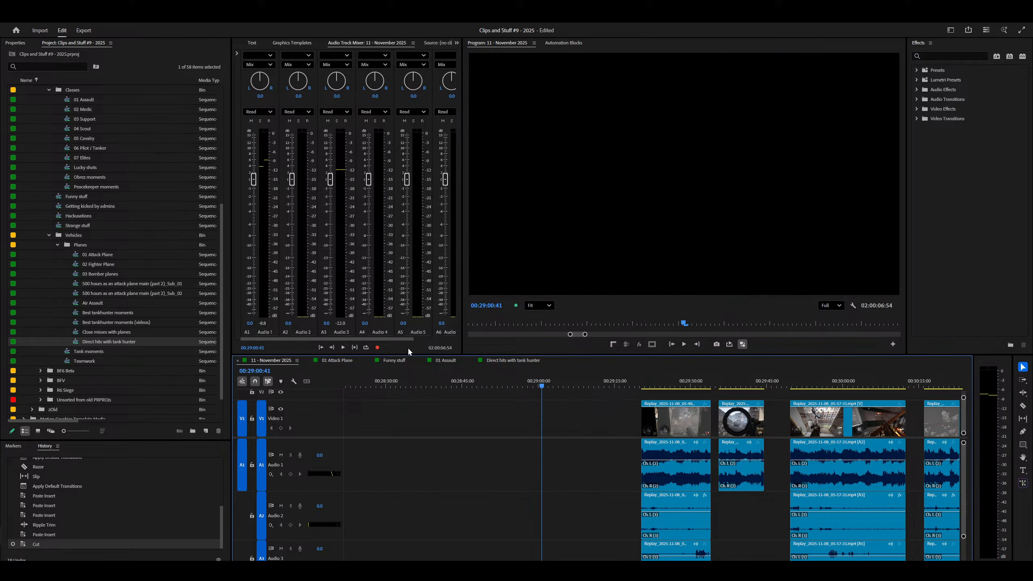
left_click(434, 364)
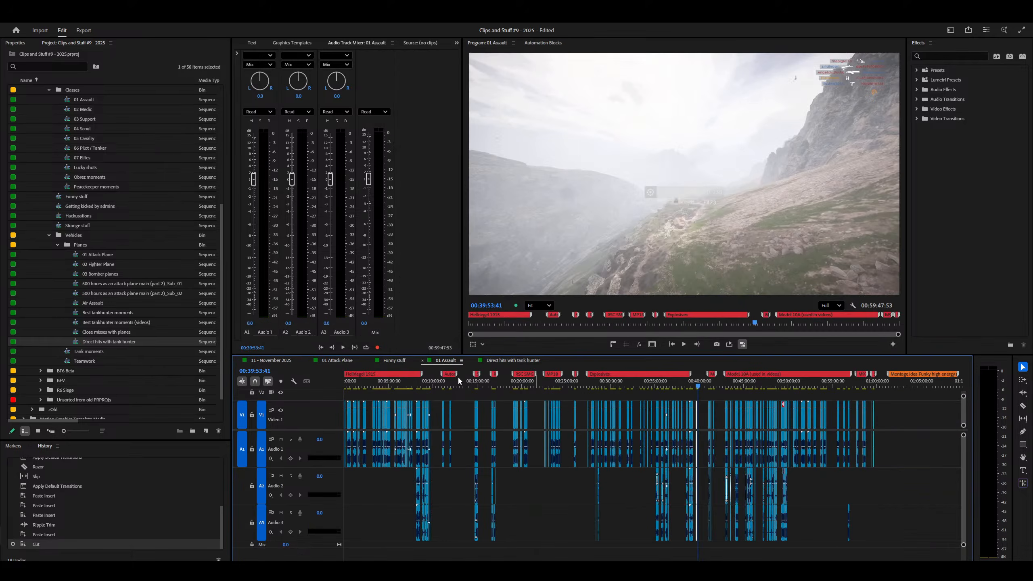
double_click(77, 129)
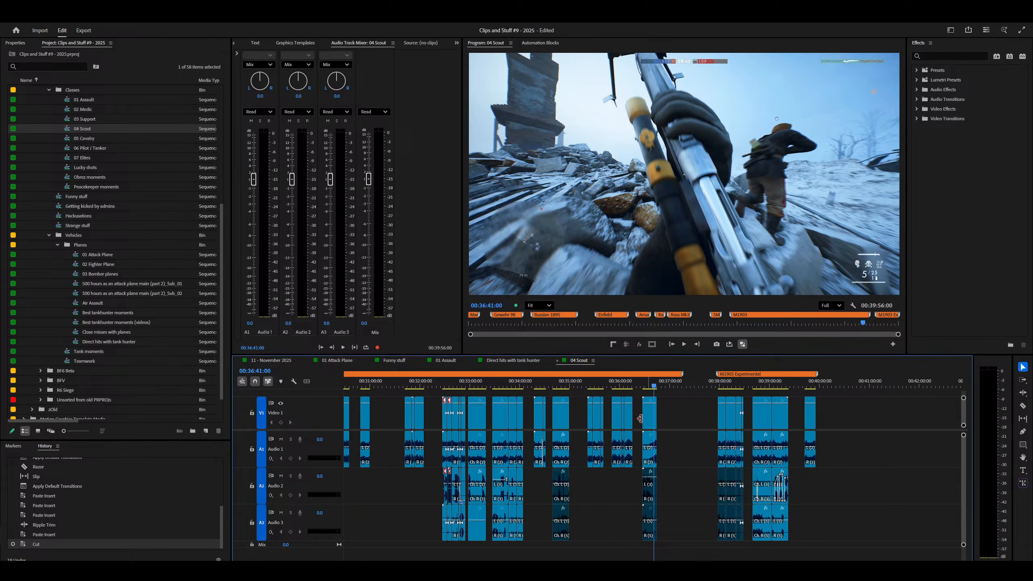
key("backslash")
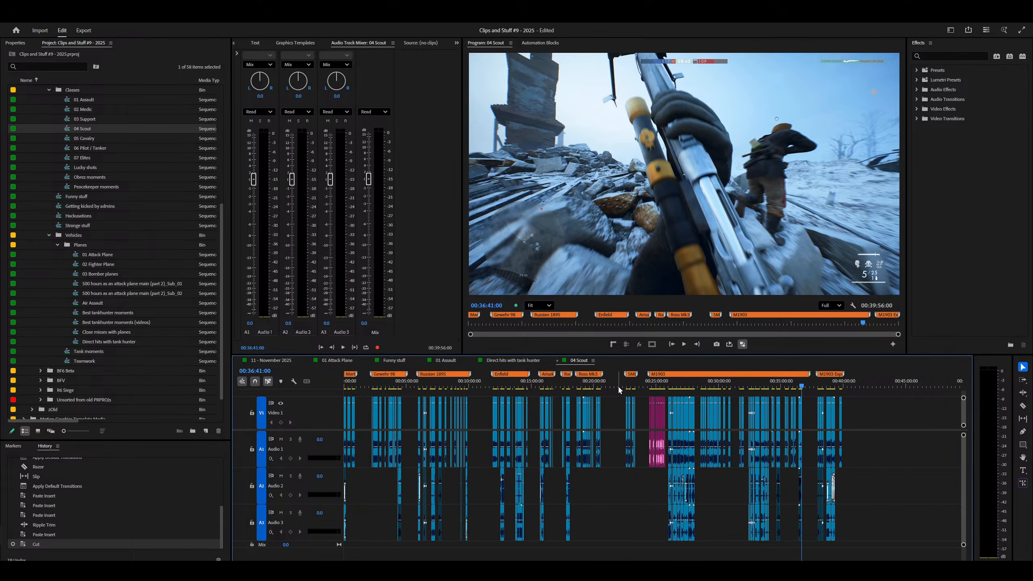
Paste-insert the cut clip into the 04 Scout sequence at 00:01:00:28, after the Martini-Henry clips.
right_click(359, 401)
key("equal")
key("equal")
key("equal")
key("equal")
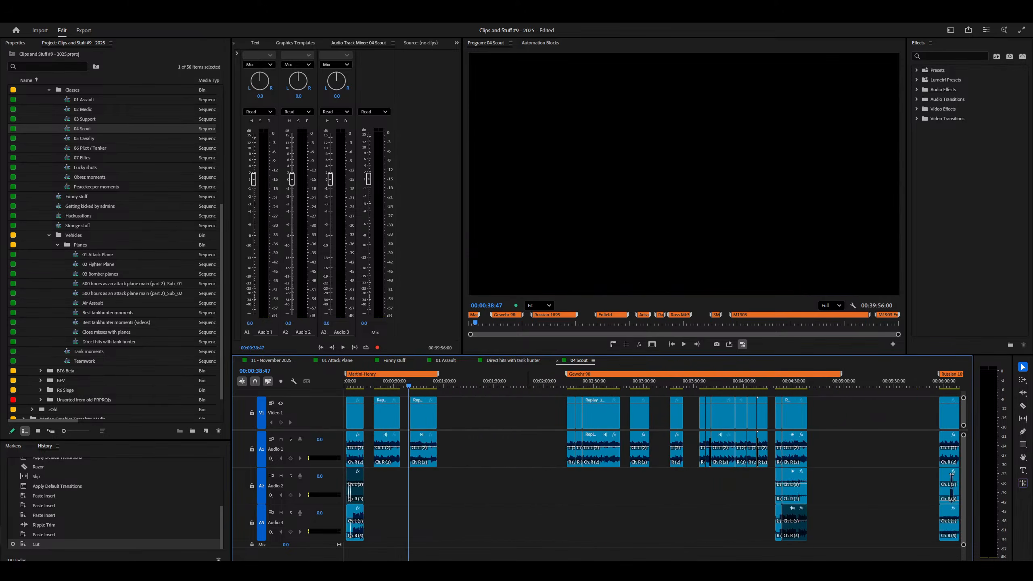
right_click(545, 422)
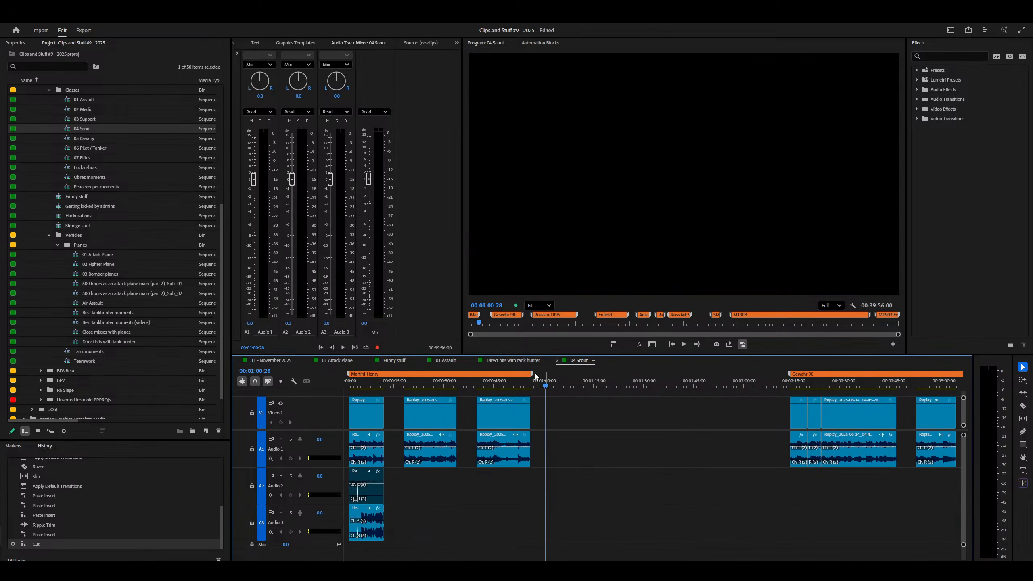
key("ctrl+shift+v")
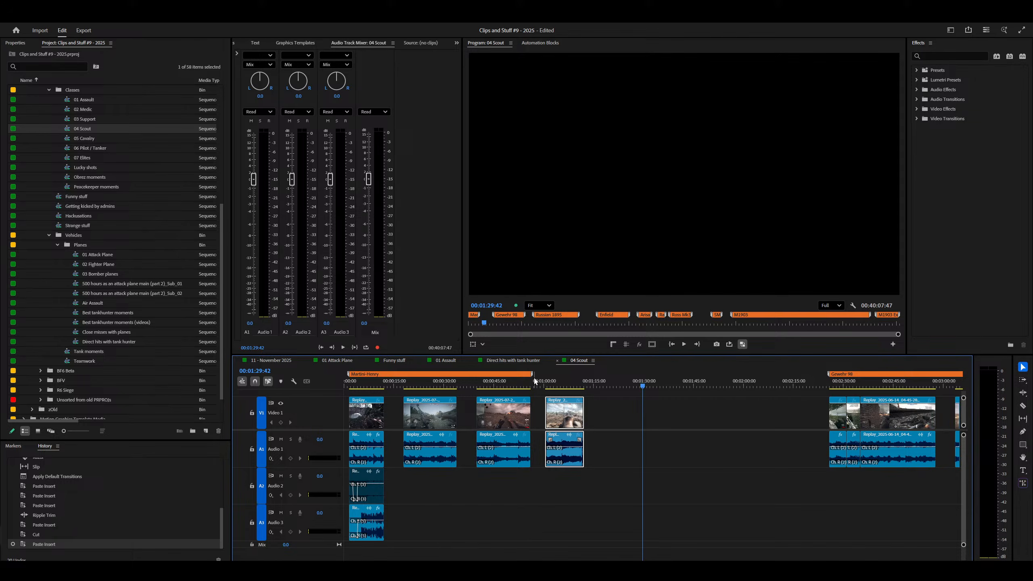
Extend the Martini-Henry marker to 00:01:26:32 so it covers the pasted clip, and save the project.
left_click_drag(533, 379, 632, 380)
key("ctrl+s")
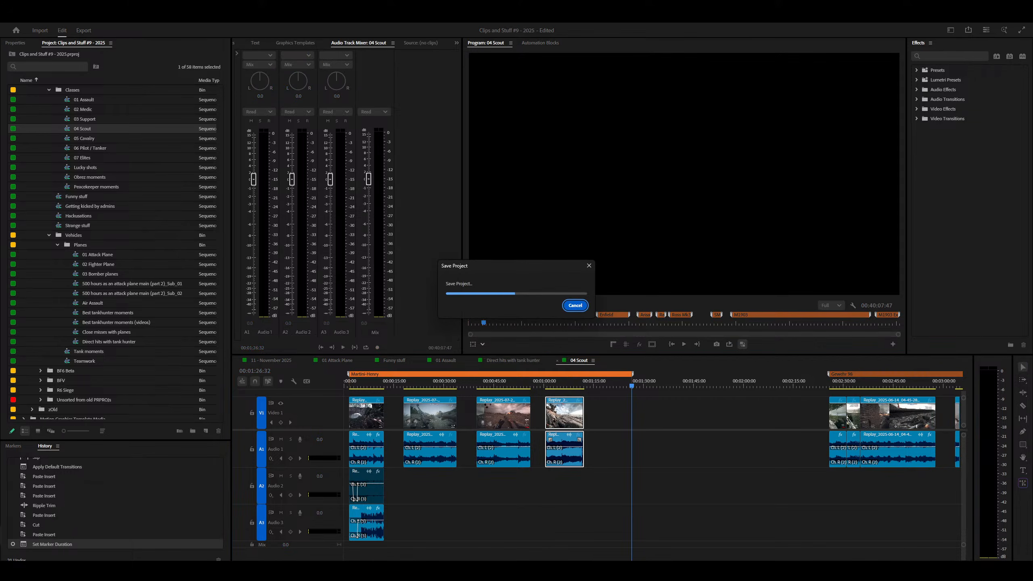
left_click(463, 571)
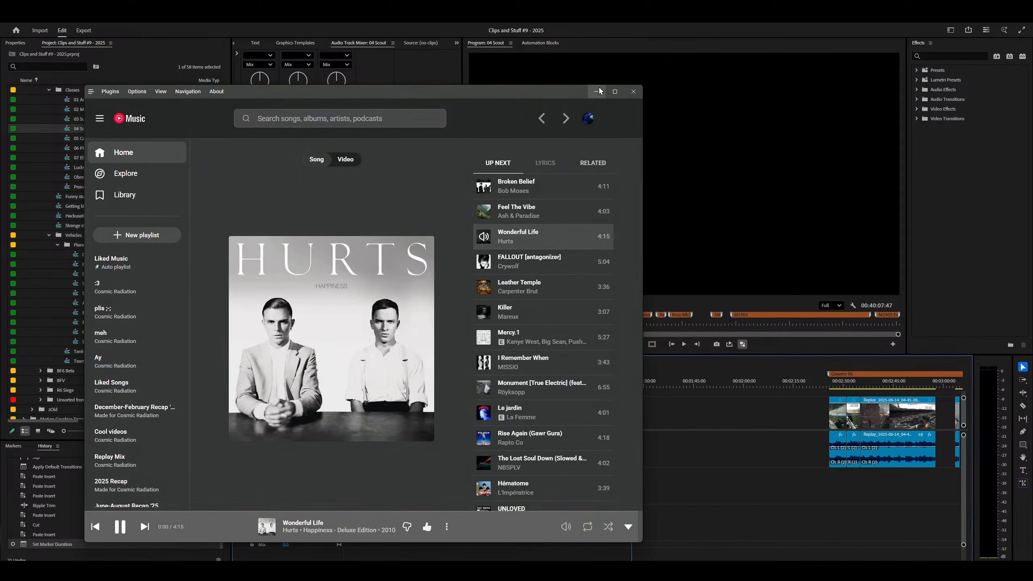
left_click(597, 92)
left_click(650, 433)
Copy the two clips starting at 00:29:20:16 in the 11 - November 2025 sequence and paste-insert them into Funny stuff at 00:25:06:54.
left_click(291, 361)
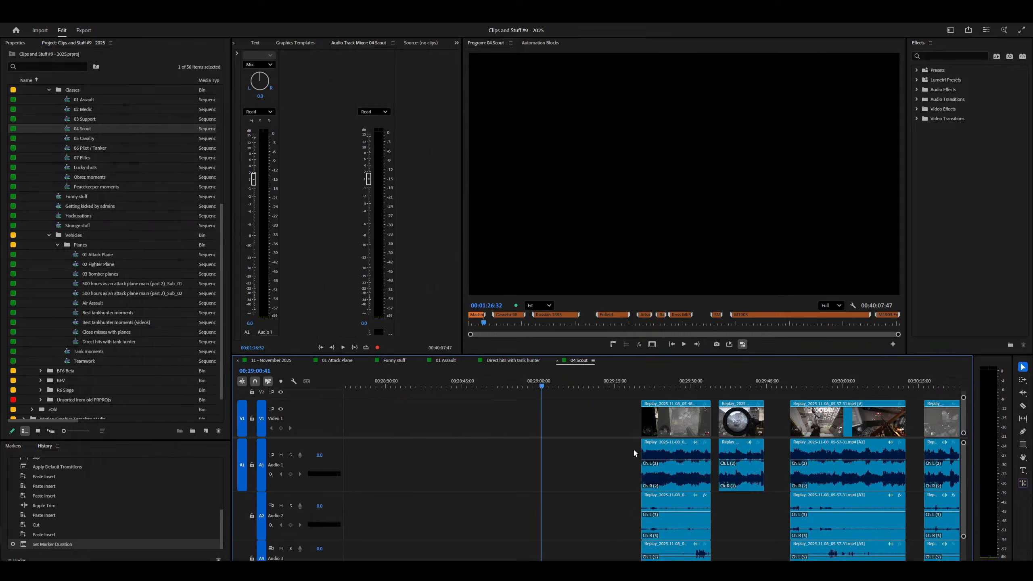
key("minus")
left_click(648, 384)
left_click(667, 422)
key("equal")
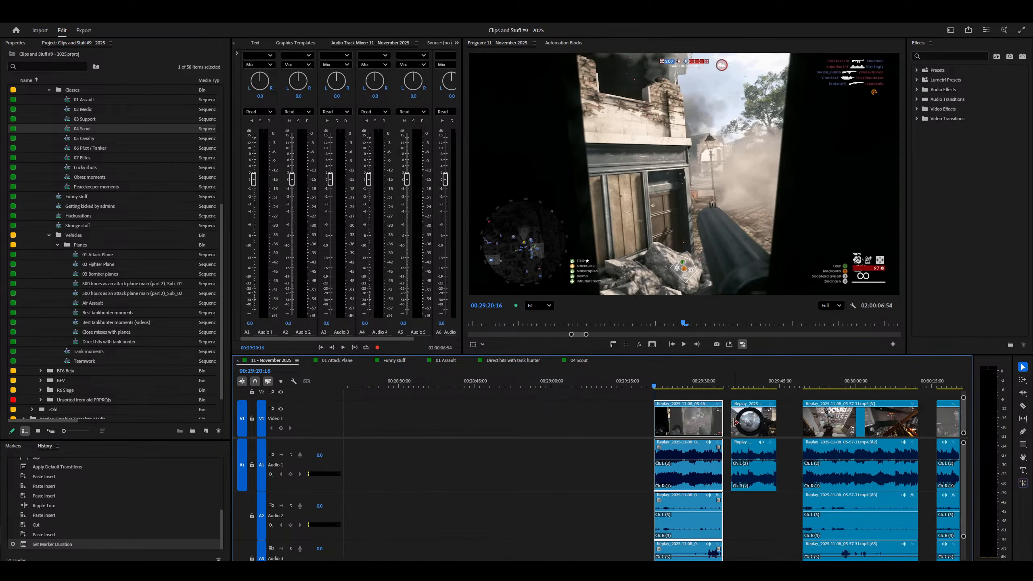
left_click(742, 425)
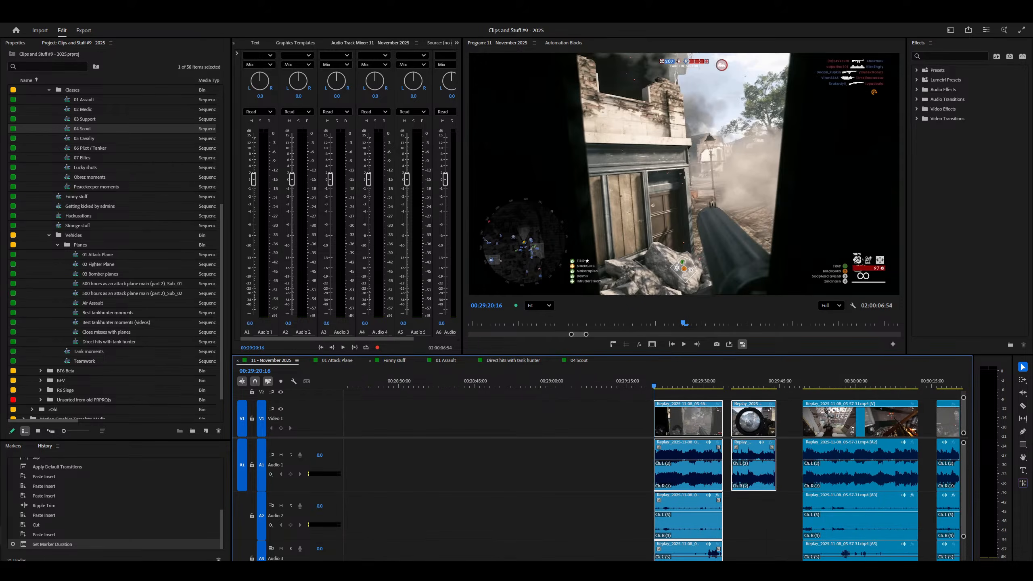
left_click(385, 363)
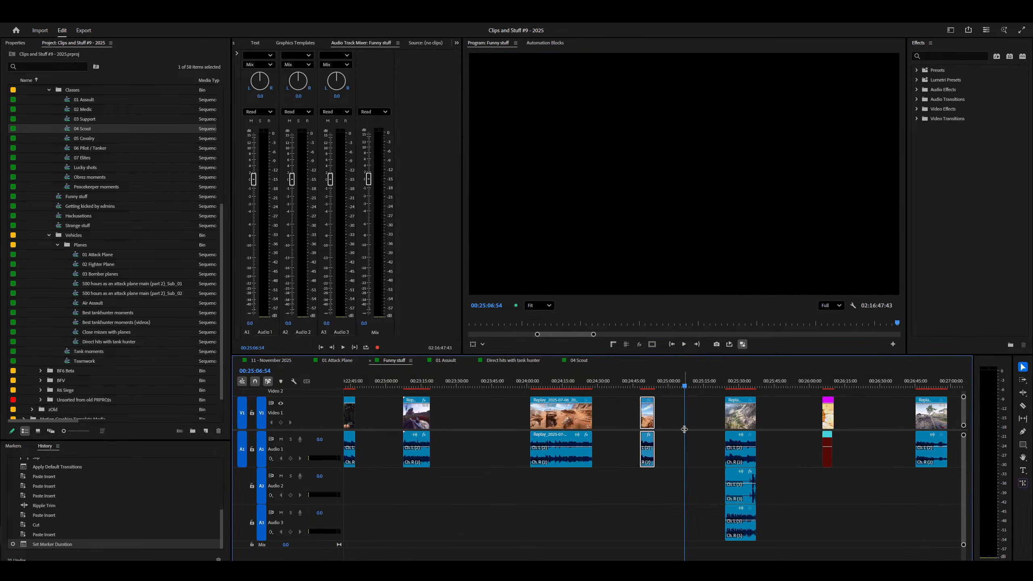
left_click(272, 360)
key("ctrl+shift+v")
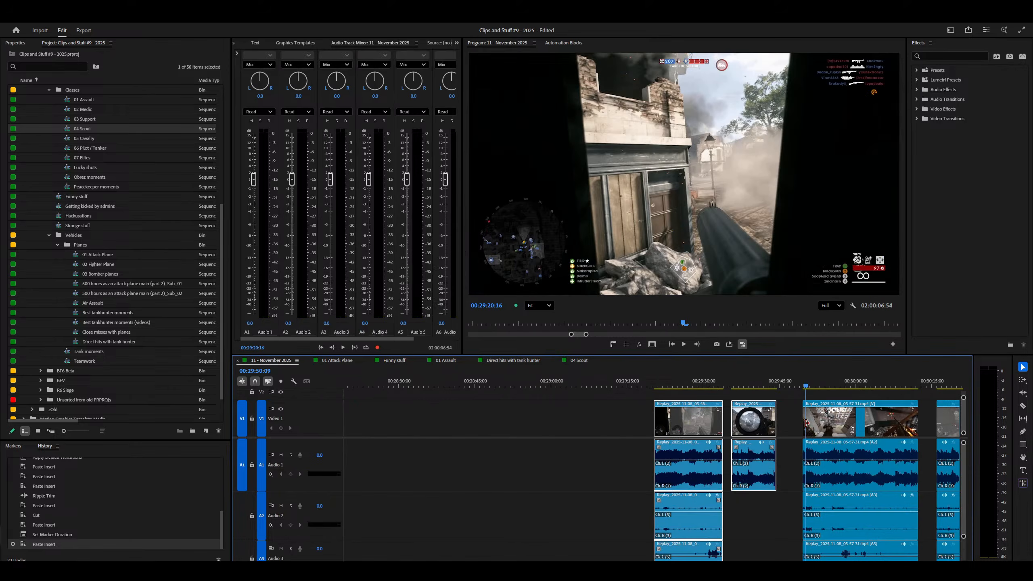
Play through the clip starting at about 00:29:50 in the 11 - November 2025 sequence and copy it.
key("minus")
key("space")
key("equal")
key("equal")
left_click(779, 455)
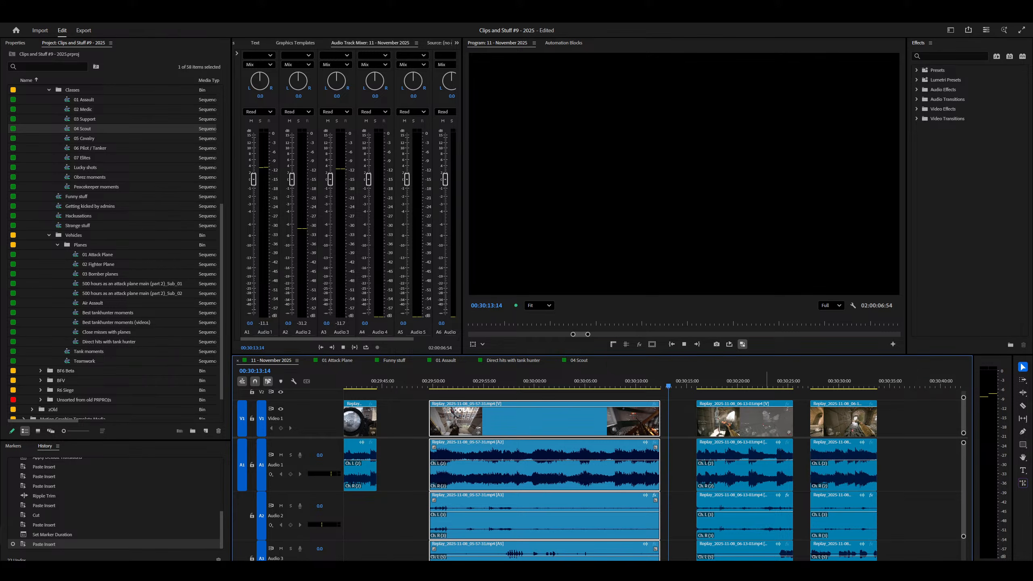
key("space")
key("space")
key("minus")
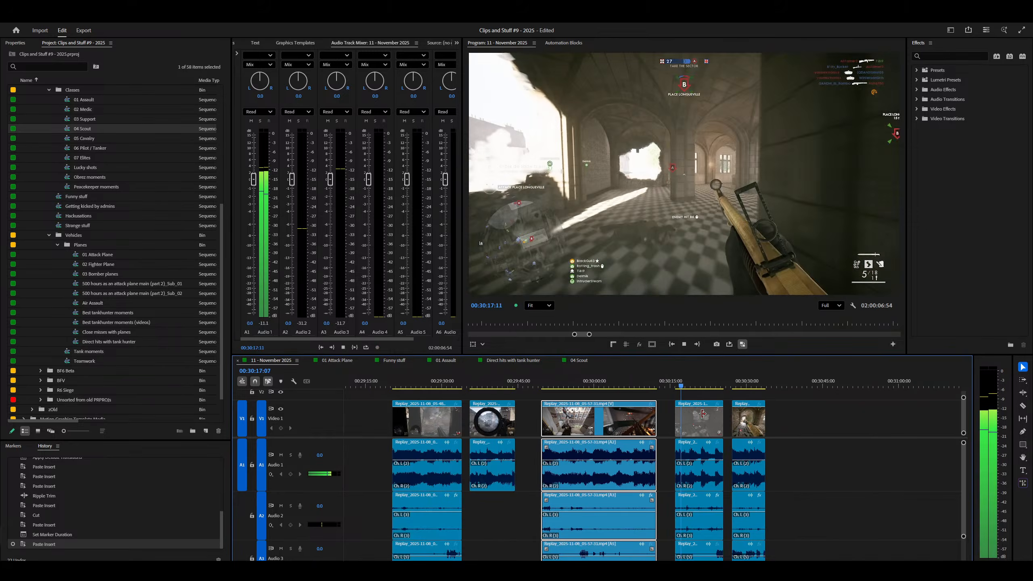
key("space")
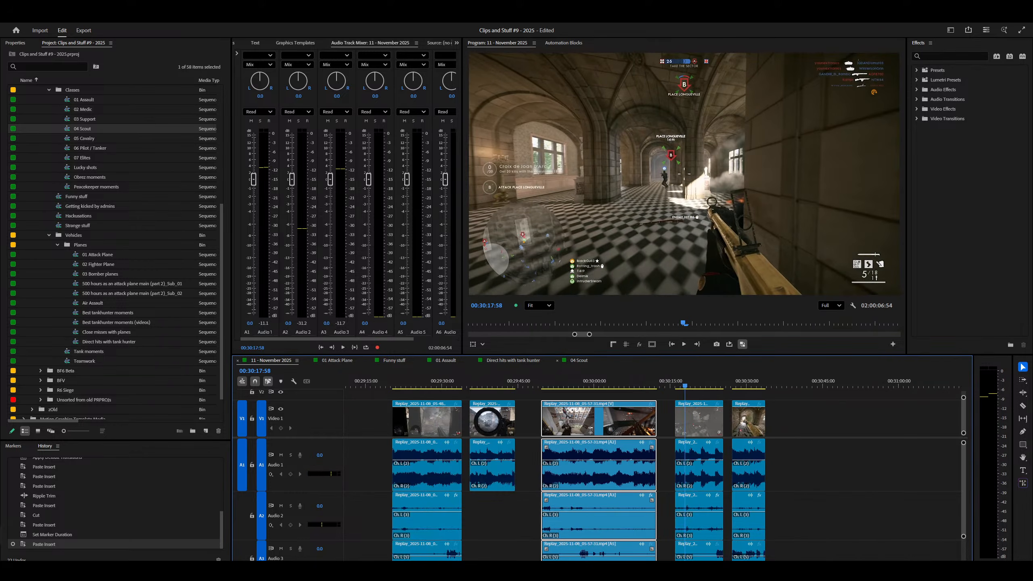
Open the 02 Medic sequence and arrange the open sequences in the order 01 Assault, 02 Medic, 04 Scout.
left_click(578, 360)
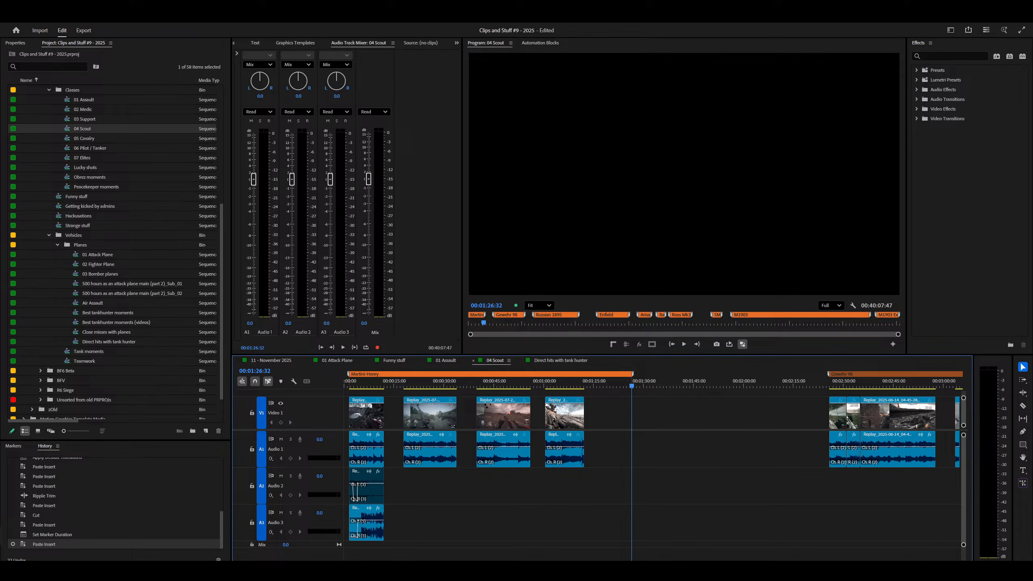
double_click(82, 110)
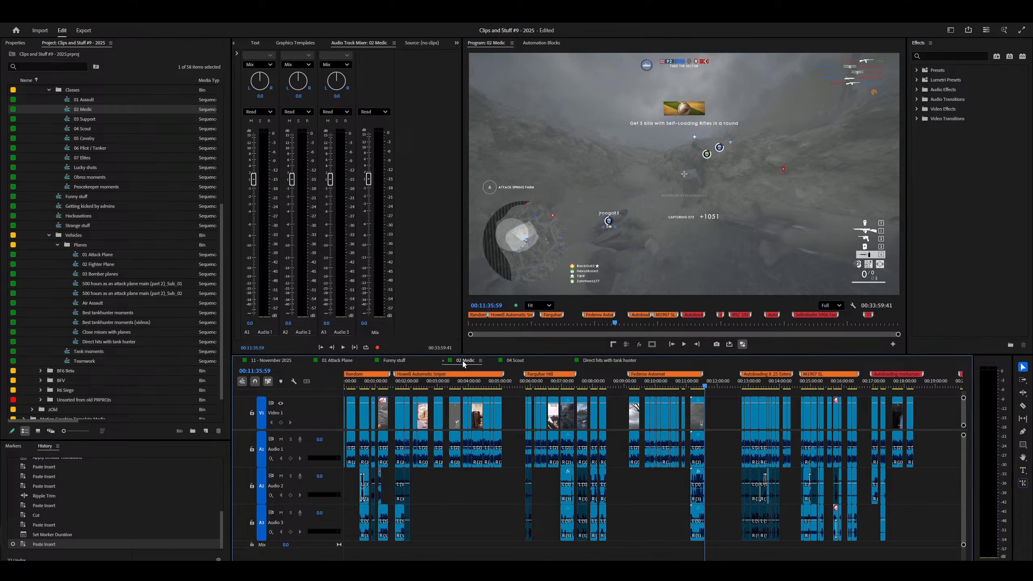
left_click_drag(494, 364, 382, 360)
left_click(495, 360)
Paste-insert the copied clip into the 02 Medic sequence at about 00:29:51, after the Selbstlader 1906 Factory clips.
key("minus")
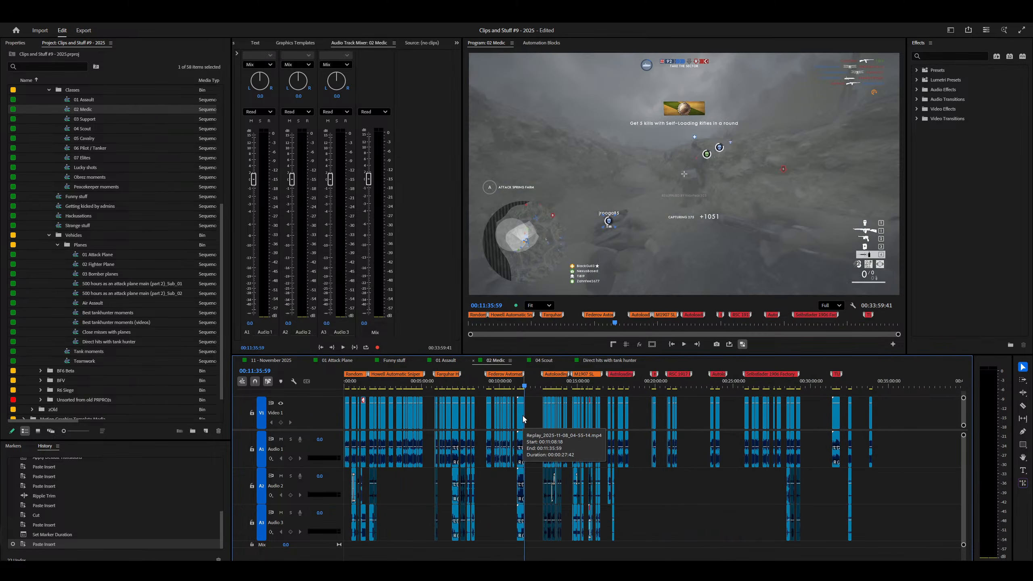
key("minus")
left_click(783, 411)
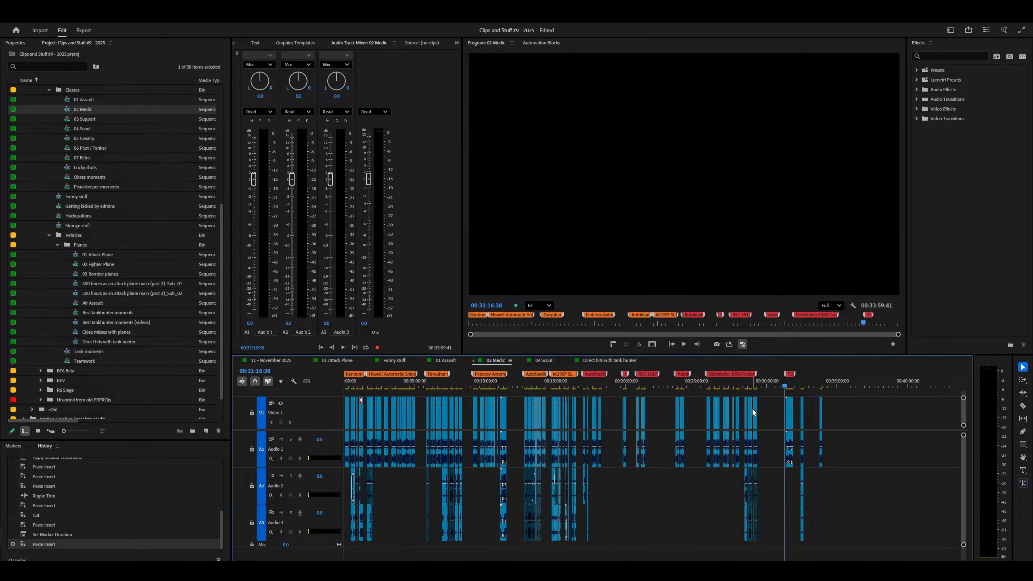
key("=")
key("=")
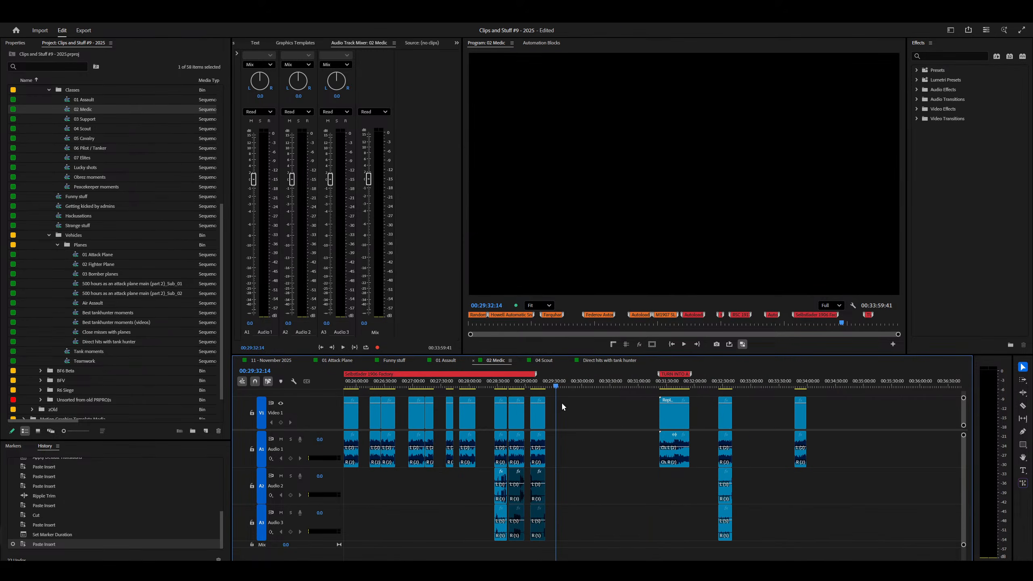
left_click(574, 398)
key("ctrl+shift+v")
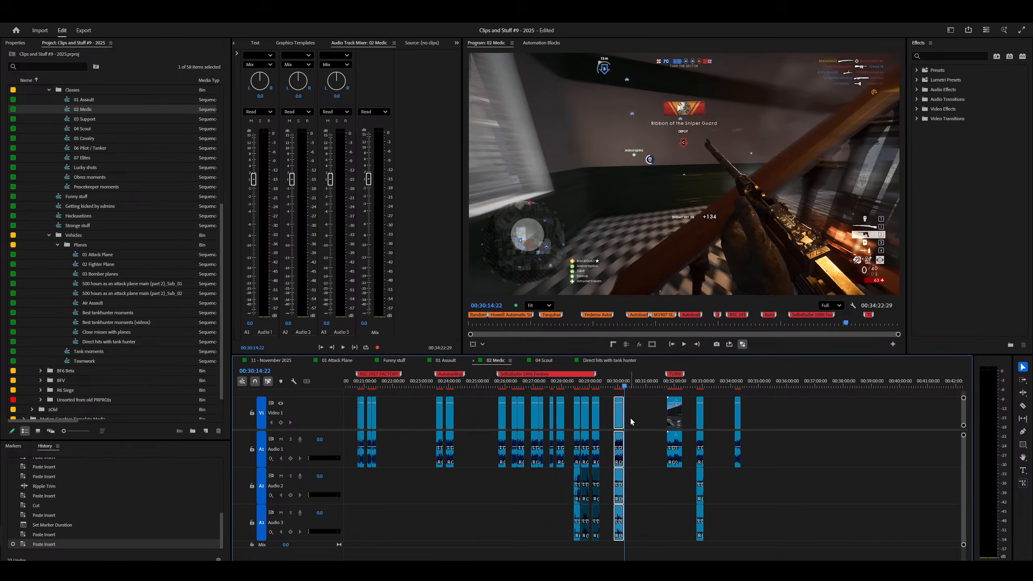
Review the next two clips in the 11 - November 2025 sequence, from about 00:30:17 to 00:30:33, and select both for copying.
left_click(277, 360)
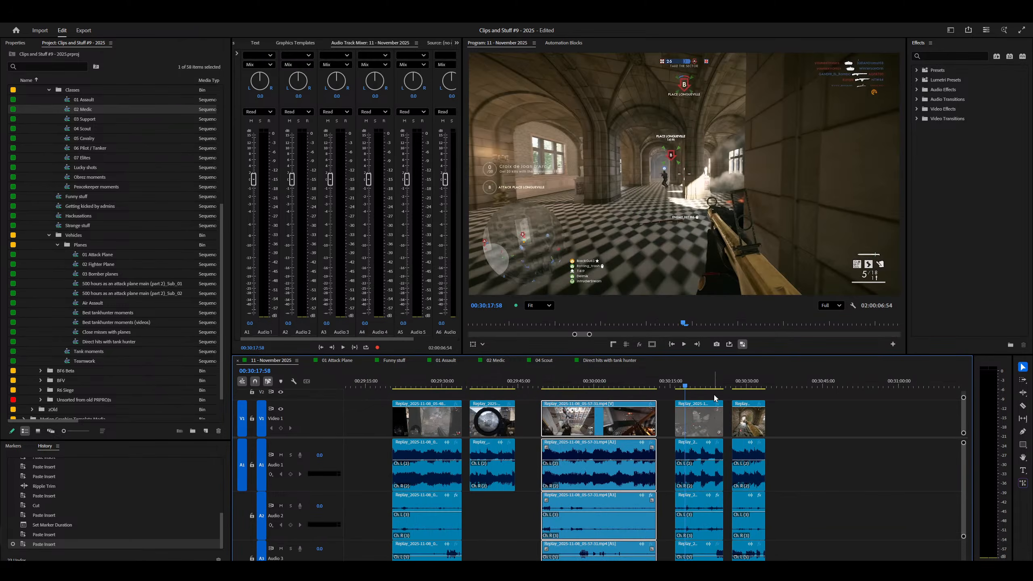
scroll(714, 399, "up", 2)
key("space")
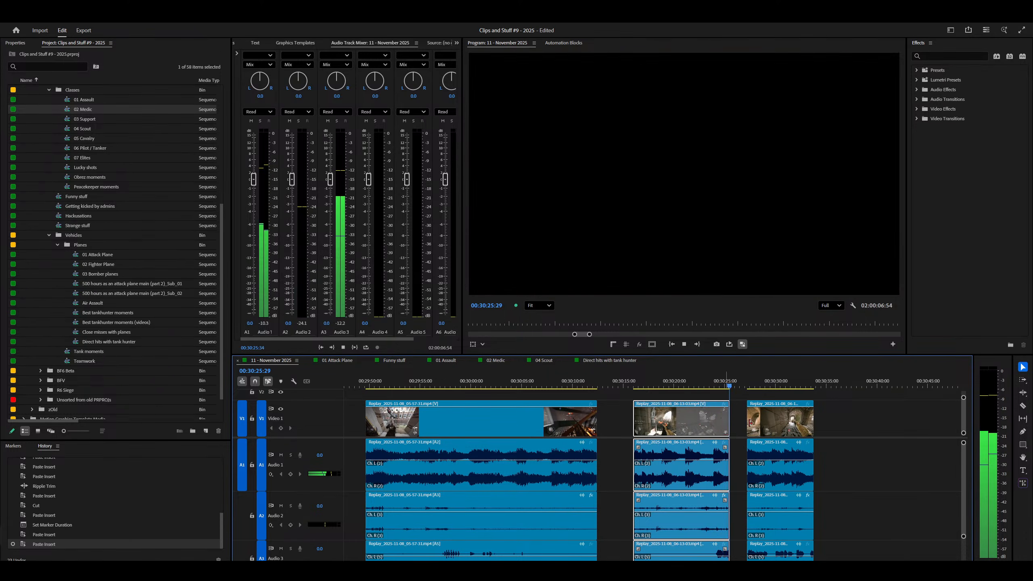
key("Down")
key("minus")
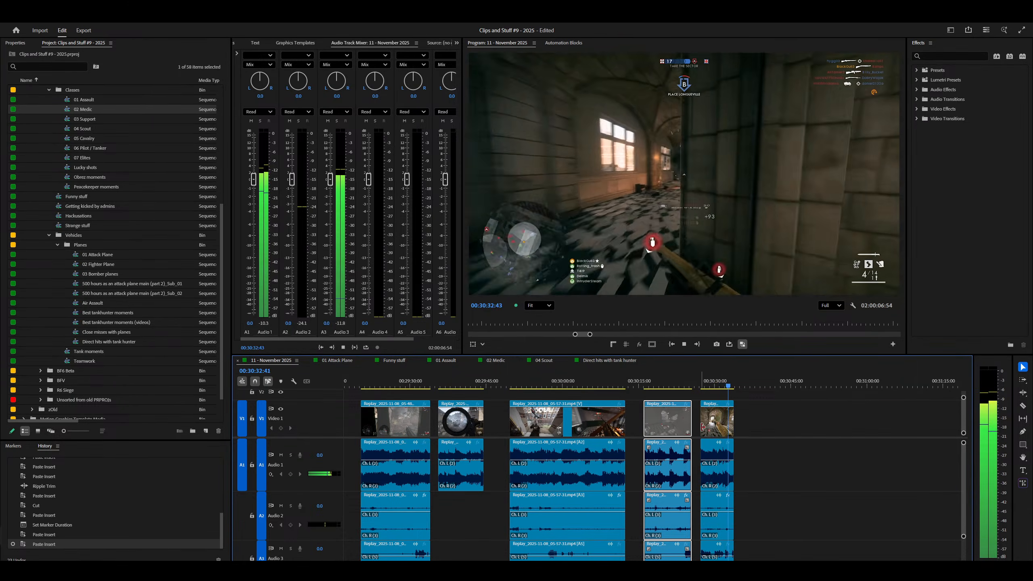
key("space")
left_click_drag(781, 415, 626, 432)
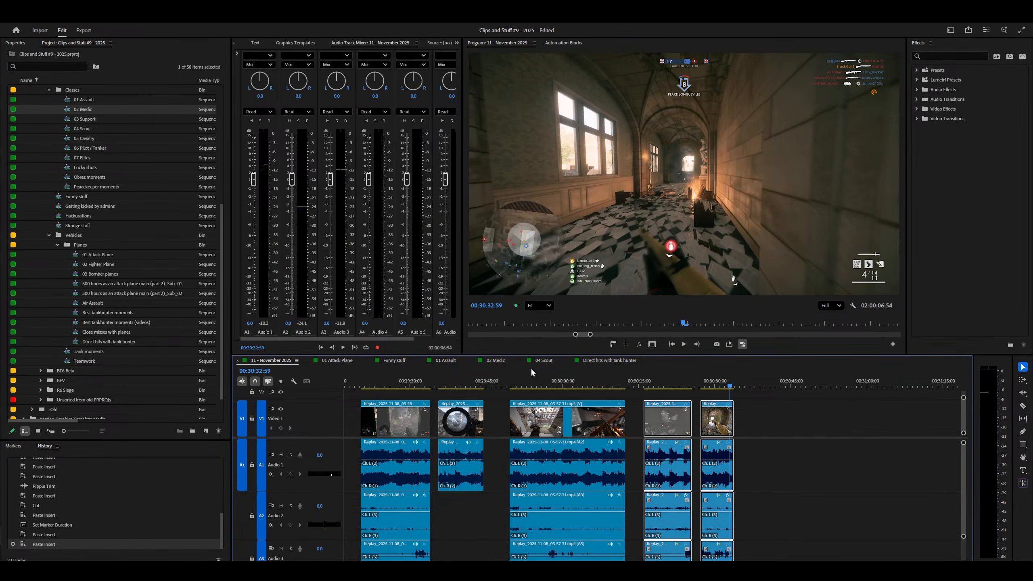
Paste-insert the two copied clips into the 01 Assault sequence at 01:00:42:35, between the last clips and the montage idea marker.
left_click(446, 360)
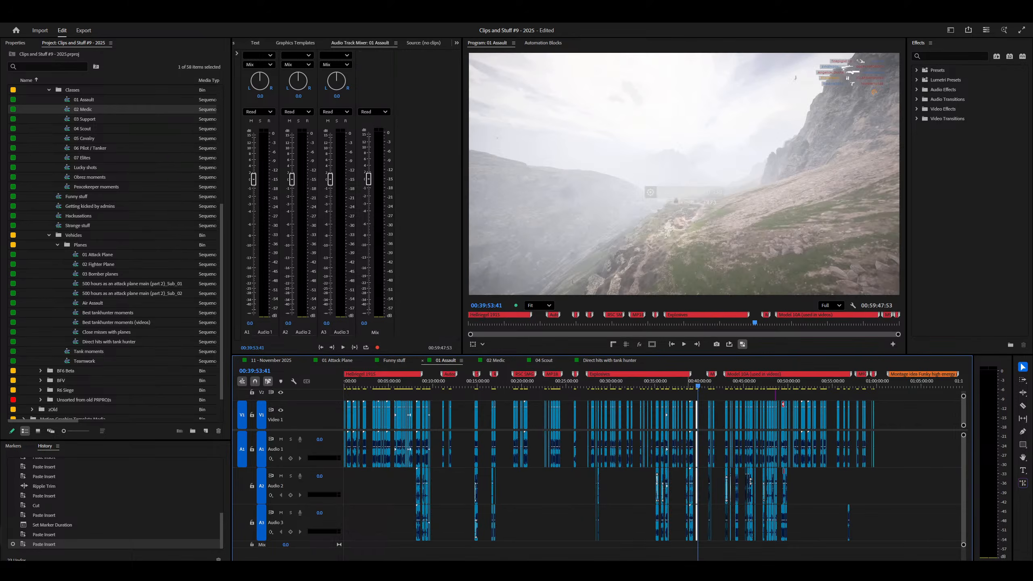
left_click(795, 384)
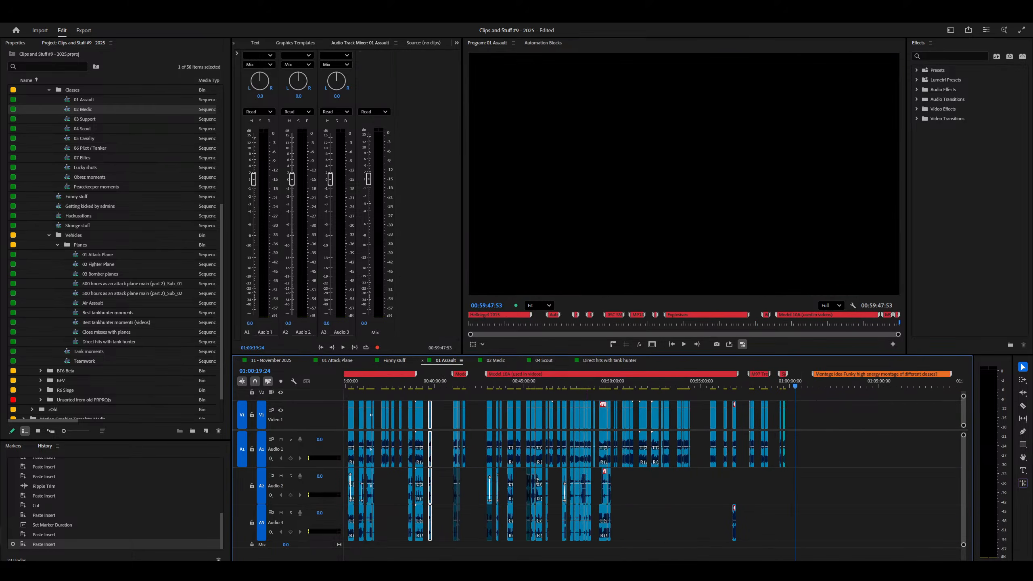
key("equal")
key("equal")
key("equal")
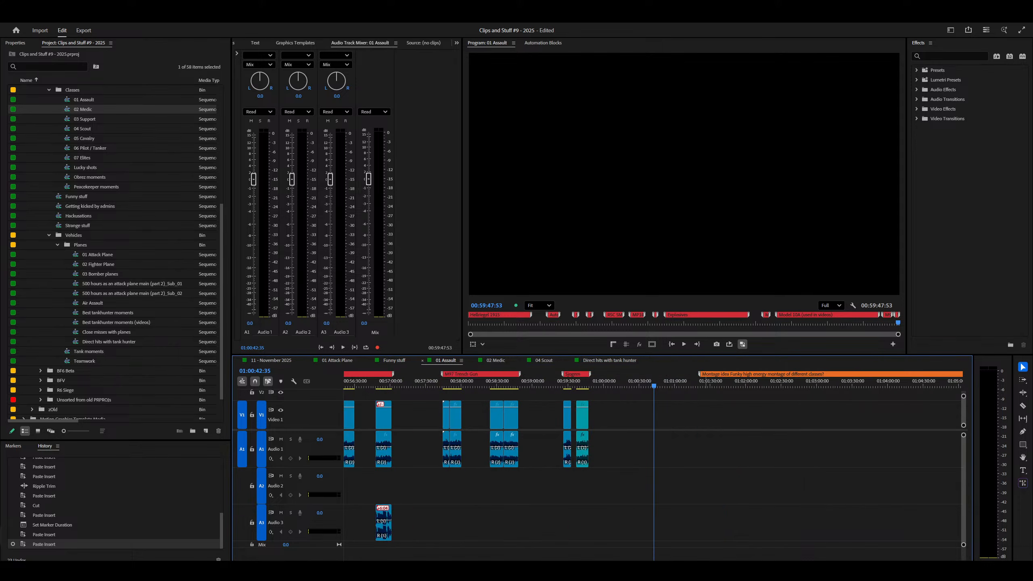
key("ctrl+shift+v")
Add a red marker named MODEL 10-A at 01:00:42:35, the start of the pasted clips, with a duration of 00:00:04:28.
double_click(812, 375)
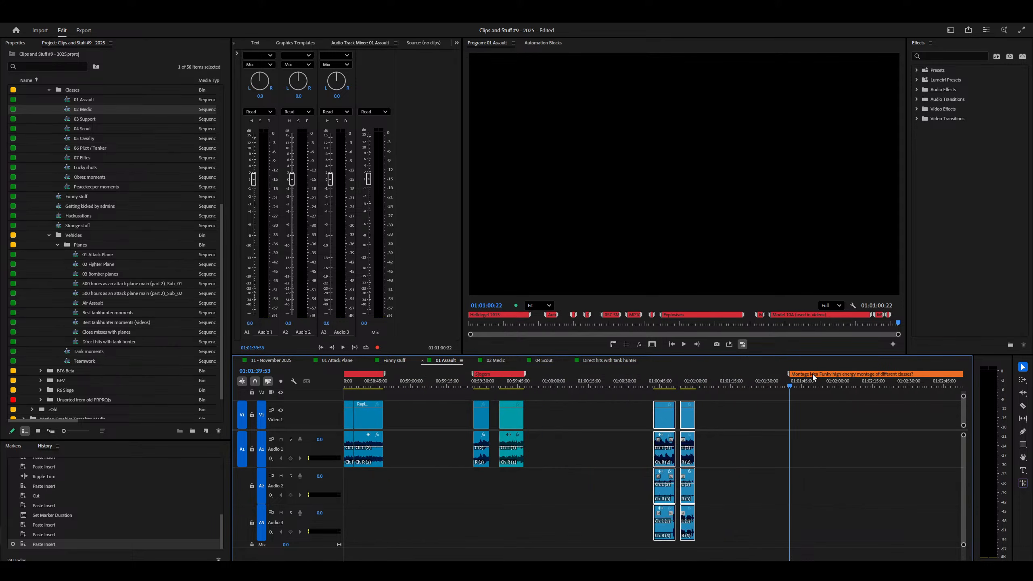
key("Escape")
left_click_drag(678, 385, 654, 386)
left_click(725, 412)
key("m")
key("m")
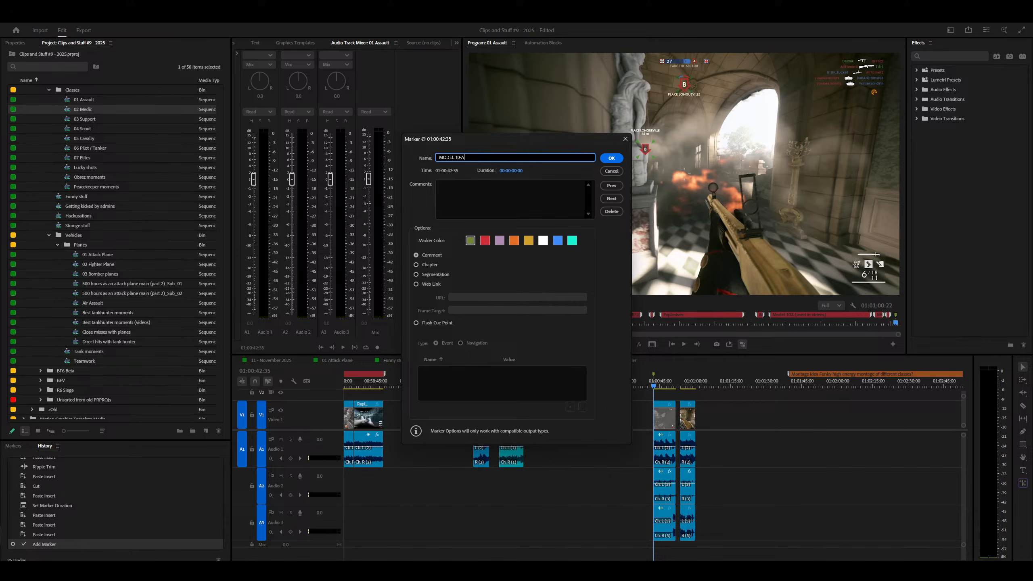
left_click(484, 241)
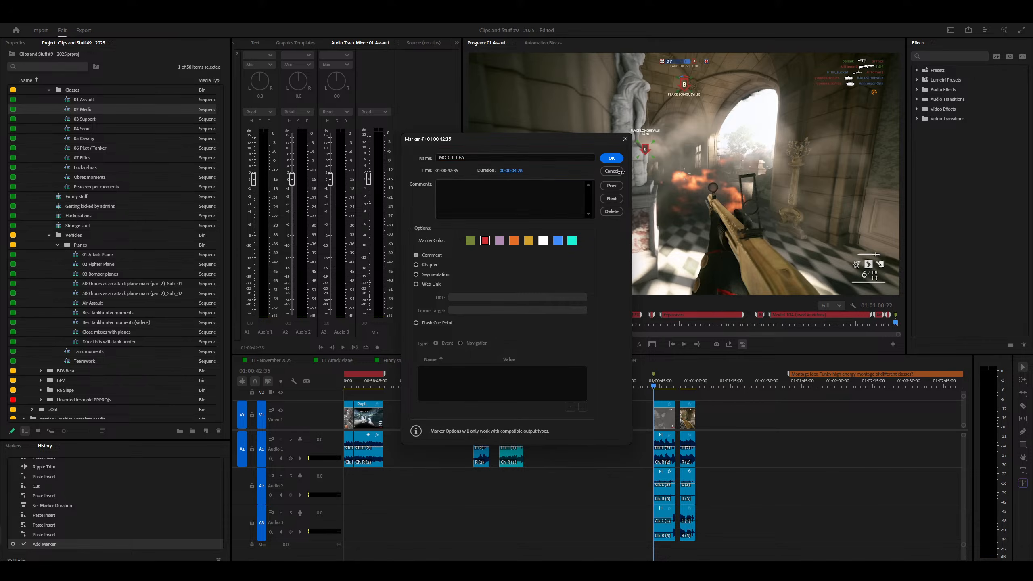
left_click(612, 158)
Move the montage idea marker to 01:08:19:29 and extend the MODEL 10-A marker to 01:06:14:40, saving the project.
key("backslash")
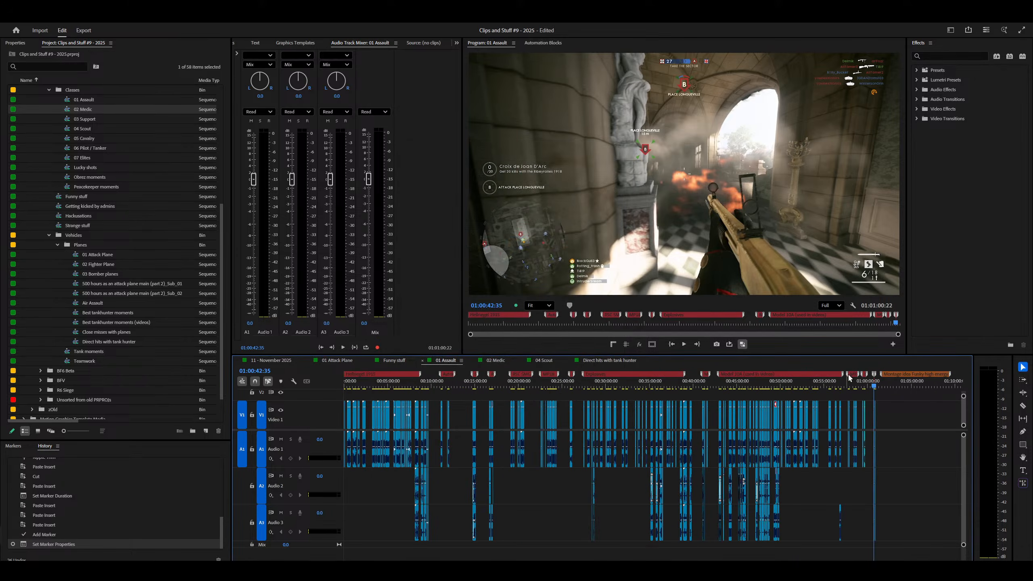
left_click_drag(892, 375, 951, 375)
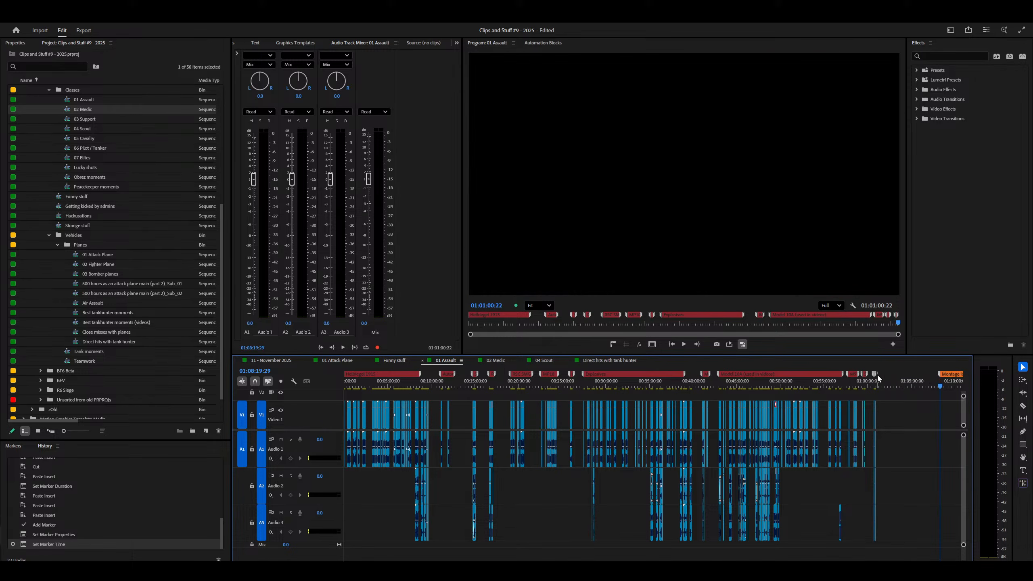
left_click_drag(877, 375, 923, 375)
key("ctrl+s")
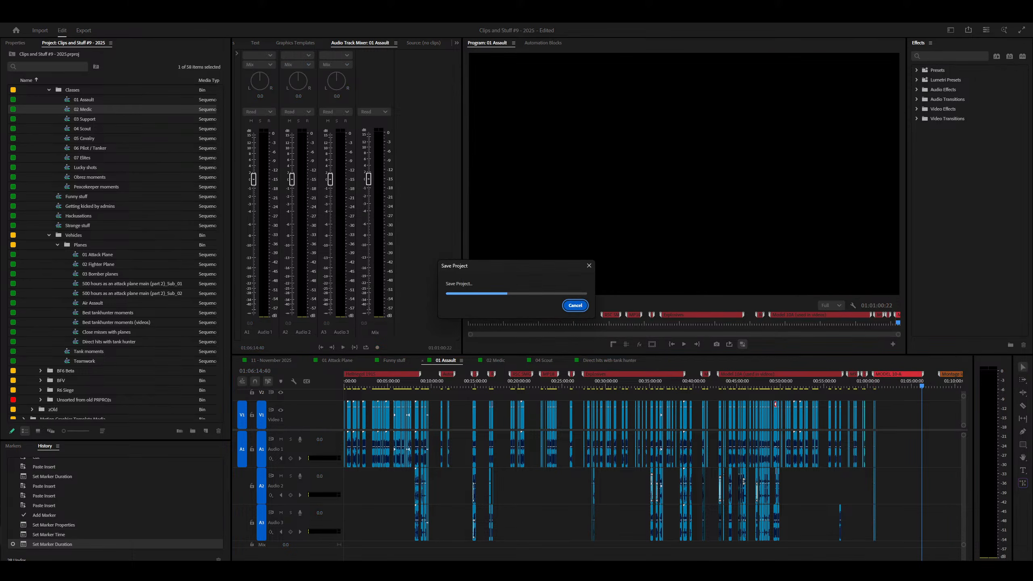
Switch to YouTube Music and queue Hypnotize U by N.E.R.D. from Quick picks to play next.
left_click(293, 561)
middle_click(529, 266)
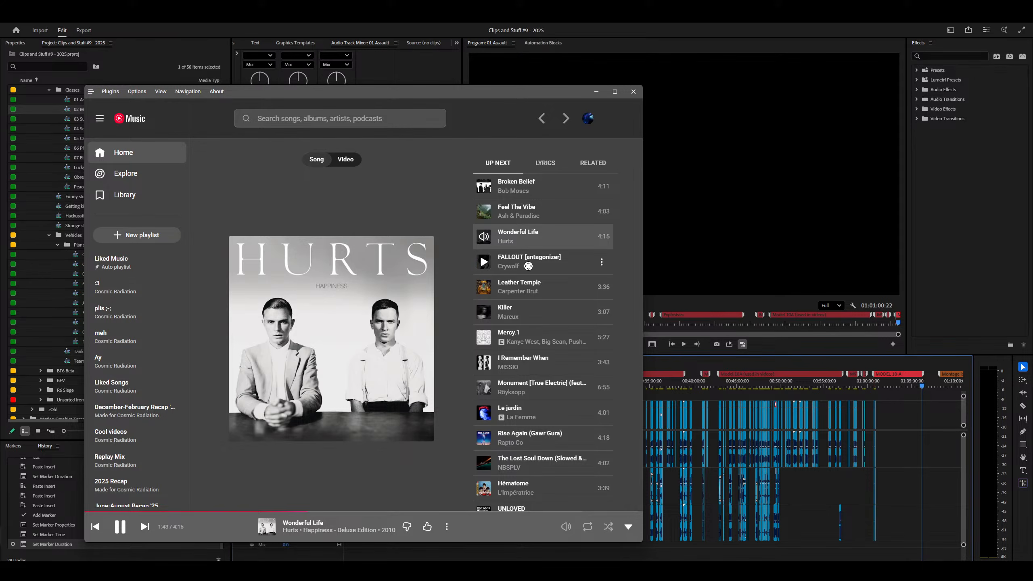
key("alt+Left")
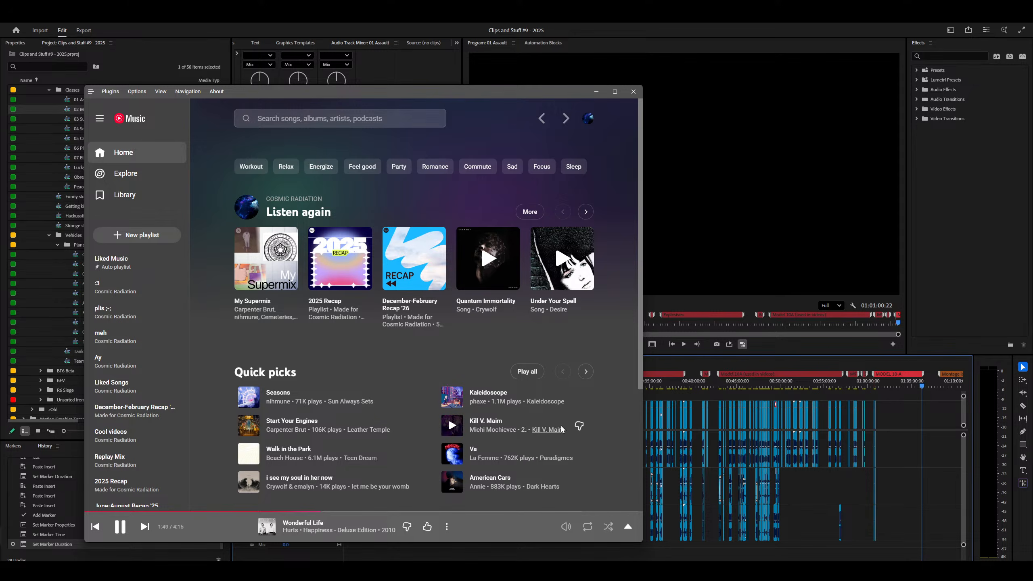
scroll(500, 426, "right", 3)
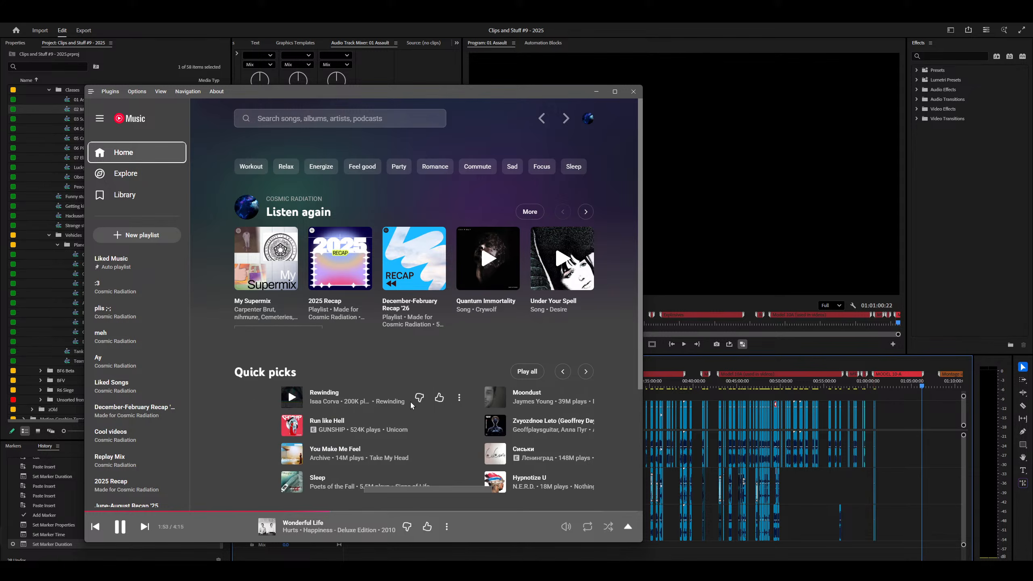
scroll(453, 399, "right", 3)
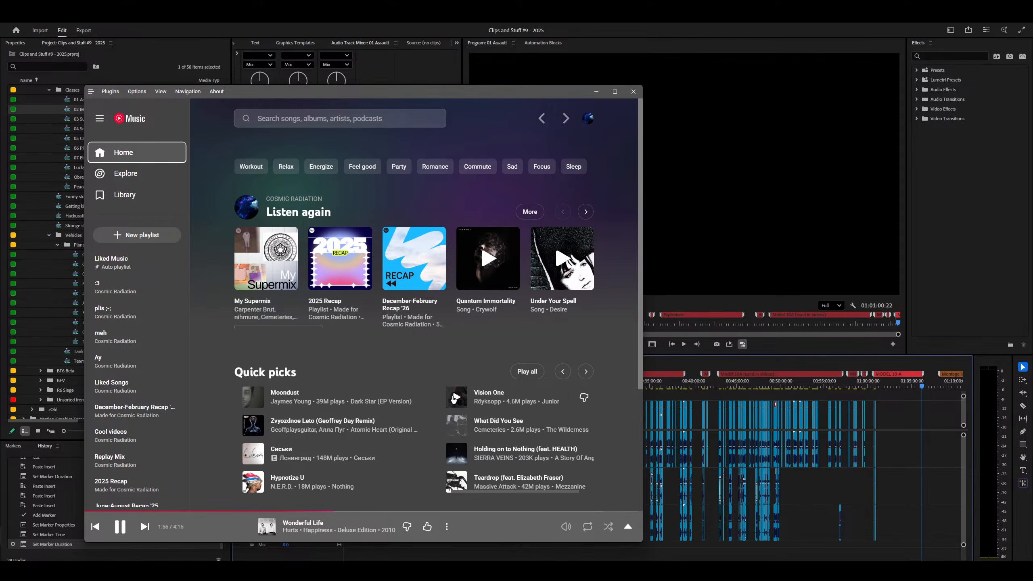
right_click(301, 483)
left_click(323, 247)
Find Dark Sun by Asadov in Listen again and queue it to play next.
scroll(471, 426, "right", 2)
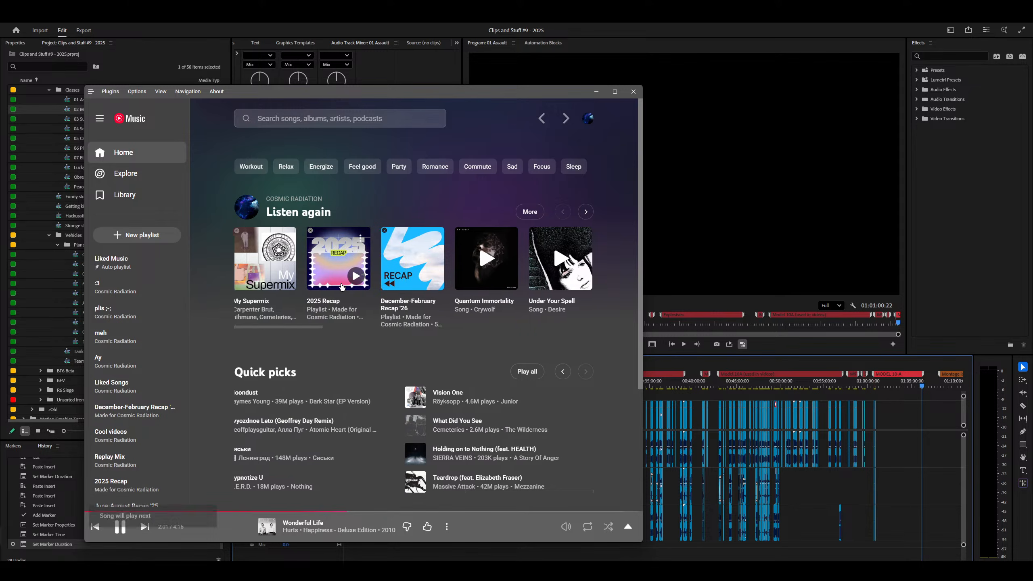
scroll(341, 287, "right", 5)
scroll(342, 287, "right", 8)
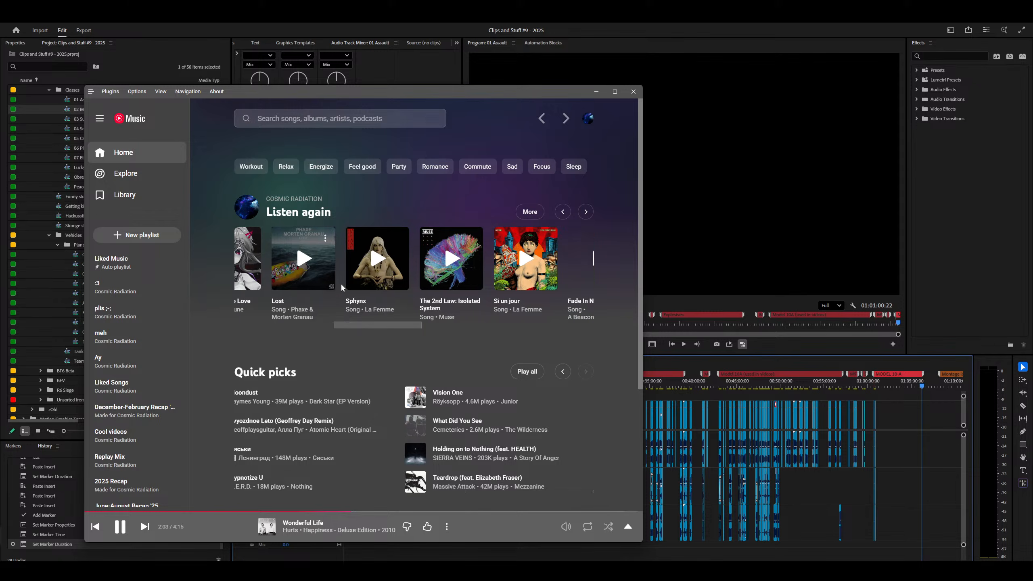
scroll(342, 287, "right", 8)
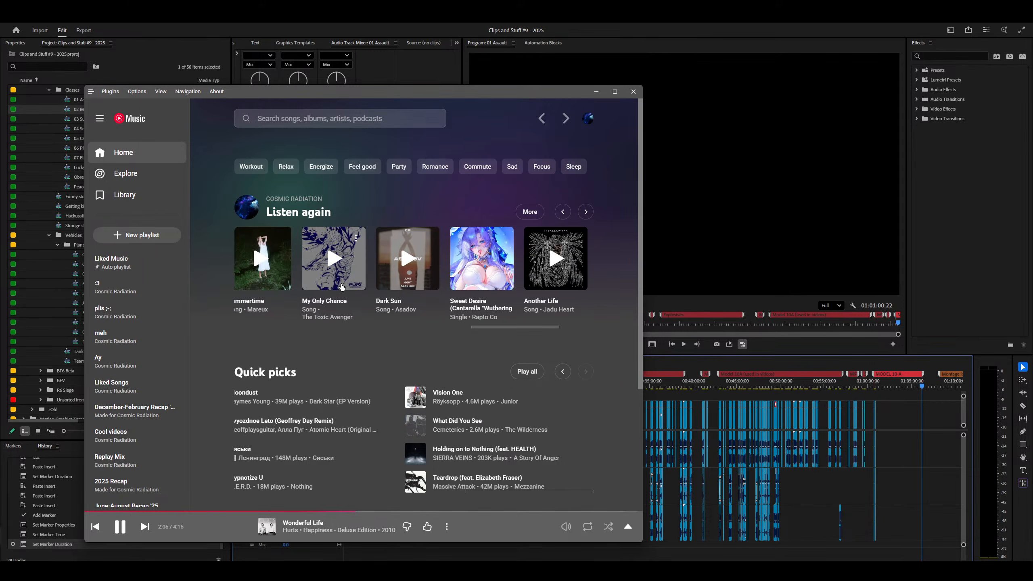
right_click(287, 265)
left_click(329, 309)
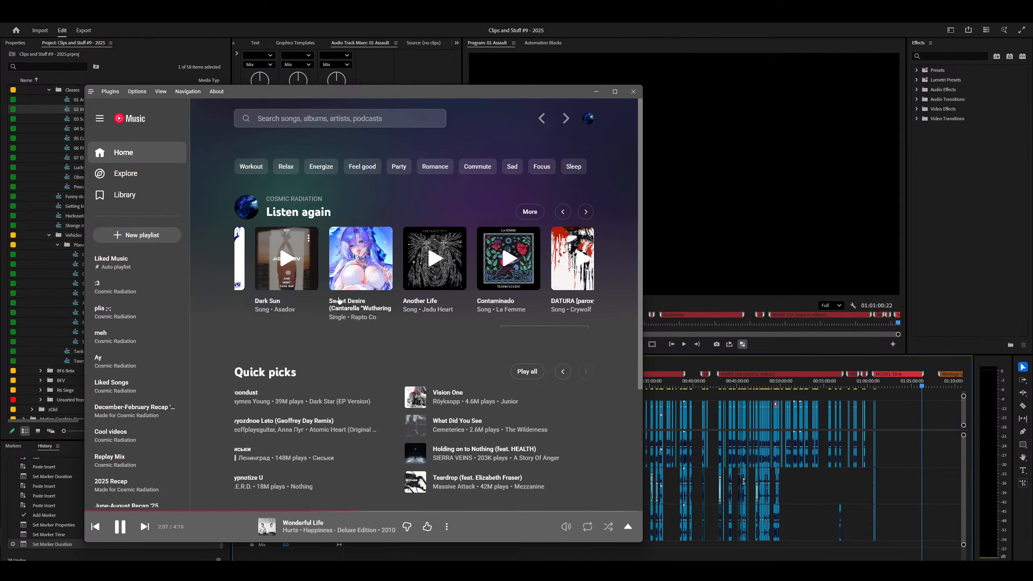
Queue DATURA [paroxysm] by Crywolf from Listen again to play next and skip to it.
scroll(524, 272, "right", 1)
right_click(569, 298)
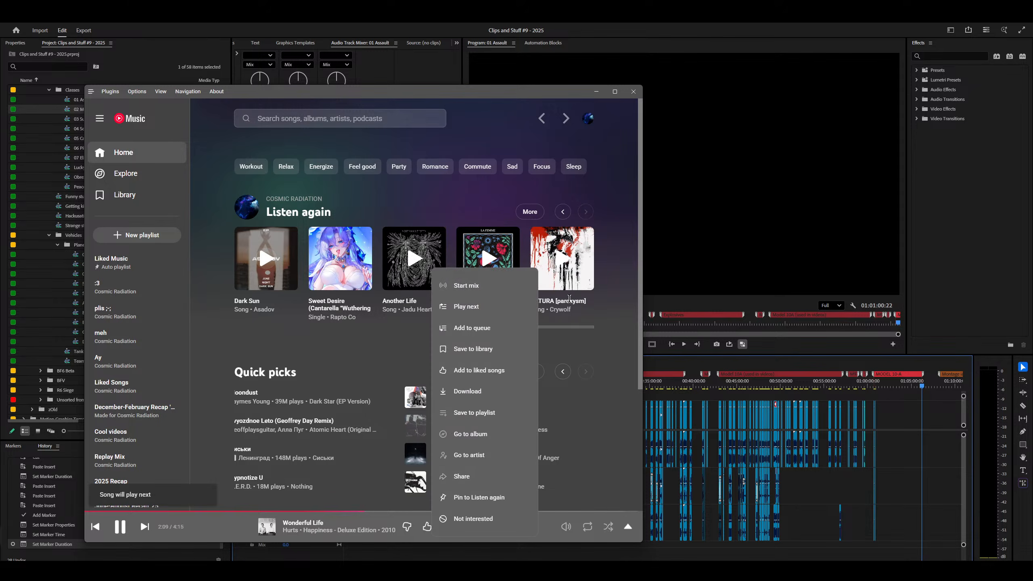
left_click(466, 307)
scroll(406, 362, "down", 10)
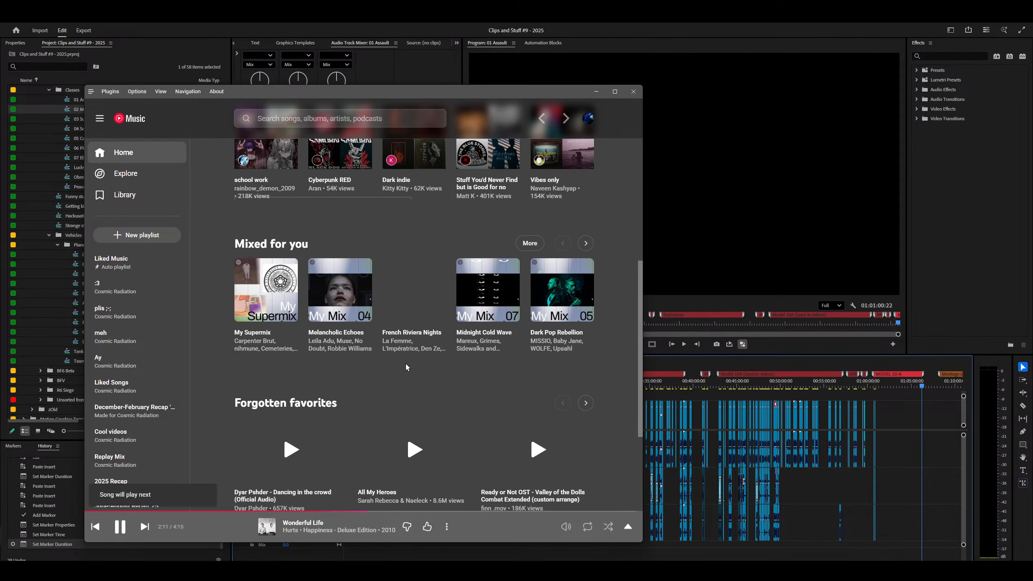
key("XF86AudioNext")
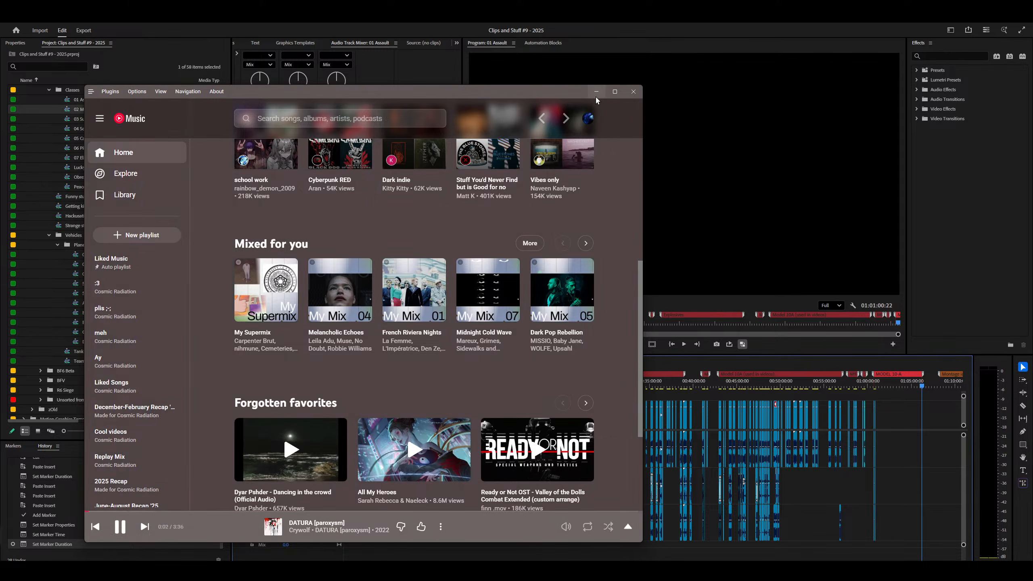
Queue All My Heroes and lady gaga - alejandro ( slowed + reverb ) from Forgotten favorites to play next.
scroll(407, 285, "down", 5)
right_click(386, 236)
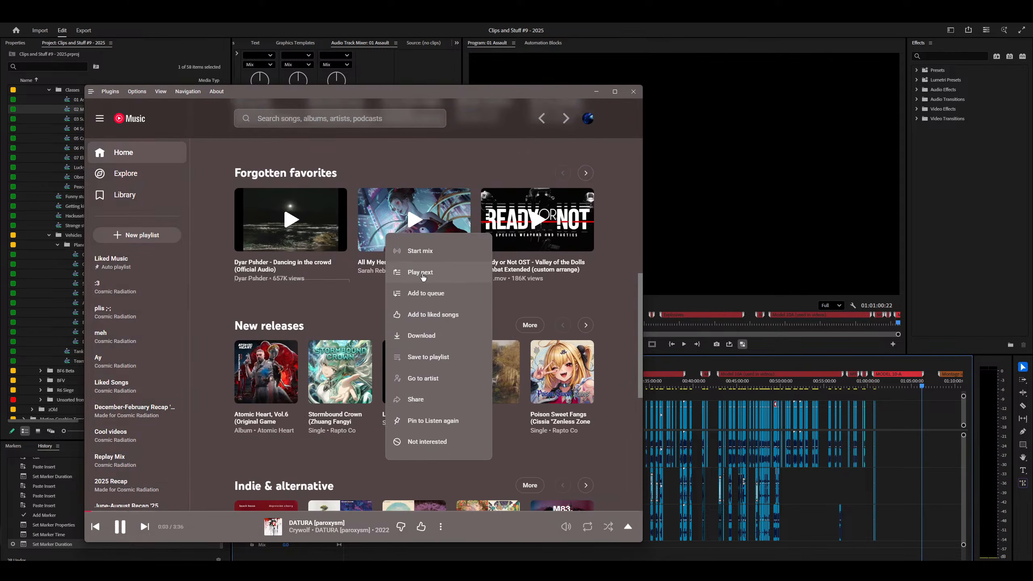
left_click(423, 273)
scroll(529, 285, "down", 10)
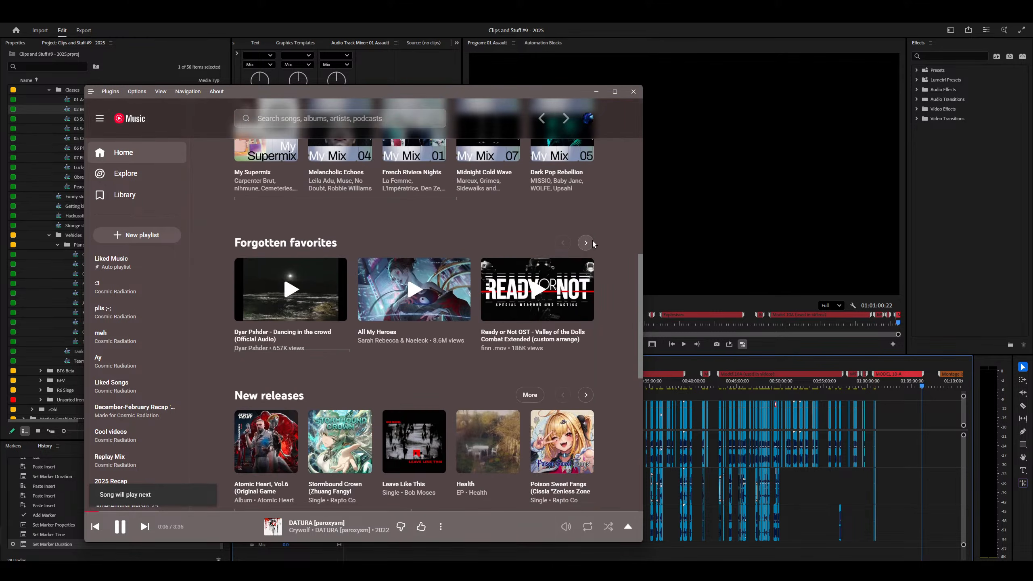
left_click(586, 243)
left_click(586, 243)
scroll(528, 300, "up", 10)
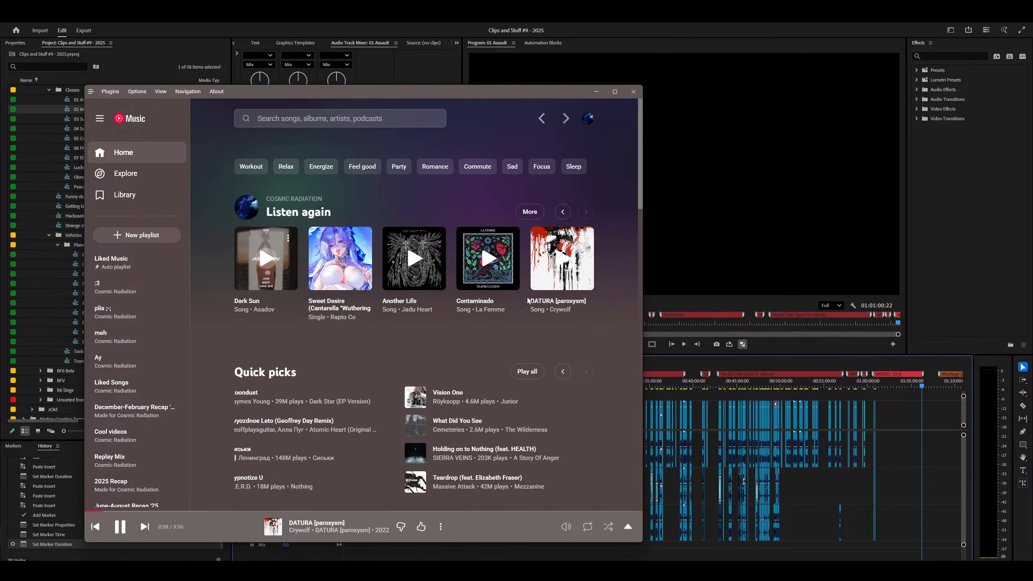
scroll(528, 300, "down", 8)
right_click(399, 392)
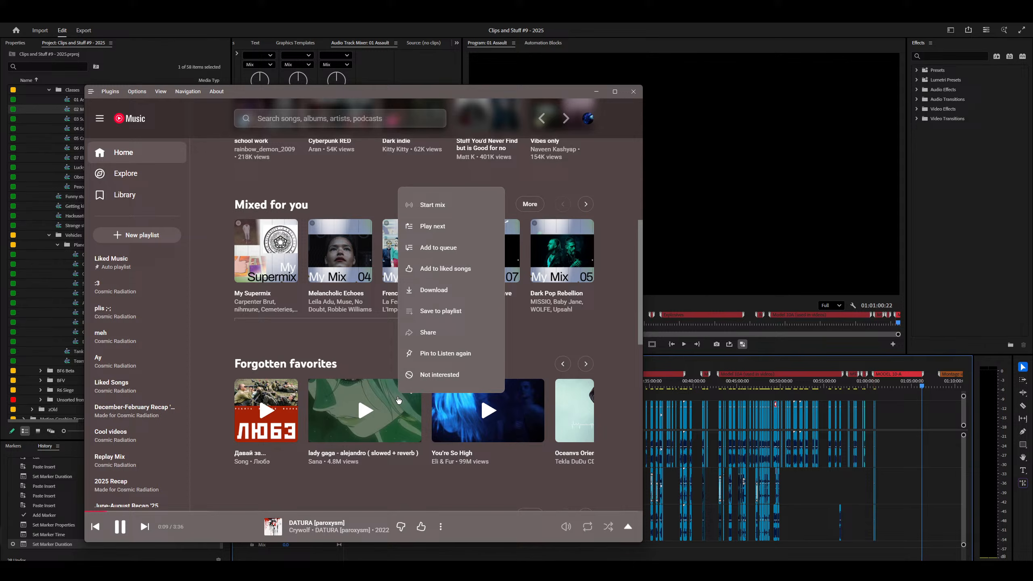
left_click(447, 226)
Browse the remaining songs in Forgotten favorites through to the end of the row.
scroll(592, 249, "down", 10)
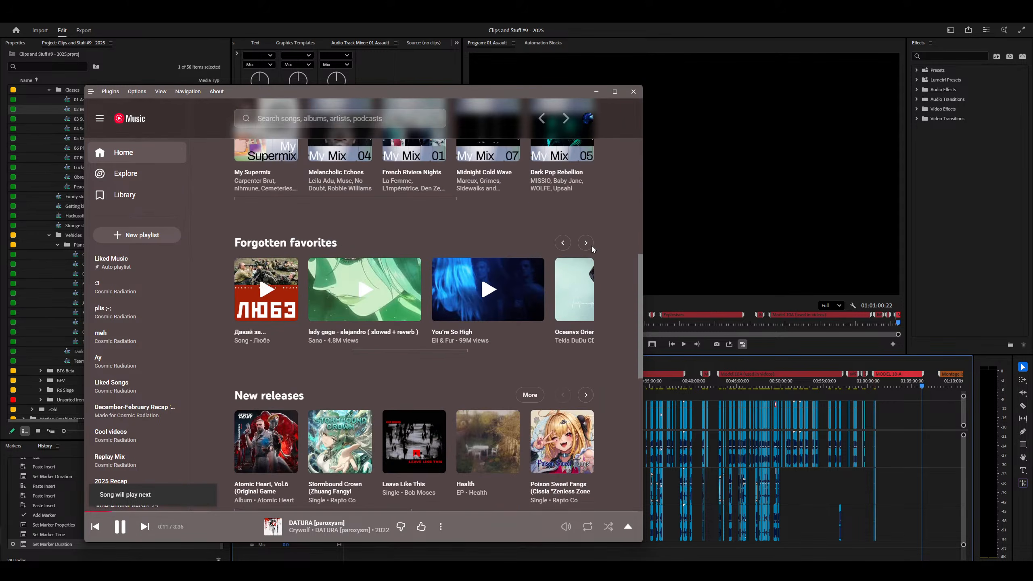
left_click(585, 243)
left_click(586, 243)
scroll(590, 246, "up", 10)
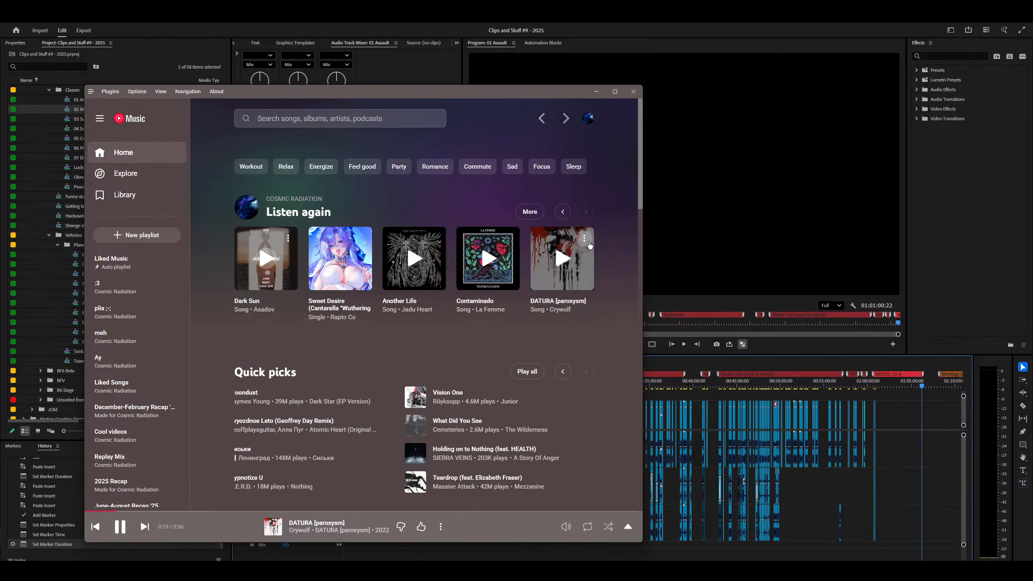
scroll(589, 244, "down", 10)
left_click(586, 243)
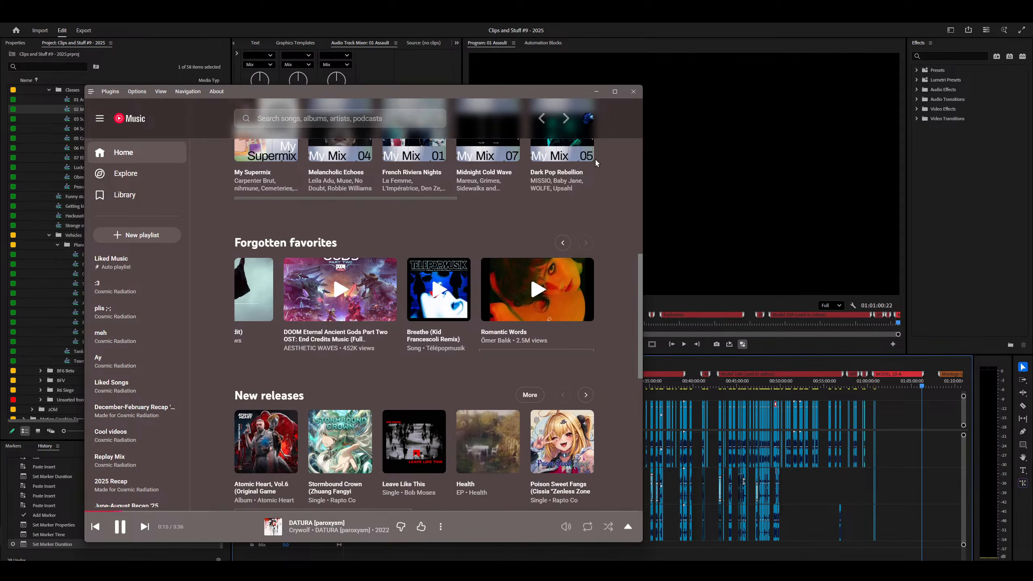
Return to Premiere Pro, open the 11 - November 2025 sequence and play the short clip at 00:32:32:29.
left_click(654, 472)
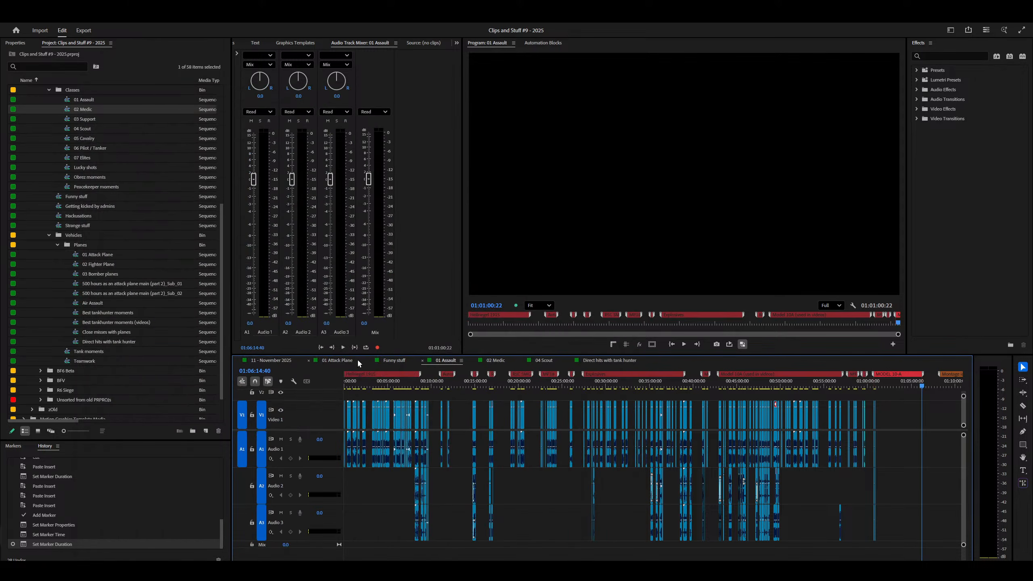
left_click(263, 361)
key("space")
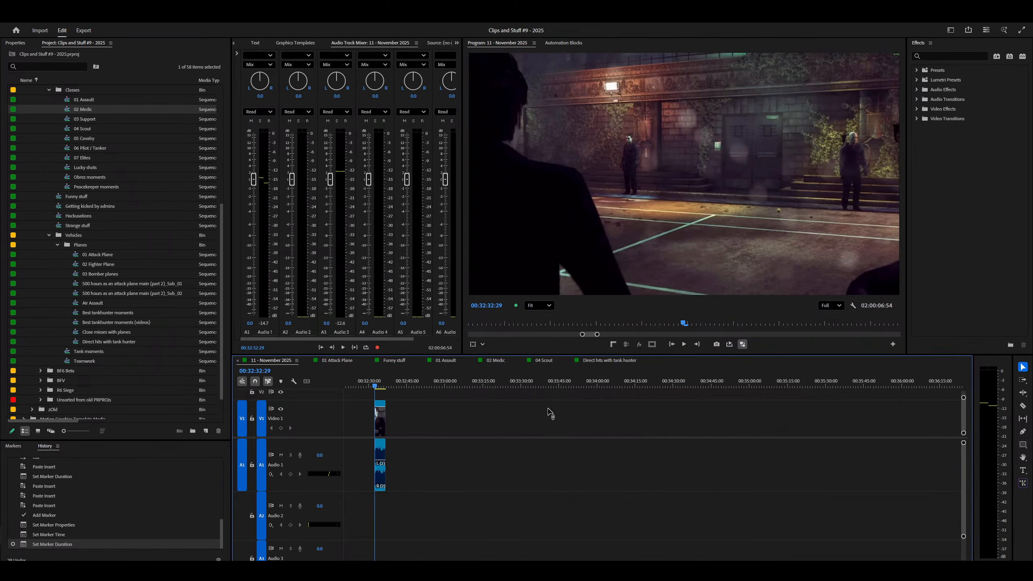
key("minus")
key("space")
key("equal")
key("minus")
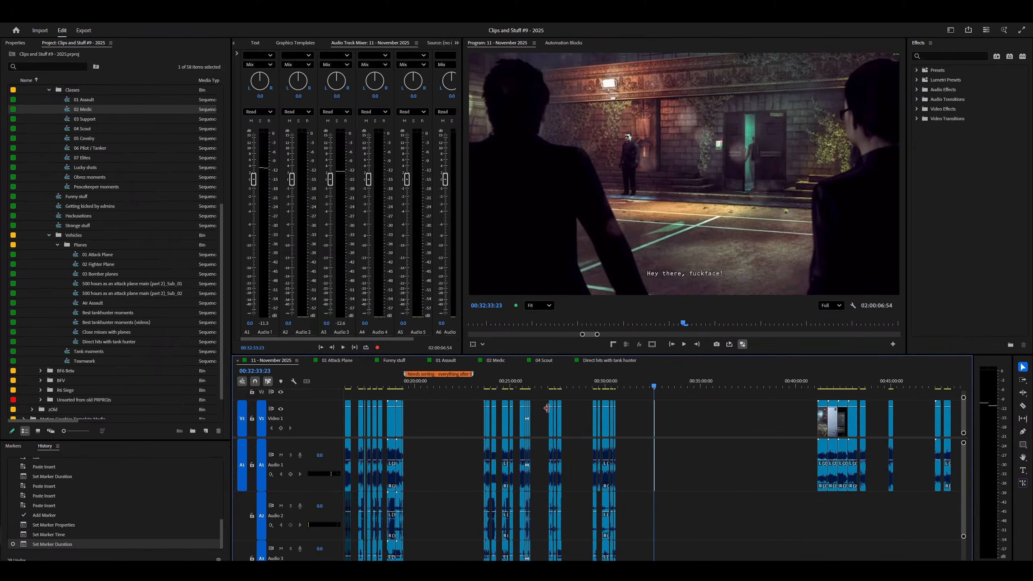
key("equal")
key("space")
key("equal")
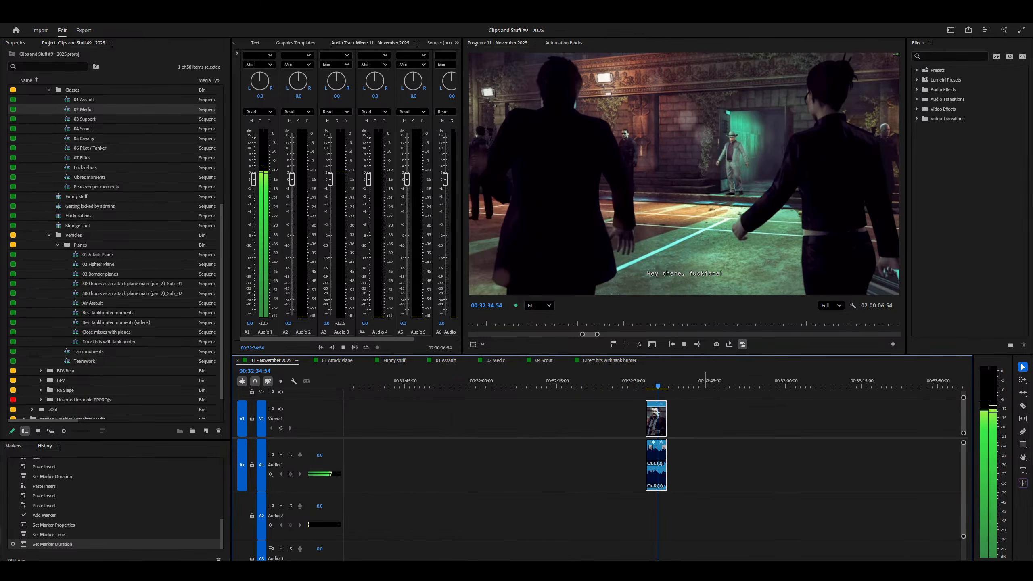
key("equal")
key("minus")
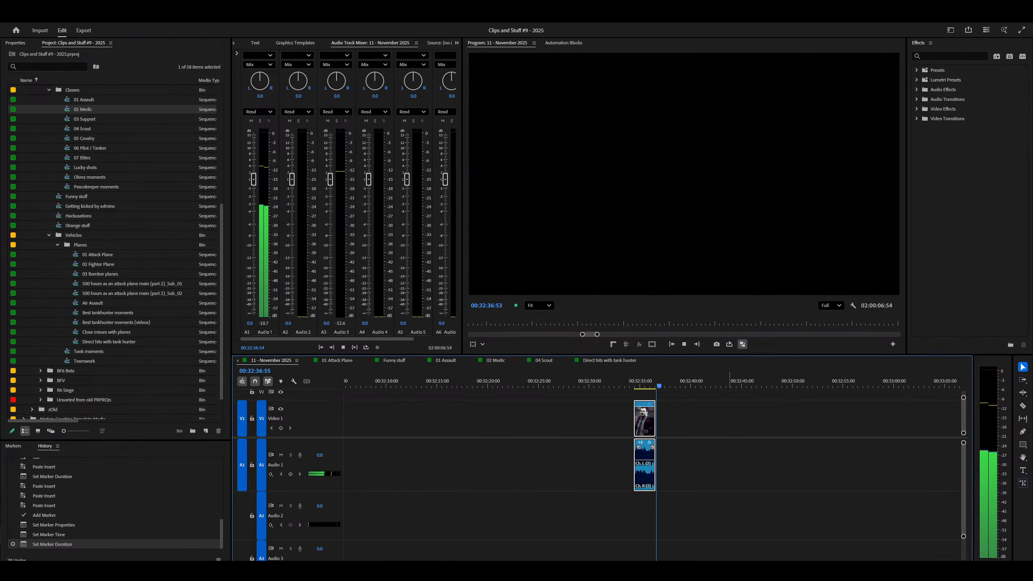
Ripple trim the large empty gap between the short clip and the following Replay clips.
key("minus")
left_click(744, 380)
key("w")
key("minus")
key("minus")
key("space")
key("minus")
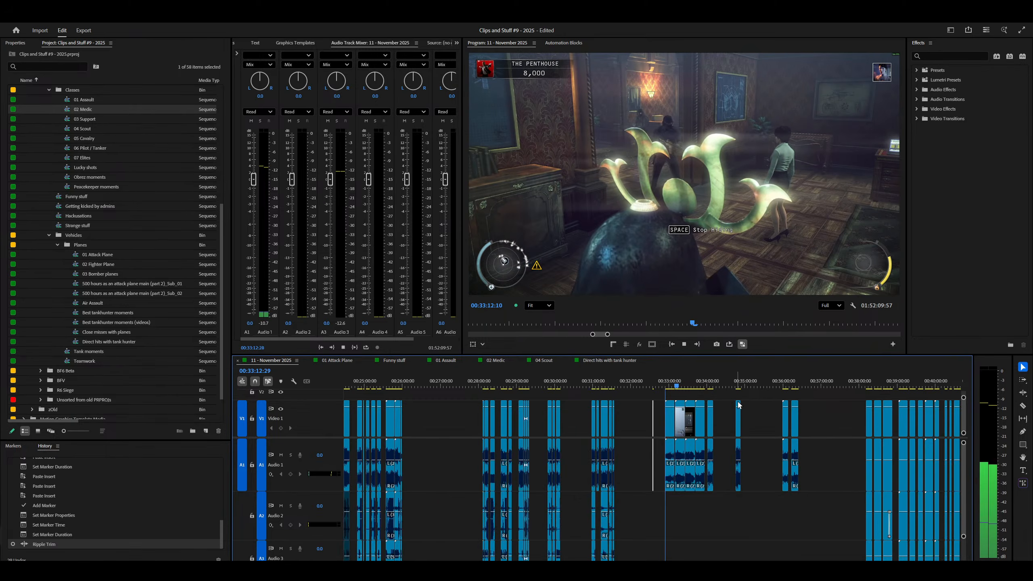
Scrub through the Hitman Replay clips between about 00:33 and 00:37 to check what they contain.
key("equal")
key("equal")
right_click(719, 441)
right_click(790, 438)
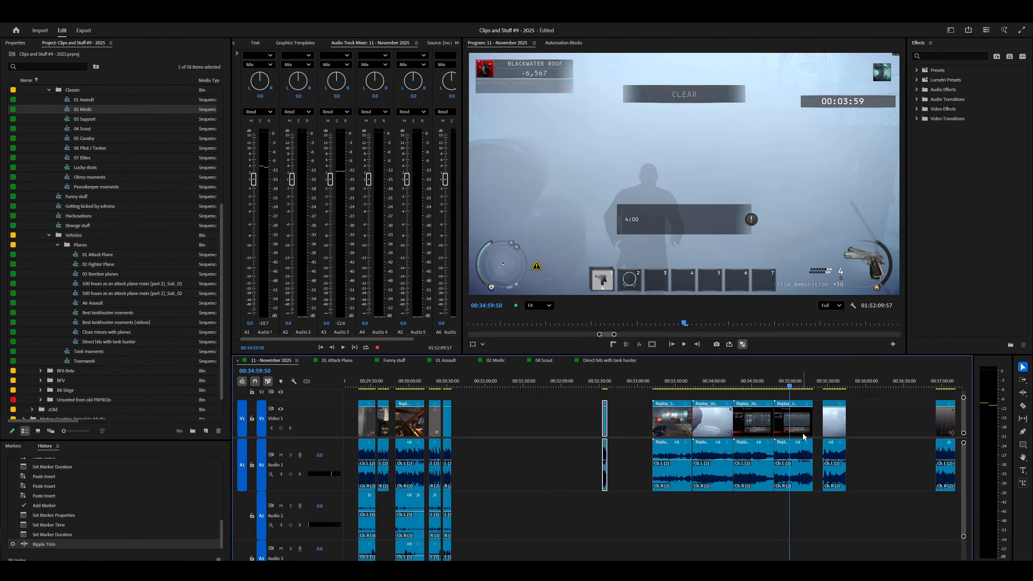
scroll(789, 440, "down", 1)
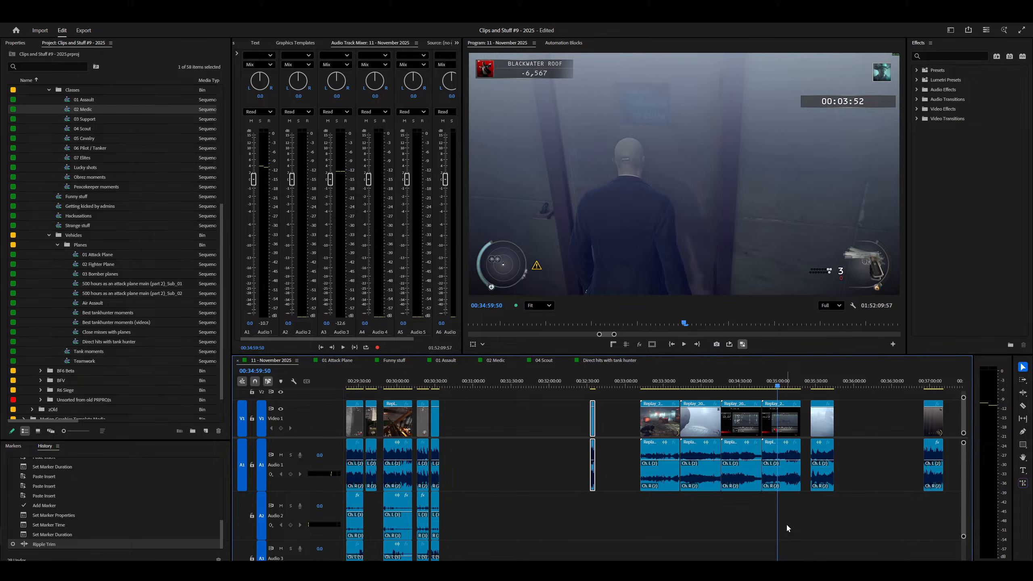
key("equal")
key("equal")
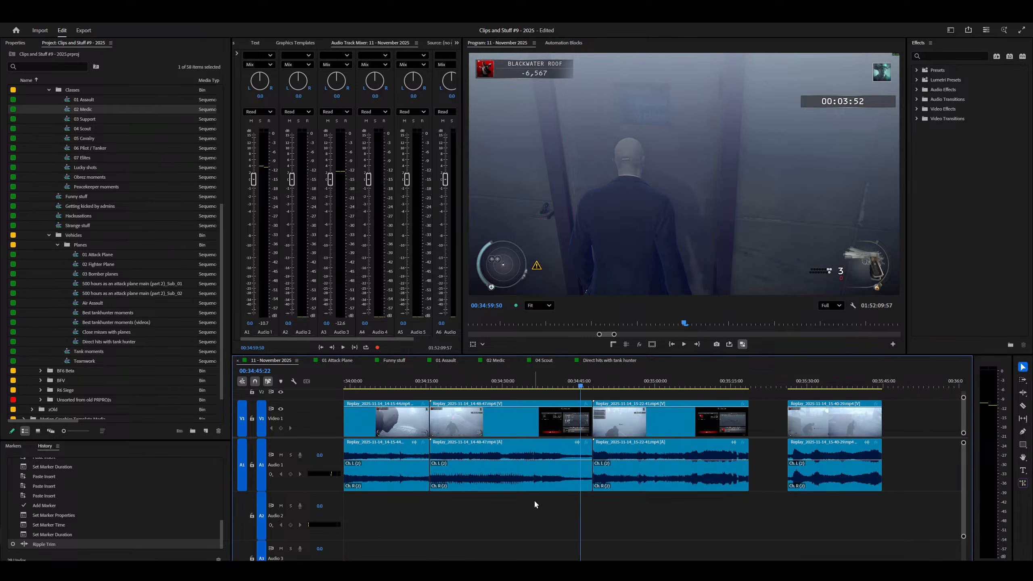
right_click(483, 484)
left_click_drag(482, 484, 831, 484)
key("minus")
right_click(618, 447)
key("minus")
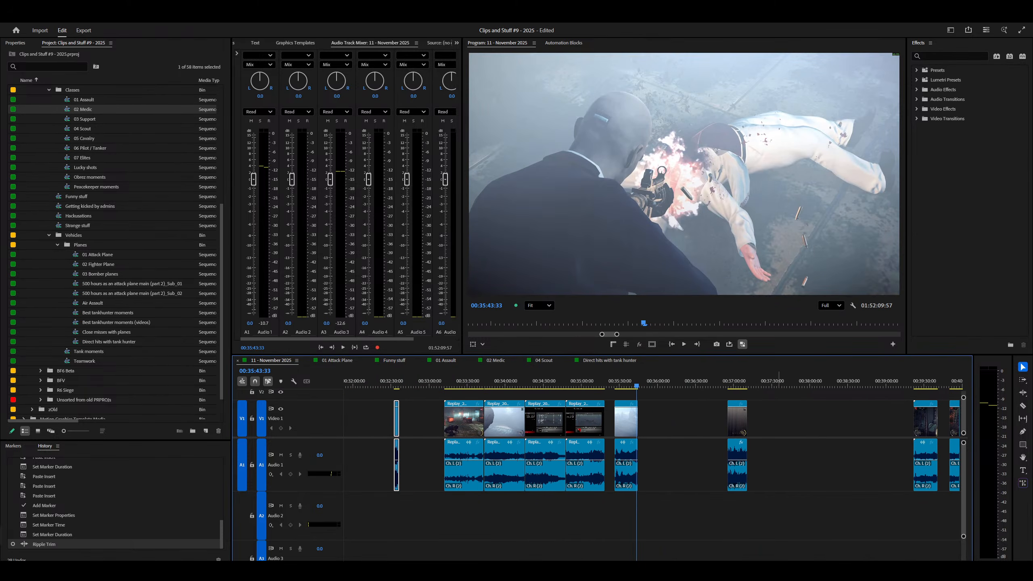
right_click(715, 414)
right_click(738, 415)
key("equal")
key("minus")
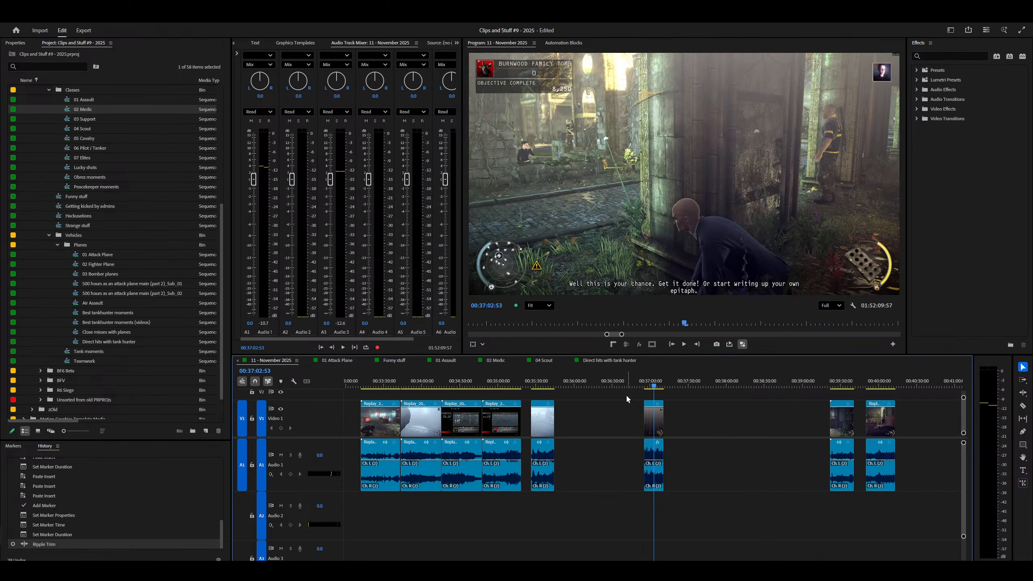
Ripple trim the empty gaps before and after the clip at about 00:37:02.
right_click(574, 409)
key("w")
left_click_drag(695, 408, 629, 429)
key("w")
Scrub through the regrouped Hitman clips and the gap after them to review the footage.
right_click(673, 415)
key("minus")
left_click_drag(715, 406, 798, 417)
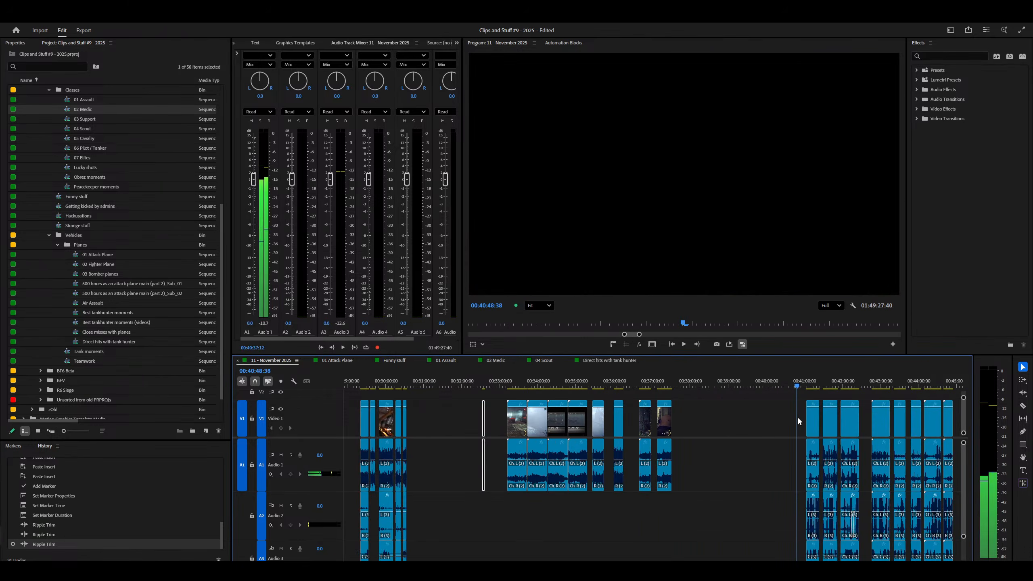
right_click(564, 426)
key("equal")
key("equal")
left_click_drag(569, 427, 860, 499)
key("minus")
scroll(829, 451, "up", 2)
key("equal")
key("minus")
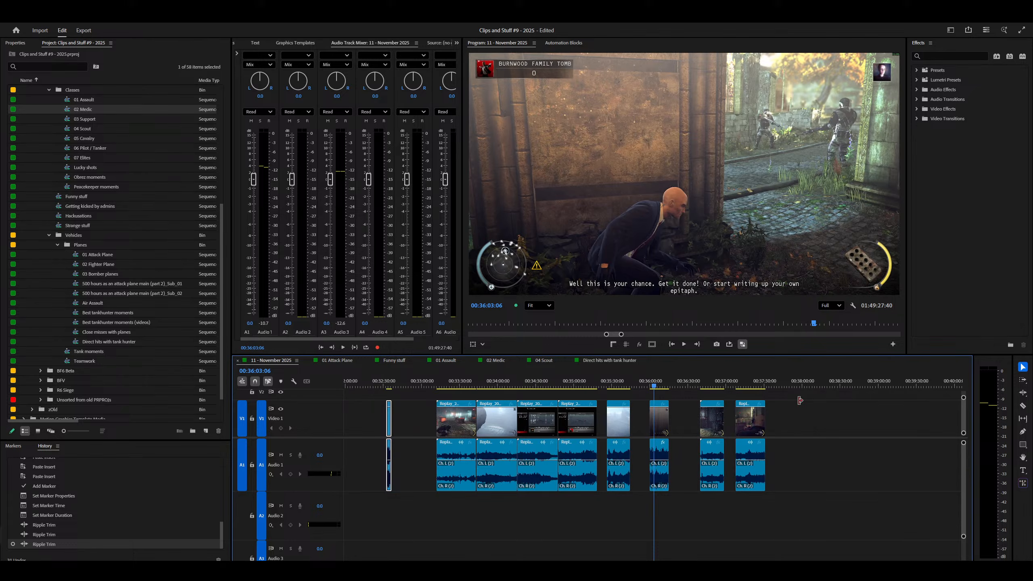
scroll(799, 400, "down", 1)
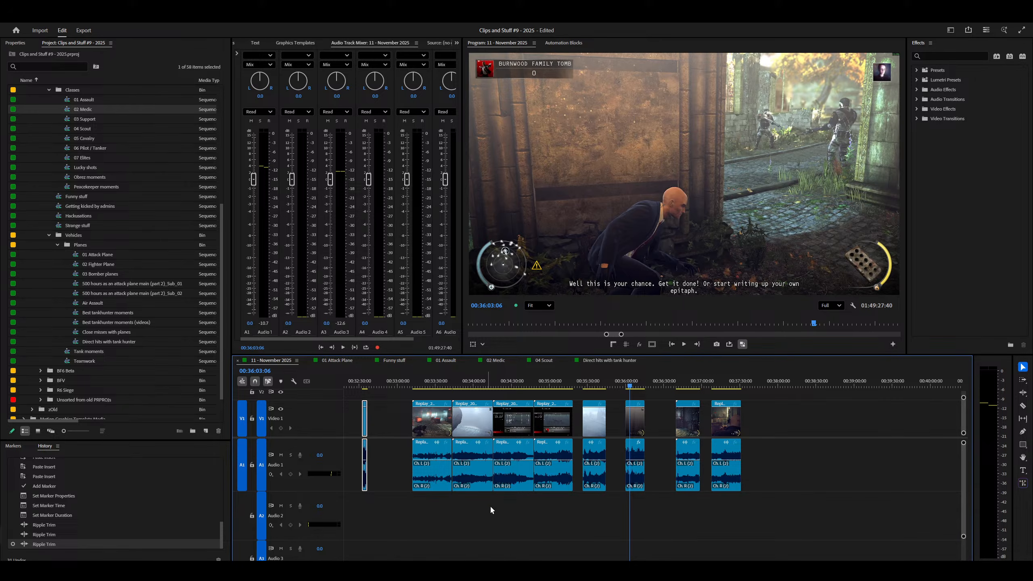
key("minus")
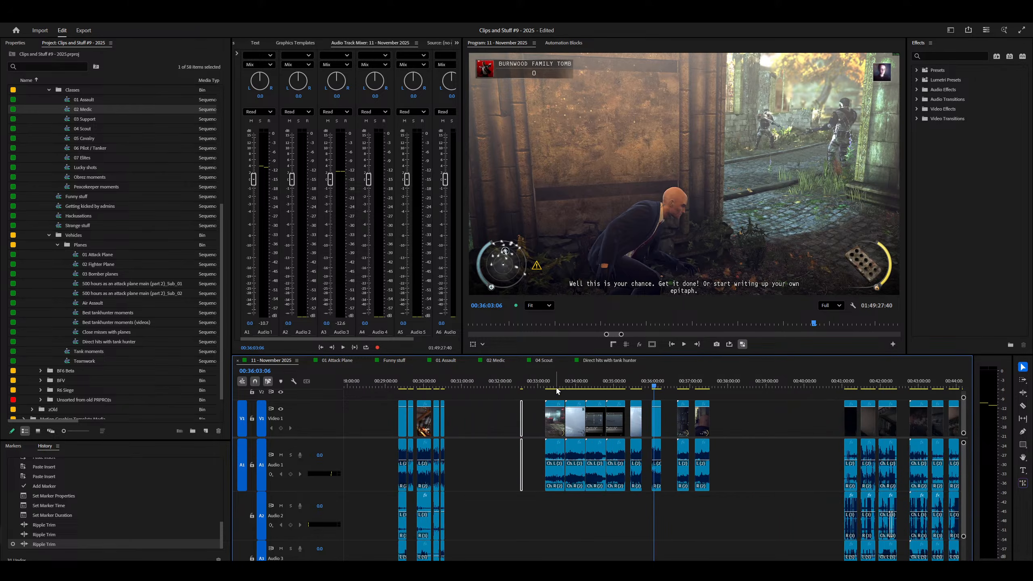
Ripple trim the remaining gap after the short clip so the first Replay clip starts at 00:32:45:20.
left_click_drag(538, 385, 529, 386)
key("w")
key("minus")
key("minus")
key("minus")
key("equal")
key("equal")
key("equal")
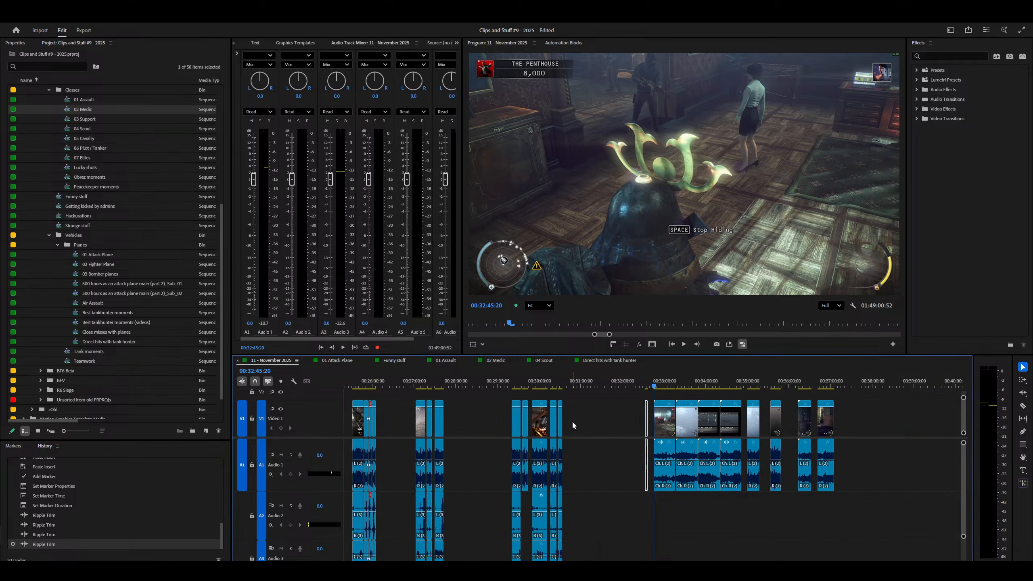
Add a red marker named Absolution clips - NEED SORTING at 00:32:45:20 and stretch it from the short clip before it to 00:37:04:34.
left_click(572, 426)
key("m")
key("m")
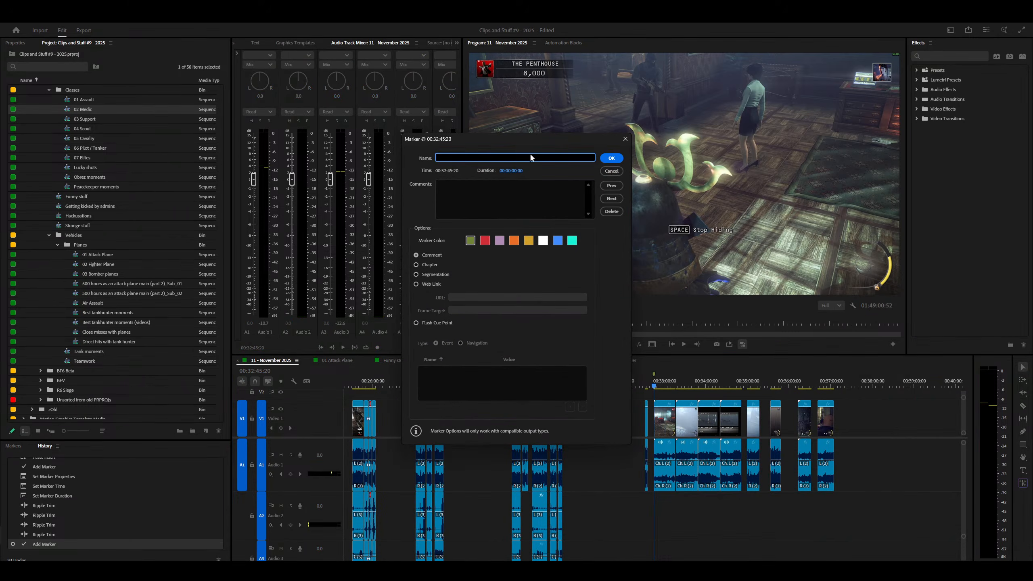
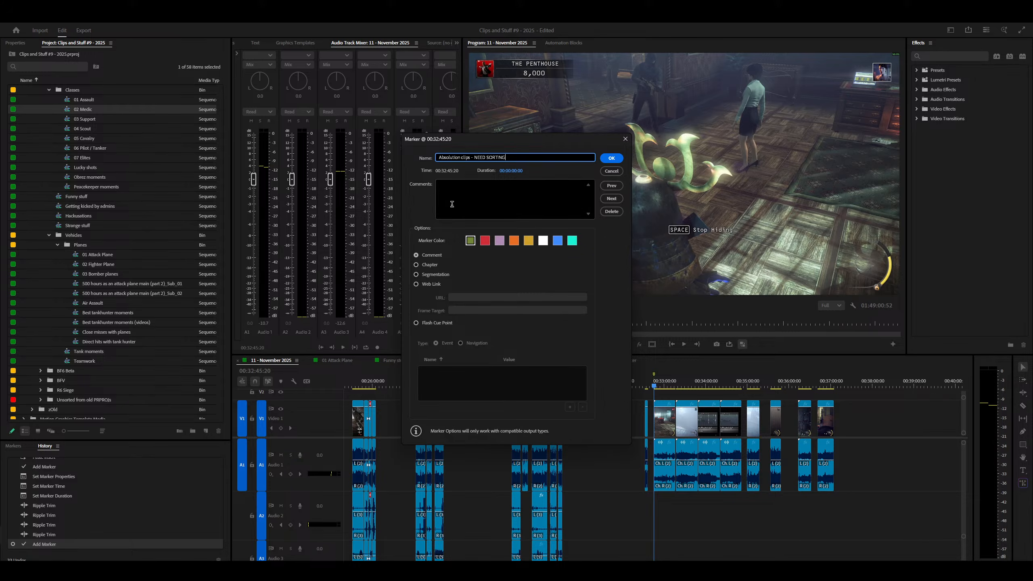
left_click(485, 240)
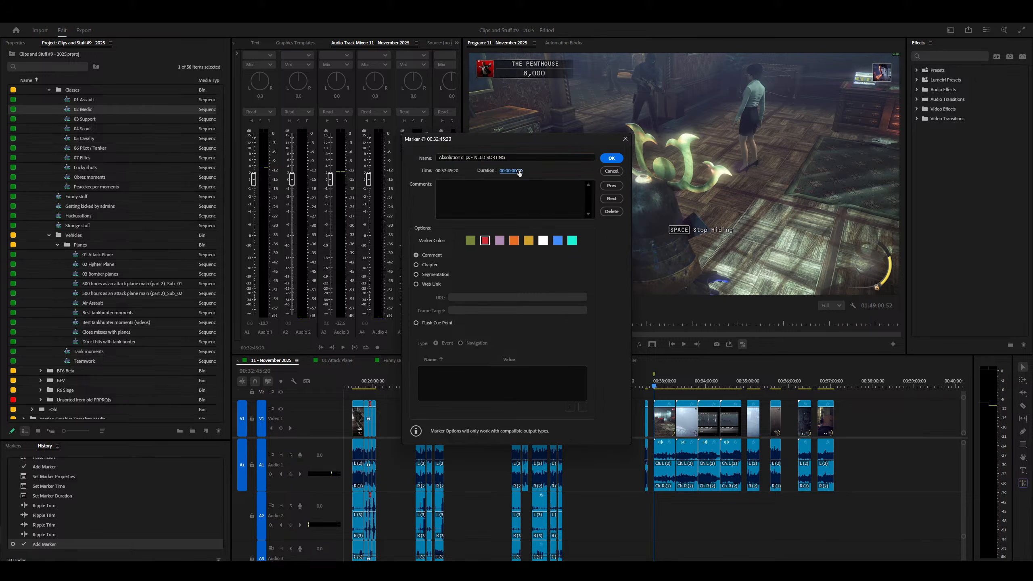
left_click(611, 158)
scroll(499, 389, "down", 5)
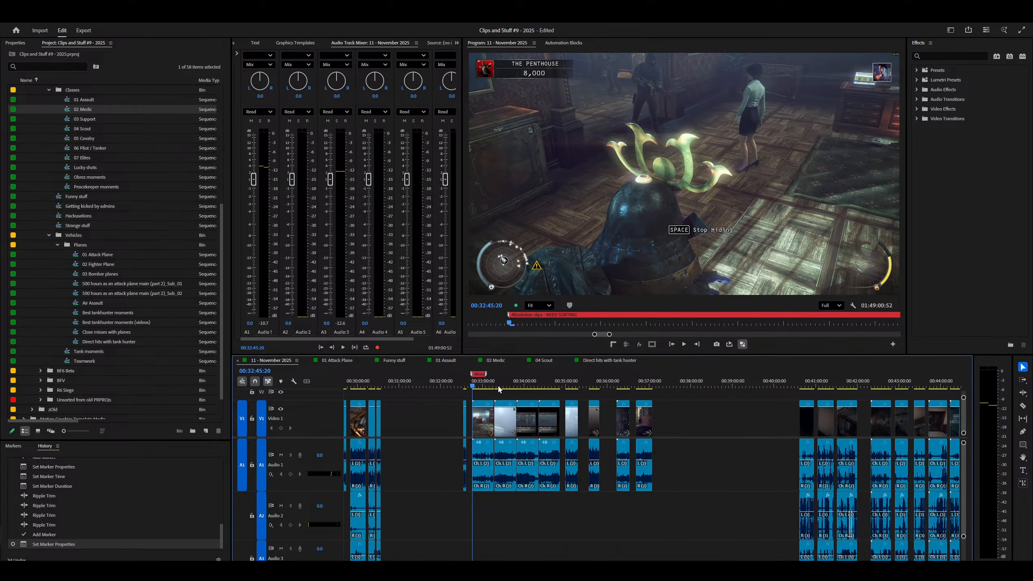
mouse_move(474, 375)
left_mouse_down()
mouse_move(457, 374)
mouse_move(699, 408)
mouse_move(653, 393)
left_mouse_up()
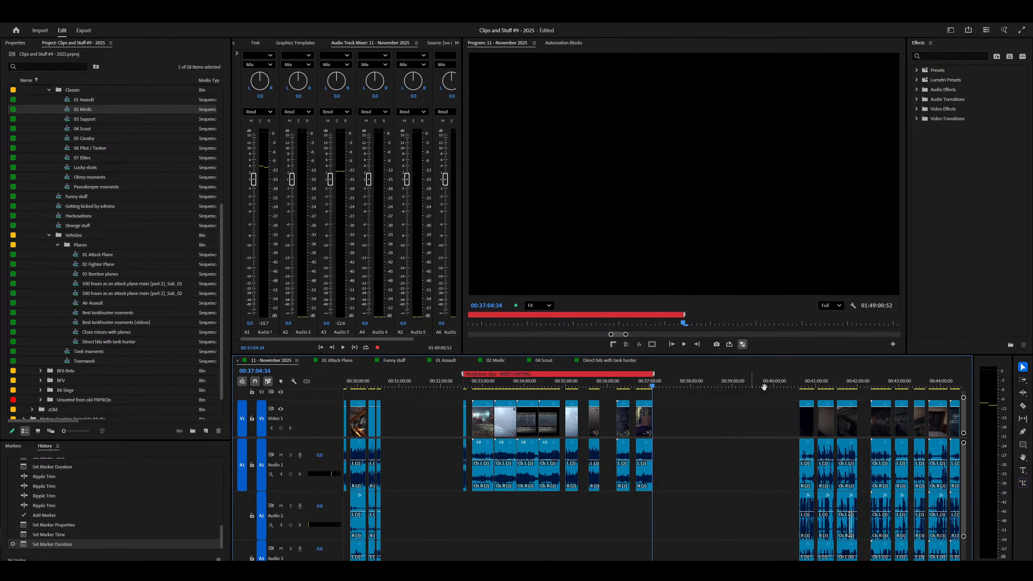
Scrub through the 2025-11-17 Replay clips from 00:40:36:12 to about 00:41:31 to review the footage.
key("Down")
scroll(812, 402, "down", 4)
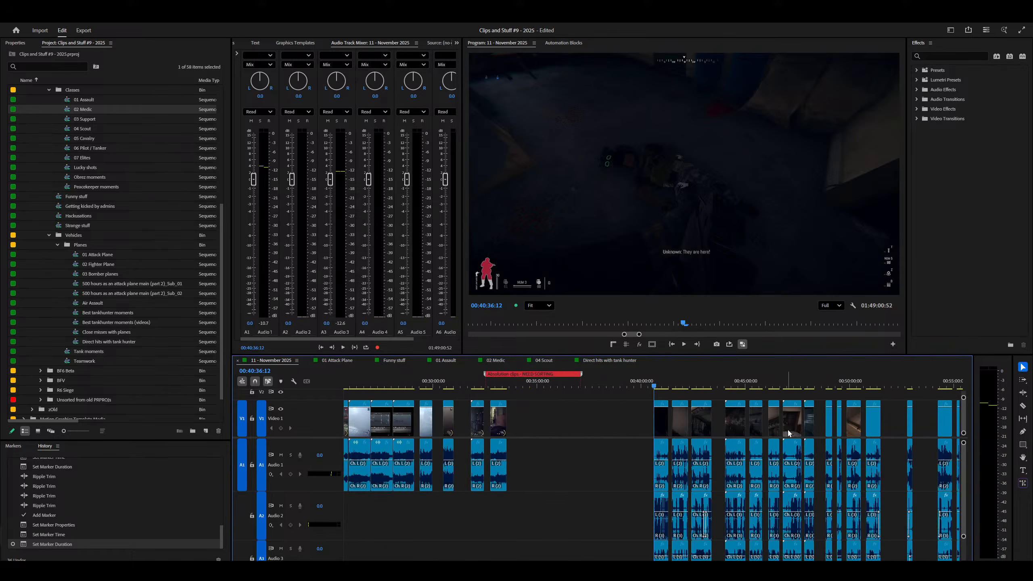
left_click(661, 425)
key("equal")
key("equal")
key("minus")
key("equal")
key("equal")
key("equal")
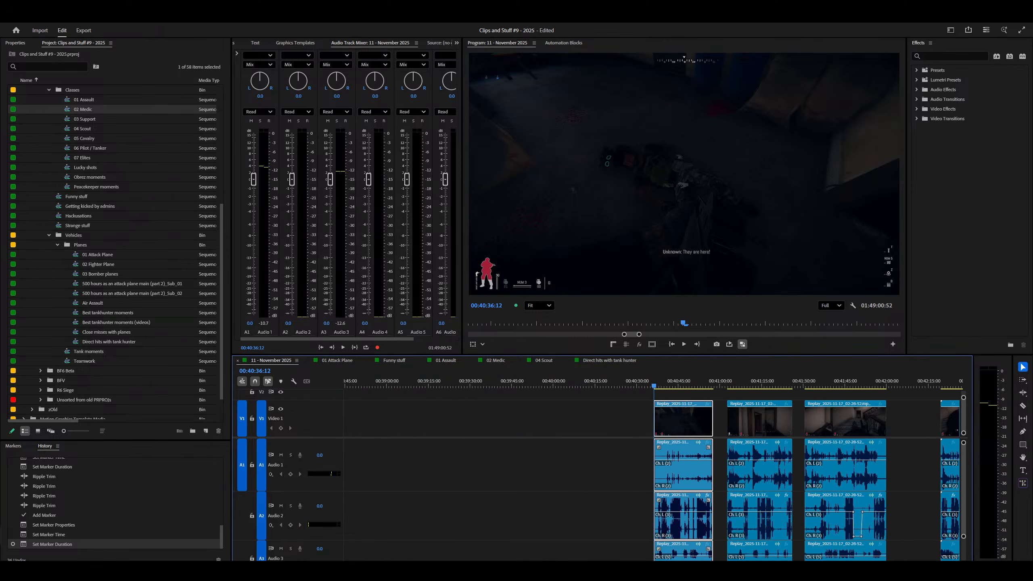
right_click(668, 410)
key("minus")
scroll(668, 410, "down", 1)
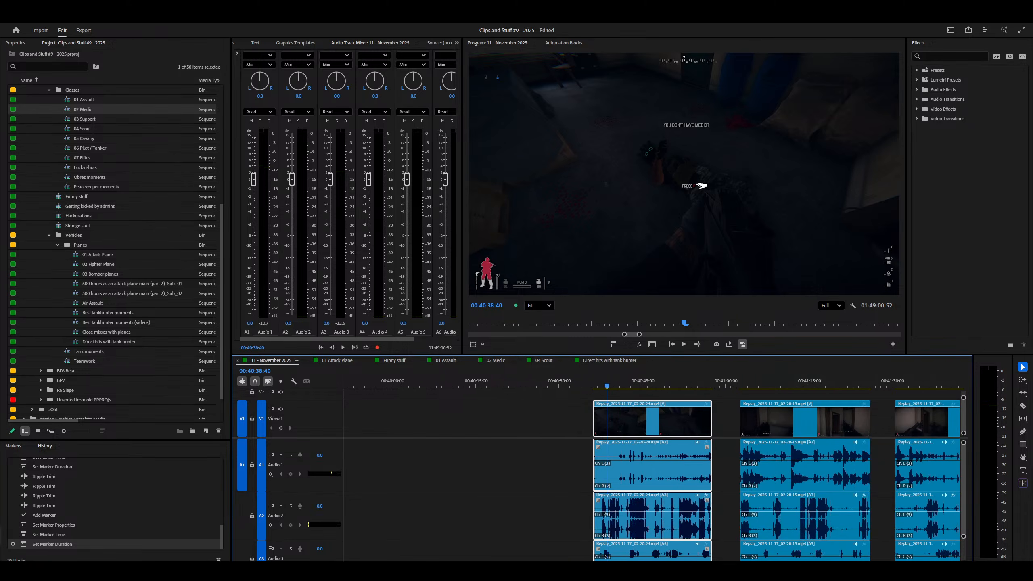
right_click(719, 410)
right_click(750, 410)
key("minus")
scroll(750, 410, "down", 3)
right_click(559, 414)
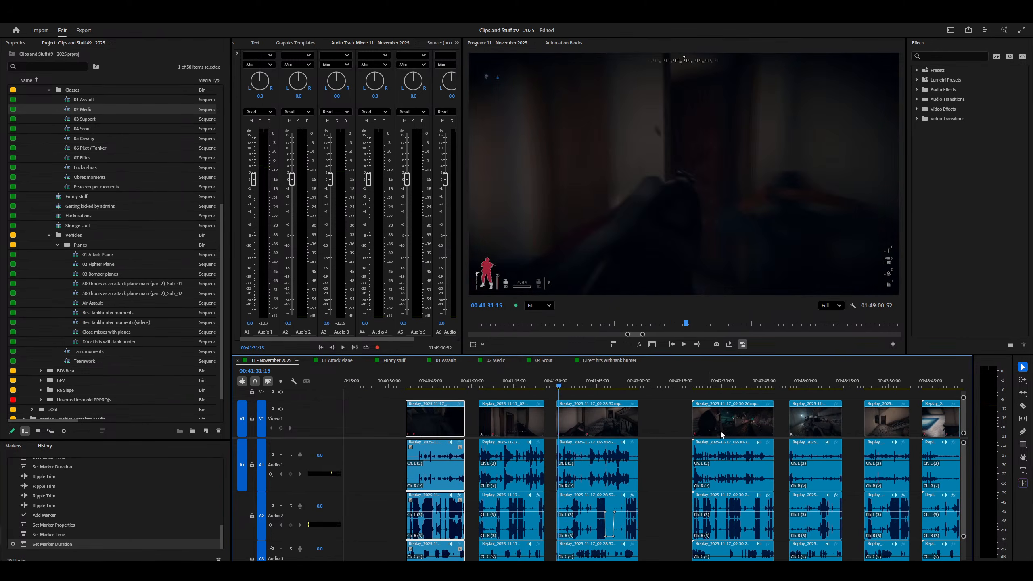
Scrub through the following Replay clips from about 00:42:52 to the short clip at 00:46:44 to review their footage.
right_click(784, 423)
scroll(784, 422, "down", 1)
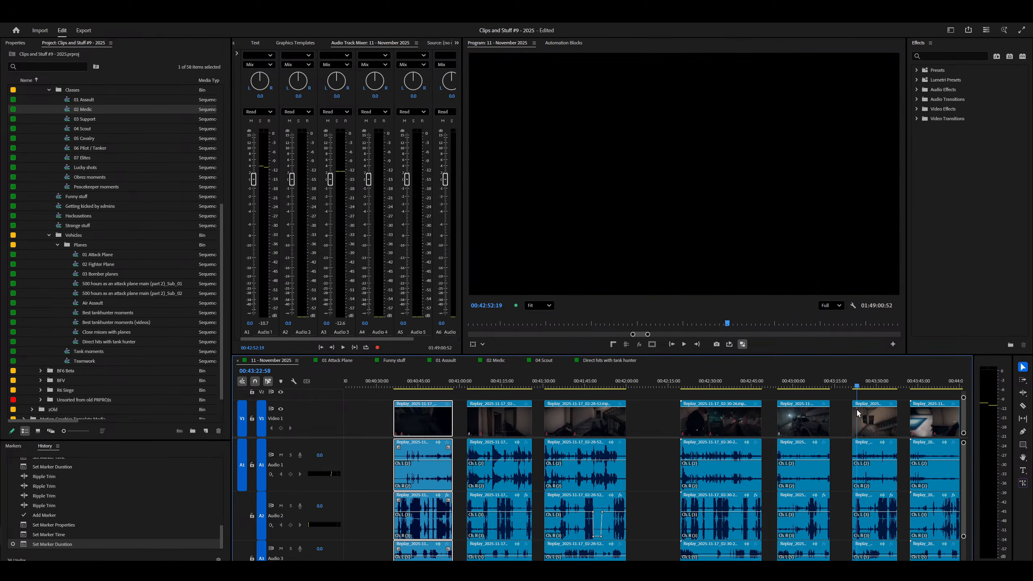
scroll(857, 410, "down", 1)
right_click(857, 410)
right_click(871, 408)
scroll(871, 408, "down", 6)
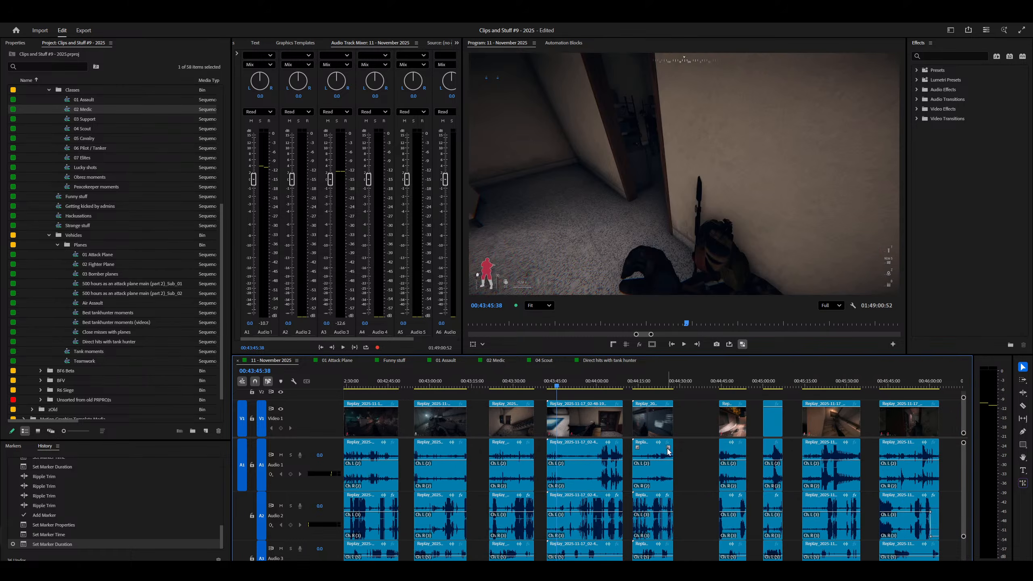
right_click(734, 419)
right_click(777, 427)
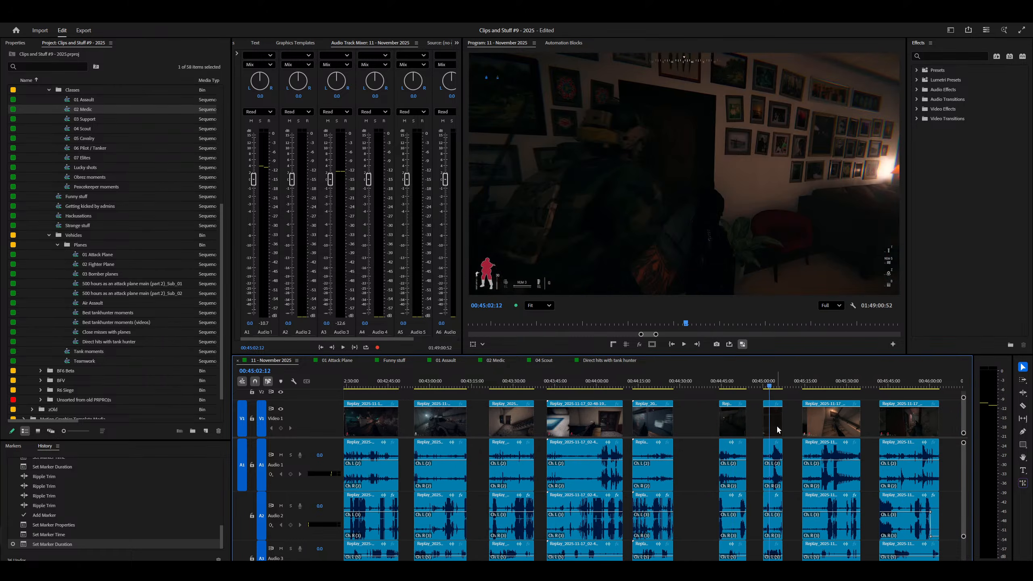
right_click(824, 428)
scroll(865, 446, "down", 5)
right_click(859, 418)
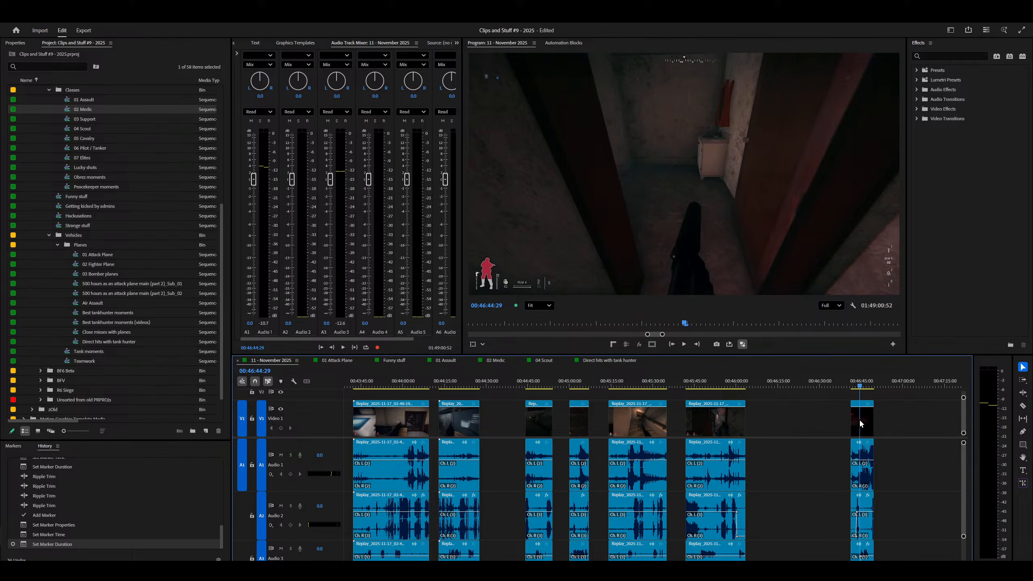
right_click(869, 419)
Ripple trim the empty gaps before and after the short clip at about 00:46:44.
right_click(794, 422)
key("w")
key("minus")
right_click(770, 417)
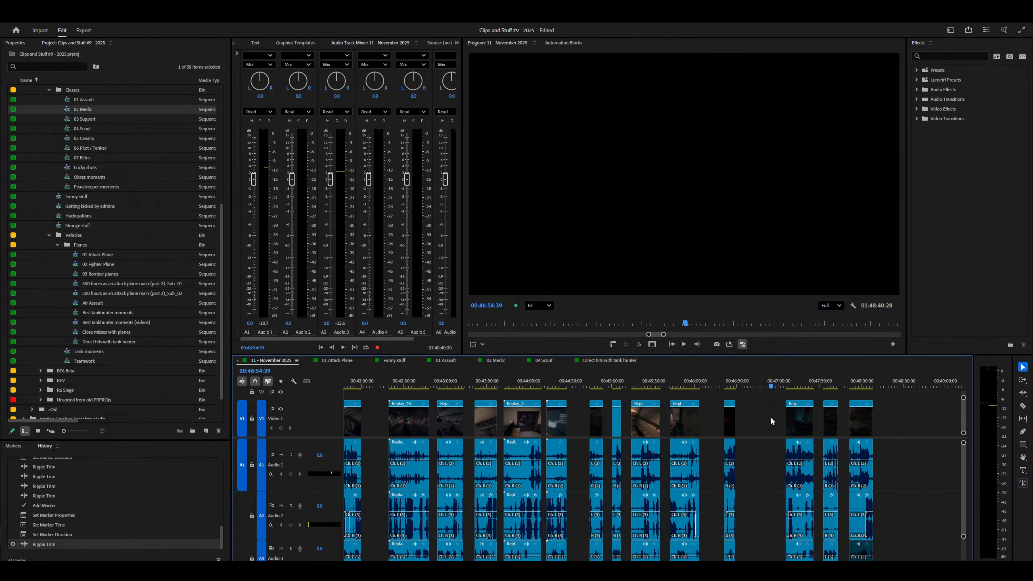
key("w")
Check the clip at 00:50:08 and ripple trim the gap before it so it starts at 00:48:56:59.
scroll(780, 421, "down", 4)
right_click(869, 417)
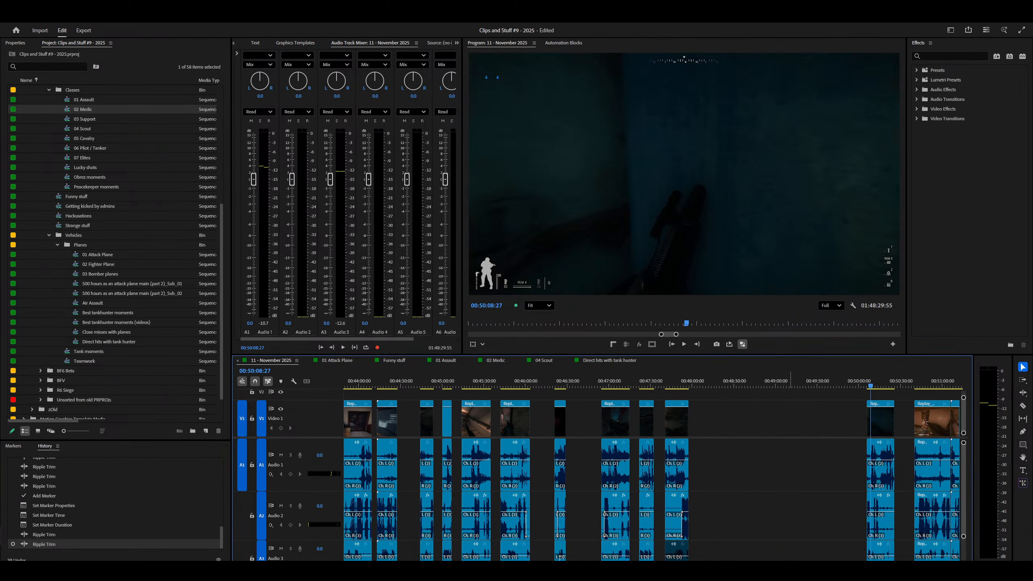
right_click(772, 421)
key("w")
Ripple trim the long empty gap before the clip group that starts at about 00:58:30.
scroll(813, 427, "down", 6)
key("minus")
key("minus")
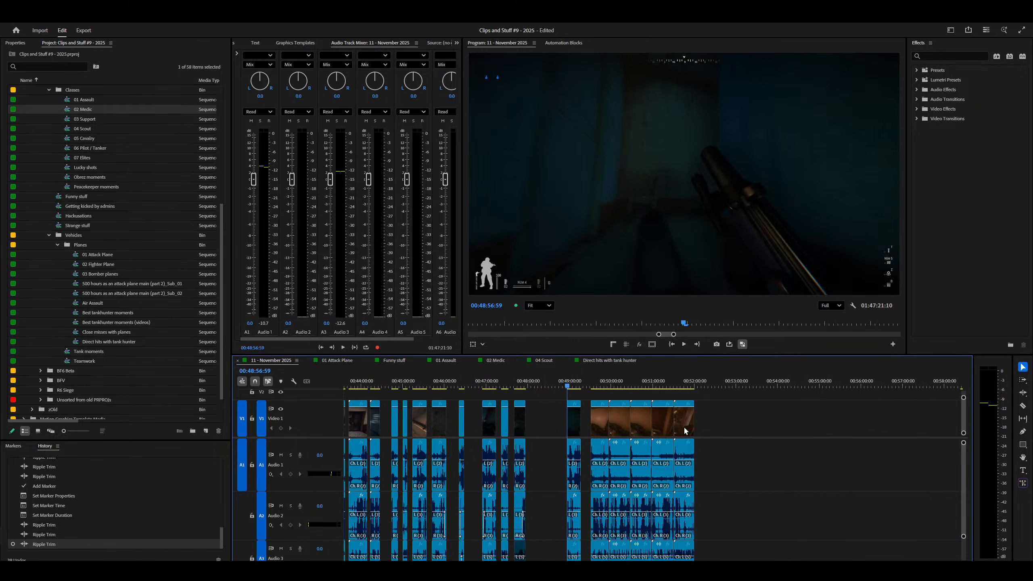
key("minus")
key("equal")
key("equal")
key("equal")
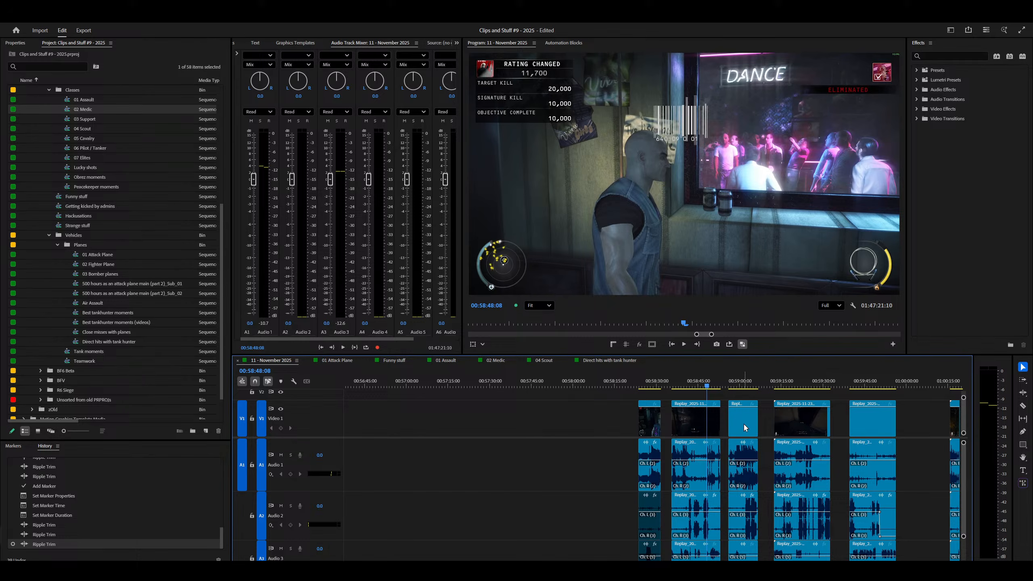
key("minus")
key("minus")
key("equal")
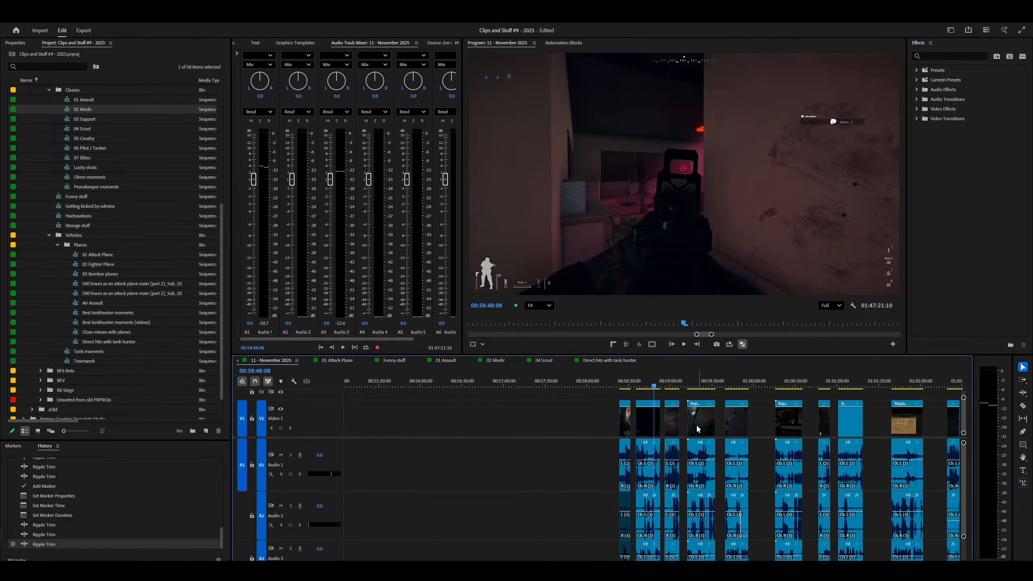
left_click(696, 385)
key("minus")
key("minus")
key("q")
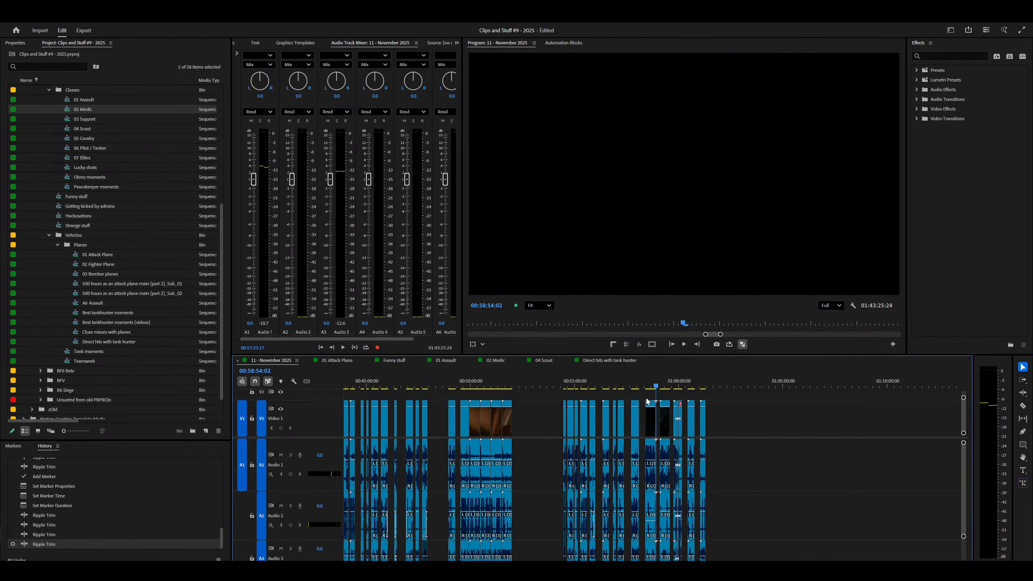
Scrub through the 2025-11-23 Replay clips from about 00:57:00 to 00:58:34 to review the footage.
key("minus")
key("minus")
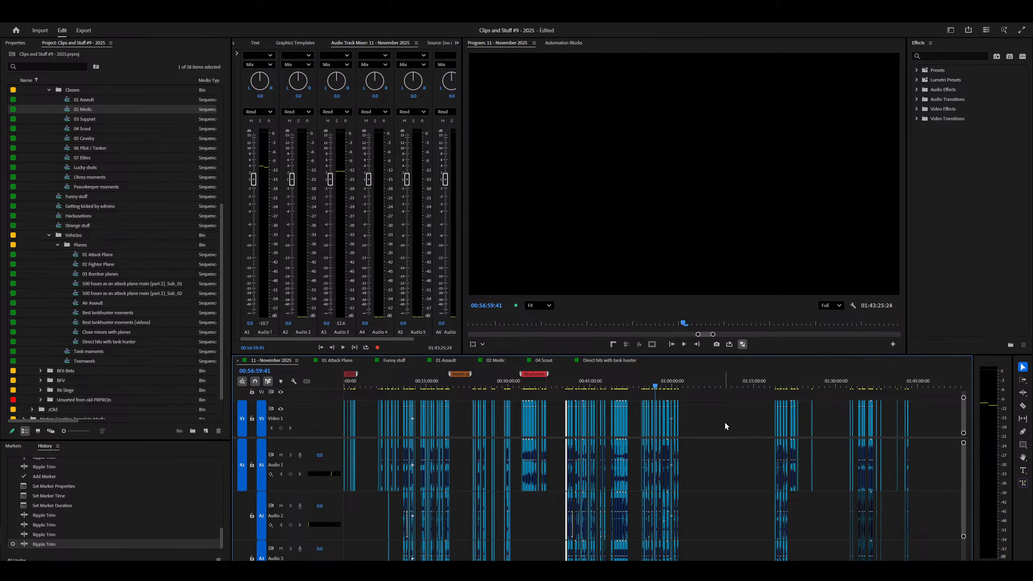
key("equal")
key("equal")
key("equal")
key("equal")
key("equal")
key("equal")
right_click(747, 447)
scroll(744, 446, "down", 2)
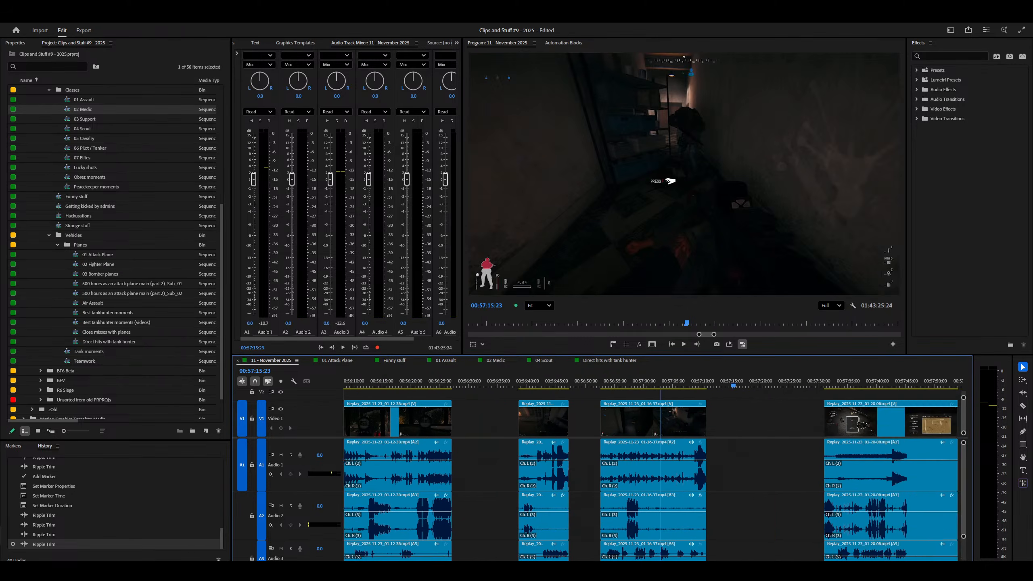
key("minus")
scroll(732, 442, "down", 3)
right_click(629, 420)
right_click(762, 426)
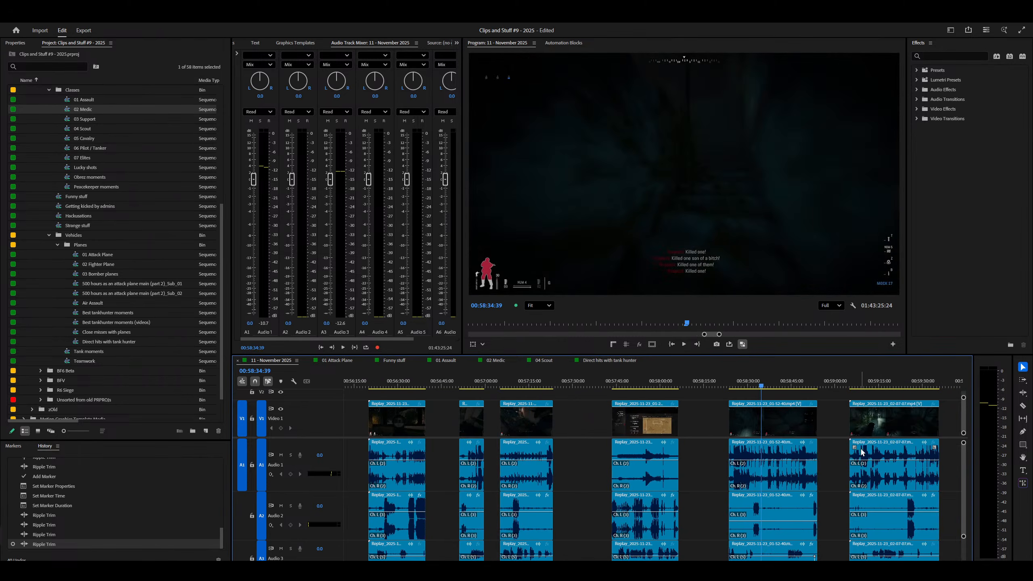
Scrub through the rest of the clip group from 00:59:07 to its last clip at about 01:01:06.
right_click(858, 450)
scroll(859, 450, "down", 4)
key("minus")
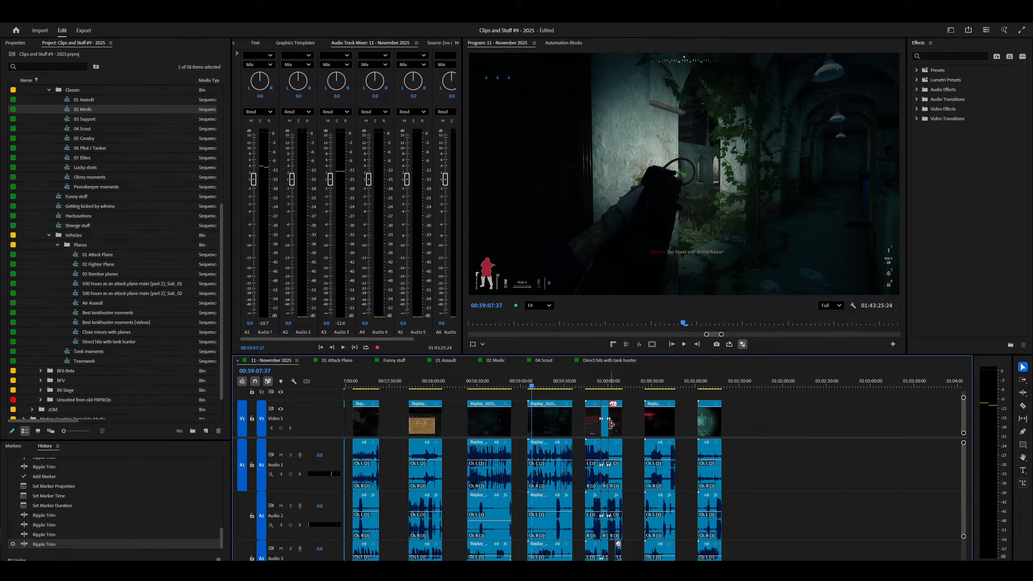
right_click(611, 423)
right_click(651, 422)
right_click(706, 433)
key("minus")
key("minus")
key("minus")
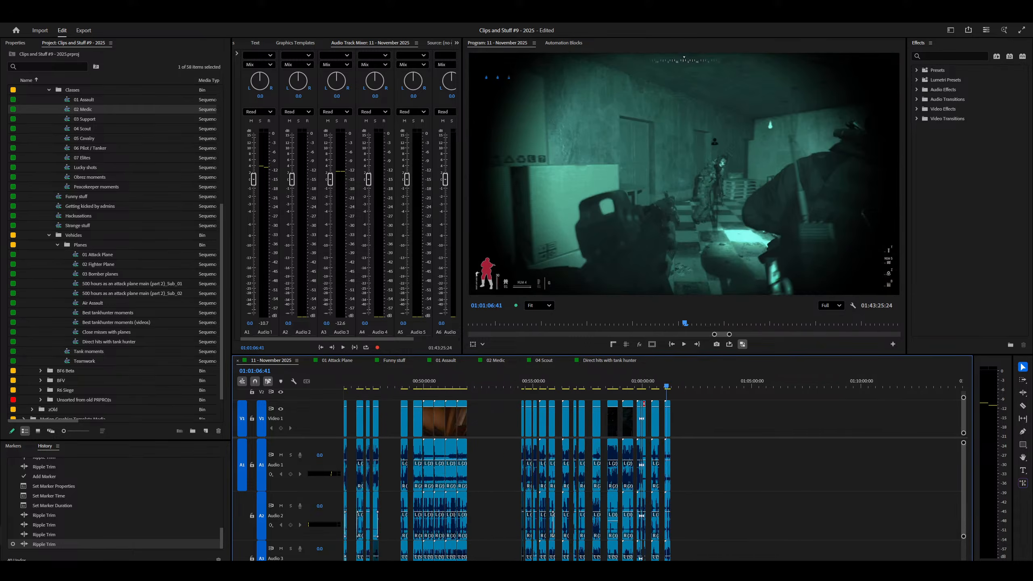
Ripple trim the long gap before the clip at 01:18:56:57 so that clip starts at 01:03:49:47.
right_click(856, 420)
key("equal")
key("equal")
key("equal")
key("equal")
key("equal")
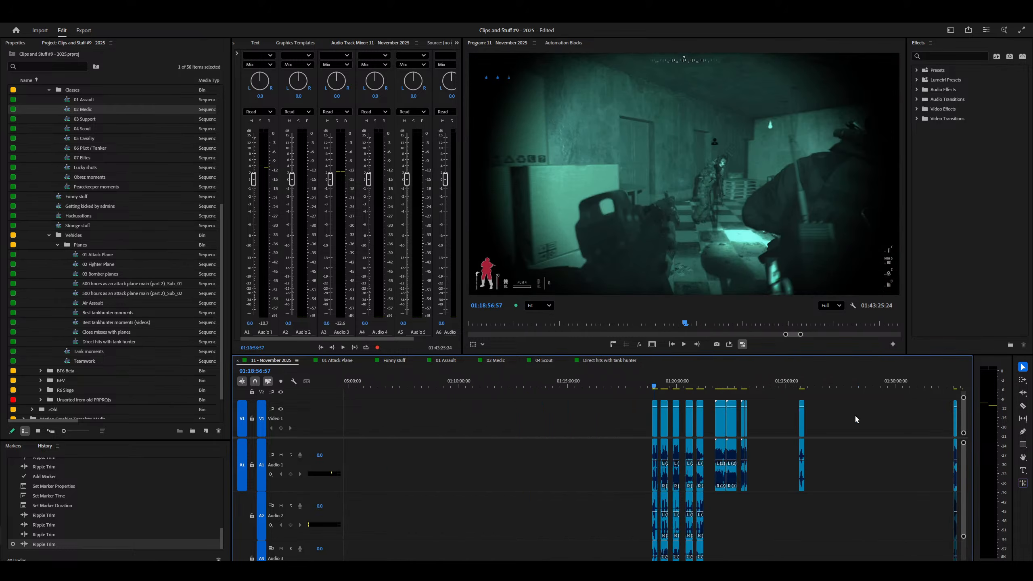
key("minus")
key("minus")
key("minus")
key("minus")
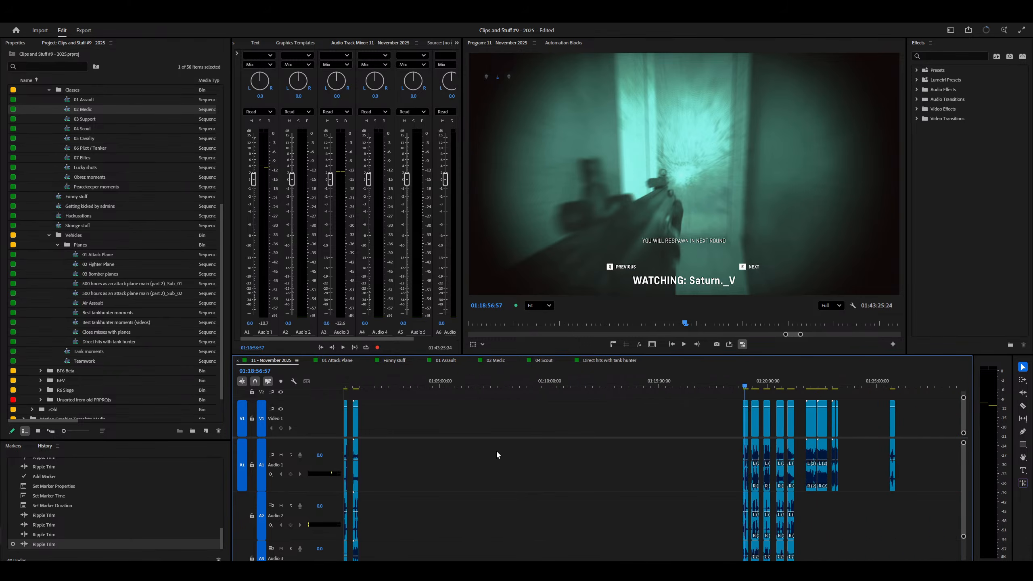
right_click(414, 432)
key("equal")
key("equal")
key("equal")
key("equal")
key("equal")
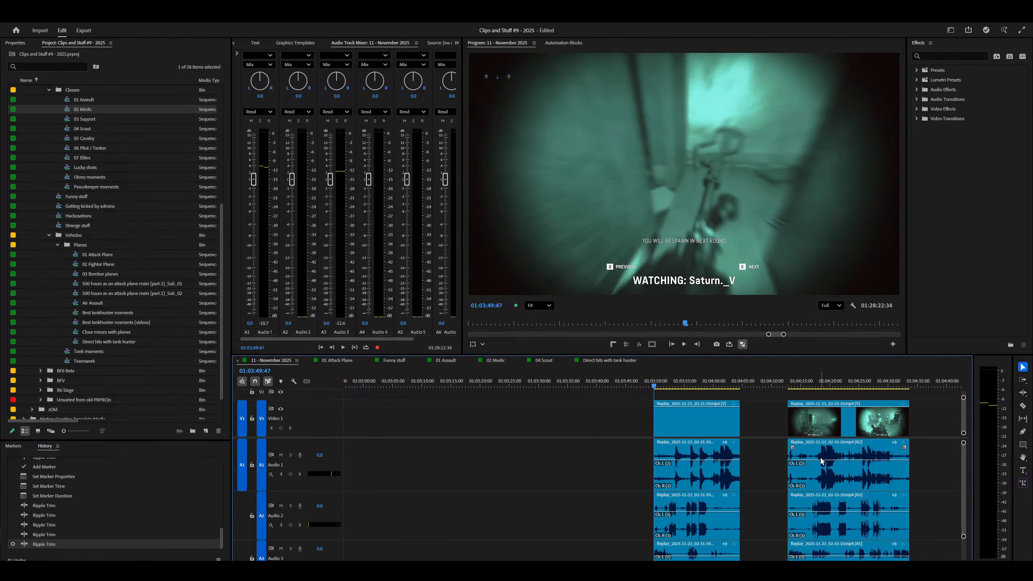
Scrub through the clips after 01:03:49:47 up to the Hitman clips at about 01:07:55 to review the footage.
scroll(735, 443, "down", 5)
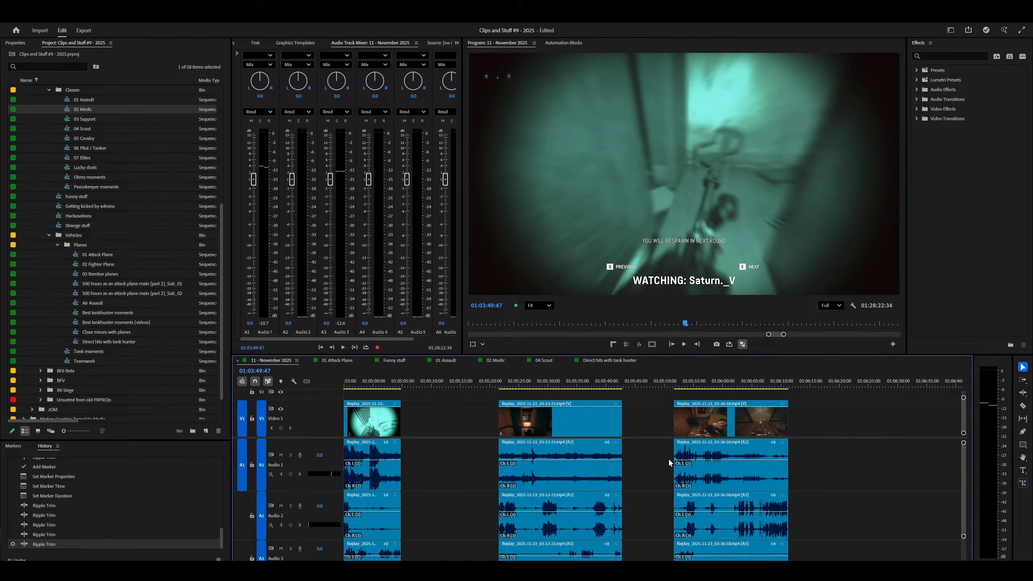
right_click(570, 440)
right_click(742, 438)
key("minus")
scroll(742, 439, "down", 1)
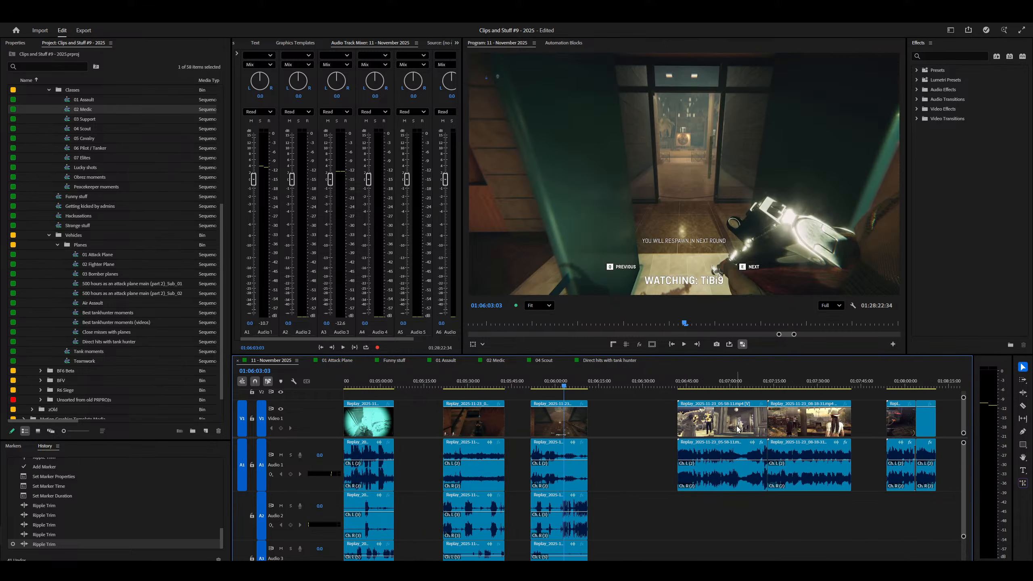
right_click(737, 437)
right_click(812, 434)
scroll(807, 433, "down", 3)
right_click(626, 437)
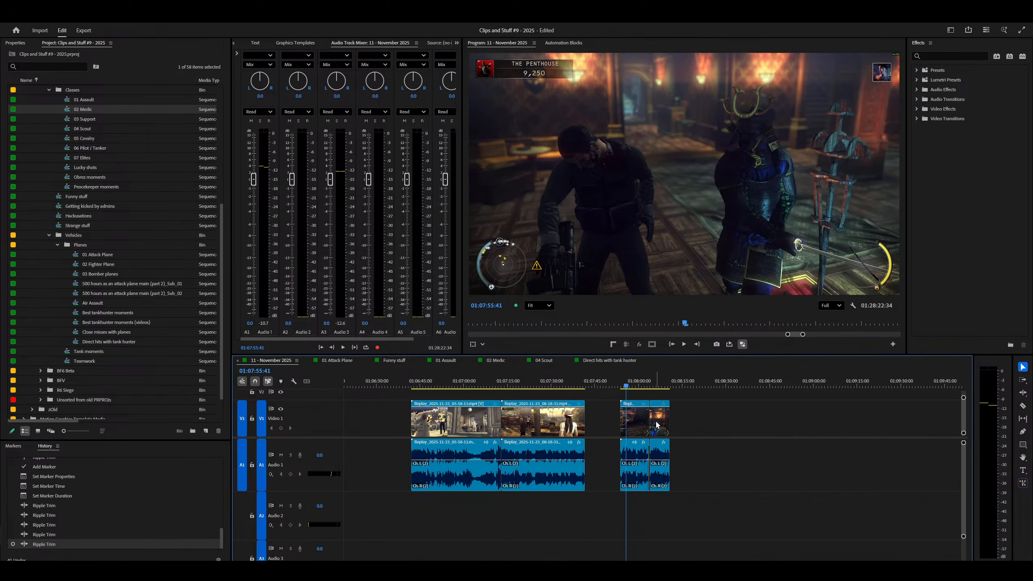
right_click(659, 421)
Ripple trim the empty gap between the last Hitman clips and the single clip at about 01:10:40.
key("minus")
key("minus")
right_click(753, 419)
key("minus")
key("minus")
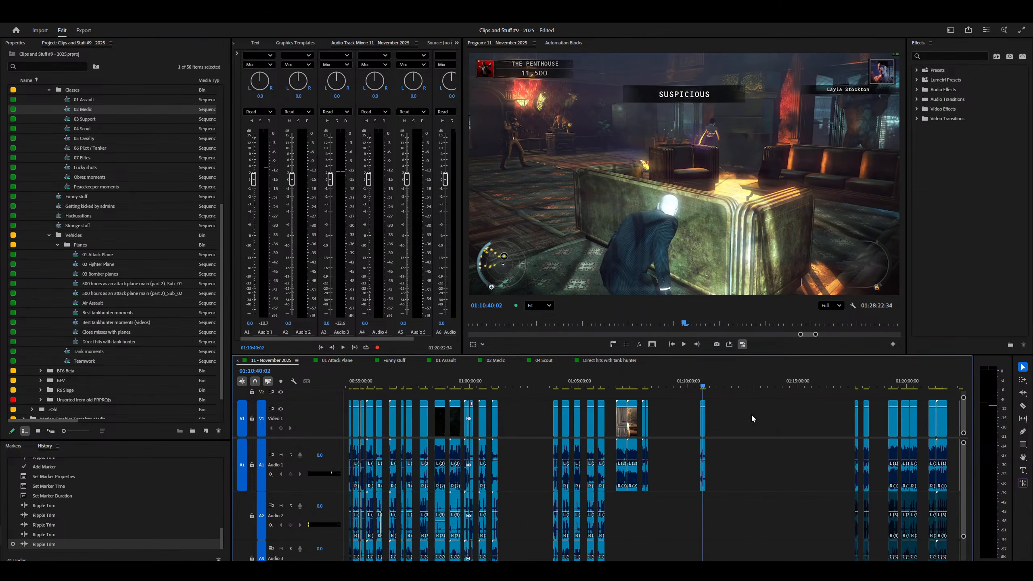
key("equal")
key("equal")
key("equal")
left_click(476, 382)
left_click_drag(477, 382, 494, 383)
key("w")
Scrub through the clips beyond 01:13:20, from the zombies clip at 01:16:01 to the tank clip at 01:18:15.
right_click(878, 415)
key("minus")
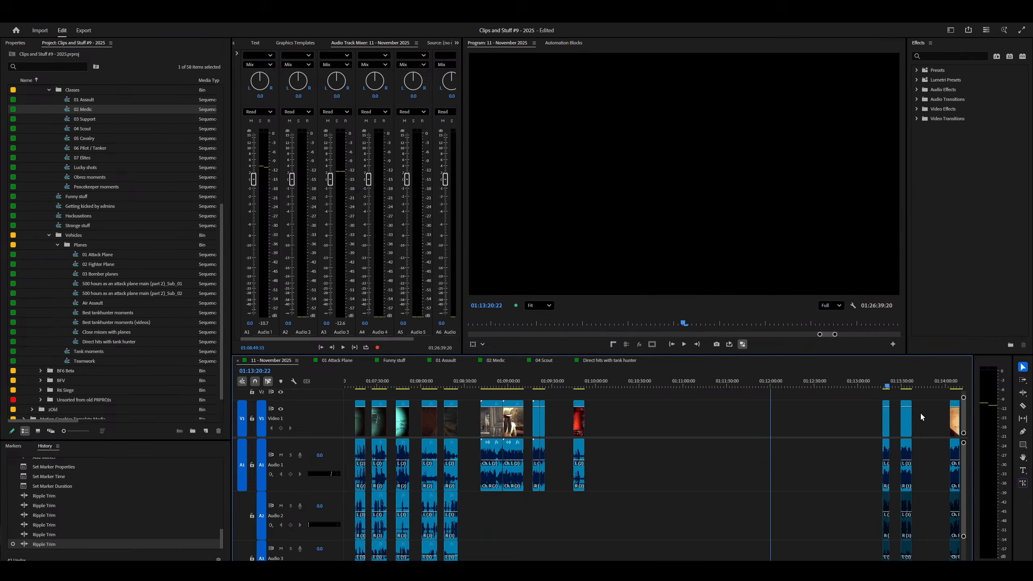
right_click(923, 417)
key("minus")
right_click(921, 419)
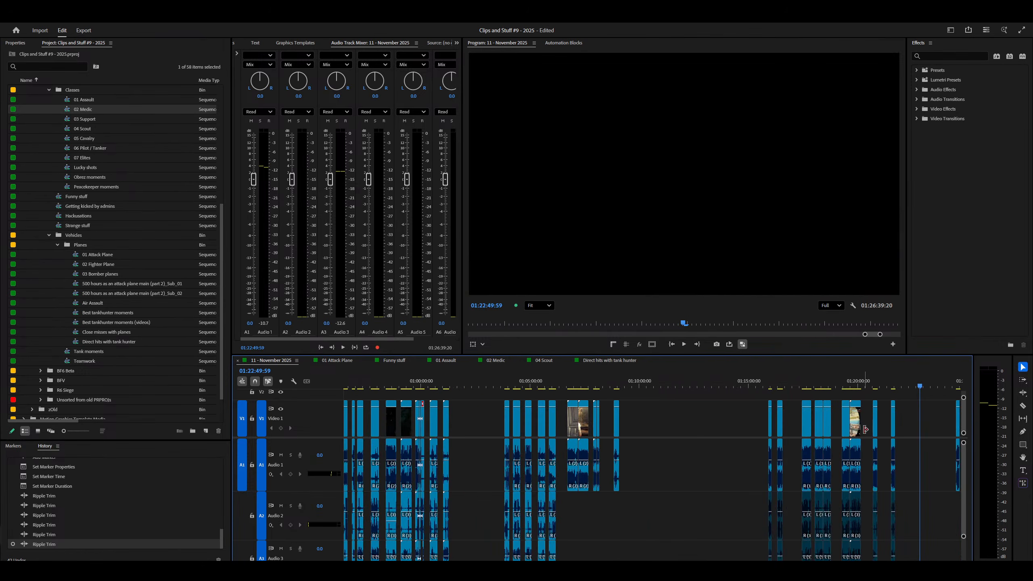
right_click(771, 413)
key("equal")
key("equal")
key("equal")
key("equal")
key("equal")
key("equal")
key("equal")
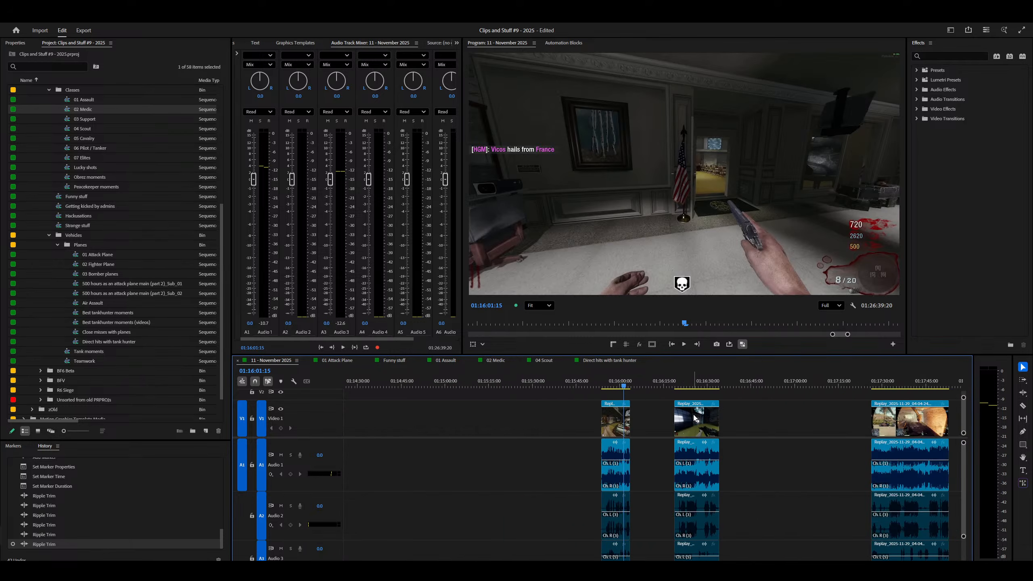
right_click(694, 417)
scroll(694, 418, "down", 4)
right_click(637, 421)
scroll(710, 426, "down", 1)
right_click(714, 428)
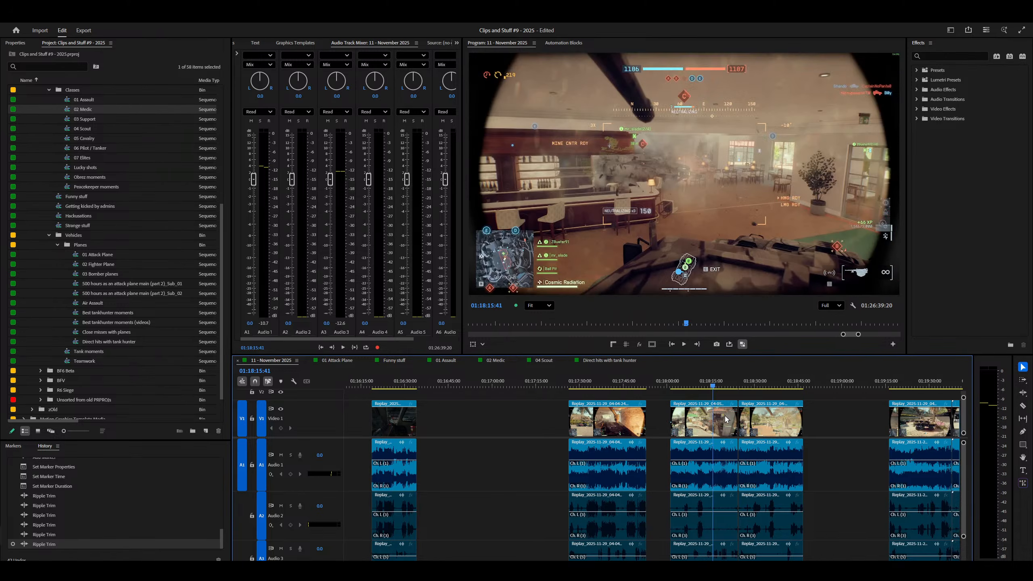
Examine the tank clips from 01:18:32 to 01:19:47 and the infantry clip at 01:20:43.
key("minus")
scroll(674, 434, "down", 5)
key("minus")
key("equal")
key("equal")
key("equal")
right_click(750, 435)
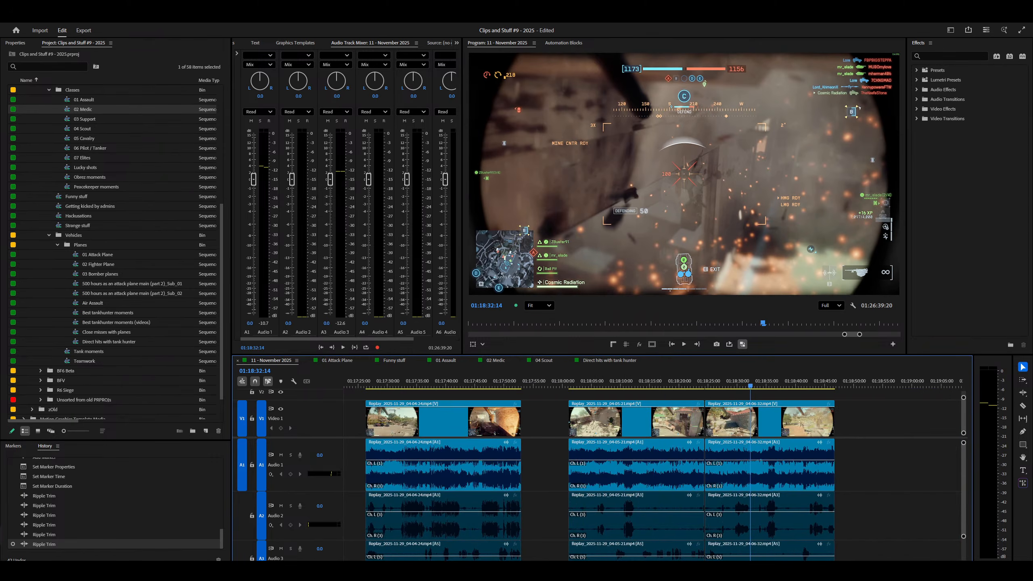
key("minus")
key("minus")
key("minus")
right_click(712, 417)
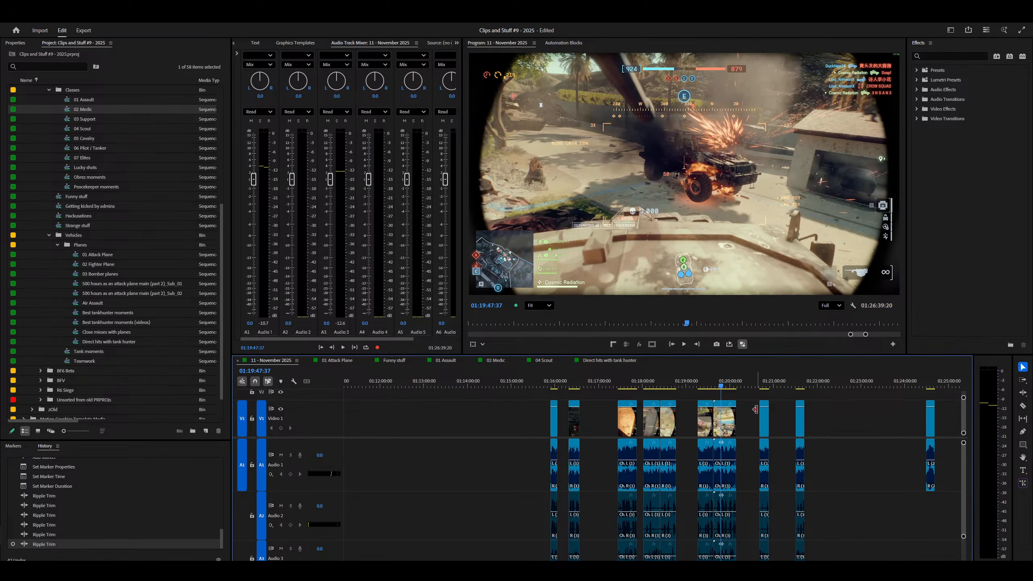
right_click(762, 411)
key("equal")
key("equal")
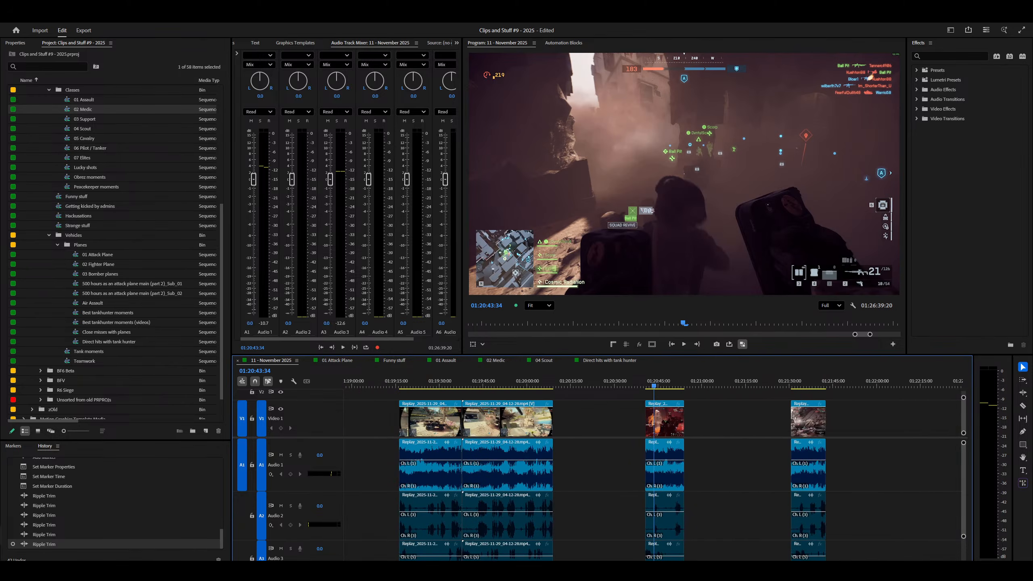
Scrub through the remaining clips, including the Hitman clip at 01:24:35, up to the end of the sequence.
right_click(798, 414)
scroll(765, 413, "down", 4)
key("minus")
right_click(878, 415)
scroll(869, 419, "down", 4)
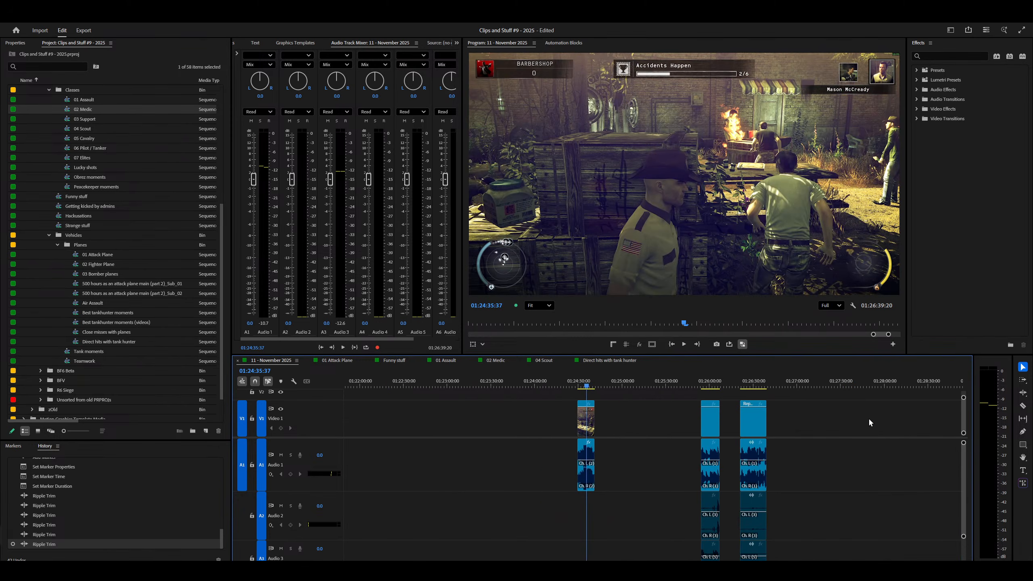
key("minus")
key("equal")
key("equal")
right_click(908, 418)
scroll(908, 418, "down", 4)
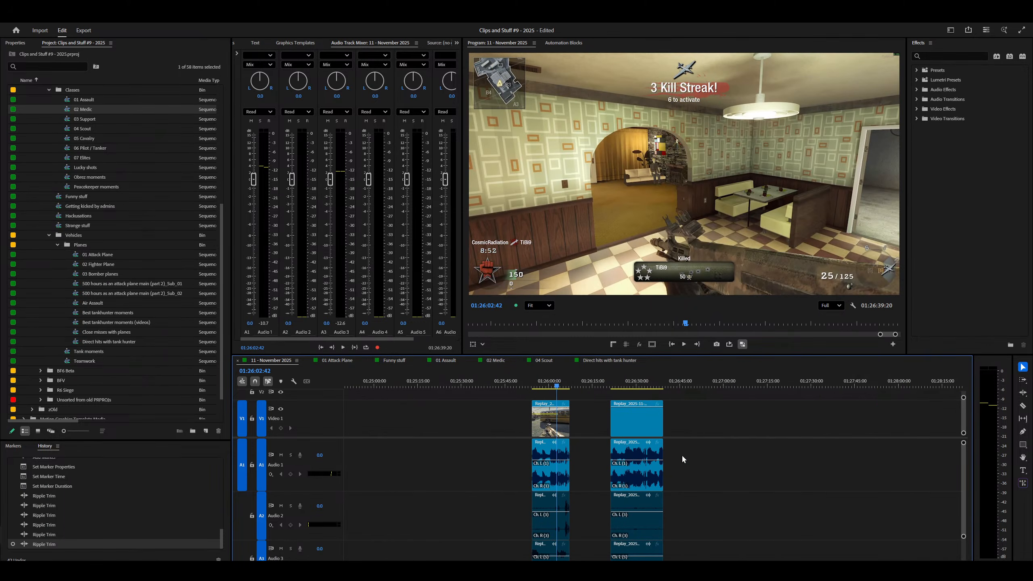
Return to the gap before the clip at about 00:40:36 and examine the clips from there to about 00:52:00.
right_click(634, 432)
key("minus")
key("minus")
key("minus")
key("minus")
scroll(634, 433, "up", 2)
key("minus")
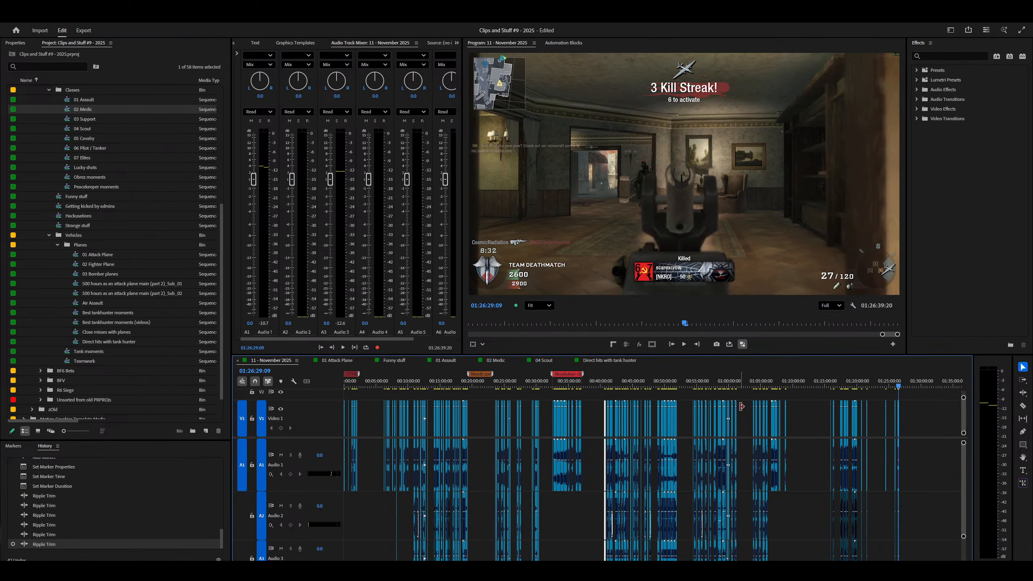
left_click(601, 383)
left_click(601, 416)
key("equal")
key("equal")
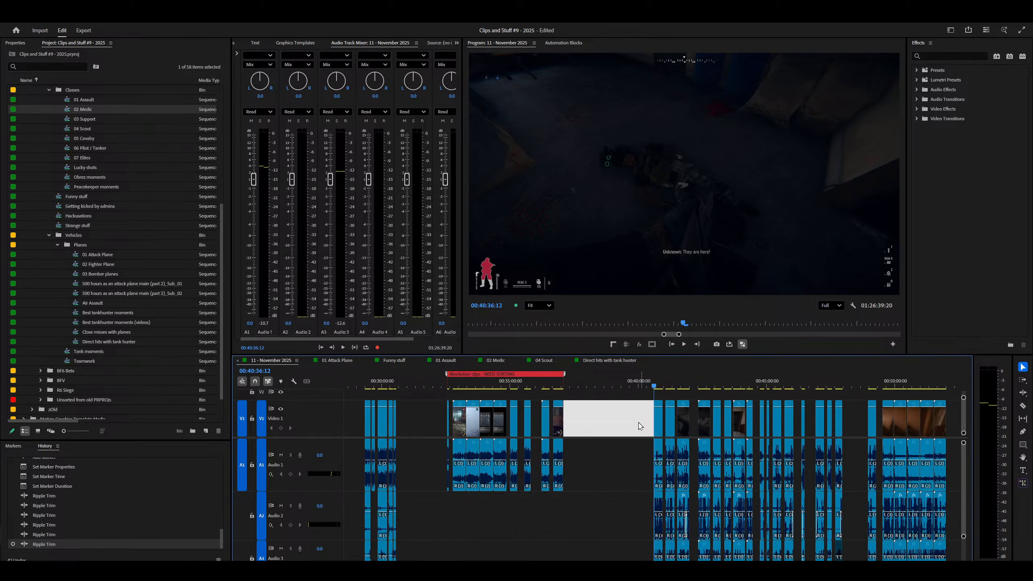
key("equal")
key("equal")
scroll(721, 432, "down", 5)
scroll(721, 434, "down", 5)
key("minus")
key("minus")
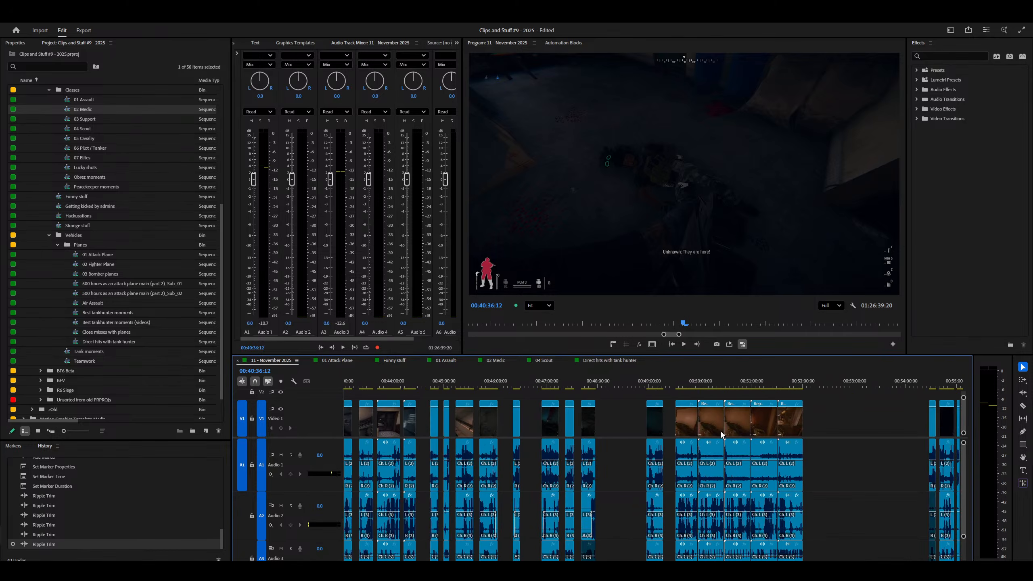
Preview the dark indoor clip at about 00:47:41 and examine the neighbouring clips between 00:40:45 and 00:51:30.
left_click(618, 383)
key("equal")
key("equal")
key("equal")
scroll(545, 476, "up", 10)
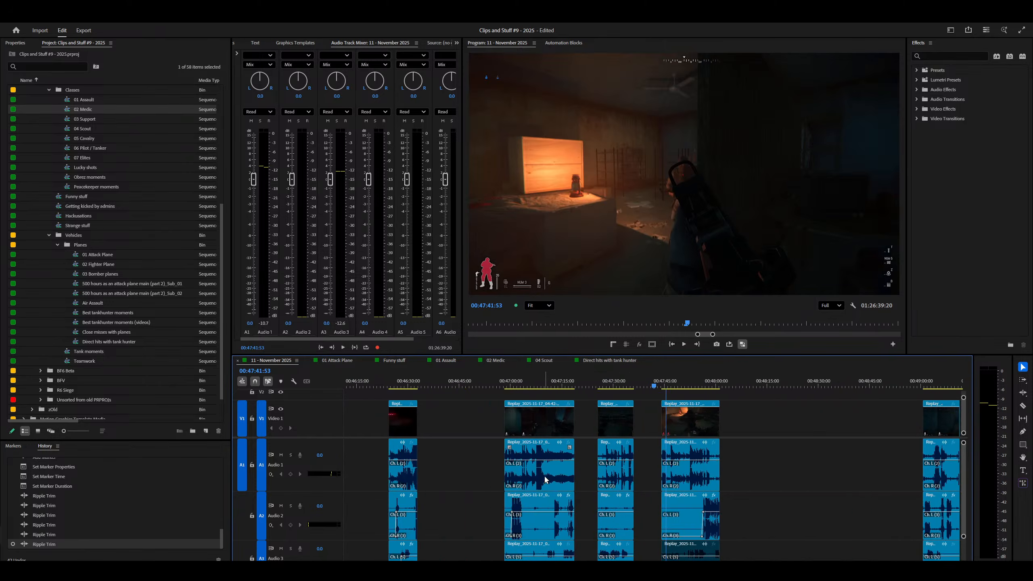
scroll(545, 475, "down", 13)
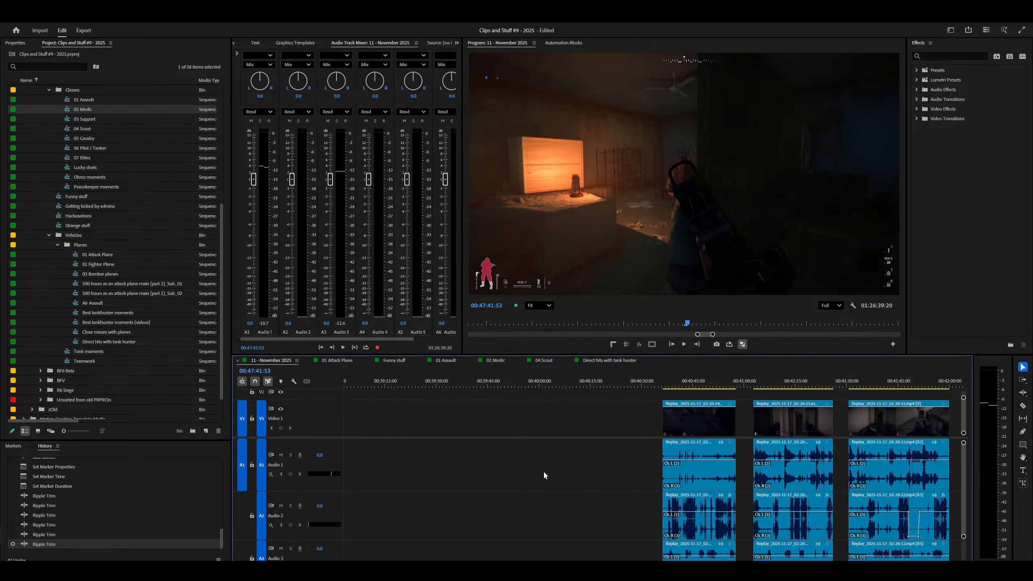
scroll(581, 458, "down", 7)
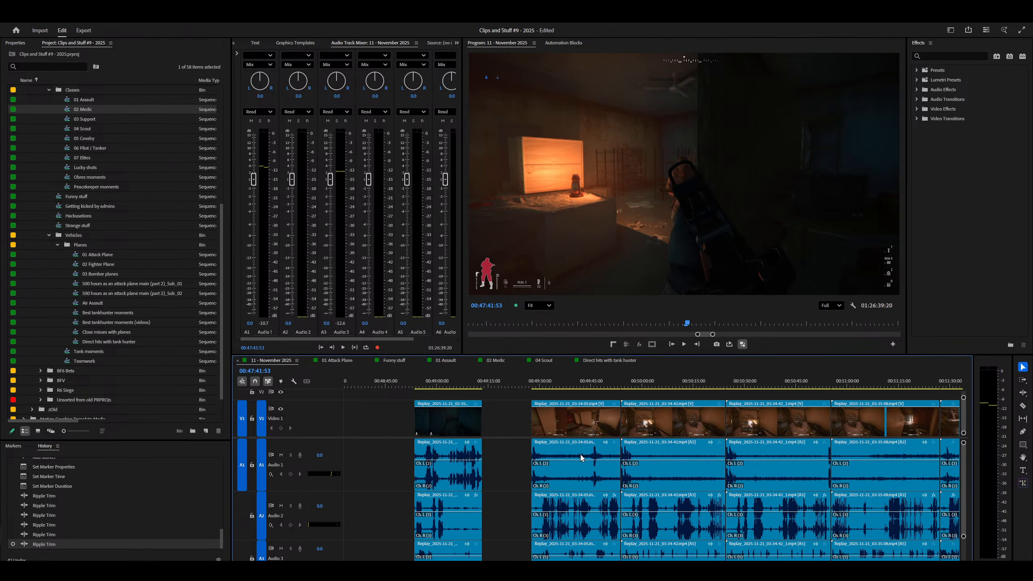
Preview the Hitman clip at about 00:54:30 and look over the clips that follow it.
key("minus")
left_click(634, 380)
key("equal")
key("equal")
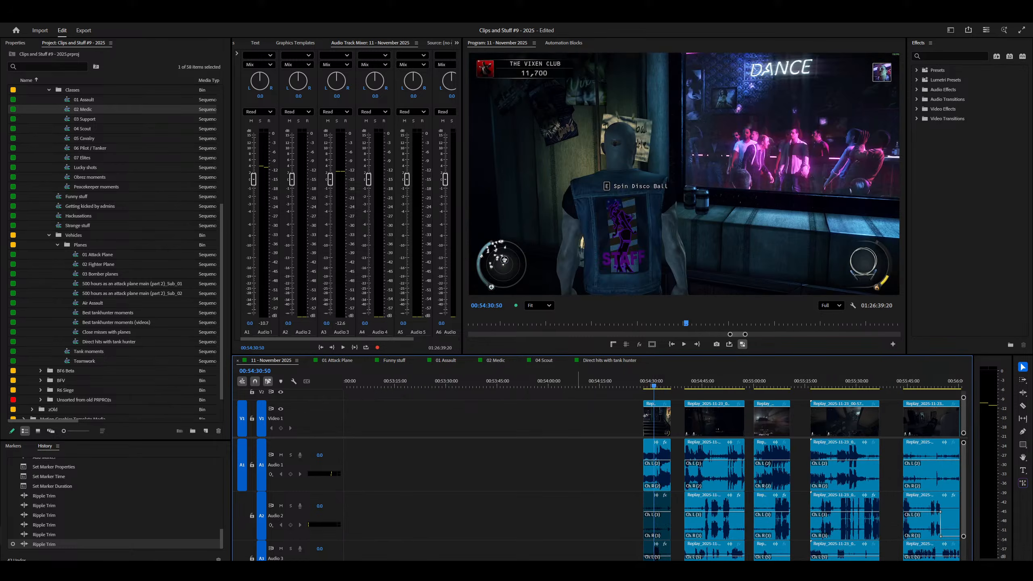
scroll(77, 299, "down", 3)
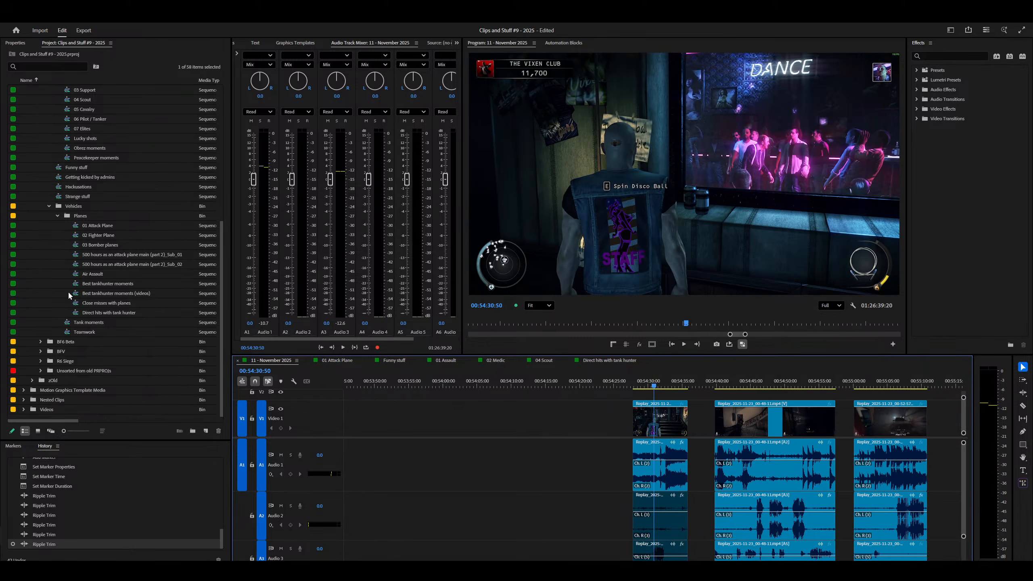
key("minus")
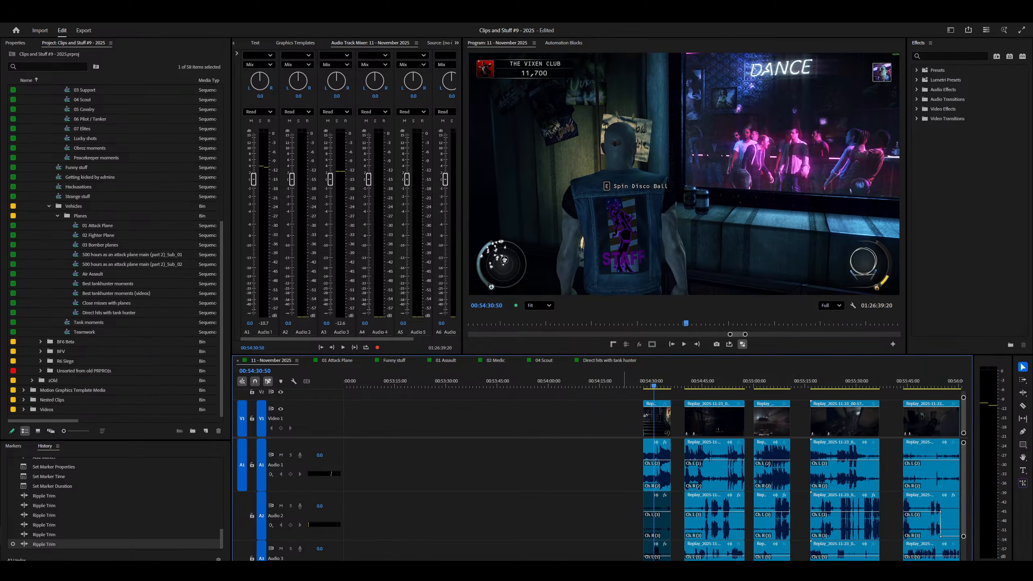
Open the keyboard shortcut editor, enlarge it and browse the application command list.
key("ctrl+alt+k")
left_click_drag(511, 120, 529, 18)
left_click_drag(563, 365, 563, 561)
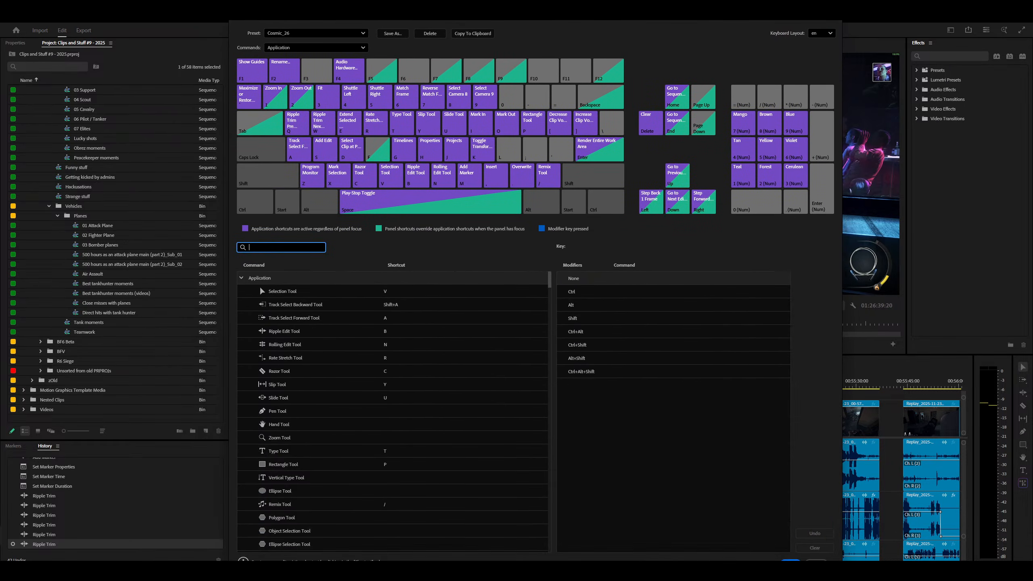
scroll(311, 329, "down", 5)
scroll(310, 325, "down", 15)
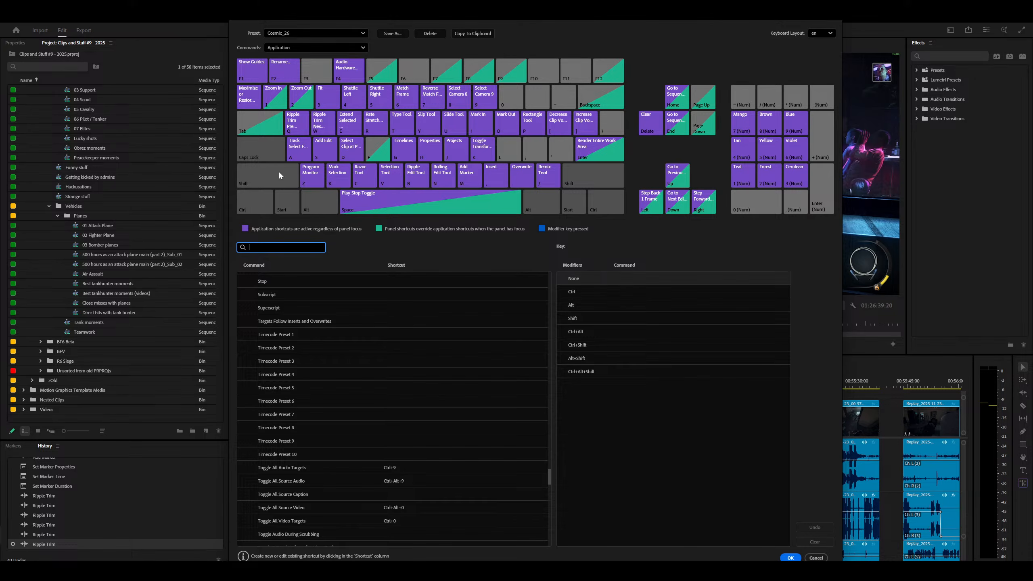
Examine the application shortcuts assigned to the Ctrl, Shift and Alt modifier layers.
left_click(258, 195)
left_click(258, 195)
left_click(250, 168)
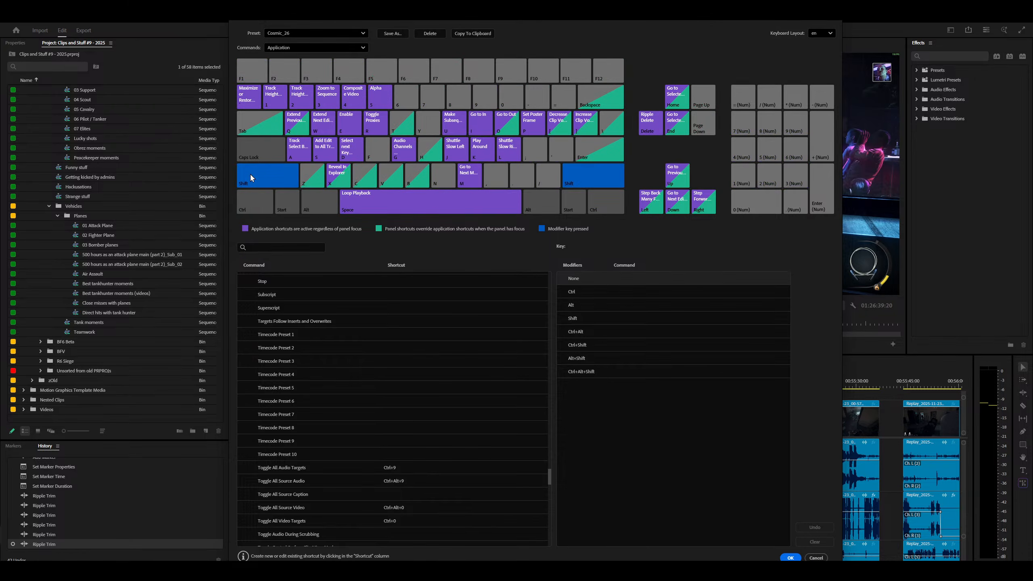
left_click(251, 175)
left_click(319, 207)
left_click(327, 201)
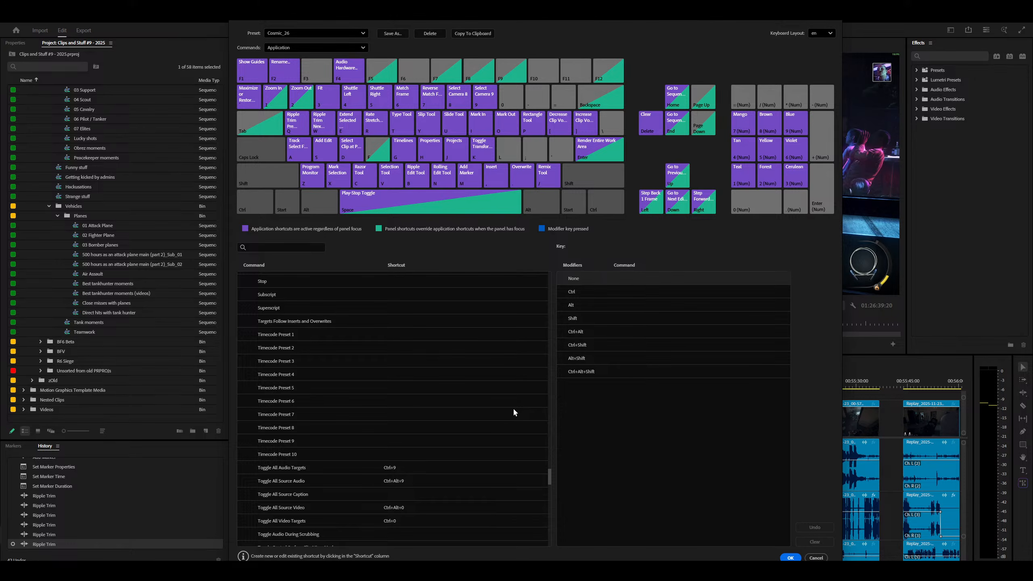
key("XF86AudioRaiseVolume")
key("super")
key("super")
left_click(806, 571)
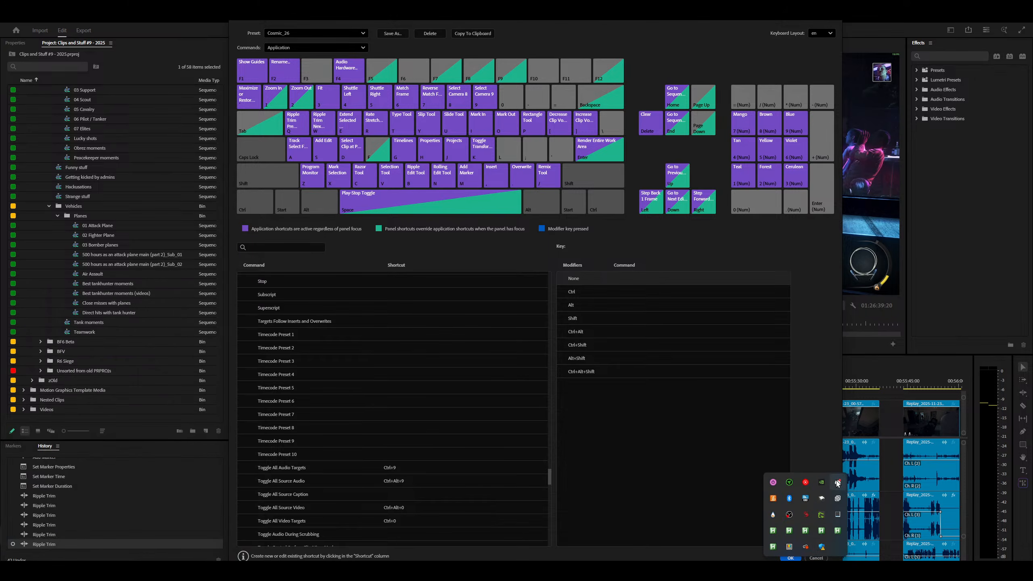
left_click(806, 571)
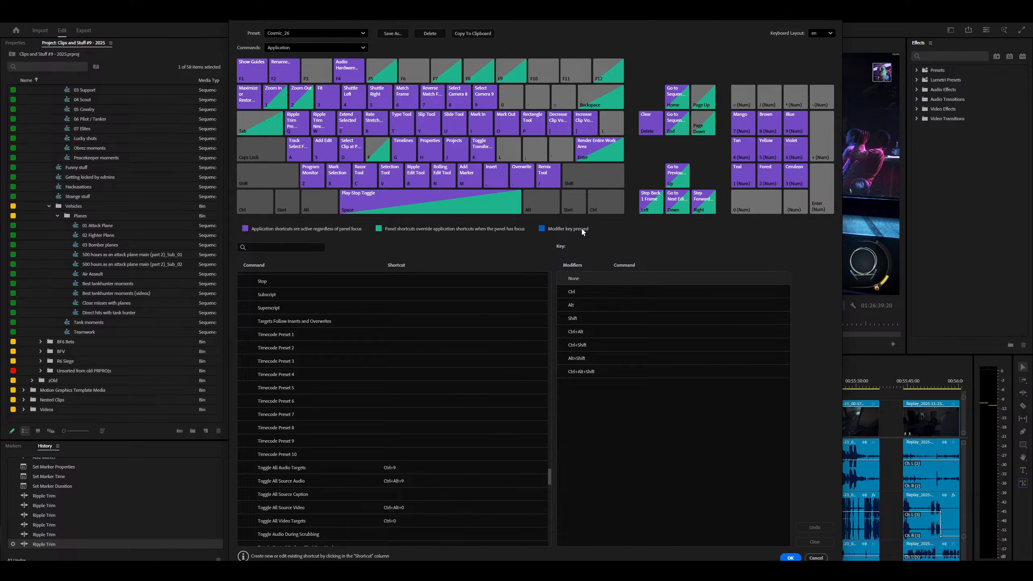
Check the Alt shortcuts, then expand the Markers commands with Mark Split and Go to Split and examine which have shortcuts.
left_click(325, 200)
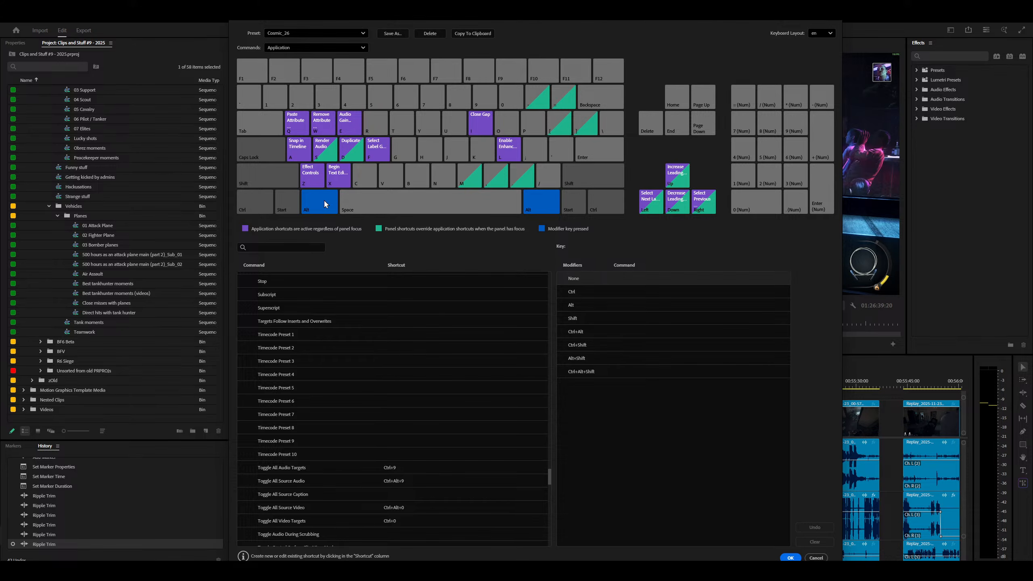
left_click(325, 201)
scroll(425, 322, "up", 20)
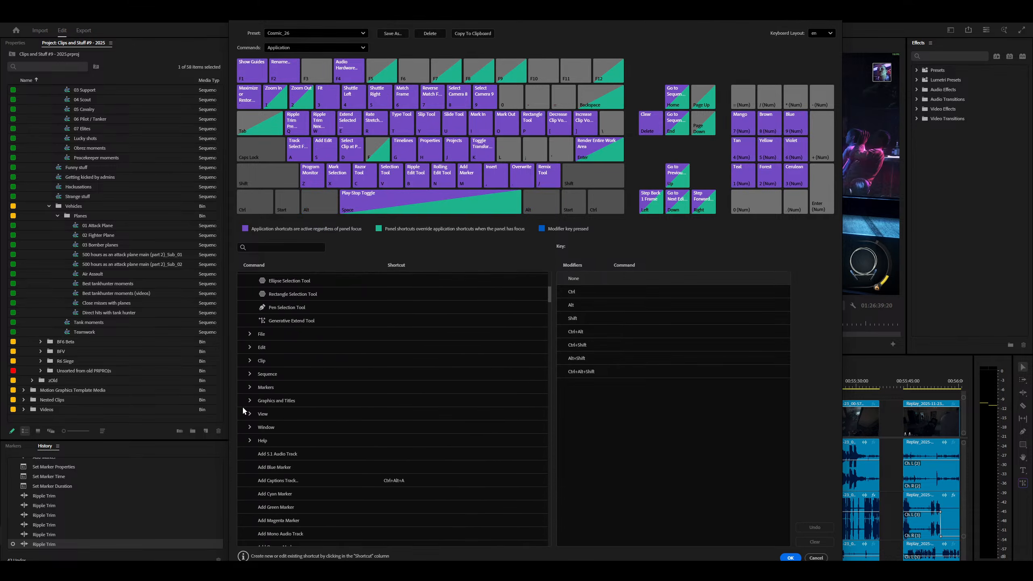
left_click(250, 387)
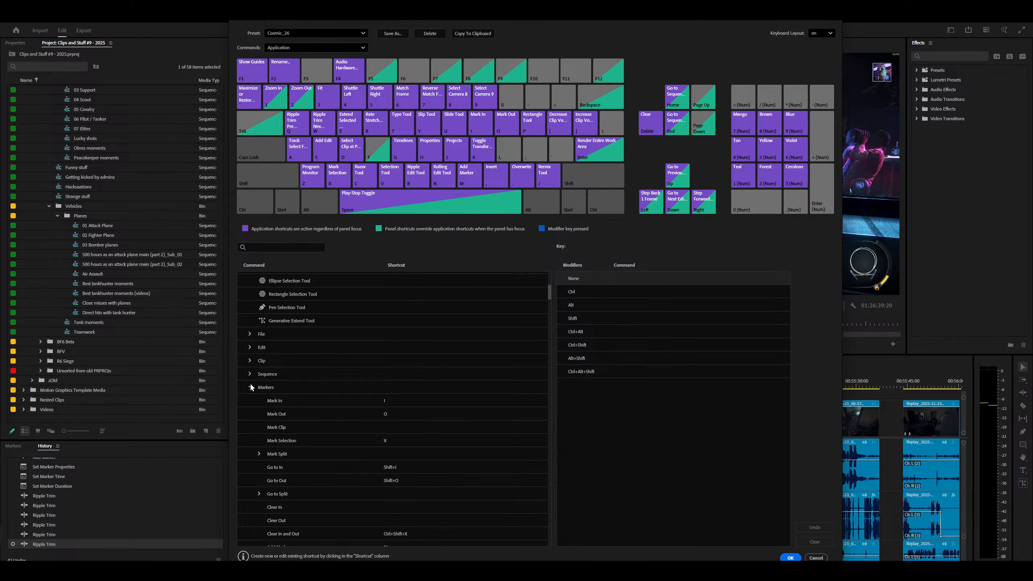
scroll(334, 421, "down", 3)
left_click(262, 384)
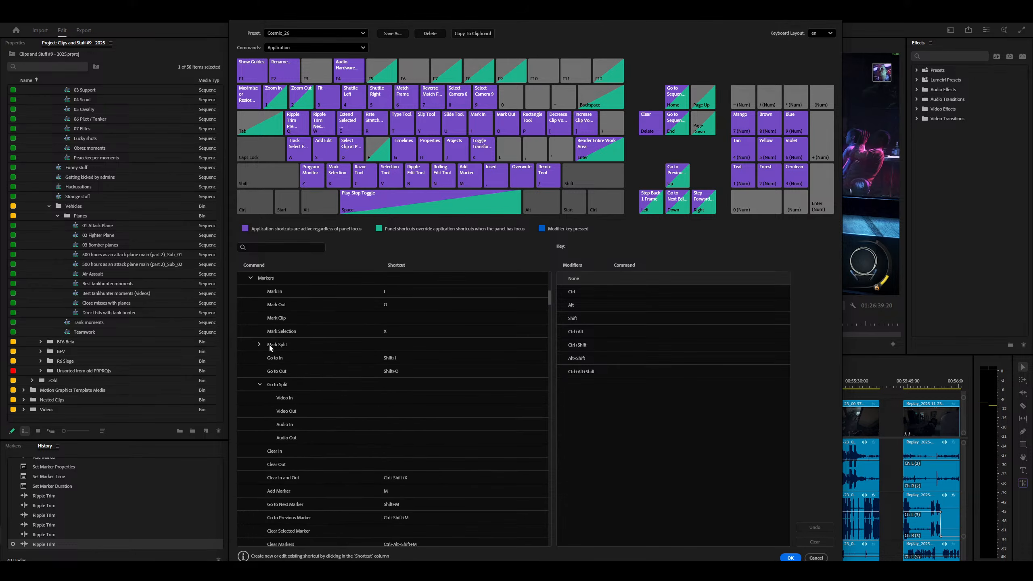
left_click(262, 345)
scroll(390, 367, "down", 2)
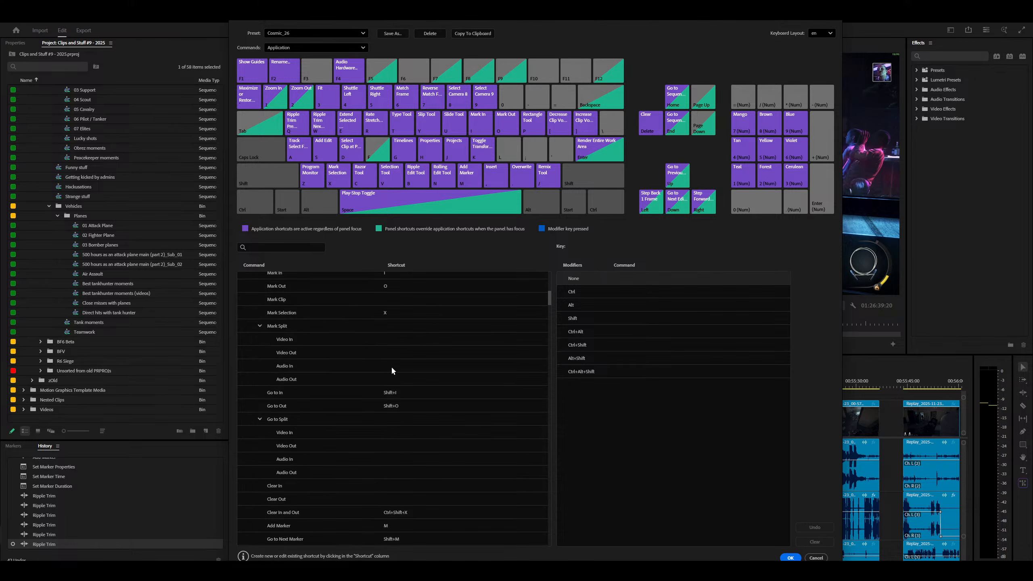
scroll(358, 374, "down", 4)
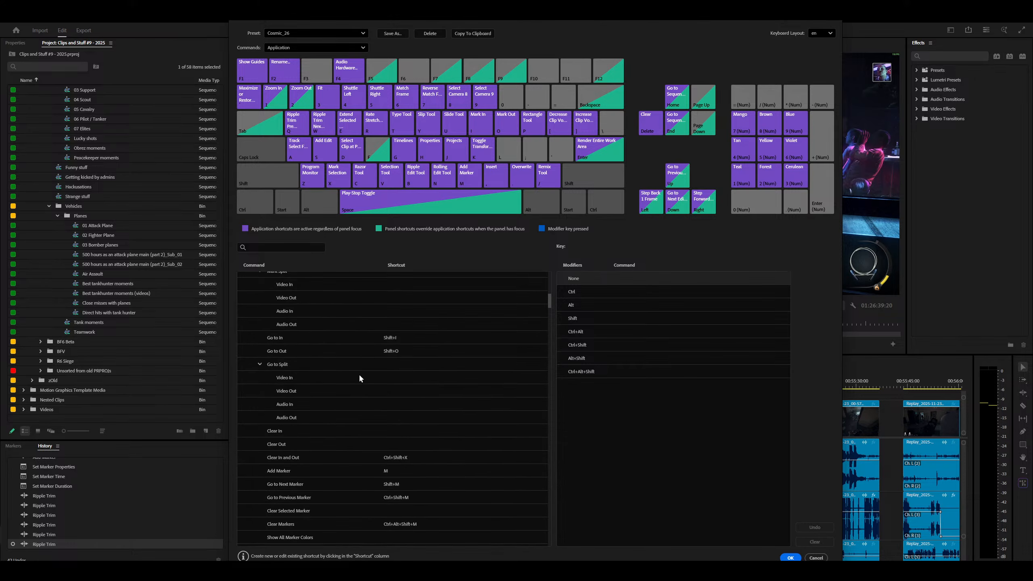
scroll(352, 381, "down", 2)
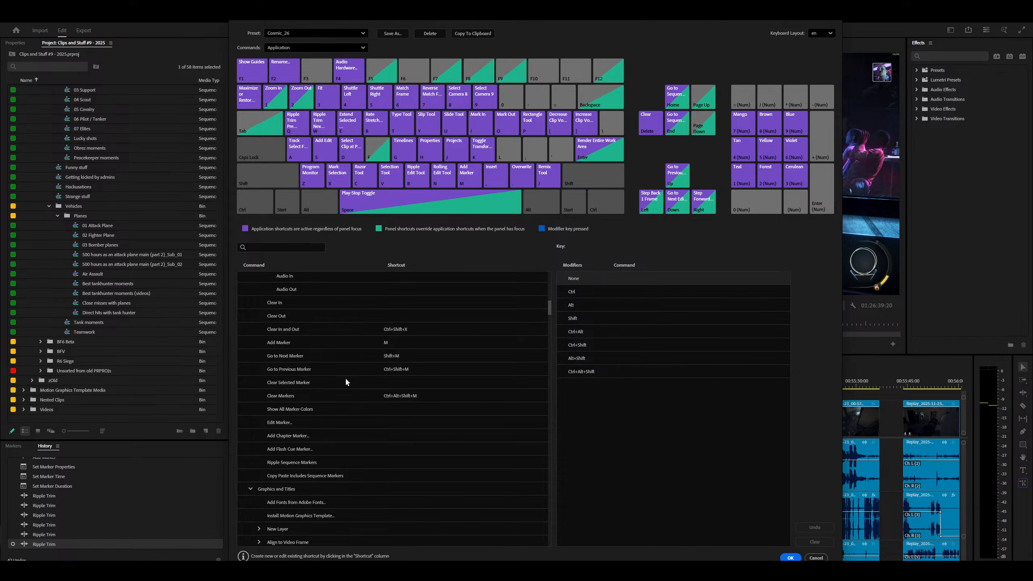
scroll(345, 379, "down", 1)
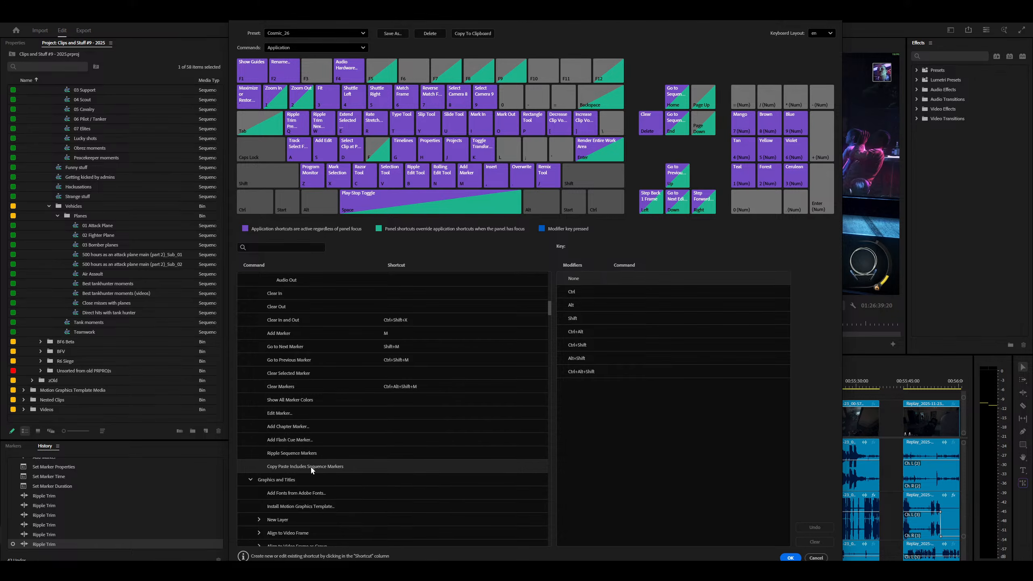
scroll(311, 464, "down", 1)
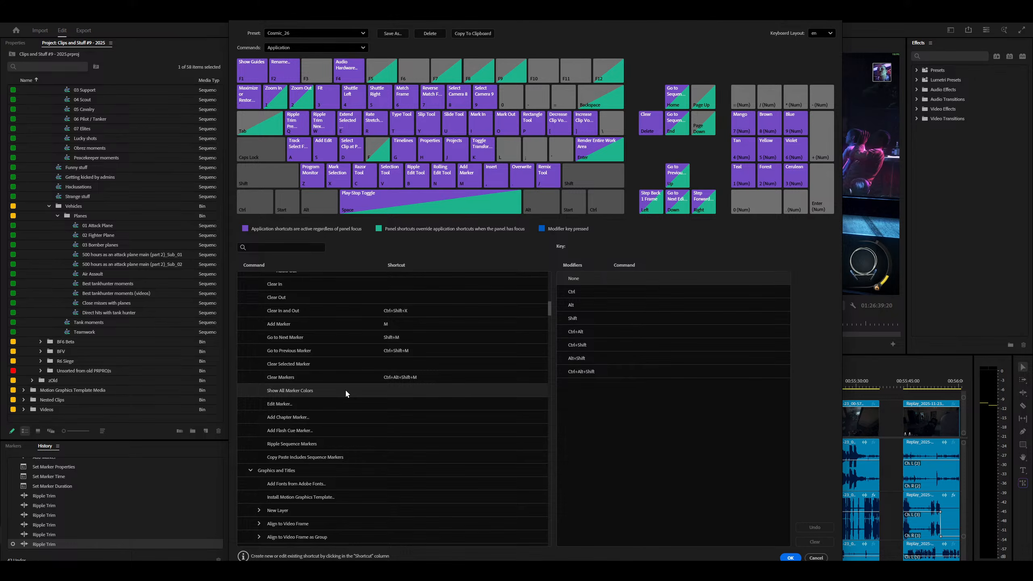
Assign the shortcut L to Show All Marker Colors and apply the keyboard shortcut change.
left_click(390, 392)
key("l")
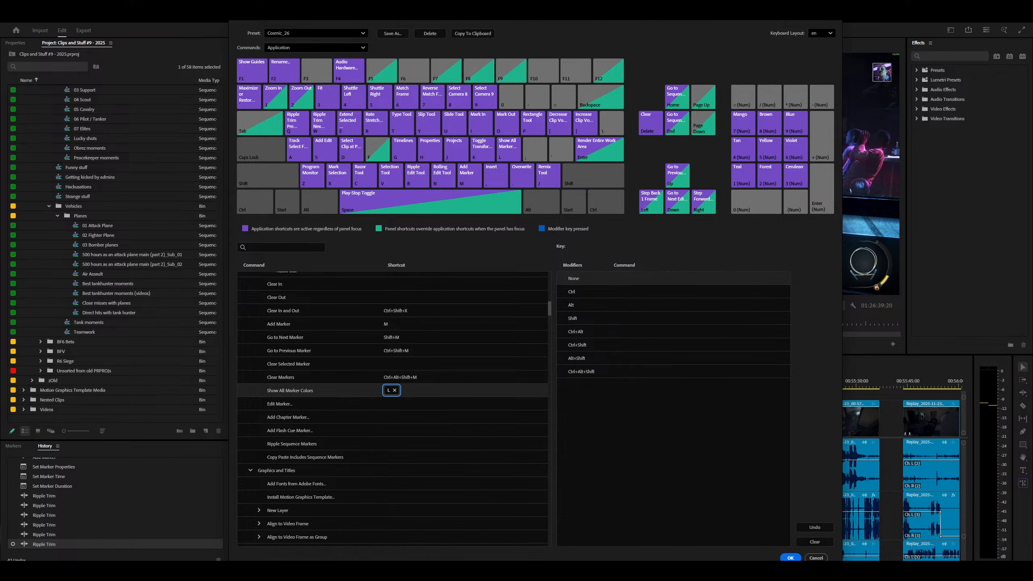
left_click(790, 558)
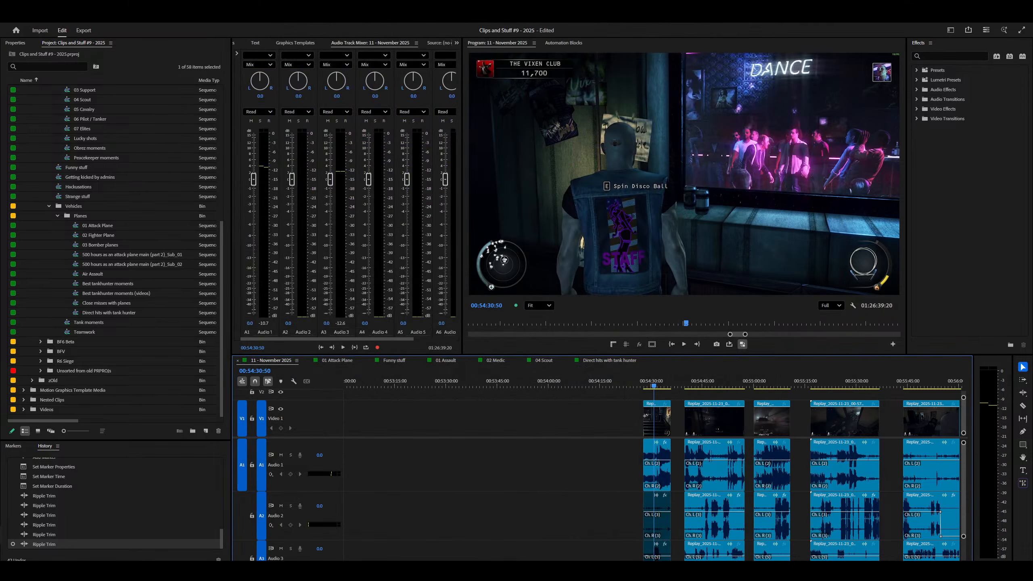
Try the new marker color shortcut with a temporary marker at 00:54:09:58, cancelling its properties and undoing the marker.
left_click(615, 441)
left_click(591, 470)
left_click(621, 443)
left_click(641, 415)
left_click(590, 424)
left_click(612, 405)
left_click(583, 382)
key("m")
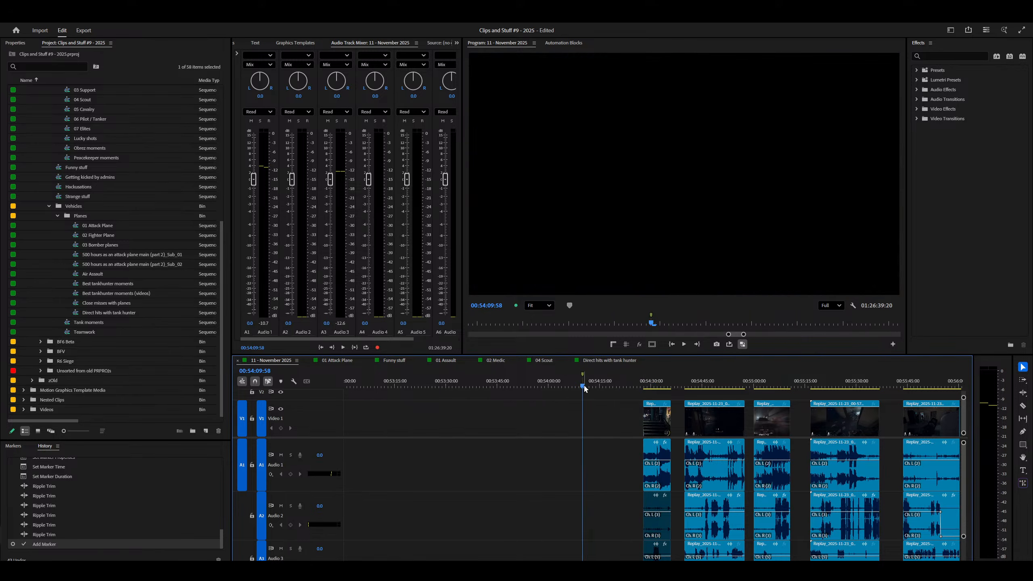
double_click(583, 385)
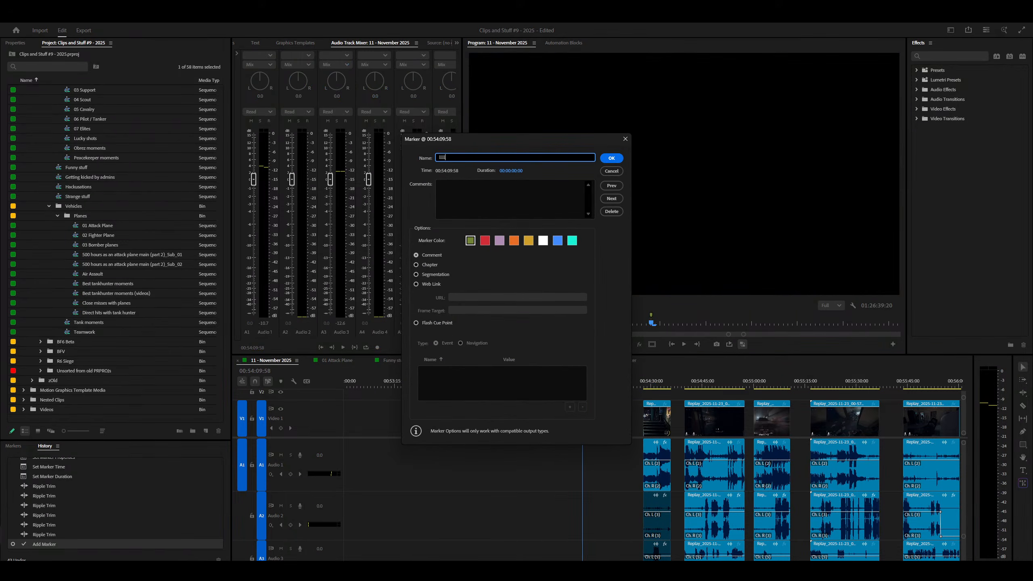
left_click(612, 171)
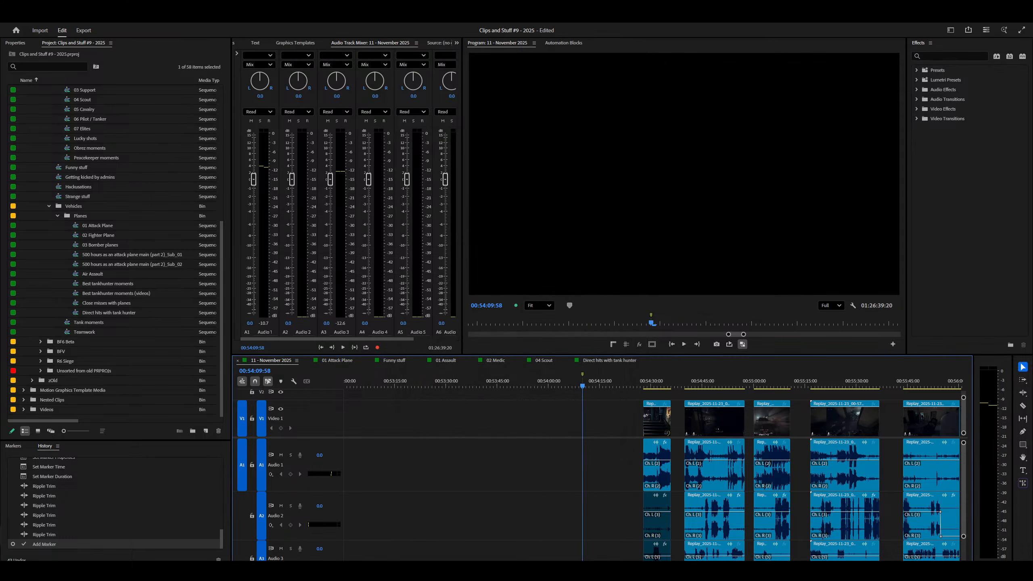
key("ctrl+z")
Reopen the keyboard shortcut editor and remove the L shortcut from Show All Marker Colors.
key("ctrl+alt+k")
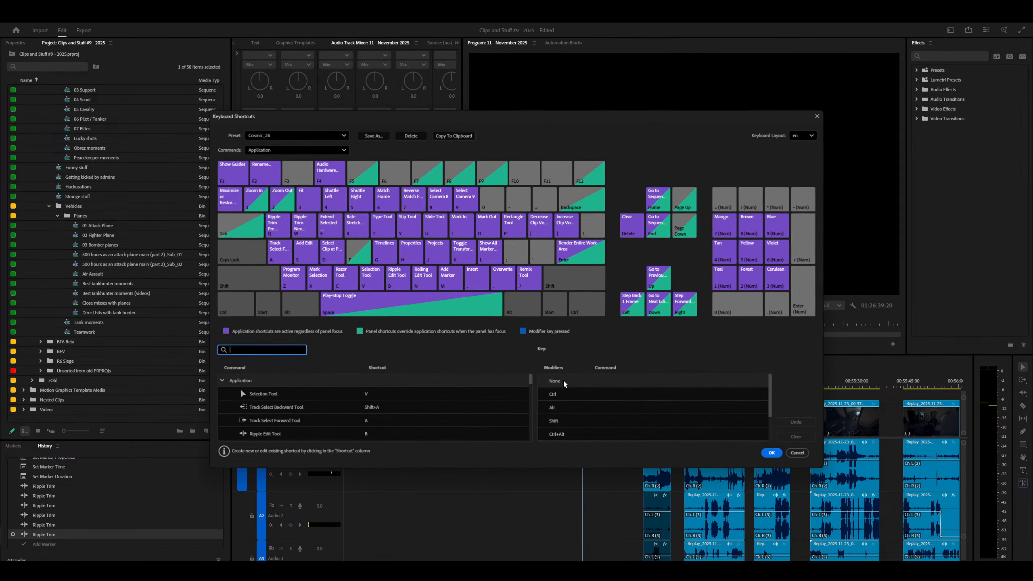
left_click(487, 259)
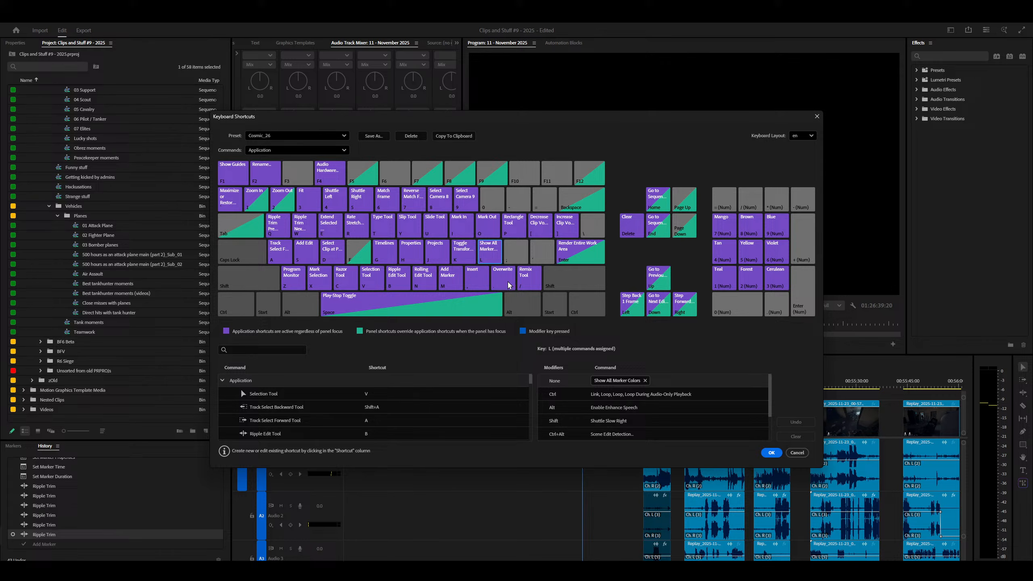
left_click(644, 380)
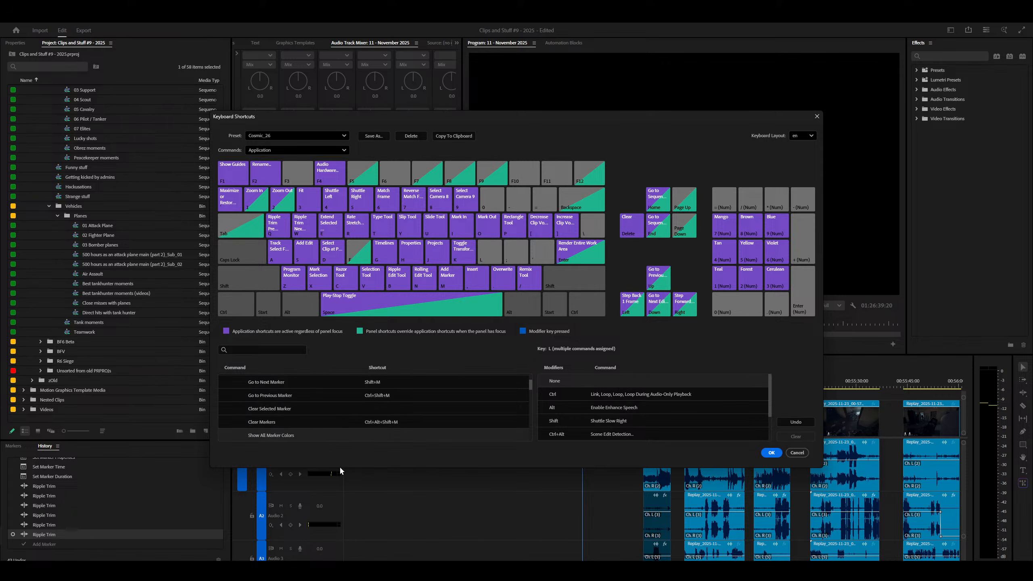
Enlarge the Keyboard Shortcuts dialog, then expand Graphics and Titles with New Layer to check the Rectangle shortcut.
left_click_drag(340, 466, 340, 561)
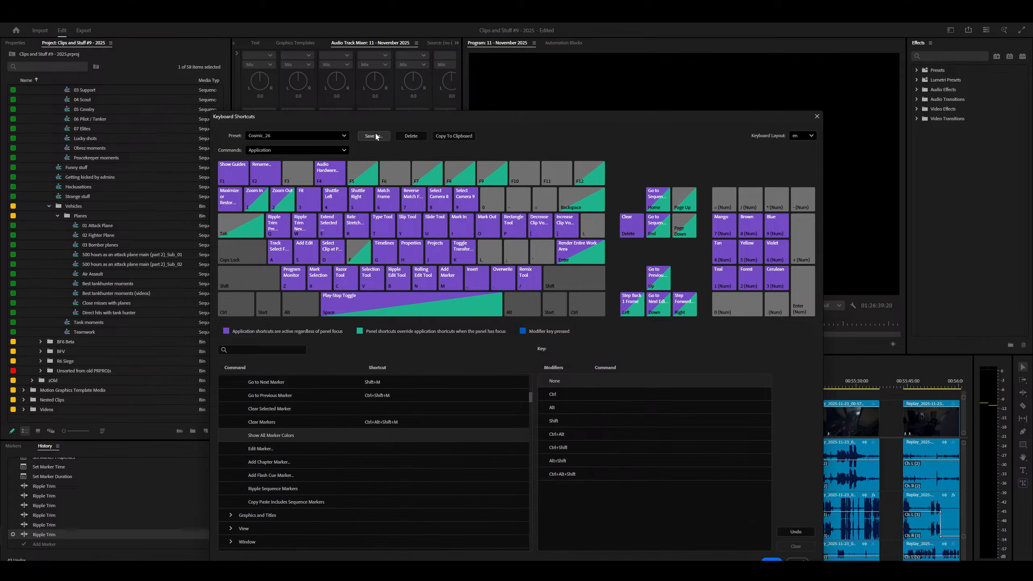
left_click_drag(392, 113, 391, 6)
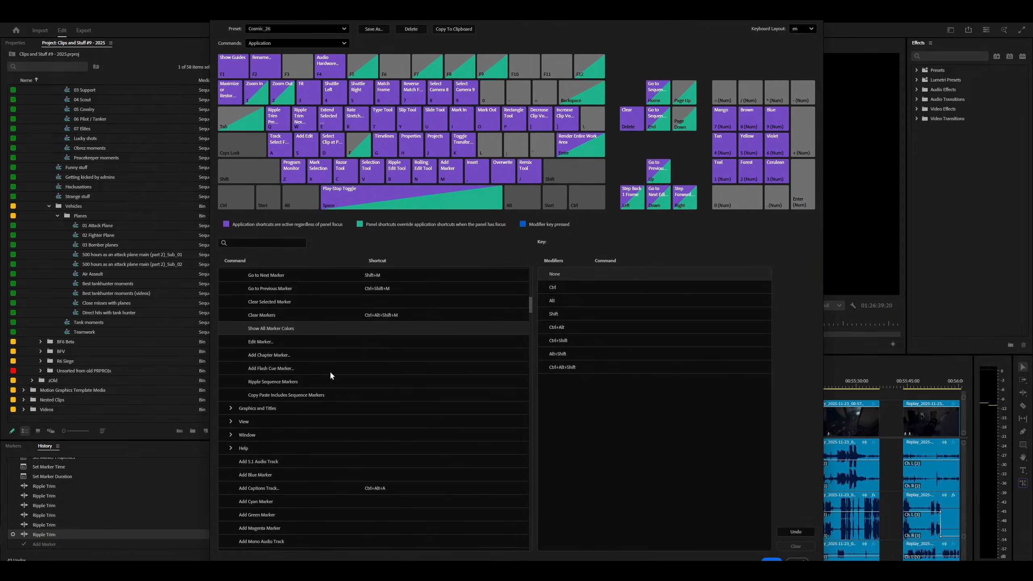
left_click(232, 408)
scroll(346, 423, "down", 3)
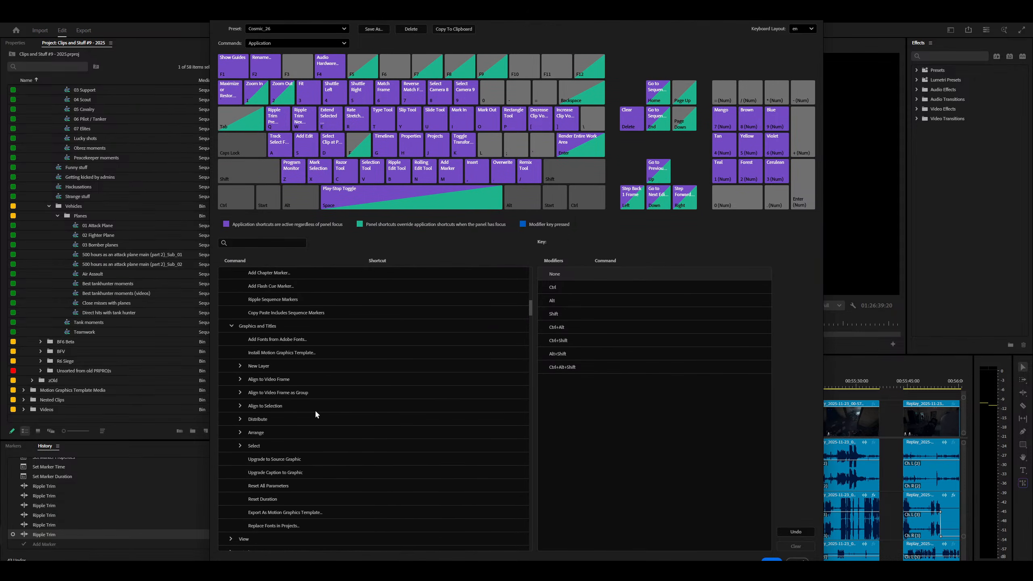
left_click(240, 355)
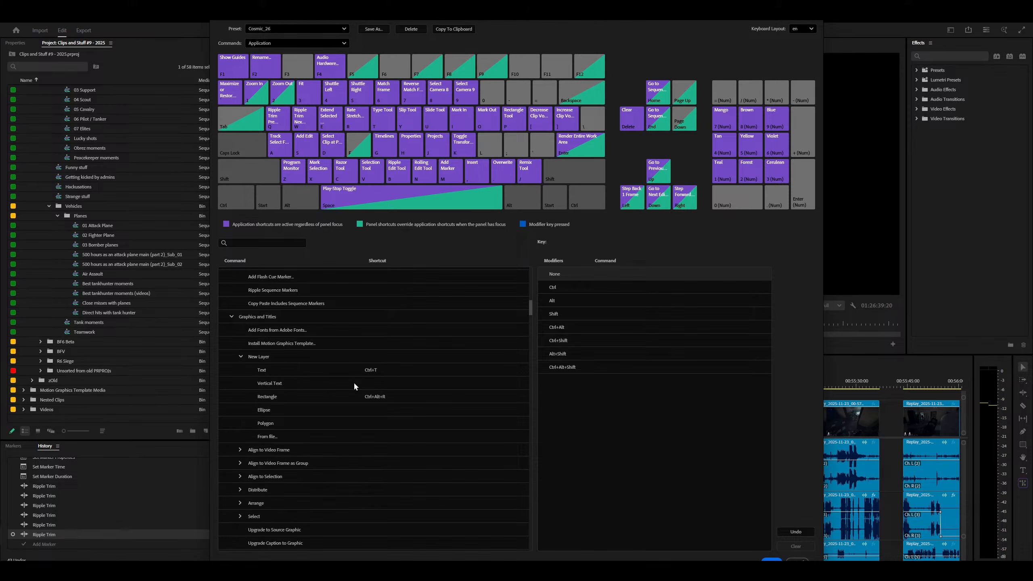
left_click(369, 399)
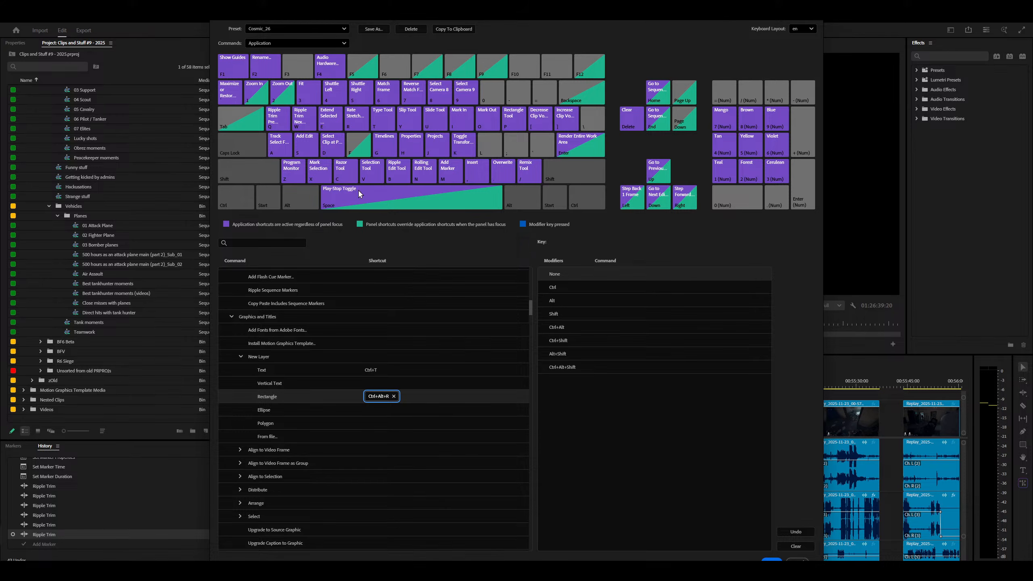
Show the Ctrl combinations on the keyboard layout and remove the Ctrl+I shortcut from Import.
left_click(240, 197)
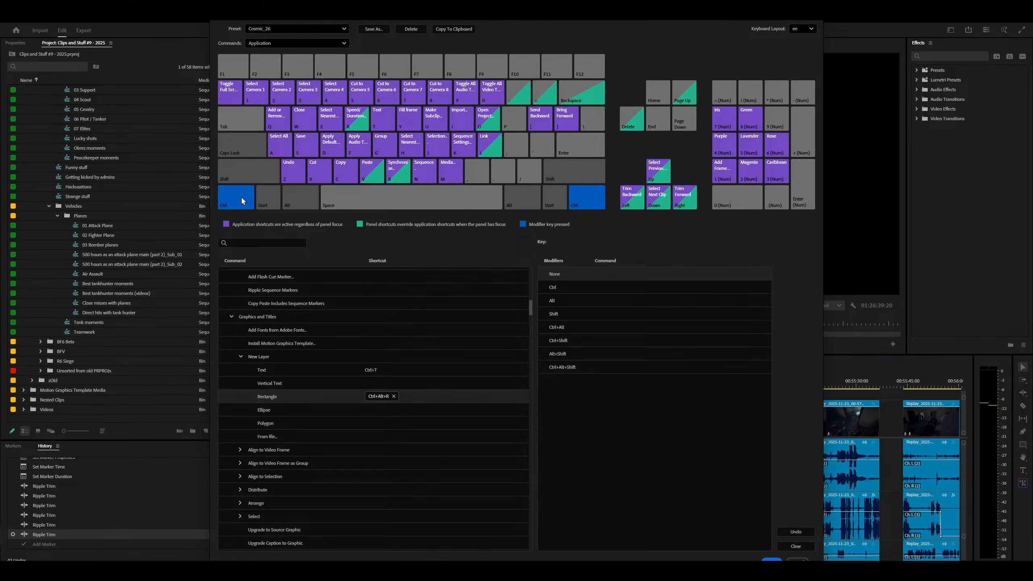
key("i")
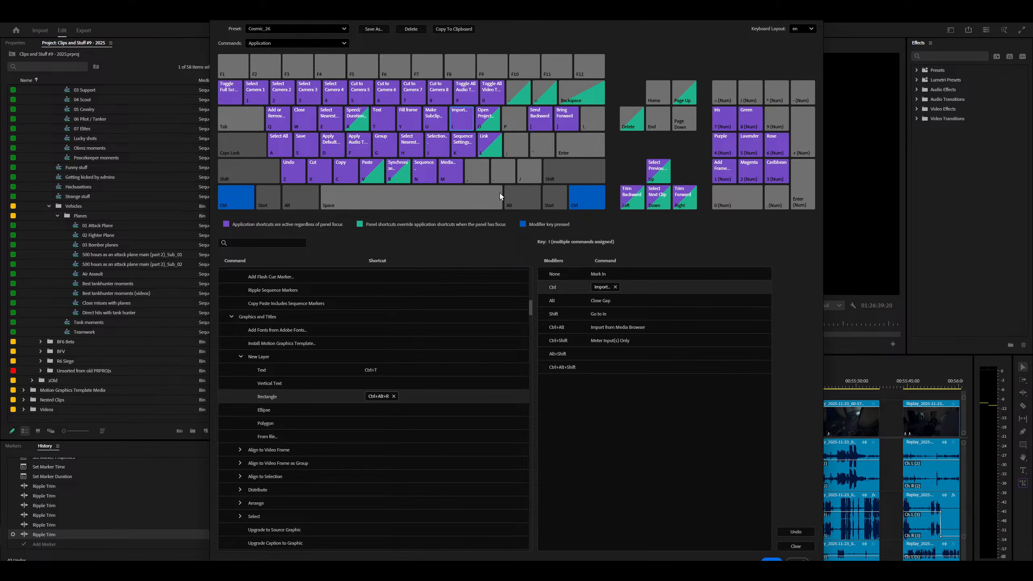
left_click(615, 287)
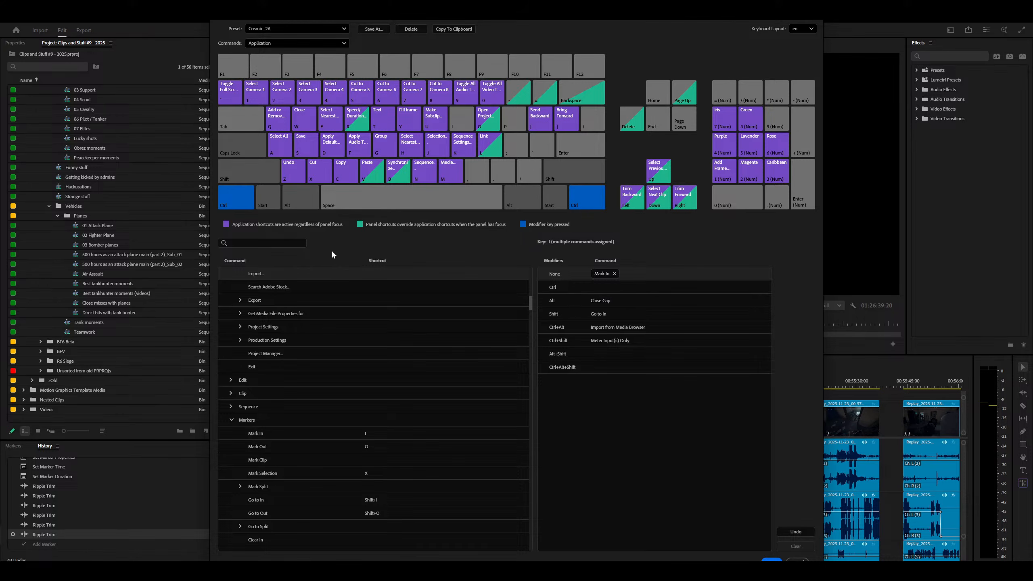
Return to the New Layer commands and check the Rectangle shortcut against the Ctrl+Alt and Ctrl+Shift key assignments.
scroll(345, 377, "down", 15)
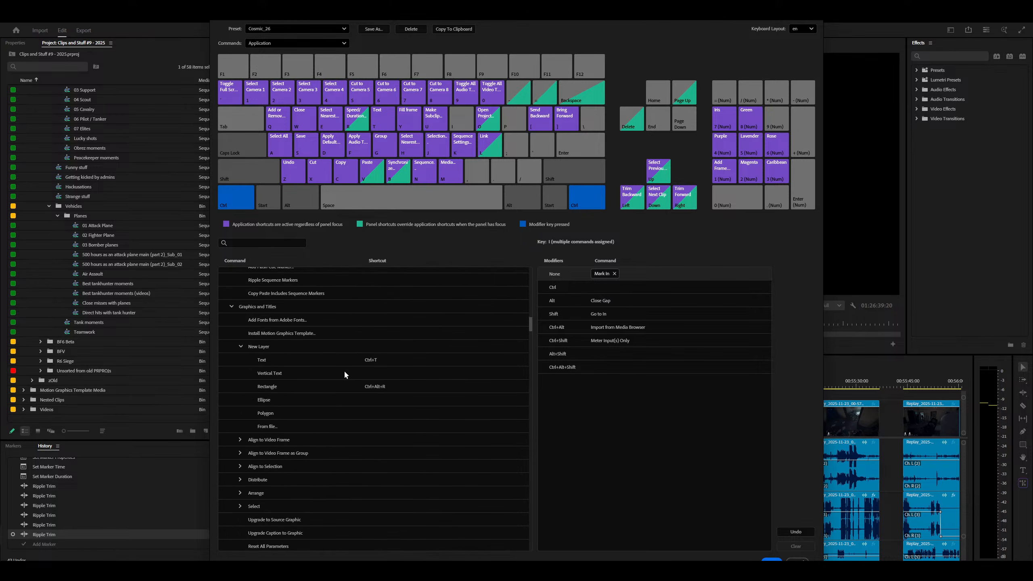
scroll(344, 370, "up", 5)
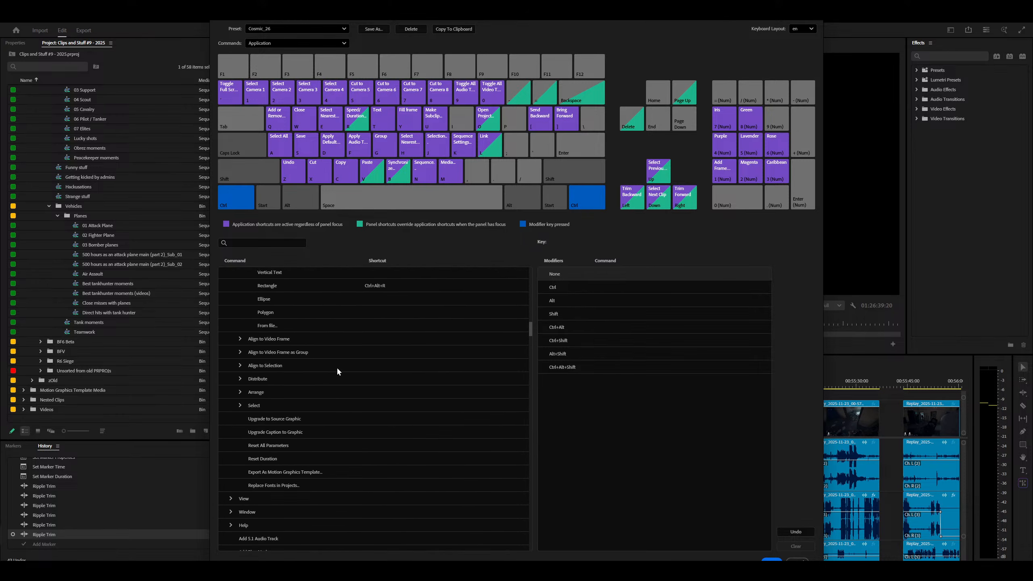
scroll(336, 367, "up", 6)
left_click(386, 440)
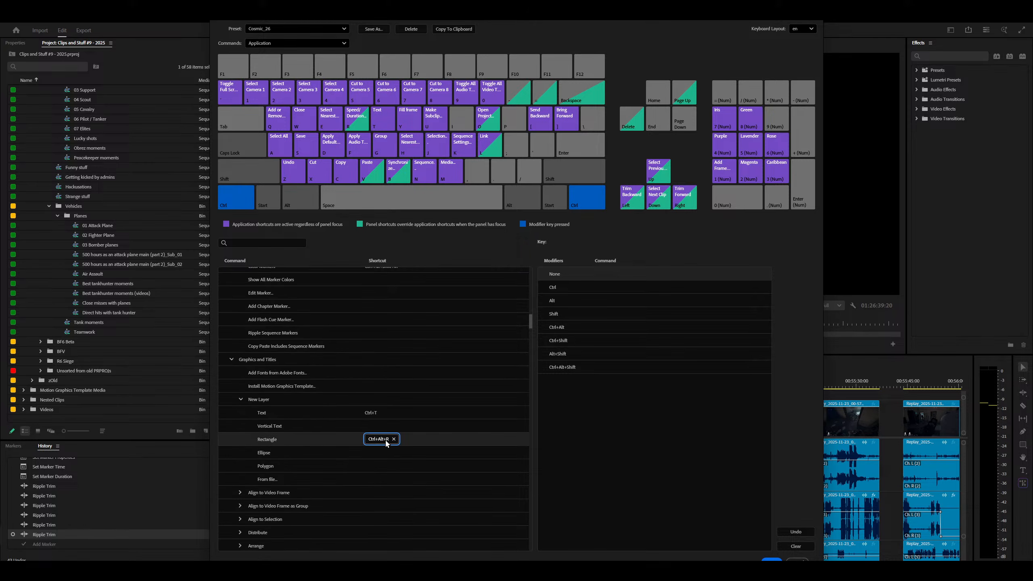
left_click(301, 206)
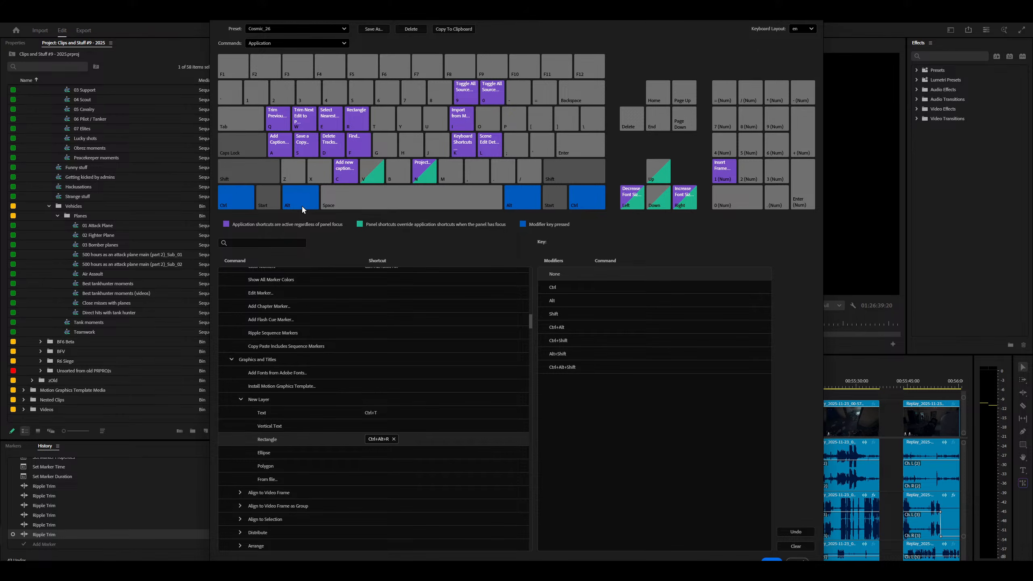
left_click(301, 206)
left_click(255, 179)
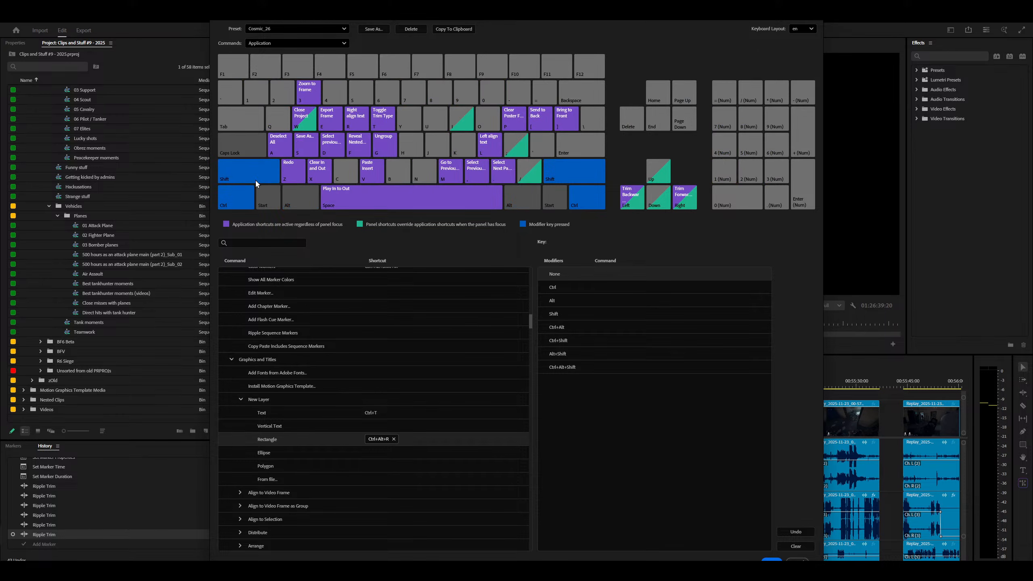
left_click(246, 168)
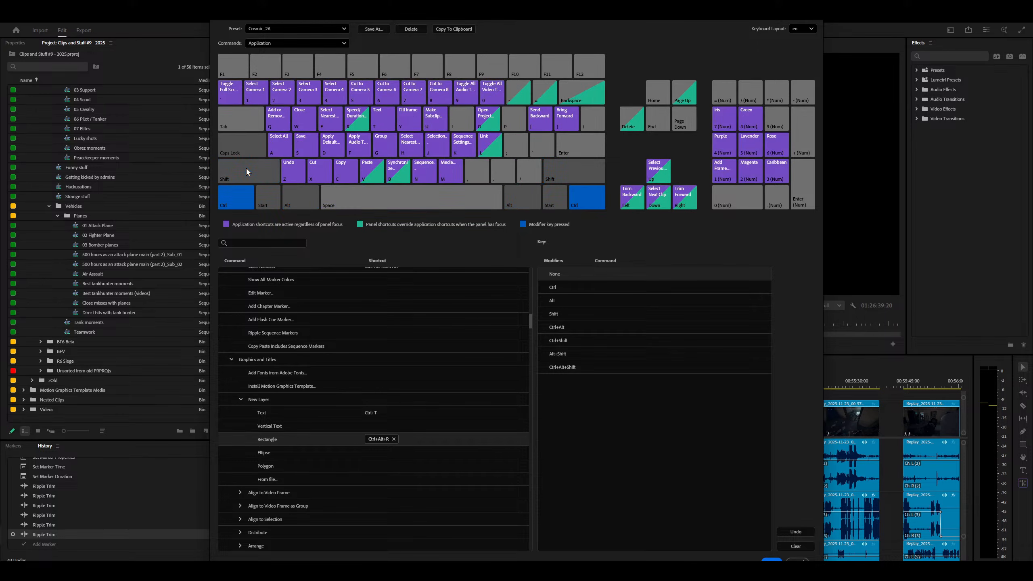
Expand the Align, Distribute and Arrange command groups under Graphics and Titles and examine which have shortcuts.
scroll(413, 334, "down", 5)
scroll(285, 366, "up", 2)
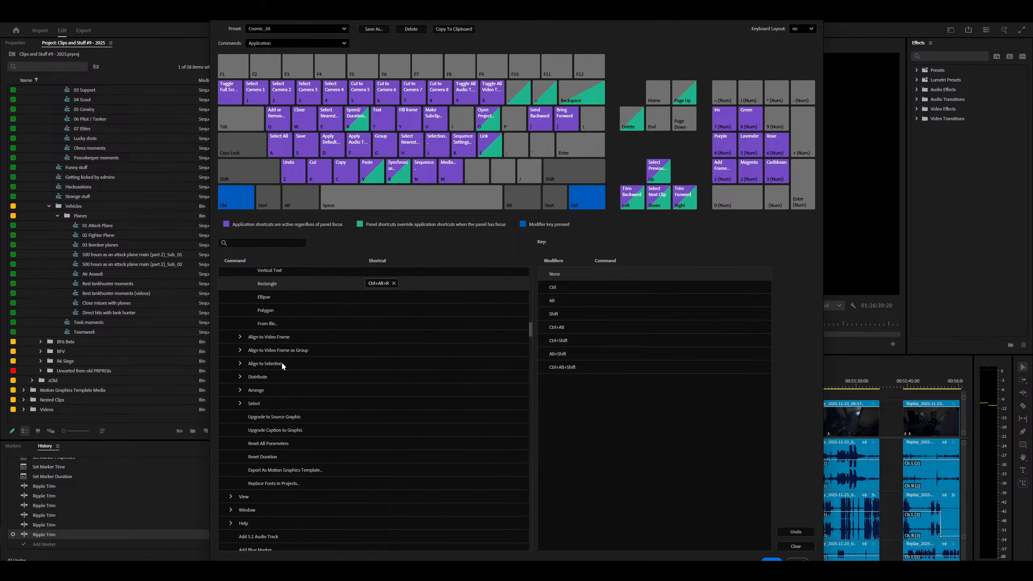
left_click(240, 337)
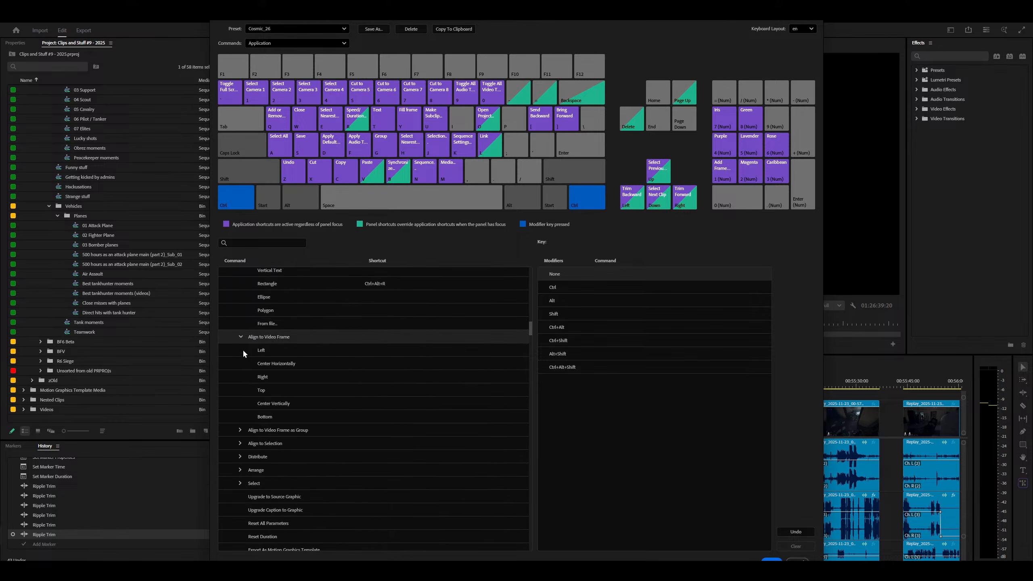
left_click(241, 430)
left_click(241, 524)
scroll(383, 450, "down", 5)
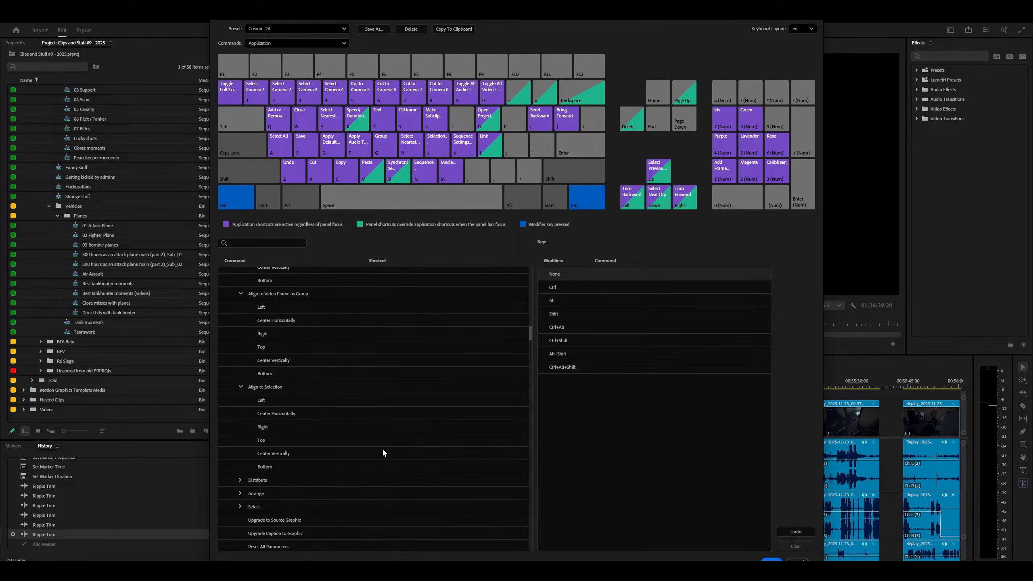
left_click(241, 493)
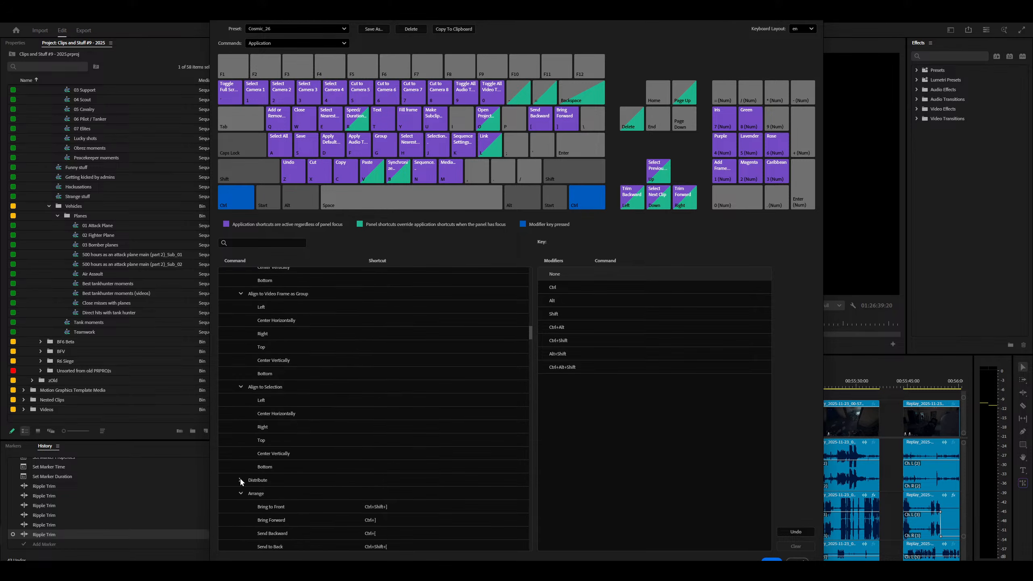
left_click(239, 480)
scroll(282, 462, "down", 3)
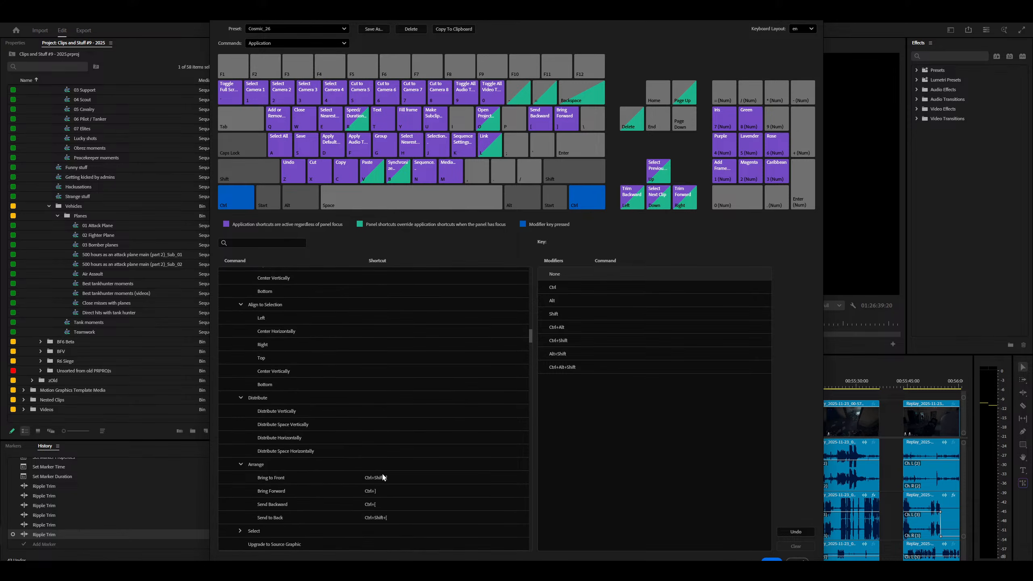
Remove the shortcuts from all four Arrange commands: Bring to Front, Bring Forward, Send Backward and Send to Back.
left_click(382, 477)
left_click(396, 477)
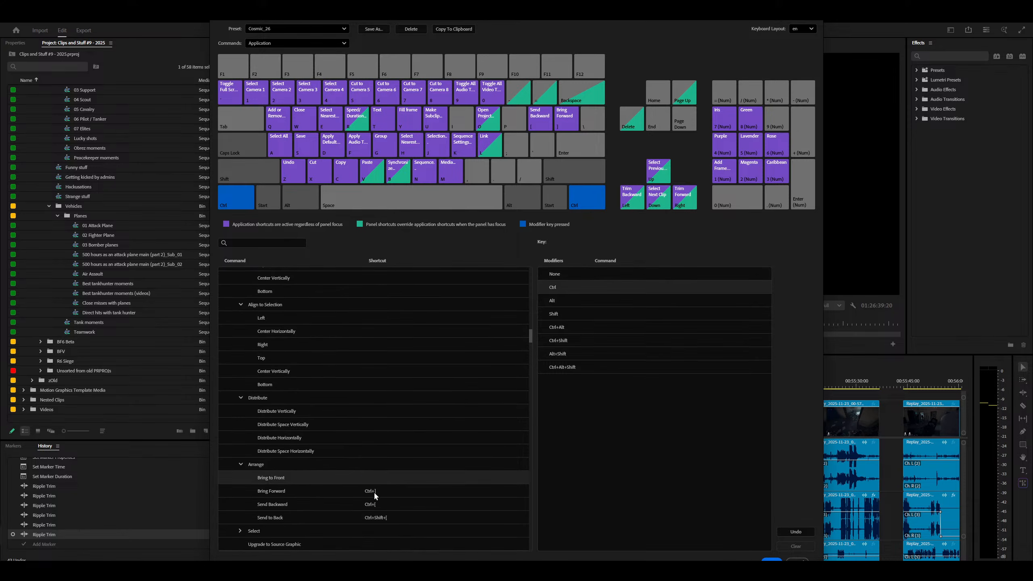
left_click(374, 490)
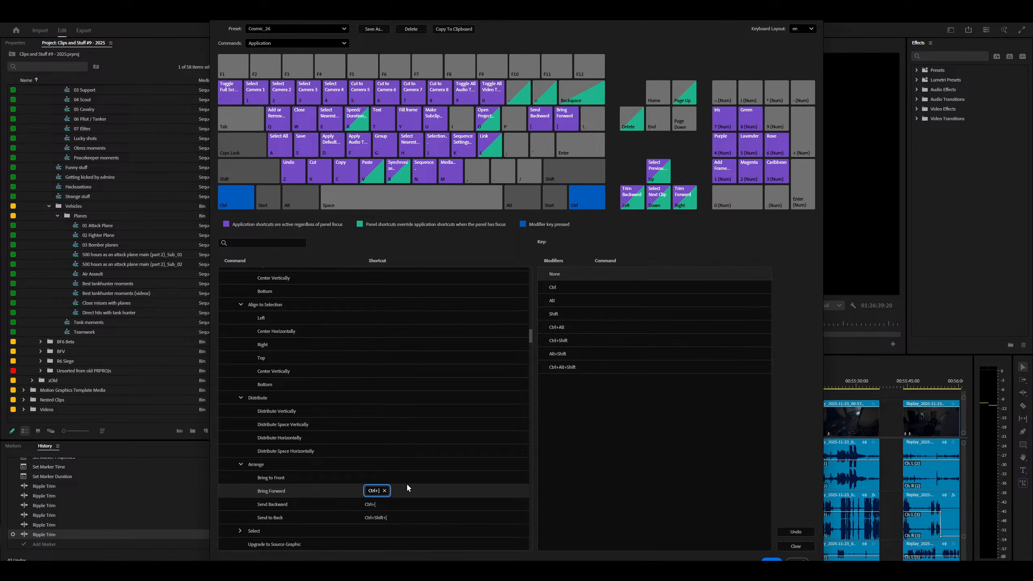
scroll(395, 438, "down", 2)
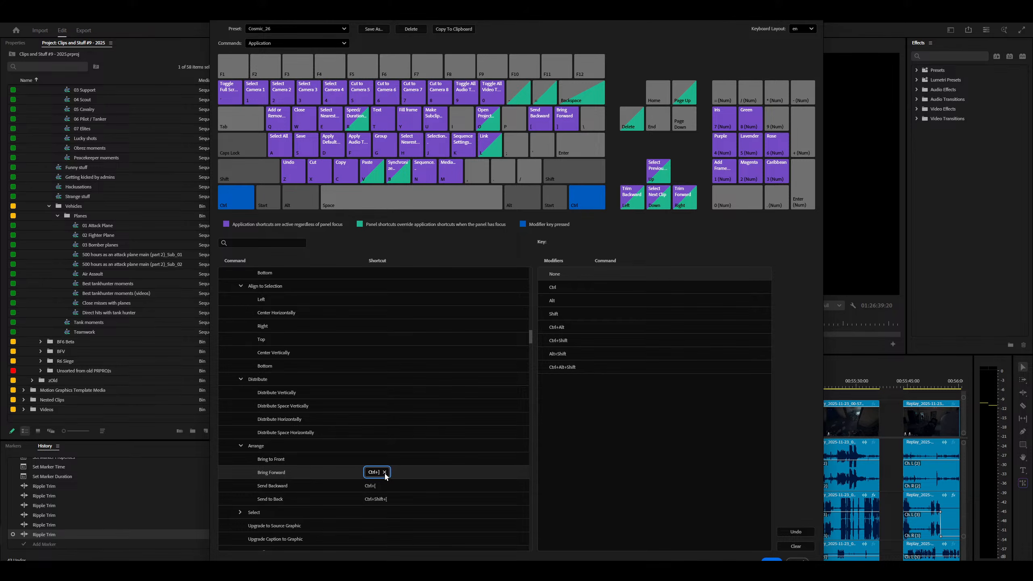
left_click(384, 472)
left_click(378, 490)
left_click(384, 485)
left_click(381, 499)
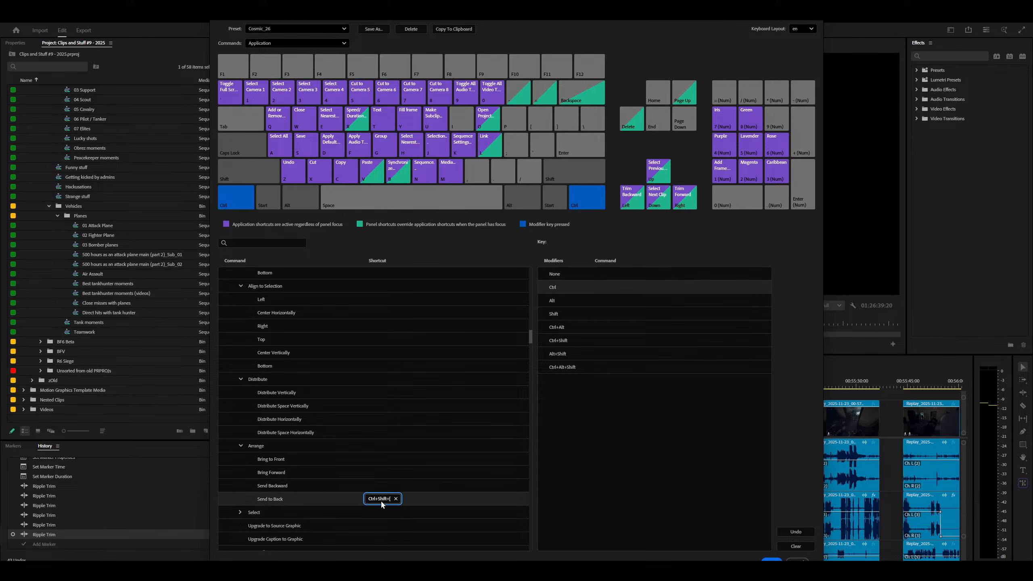
left_click(396, 499)
left_click(288, 459)
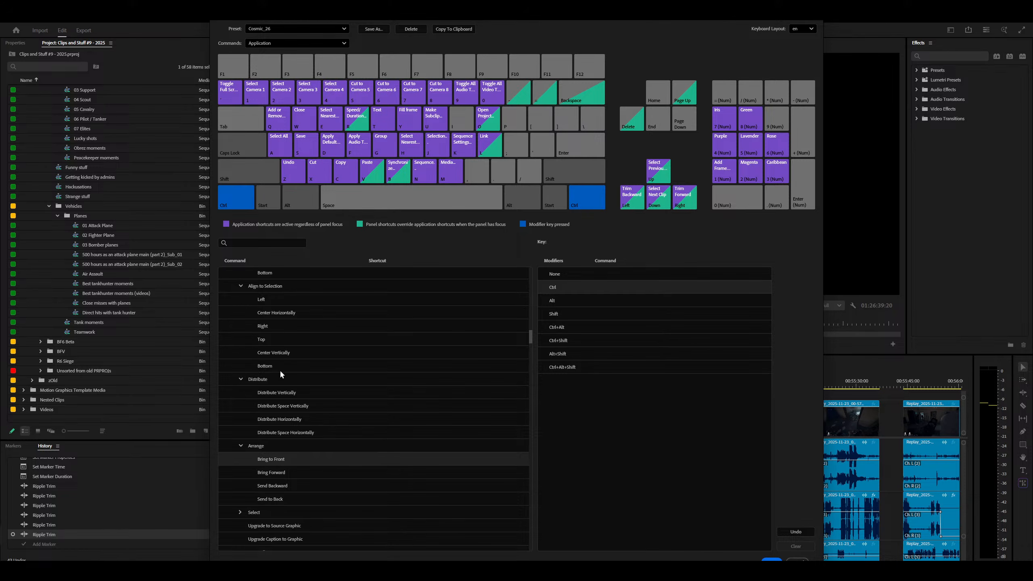
Under Align to Video Frame, assign Ctrl+[ to Center Horizontally and Ctrl+] to Center Vertically.
left_click(233, 198)
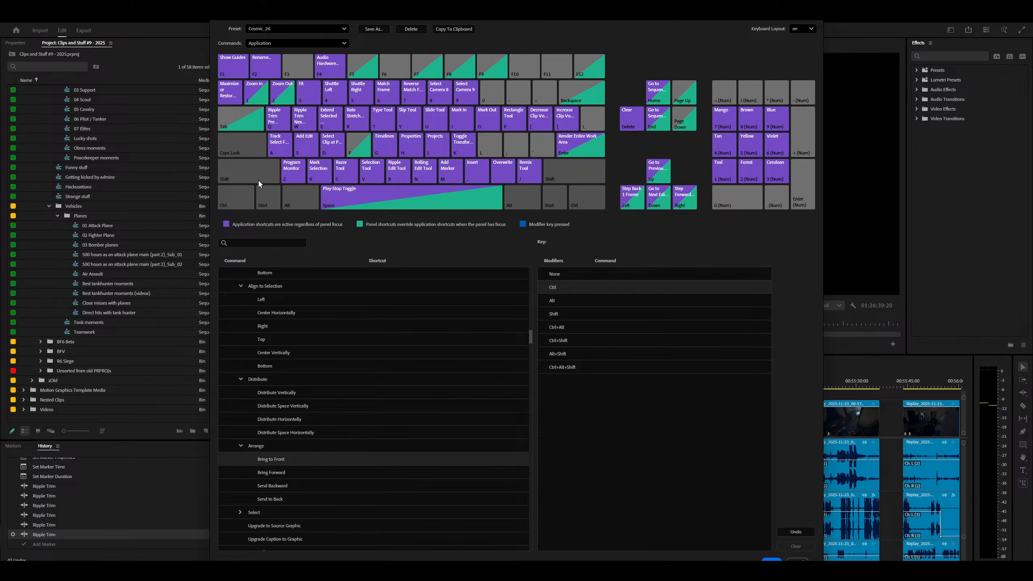
left_click(245, 200)
left_click(246, 199)
scroll(316, 459, "up", 5)
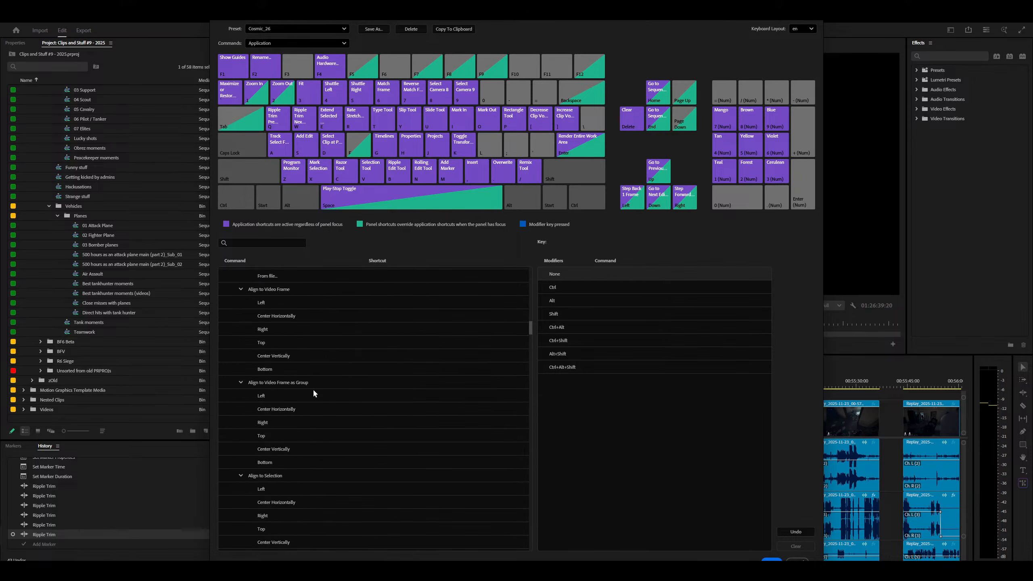
scroll(293, 325, "up", 1)
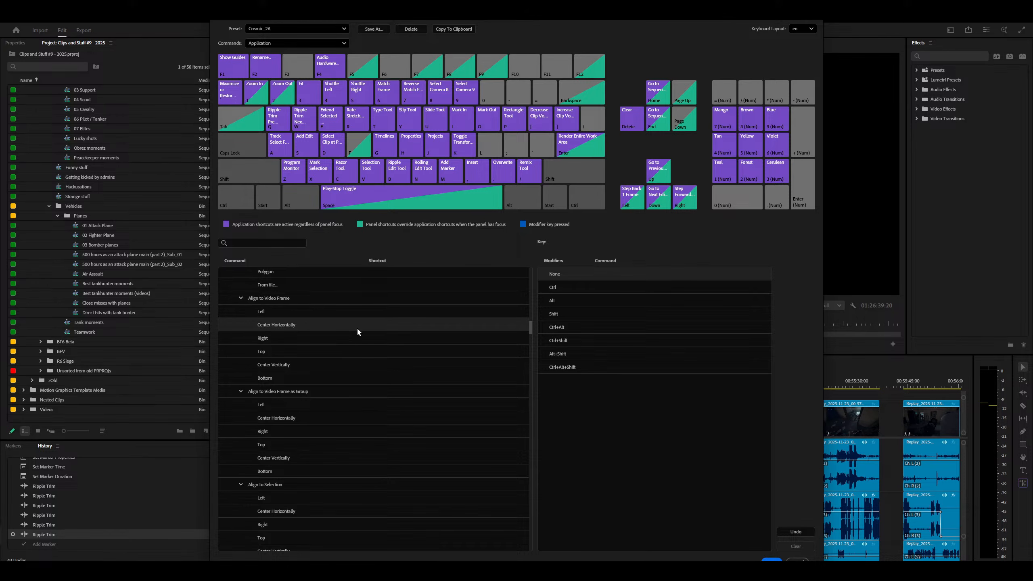
left_click(235, 196)
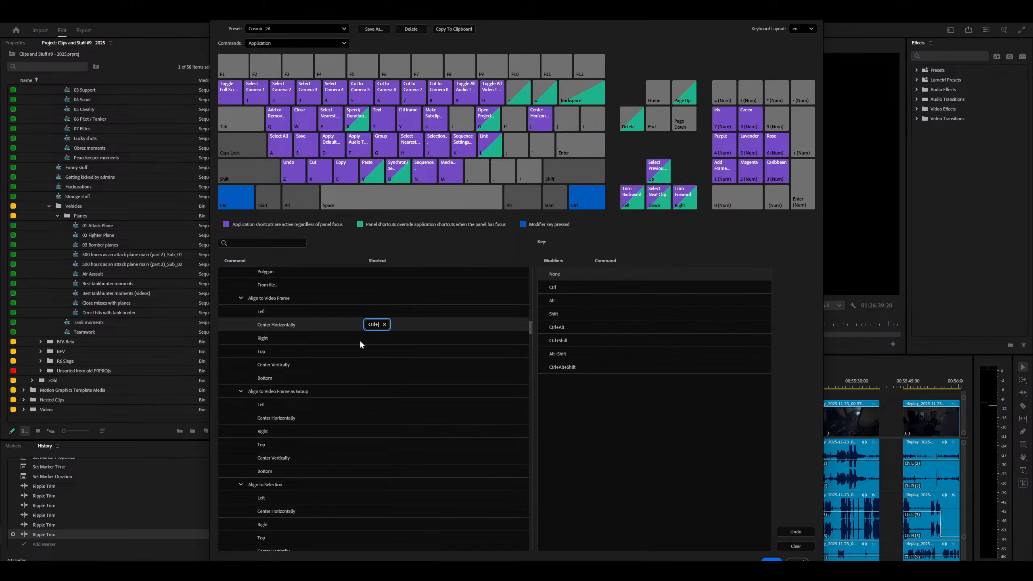
key("ctrl+bracketleft")
left_click(373, 364)
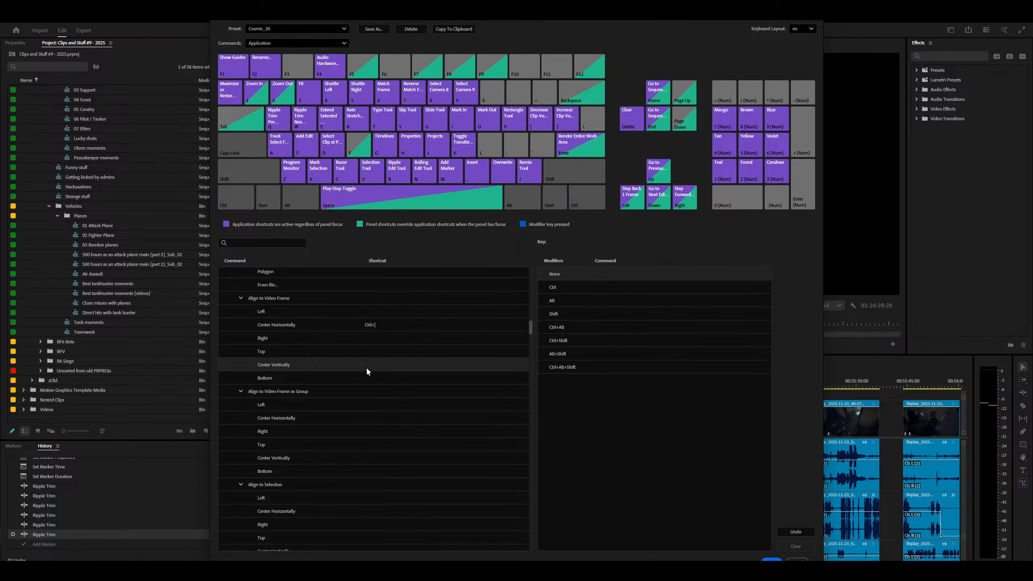
key("ctrl+bracketright")
Check the Ctrl key assignments and remove the Ctrl+U shortcut from Make Subclip.
scroll(364, 370, "up", 3)
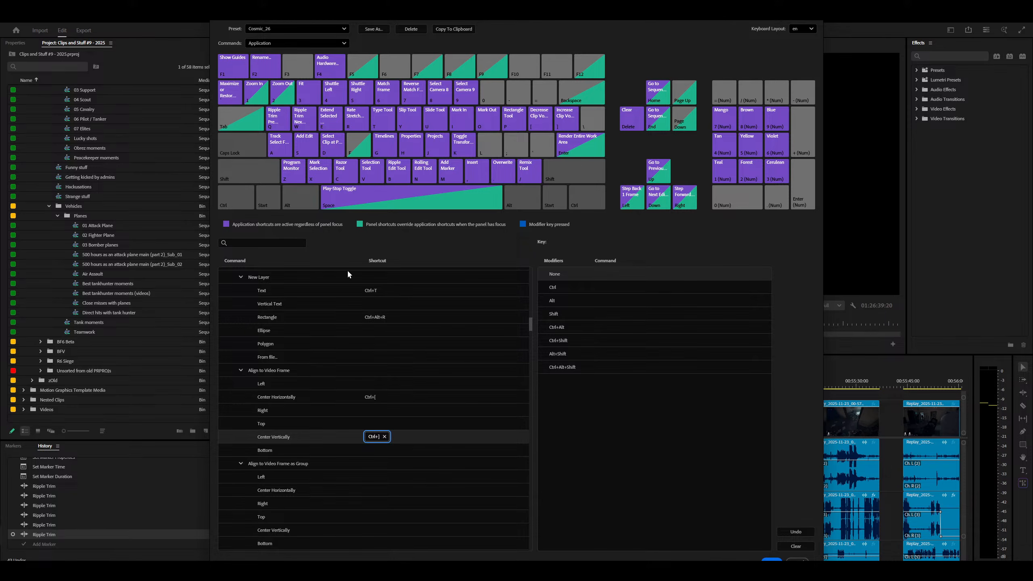
left_click(228, 199)
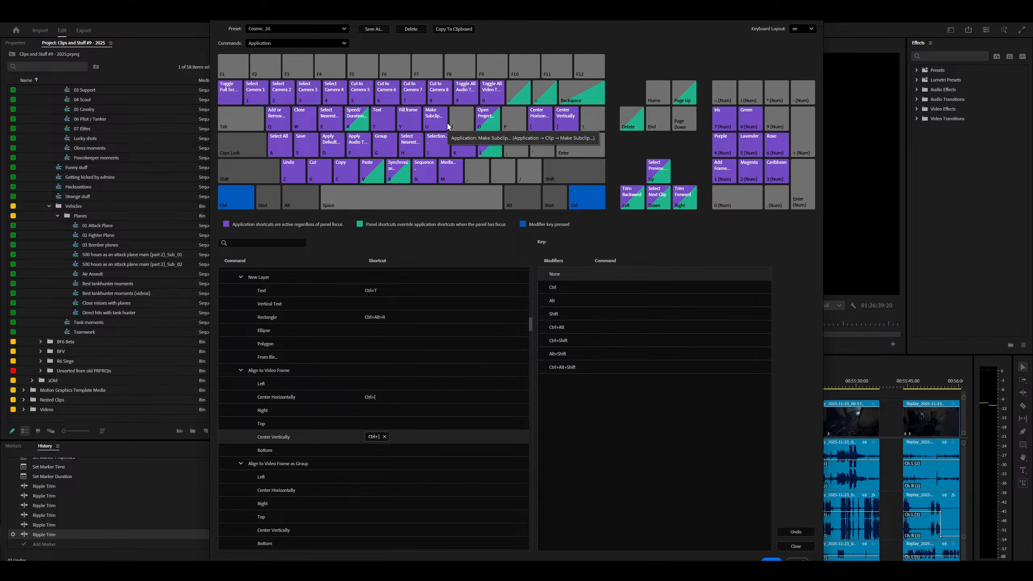
left_click(253, 166)
left_click(253, 166)
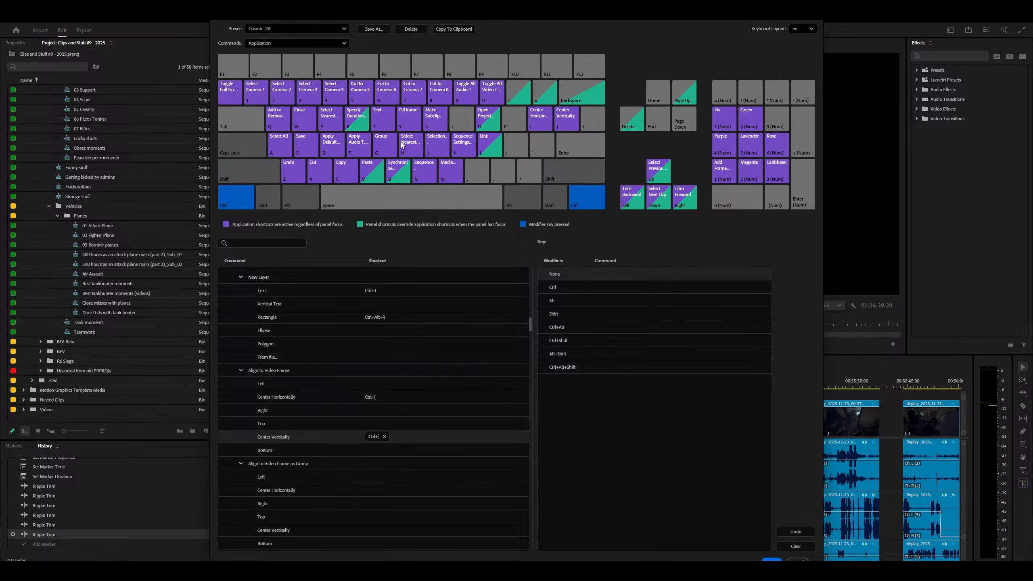
left_click(433, 128)
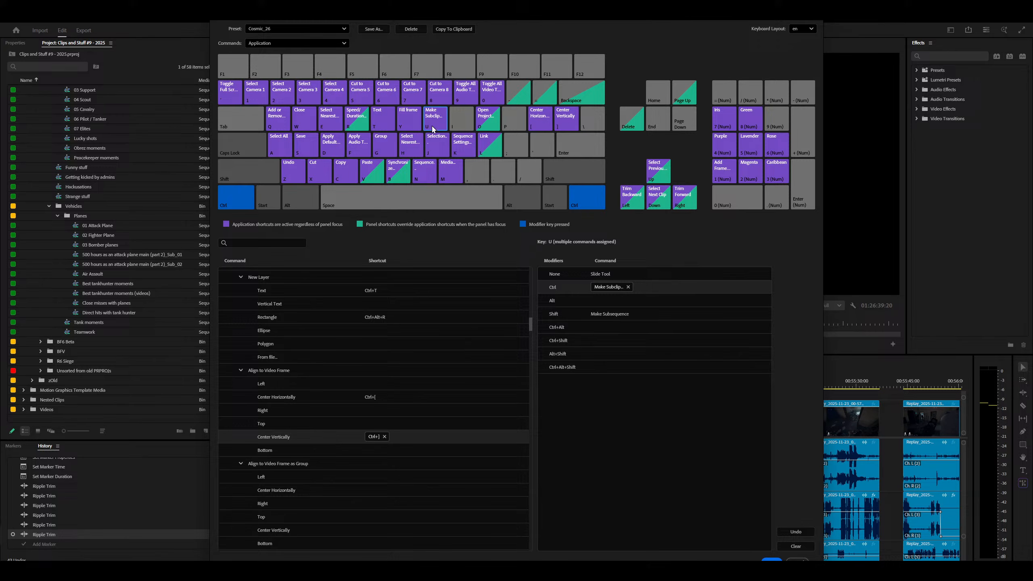
left_click(610, 287)
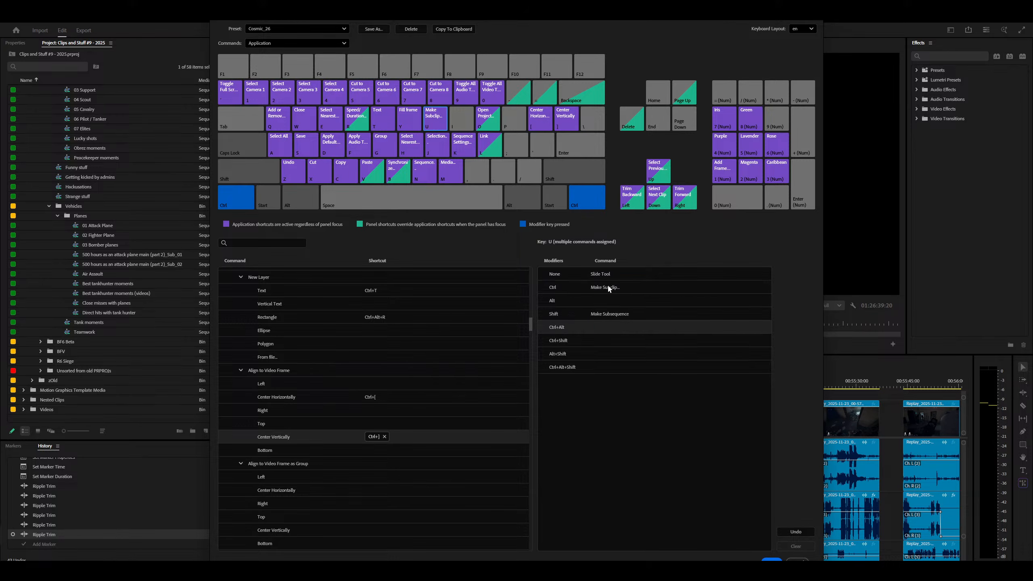
left_click(628, 287)
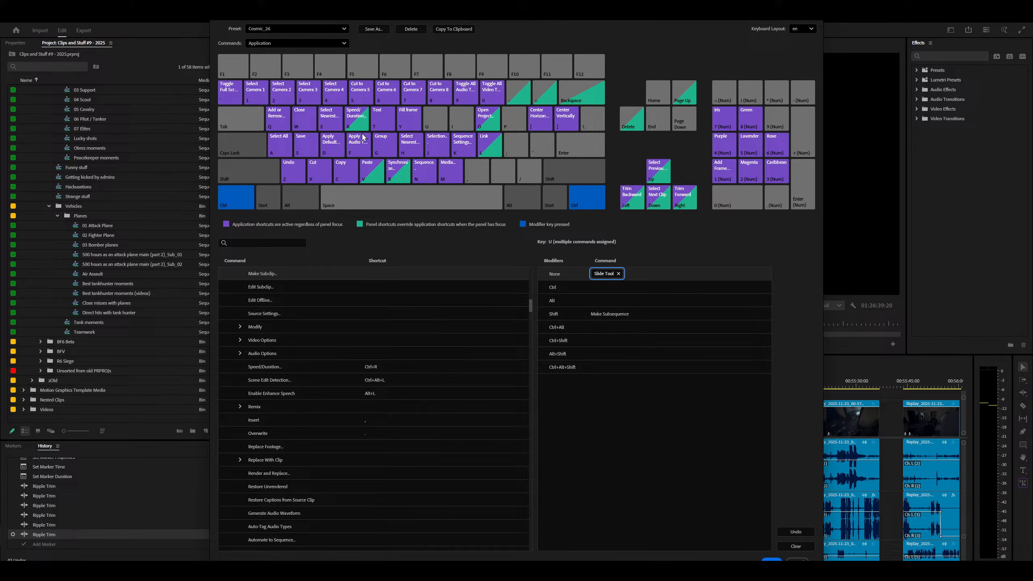
Assign Ctrl+Shift+U to Make Subclip and return to the Ctrl key assignments.
left_click(256, 173)
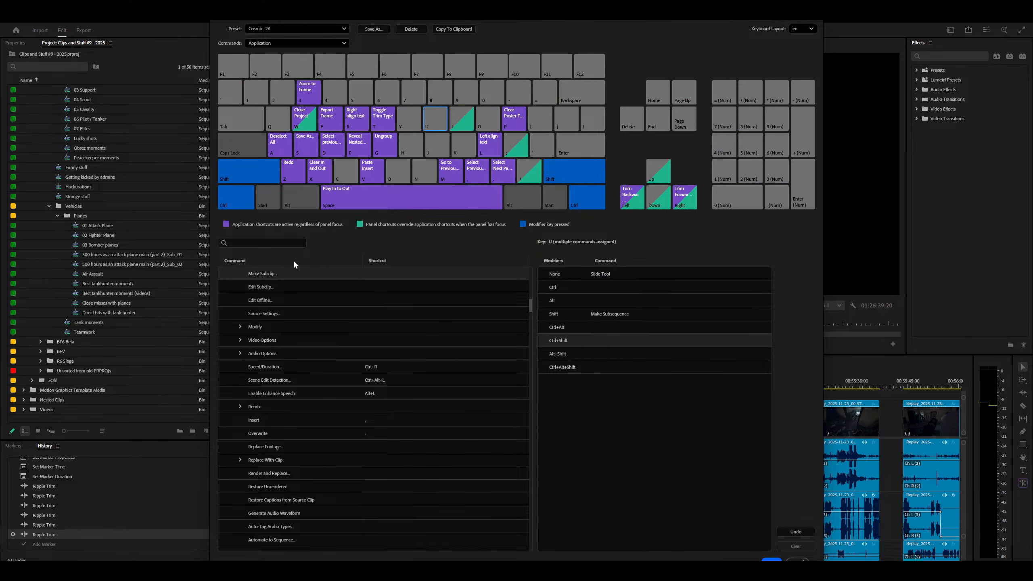
left_click_drag(268, 274, 608, 339)
left_click(231, 176)
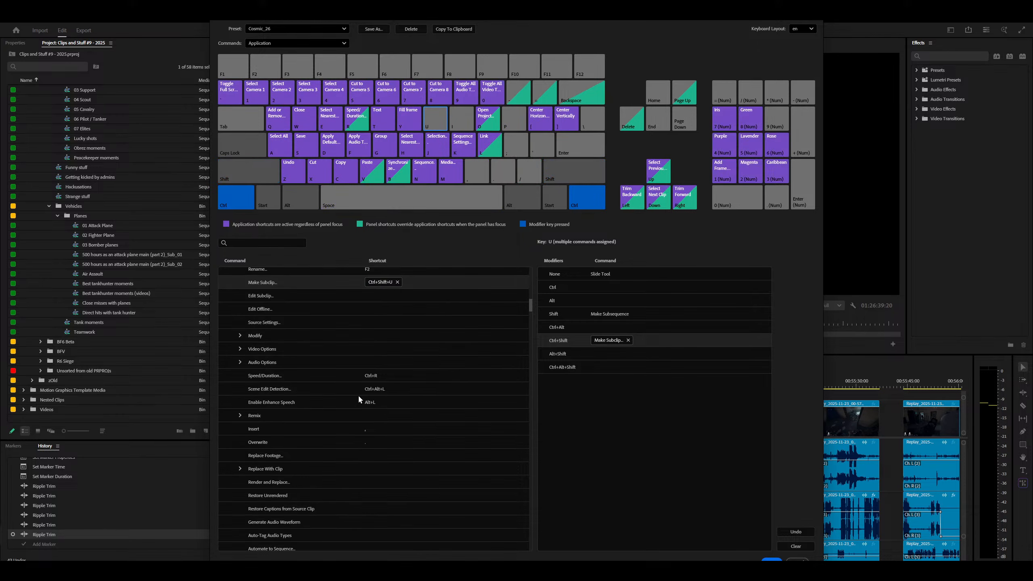
scroll(358, 397, "up", 5)
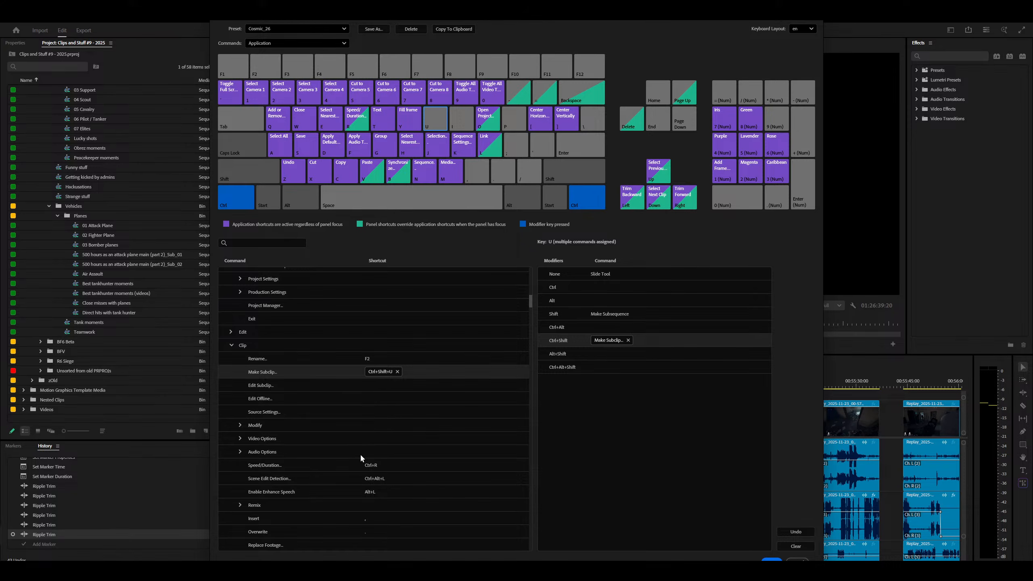
Remove the existing shortcuts from Center Horizontally and Center Vertically under Align to Video Frame.
scroll(360, 454, "down", 10)
scroll(360, 454, "down", 15)
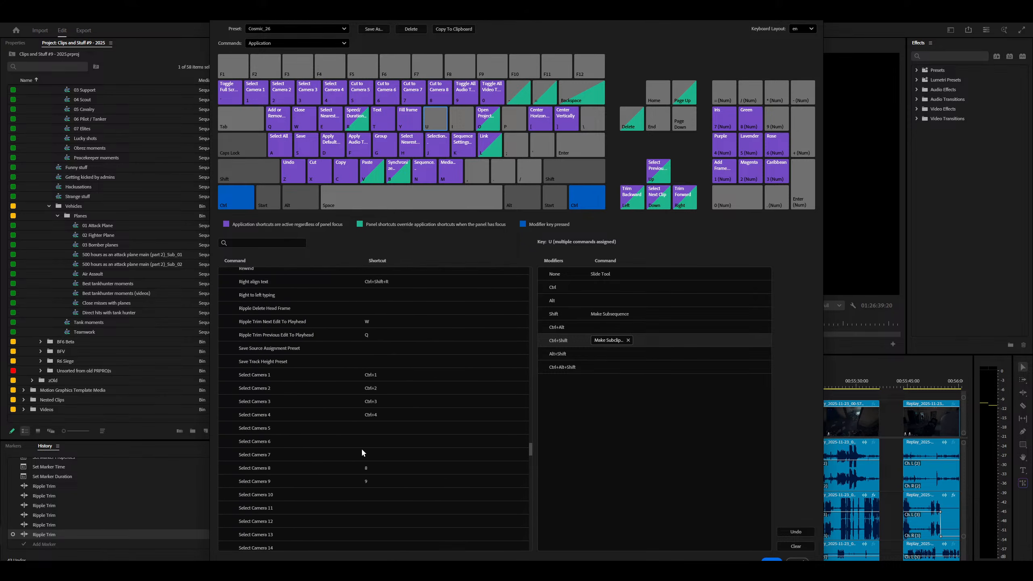
scroll(361, 447, "up", 10)
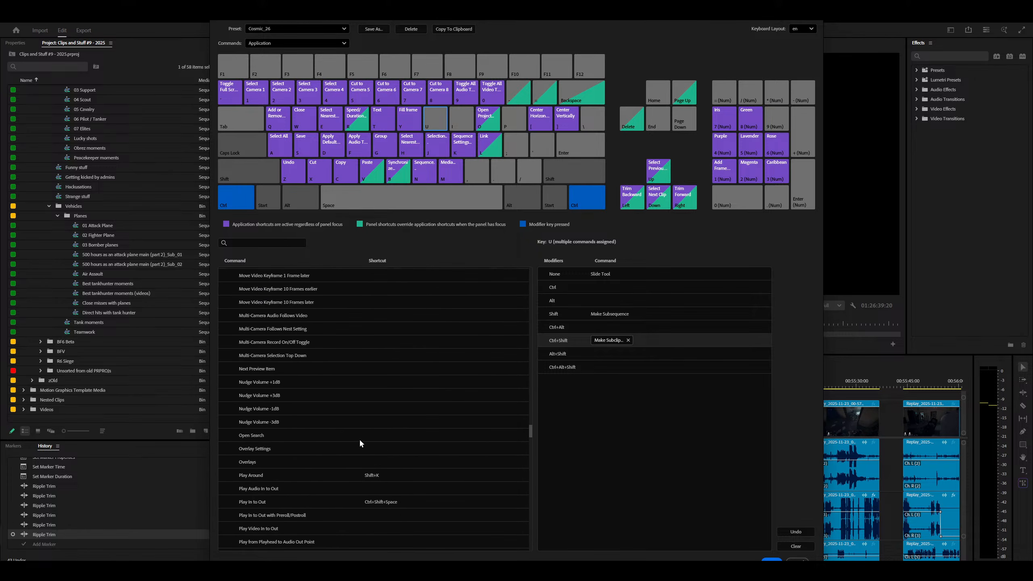
scroll(359, 442, "up", 10)
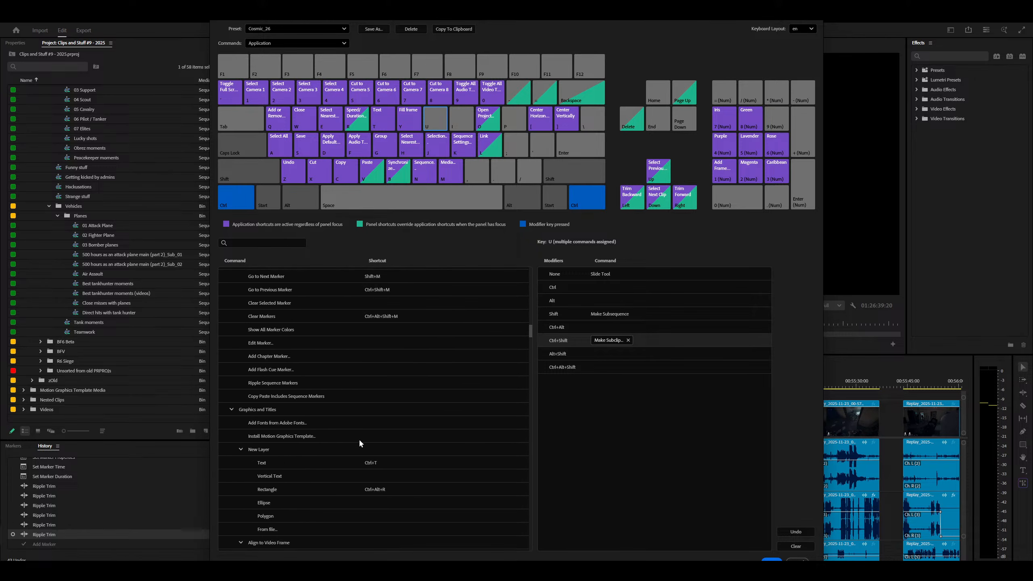
scroll(359, 443, "down", 8)
left_click(360, 368)
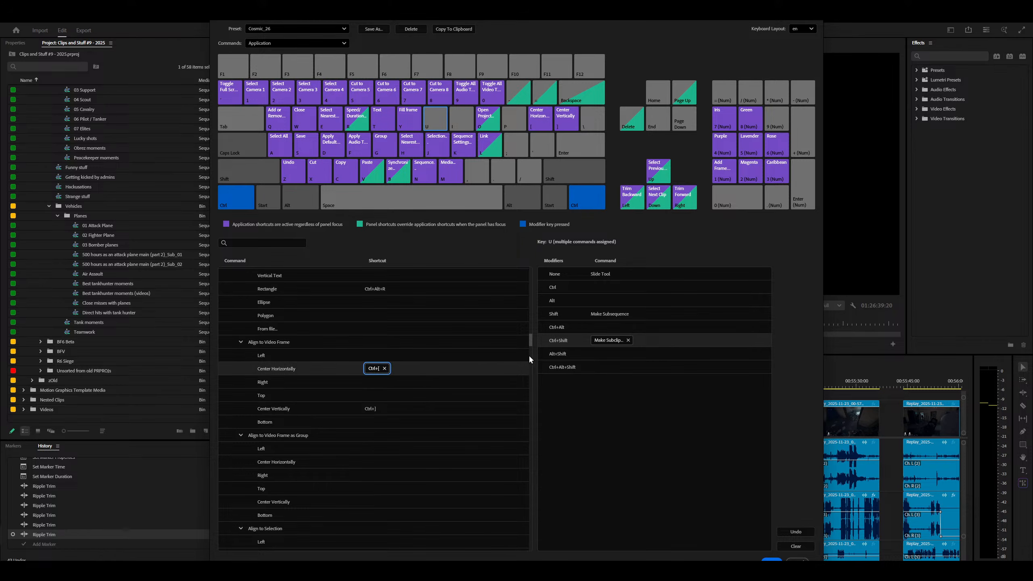
left_click(383, 369)
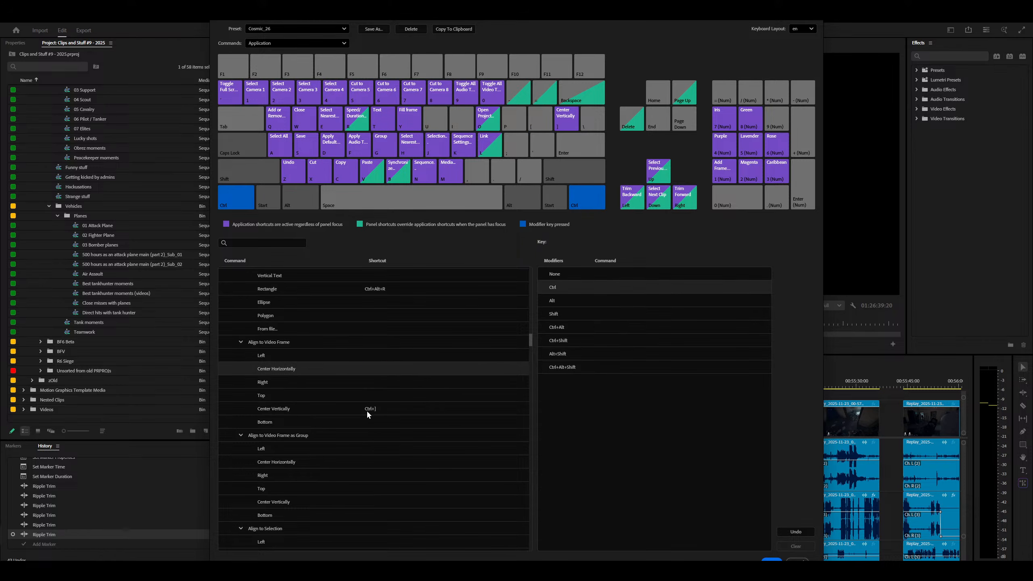
left_click(369, 409)
left_click(383, 409)
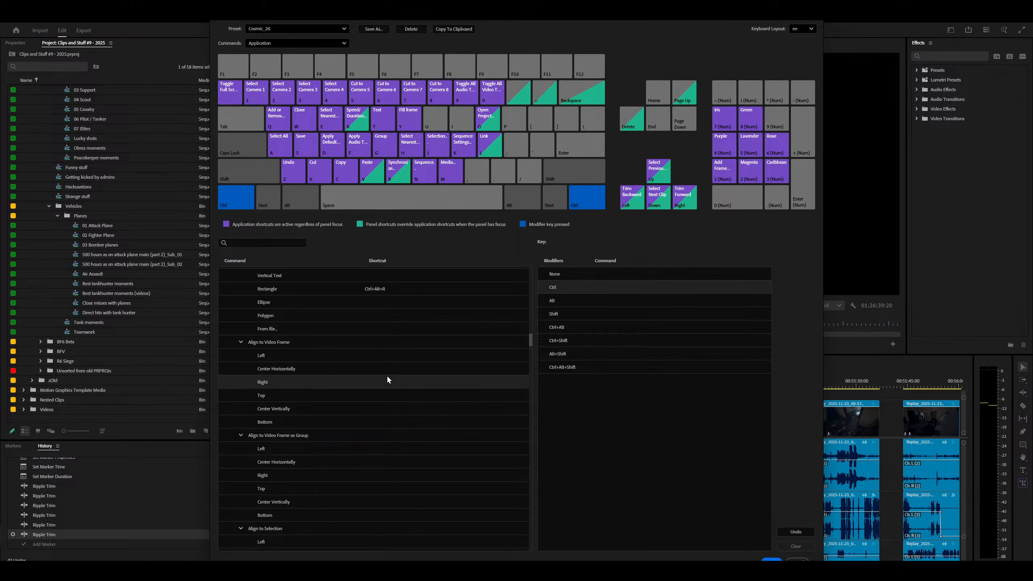
Assign Ctrl+U to the Center Horizontally command under Align to Video Frame.
left_click(584, 324)
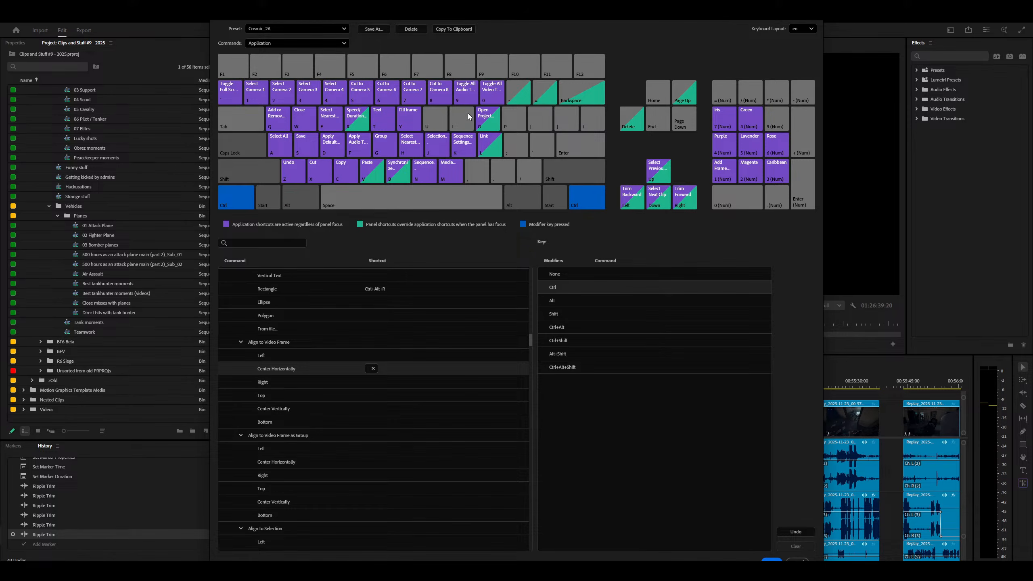
left_click(436, 124)
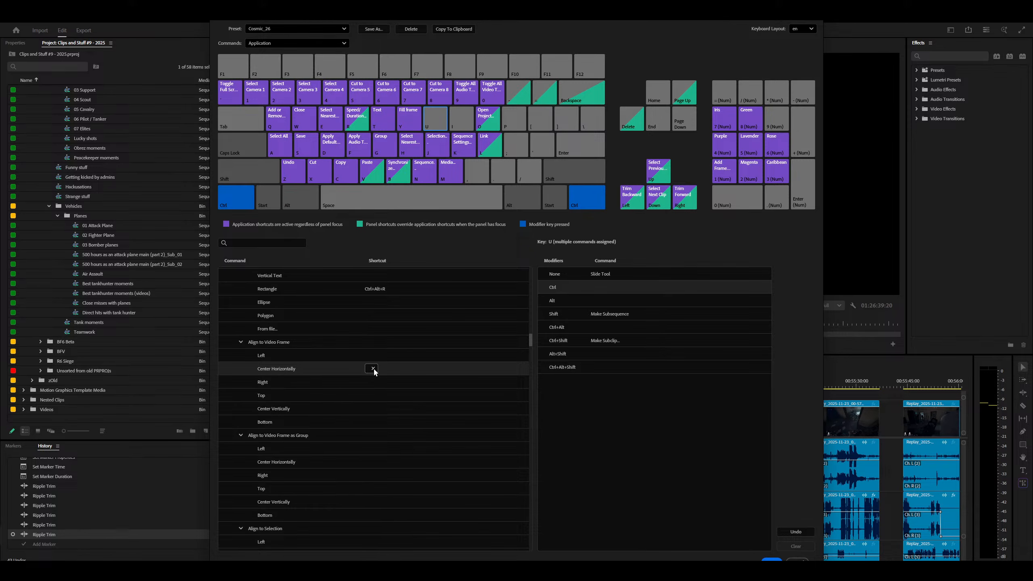
left_click_drag(276, 369, 610, 284)
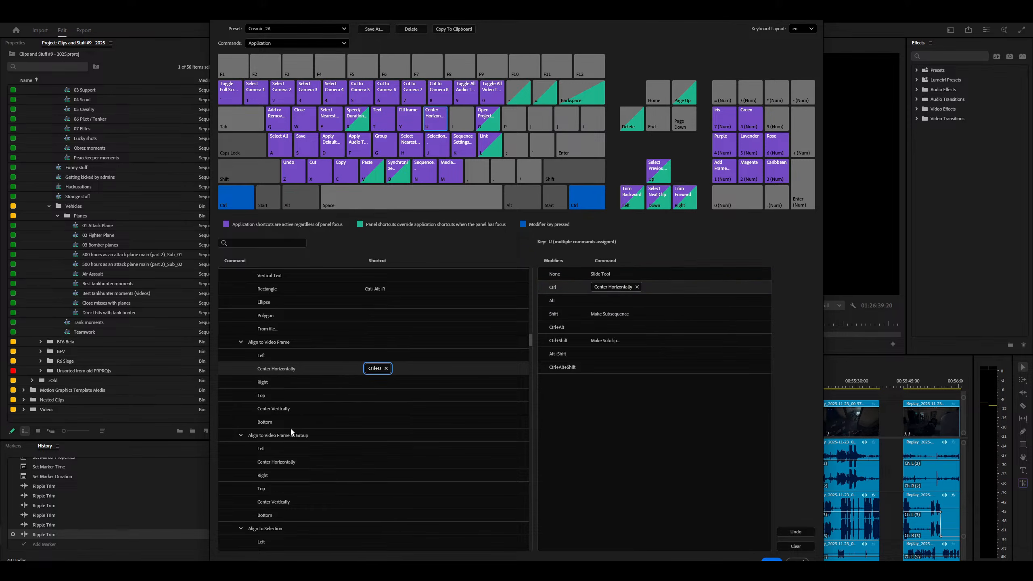
Assign Ctrl+I to the Center Vertically command under Align to Video Frame and save the shortcut changes.
left_click(466, 122)
left_click(268, 408)
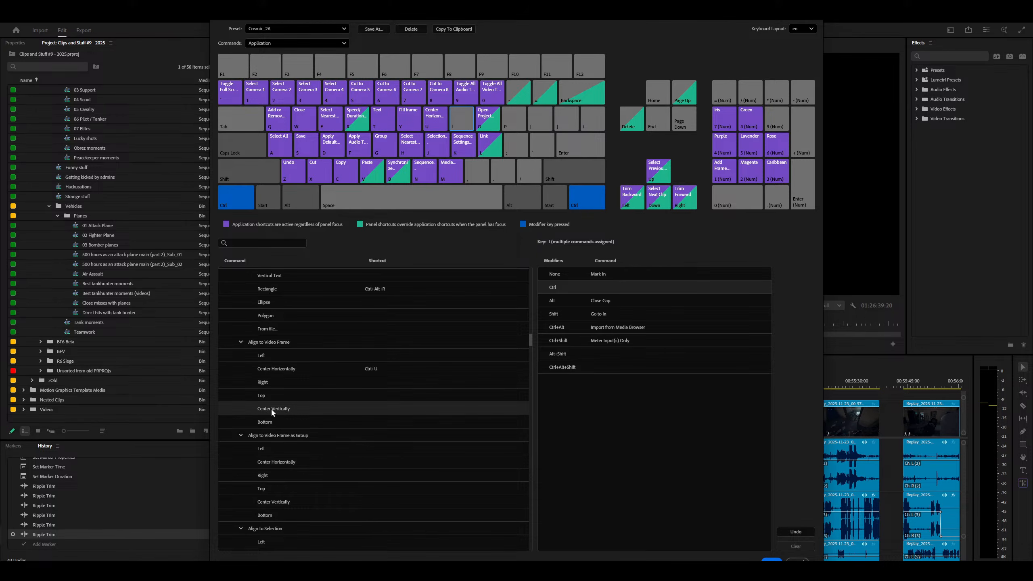
left_click_drag(605, 288, 606, 288)
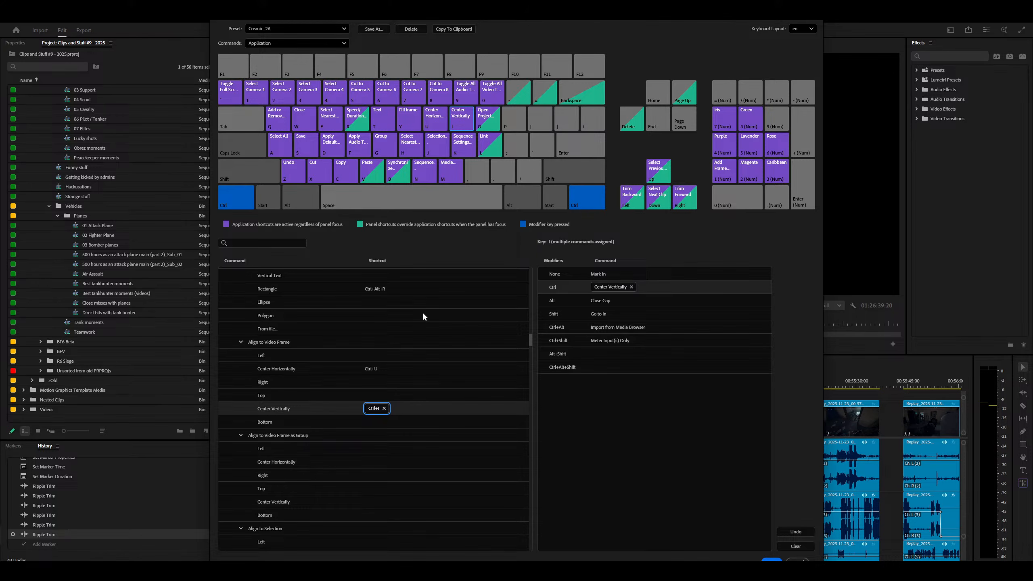
left_click(772, 561)
Add a new text layer off-center near the frame's upper right and center it horizontally and vertically in the video frame.
key("ctrl+t")
left_click_drag(731, 163, 773, 85)
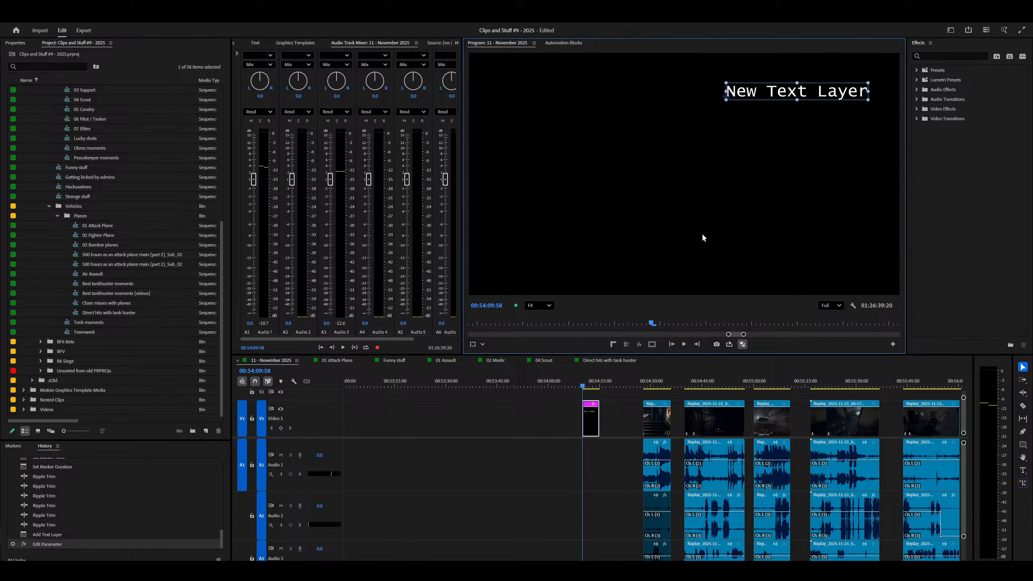
key("ctrl+u")
key("ctrl+i")
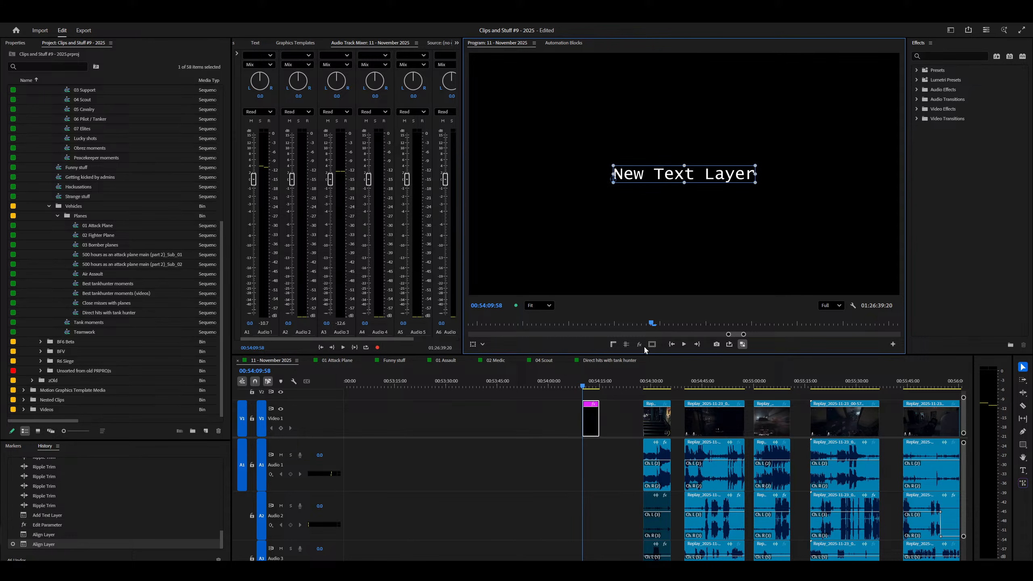
left_click(651, 184)
left_click(637, 468)
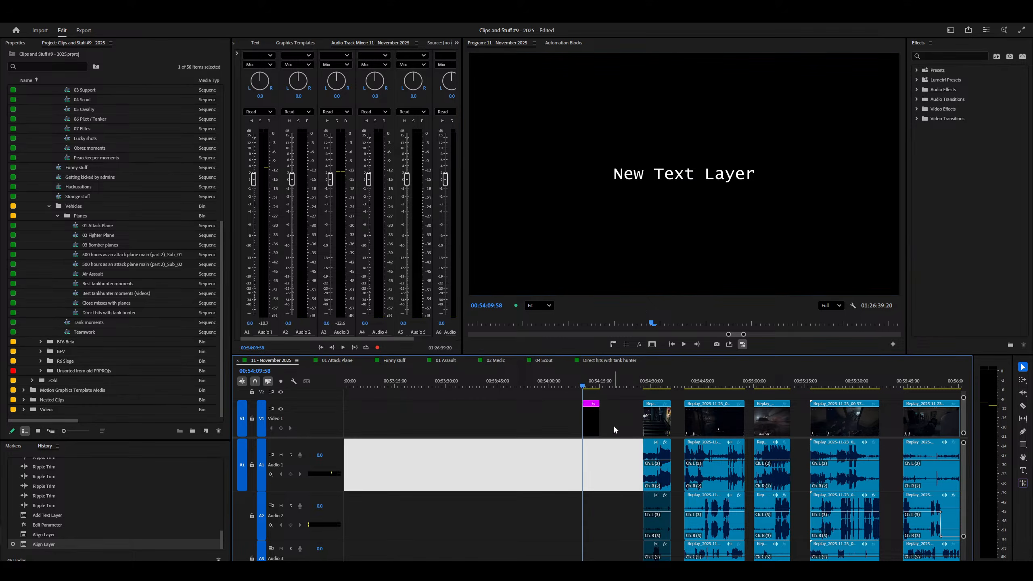
left_click(598, 419)
left_click(593, 426)
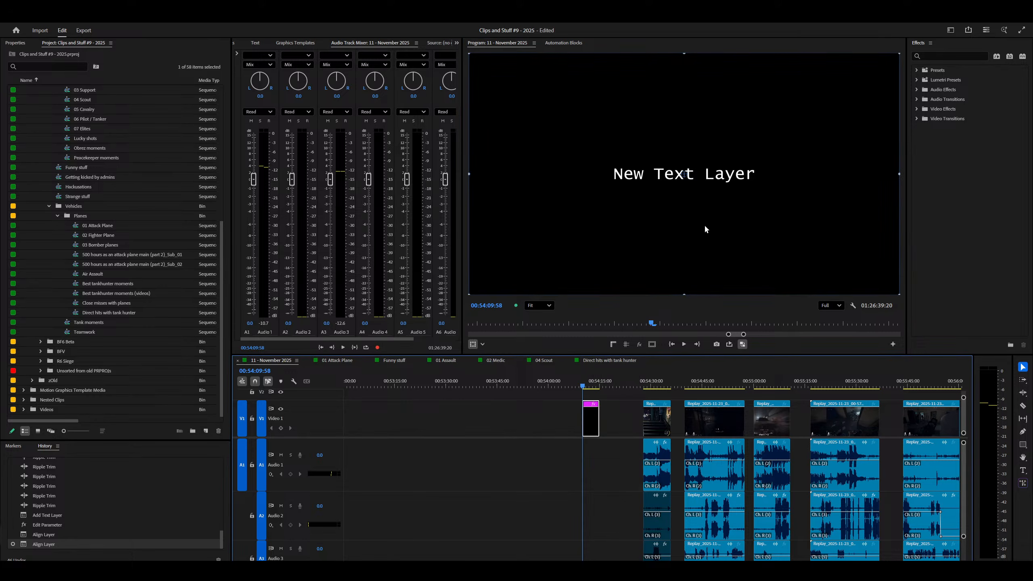
left_click(557, 543)
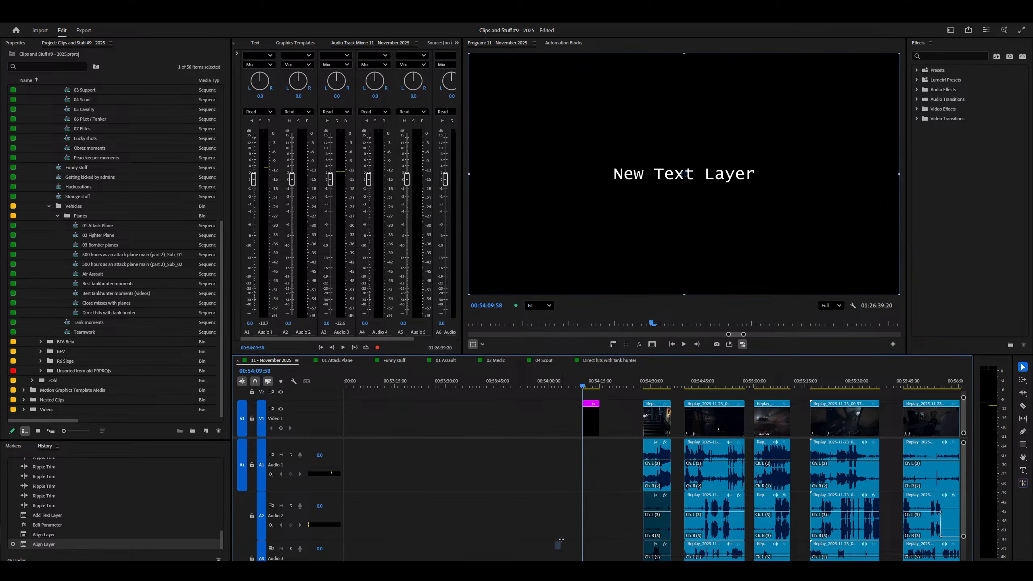
Replace the text layer's content with "wasdadwdasdwadasdasdasd".
left_click(594, 417)
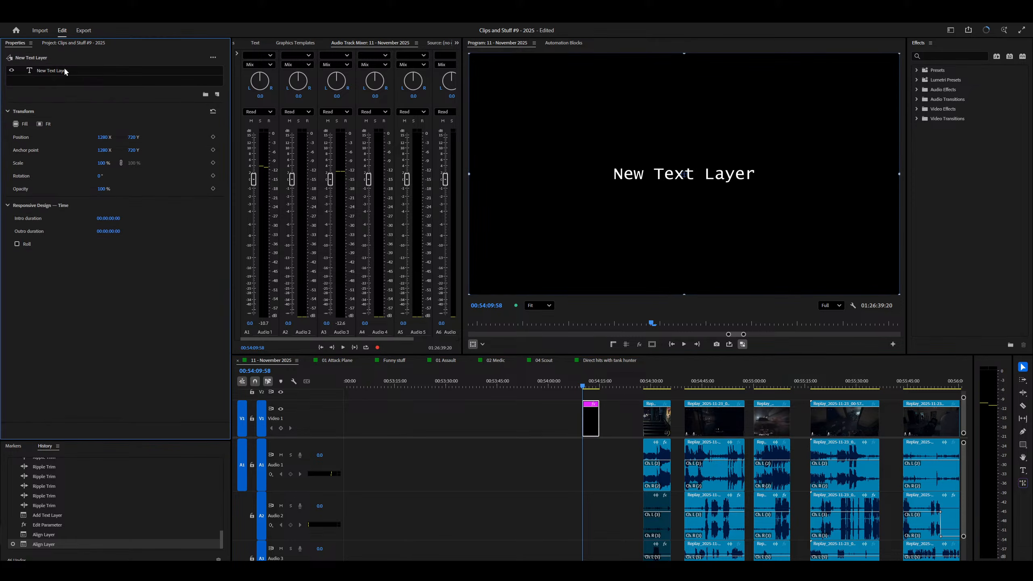
left_click(64, 70)
double_click(652, 177)
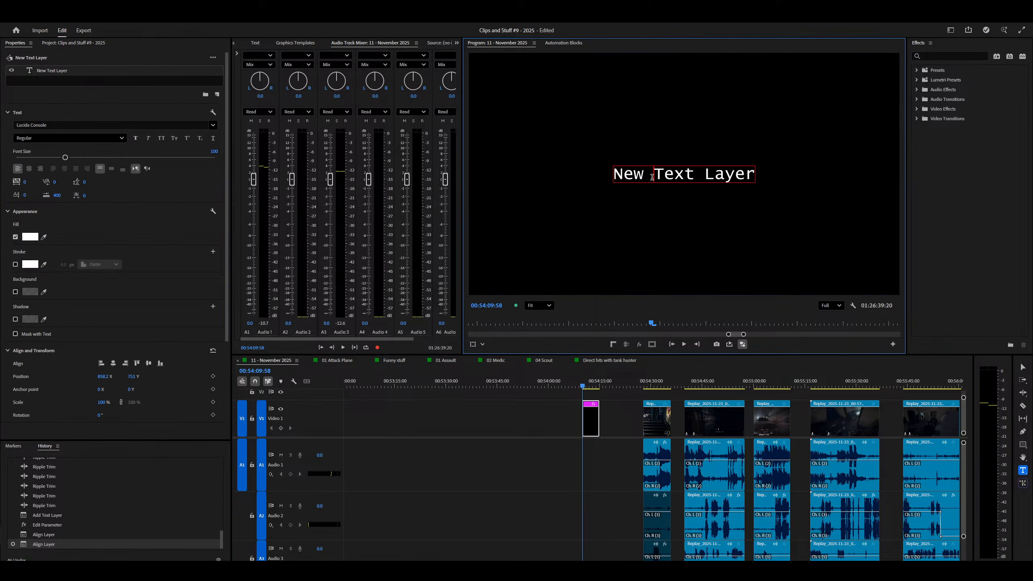
type("asdasd")
key("ctrl+a")
type("wasdadw")
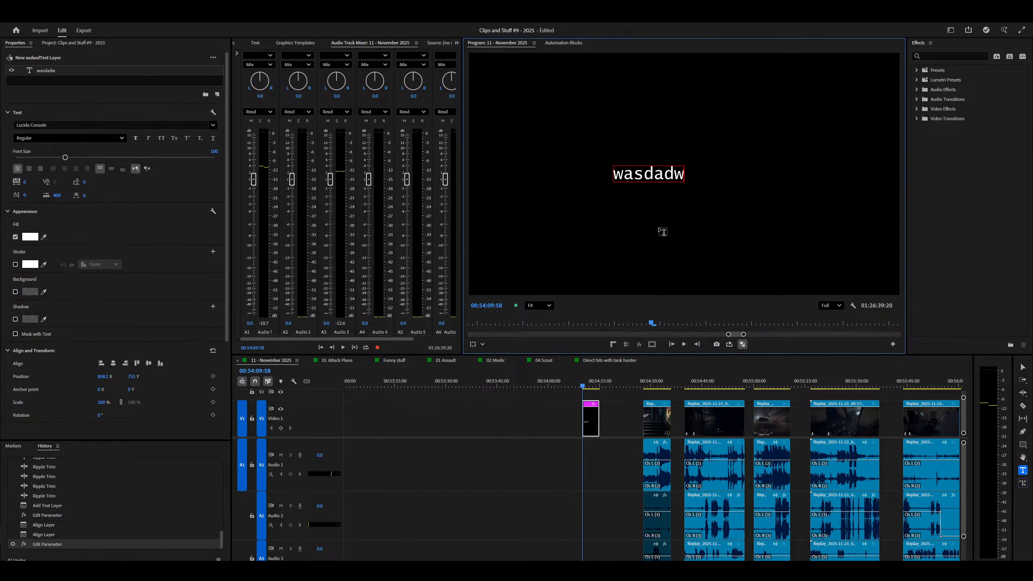
type("dasdwadasdasdasd")
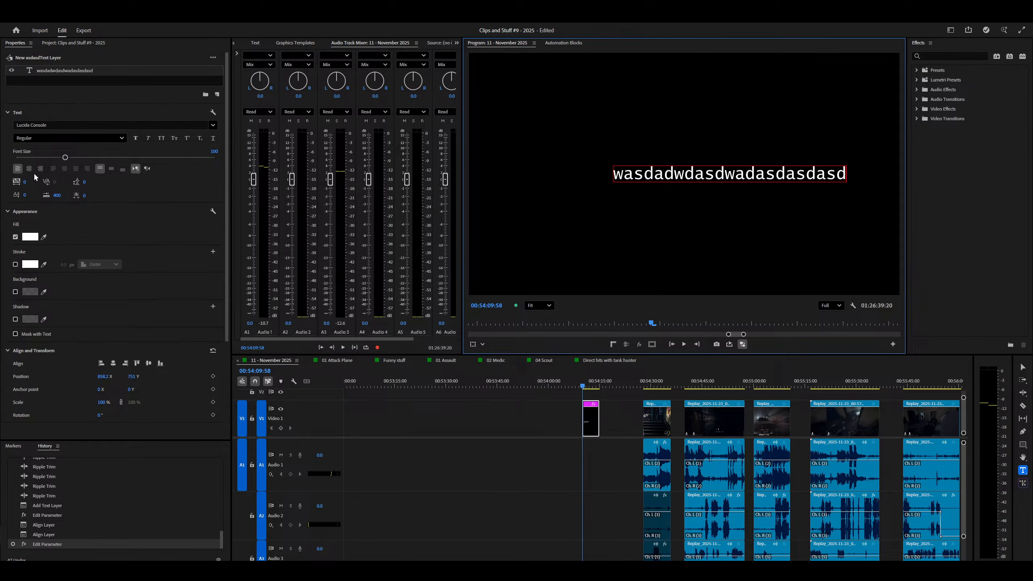
Set the text layer's paragraph alignment to centered both horizontally and vertically.
left_click(29, 169)
left_click(29, 168)
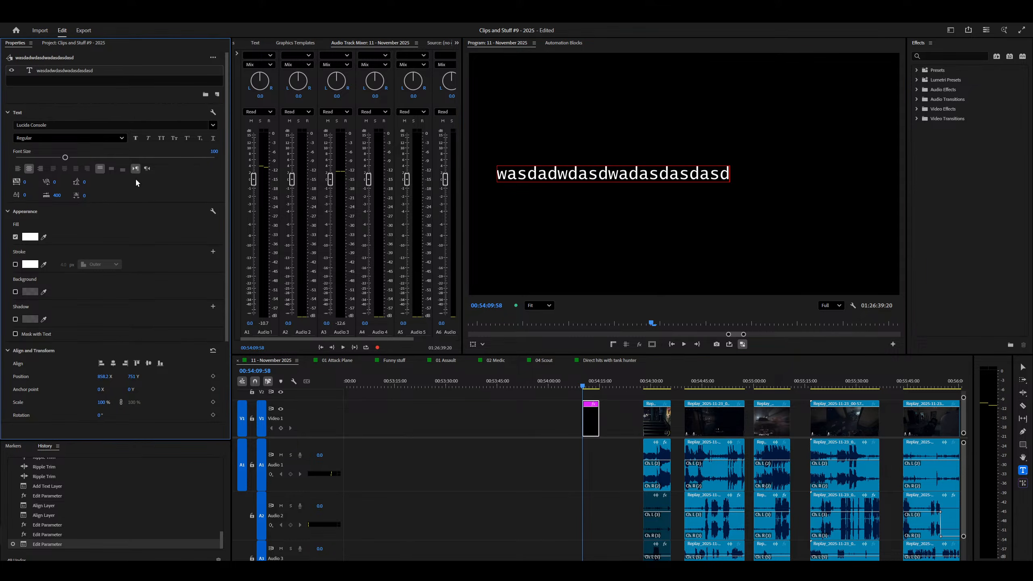
left_click(112, 168)
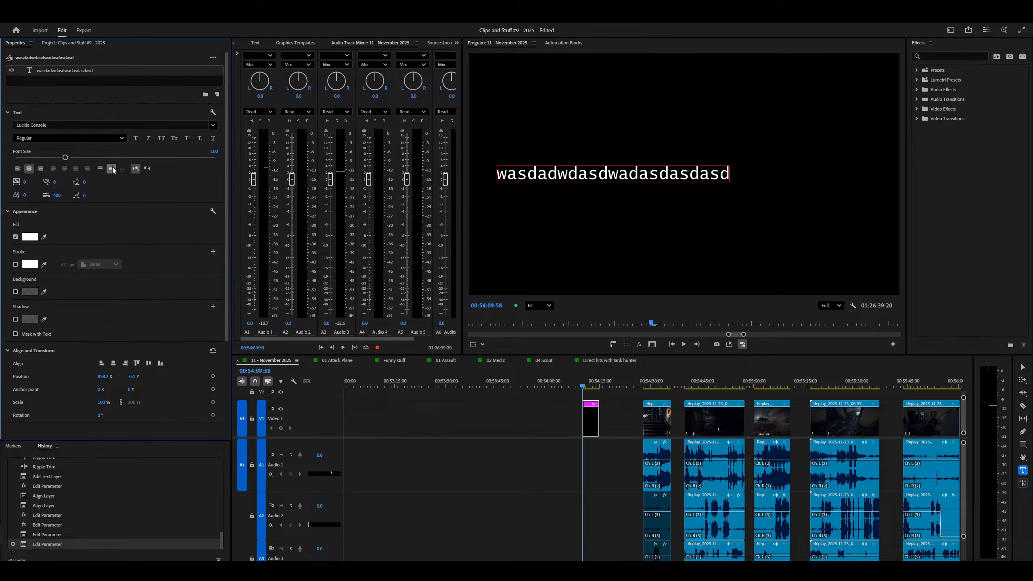
left_click(464, 454)
left_click_drag(610, 410, 516, 447)
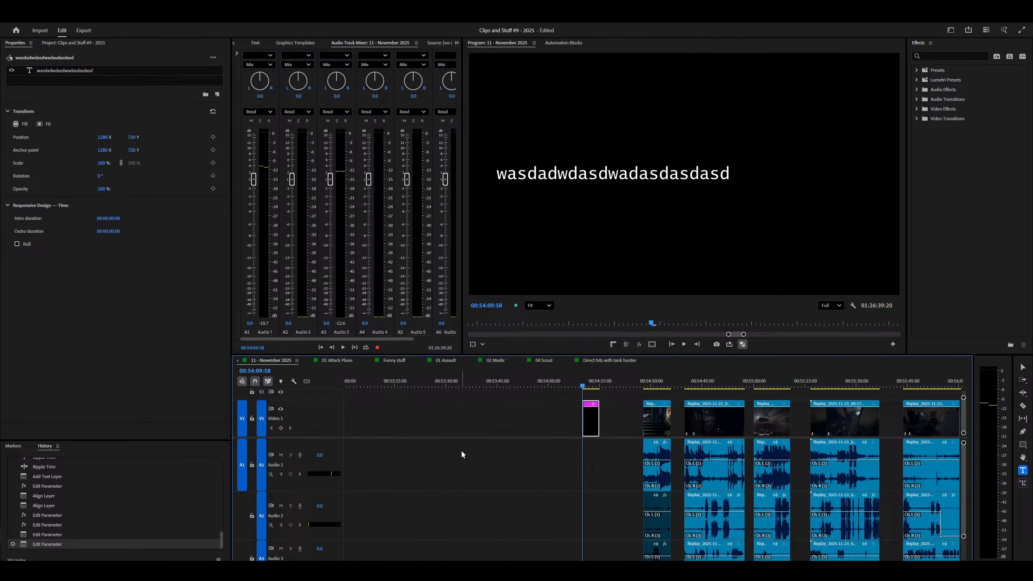
left_click(490, 471)
left_click(549, 415)
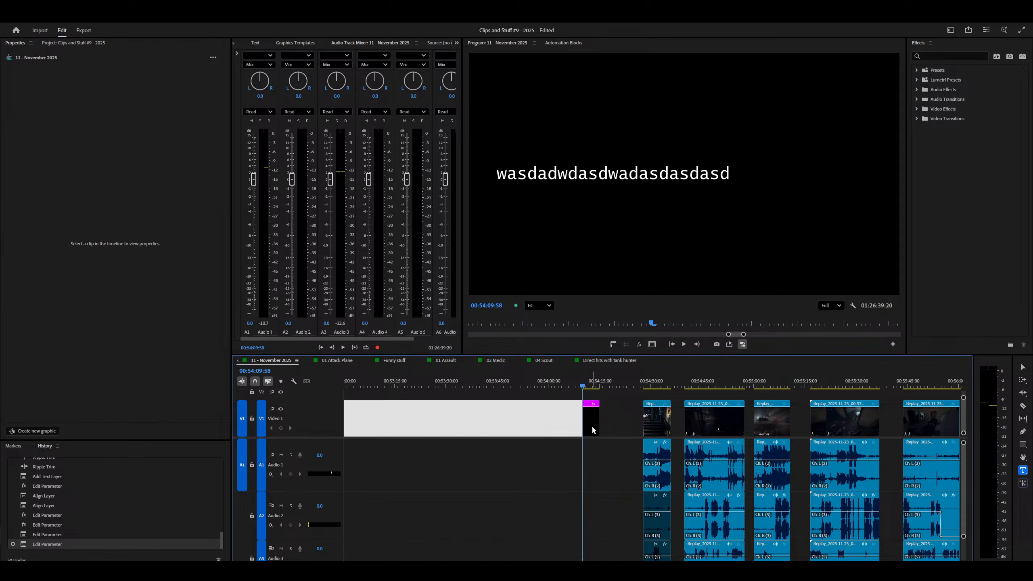
Select the text layer with the Selection tool and center it horizontally and vertically in the video frame.
left_click(592, 427)
key("v")
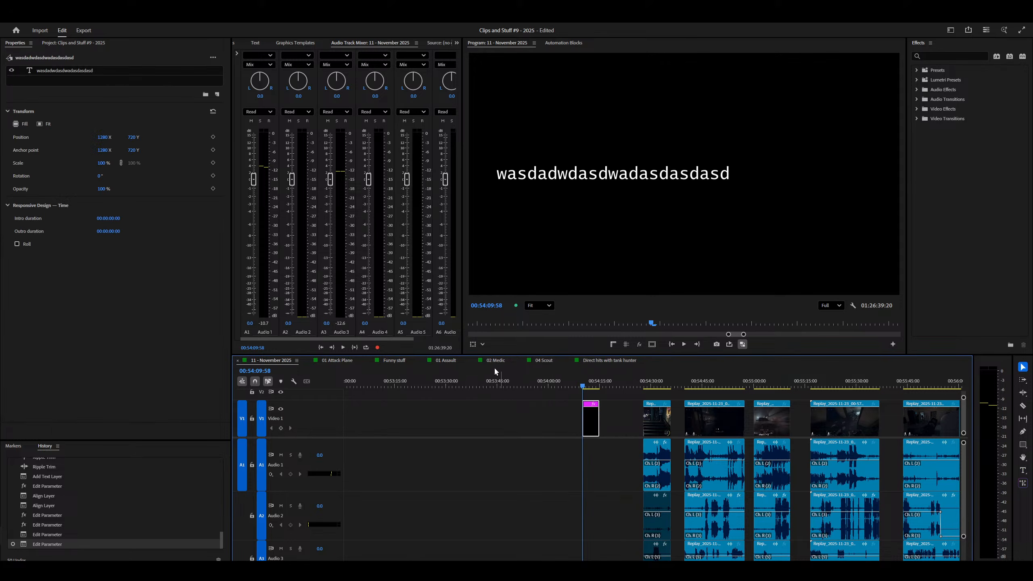
left_click(519, 450)
left_click(592, 421)
left_click(623, 165)
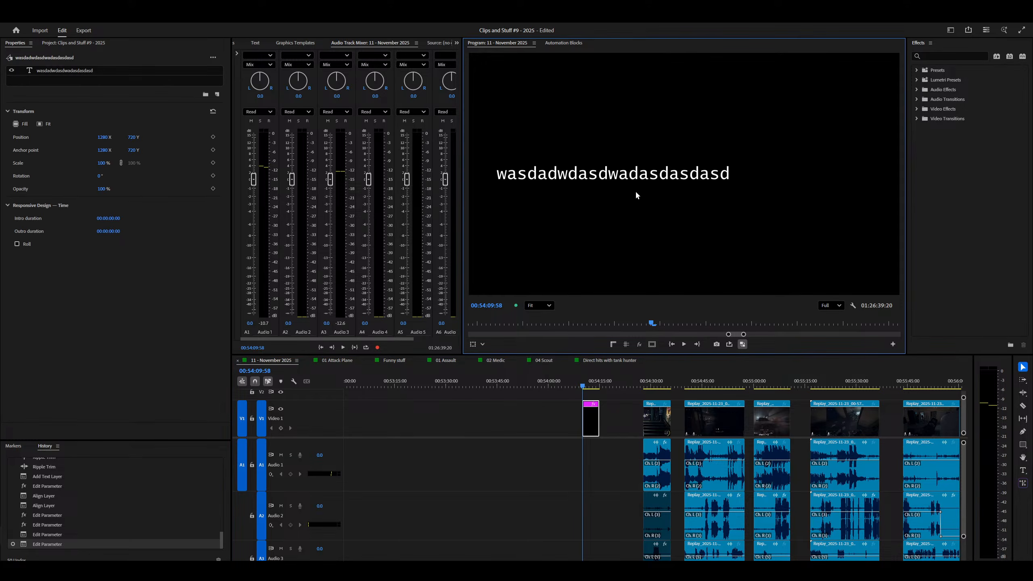
left_click(629, 177)
key("ctrl+Home")
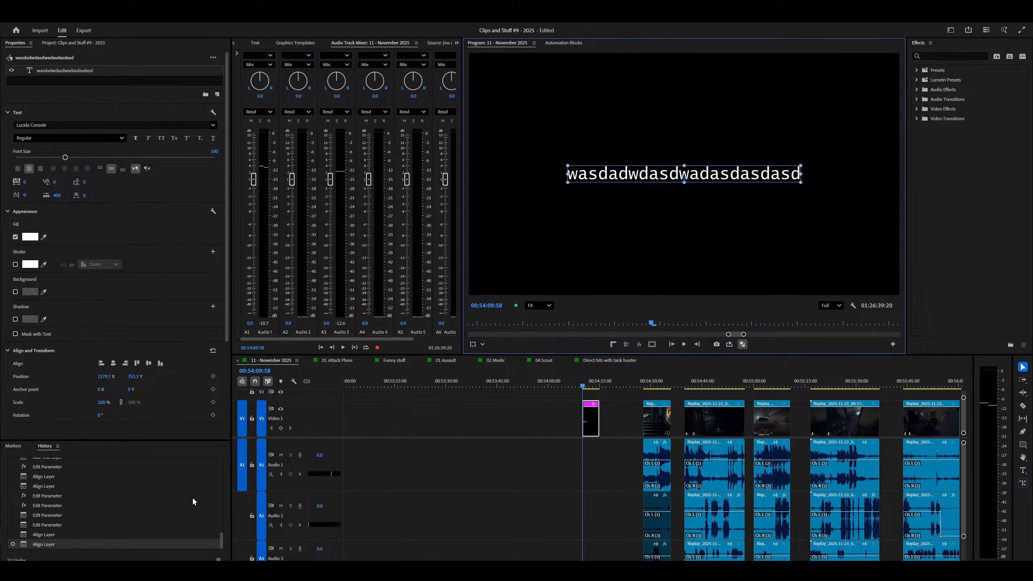
Move the text layer to the upper-left area of the video frame, at about 769 X, 153 Y.
left_click(509, 499)
key("equal")
key("equal")
left_click(705, 410)
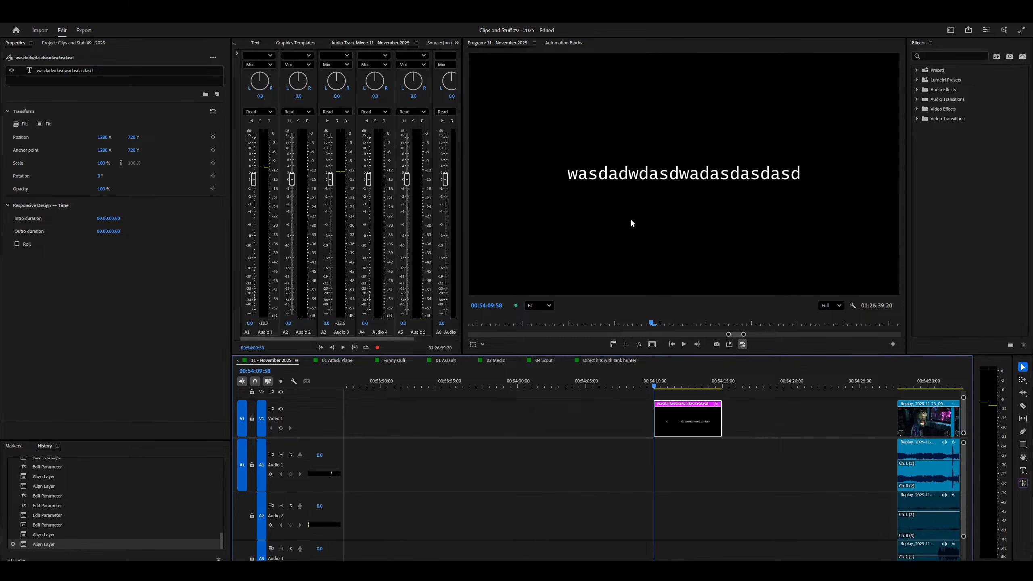
left_click(615, 175)
left_click_drag(627, 175, 541, 75)
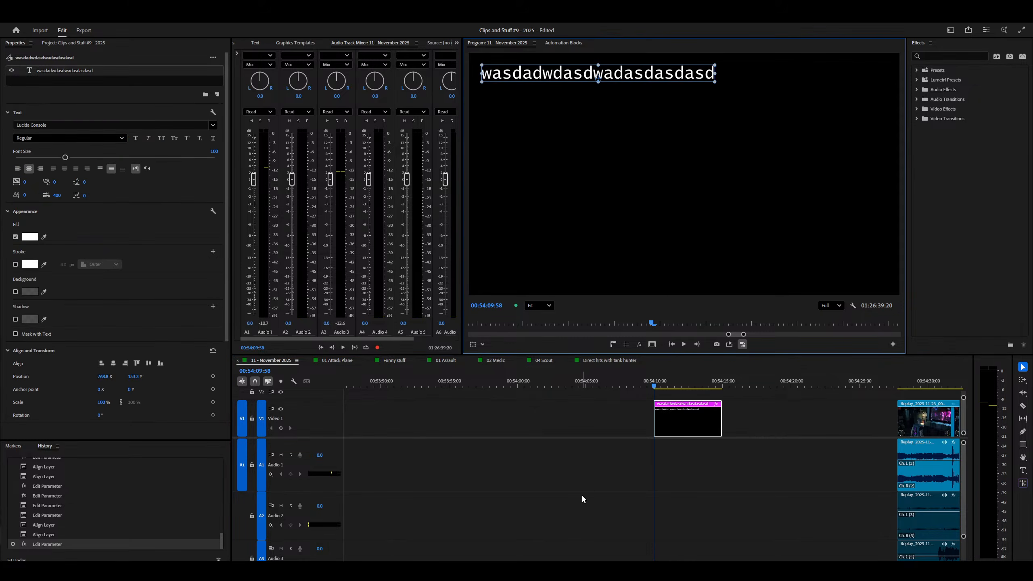
Select the text layer inside the graphic clip and align it back to the center of the video frame.
left_click(600, 494)
left_click(675, 432)
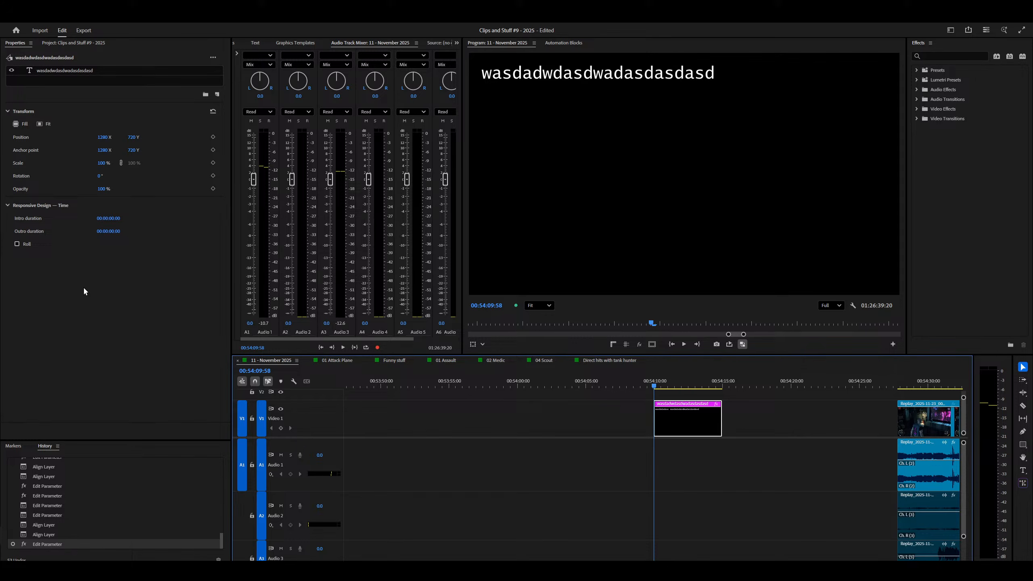
left_click(65, 88)
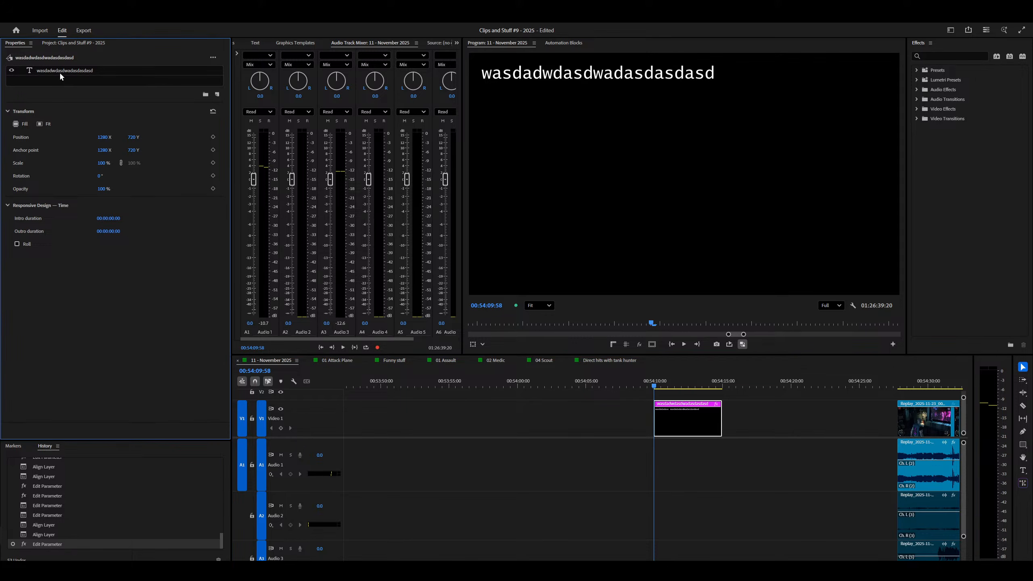
left_click(59, 71)
key("ctrl+shift+c")
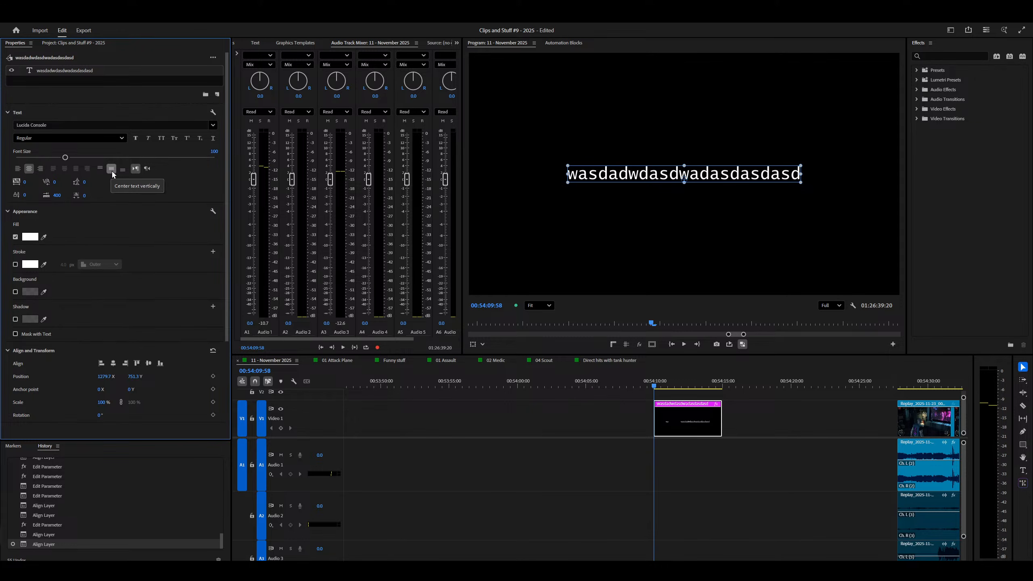
left_click(610, 450)
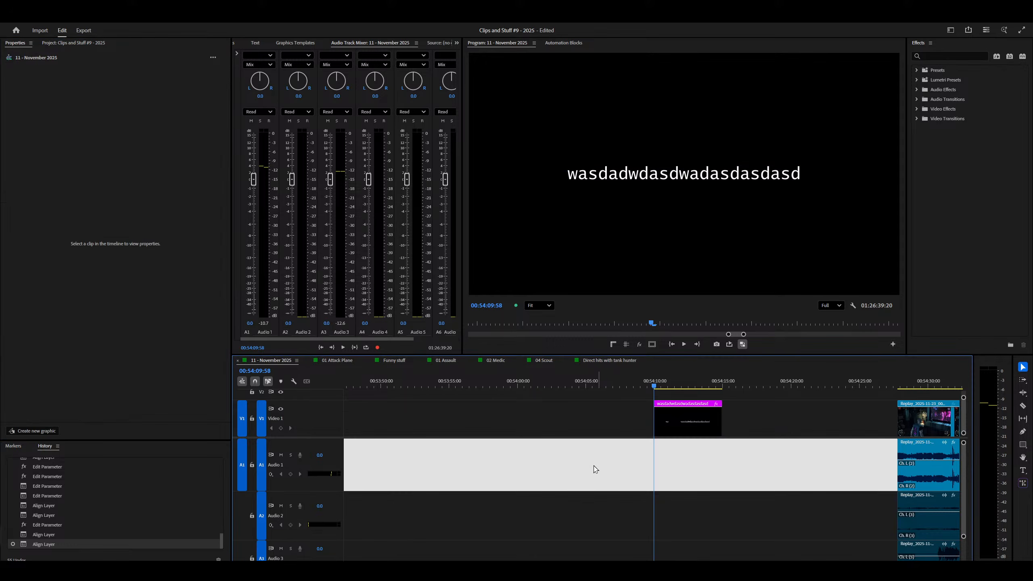
left_click(579, 494)
left_click(584, 488)
left_click(634, 480)
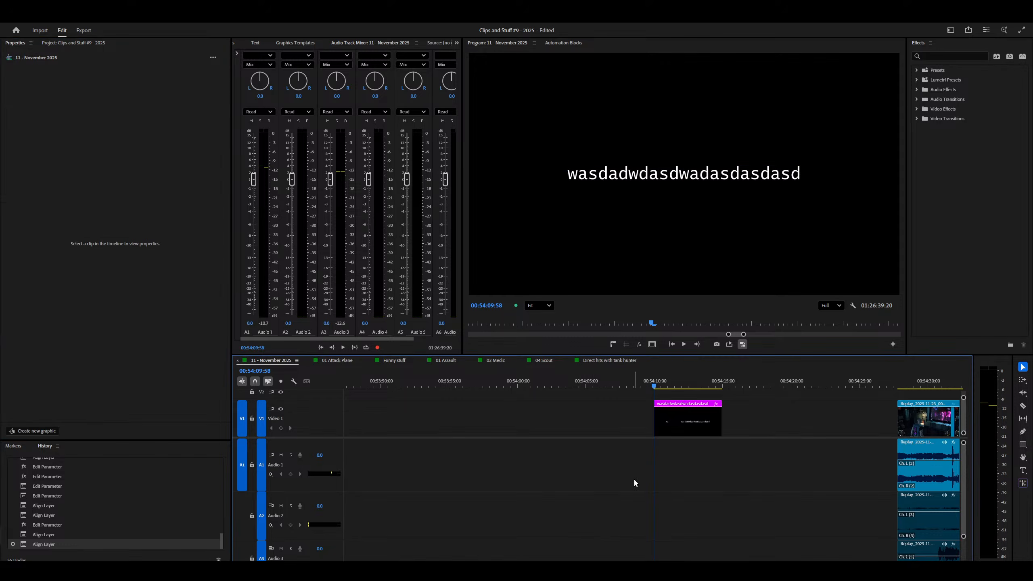
Search the keyboard shortcuts for "center" and enlarge the dialog to review all the matching commands.
key("ctrl+alt+k")
type("ce")
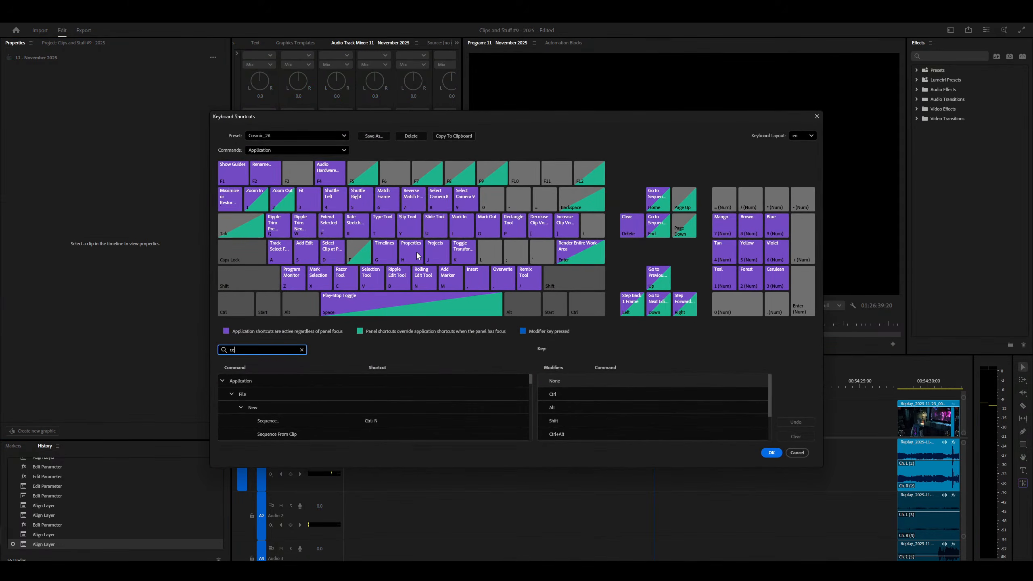
type("nter")
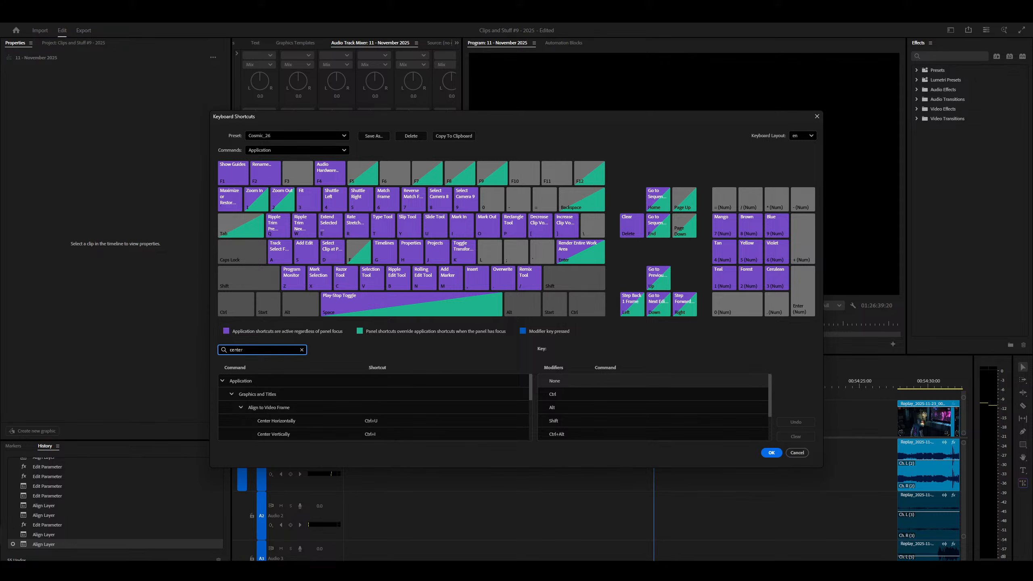
left_click_drag(357, 468, 356, 560)
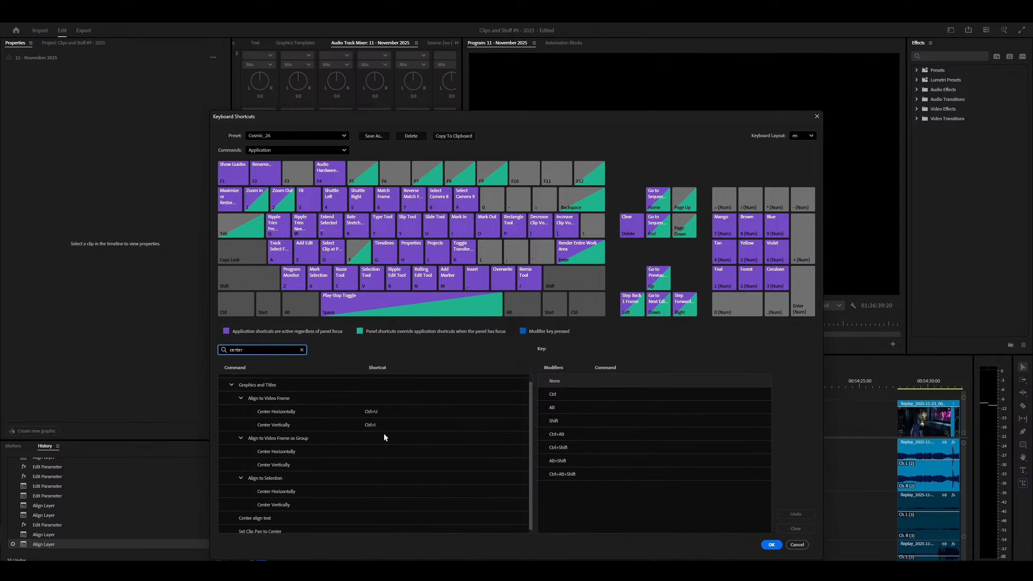
scroll(383, 433, "down", 1)
left_click(290, 488)
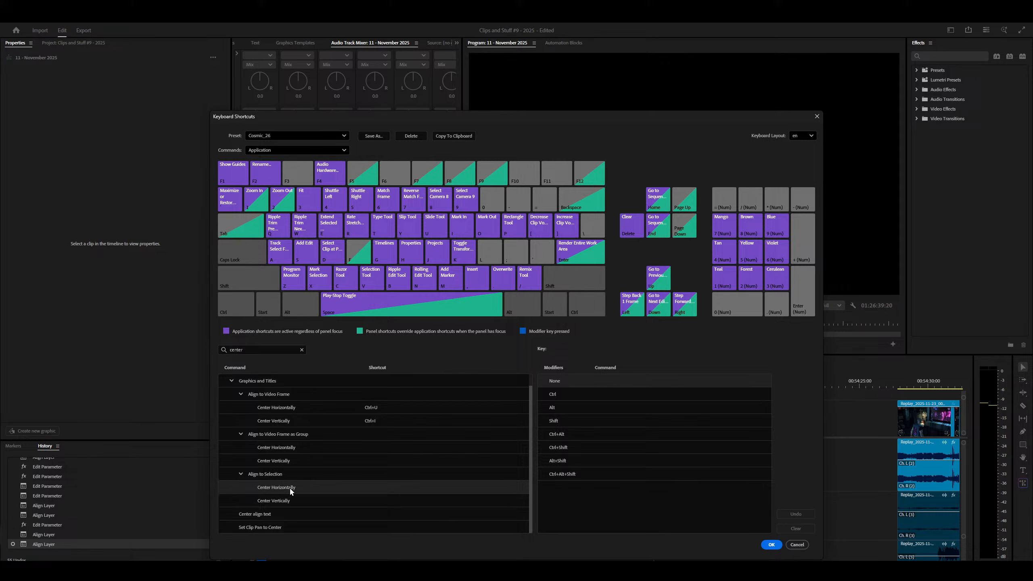
left_click(278, 515)
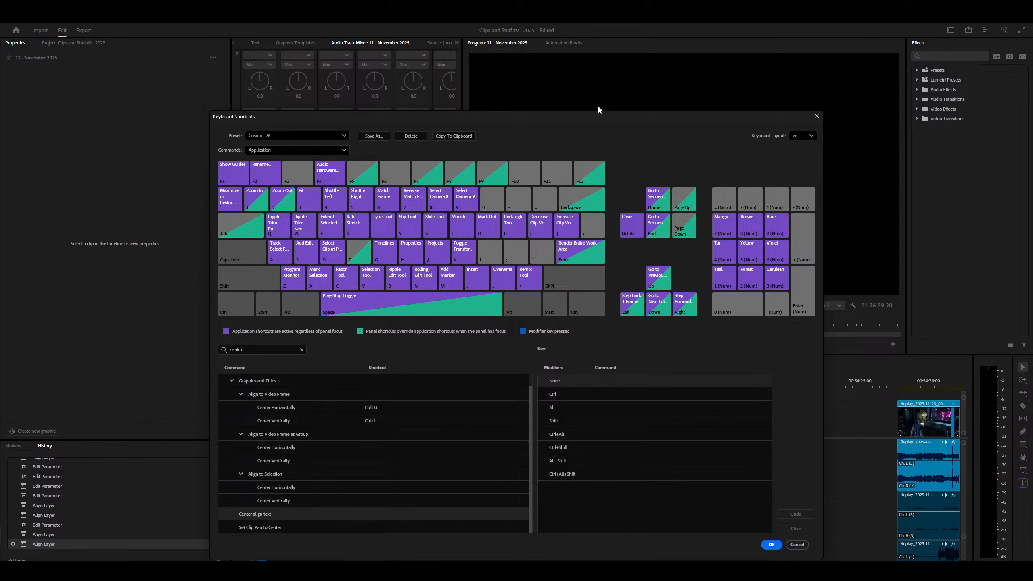
left_click_drag(541, 111, 541, 8)
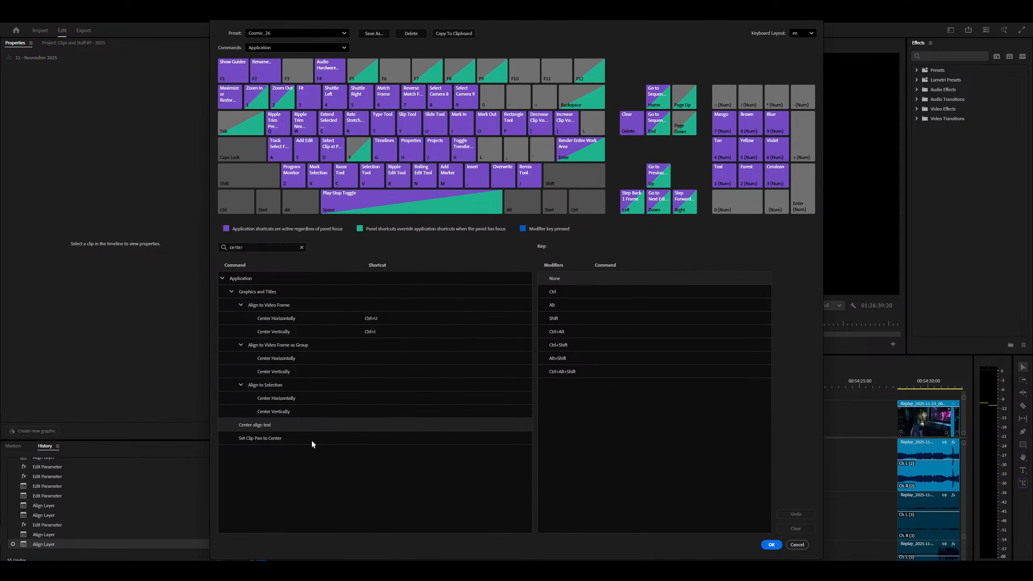
Clear the command search and inspect the commands assigned to the I and U keys with the Ctrl modifier.
left_click(302, 247)
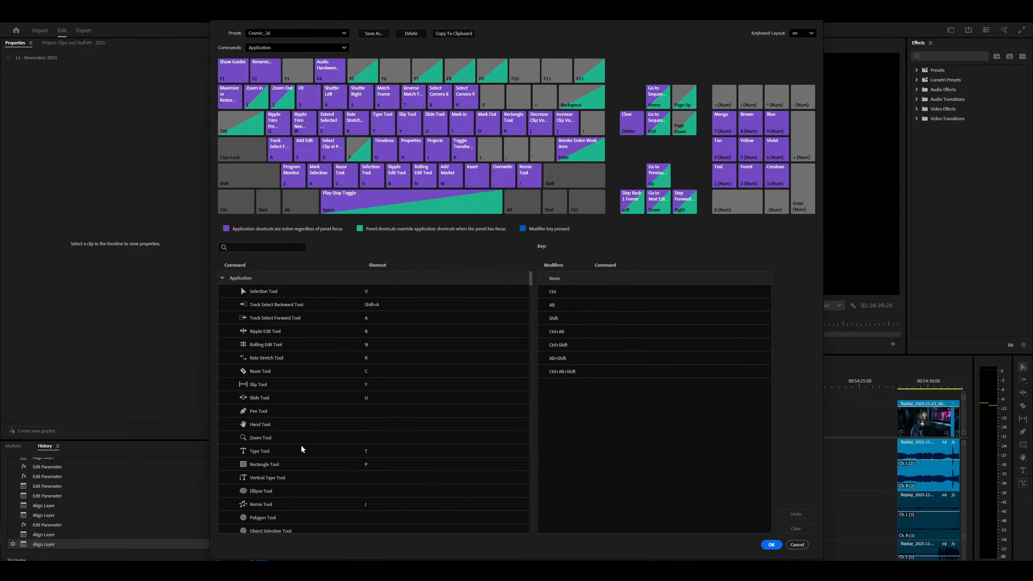
scroll(301, 444, "down", 15)
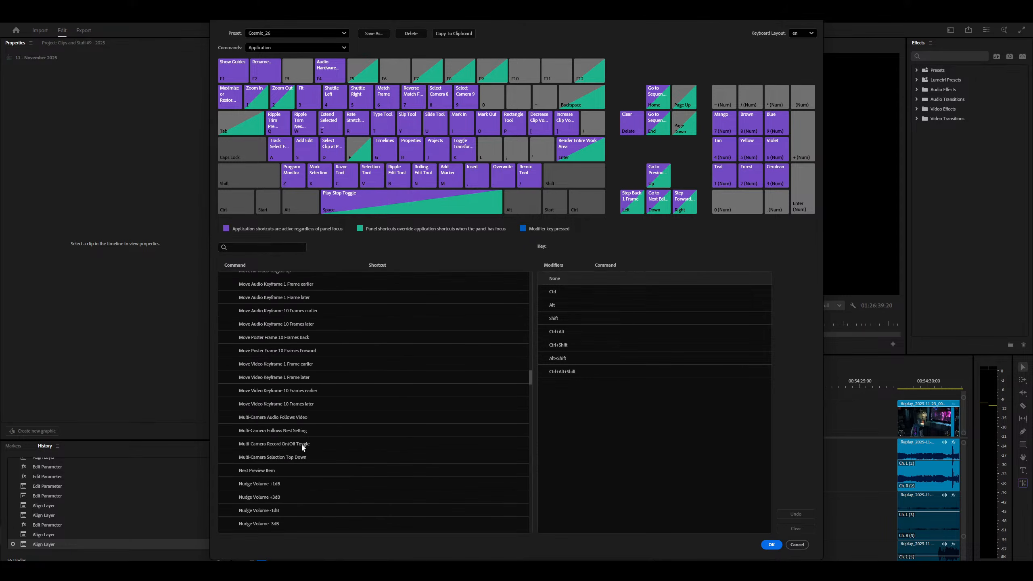
left_click(460, 123)
left_click(229, 203)
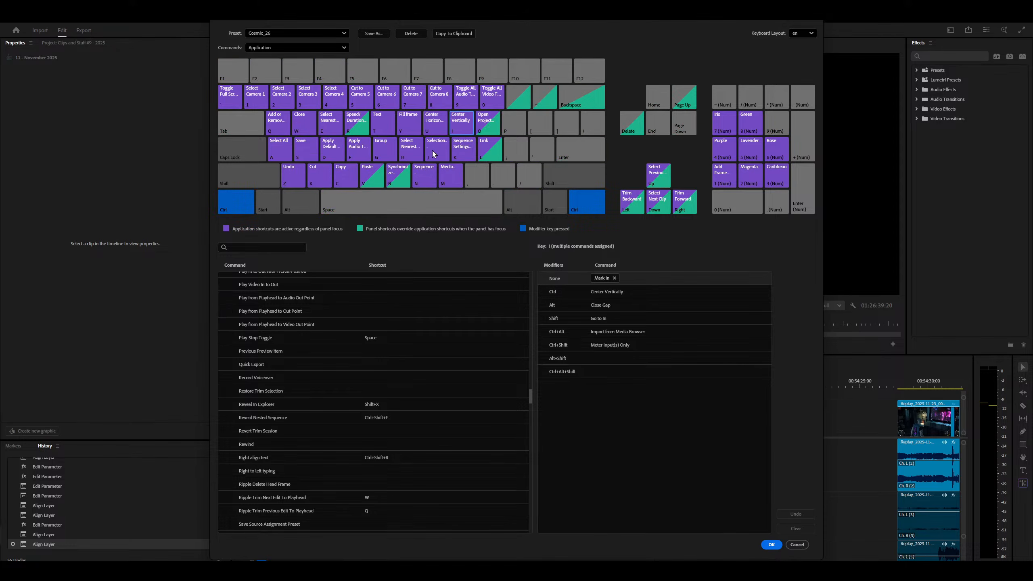
left_click(435, 124)
left_click(613, 292)
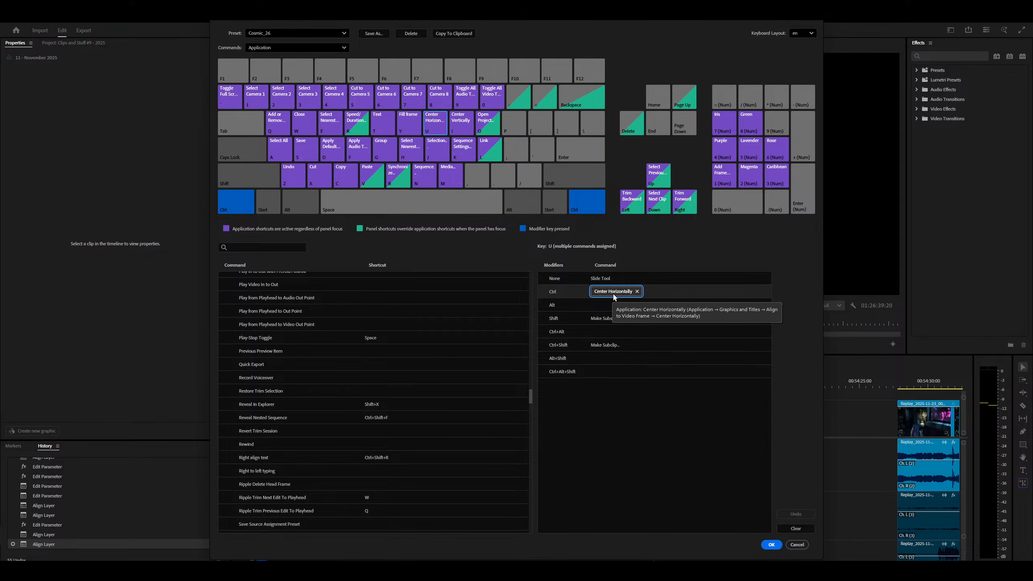
Expand the Graphics and Titles group in the application command list to see its subgroups.
scroll(307, 434, "up", 15)
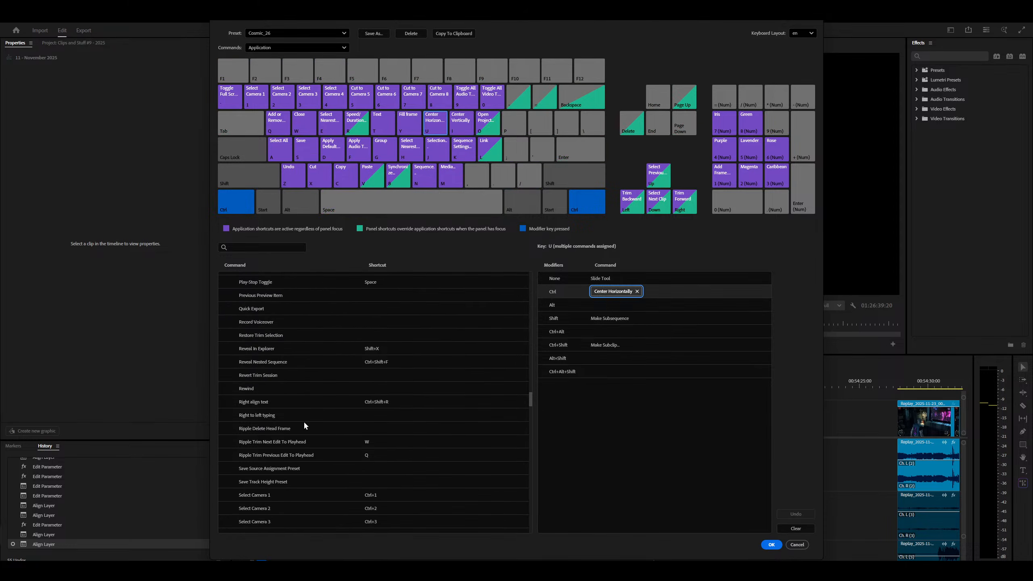
scroll(304, 423, "up", 12)
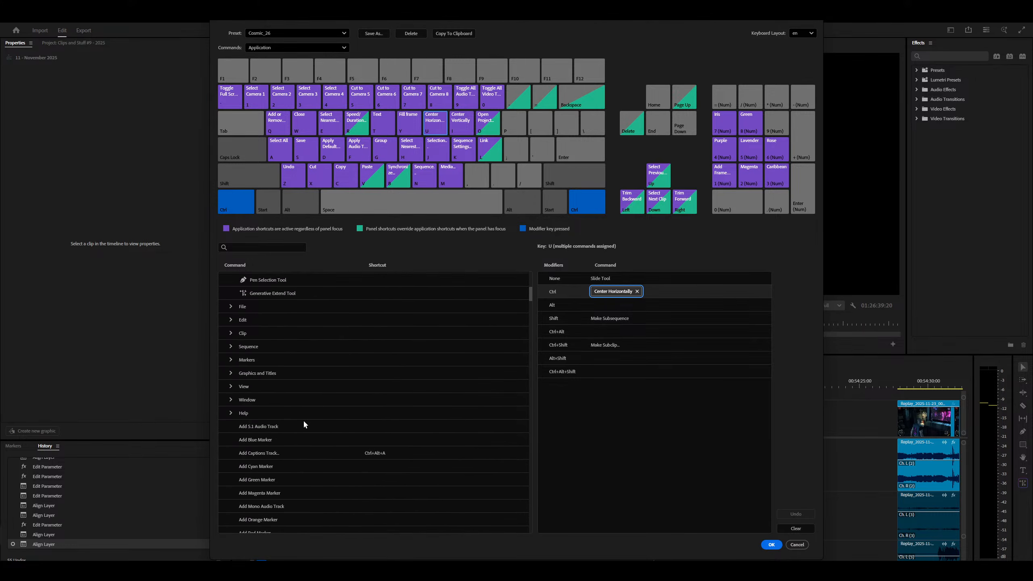
left_click(249, 372)
scroll(284, 444, "down", 5)
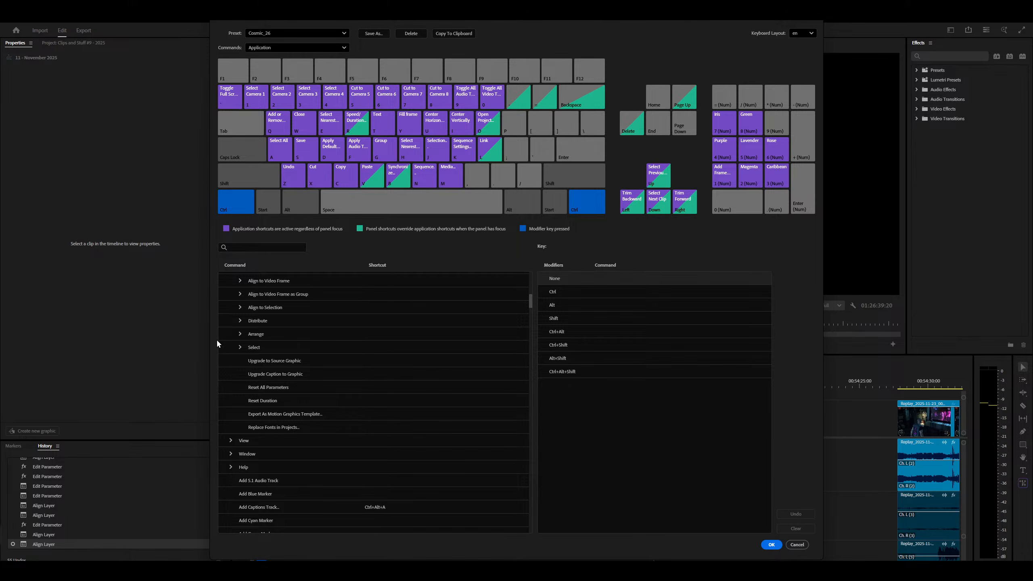
Switch to YouTube Music, open the player page, lower the playback volume to 2%, and return to Premiere Pro.
key("alt+Tab")
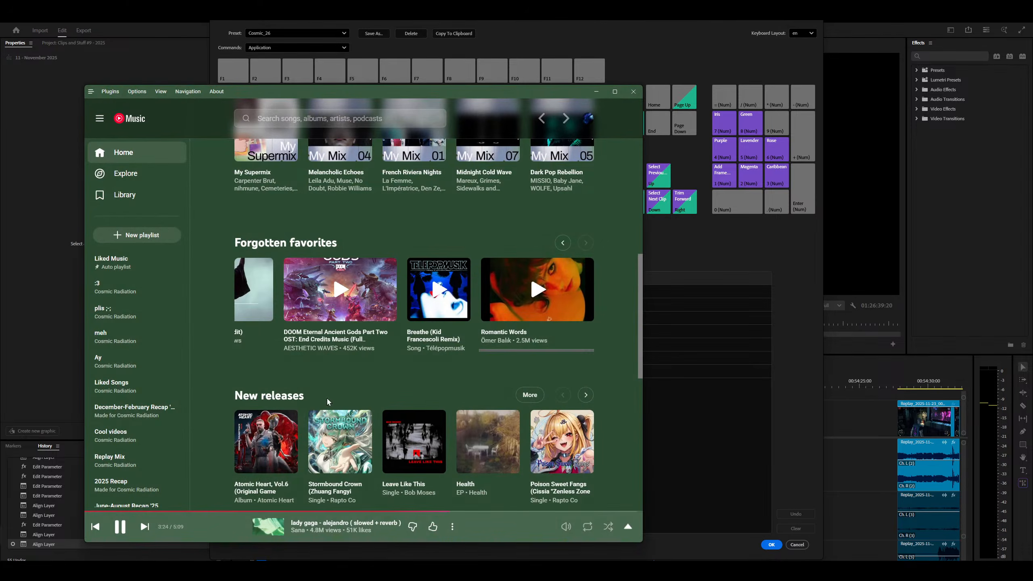
left_click(514, 522)
scroll(362, 283, "down", 2)
scroll(362, 283, "down", 10)
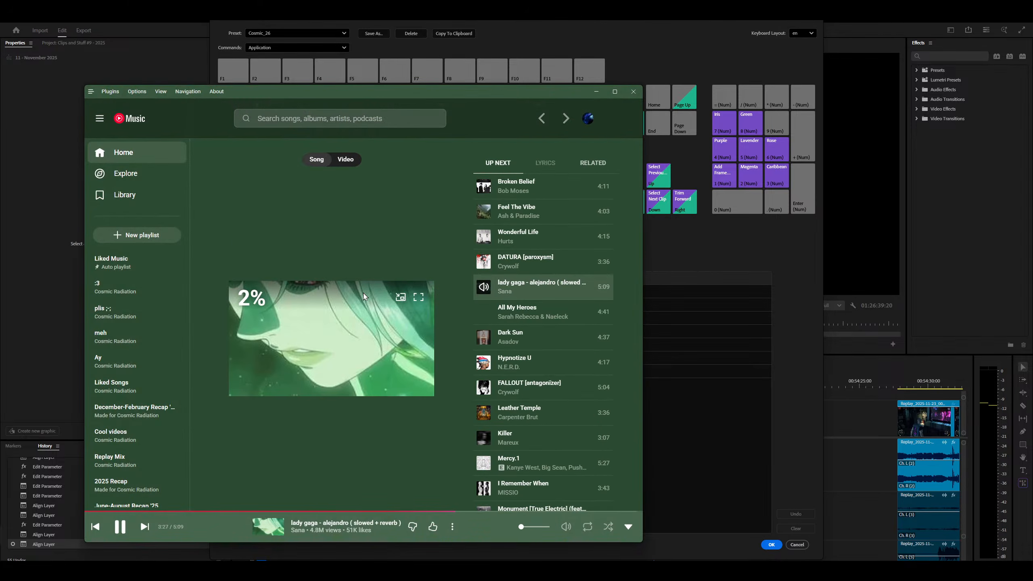
key("alt+Tab")
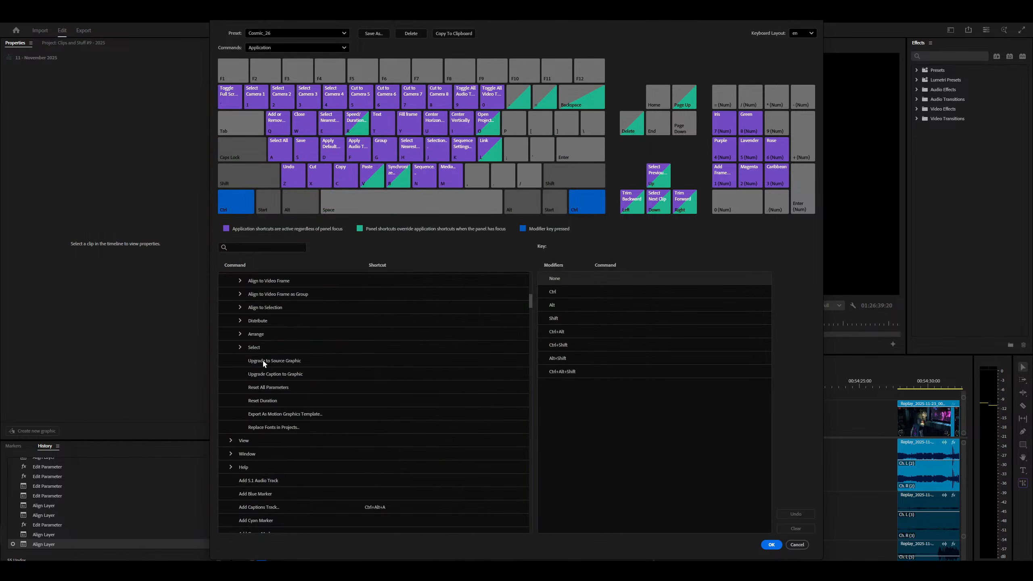
Expand the Select subgroup and check the shortcuts assigned to Select Next Layer and Select Previous Layer.
scroll(263, 360, "up", 3)
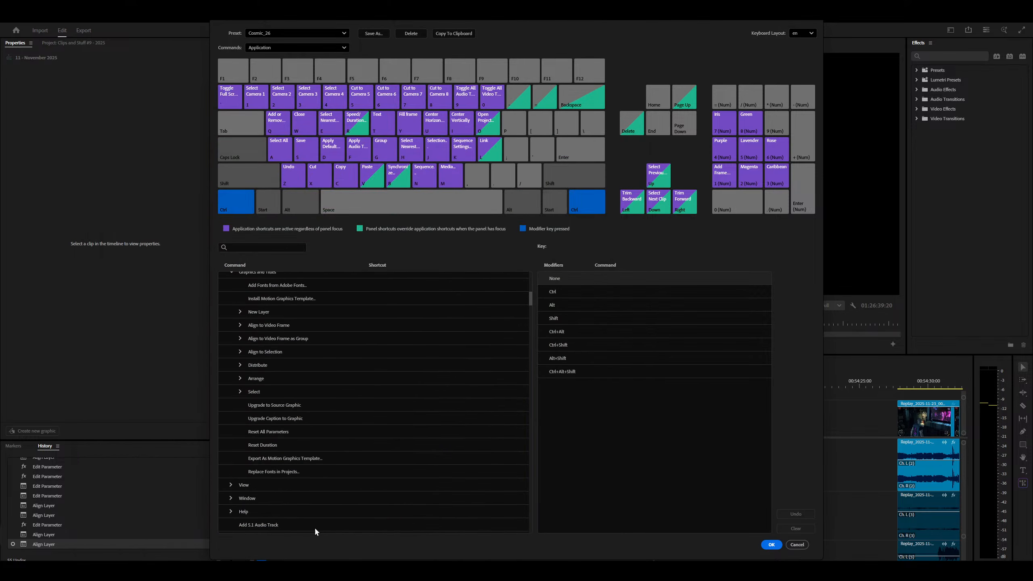
left_click(240, 392)
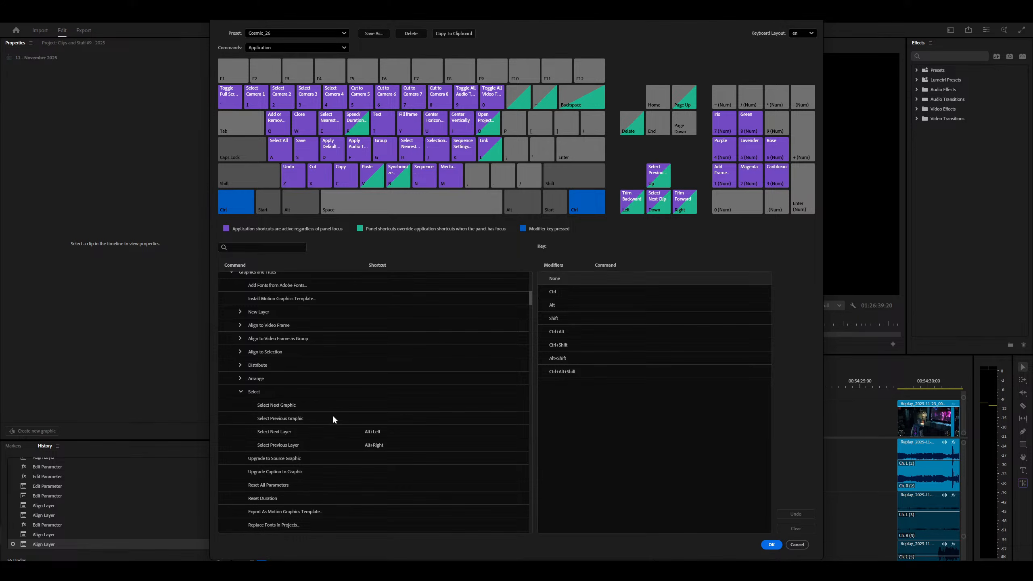
left_click(371, 433)
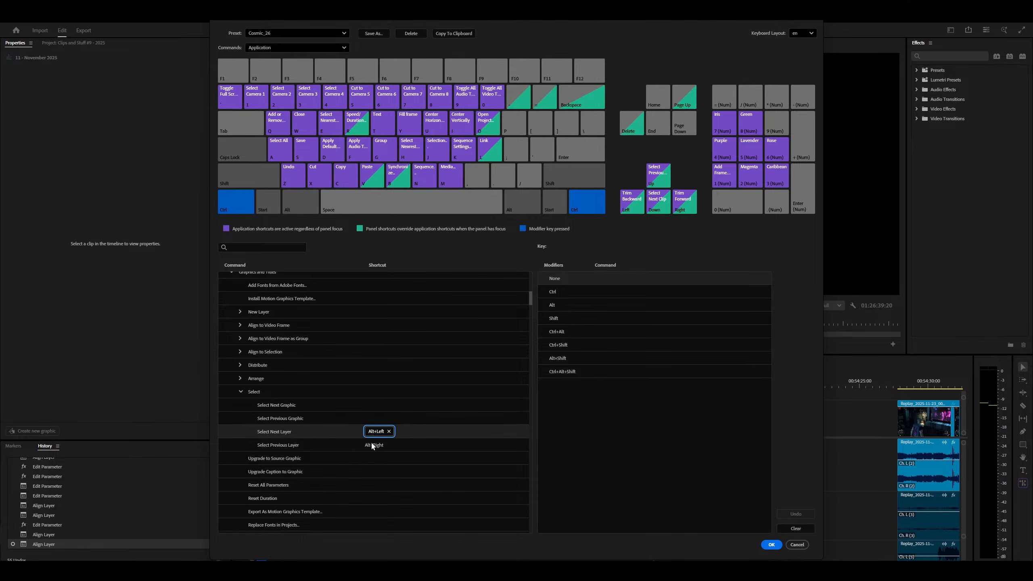
left_click(370, 445)
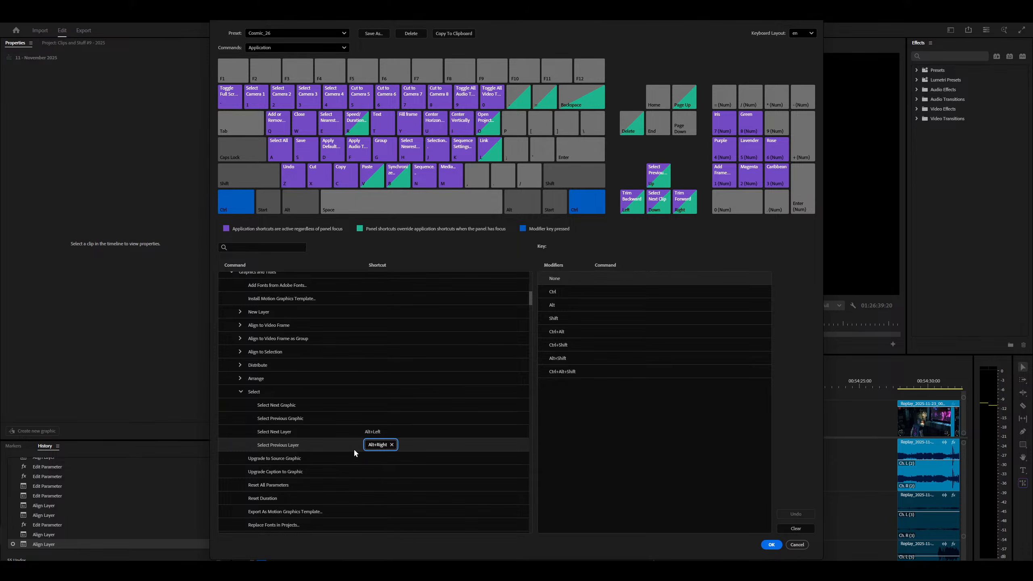
Expand the Arrange, Distribute, Align to Selection, Align to Video Frame as Group and Align to Video Frame subgroups.
left_click(240, 380)
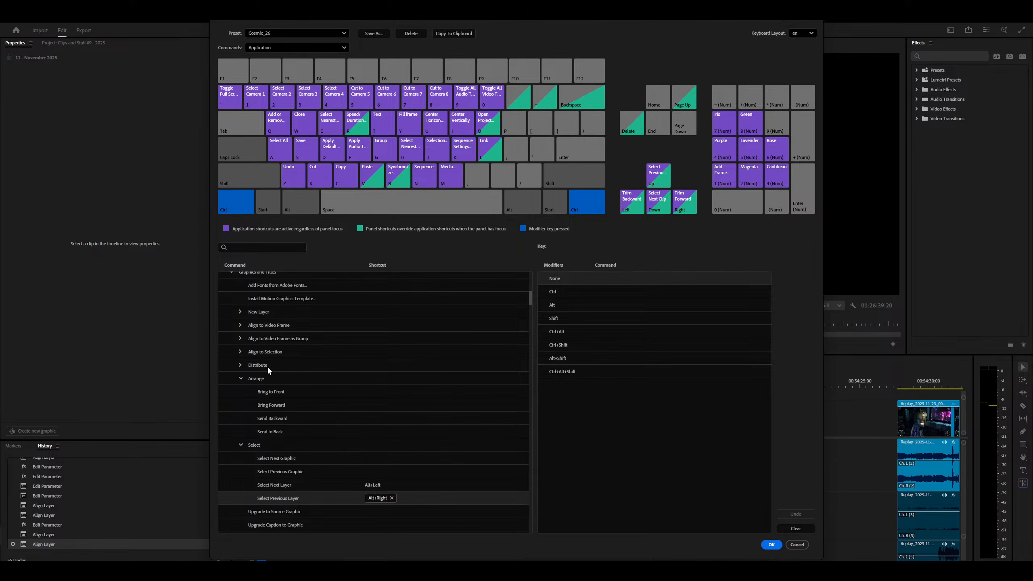
left_click(240, 365)
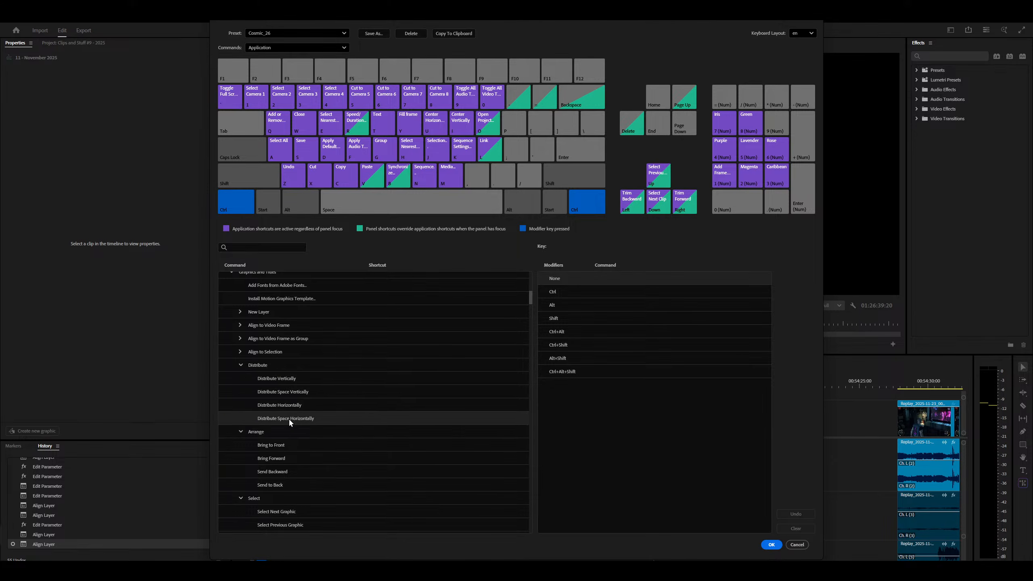
left_click(241, 352)
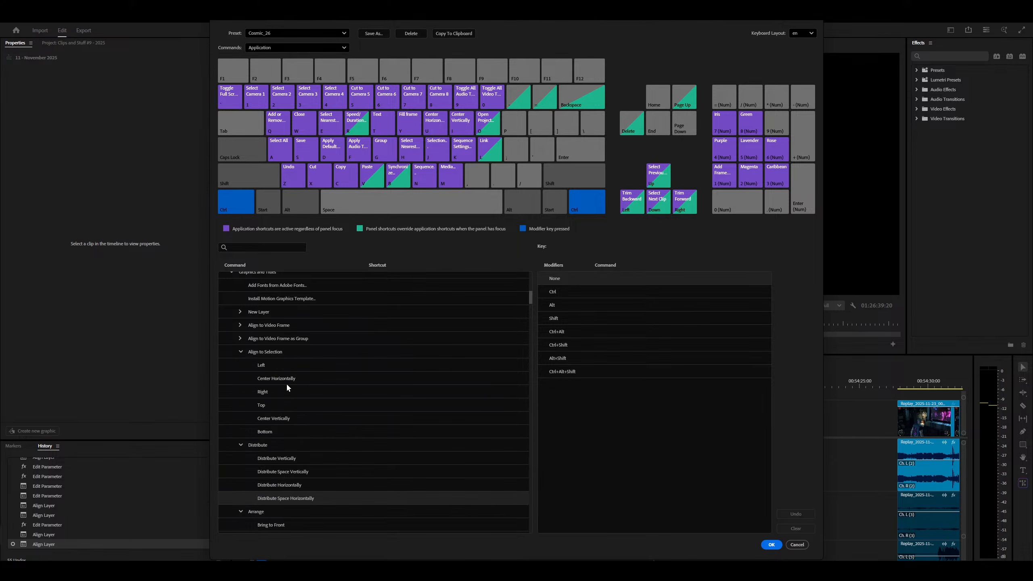
left_click(240, 339)
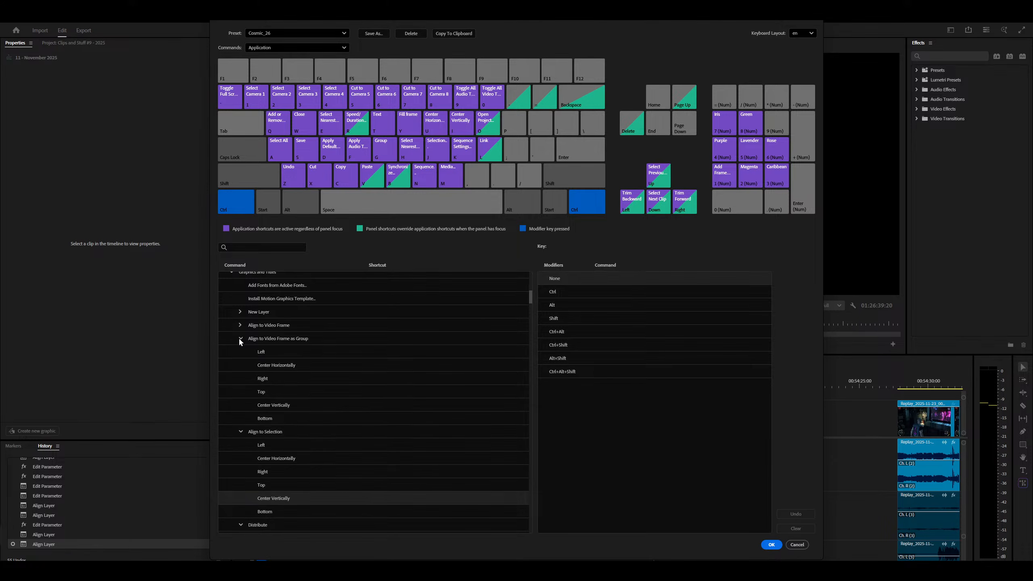
left_click(240, 325)
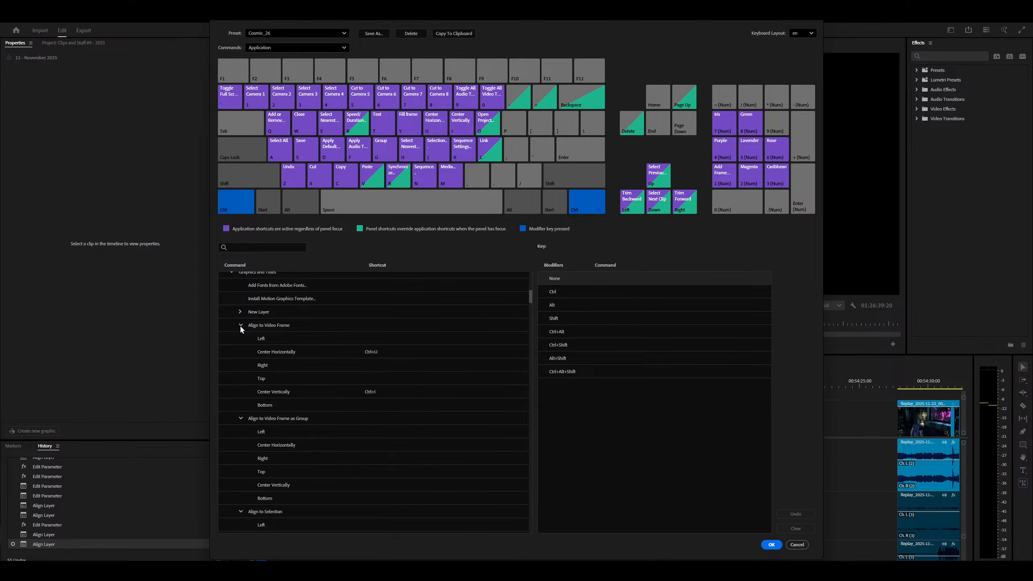
Expand the New Layer subgroup and check the shortcut assigned to Rectangle.
scroll(316, 429, "down", 1)
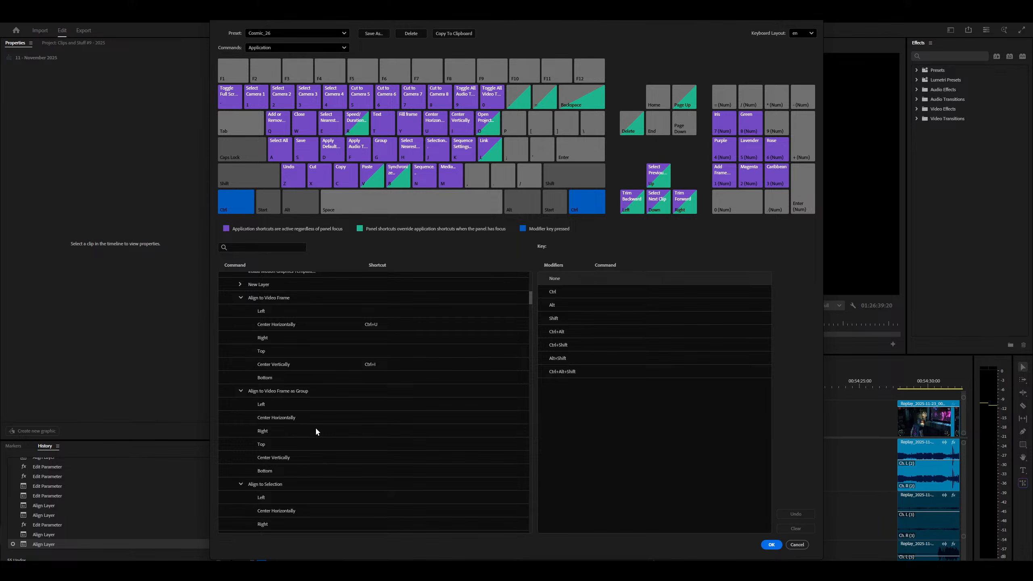
scroll(316, 431, "up", 3)
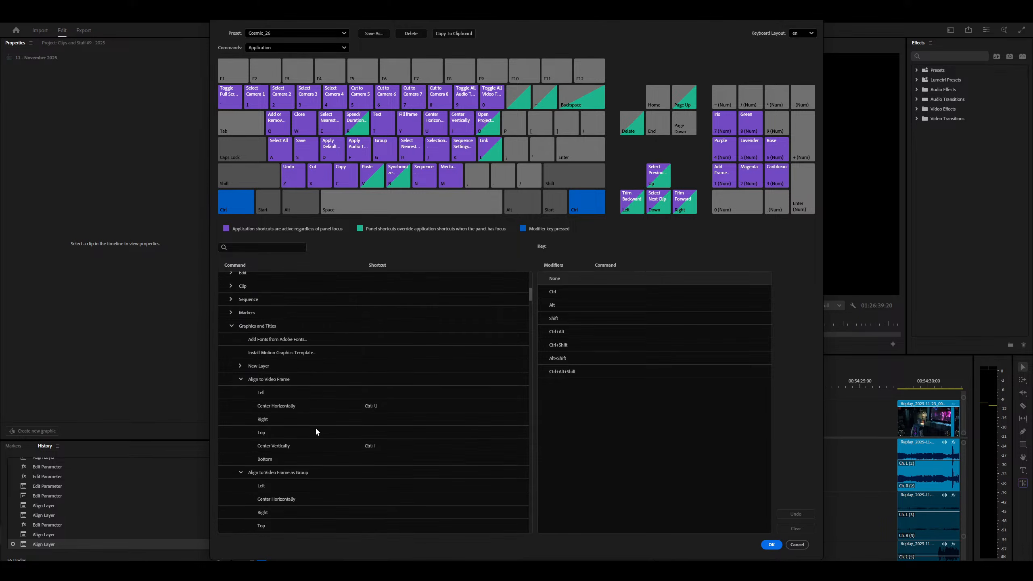
left_click(240, 366)
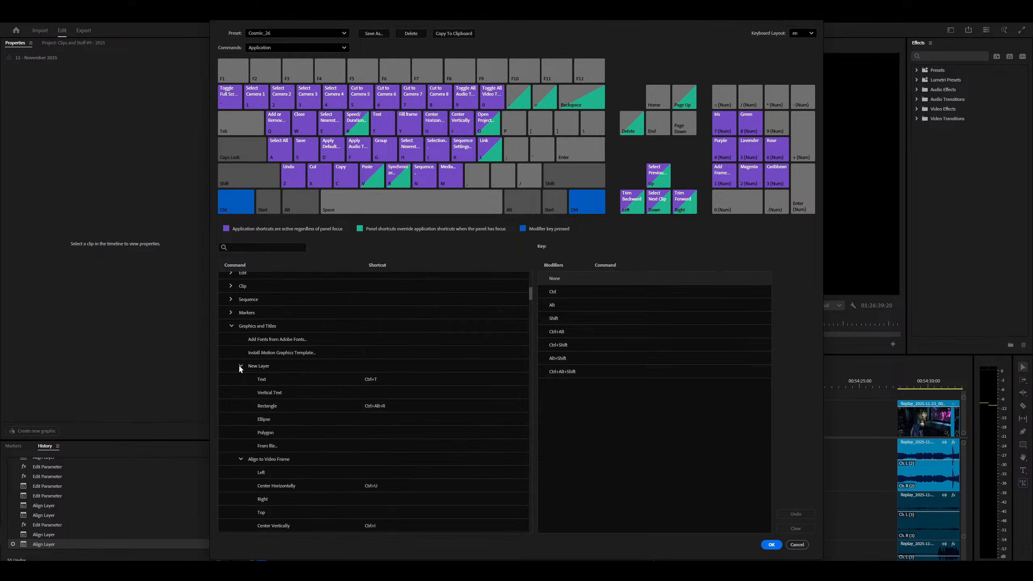
left_click(372, 405)
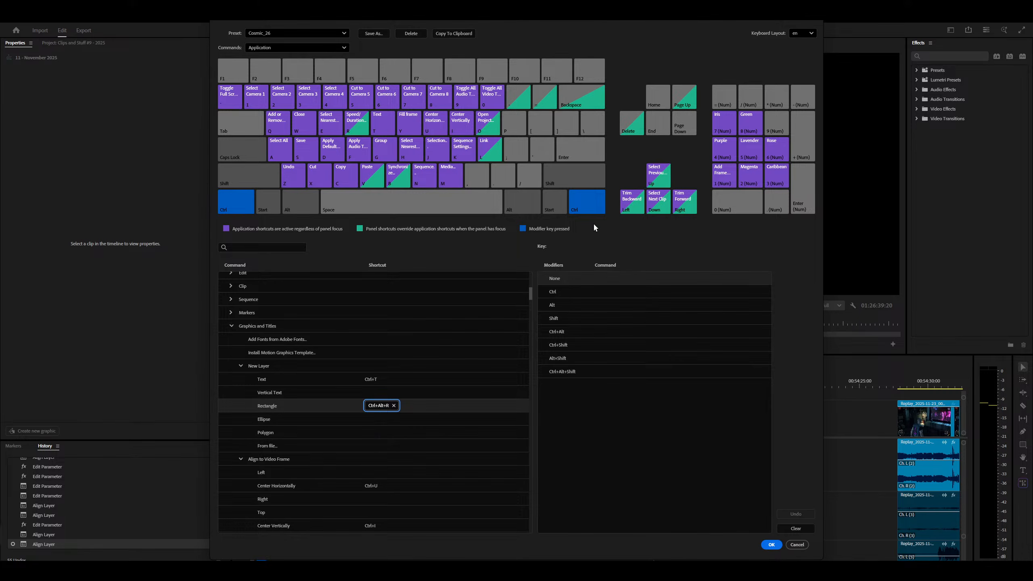
Turn off the Ctrl modifier on the keyboard map and review the shortcuts in the expanded Graphics and Titles group.
scroll(370, 425, "up", 6)
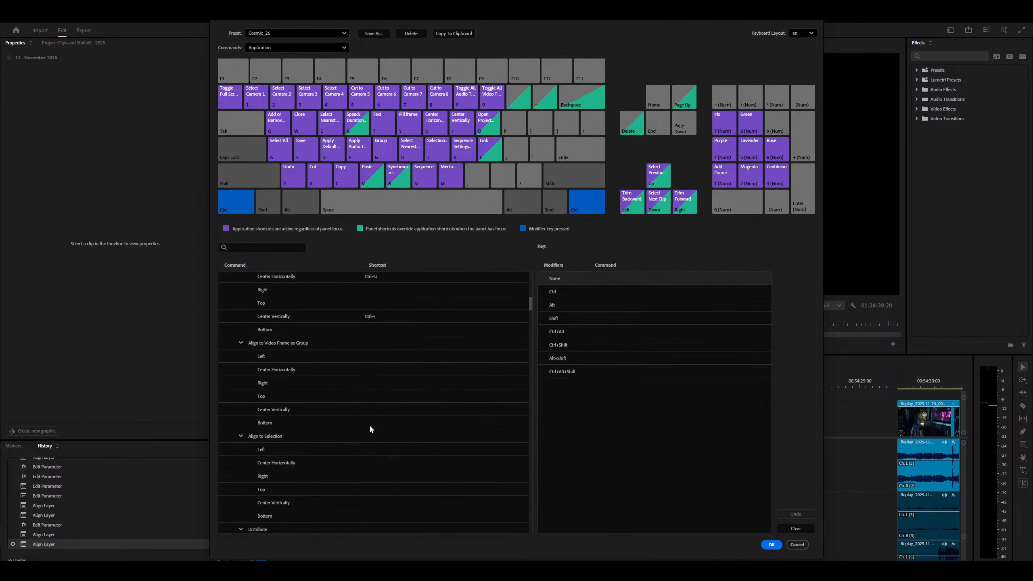
scroll(360, 415, "down", 6)
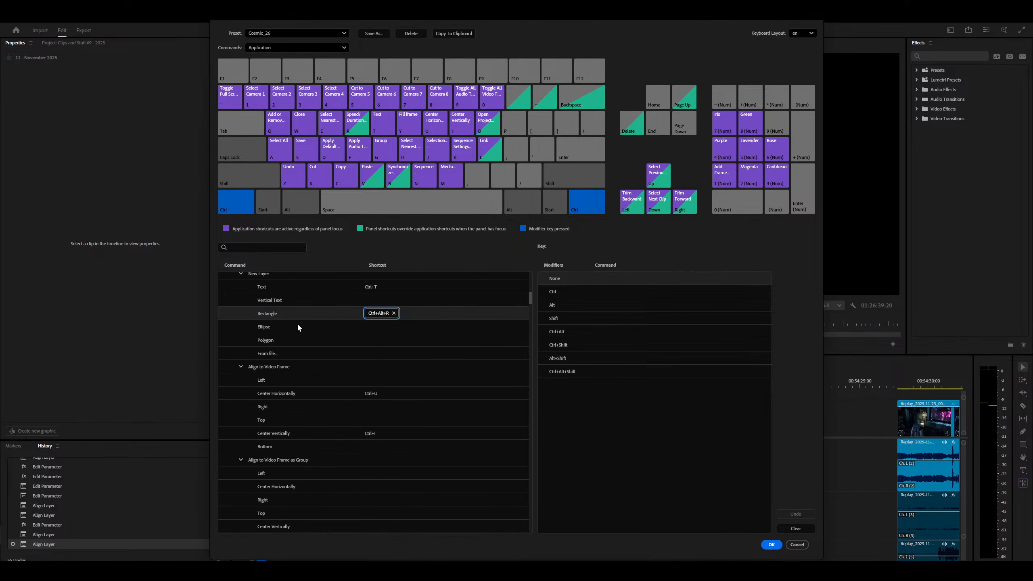
scroll(320, 363, "up", 4)
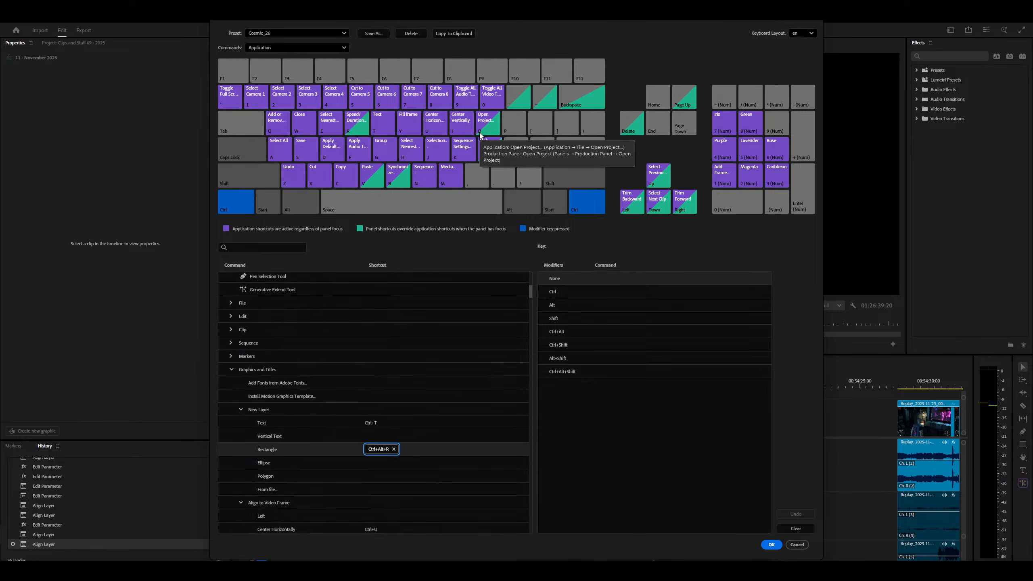
left_click(232, 211)
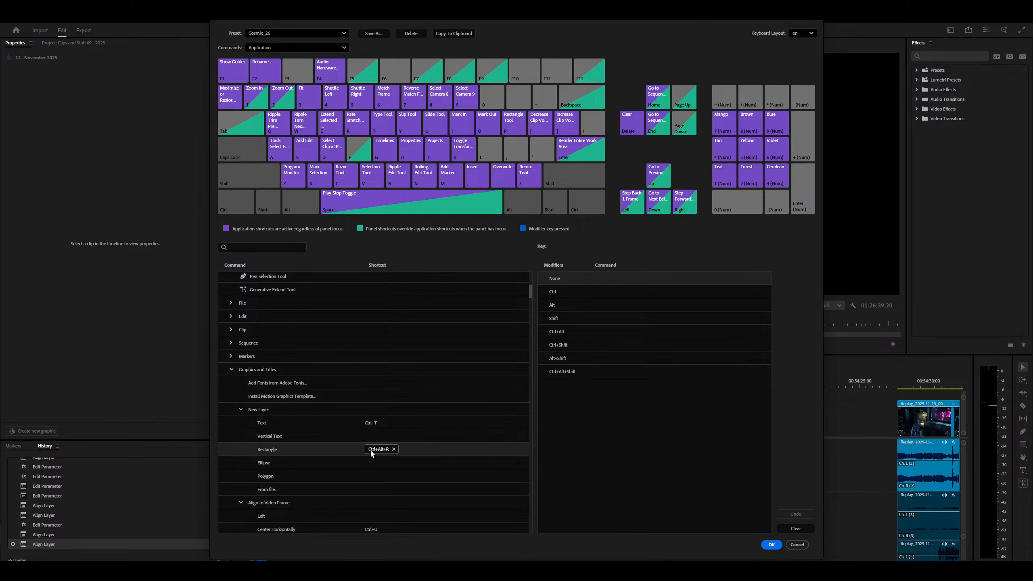
scroll(405, 426, "down", 3)
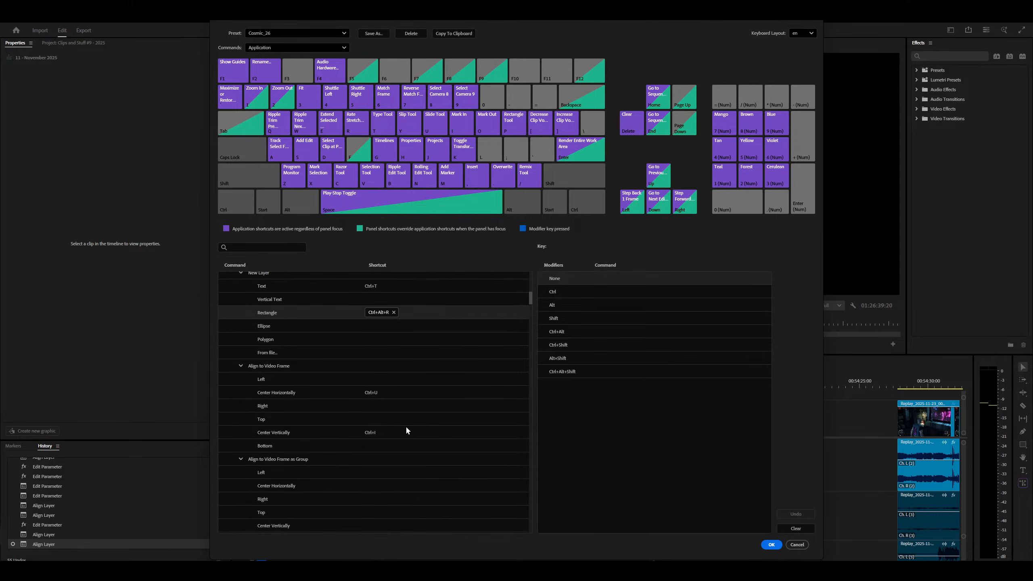
scroll(406, 429, "down", 5)
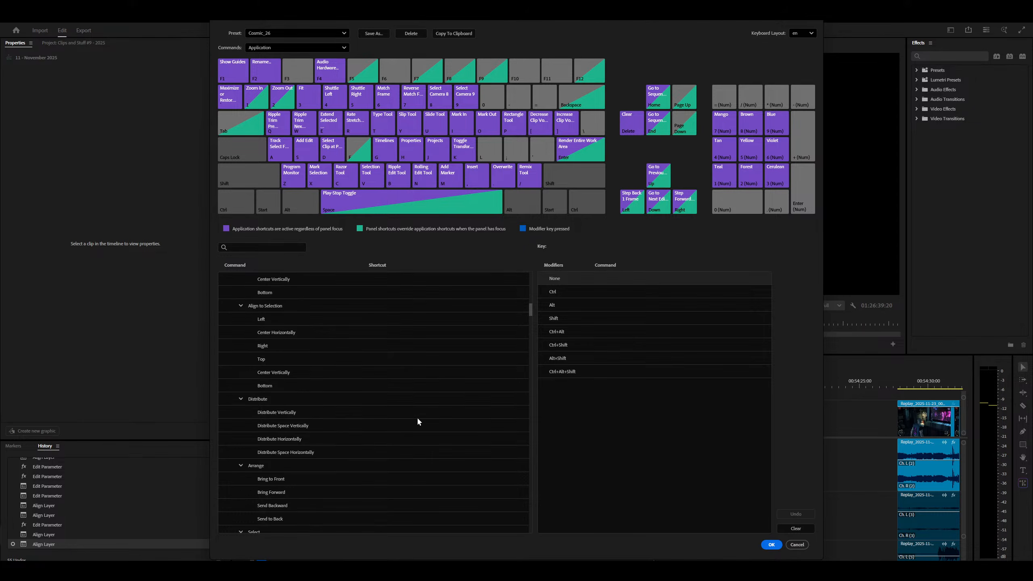
Close the keyboard shortcuts without changes and test the Select Next Layer and Select Previous Layer shortcuts on the text clip.
scroll(418, 420, "down", 2)
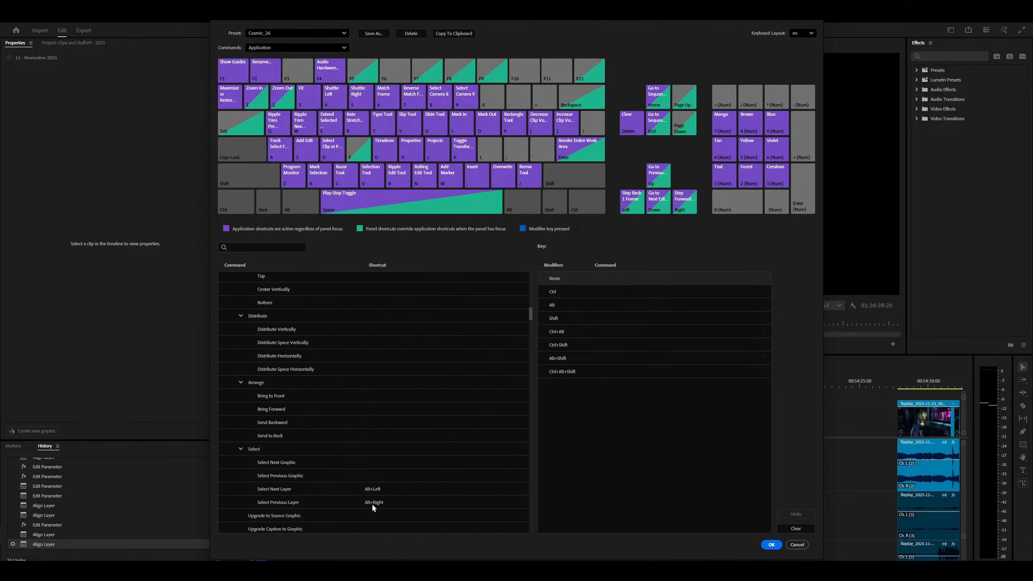
key("Escape")
left_click(693, 418)
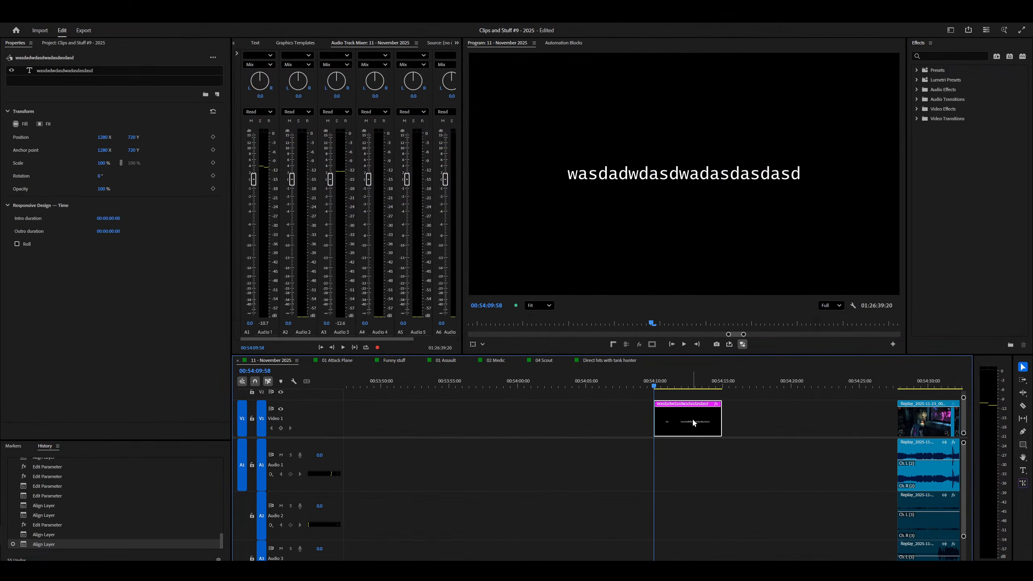
key("alt+Left")
key("alt+Right")
key("alt+Left")
key("alt+Right")
key("alt+Left")
key("alt+Right")
key("alt+Left")
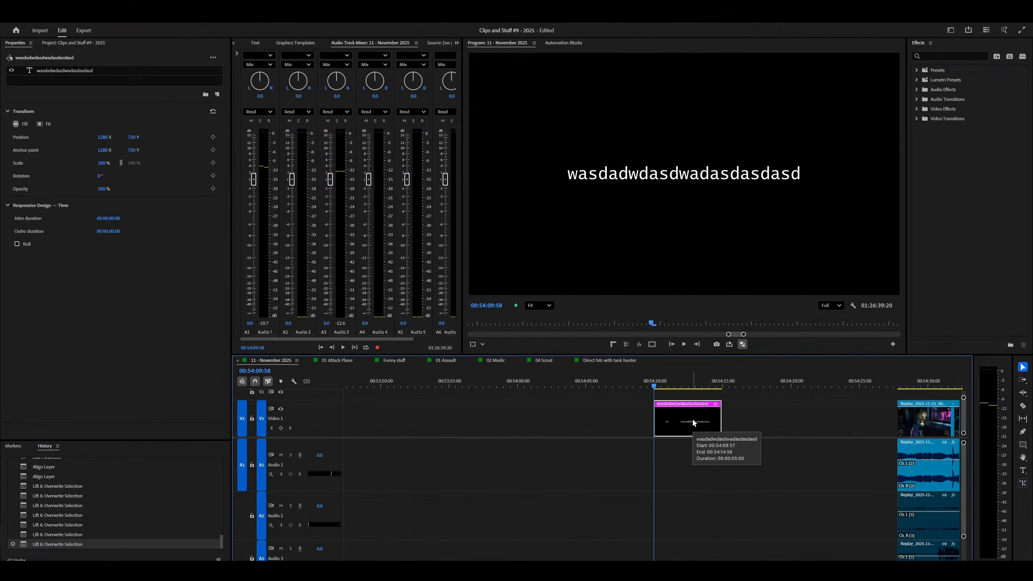
Append y to the existing text and add three text boxes reading asd, as and asd around it in the Program Monitor.
left_click(476, 343)
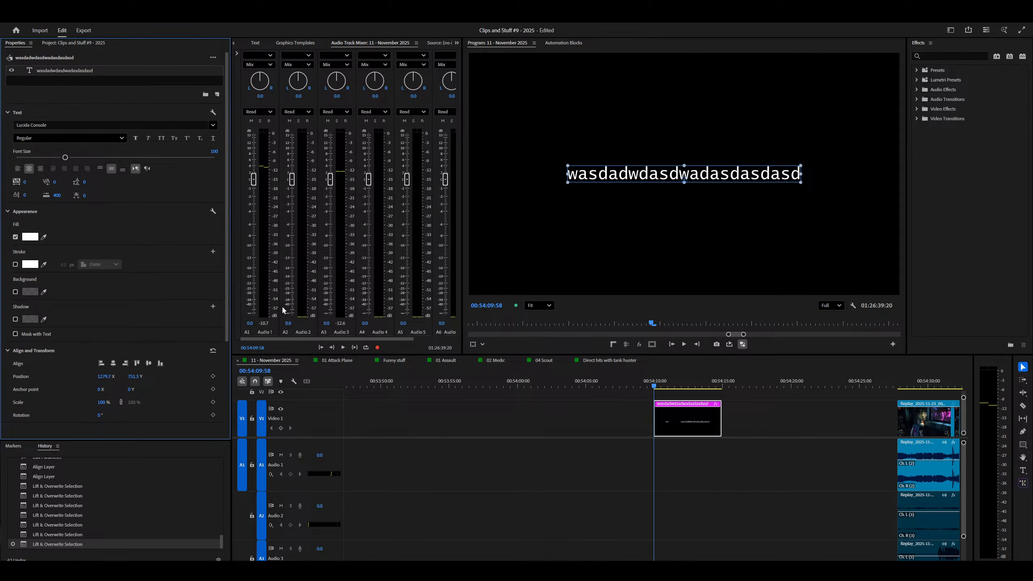
type("y")
left_click_drag(506, 107, 598, 204)
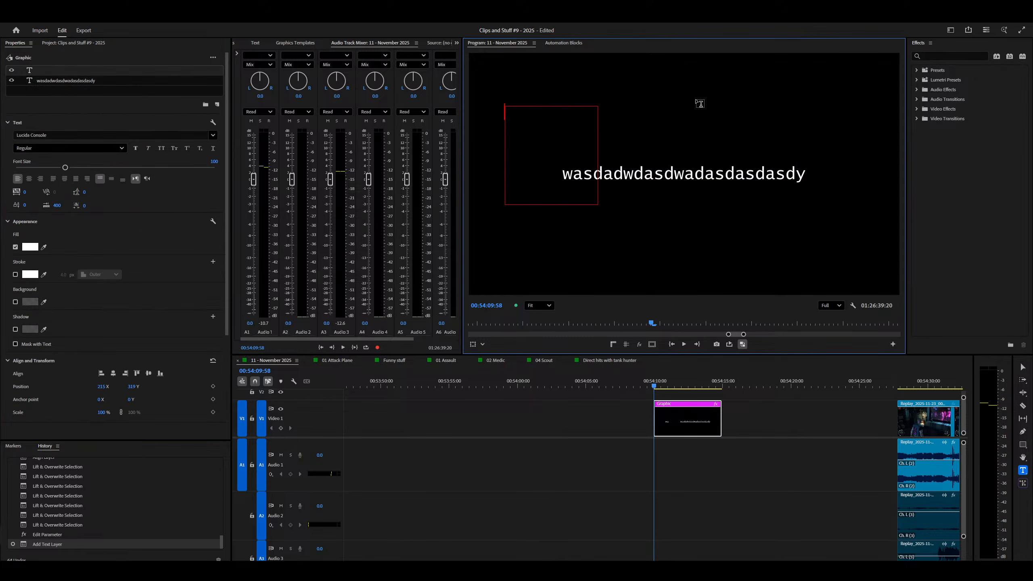
left_click_drag(701, 97, 851, 178)
type("as")
left_click(541, 152)
type("asd")
left_click(630, 233)
type("asd")
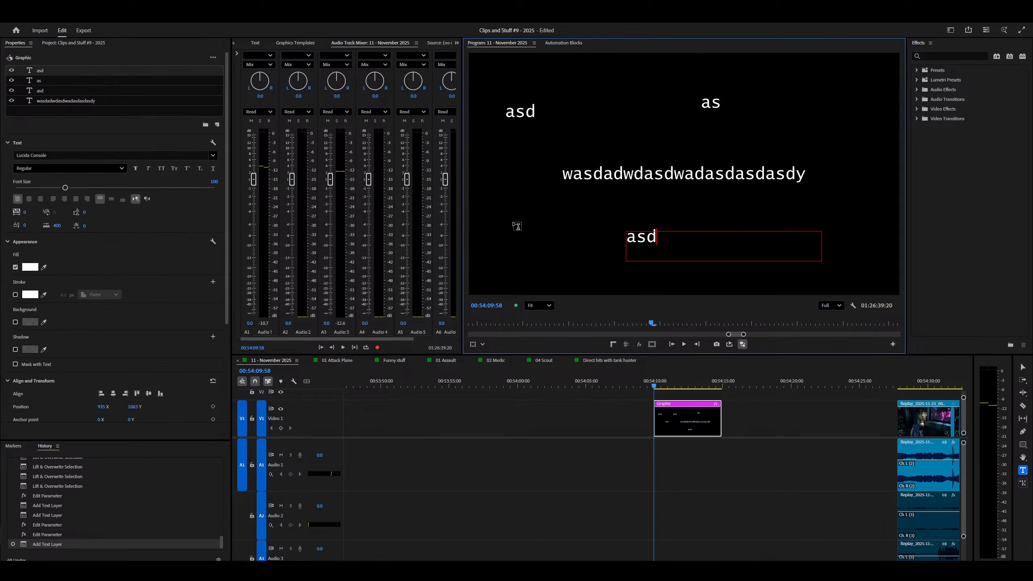
Select the wasdadwdasdwadasdasdasdy layer and cycle the selection back and forth through the graphic's four text layers.
left_click(56, 100)
key("Up")
key("Down")
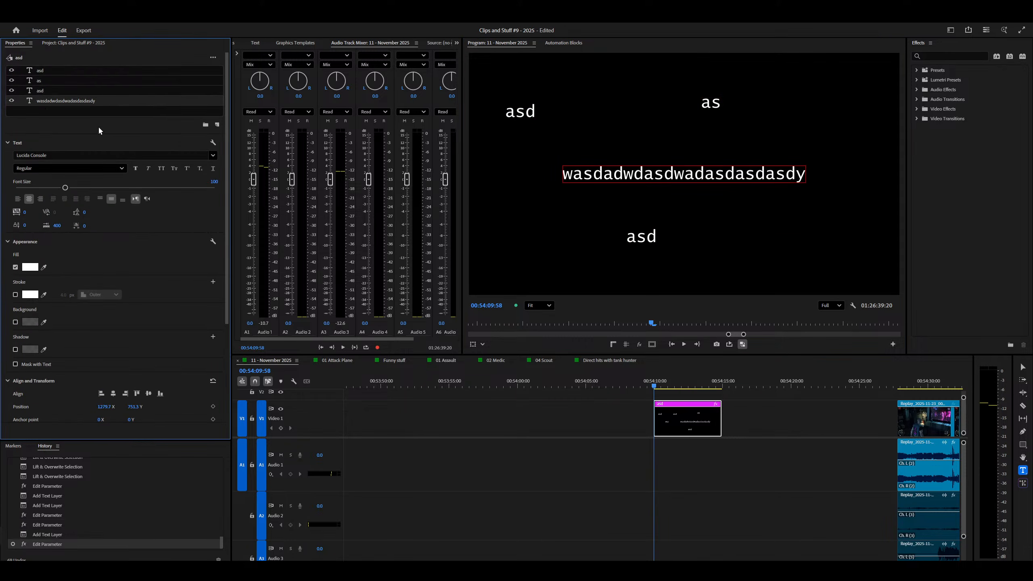
key("Up")
key("Up")
key("Up")
key("Down")
key("Up")
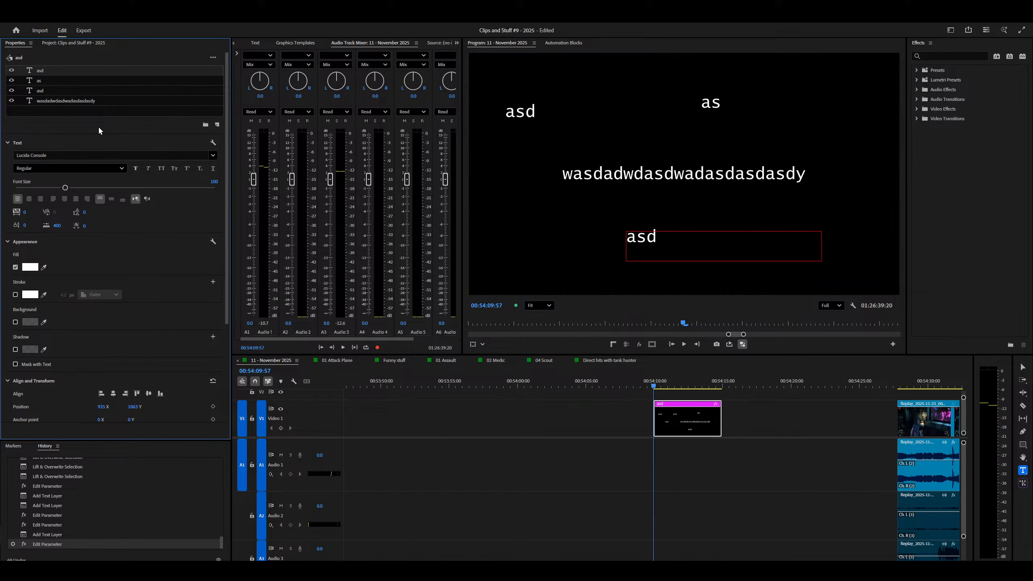
key("Down")
key("Down")
key("Up")
key("Up")
key("Down")
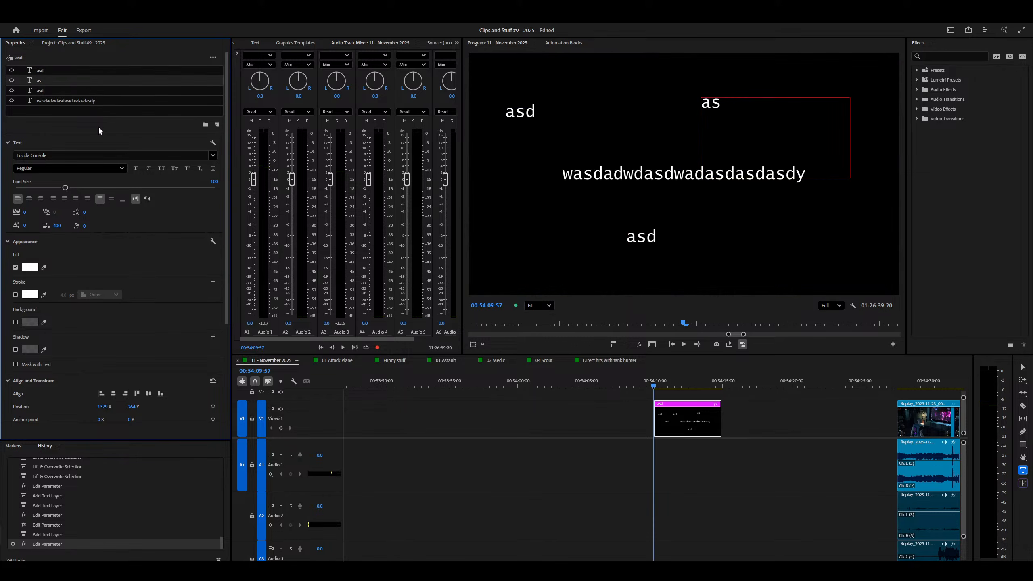
key("Up")
key("Down")
key("Up")
key("Down")
key("Down")
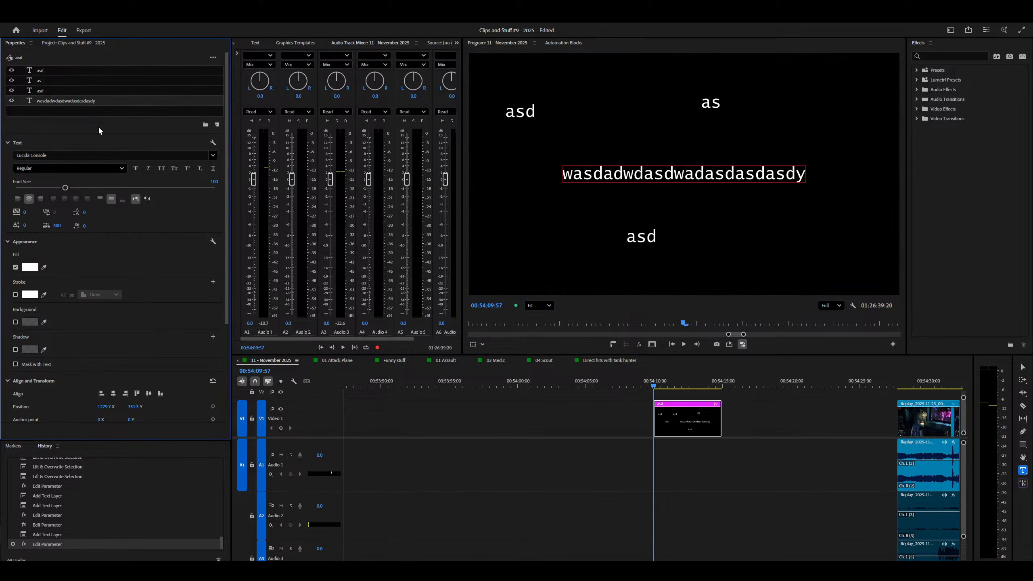
key("Up")
key("Down")
key("Down")
key("Up")
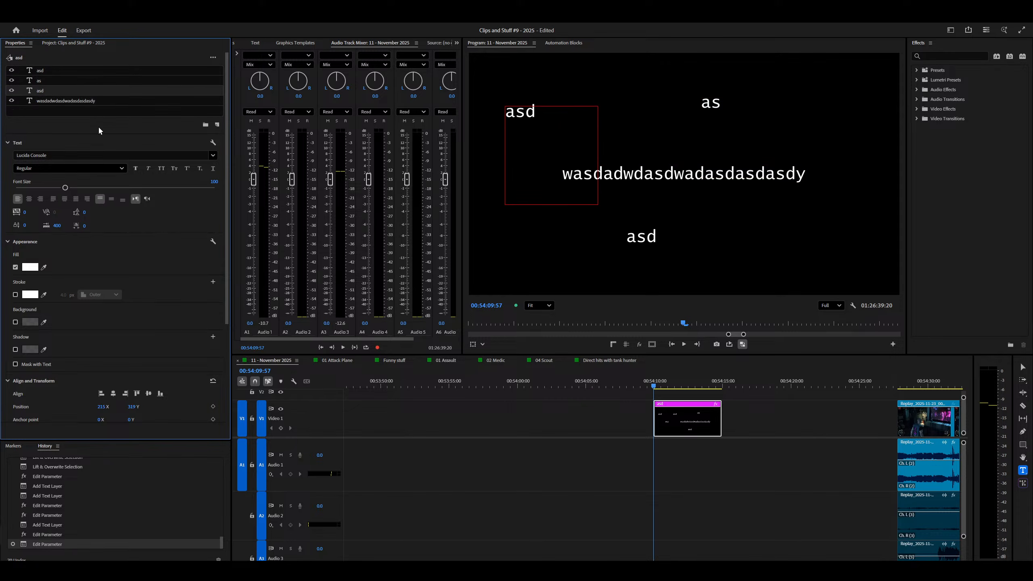
Remove the Select Next Layer command from the Alt+Left shortcut and the Select Previous Layer command from the Alt+Right shortcut.
key("ctrl+alt+k")
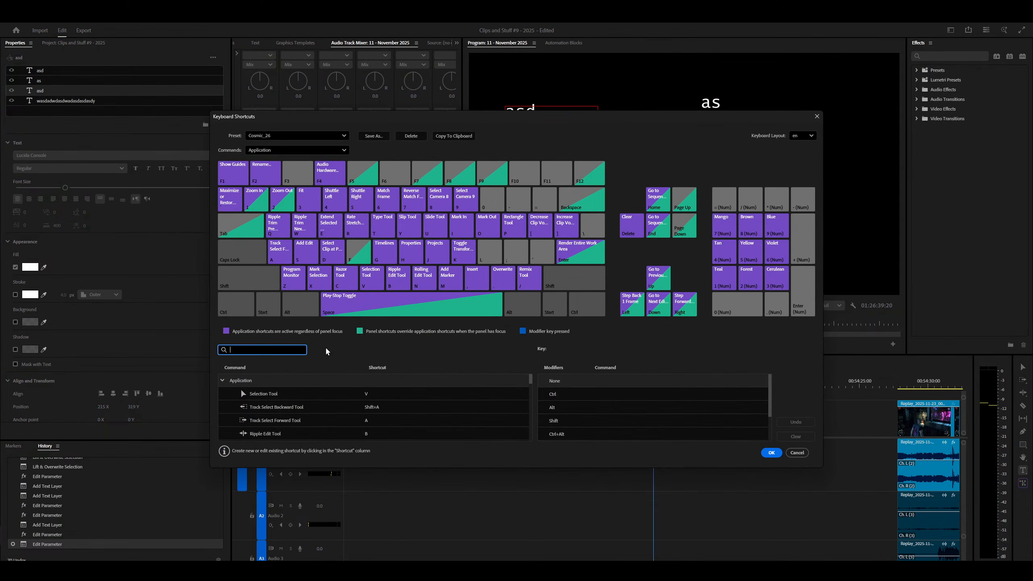
left_click(287, 297)
left_click(632, 317)
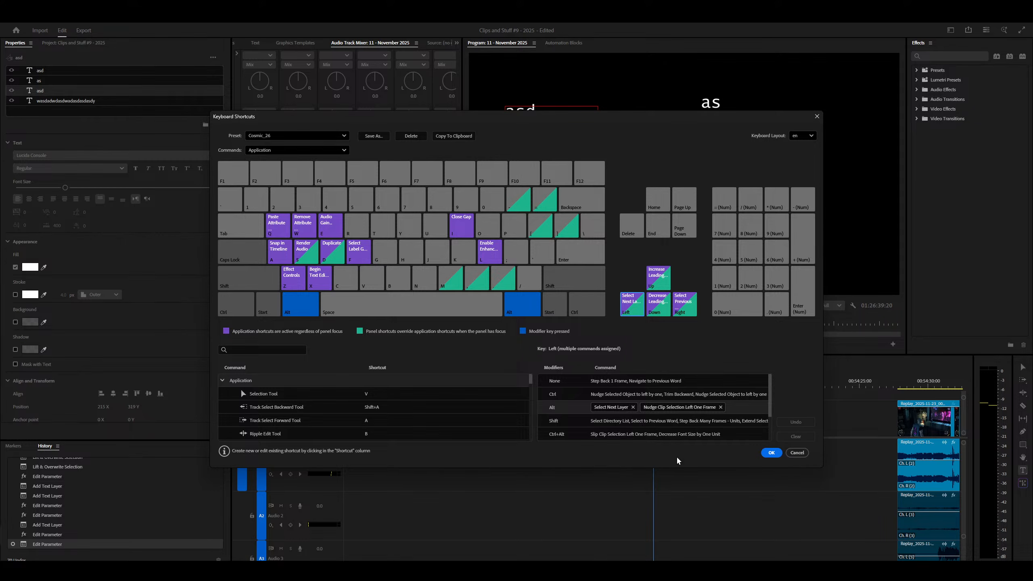
left_click_drag(663, 467, 666, 562)
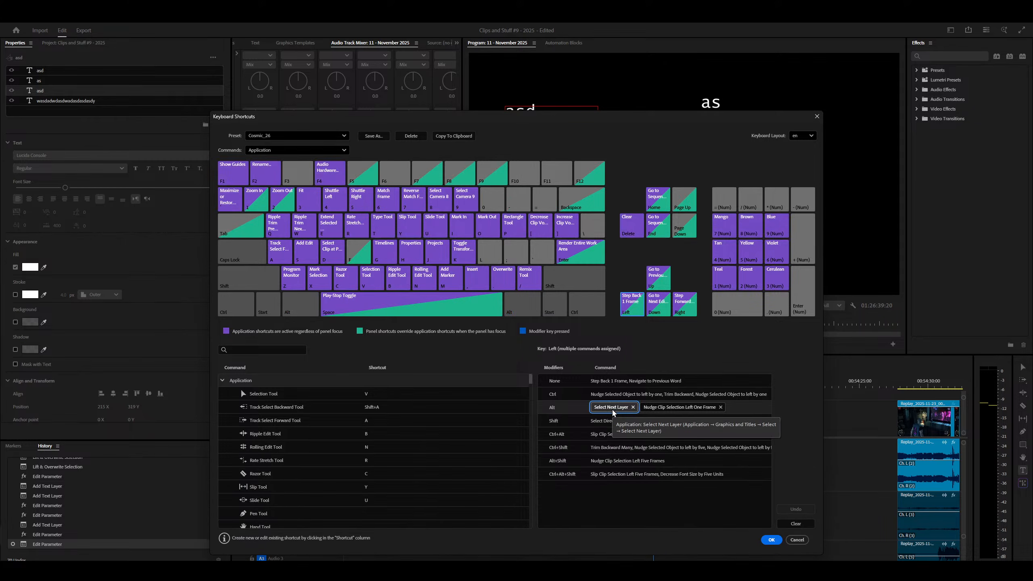
left_click(632, 407)
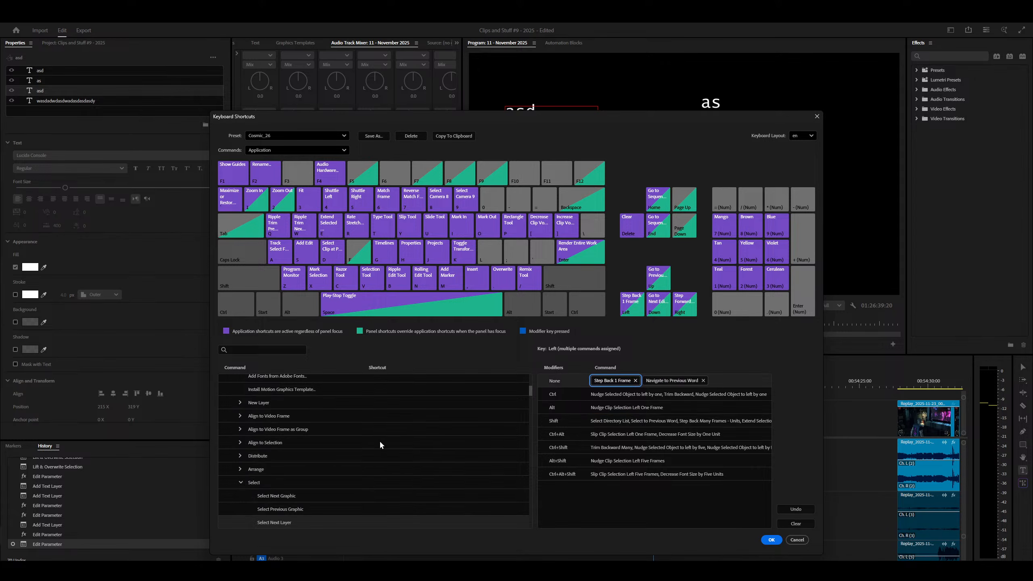
left_click(682, 303)
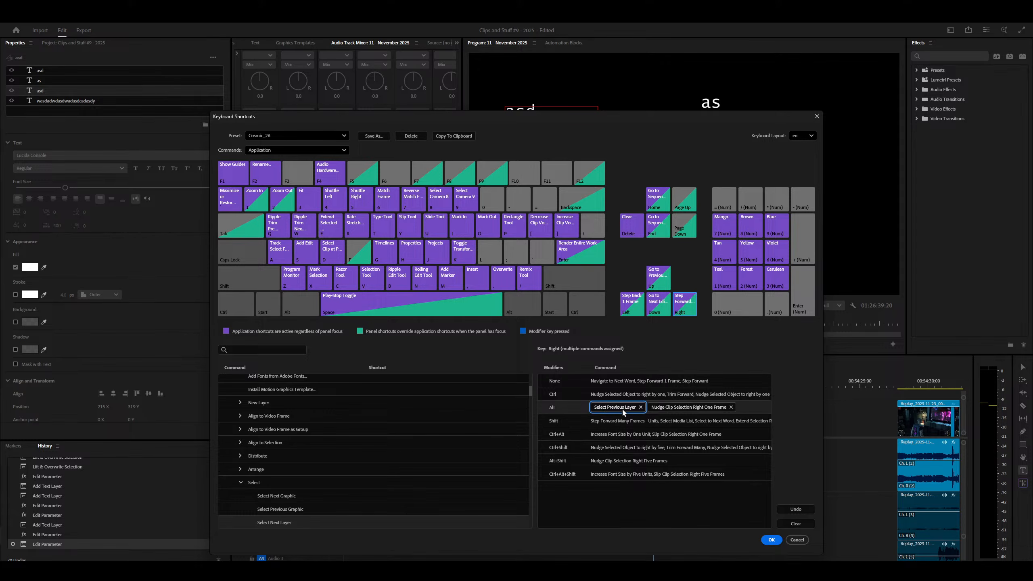
left_click(641, 407)
Check the keys available with the Ctrl and Shift modifiers, and assign the numeric keypad minus key to Upgrade Caption to Graphic.
scroll(394, 446, "down", 1)
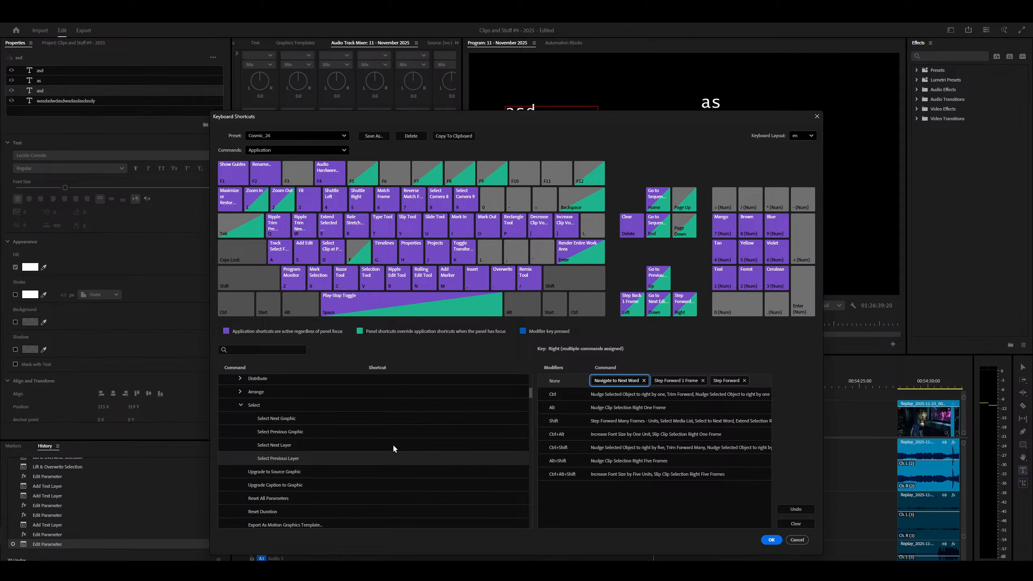
scroll(393, 448, "down", 1)
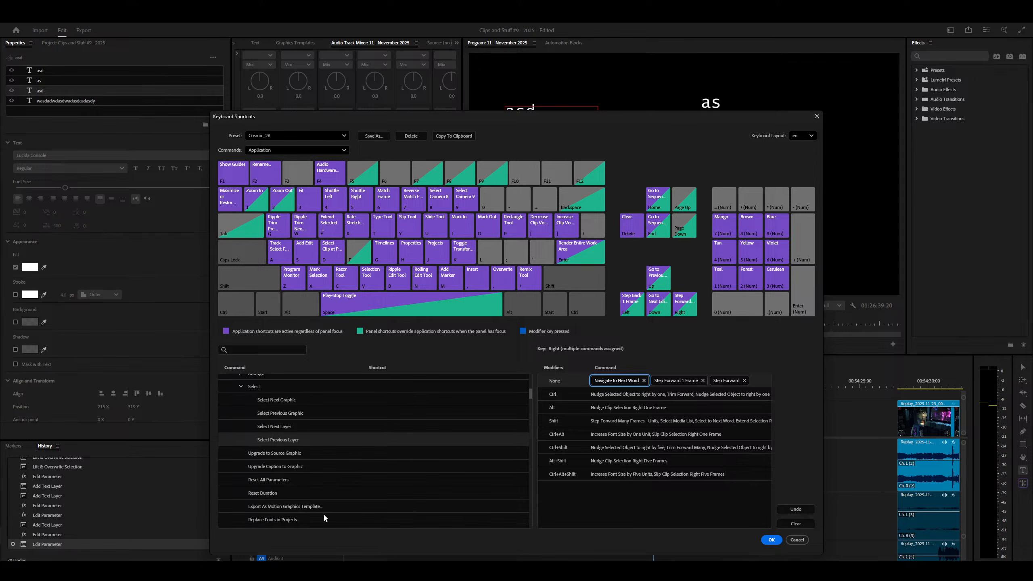
left_click(312, 469)
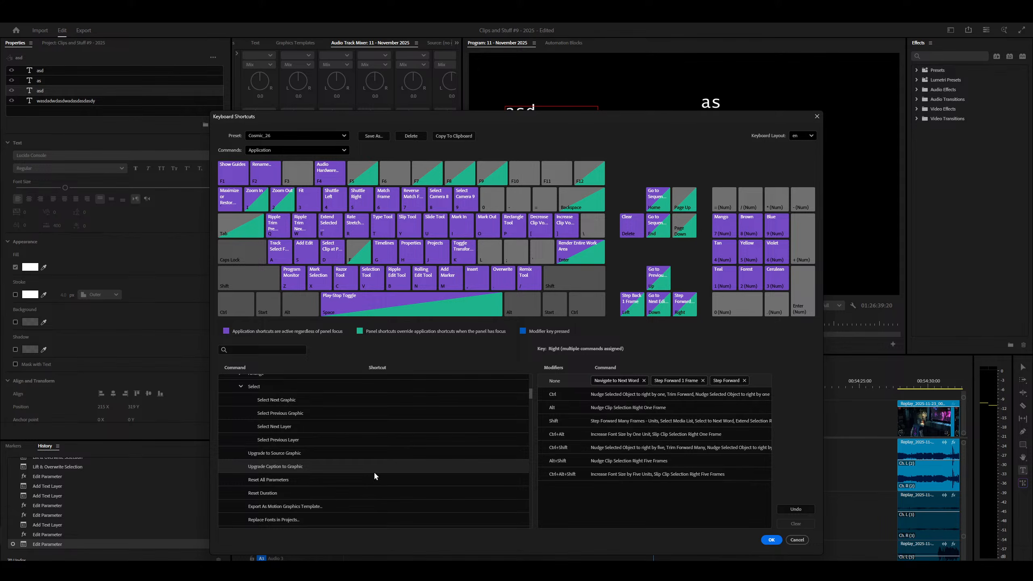
left_click(231, 308)
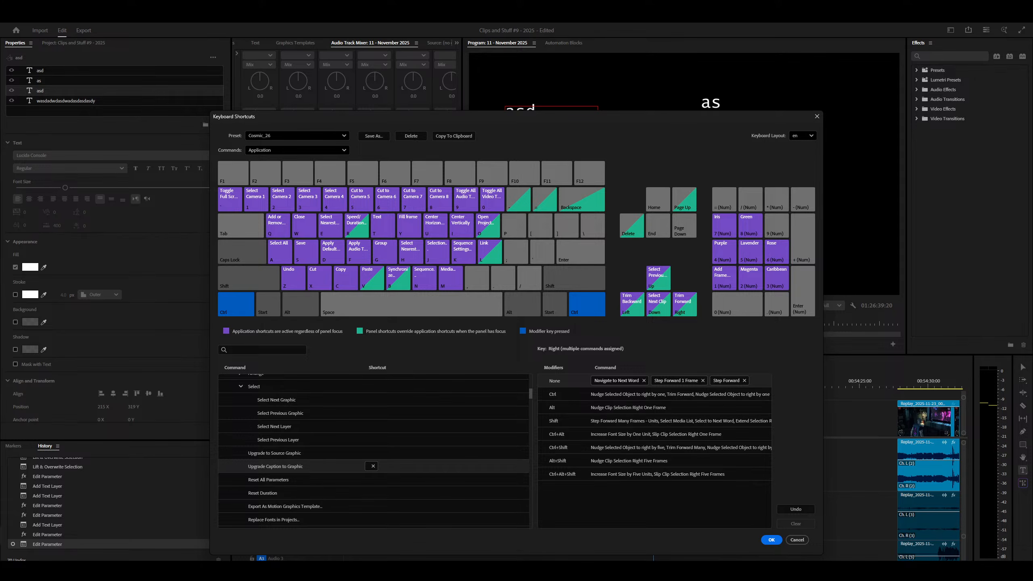
left_click(478, 506)
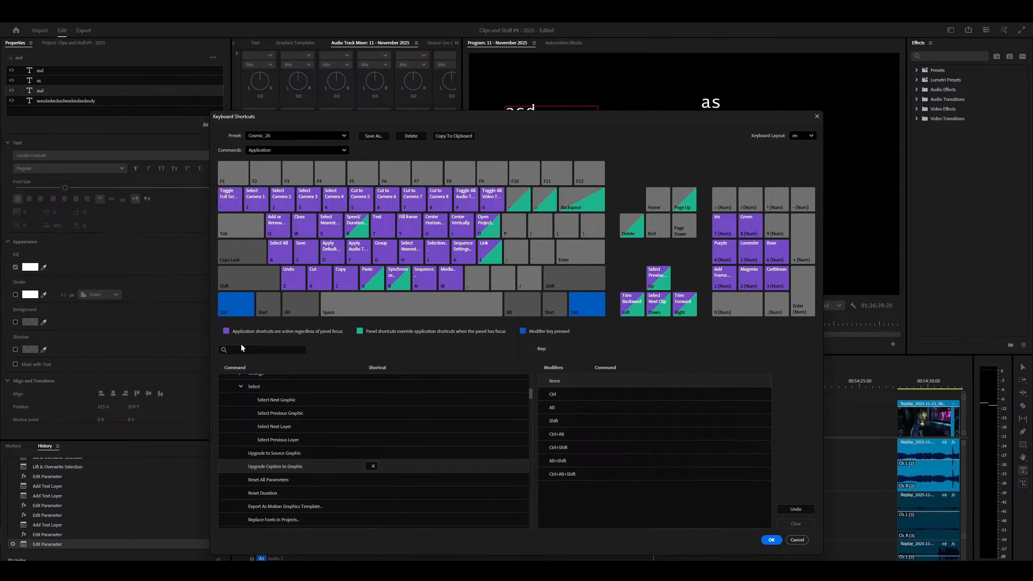
left_click(242, 289)
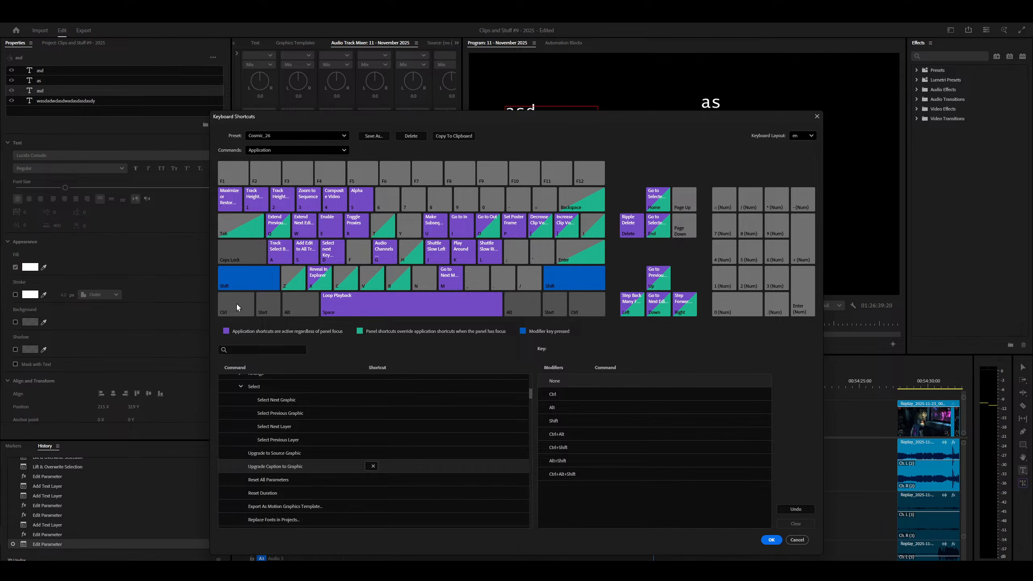
left_click(236, 303)
left_click(245, 277)
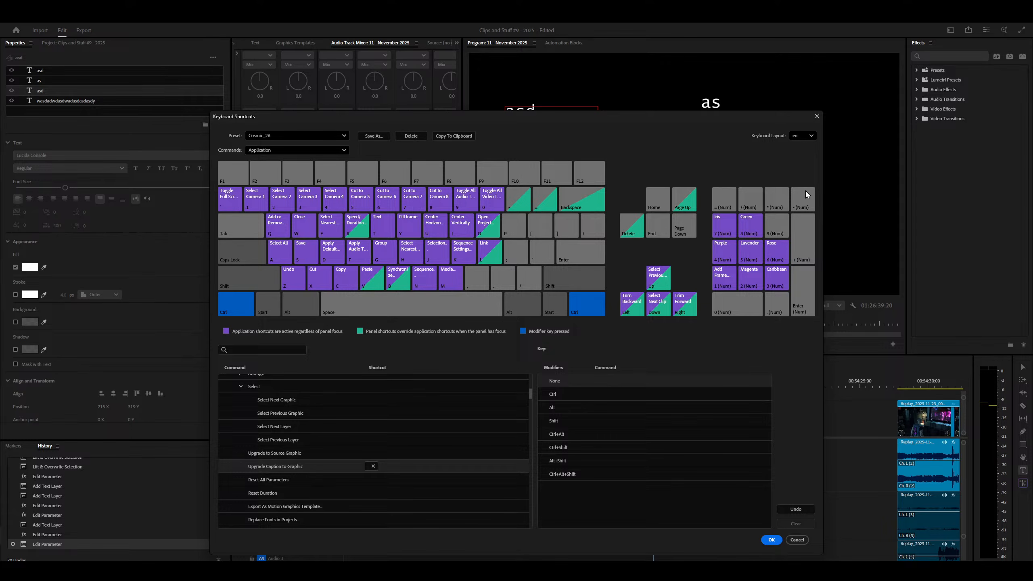
left_click(373, 466)
left_click(367, 472)
key("KP_Subtract")
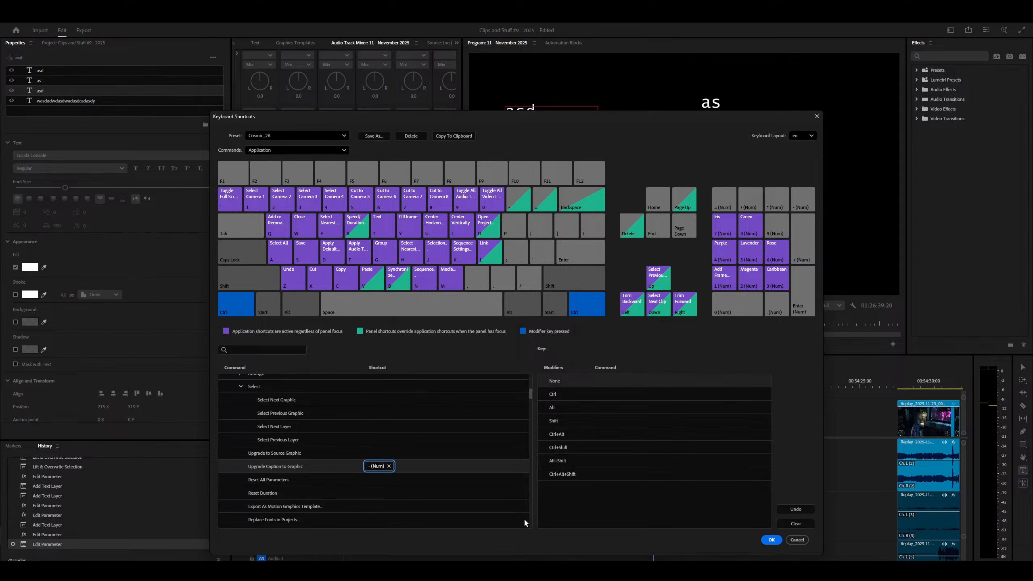
Select the Upgrade to Source Graphic command, switch to the web browser, search for "source graphics premiere" and read Adobe's Create Source Graphics page.
left_click(282, 454)
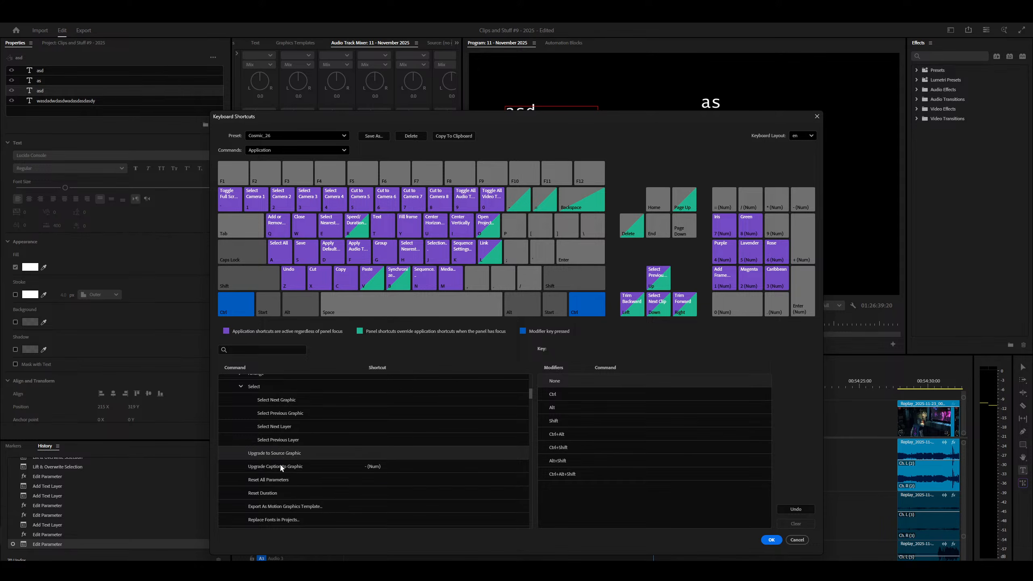
left_click(280, 465)
scroll(291, 478, "down", 2)
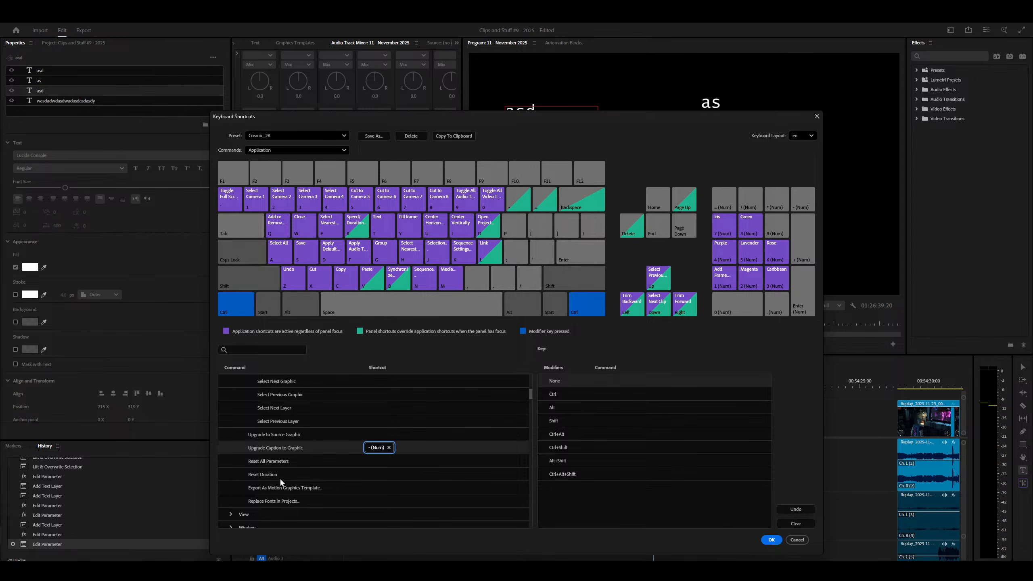
left_click(266, 487)
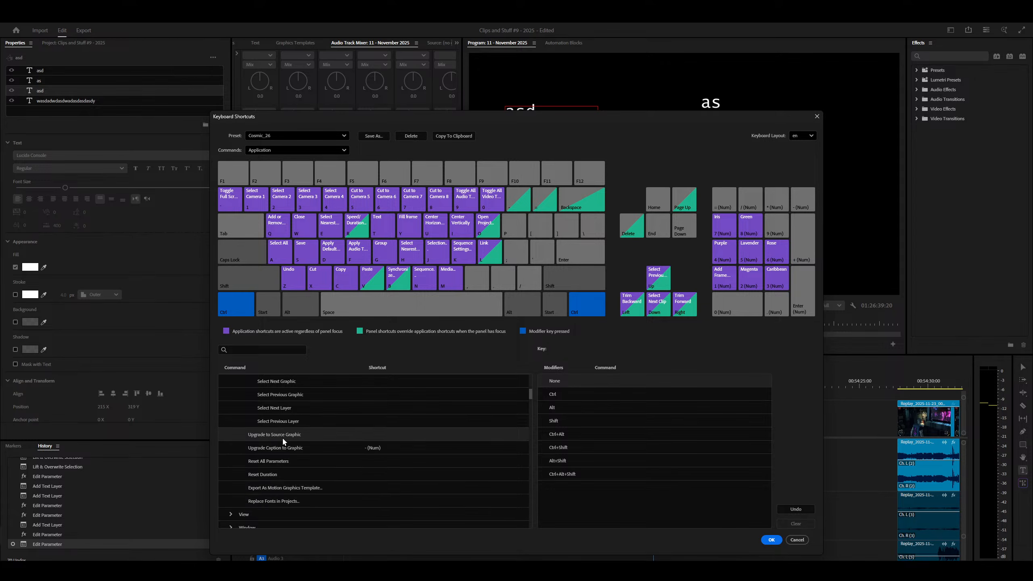
key("alt+Tab")
key("ctrl+t")
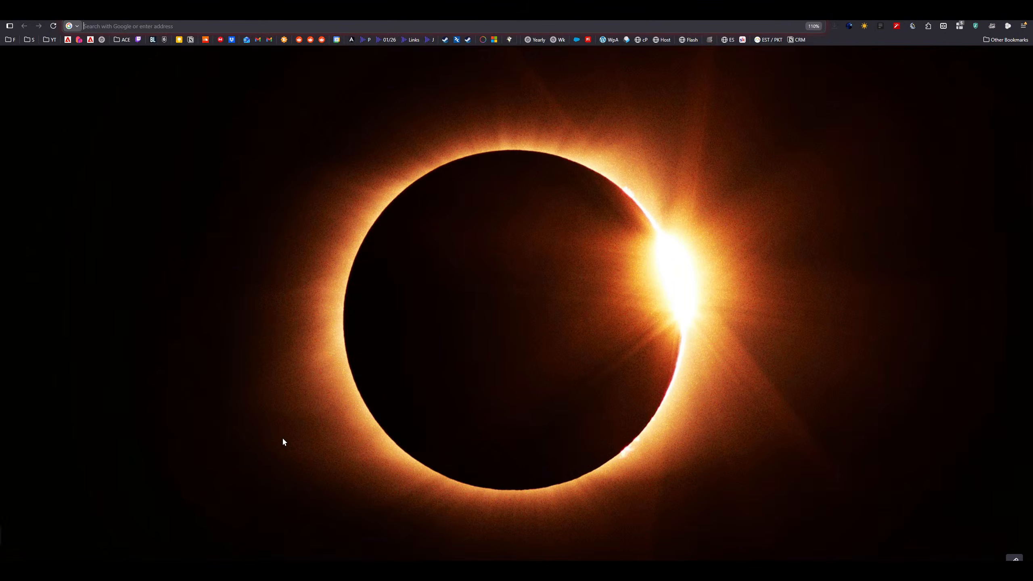
type("source graphic")
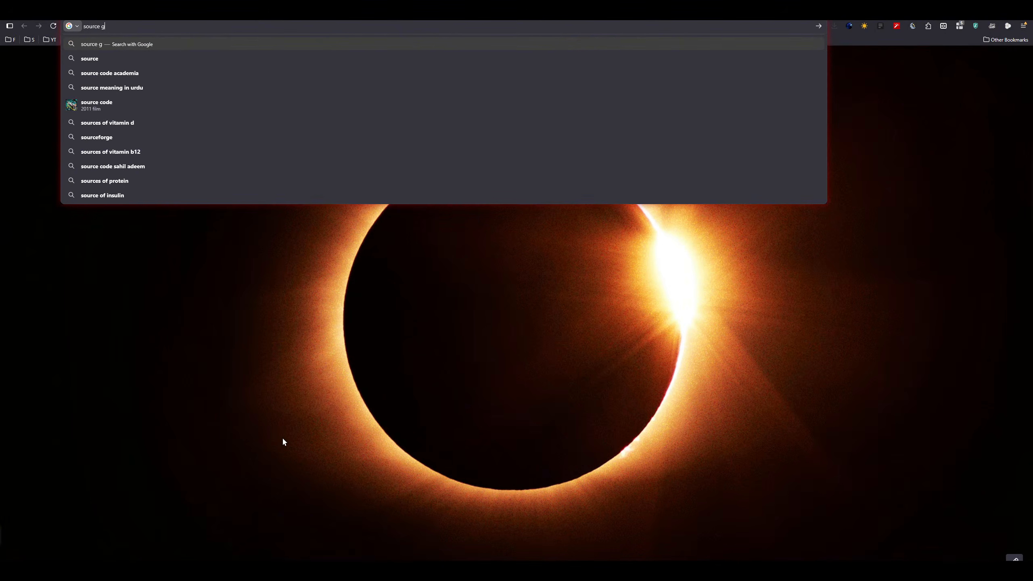
type("s premiere")
key("Return")
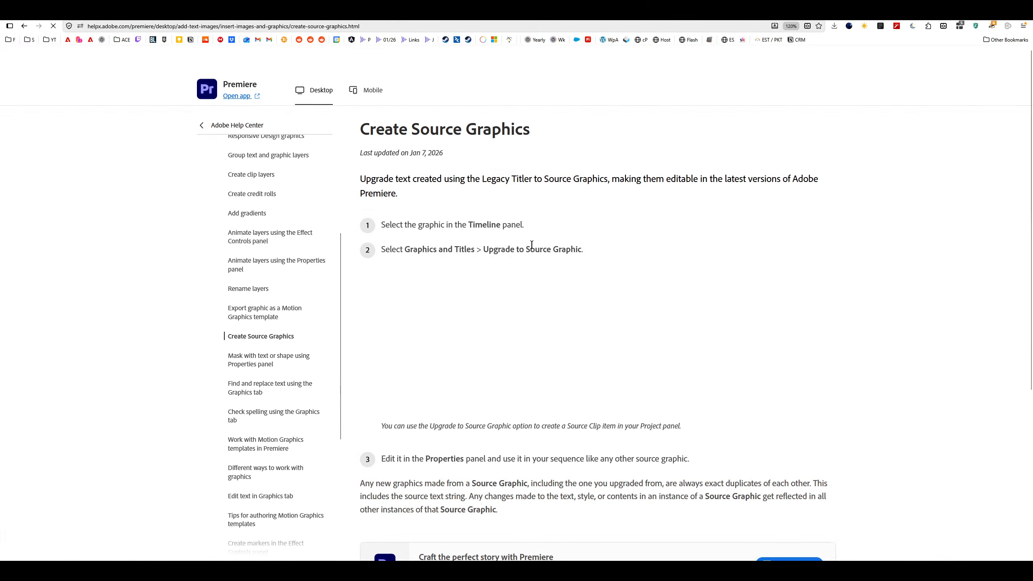
scroll(449, 446, "down", 4)
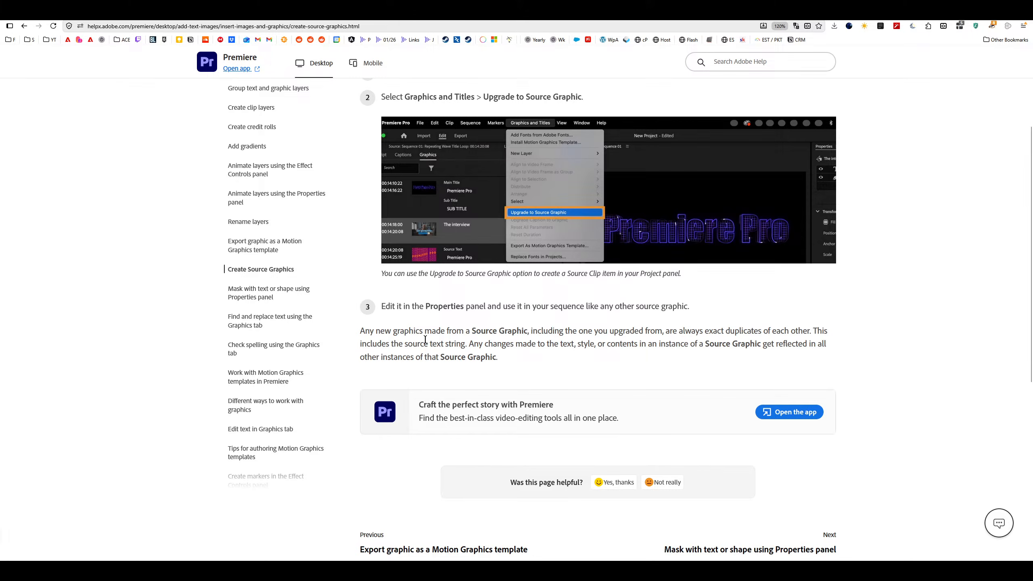
scroll(546, 388, "down", 6)
scroll(547, 388, "up", 10)
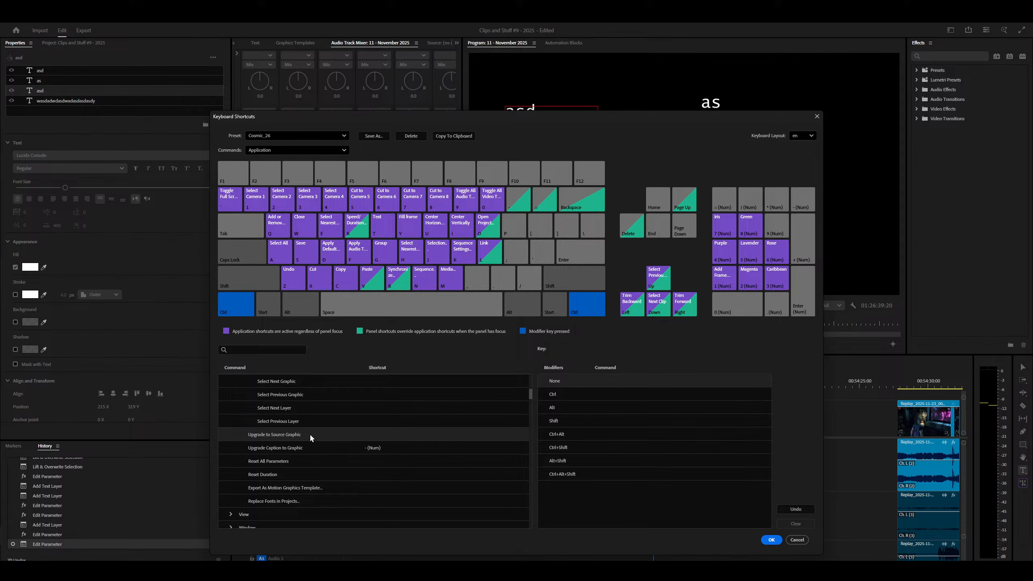
Assign the numeric keypad plus key to Upgrade to Source Graphic, apply the shortcut changes and reopen the Keyboard Shortcuts dialog.
left_click(369, 438)
key("KP_Add")
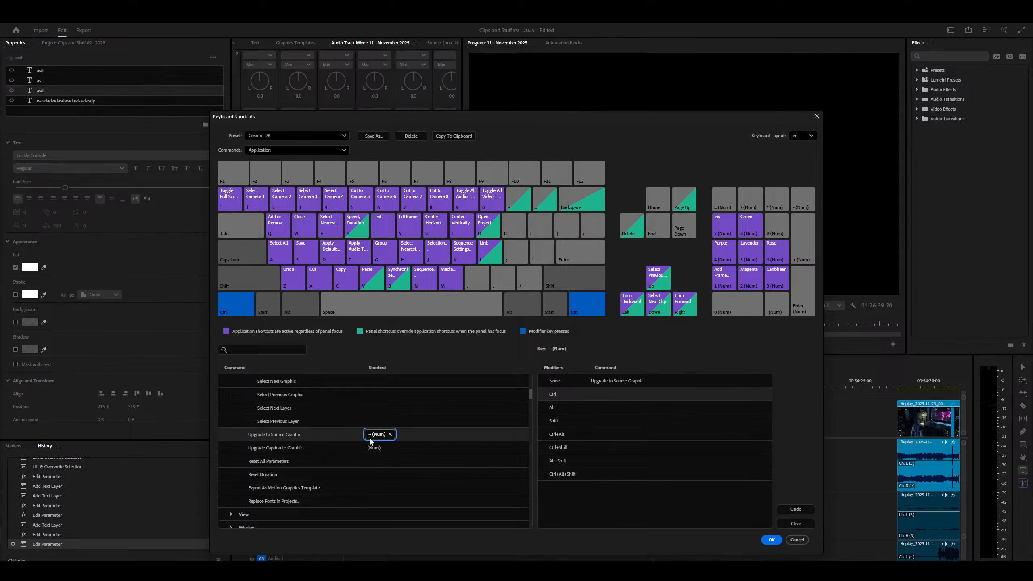
left_click(772, 539)
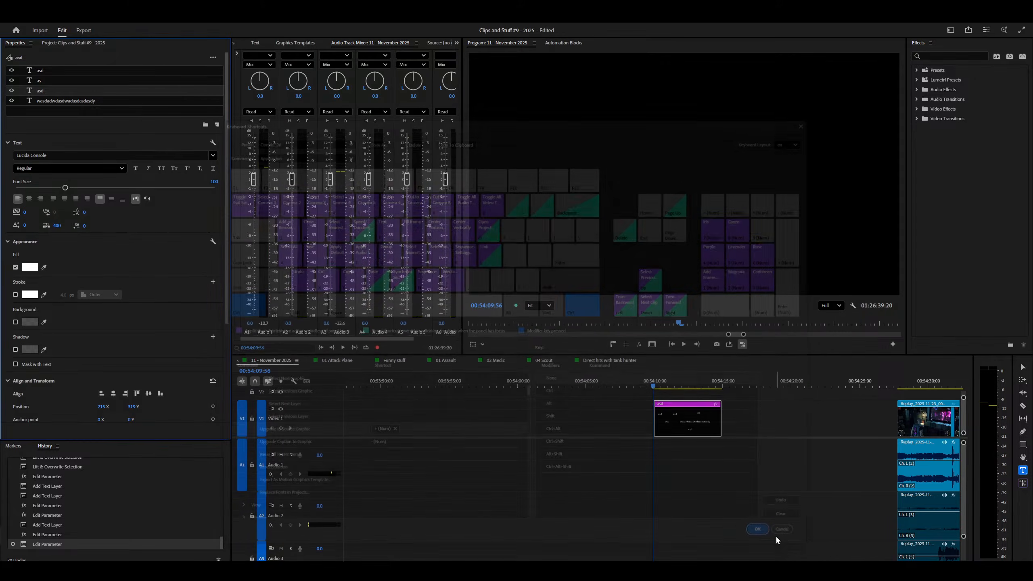
key("ctrl+alt+k")
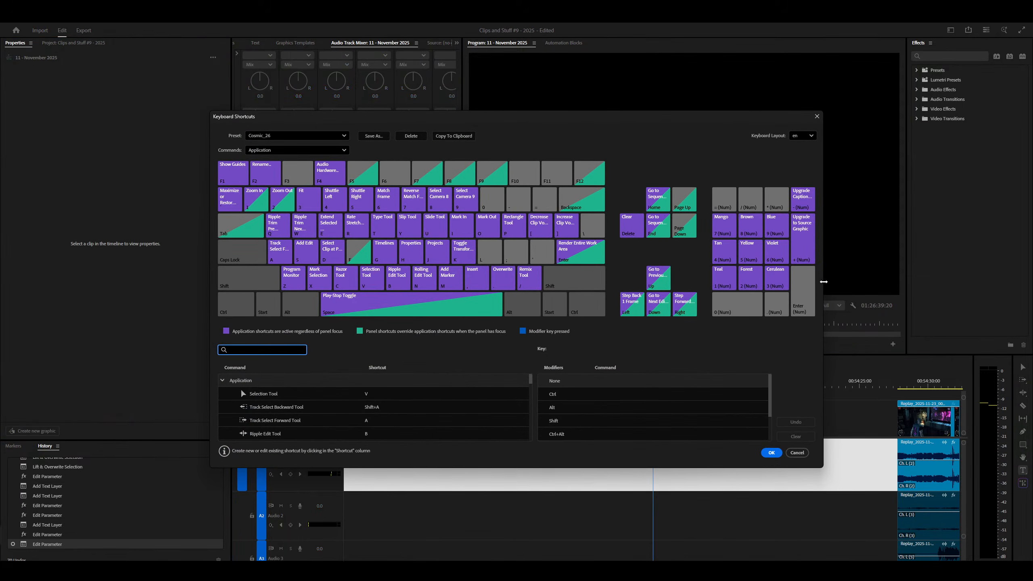
Close the shortcuts dialog and delete the three short text layers from the pink graphic clip, keeping only the long text layer.
key("Escape")
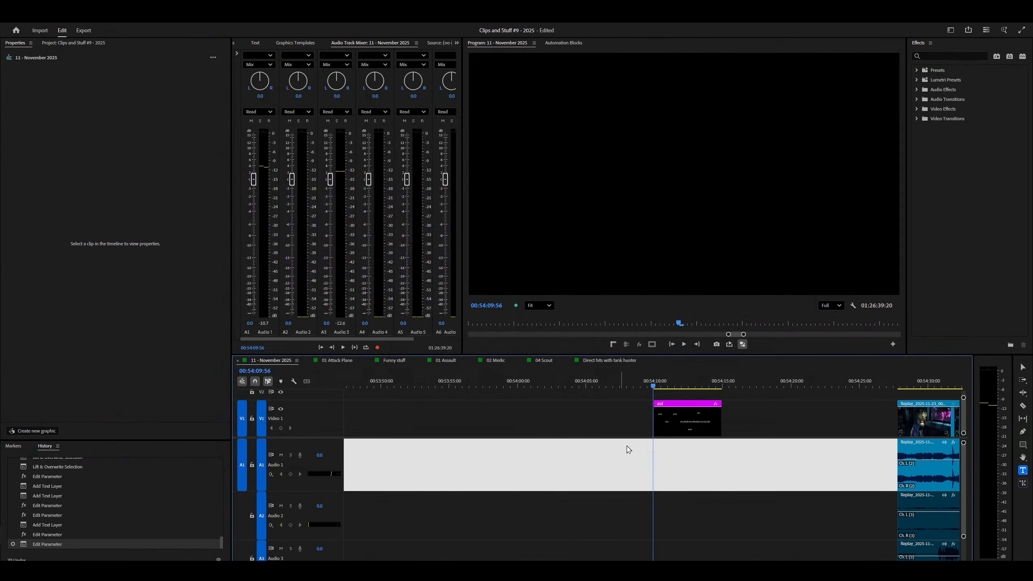
left_click(679, 421)
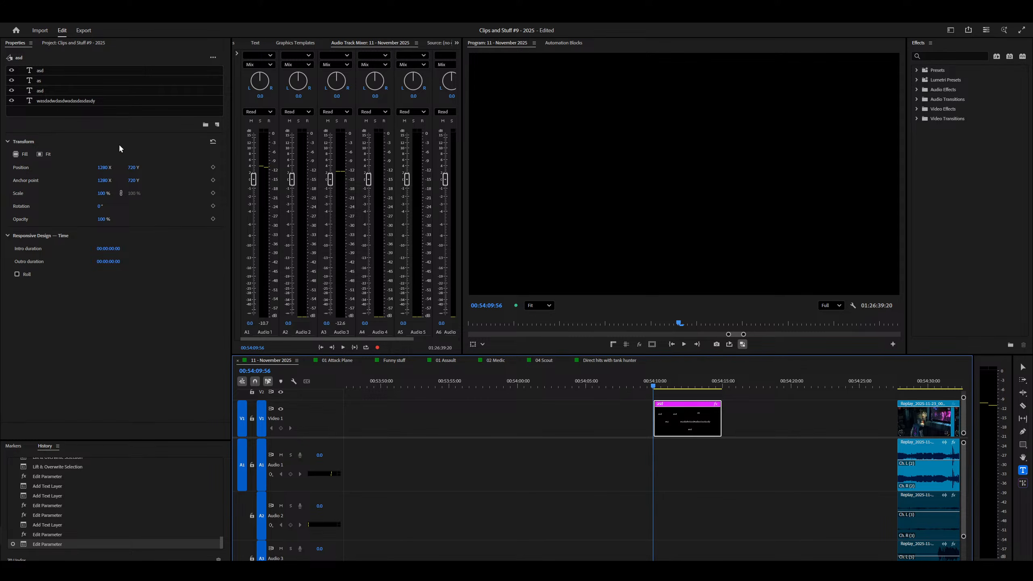
left_click(50, 87)
key("End")
key("Delete")
left_click(43, 72)
key("Delete")
left_click(39, 71)
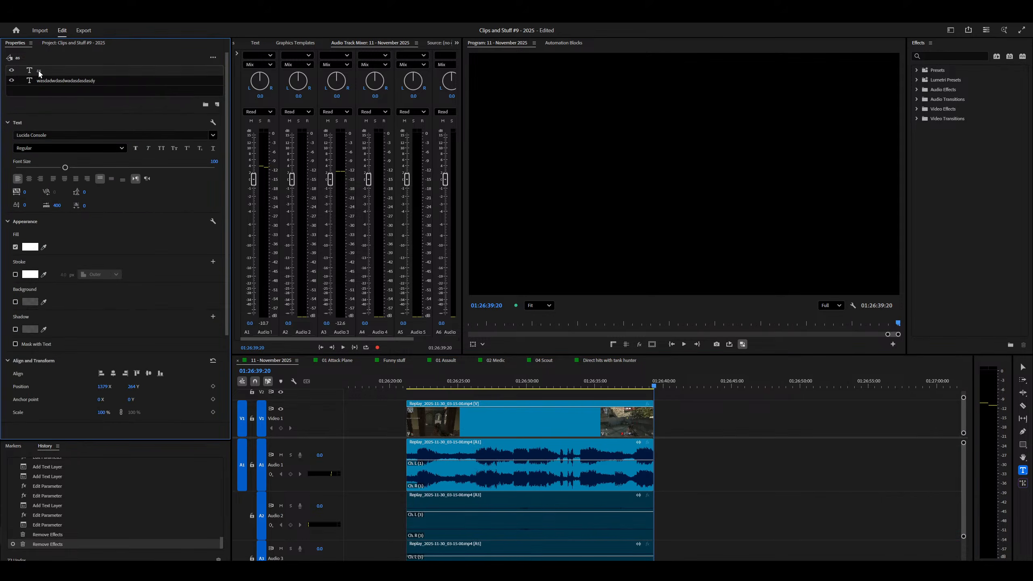
key("Delete")
Select the remaining text layer and bring the playhead back onto the graphic clip near 00:54:12.
left_click(755, 381)
key("minus")
key("minus")
key("minus")
key("minus")
key("minus")
key("minus")
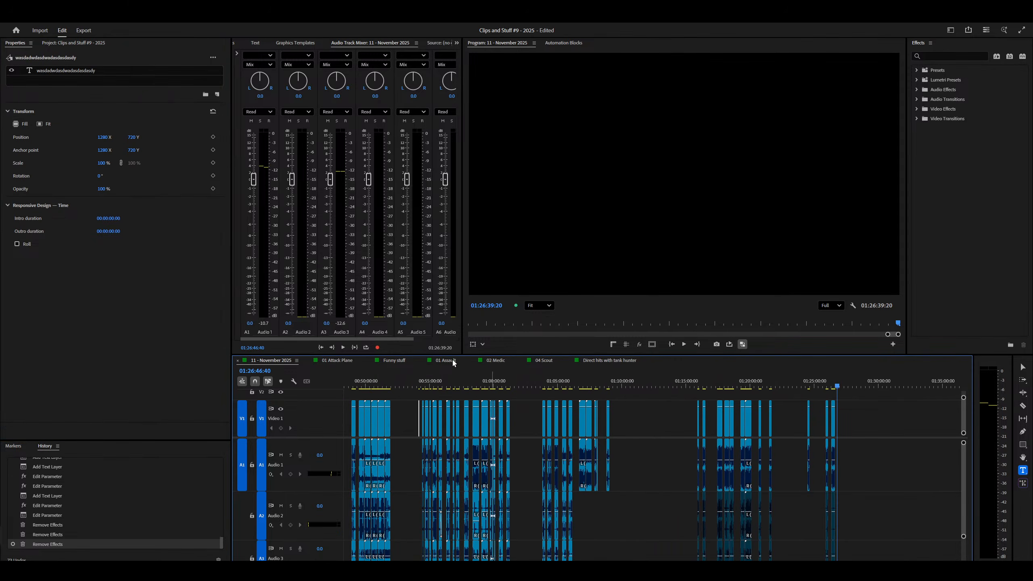
left_click(93, 74)
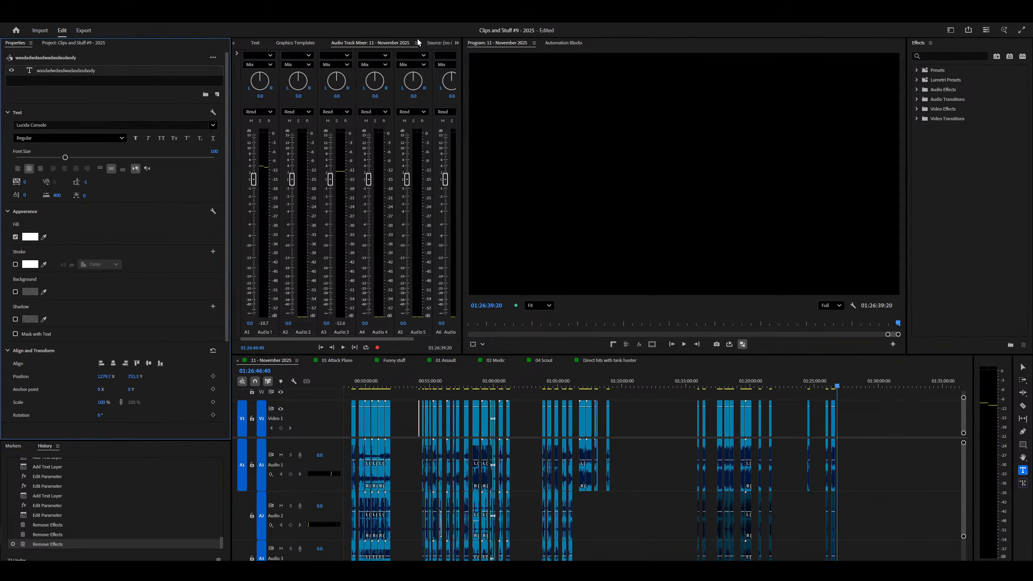
scroll(636, 426, "up", 3)
left_click_drag(588, 387, 625, 384)
key("equal")
key("equal")
key("equal")
key("equal")
key("equal")
key("equal")
key("equal")
key("equal")
left_click(409, 384)
key("minus")
key("minus")
key("equal")
Replace the remaining text layer's wording with "This says this".
left_click(627, 171)
key("ctrl+a")
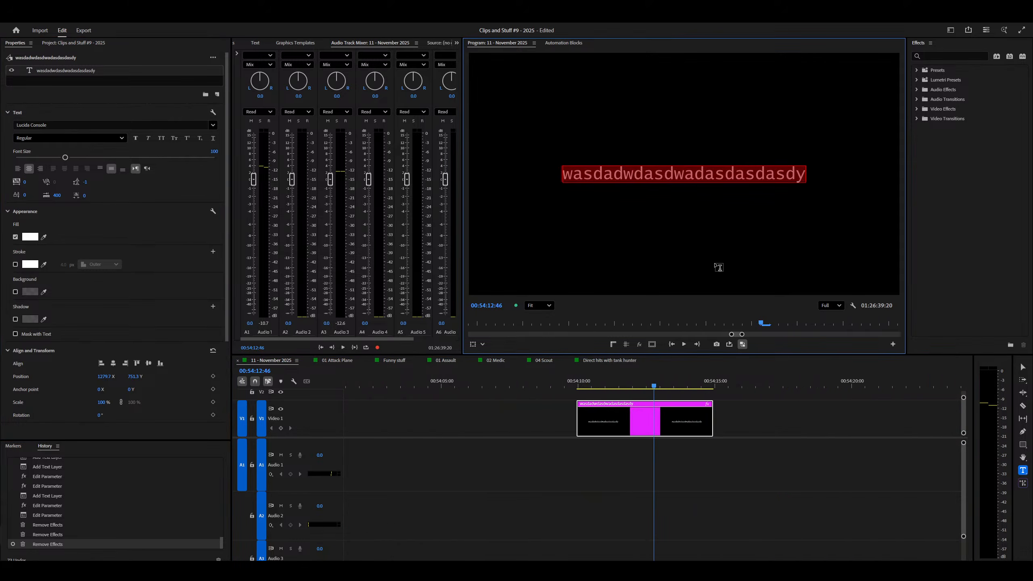
type("This says this")
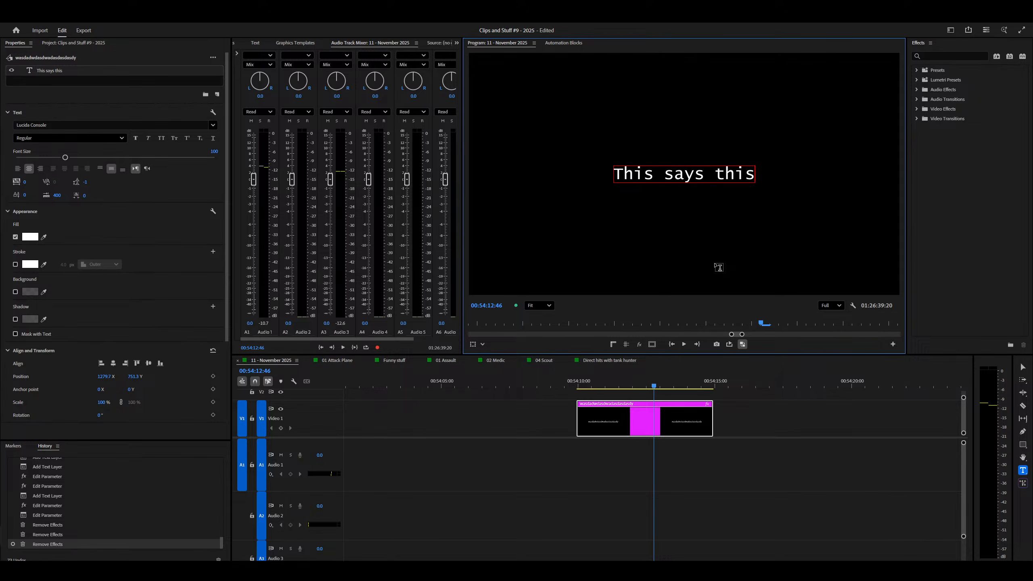
left_click(634, 504)
Try Upgrade to Source Graphic on the title clip and undo the upgrade.
left_click(660, 416)
key("minus")
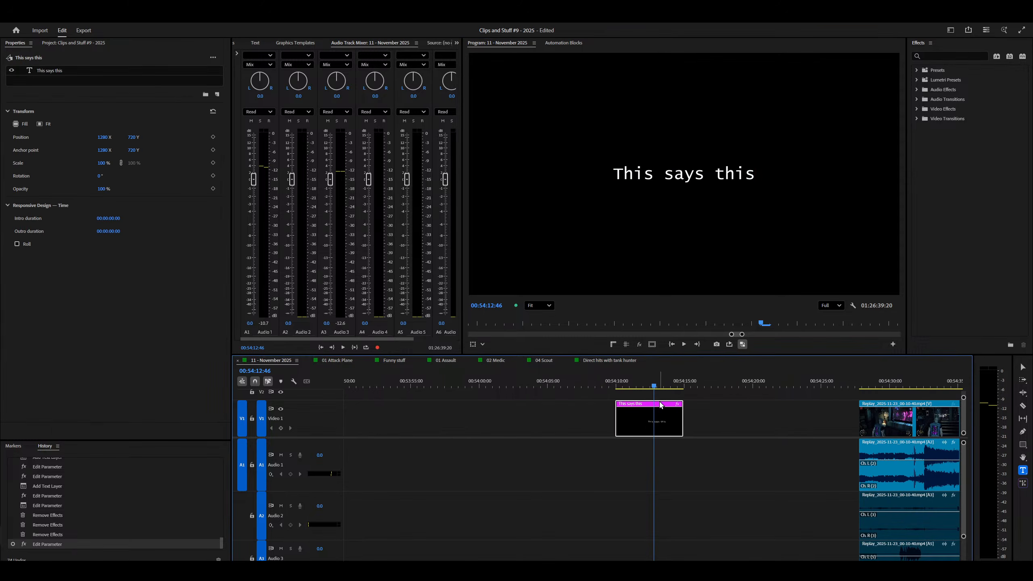
key("ctrl+shift+u")
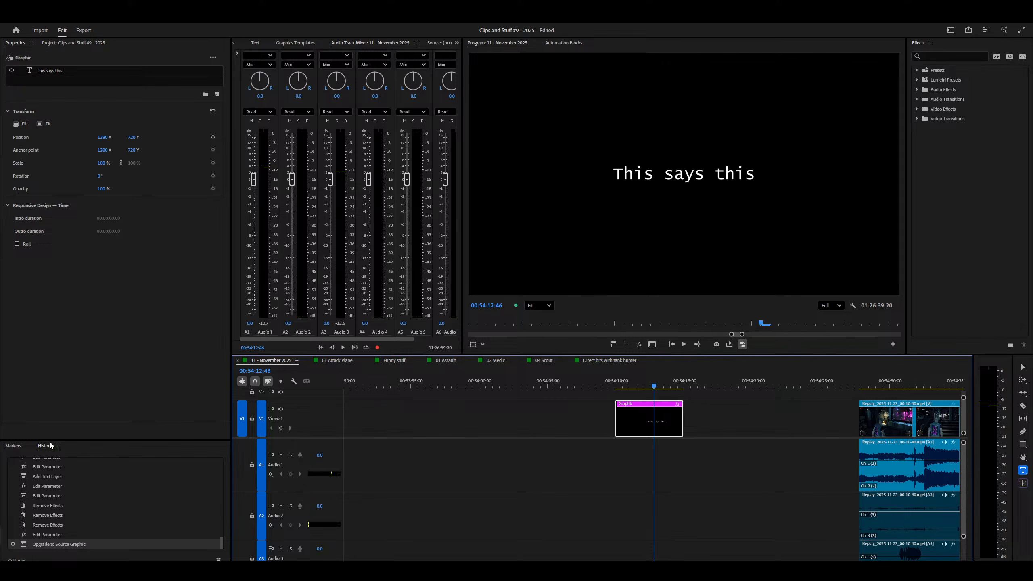
key("ctrl+z")
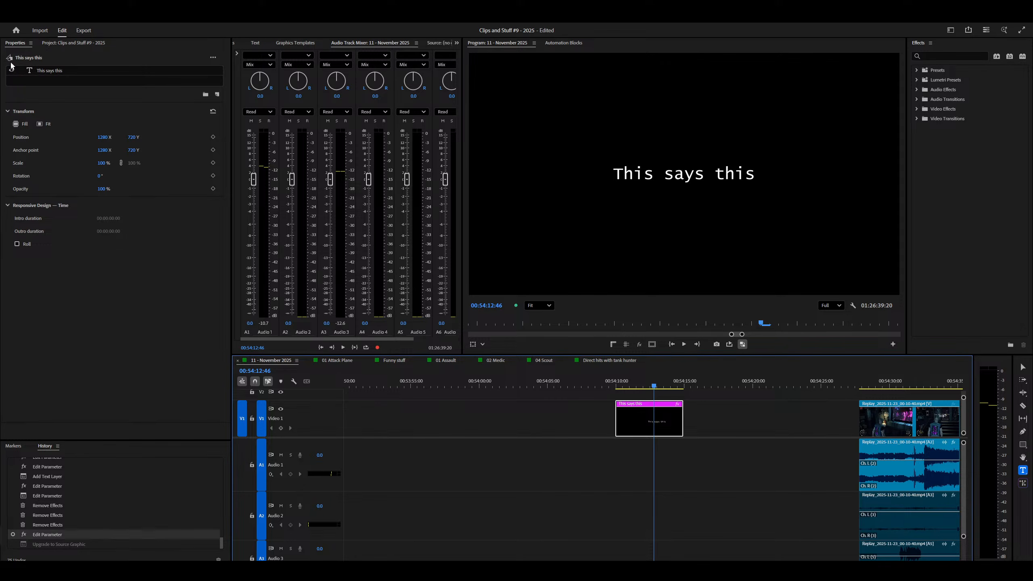
Move the title clip about one second later and upgrade it to a source graphic, comparing the clip before and after with undo and redo.
left_click_drag(677, 429, 692, 429)
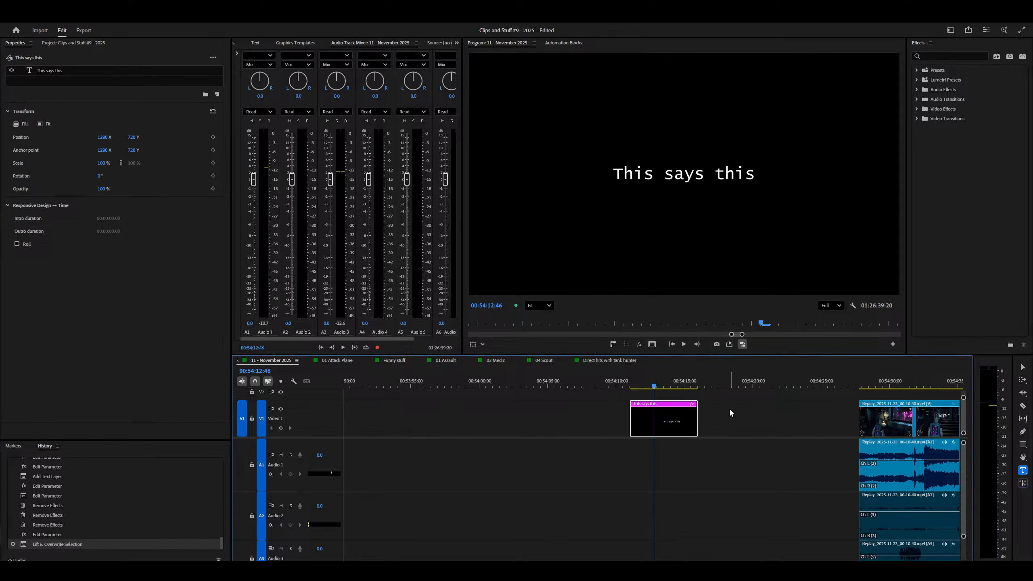
key("ctrl+shift+u")
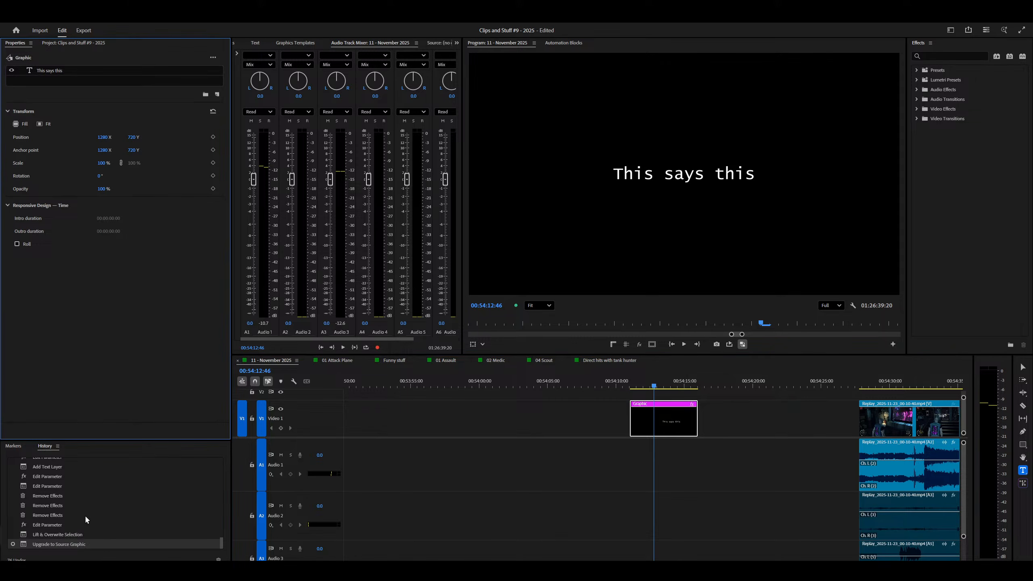
key("ctrl+z")
key("ctrl+shift+z")
left_click(504, 453)
key("ctrl+z")
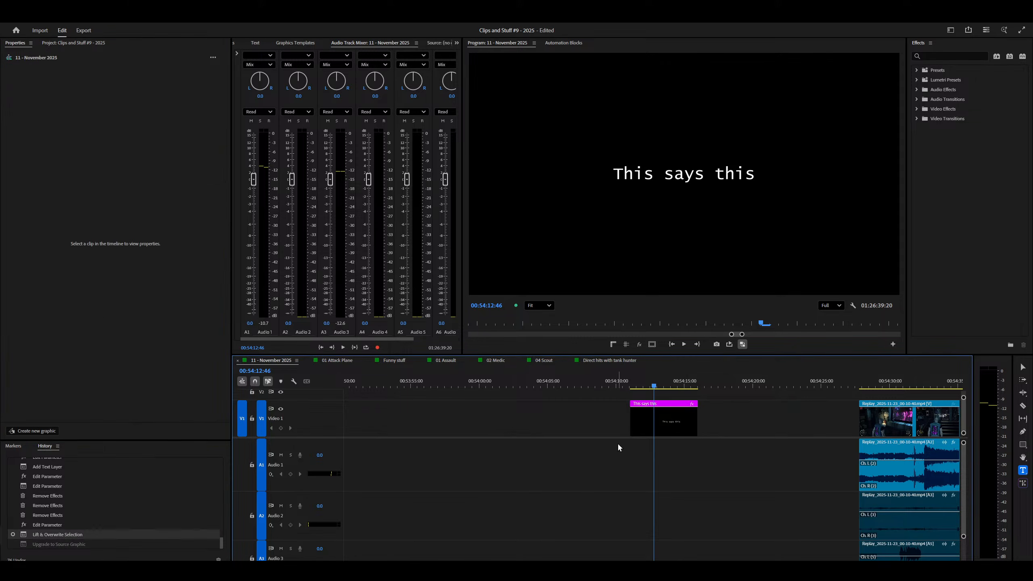
left_click_drag(606, 442, 690, 393)
key("ctrl+shift+z")
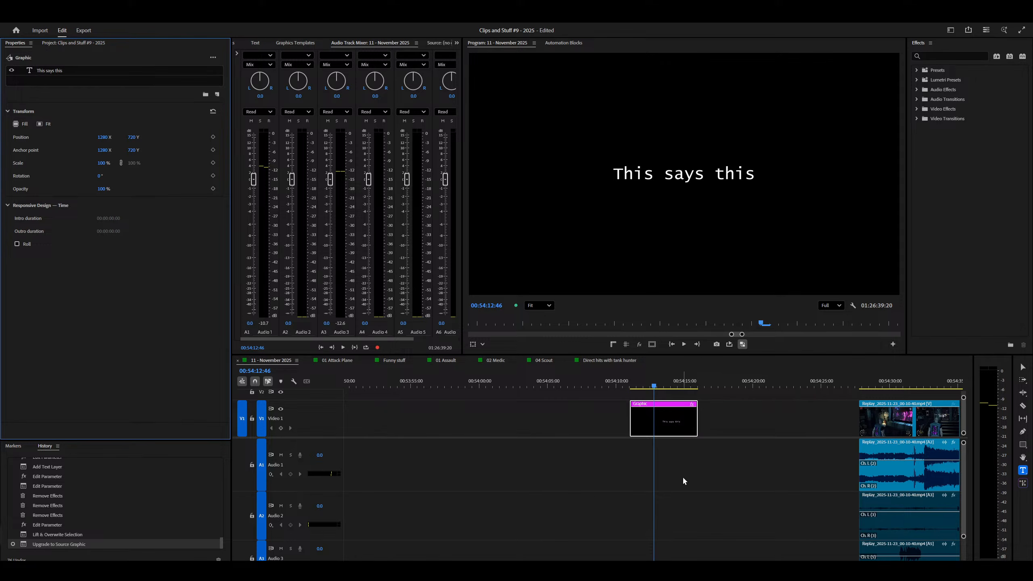
Duplicate the source graphic to about 00:54:20 on the same track and change the copy's text to "This says that".
left_click_drag(653, 422, 773, 429)
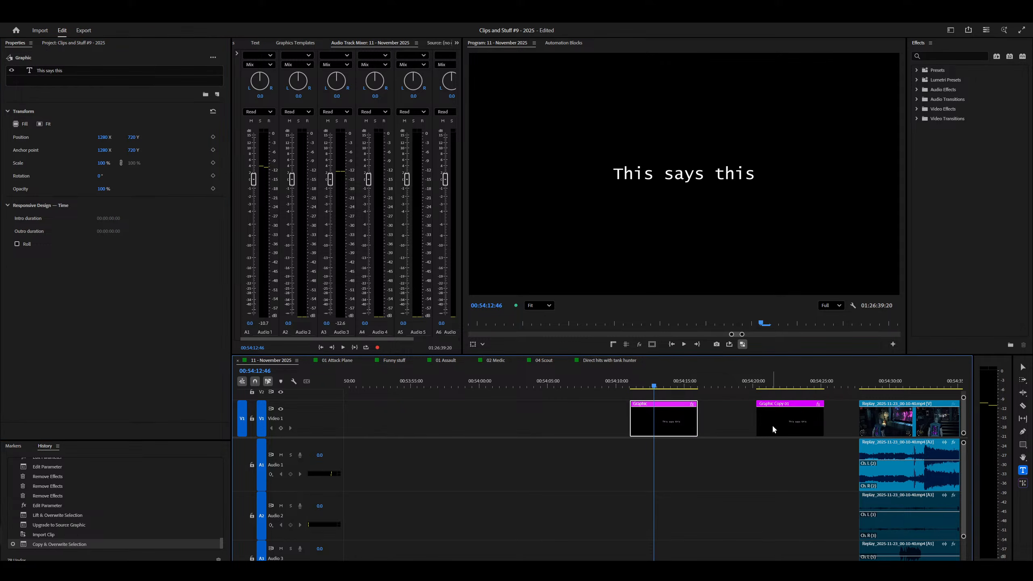
left_click(772, 424)
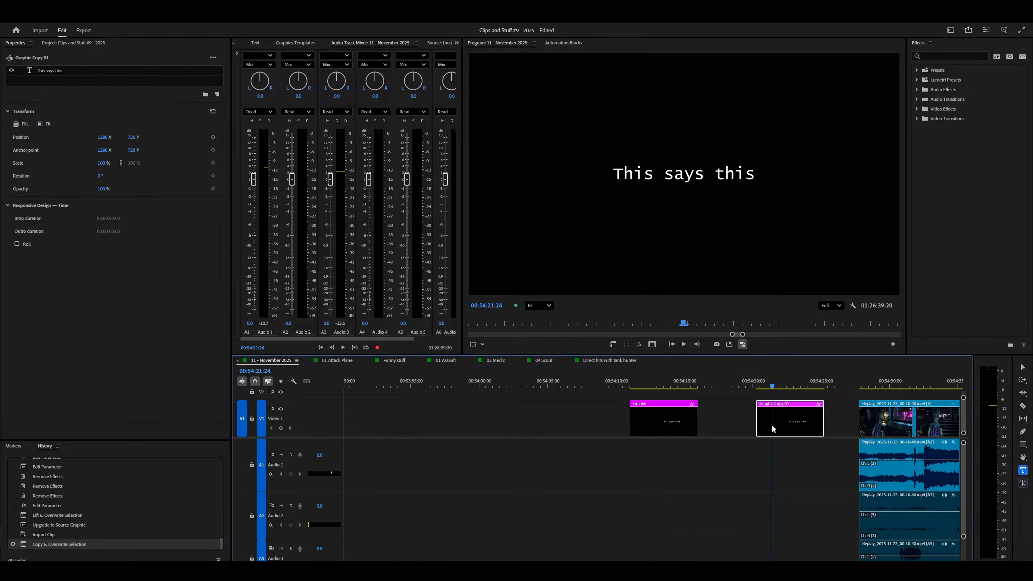
left_click(675, 174)
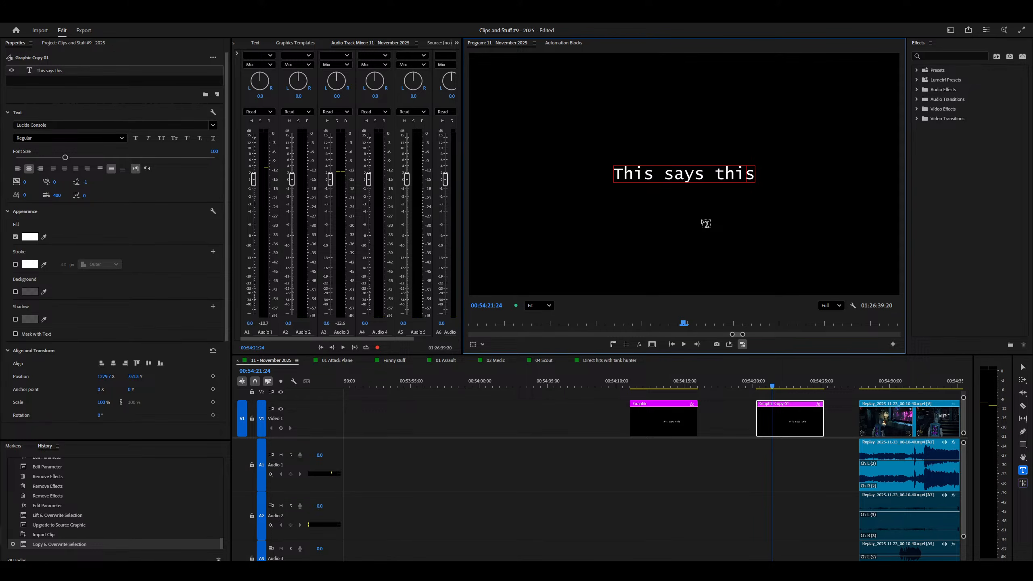
key("BackSpace")
key("BackSpace")
type("at")
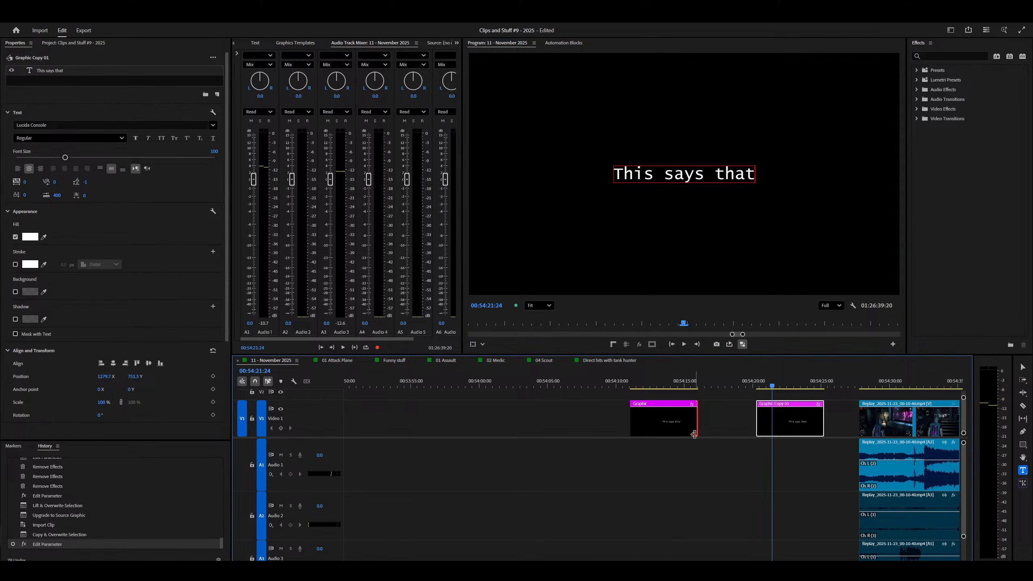
Change the original graphic's text to "This says that" and compare it with the duplicate.
mouse_move(665, 421)
left_mouse_down()
mouse_move(675, 441)
mouse_move(802, 440)
mouse_move(644, 440)
mouse_move(667, 423)
mouse_move(853, 424)
mouse_move(640, 423)
mouse_move(781, 423)
mouse_move(663, 424)
left_mouse_up()
left_click(667, 423)
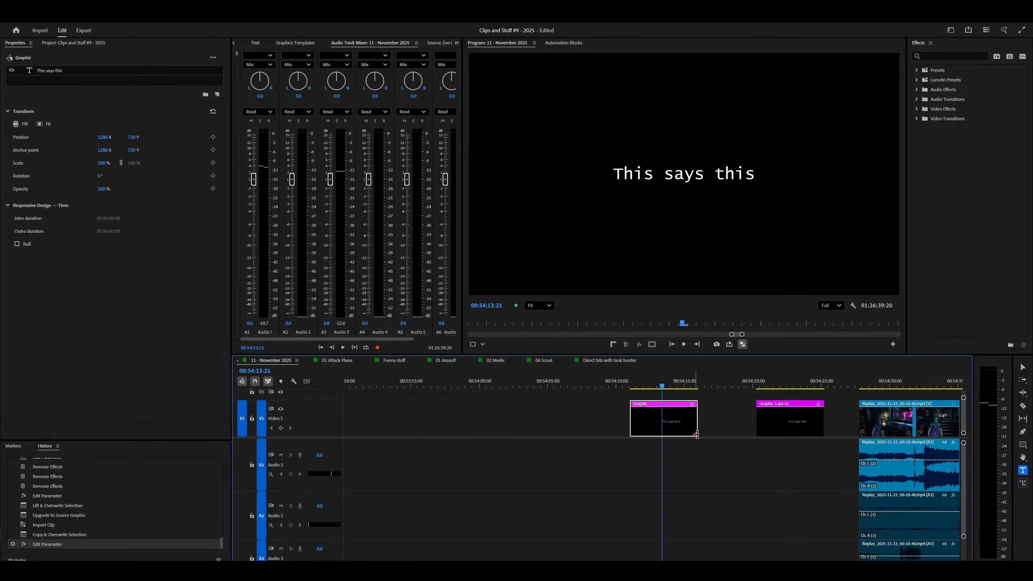
left_click(51, 79)
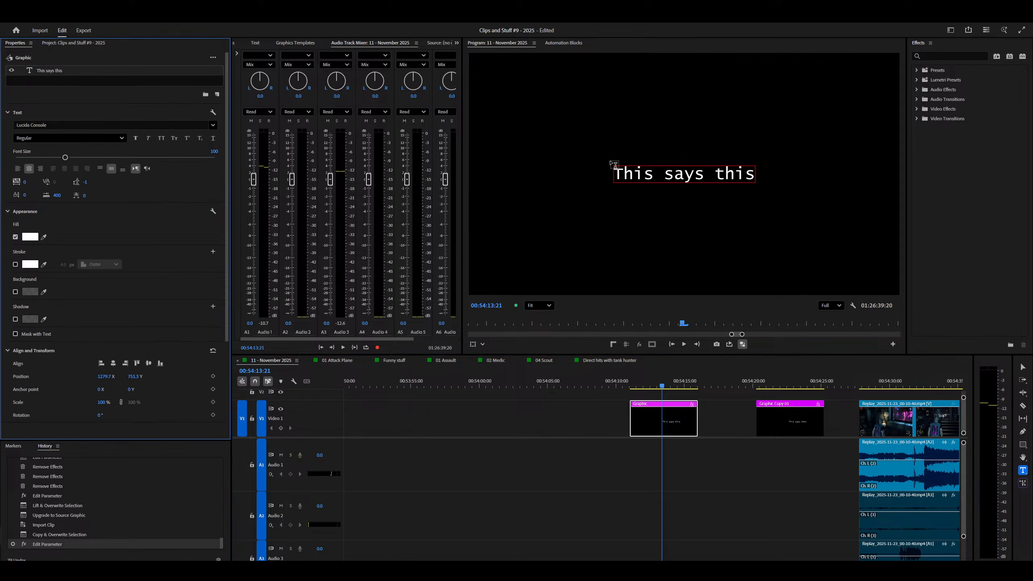
left_click(738, 176)
left_click_drag(738, 176, 764, 179)
type("at")
left_click(682, 423)
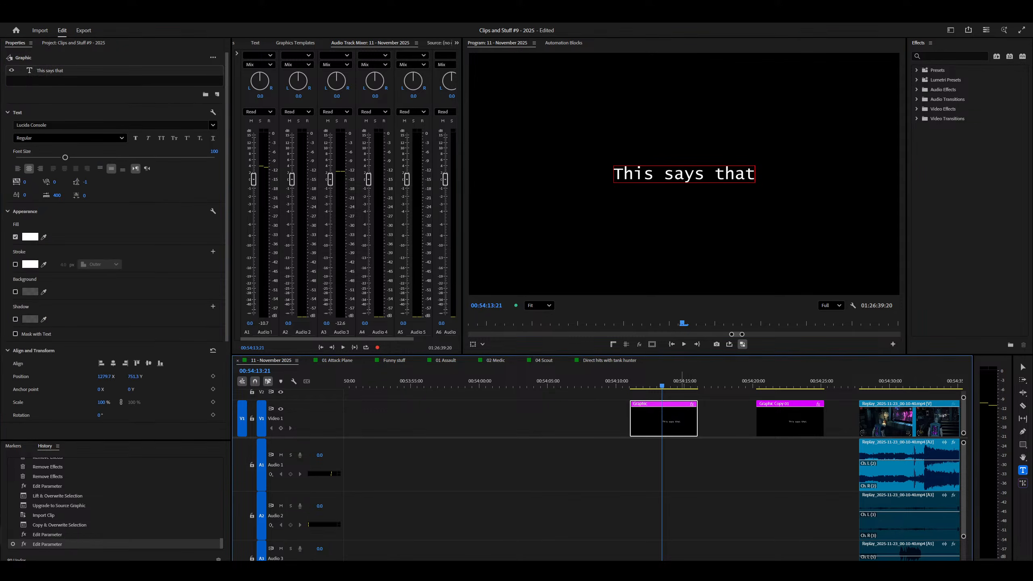
left_click(789, 420)
left_click(648, 410)
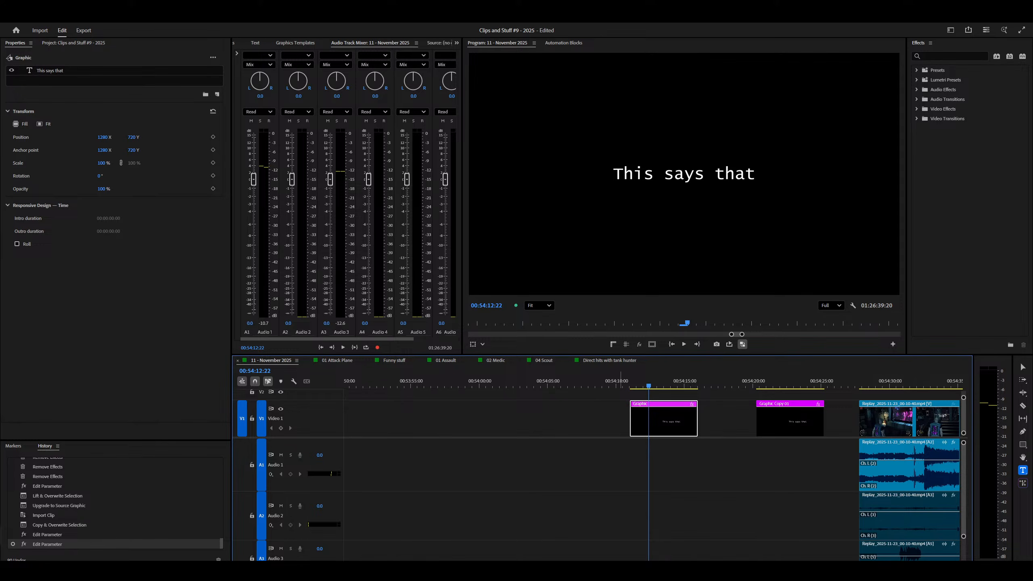
Switch to the web browser and reread the Legacy Titler explanation on Adobe's Create Source Graphics page.
left_click(302, 571)
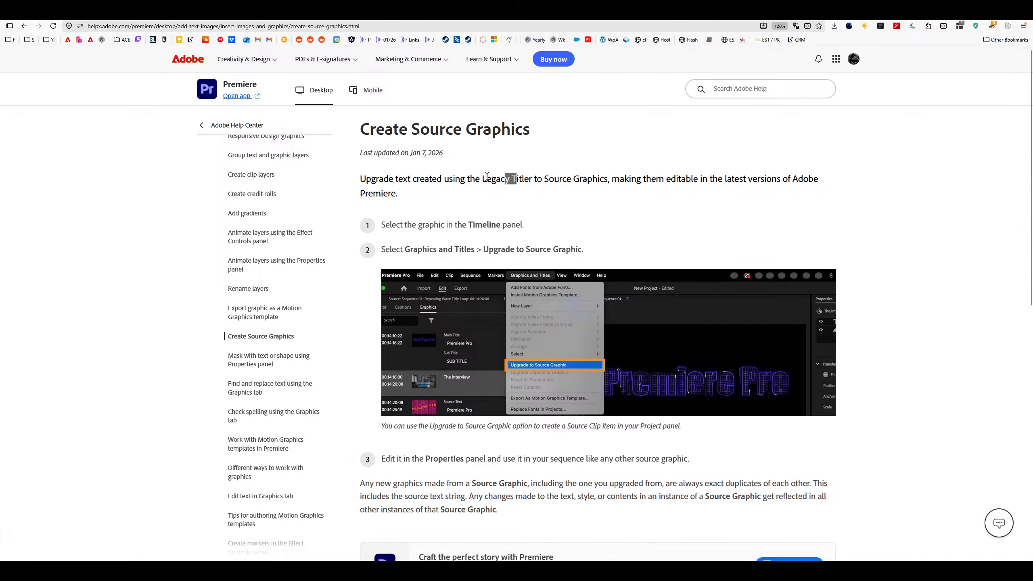
left_click_drag(487, 179, 545, 181)
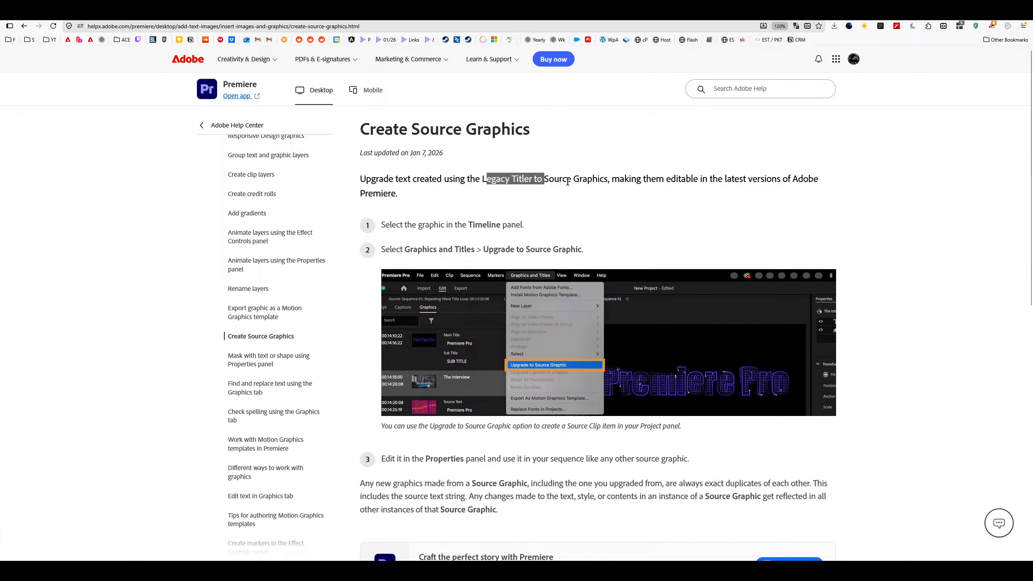
scroll(567, 181, "down", 5)
scroll(568, 182, "up", 5)
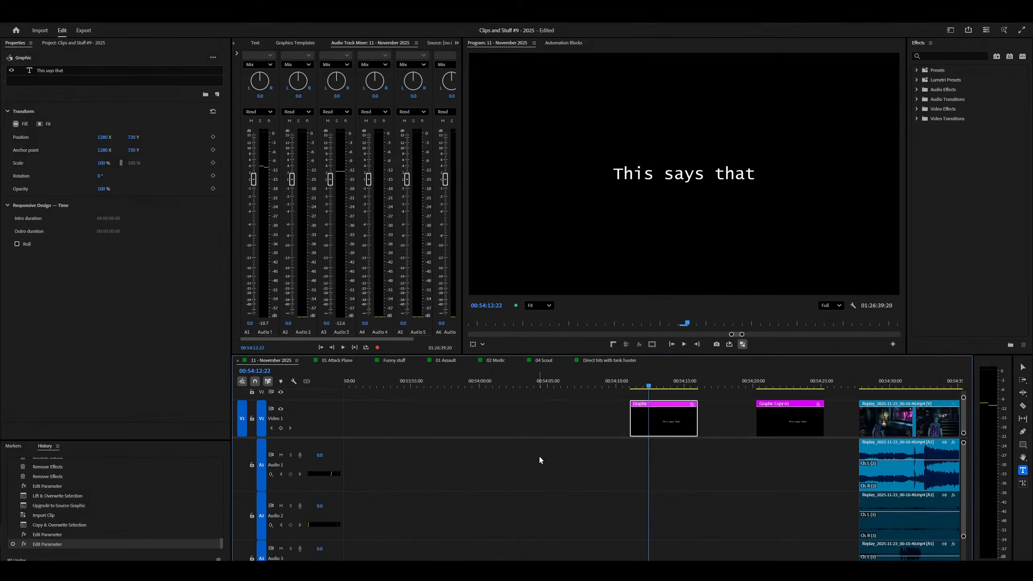
Return to Premiere Pro, reopen and enlarge the Keyboard Shortcuts dialog, and remove Upgrade to Source Graphic from the numeric keypad plus key.
left_click(539, 455)
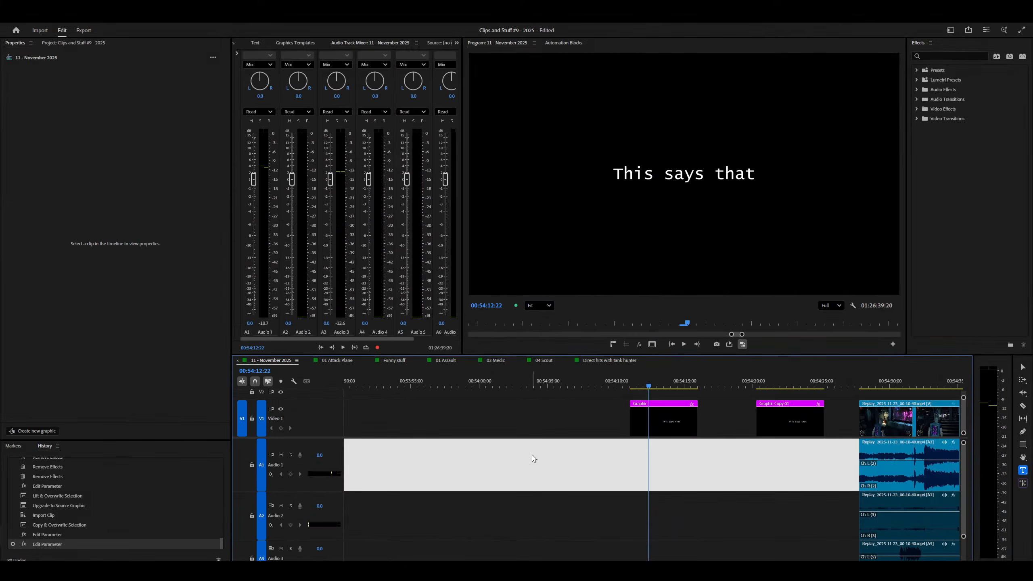
key("ctrl+alt+k")
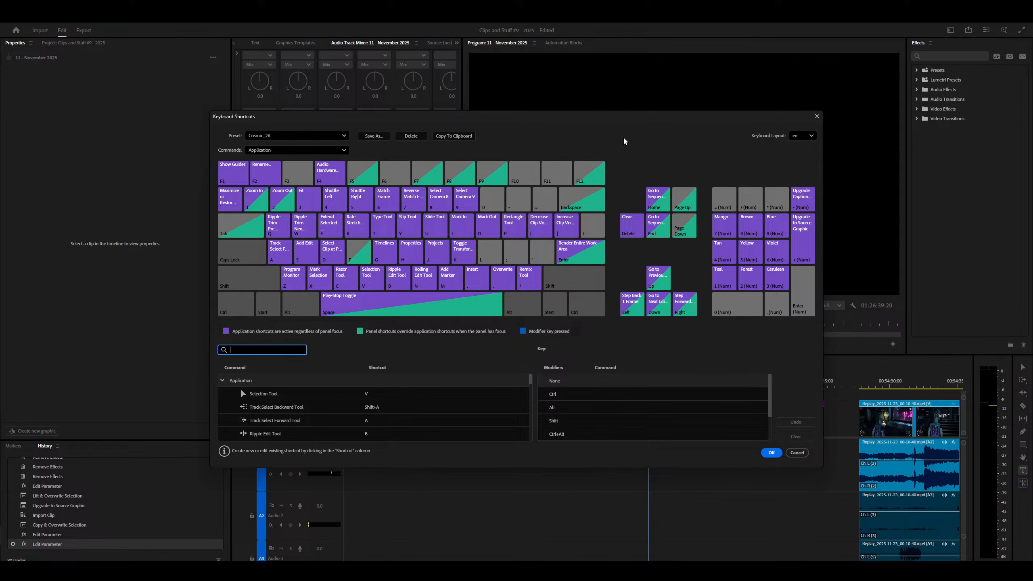
left_click_drag(616, 122, 625, 17)
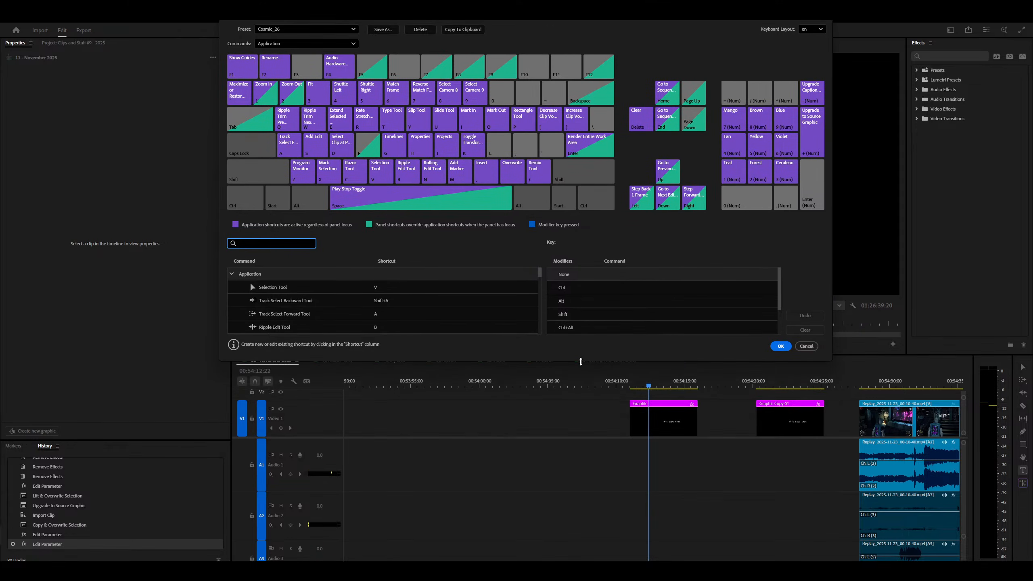
left_click_drag(581, 361, 581, 580)
left_click(816, 129)
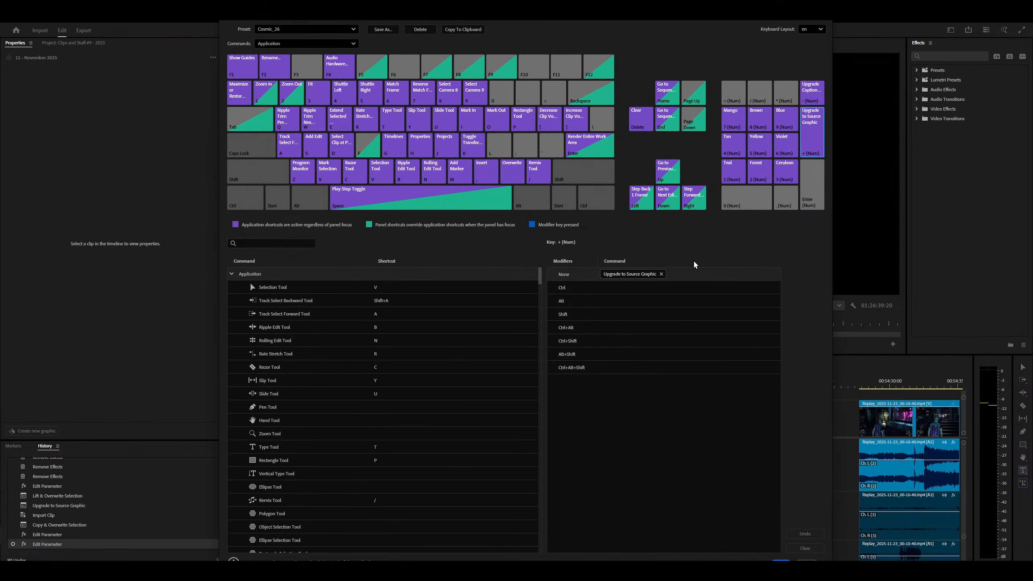
left_click(661, 274)
Examine the commands under Graphics and Titles and View, including the Playback Resolution and Paused Resolution options.
scroll(425, 420, "up", 2)
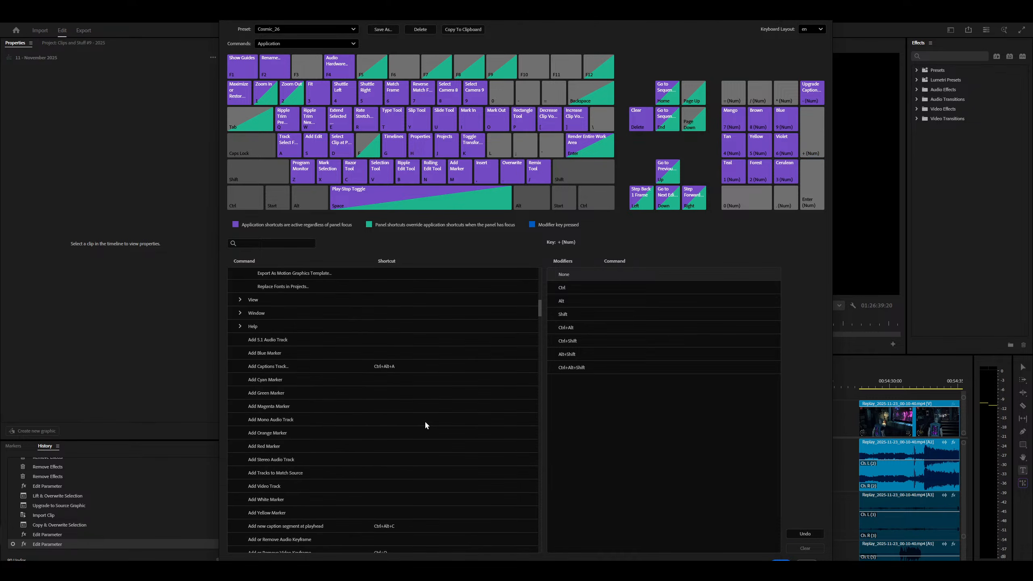
scroll(425, 423, "up", 5)
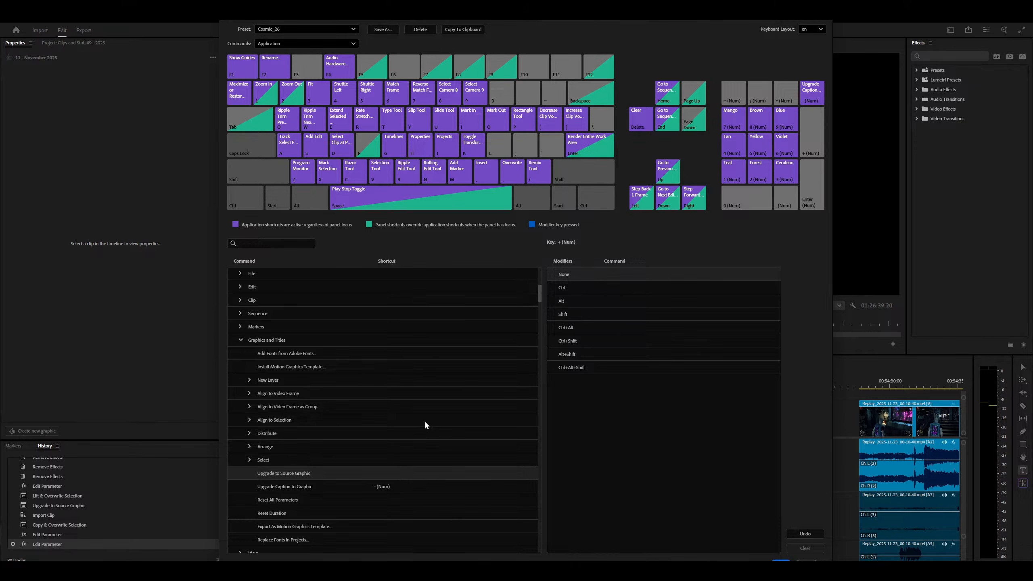
scroll(400, 431, "down", 4)
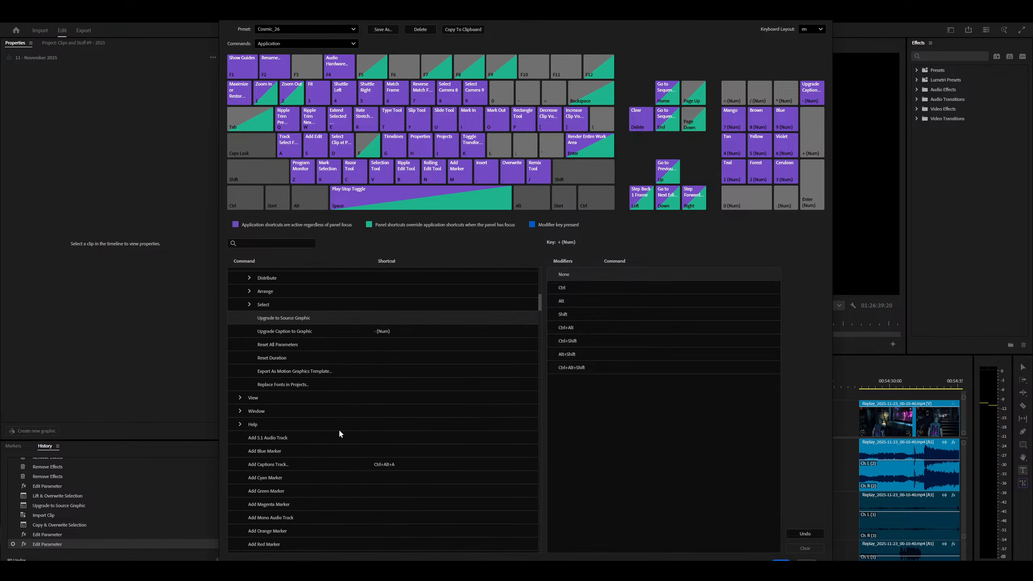
left_click(241, 400)
scroll(351, 409, "down", 2)
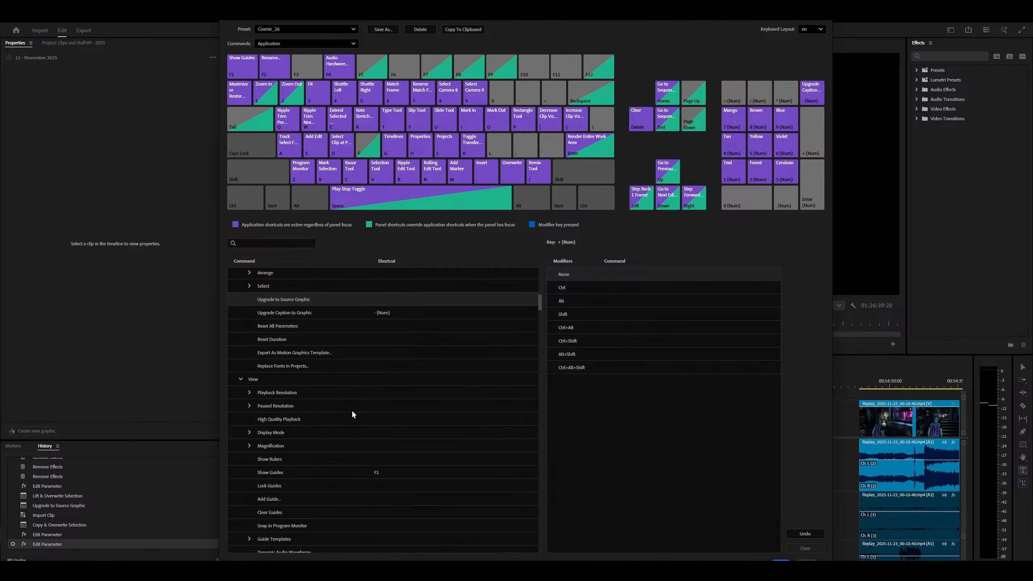
left_click(250, 359)
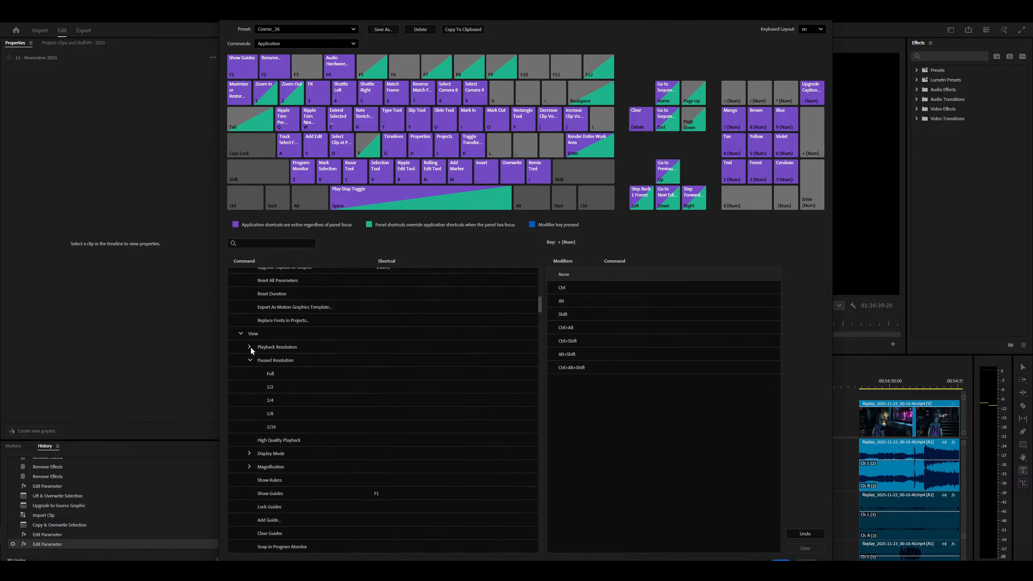
left_click(250, 346)
scroll(412, 381, "down", 2)
scroll(401, 384, "down", 2)
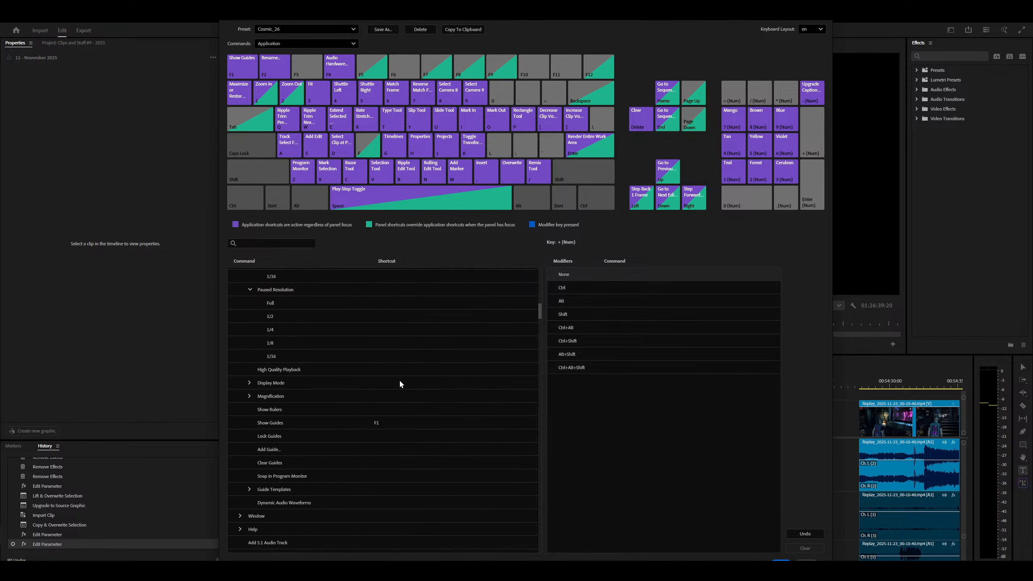
Examine the View commands for rulers and guides, and expand Display Mode, Magnification and Guide Templates to check their shortcuts.
scroll(386, 375, "down", 1)
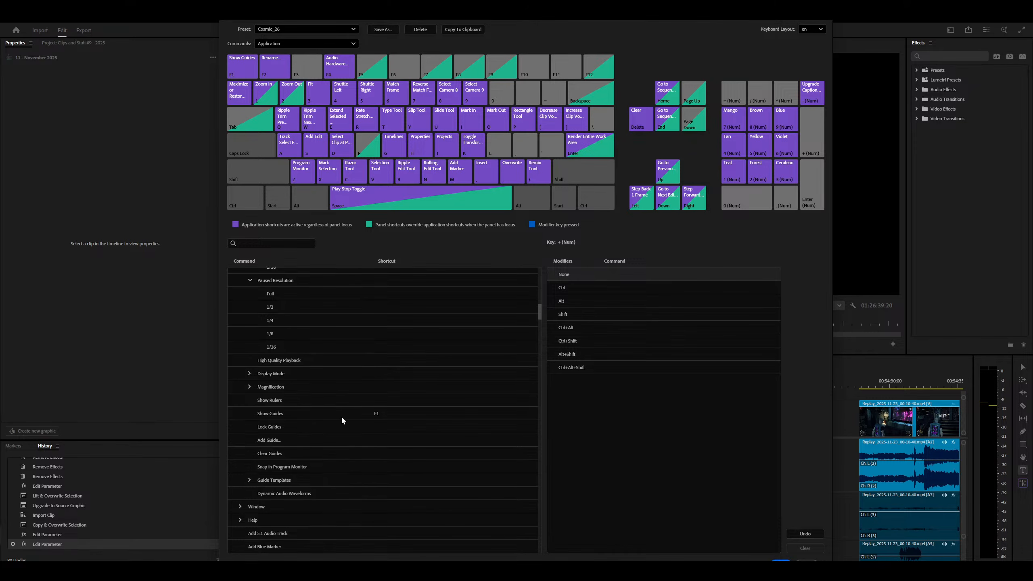
left_click(309, 412)
left_click(299, 399)
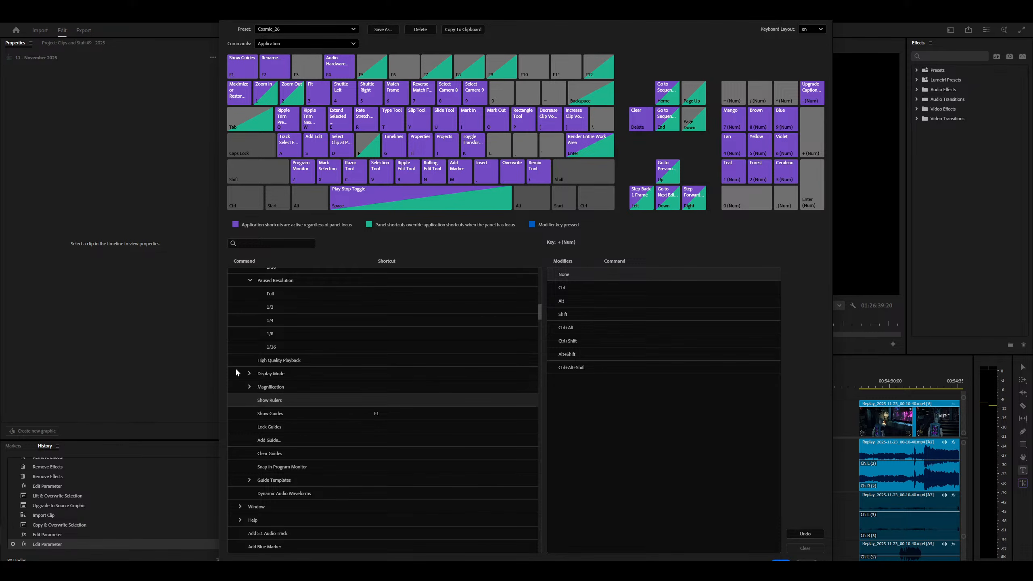
left_click(250, 384)
scroll(326, 468, "down", 2)
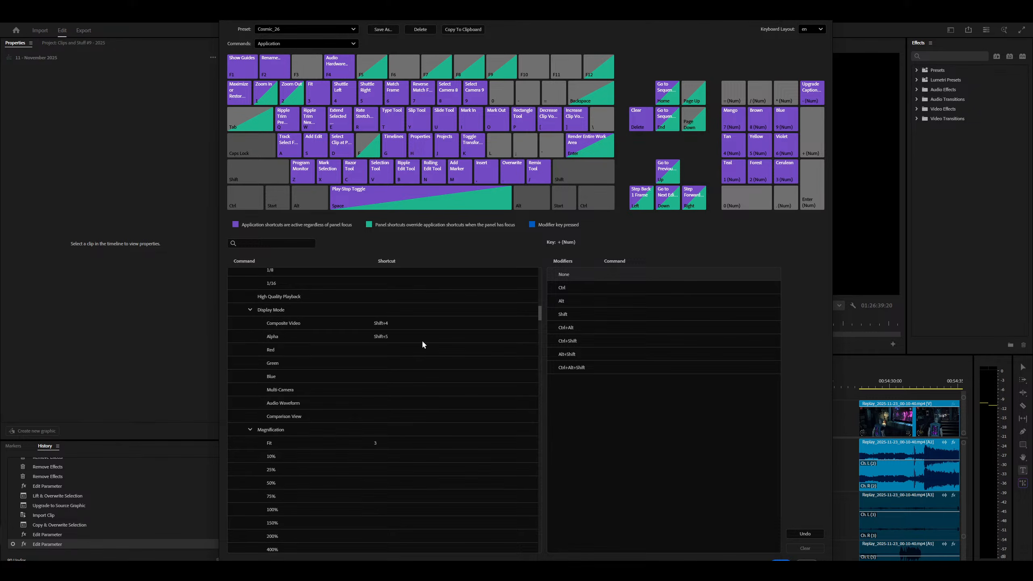
scroll(415, 344, "down", 2)
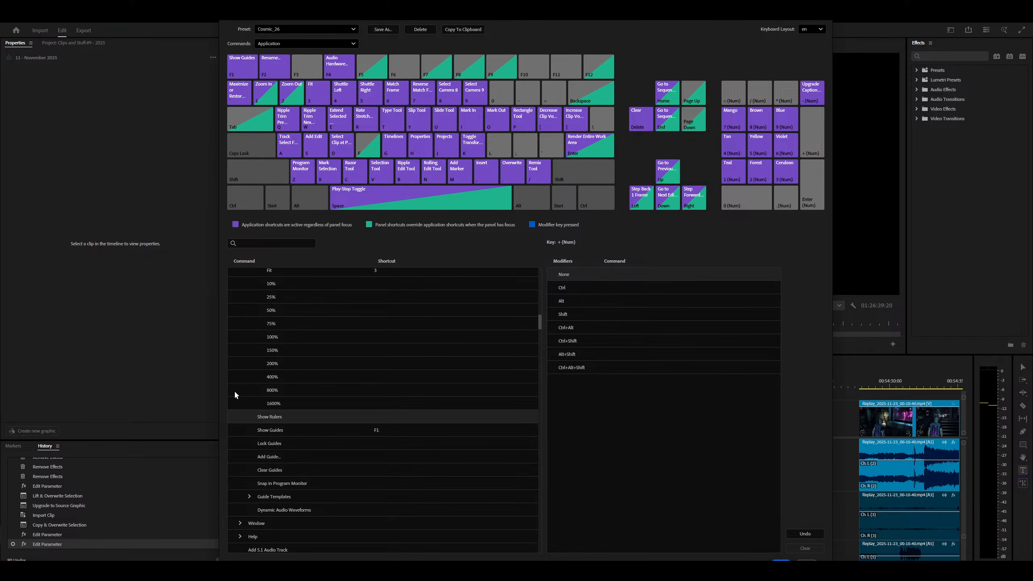
left_click(249, 497)
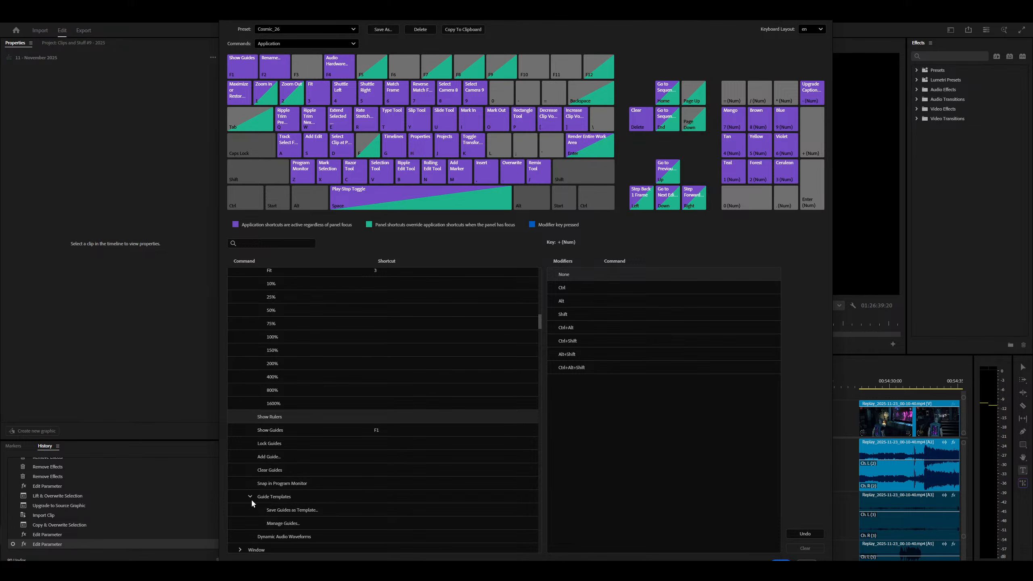
scroll(251, 498, "down", 1)
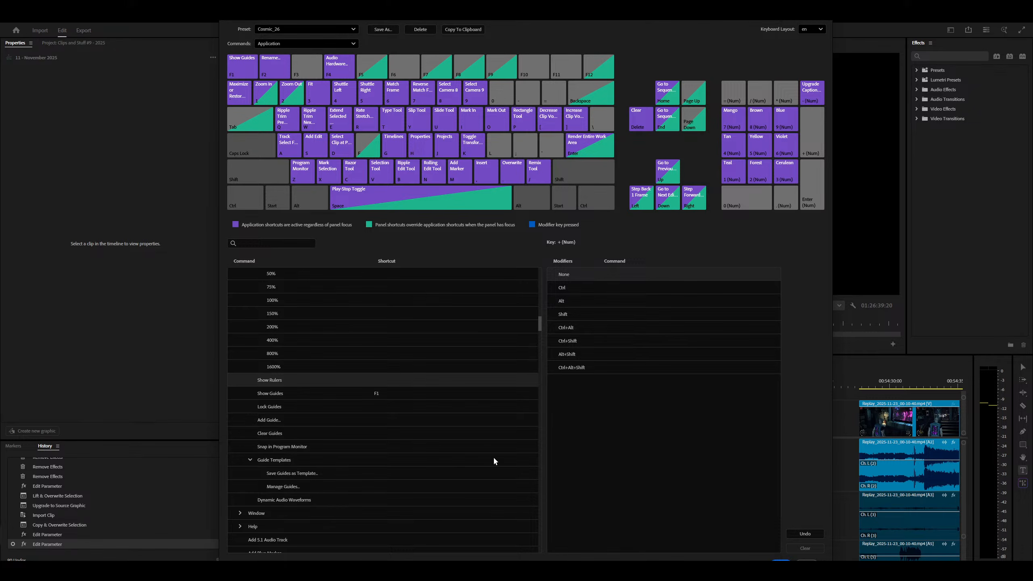
Recheck the Magnification and Display Mode shortcuts, repositioning the Keyboard Shortcuts dialog to look at the Program Monitor behind it.
scroll(340, 441, "up", 2)
scroll(340, 441, "down", 7)
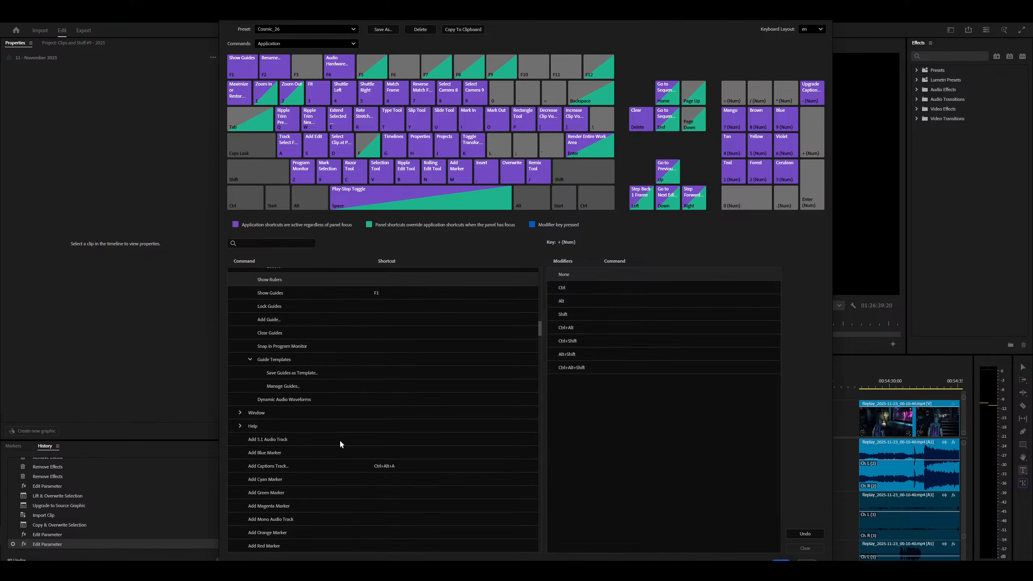
scroll(340, 441, "up", 4)
scroll(340, 444, "up", 4)
scroll(340, 443, "down", 2)
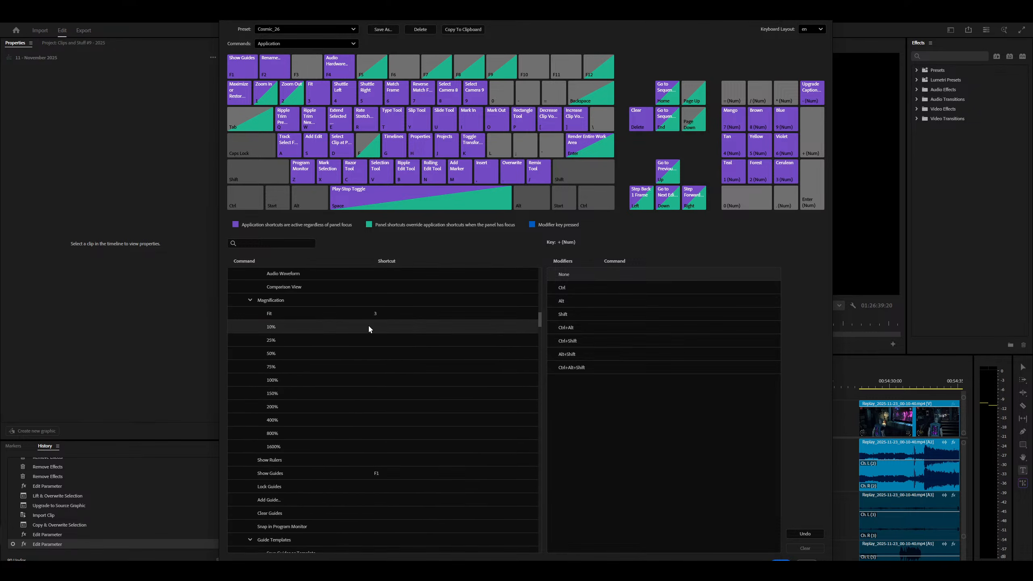
scroll(373, 315, "up", 3)
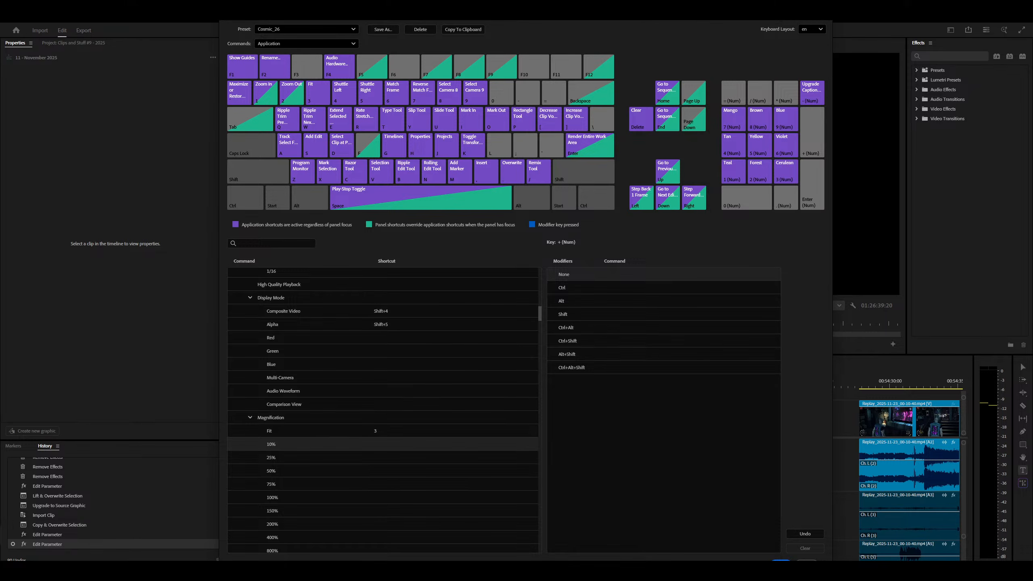
left_click_drag(528, 28, 380, 28)
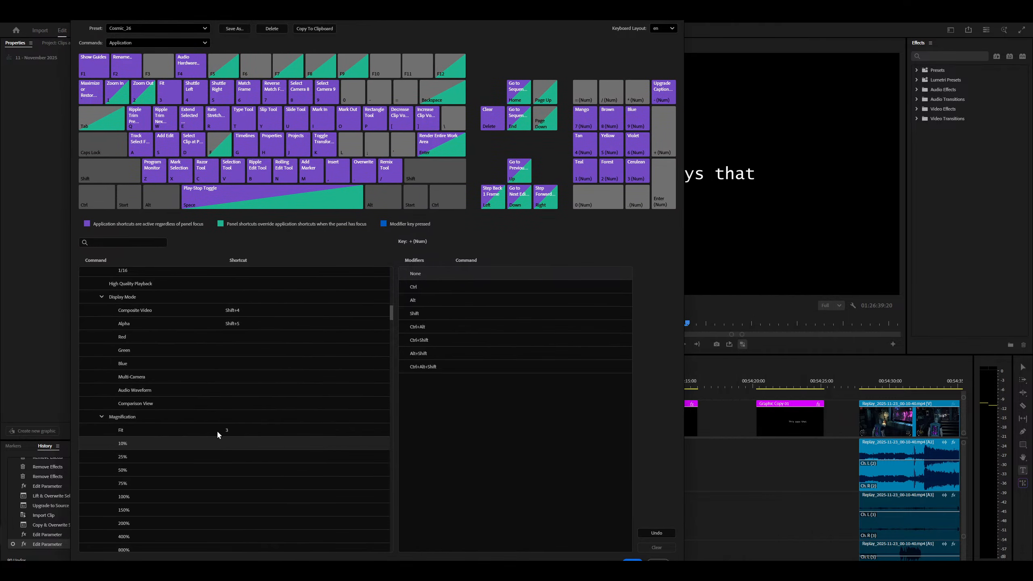
left_click_drag(306, 16, 384, 15)
Expand the Window and Workspaces command groups and inspect the shortcut assigned to Effect Controls.
scroll(299, 349, "down", 5)
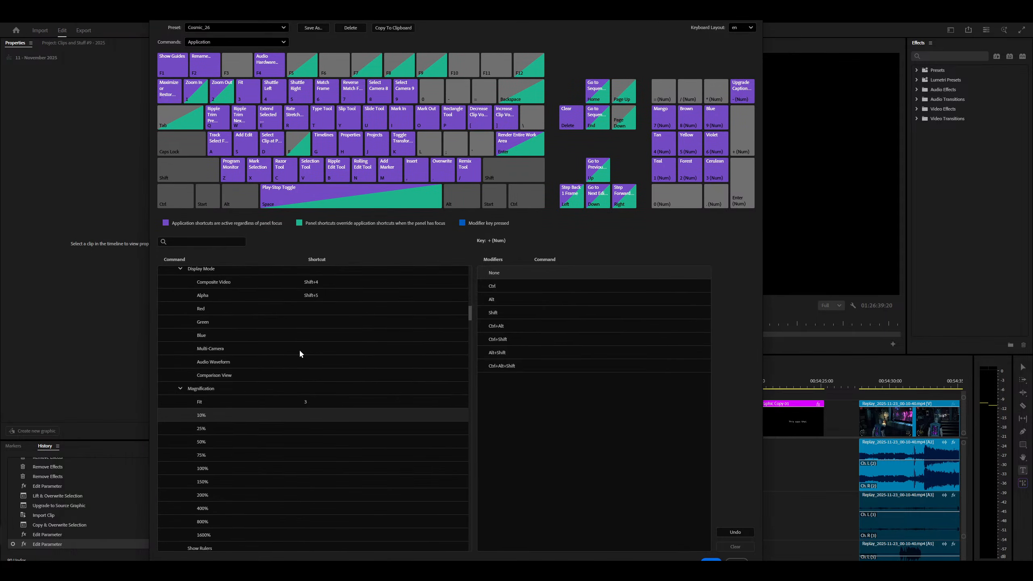
scroll(299, 351, "down", 10)
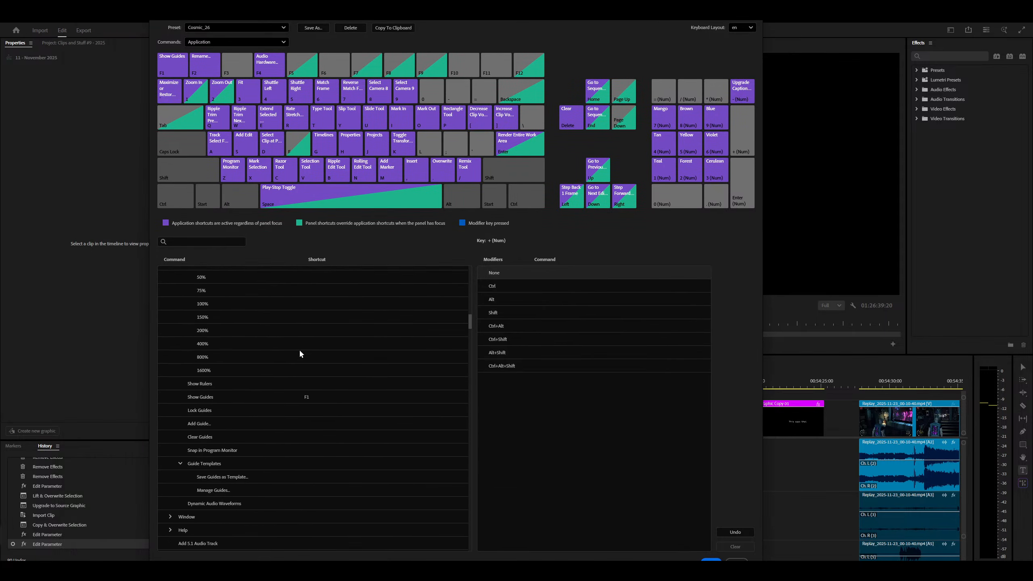
left_click(174, 352)
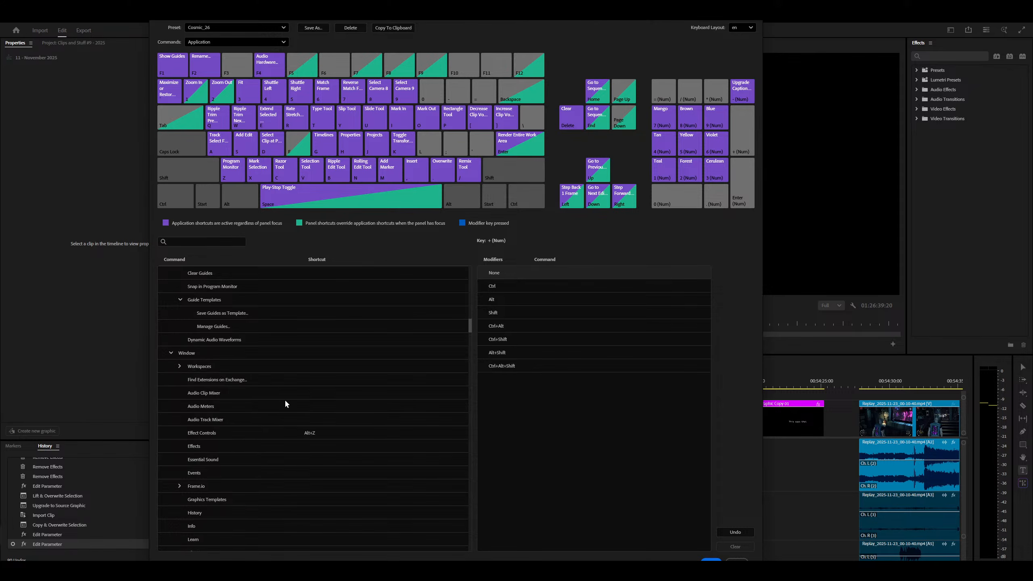
left_click(185, 366)
scroll(317, 374, "down", 2)
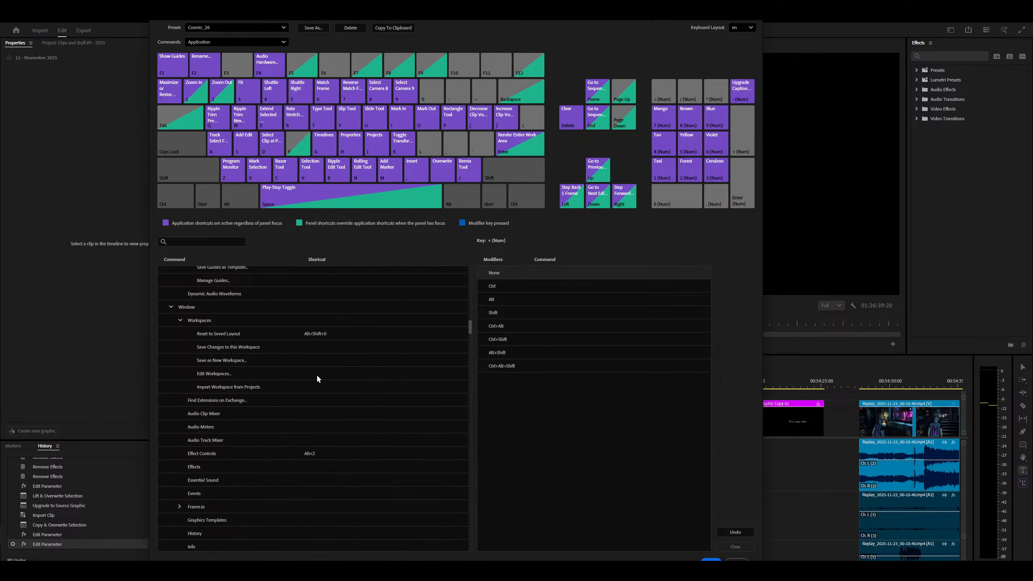
scroll(309, 443, "down", 1)
left_click(311, 438)
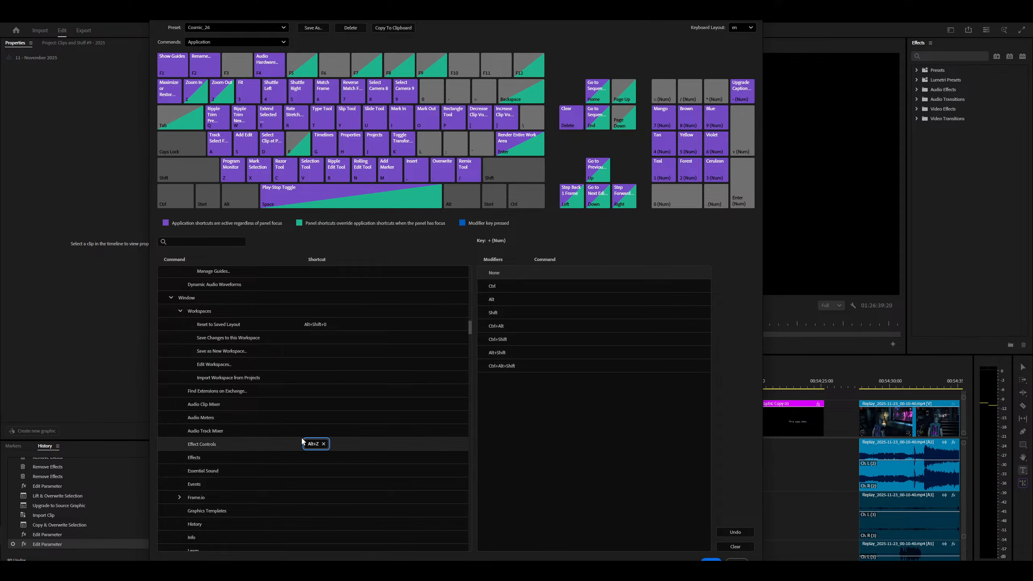
Examine the Effects, Essential Sound and Events panel commands, and expand the Frame.io group.
scroll(297, 394, "down", 2)
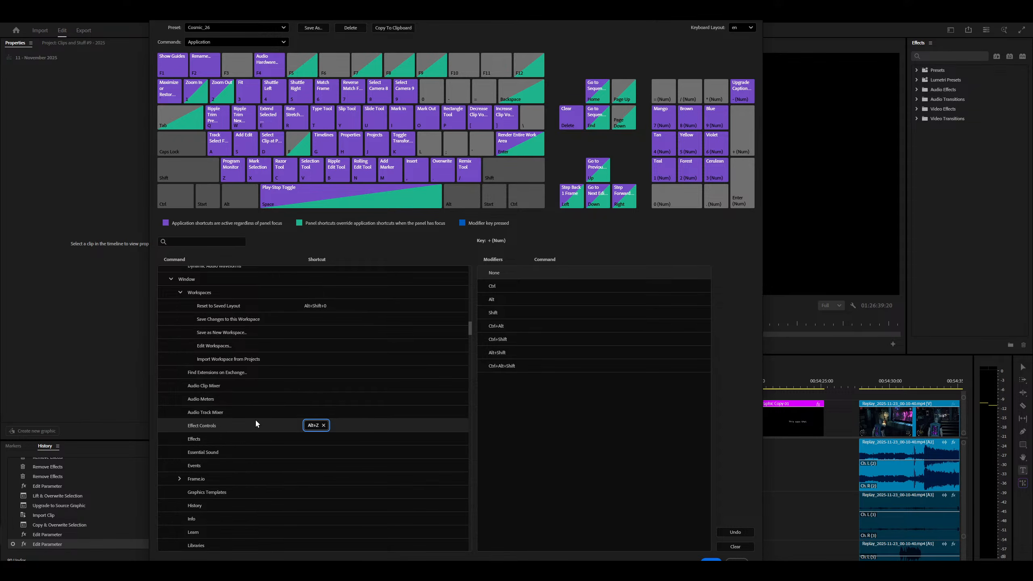
scroll(260, 419, "down", 1)
scroll(239, 390, "down", 7)
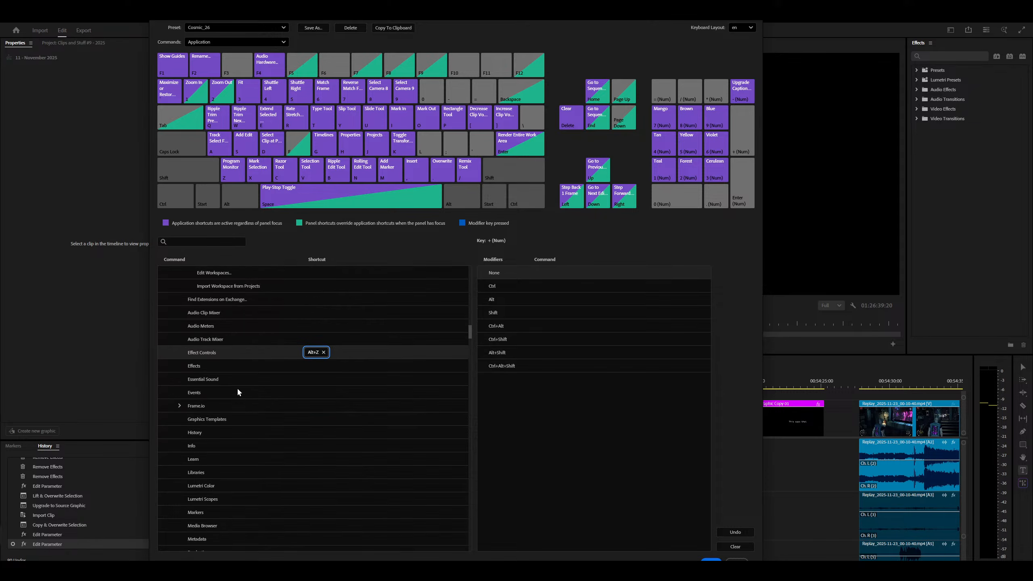
left_click(268, 369)
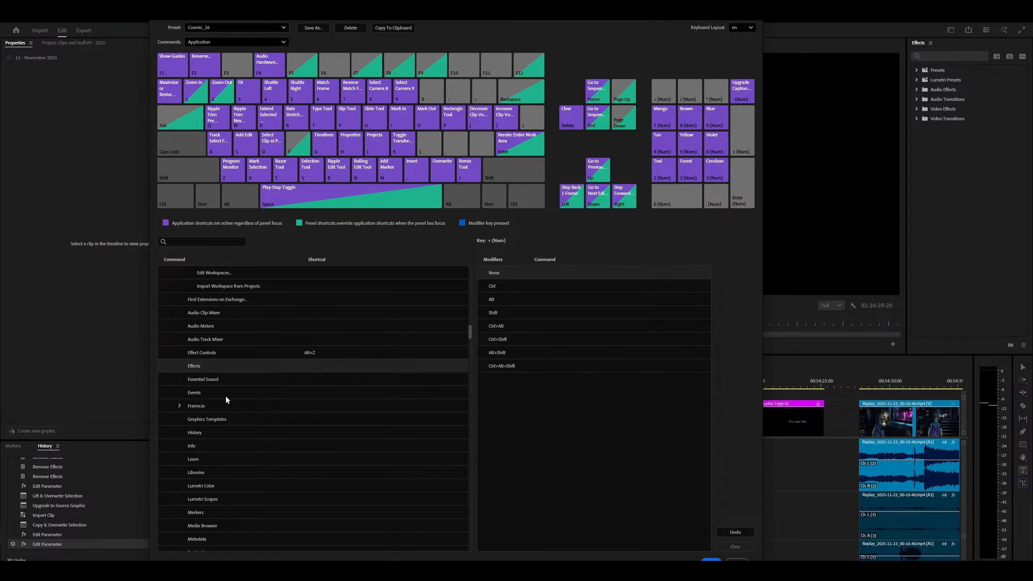
left_click(194, 378)
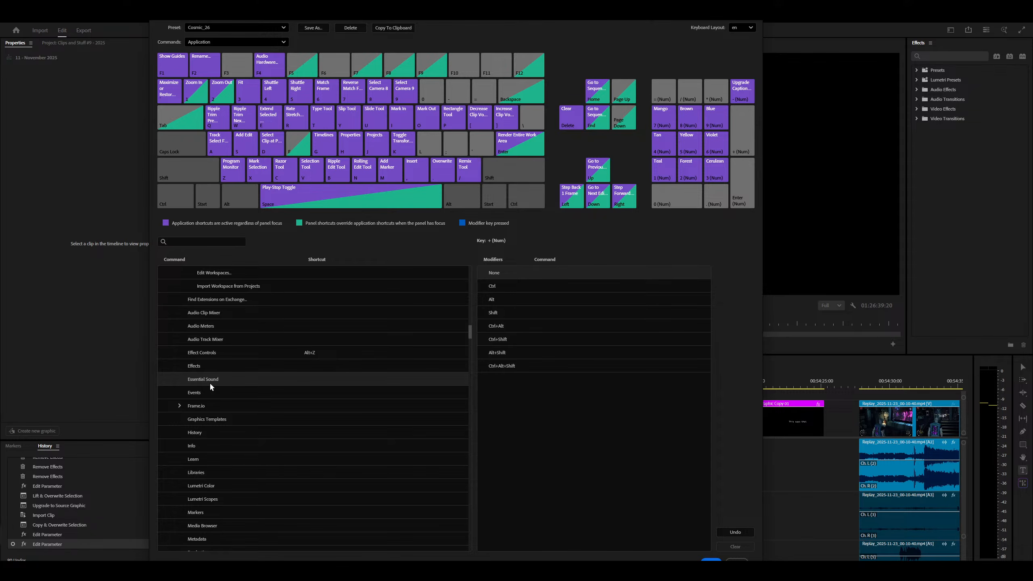
left_click(248, 393)
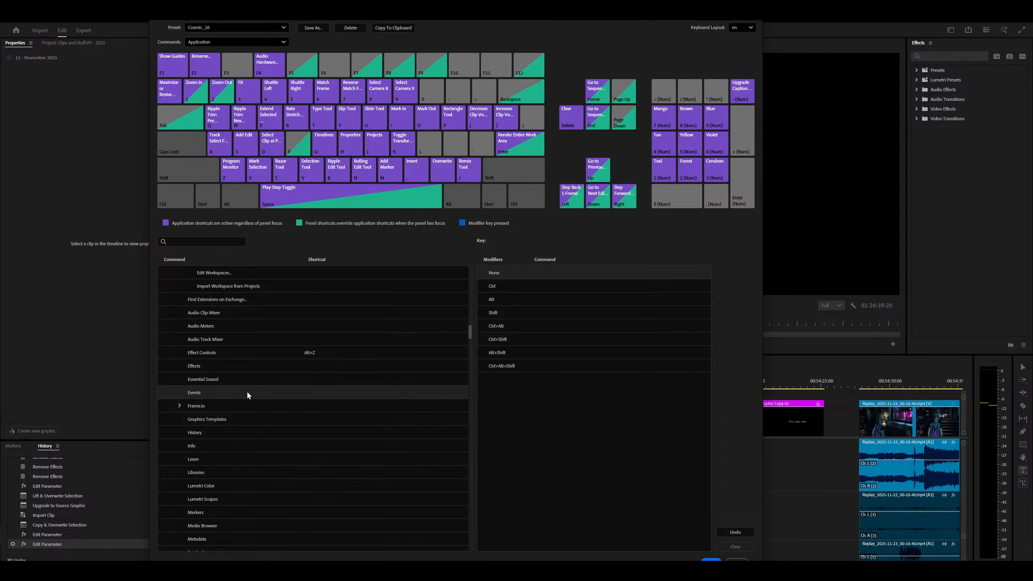
left_click(179, 405)
scroll(240, 440, "down", 1)
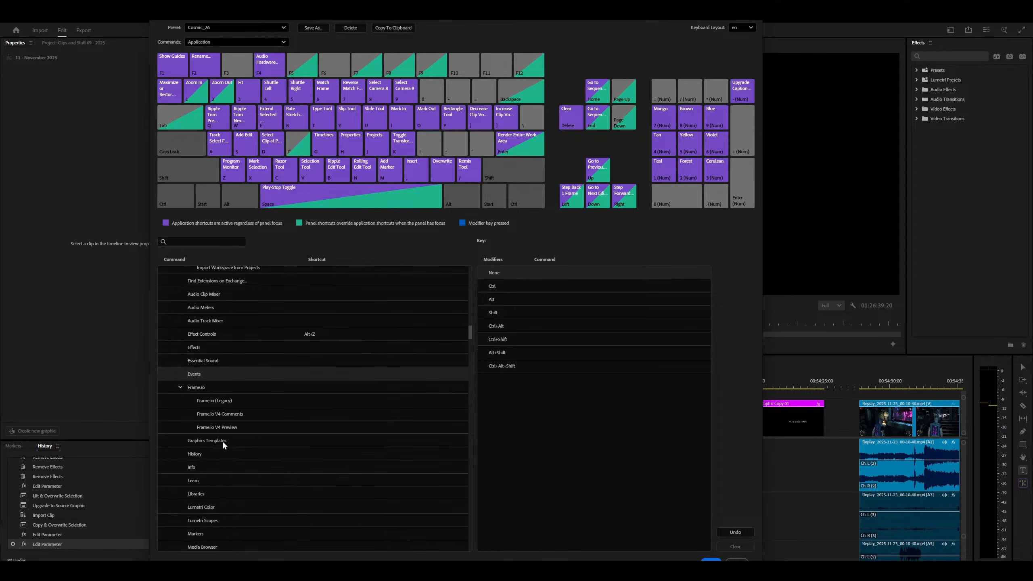
Review the remaining Window panel commands from Graphics Templates to Tools, inspecting the Program Monitor shortcut.
scroll(219, 441, "down", 3)
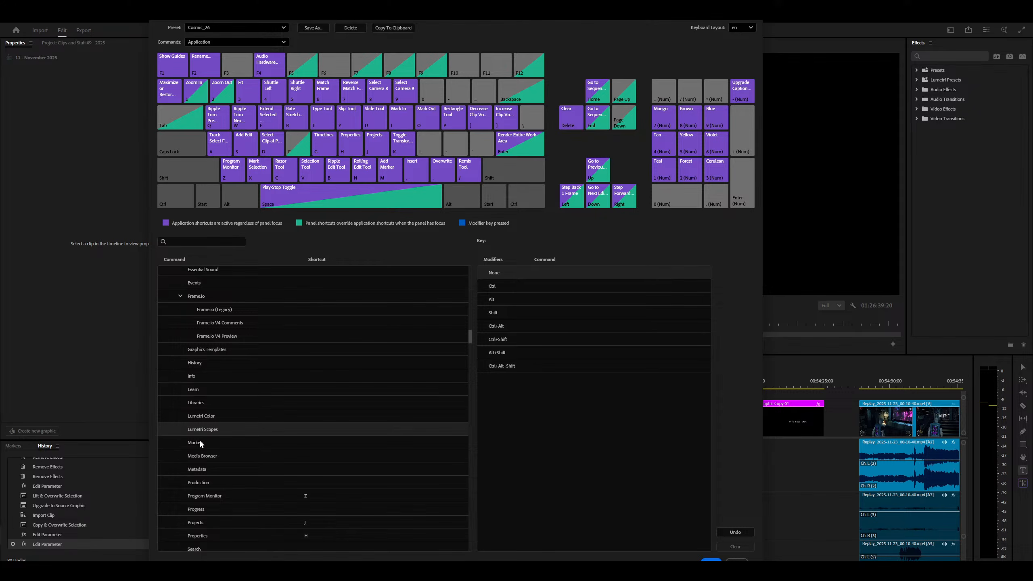
scroll(216, 466, "down", 3)
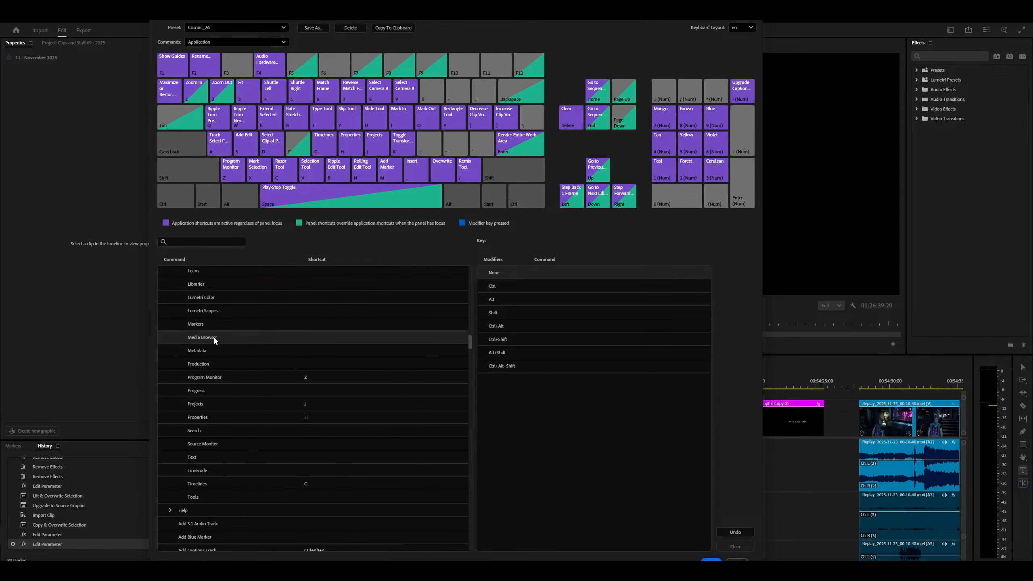
left_click(207, 376)
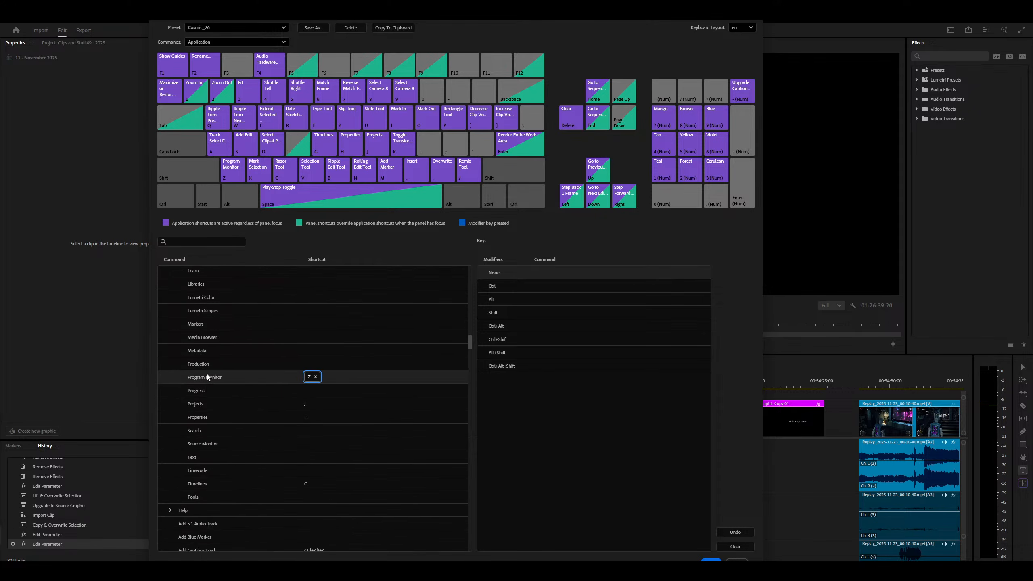
left_click(201, 391)
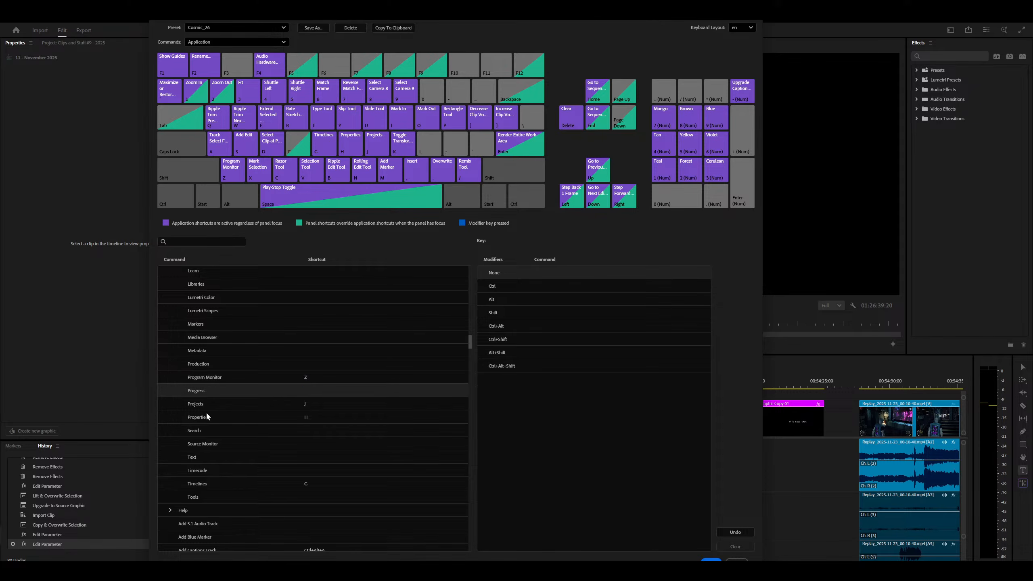
left_click(207, 377)
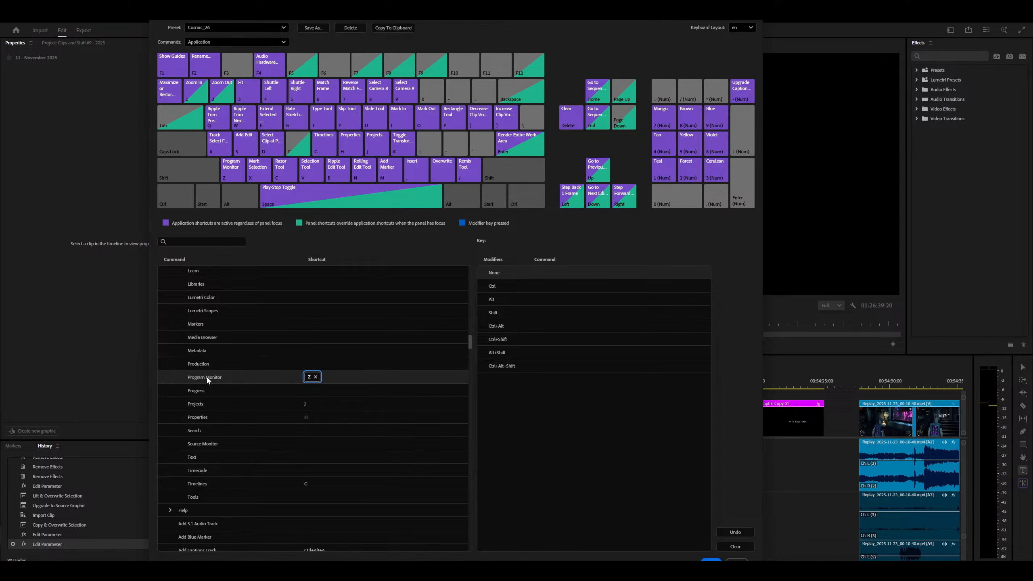
Compare the shortcuts of Effect Controls, Program Monitor, Projects, Properties and Timelines in the Window group.
scroll(324, 347, "up", 3)
scroll(325, 345, "up", 5)
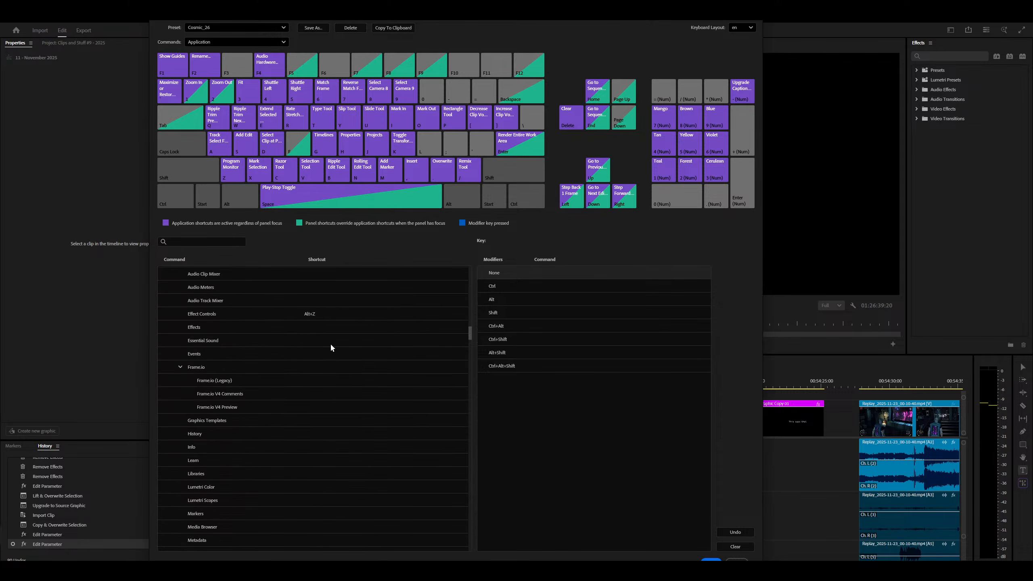
scroll(331, 345, "down", 8)
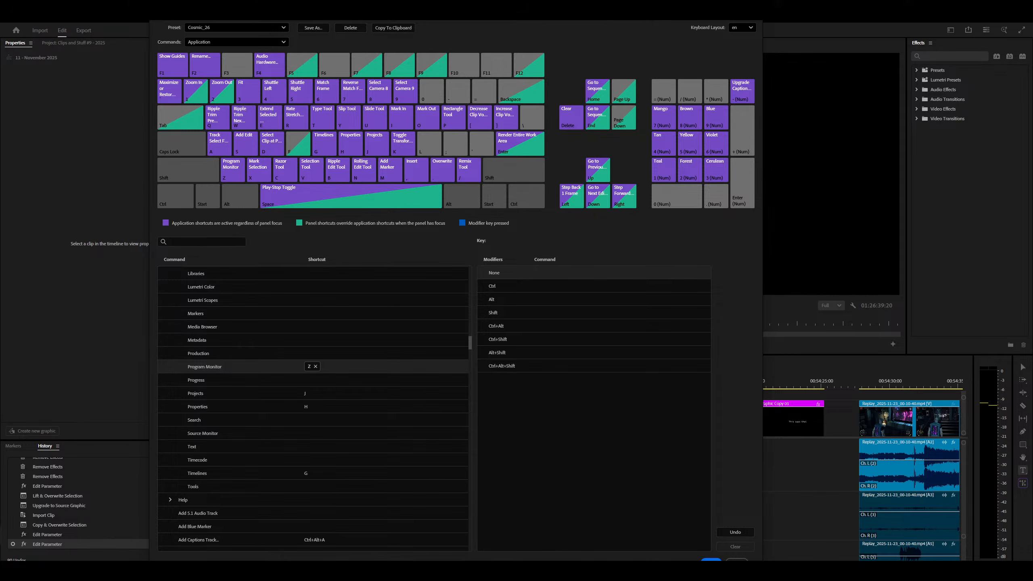
left_click(309, 367)
scroll(260, 396, "down", 1)
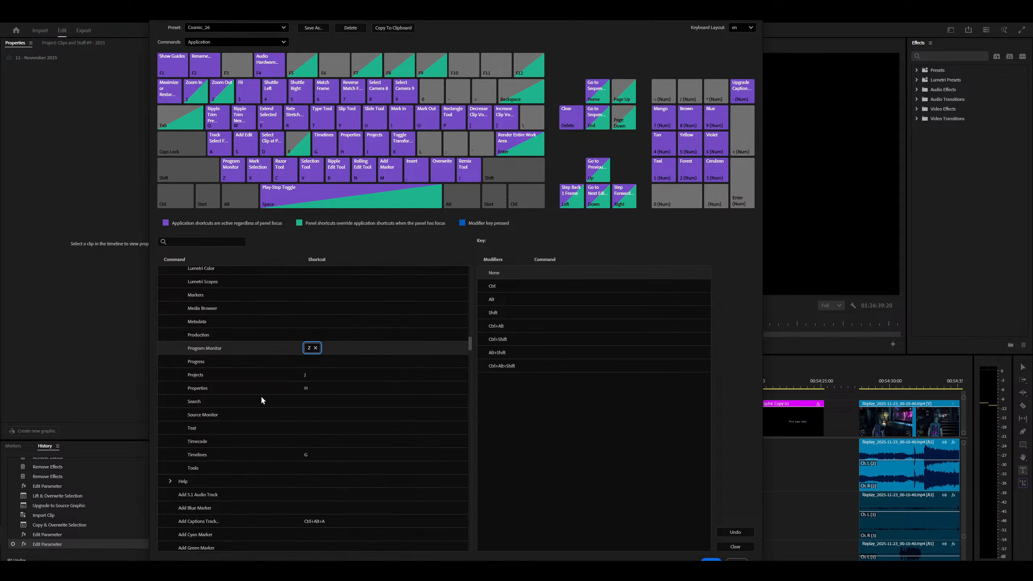
scroll(261, 395, "down", 2)
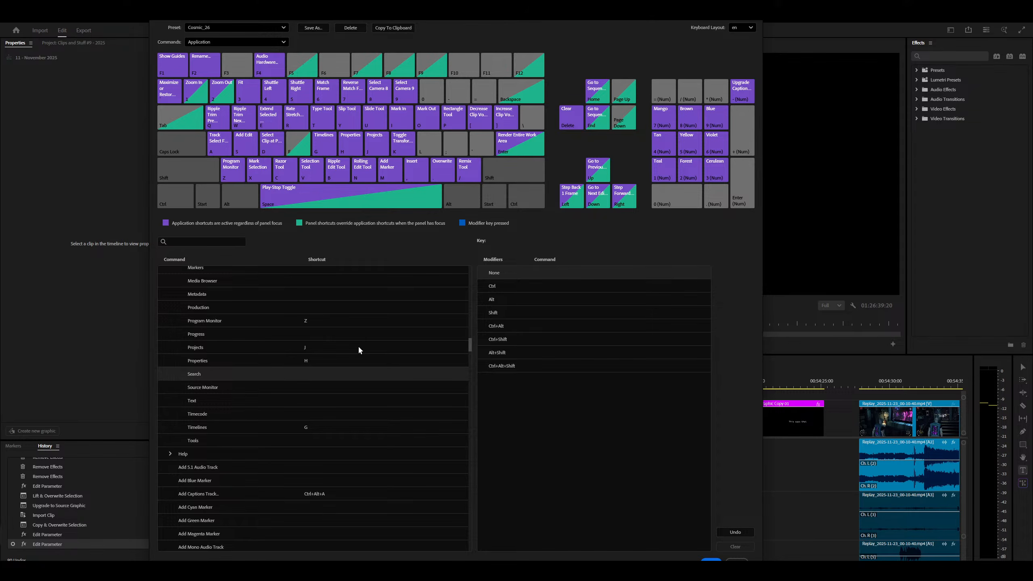
scroll(247, 385, "down", 4)
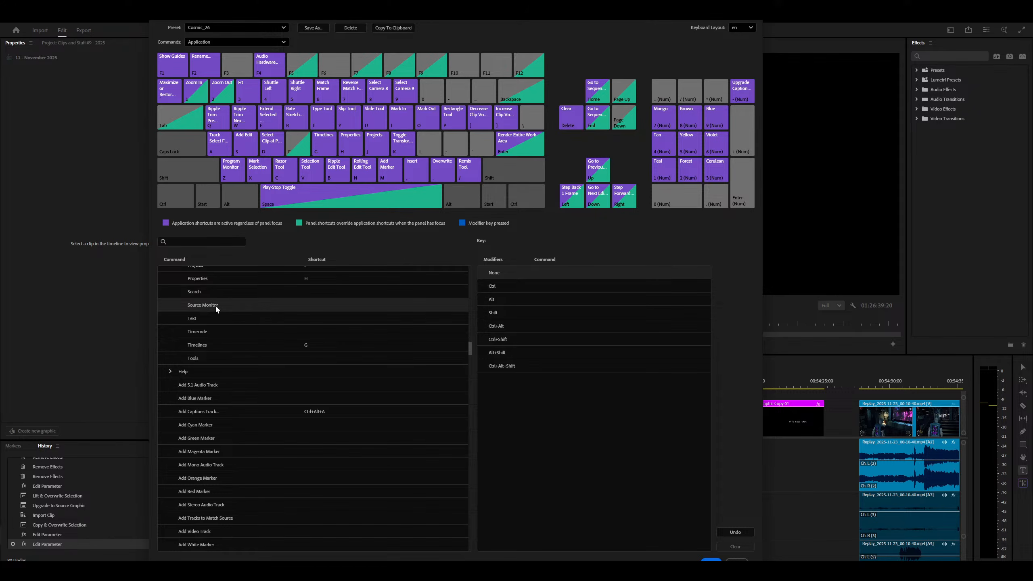
left_click(244, 345)
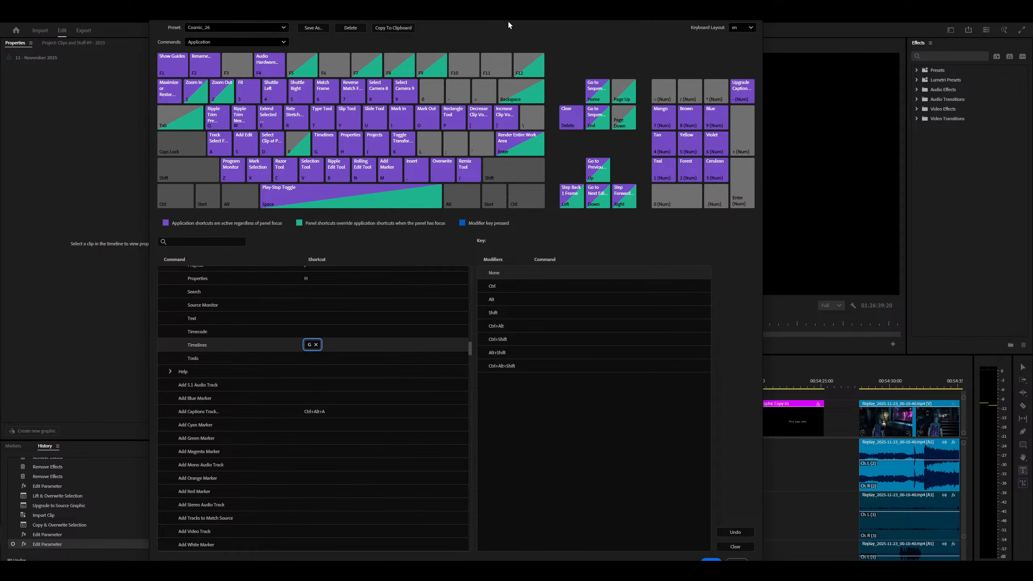
Move the Keyboard Shortcuts dialog aside to view the workspace panels and timeline, and bring it back into view.
left_click_drag(509, 25, 0, 107)
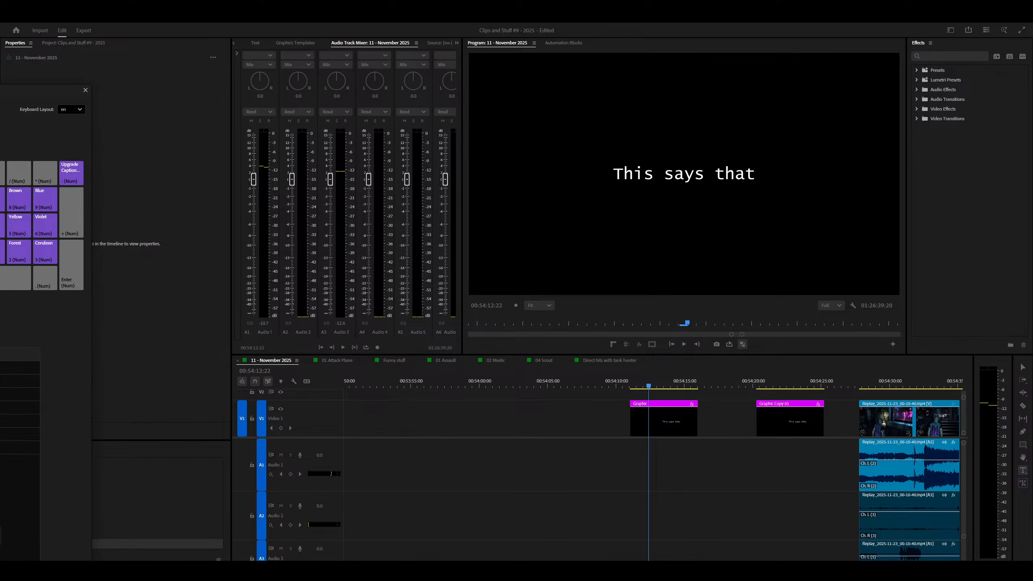
left_click_drag(0, 100, 141, 19)
left_click_drag(203, 21, 356, 23)
Remove the Ctrl+Alt+A shortcut from the Add Captions Track command.
scroll(355, 392, "down", 3)
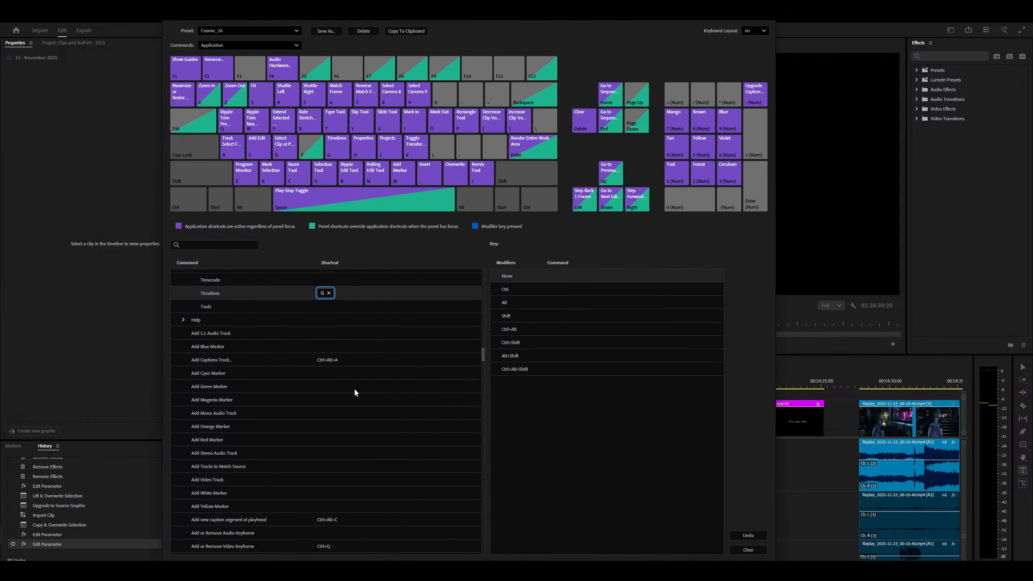
left_click(339, 360)
left_click(346, 359)
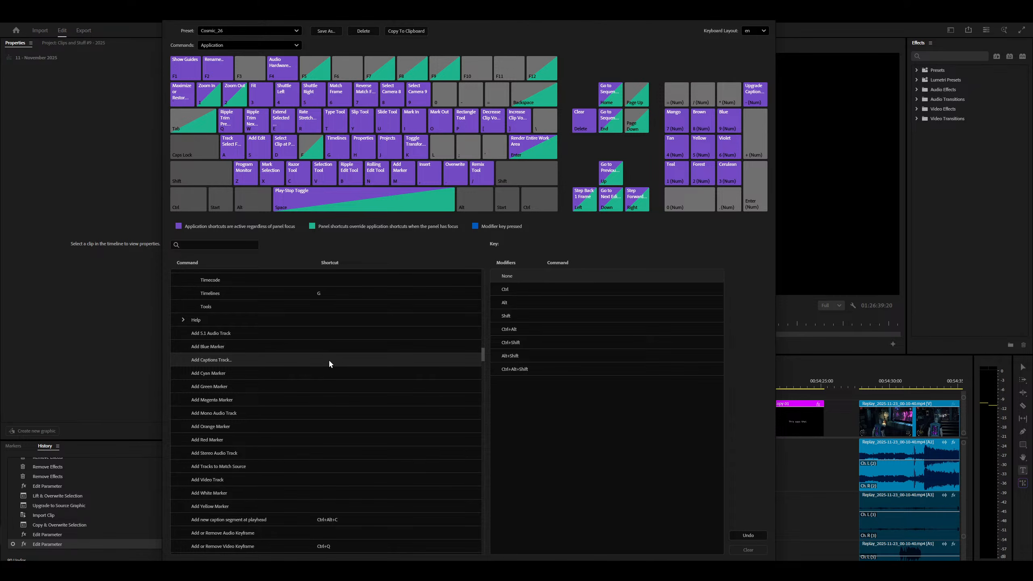
Remove the Ctrl+5, Ctrl+6, Ctrl+7 and Ctrl+8 shortcuts from the Cut to Camera 5 through Cut to Camera 8 commands.
scroll(328, 359, "down", 3)
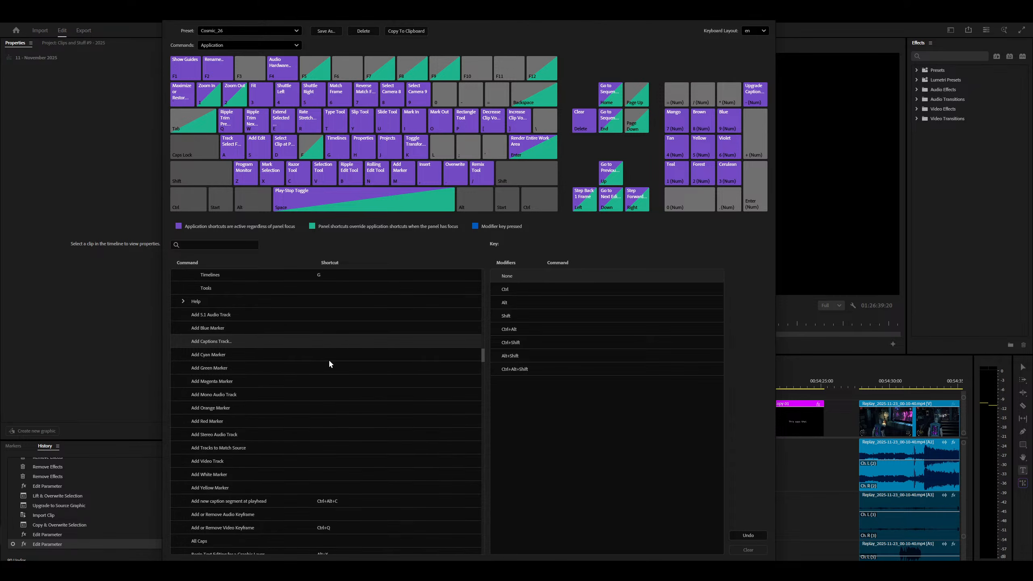
scroll(322, 359, "down", 1)
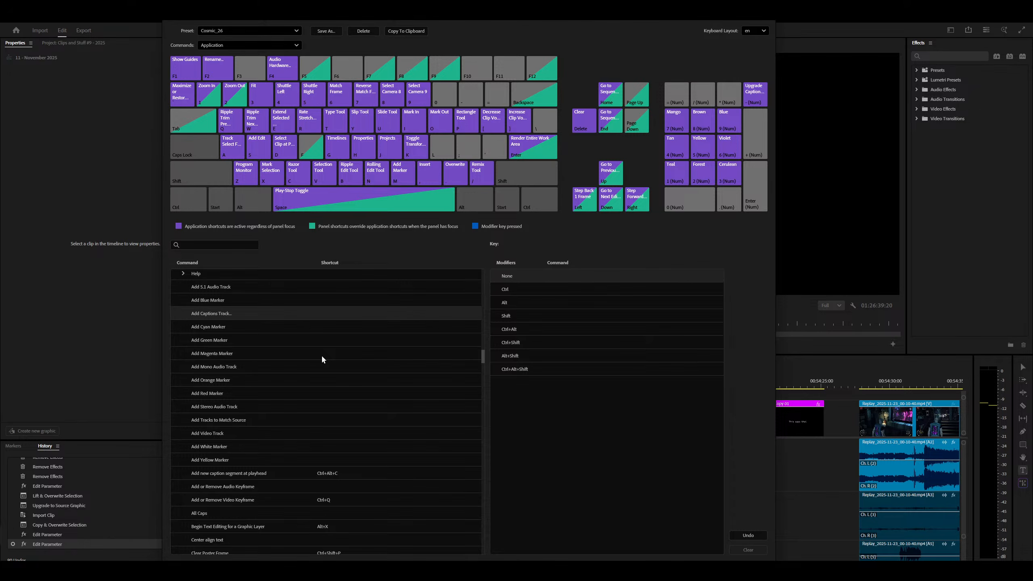
scroll(323, 359, "down", 7)
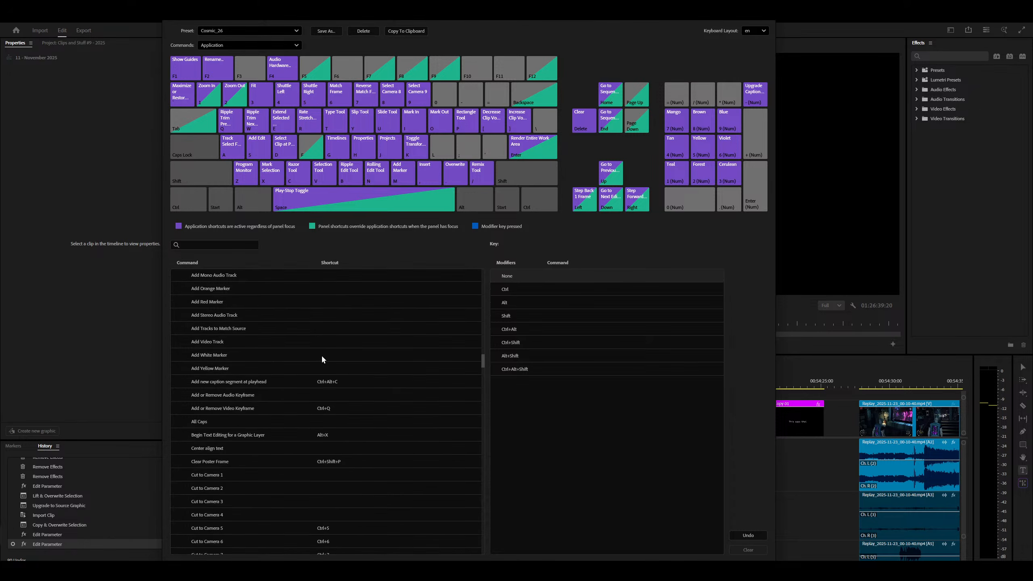
scroll(322, 354, "down", 6)
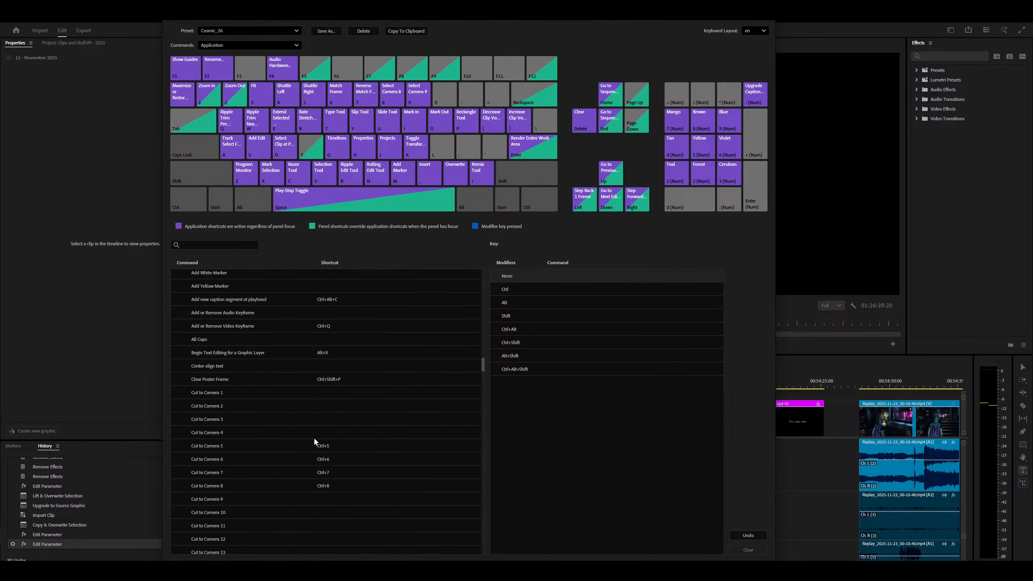
left_click(325, 446)
left_click(337, 446)
left_click(324, 458)
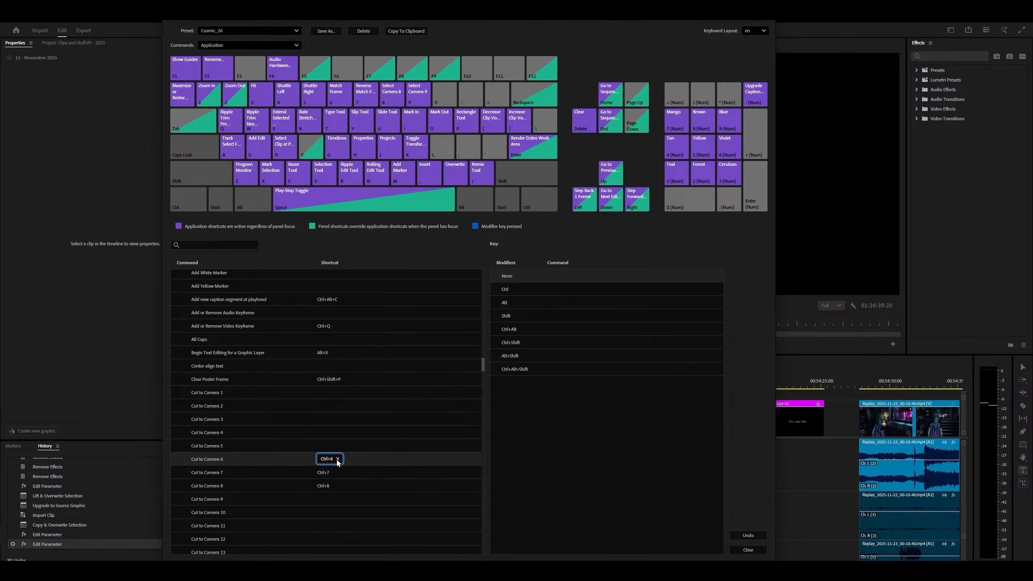
left_click(337, 459)
left_click(324, 472)
left_click(337, 472)
left_click(328, 486)
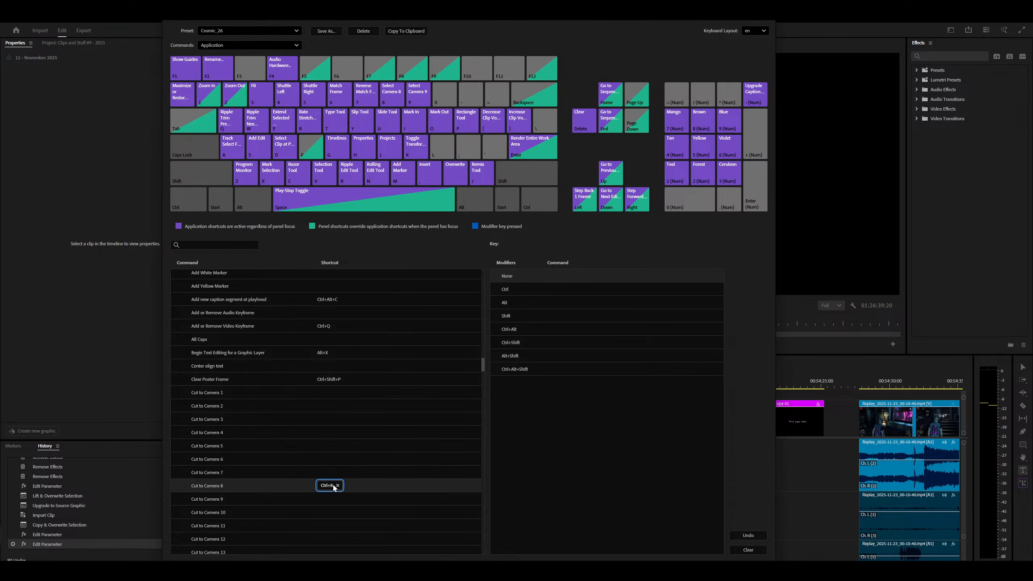
left_click(337, 486)
Switch to the web browser and search in a new tab for "delete caption tracks shortcut premiere pro".
scroll(325, 478, "down", 10)
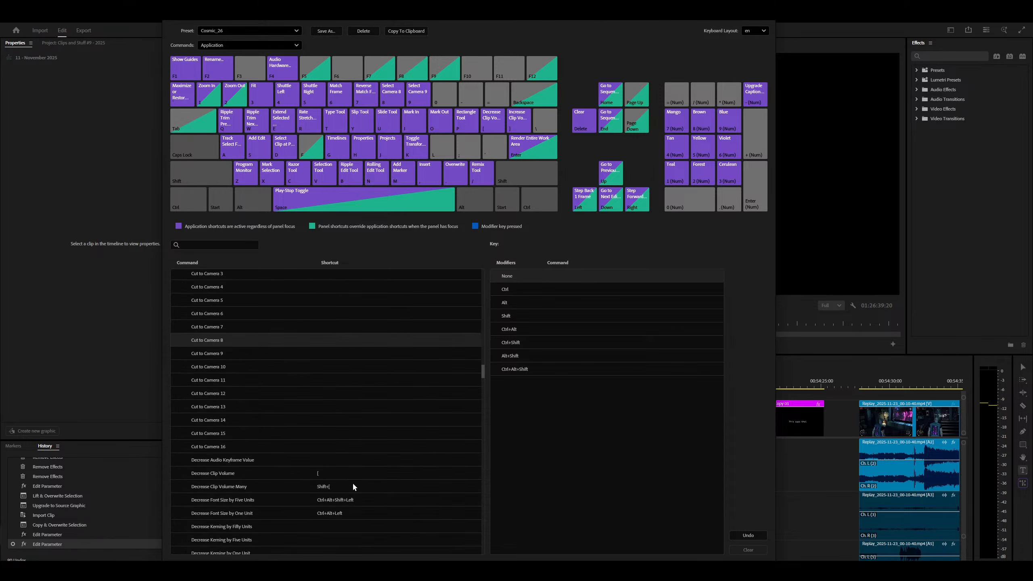
scroll(353, 486, "up", 5)
scroll(353, 486, "up", 3)
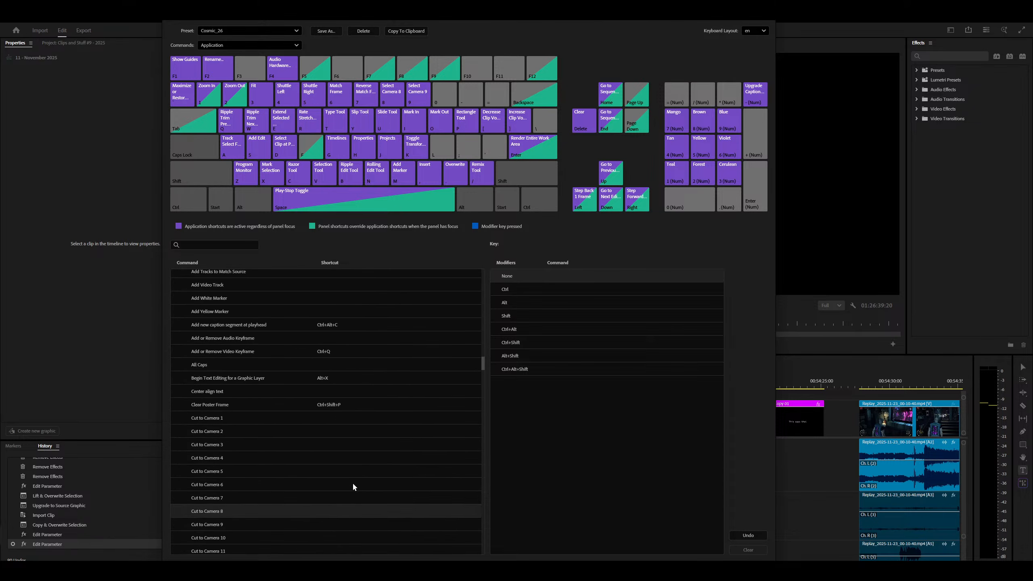
scroll(242, 384, "up", 2)
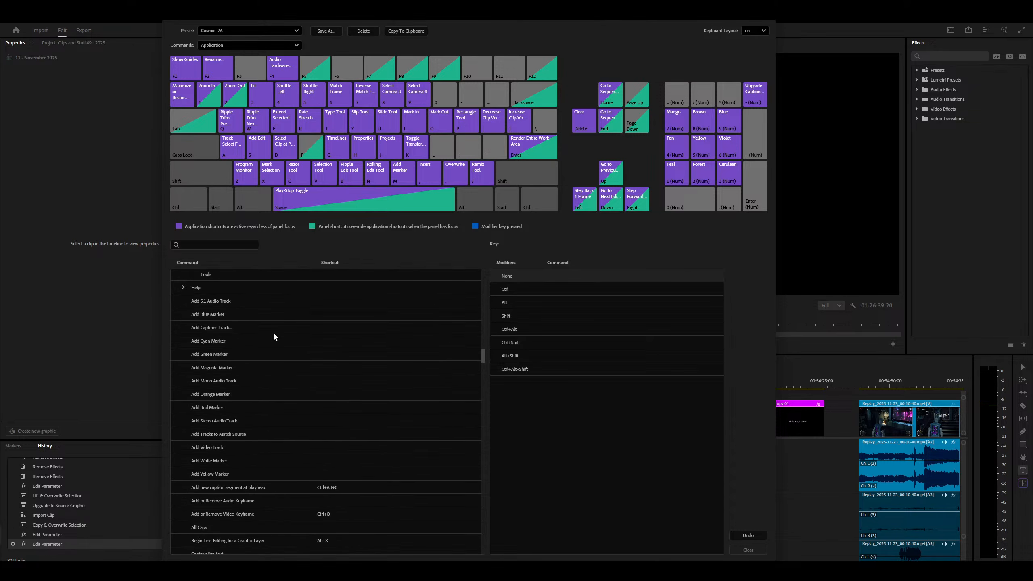
key("alt+Tab")
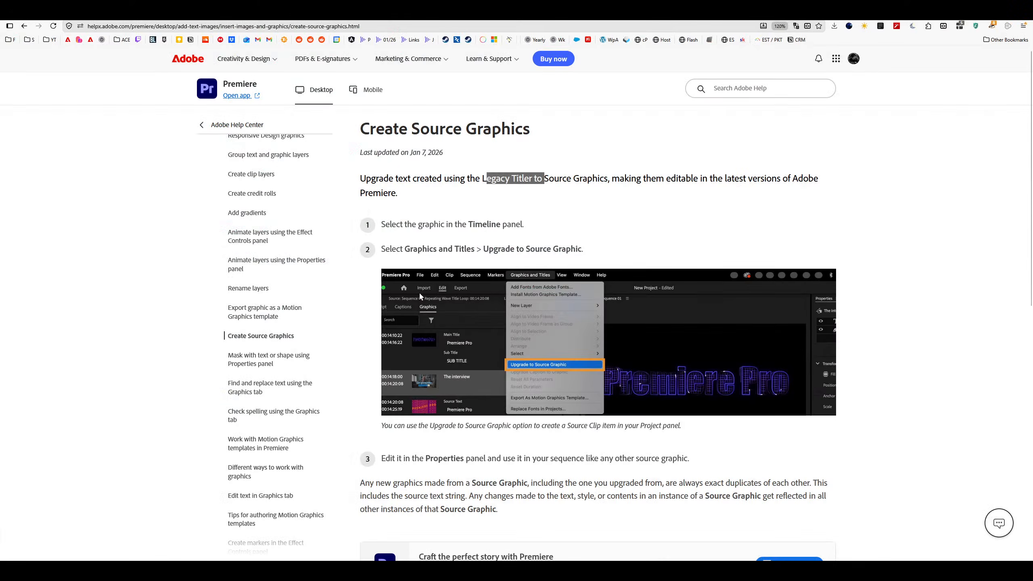
key("ctrl+t")
type("d")
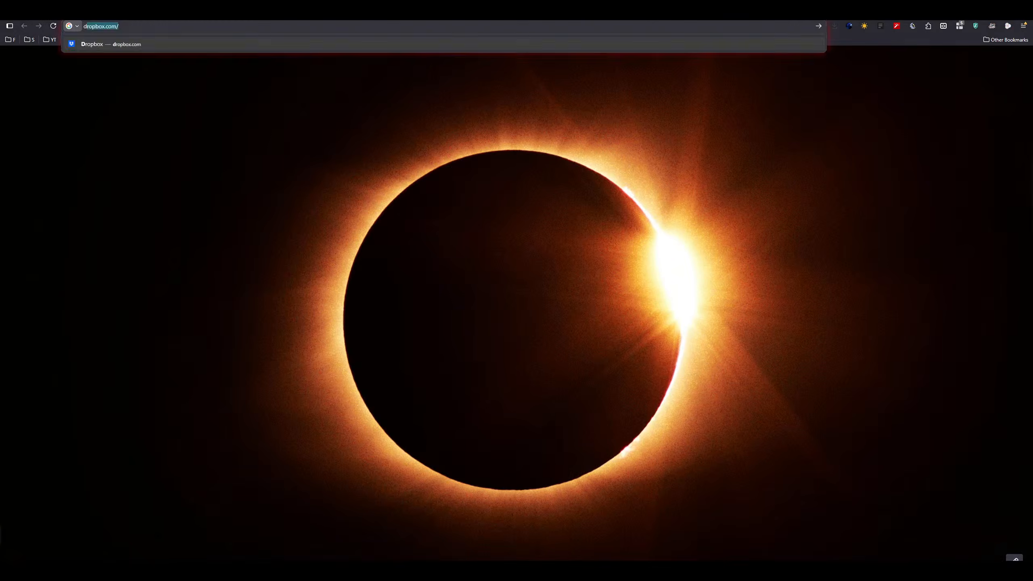
type("elete captio")
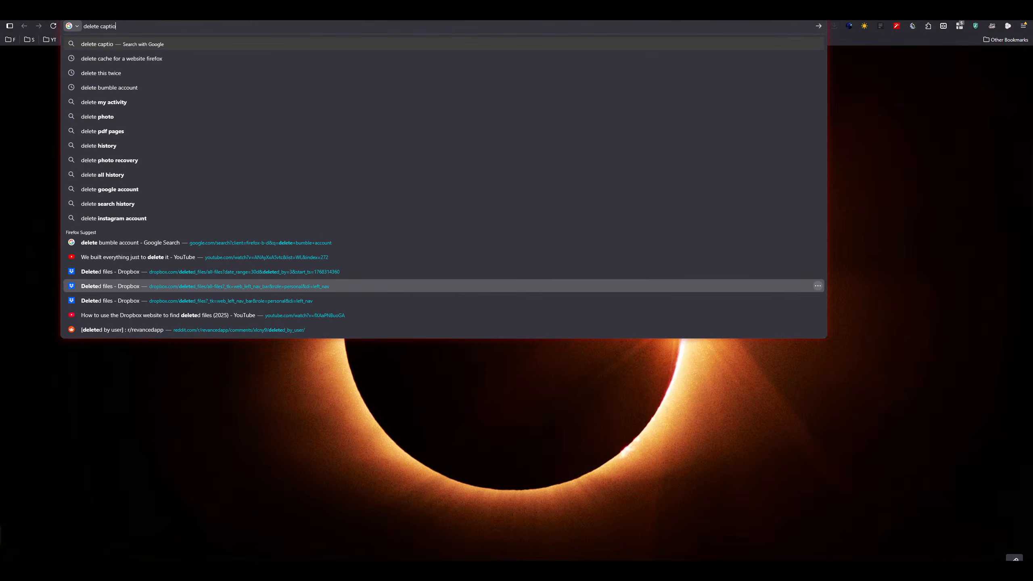
type("n tracks")
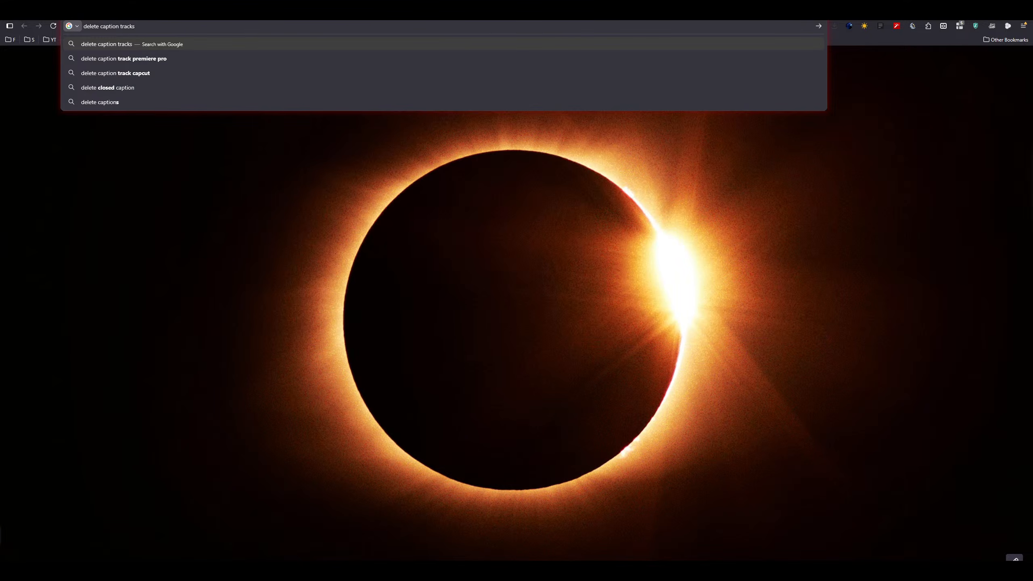
type(" shortcut premiere p")
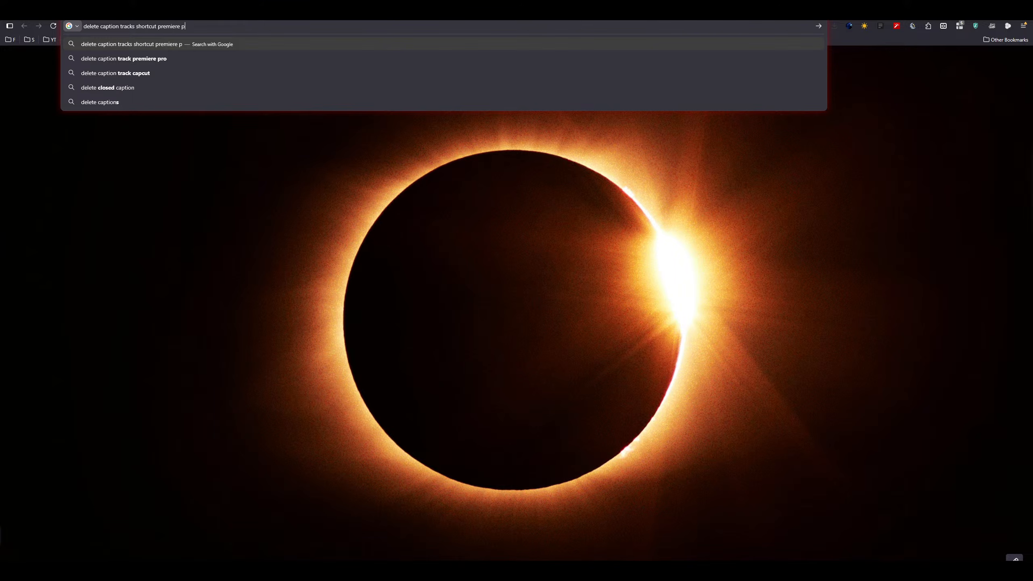
type("ro")
key("Return")
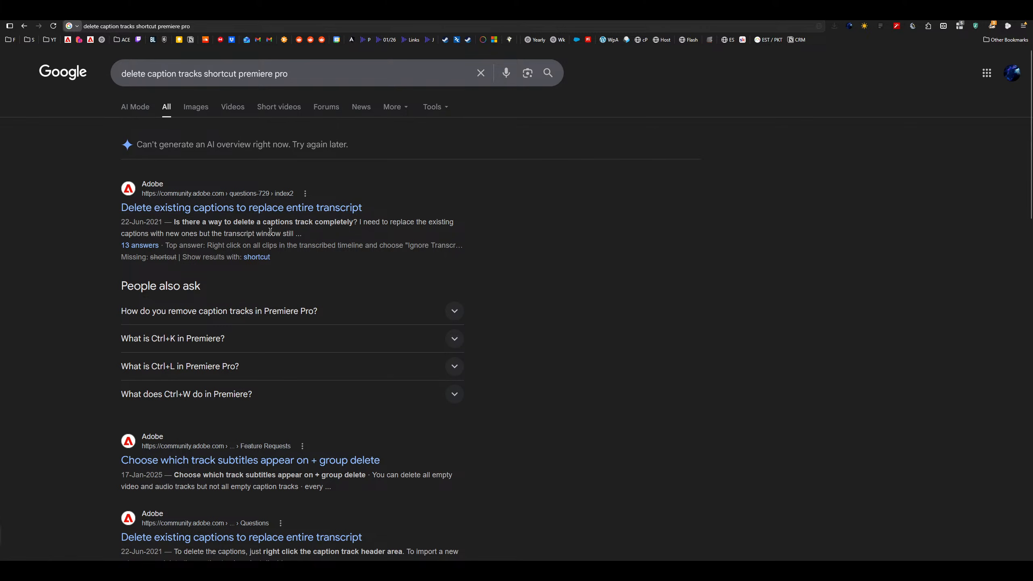
Look through the search results for a way to delete caption tracks, and return to Premiere Pro.
scroll(203, 443, "down", 4)
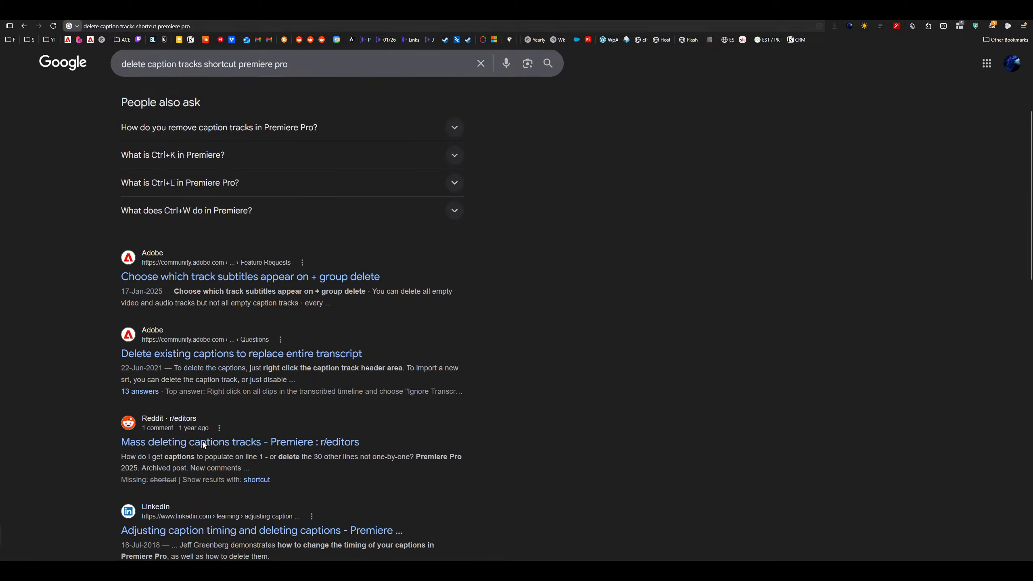
scroll(204, 443, "down", 4)
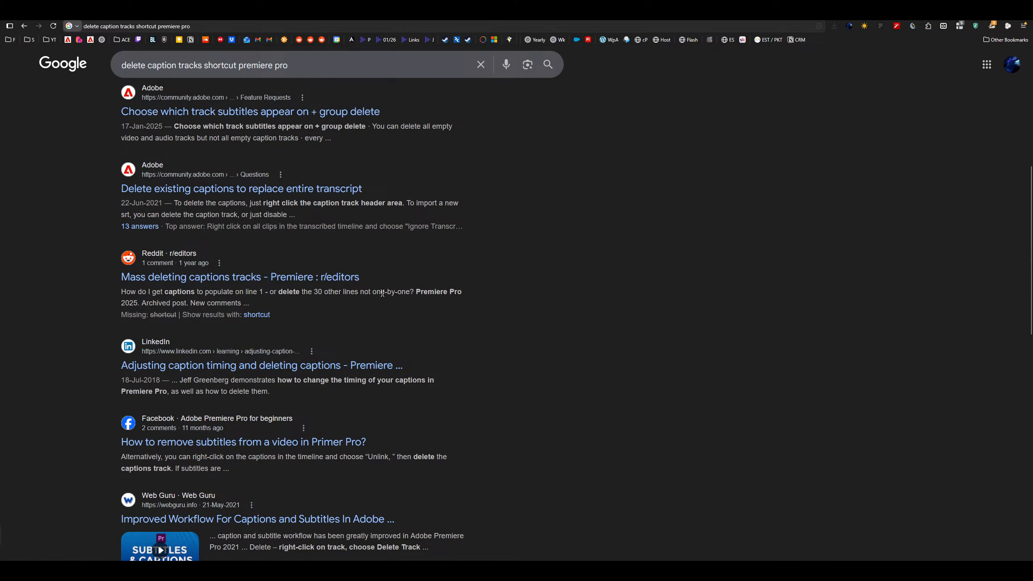
scroll(363, 312, "down", 12)
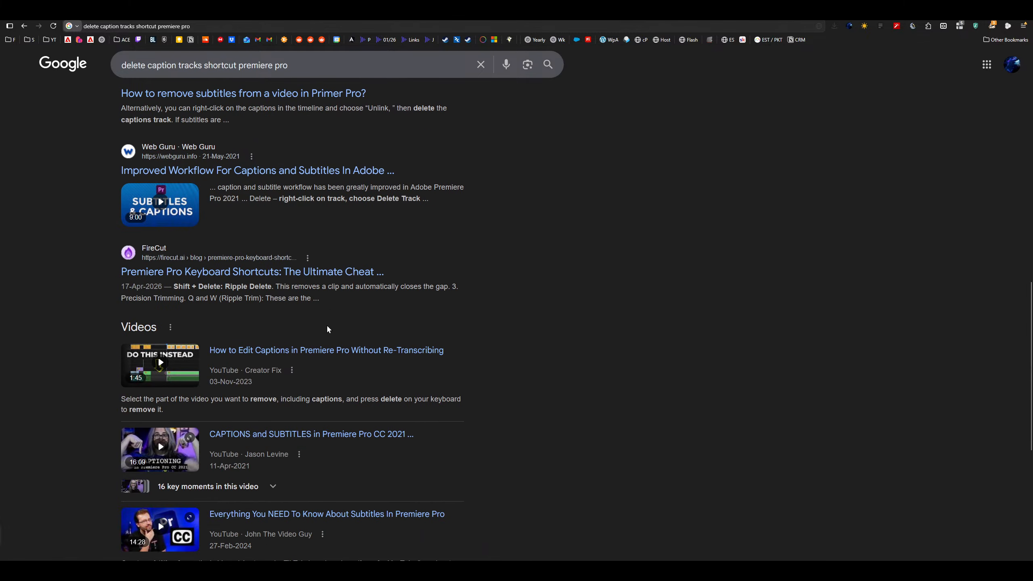
scroll(328, 329, "down", 5)
scroll(326, 330, "up", 4)
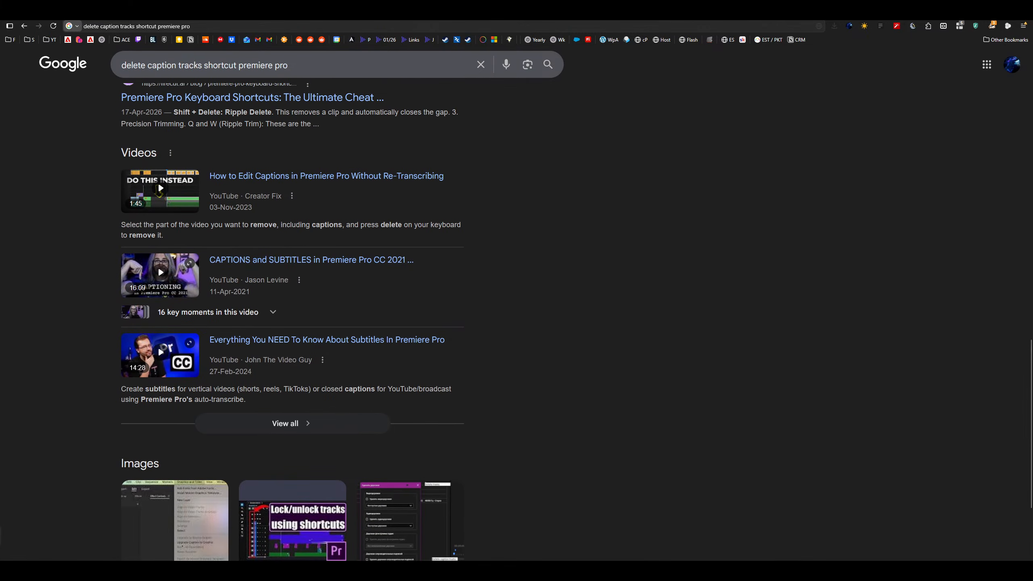
key("alt+Tab")
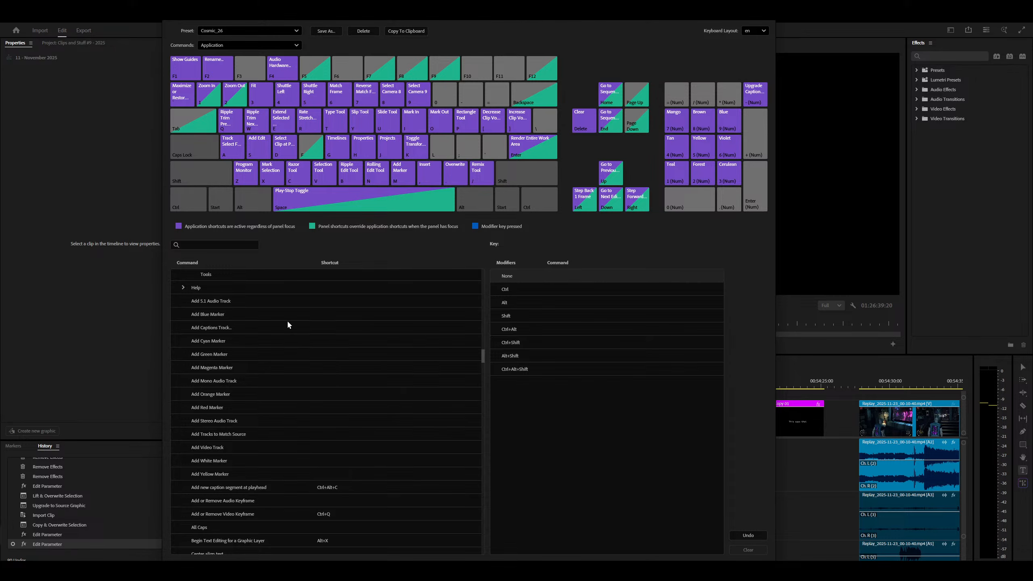
Inspect the commands assigned to the 4 key and its Ctrl combination, and revisit the Window group's shortcuts.
scroll(282, 312, "down", 3)
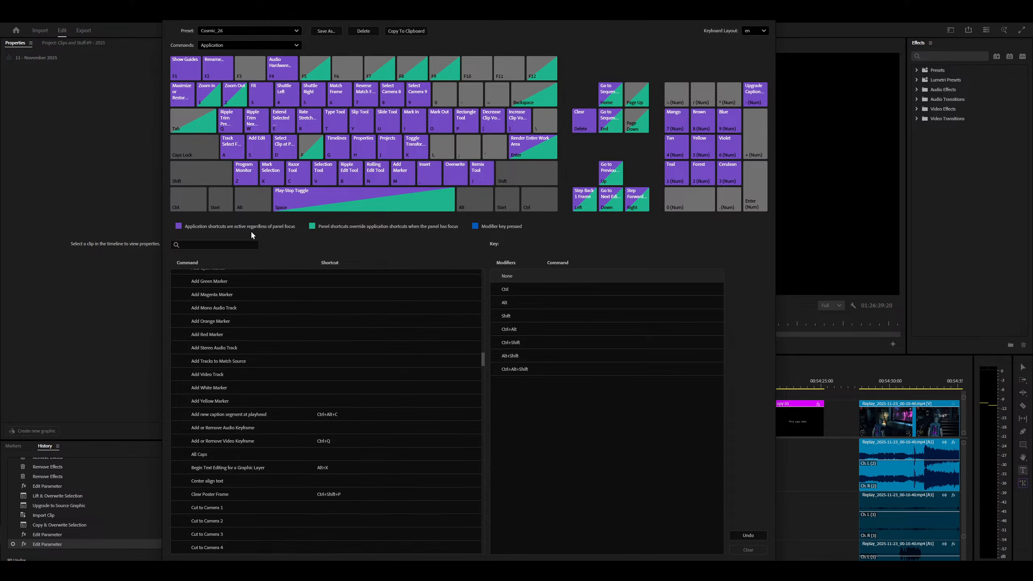
left_click(281, 90, "ctrl")
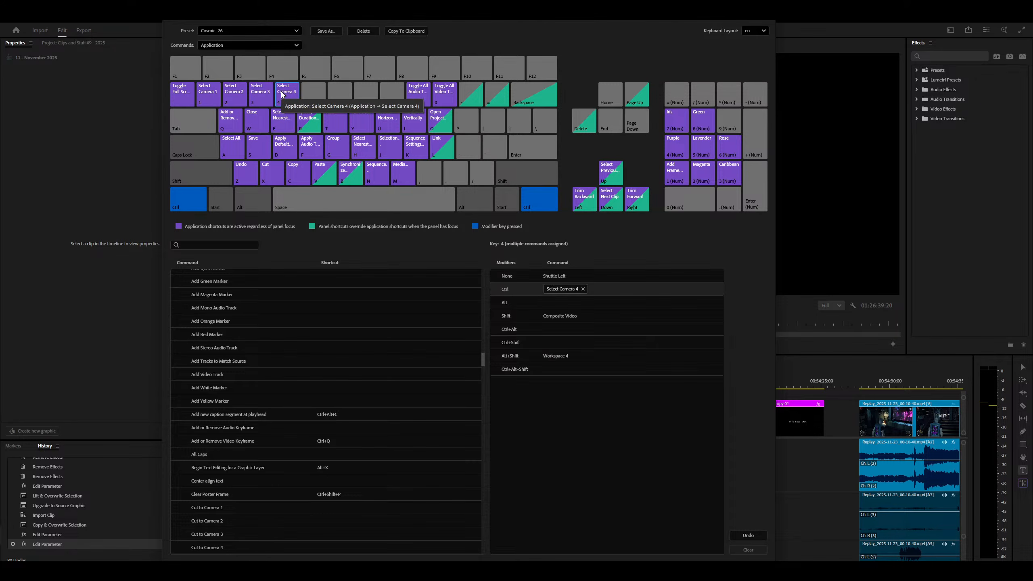
scroll(394, 407, "up", 15)
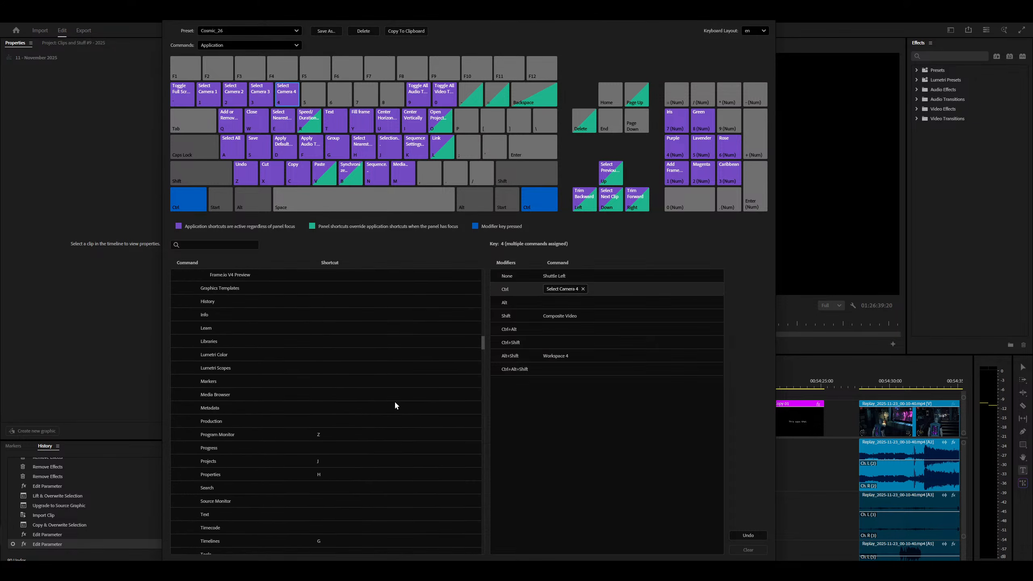
scroll(394, 403, "up", 10)
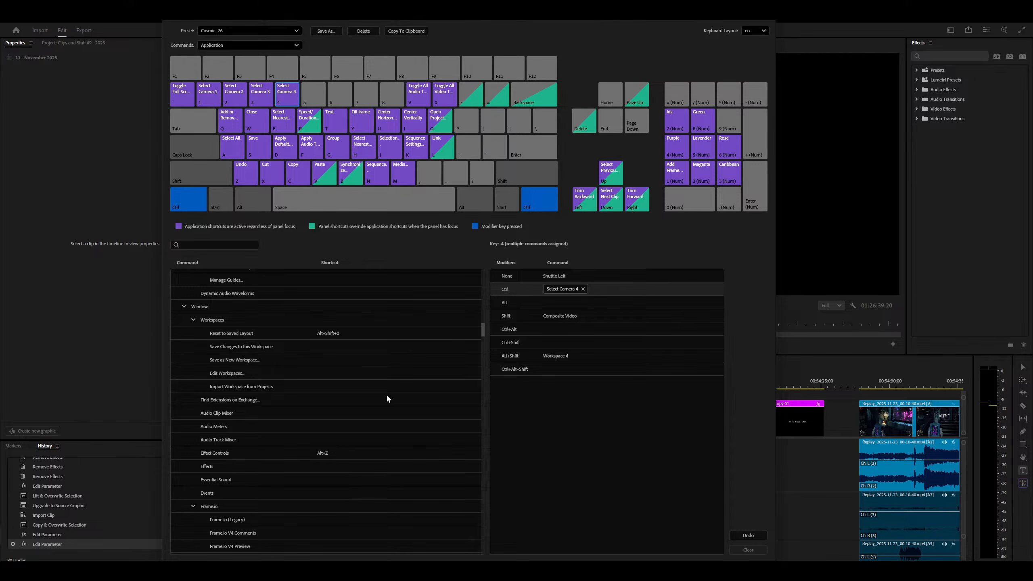
Review the application command shortcuts from the Add Track and Cut to Camera commands to Extend Previous Edit To Playhead.
scroll(385, 394, "down", 10)
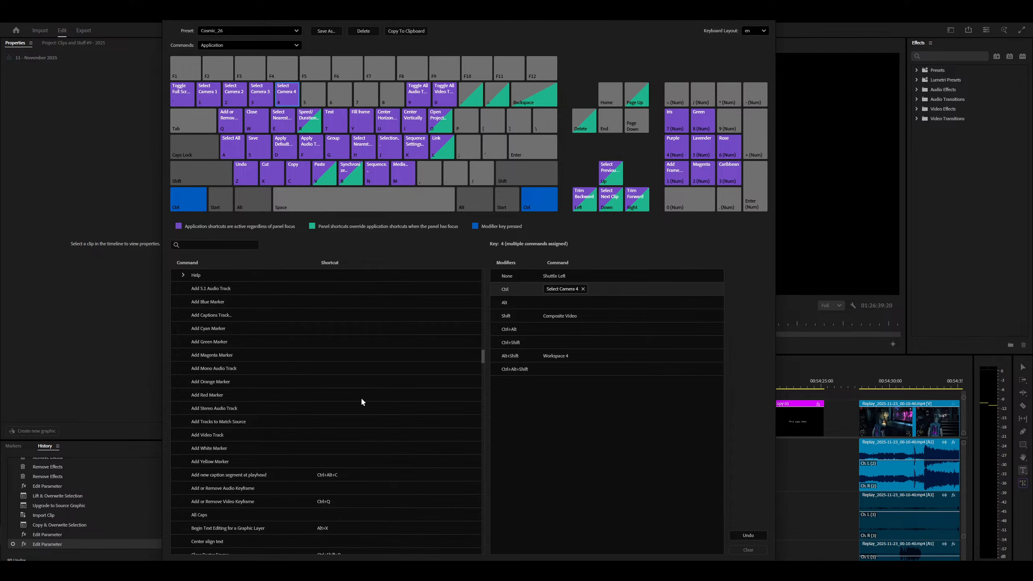
scroll(362, 402, "down", 6)
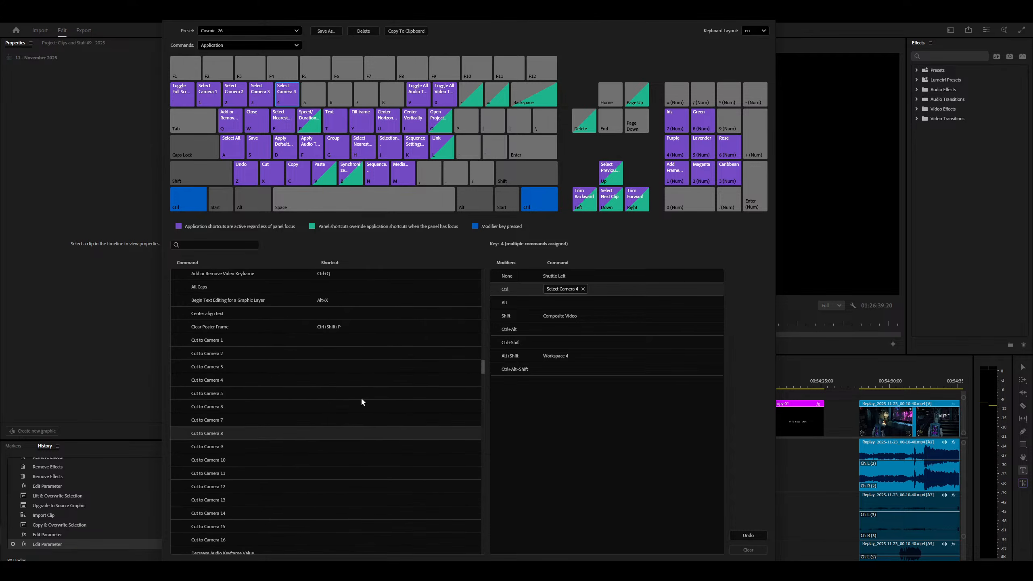
scroll(362, 402, "down", 3)
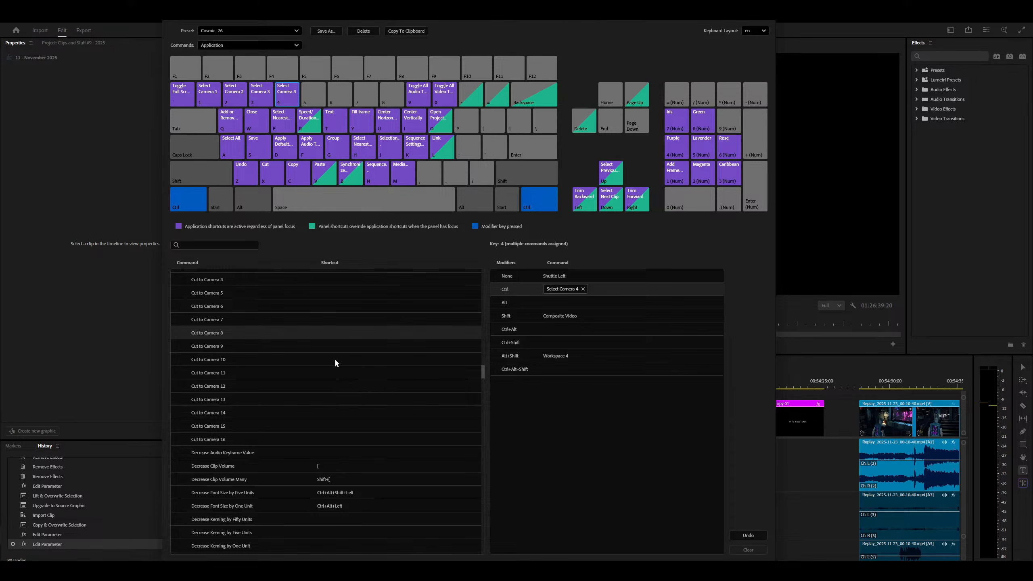
scroll(334, 358, "up", 5)
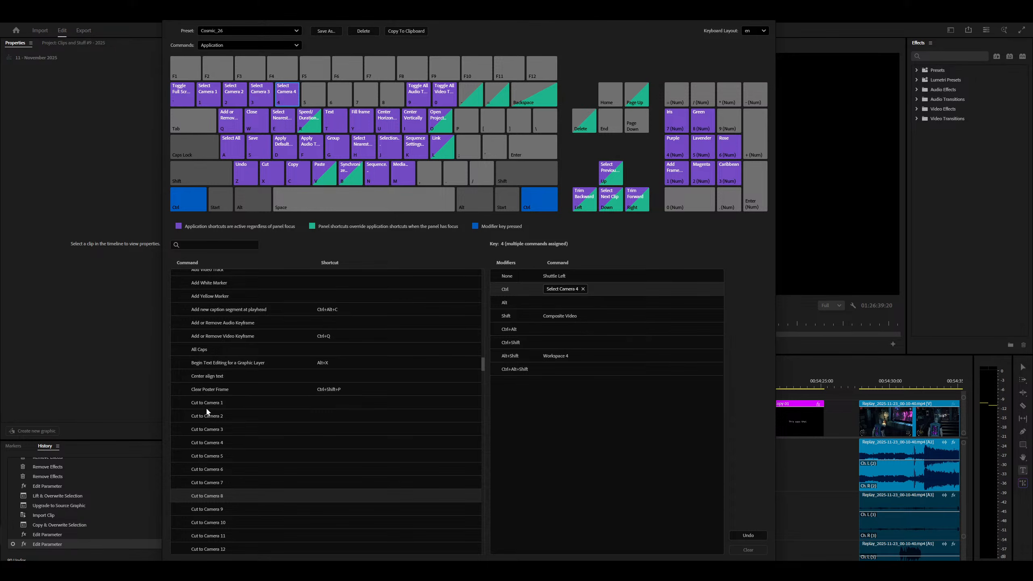
scroll(305, 412, "down", 3)
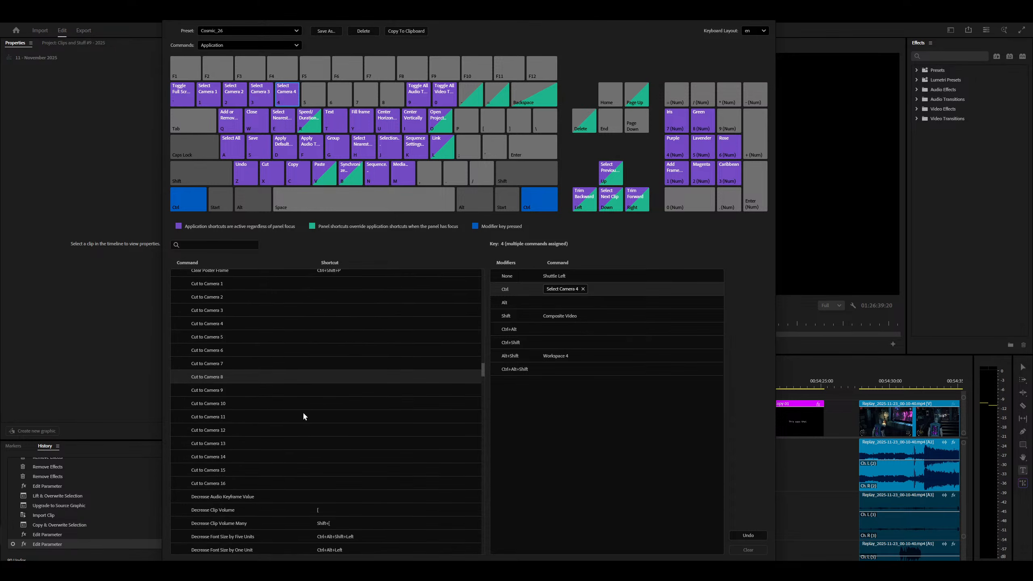
scroll(303, 416, "down", 3)
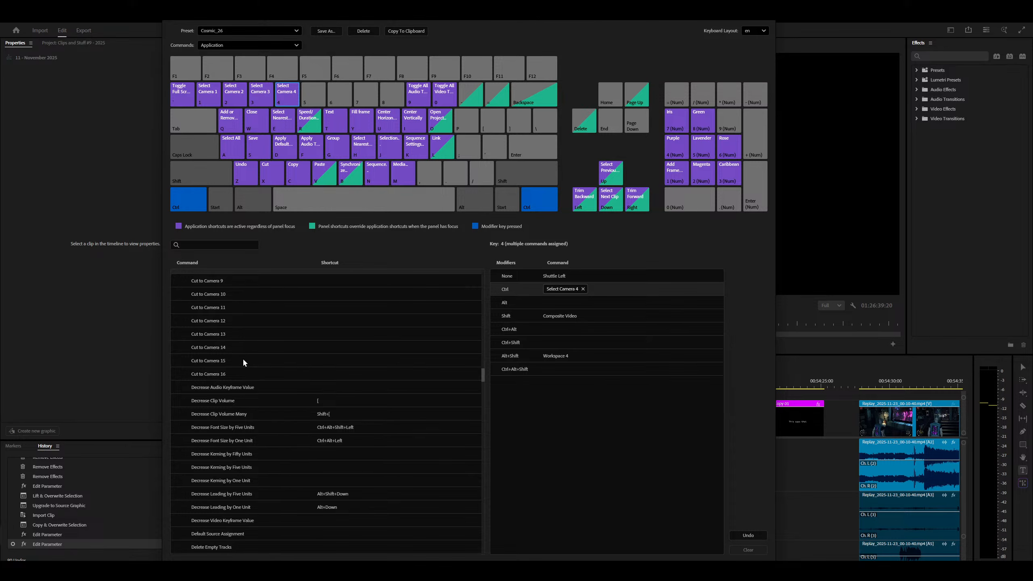
scroll(374, 376, "down", 1)
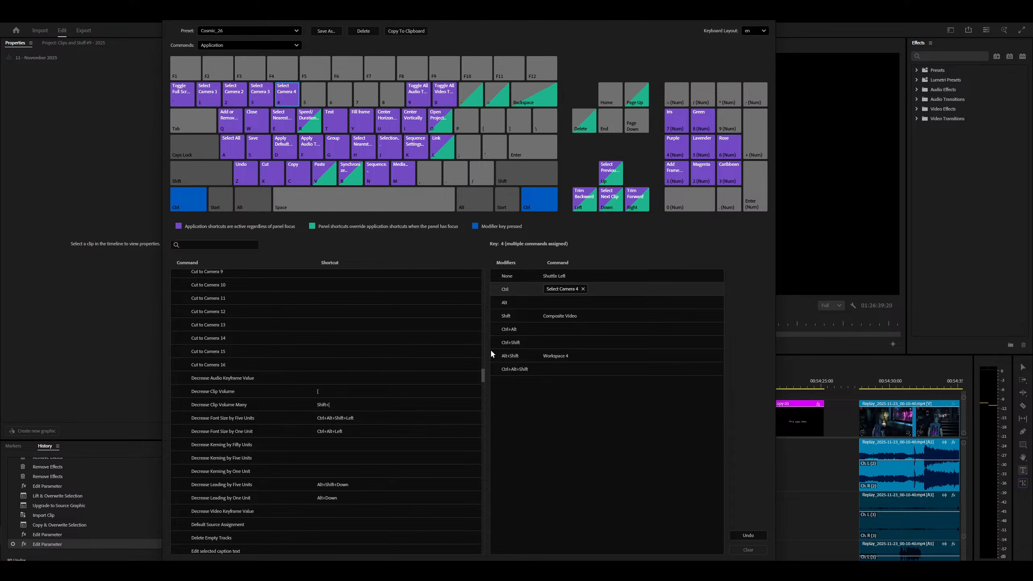
scroll(350, 300, "down", 2)
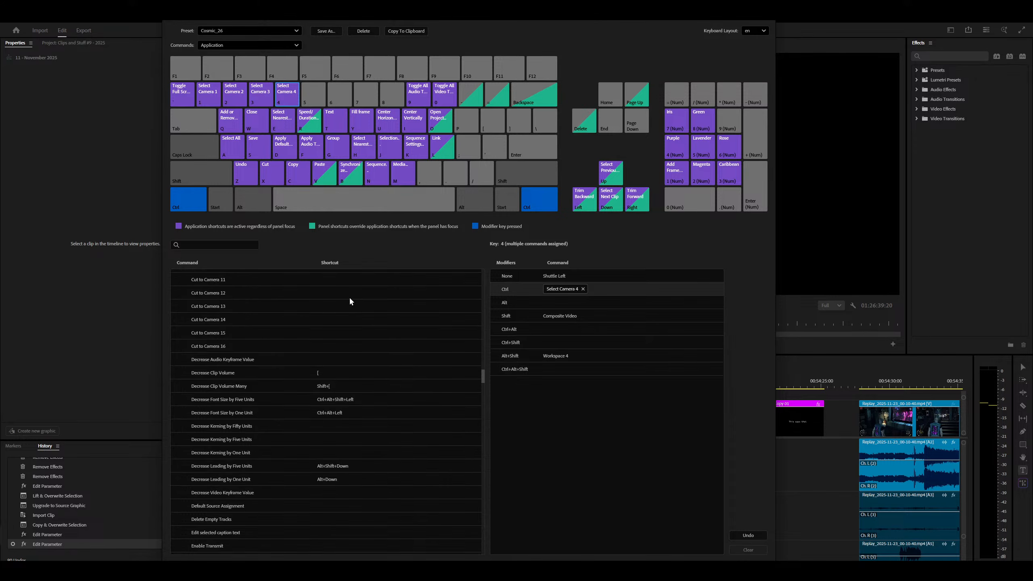
scroll(350, 301, "down", 2)
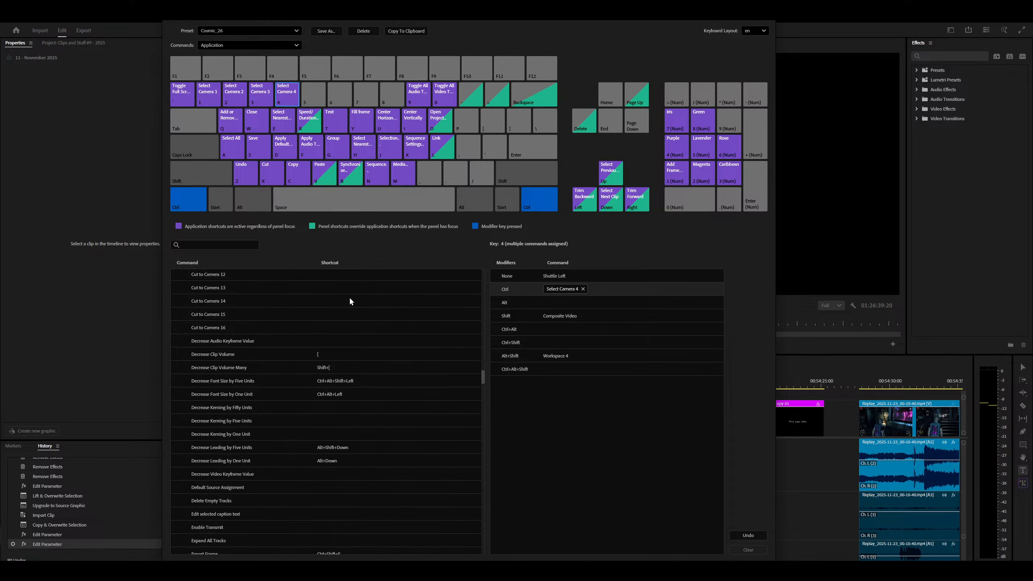
scroll(350, 301, "down", 2)
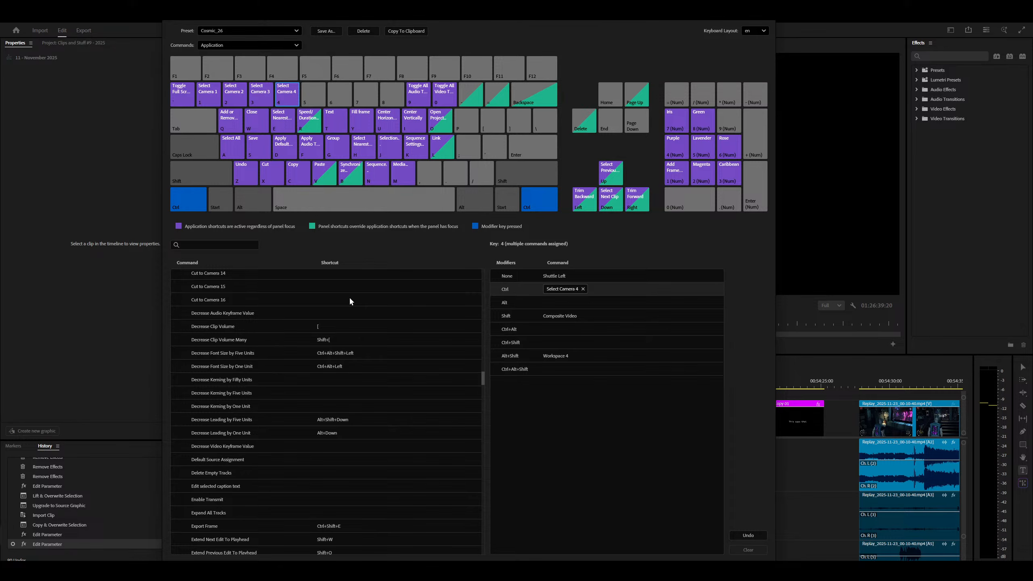
scroll(350, 301, "down", 1)
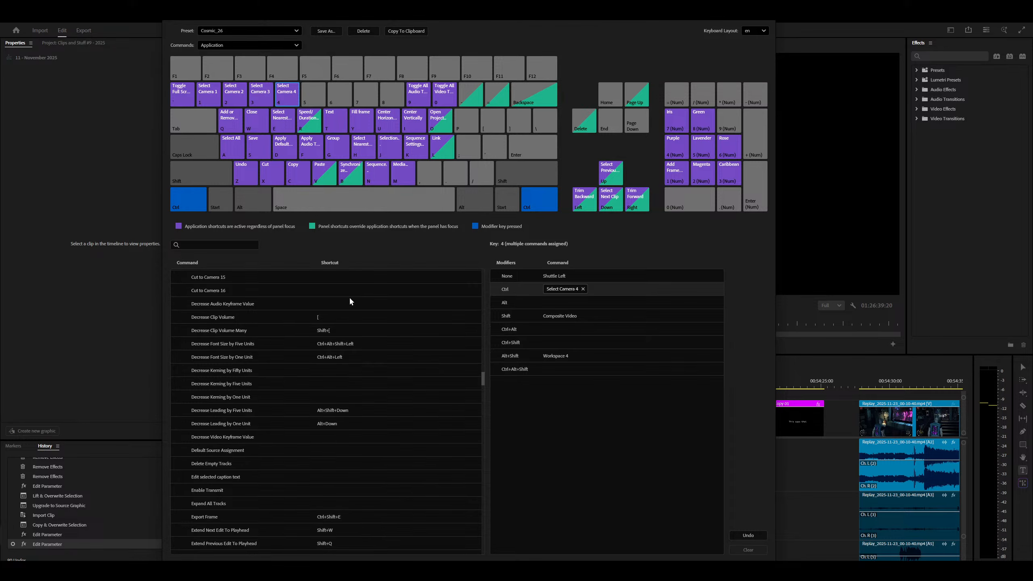
Remove the shortcuts assigned to Decrease Font Size by Five Units and Decrease Font Size by One Unit.
scroll(349, 301, "down", 1)
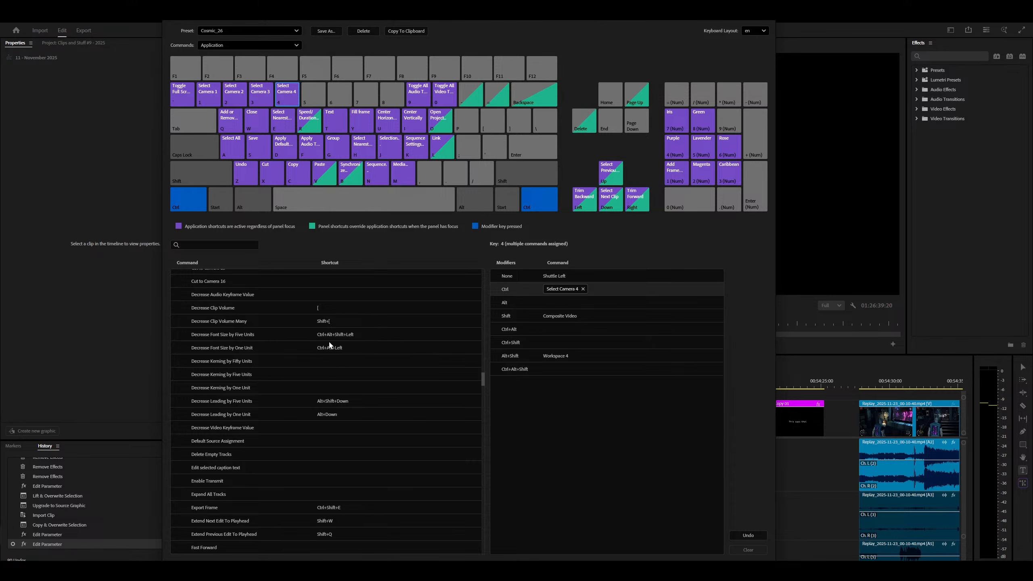
scroll(330, 343, "down", 1)
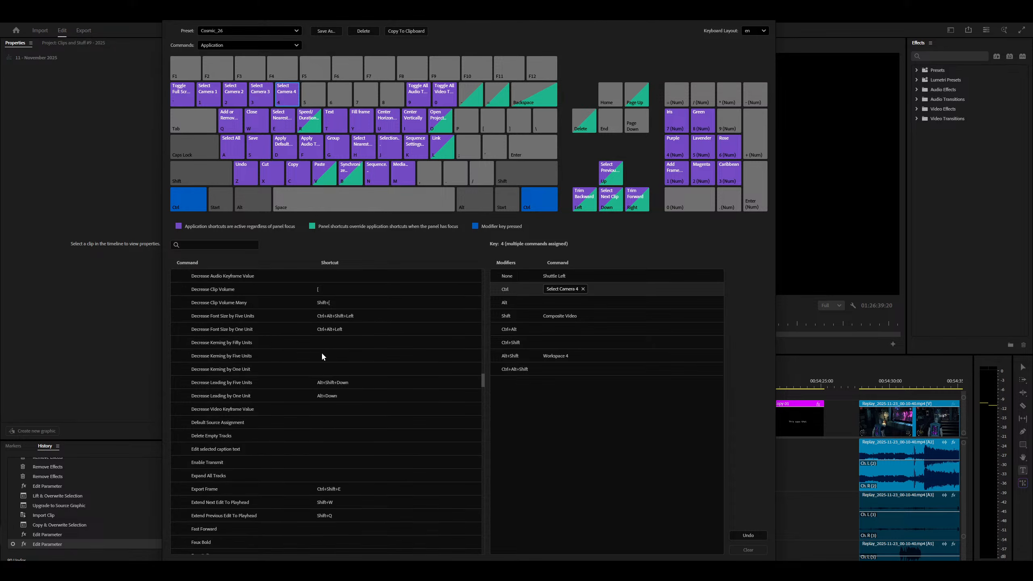
scroll(322, 356, "up", 1)
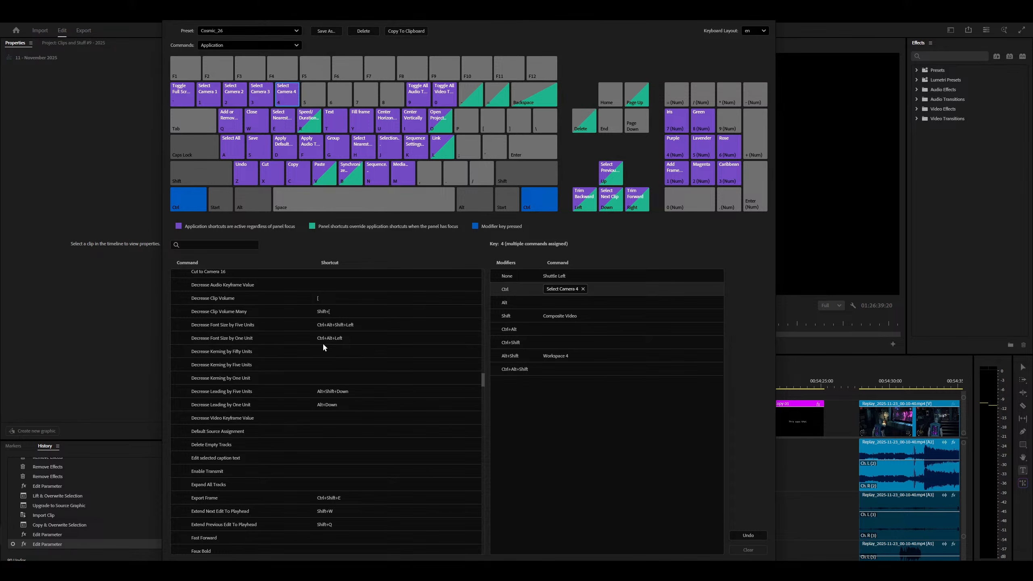
scroll(324, 347, "up", 2)
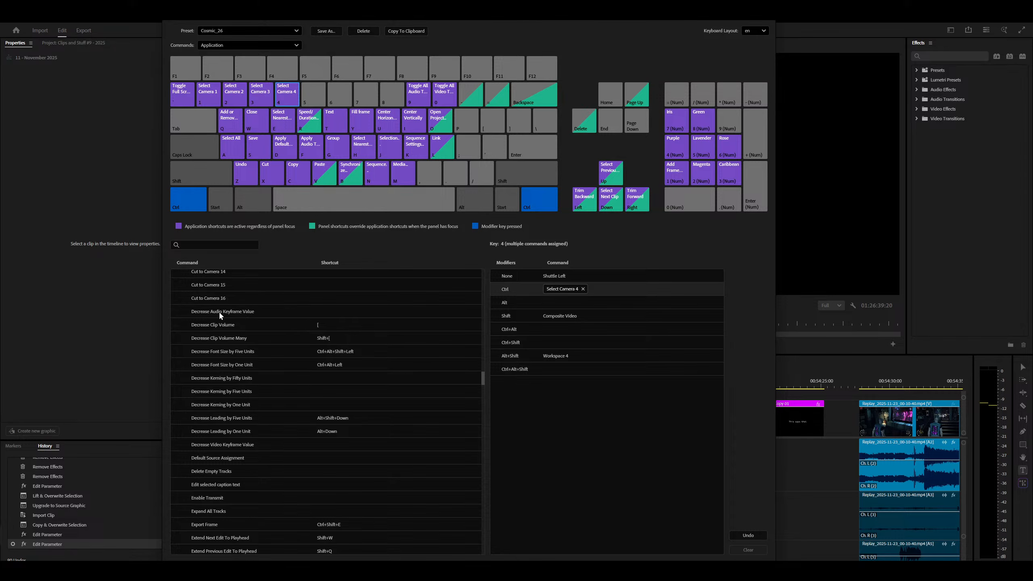
left_click(219, 325)
left_click(219, 338)
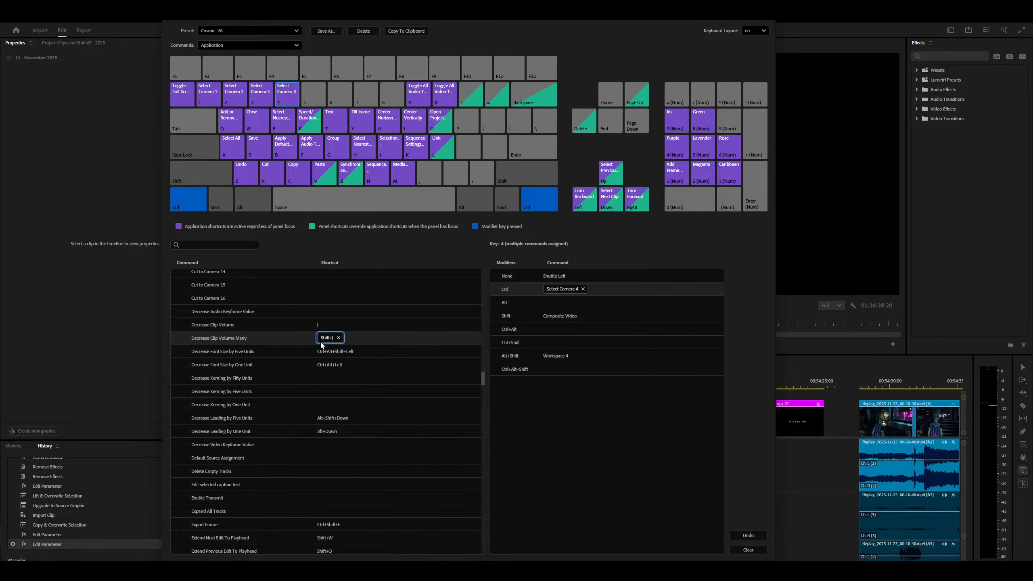
left_click(347, 357)
left_click(362, 351)
left_click(331, 366)
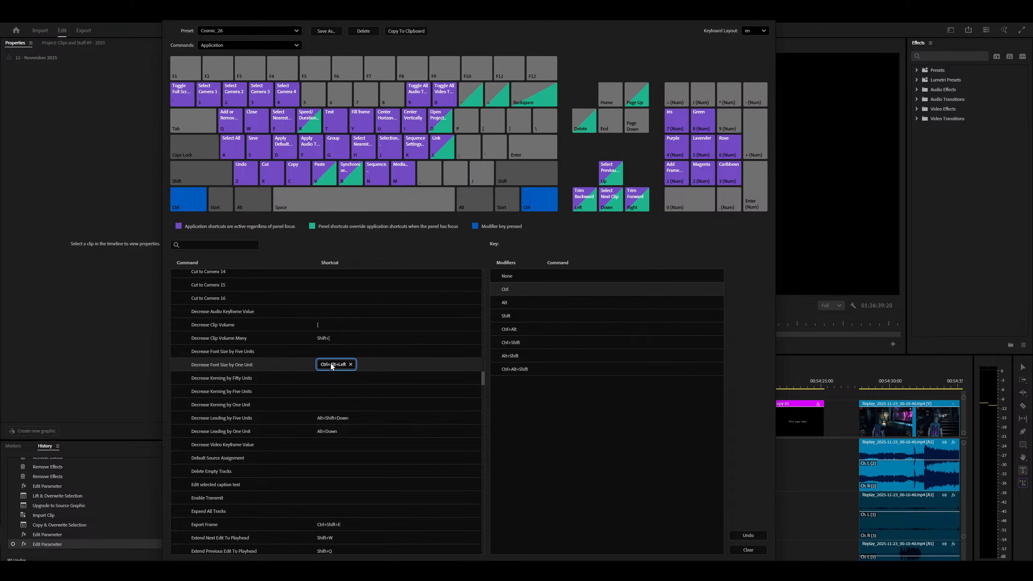
left_click(349, 365)
Remove the shortcuts assigned to Decrease Leading by Five Units and Decrease Leading by One Unit.
left_click(336, 418)
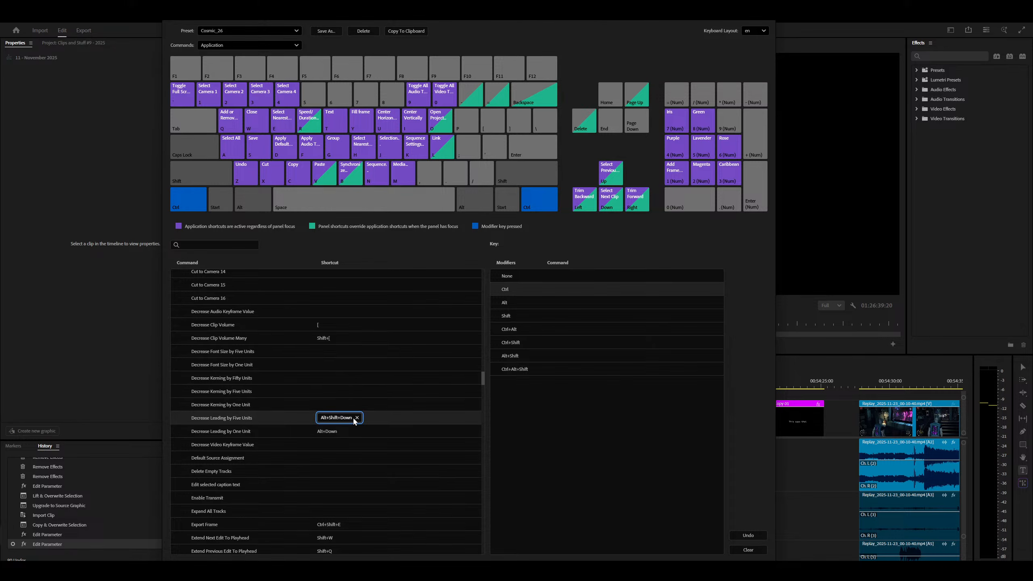
left_click(358, 418)
left_click(322, 432)
left_click(346, 432)
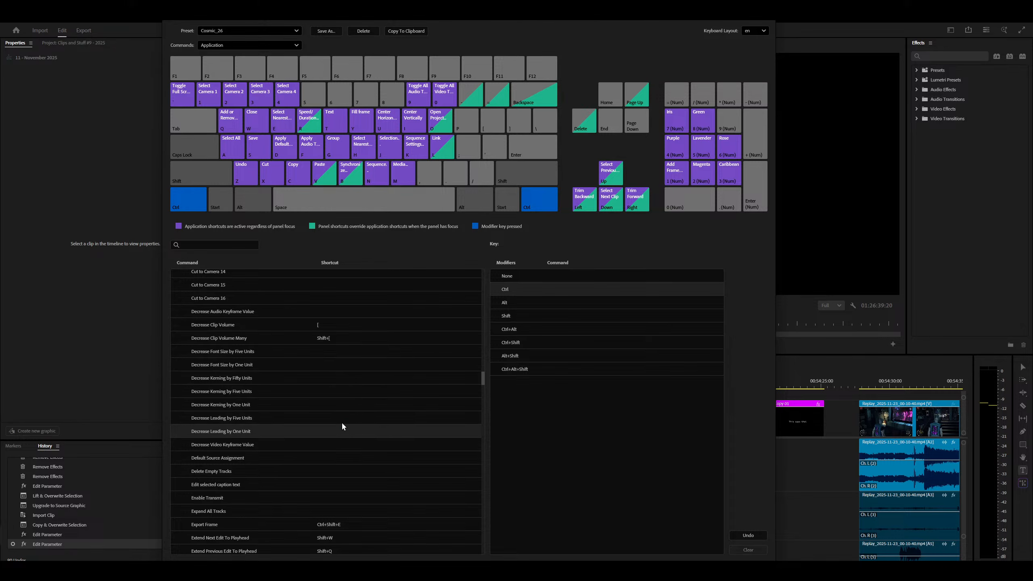
Check which Ctrl+Shift combinations are free, and assign Ctrl+Shift+Y to Delete Empty Tracks.
left_click(224, 472)
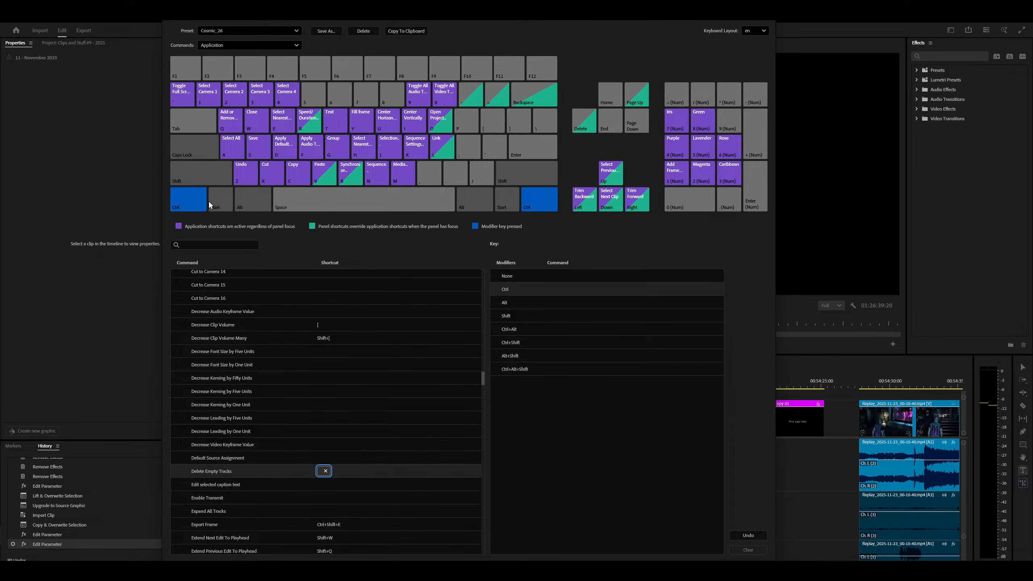
left_click(241, 203)
left_click(241, 197)
left_click(215, 178)
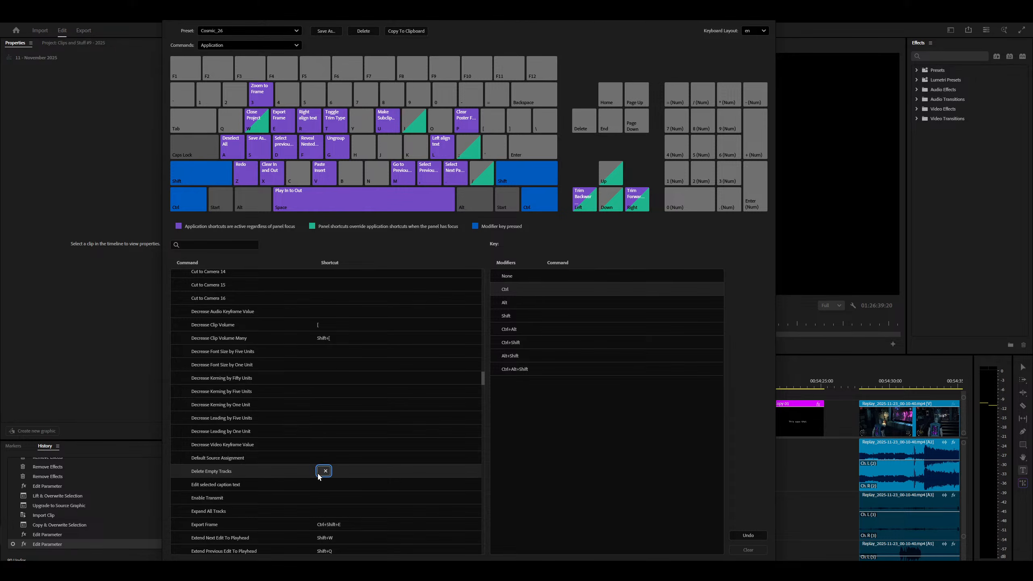
key("ctrl+shift+y")
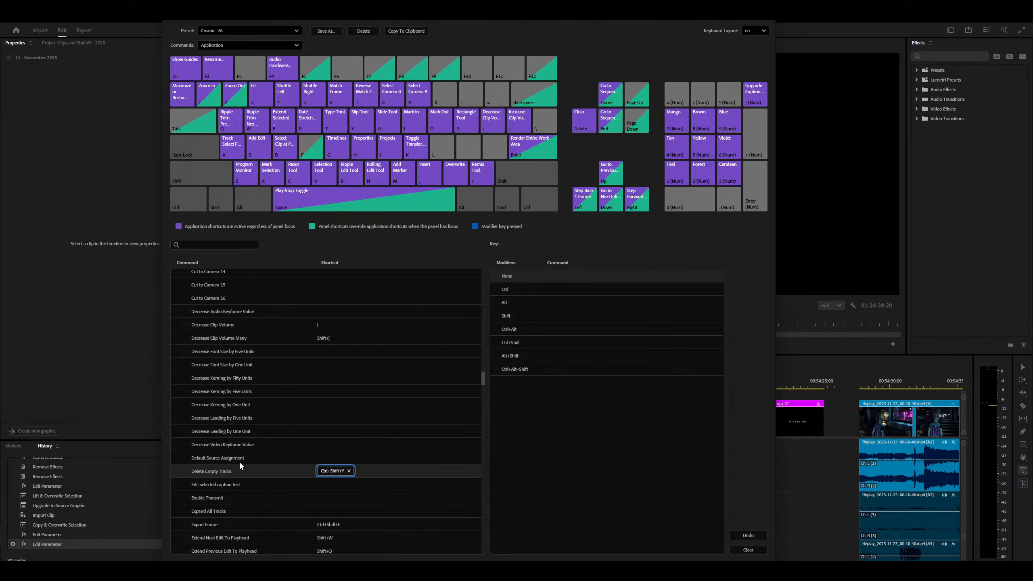
Assign the L key to the Fast Forward command and apply the keyboard shortcut changes.
scroll(240, 464, "down", 2)
left_click(219, 467)
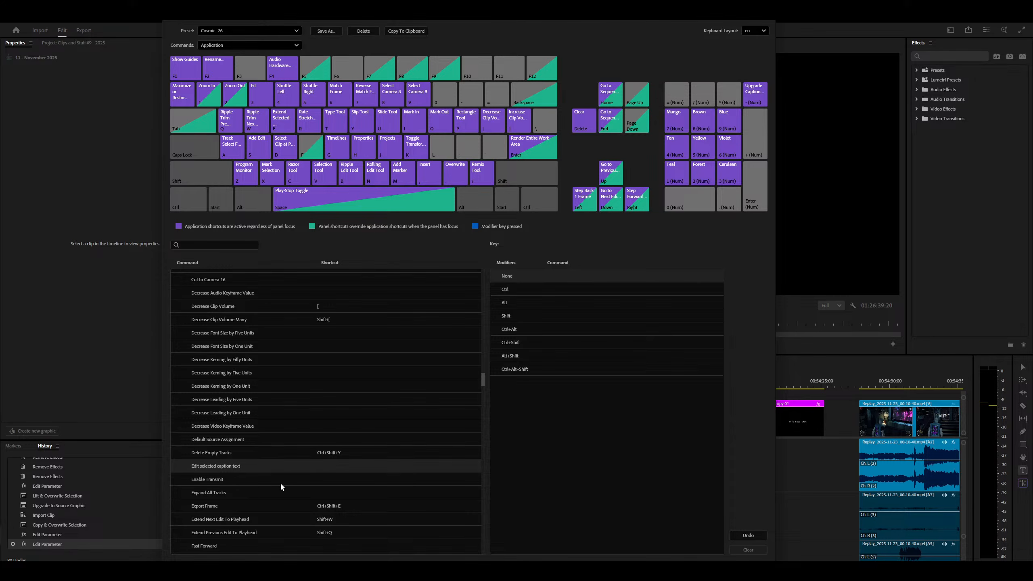
scroll(245, 482, "down", 5)
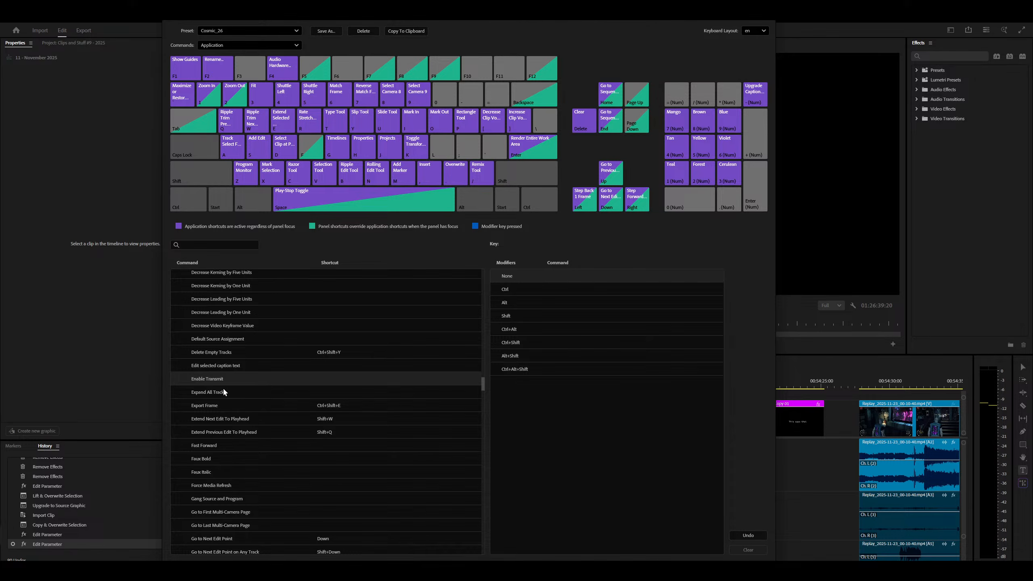
left_click(312, 404)
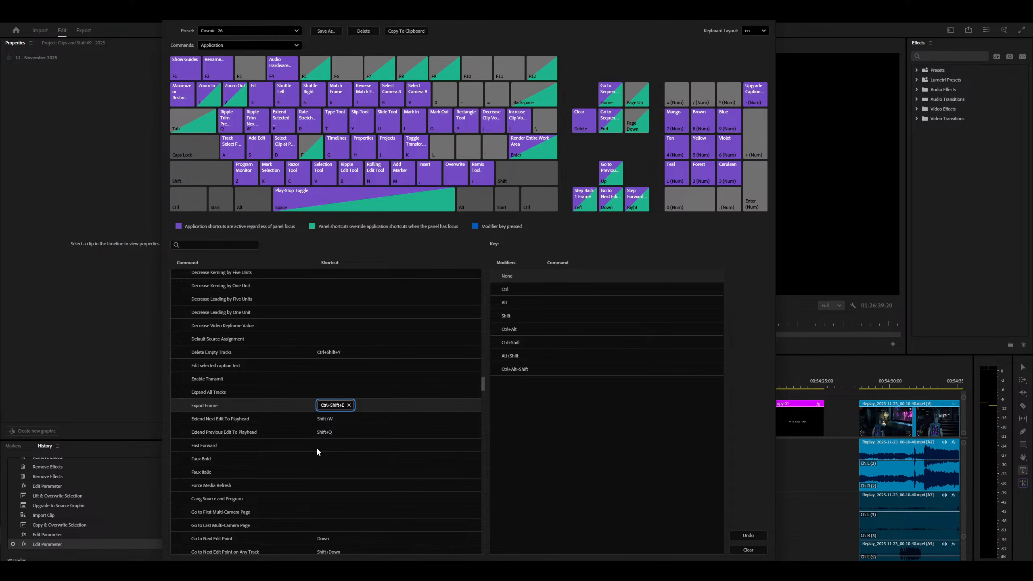
scroll(317, 447, "down", 3)
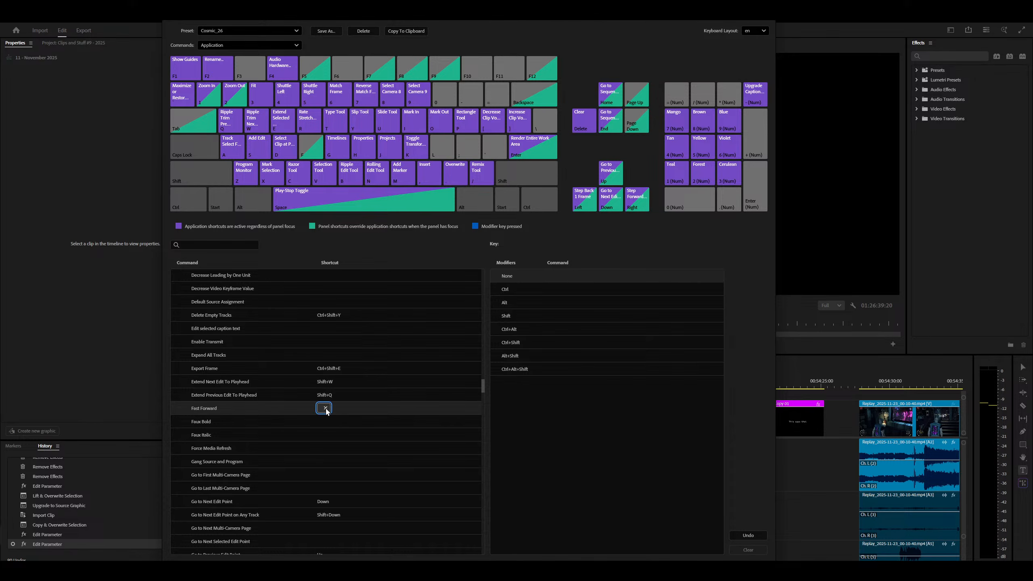
left_click(183, 204)
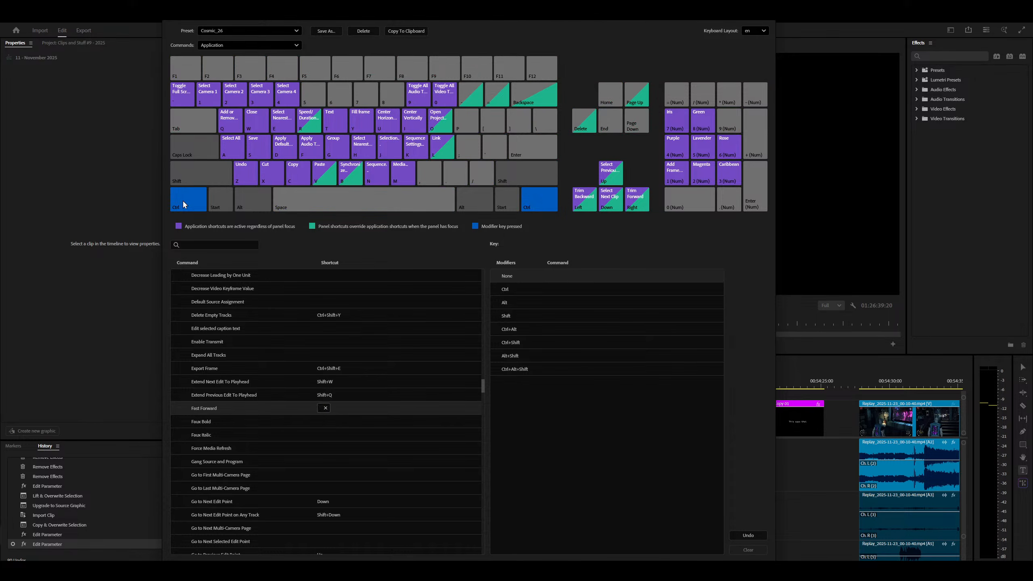
left_click(183, 203)
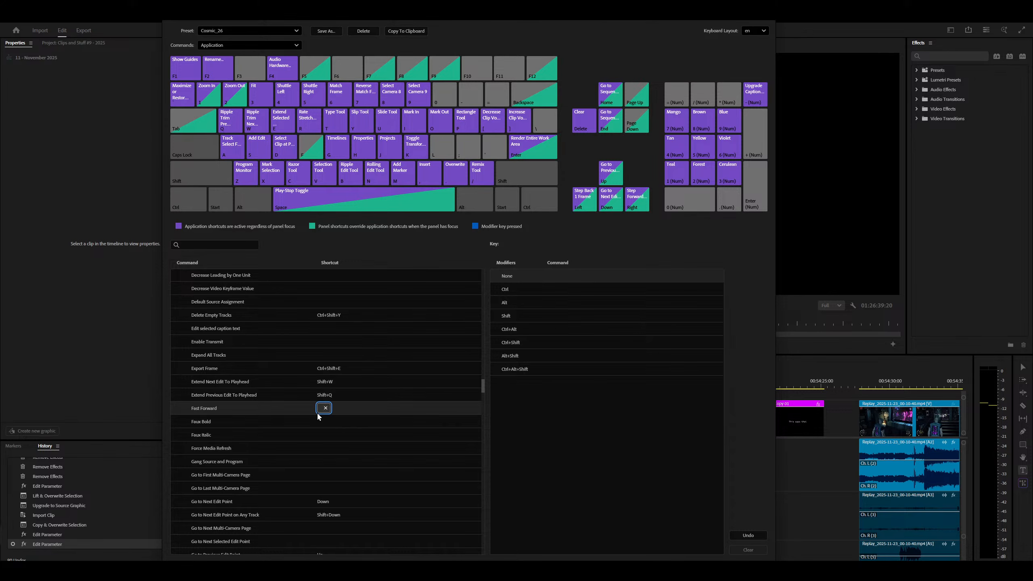
key("l")
left_click(720, 568)
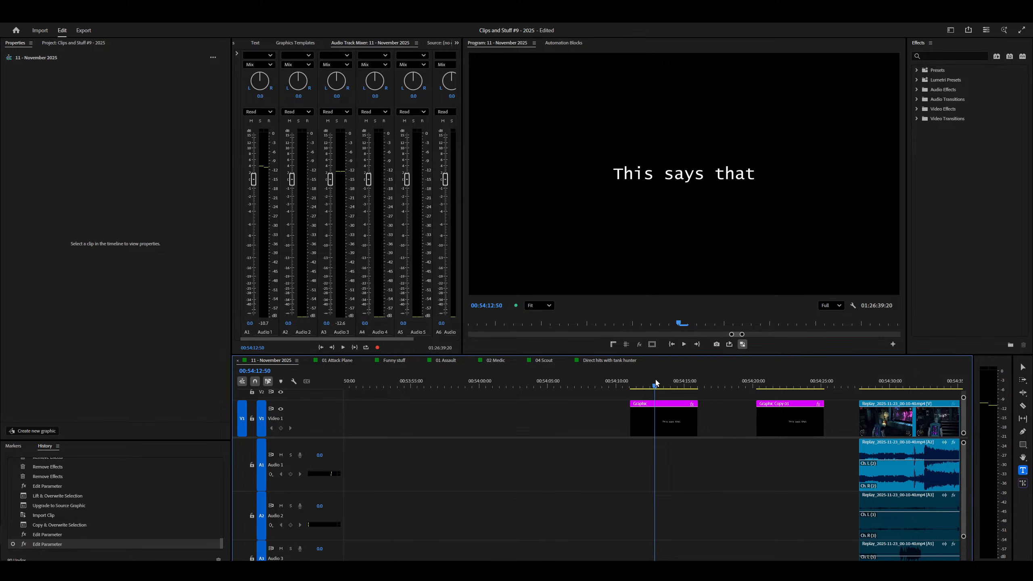
Try out playback at several timeline positions between the first graphic and the replay clip.
left_click(795, 383)
left_click(868, 383)
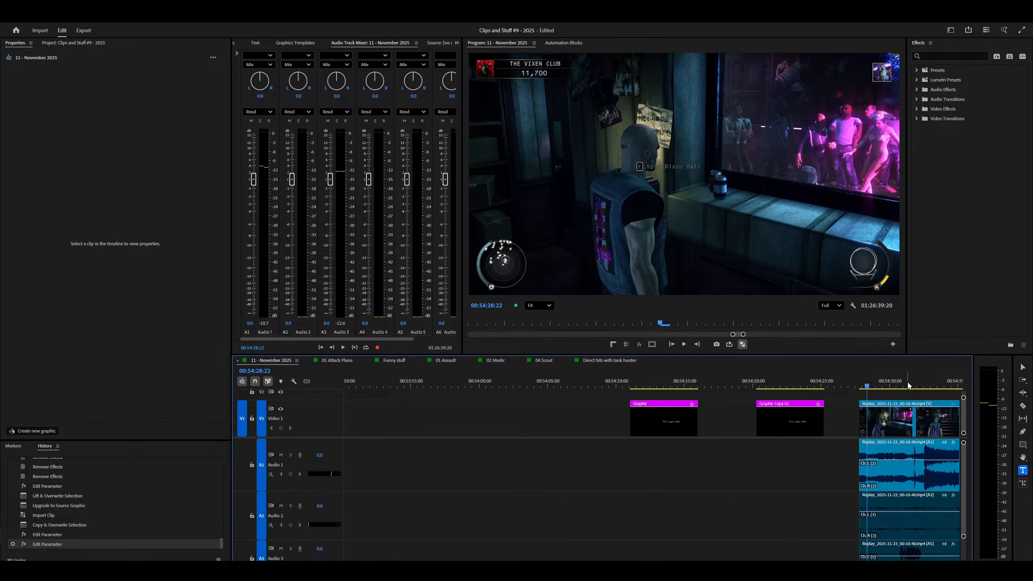
left_click(715, 390)
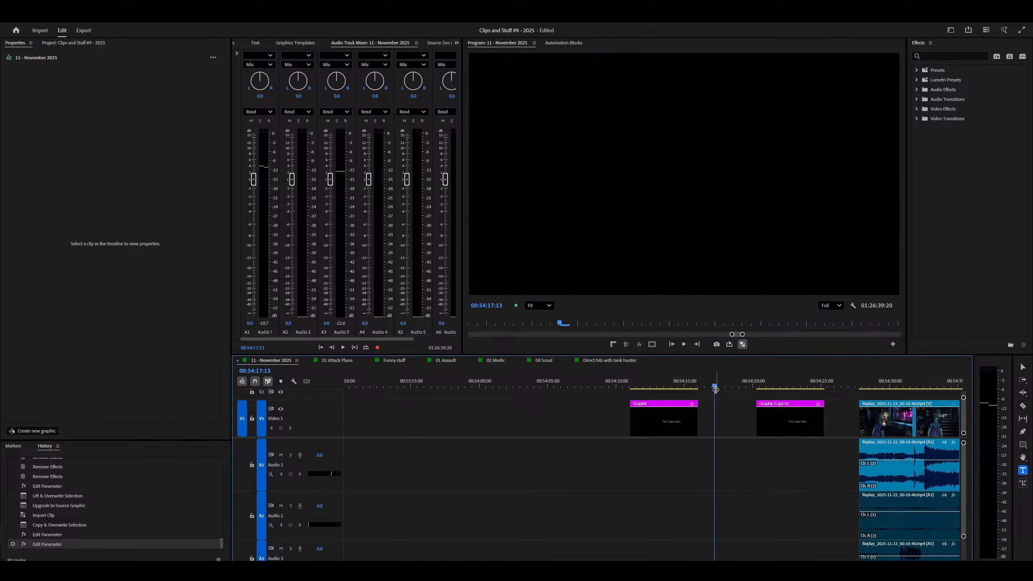
Reopen the keyboard shortcut settings in an enlarged window and remove Fast Forward from the L key.
key("ctrl+alt+k")
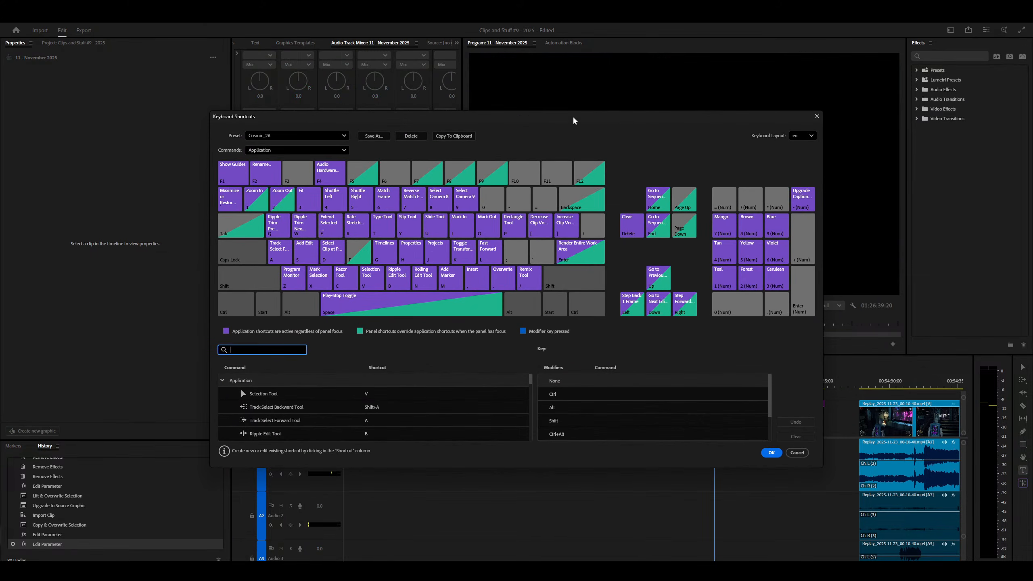
left_click_drag(573, 120, 574, 10)
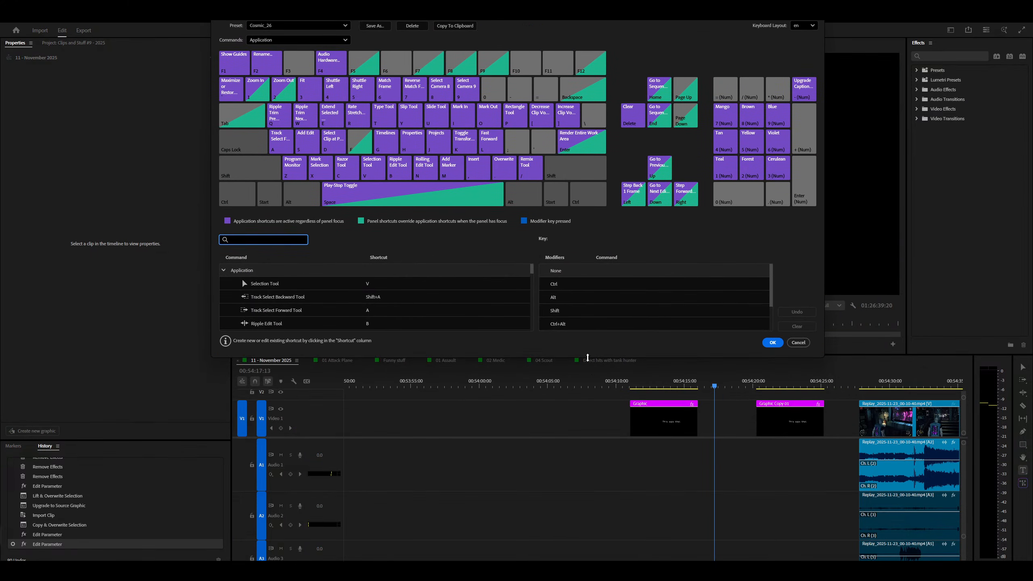
left_click_drag(588, 356, 587, 563)
left_click(491, 142)
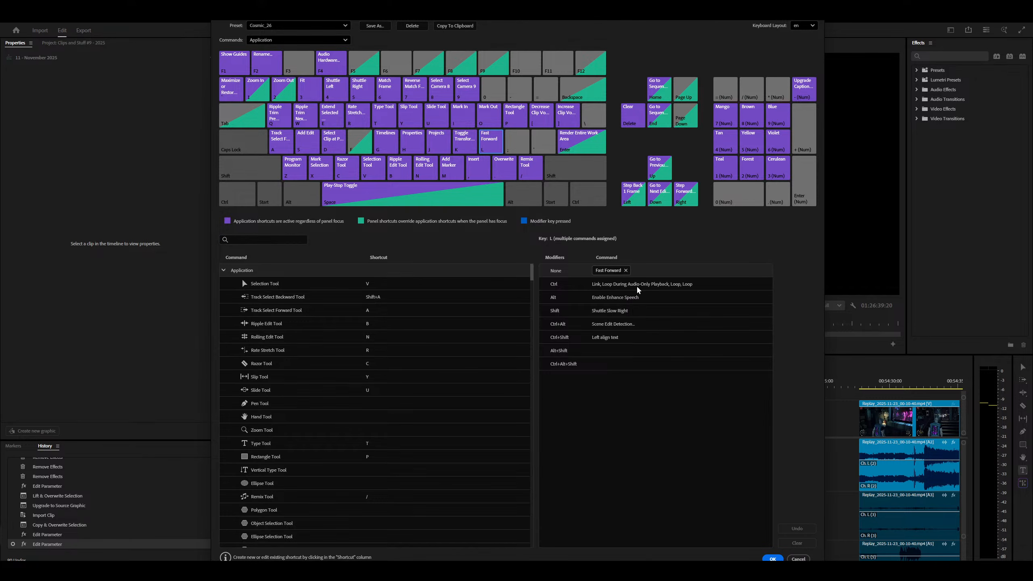
left_click(625, 270)
Check the free Ctrl combinations and assign Ctrl+5 to Force Media Refresh.
scroll(351, 427, "down", 3)
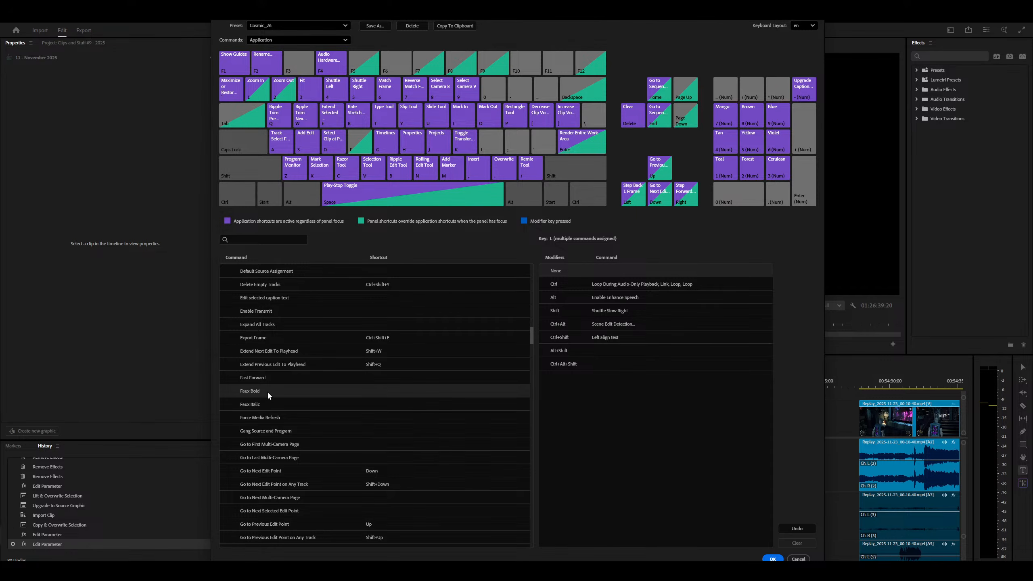
scroll(271, 413, "down", 1)
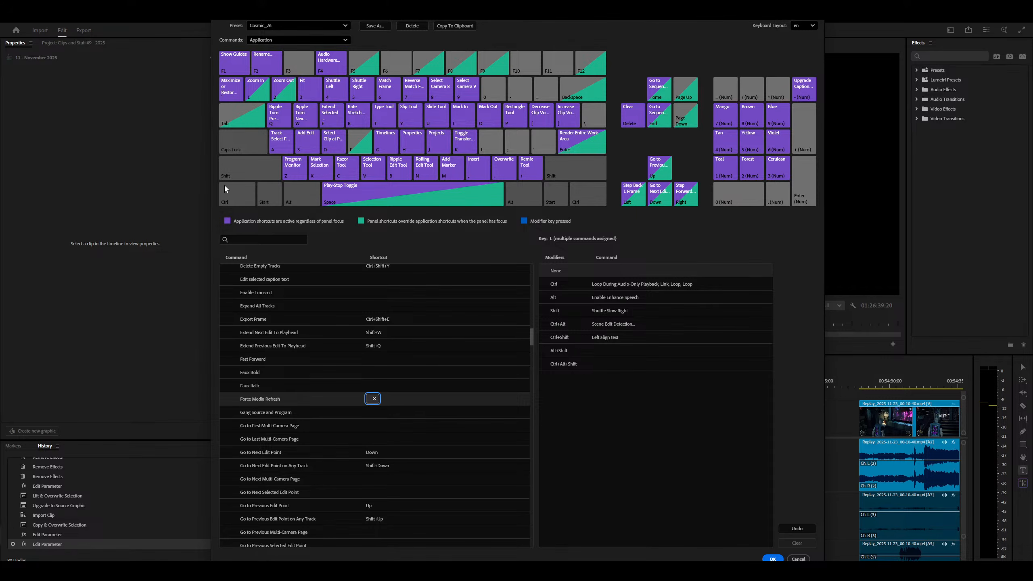
left_click(229, 195)
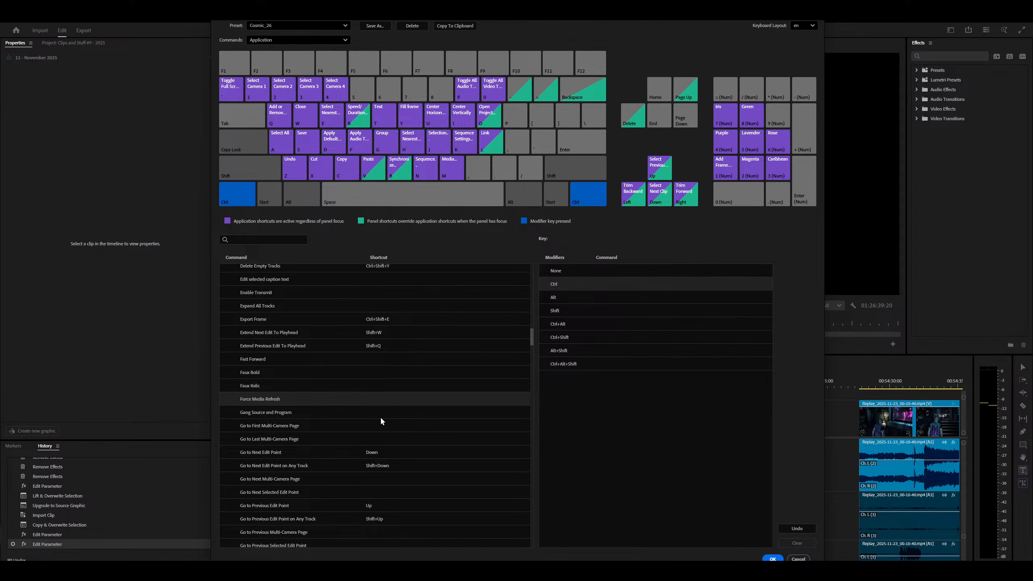
key("ctrl+5")
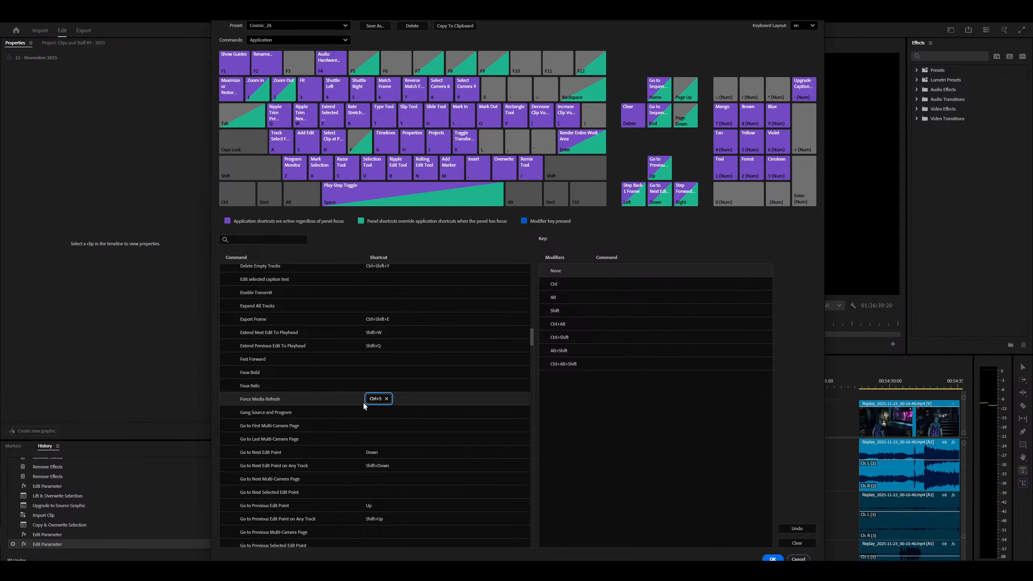
Remove the shortcut assigned to Go to Next Edit Point on Any Track.
scroll(337, 408, "down", 3)
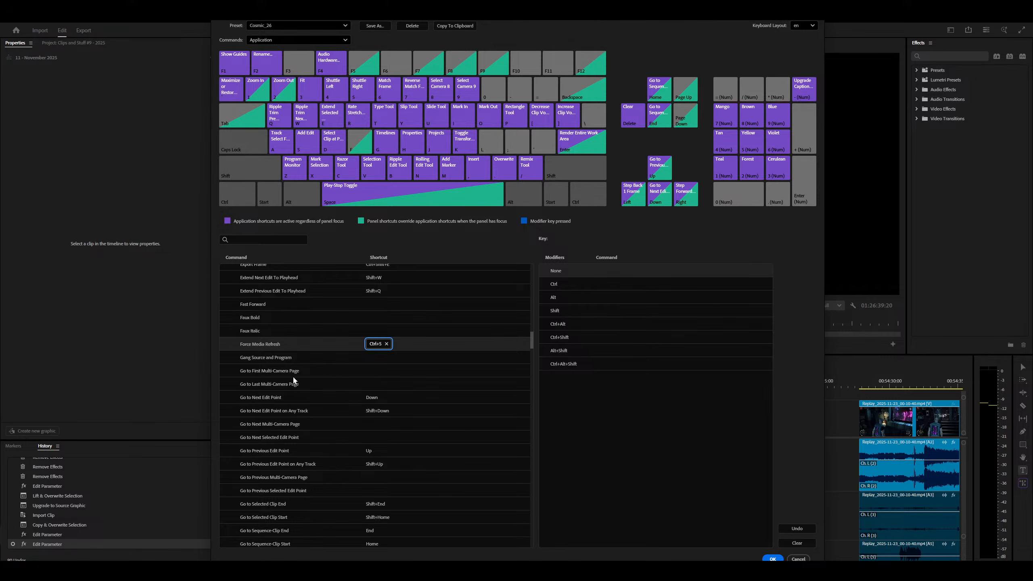
left_click(272, 398)
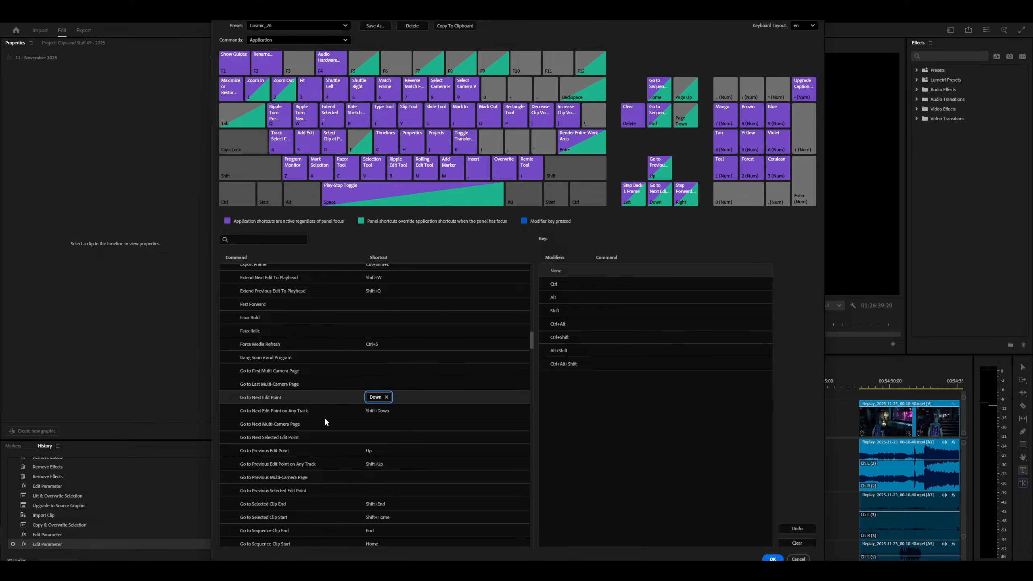
left_click(296, 412)
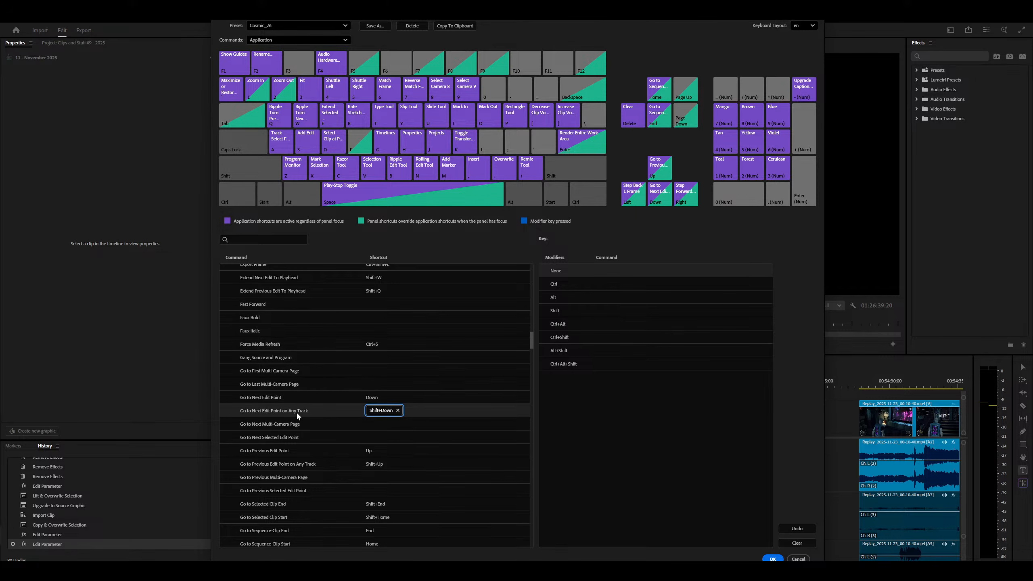
left_click(398, 411)
Remove the shortcut assigned to Go to Previous Edit Point on Any Track.
scroll(298, 434, "down", 1)
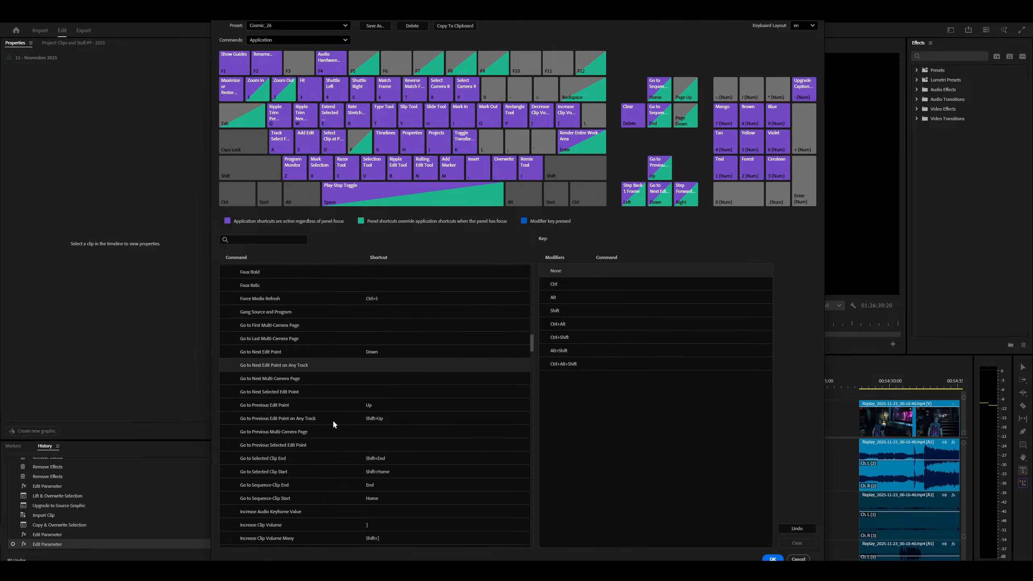
left_click(383, 420)
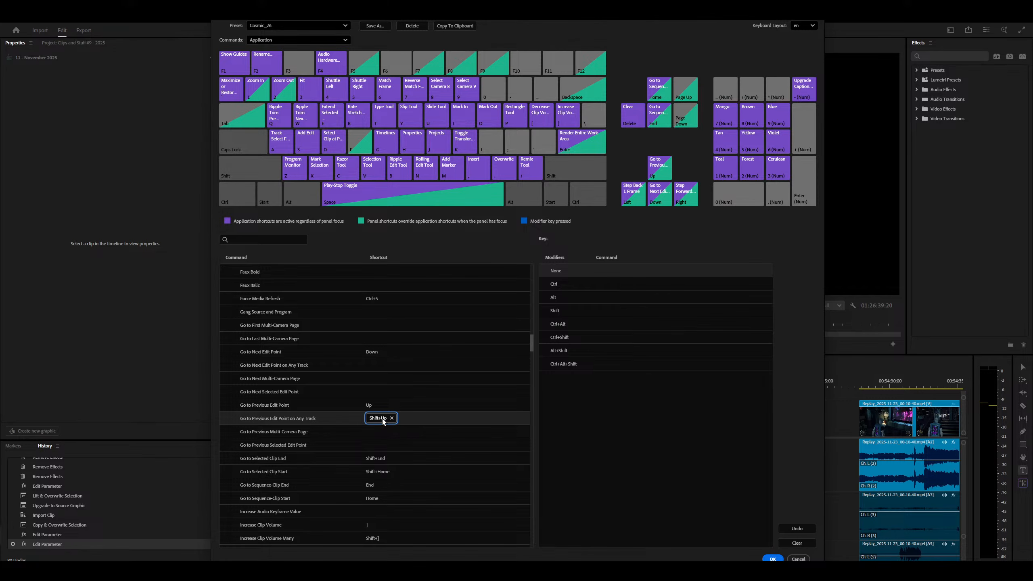
left_click(374, 360)
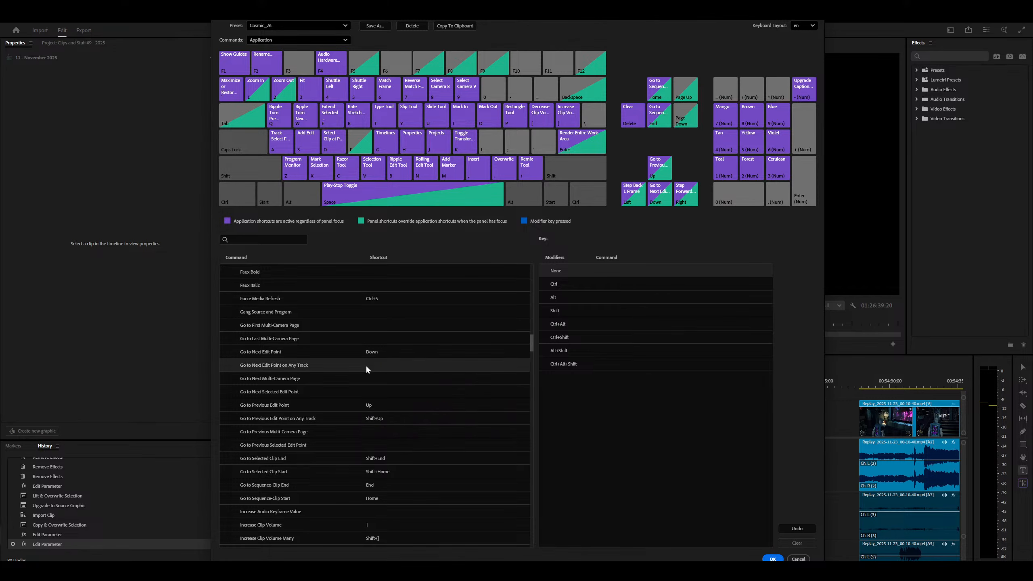
left_click(309, 415)
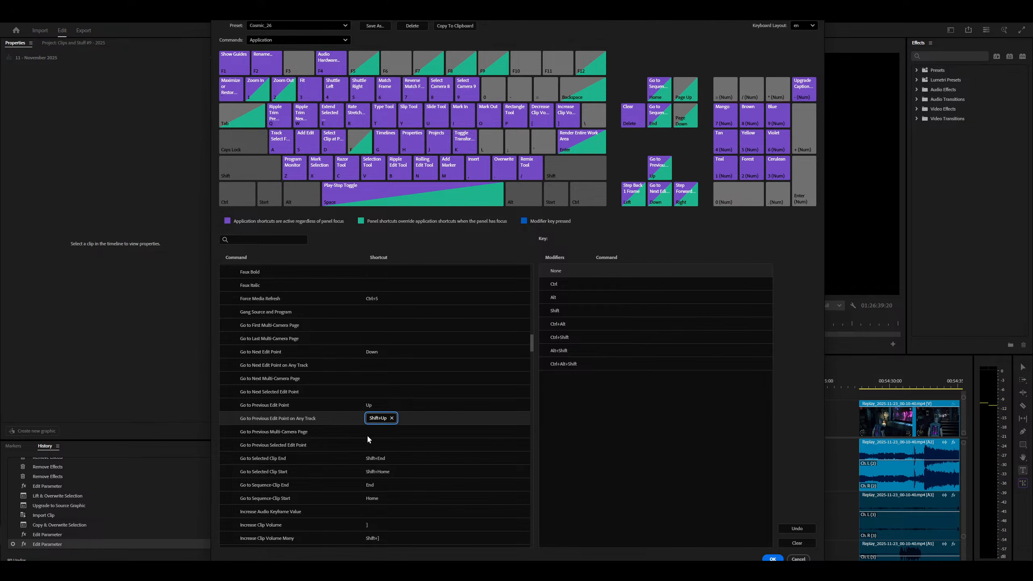
left_click(392, 419)
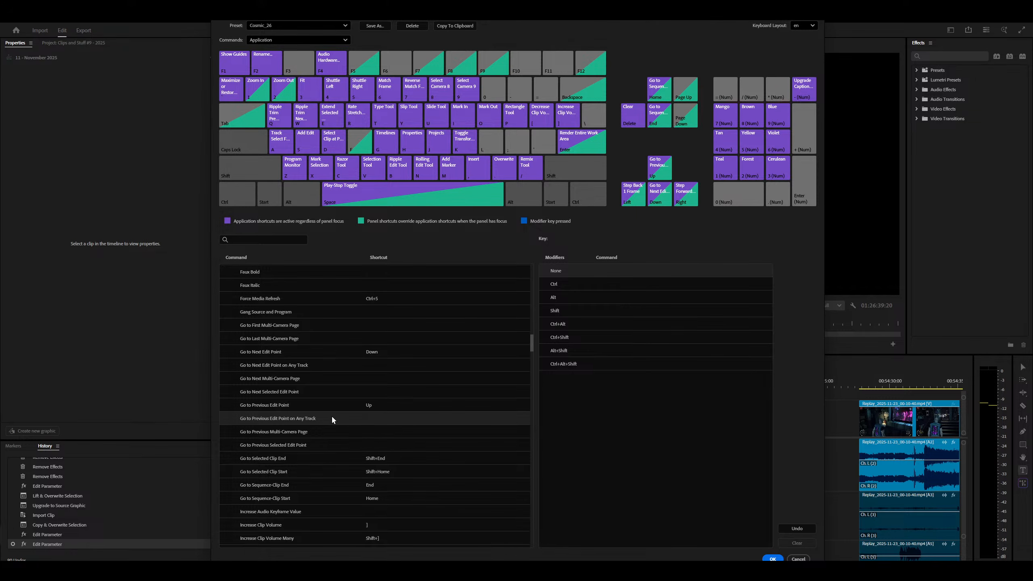
Remove the shortcuts assigned to Go to Selected Clip End and Go to Selected Clip Start.
scroll(318, 434, "down", 3)
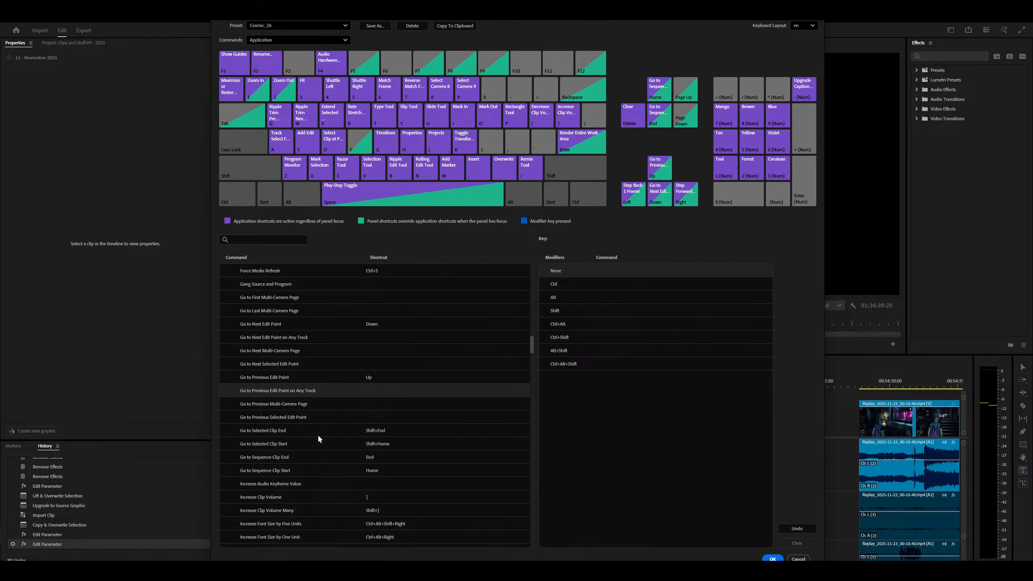
scroll(315, 430, "down", 3)
scroll(291, 333, "down", 2)
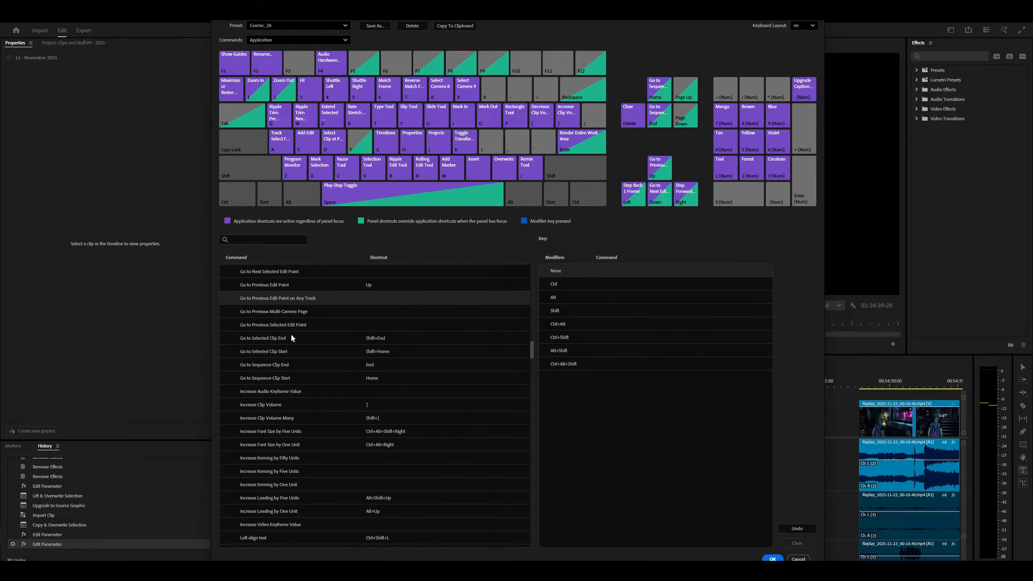
left_click(290, 337)
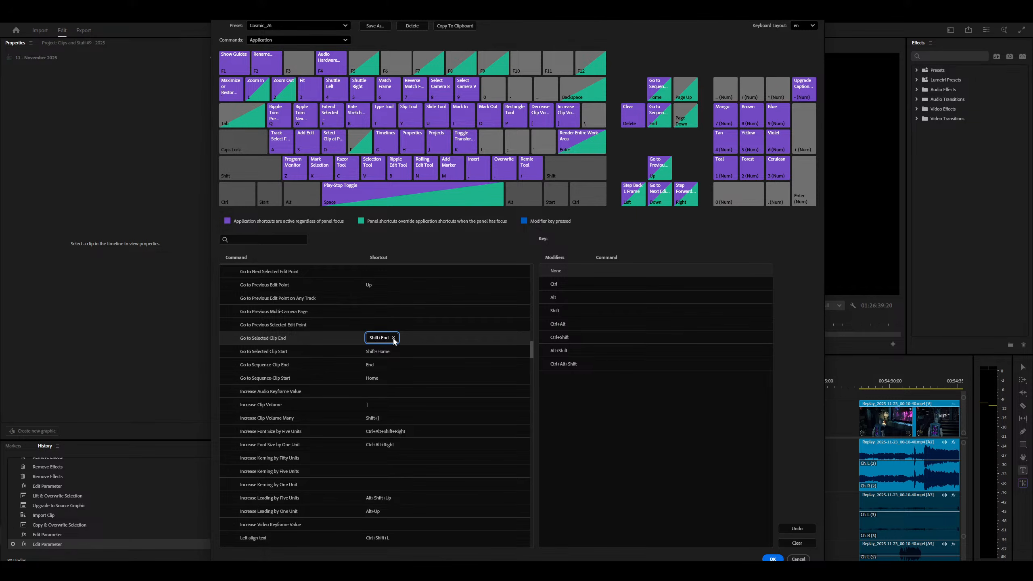
left_click(386, 359)
left_click(398, 351)
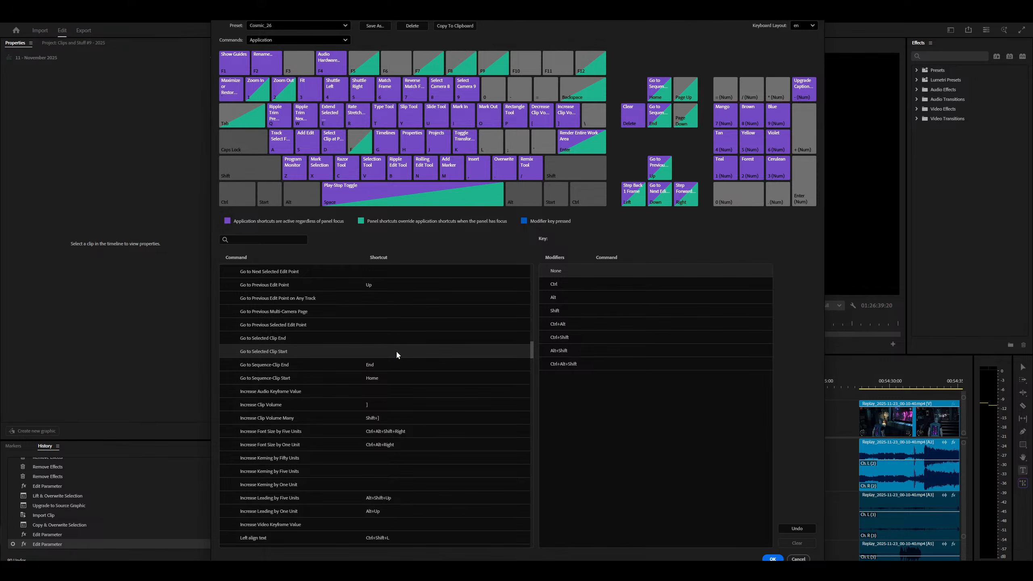
Assign Shift+End back to Go to Selected Clip End and Shift+Home back to Go to Selected Clip Start.
left_click(374, 367)
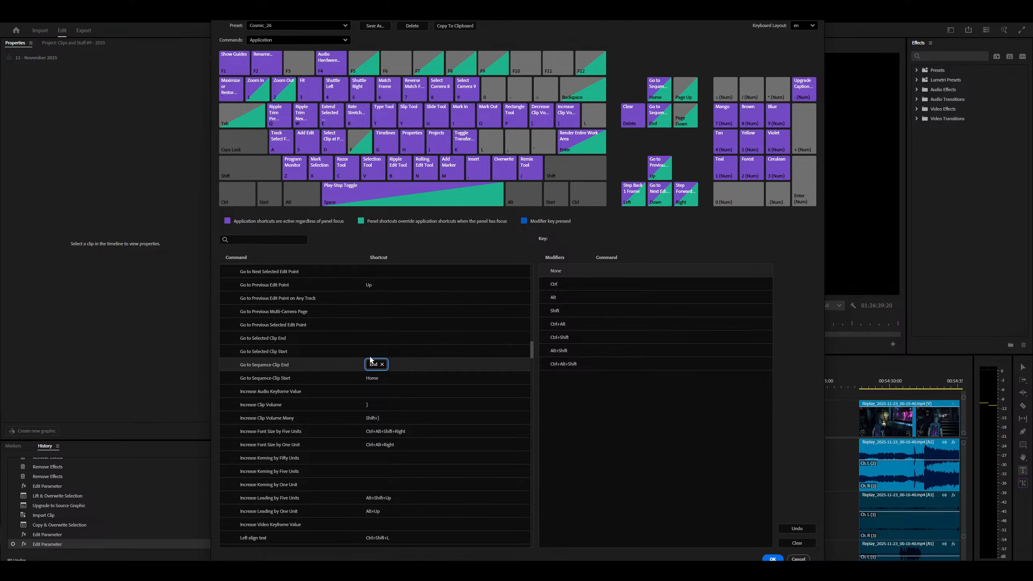
left_click(376, 351)
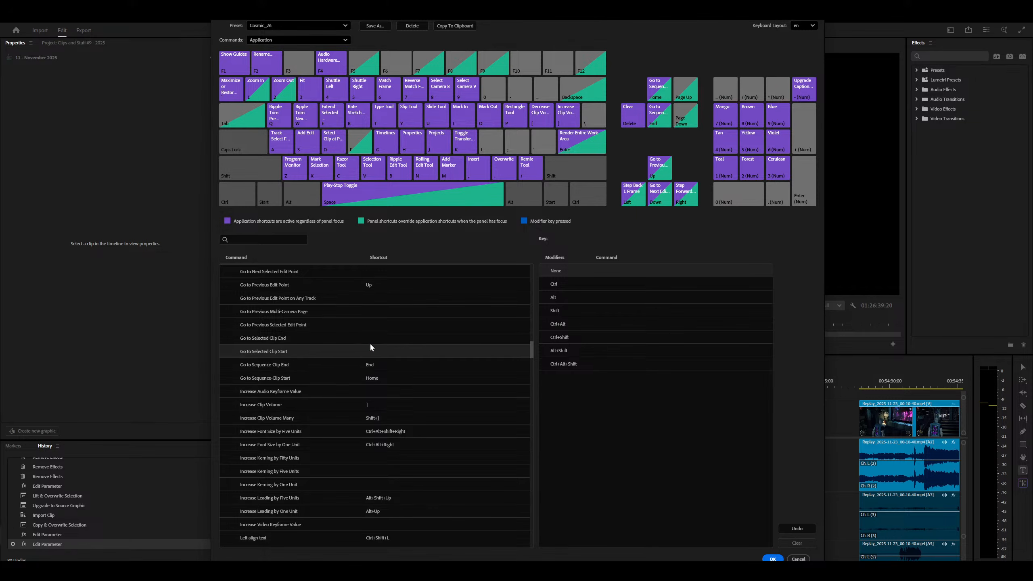
key("shift+End")
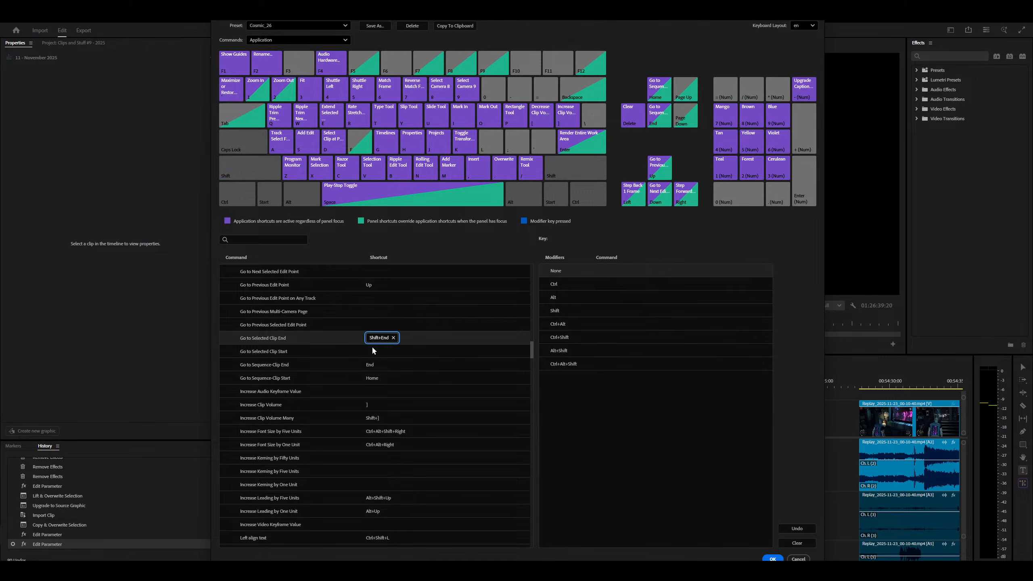
left_click(369, 351)
key("shift+Home")
Clear the shortcuts of Go to Sequence-Clip End, Go to Selected Clip Start and Go to Selected Clip End.
left_click(373, 365)
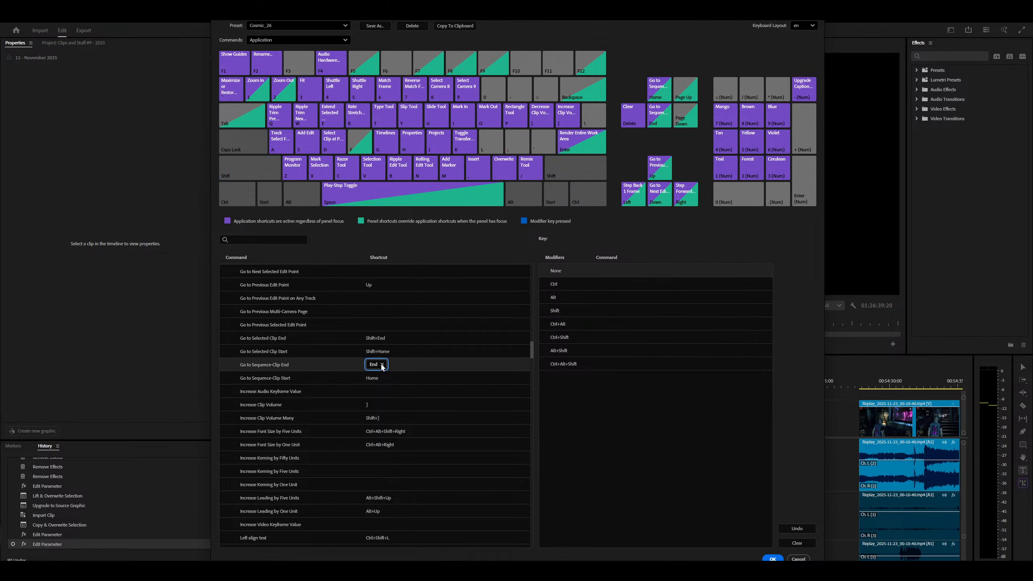
left_click(382, 365)
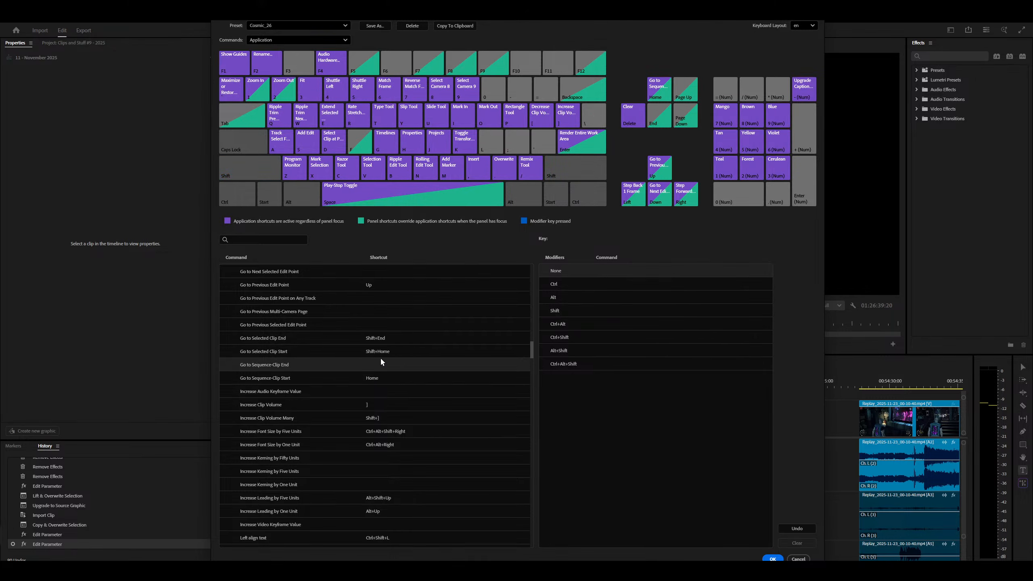
left_click(380, 351)
left_click(393, 351)
left_click(382, 339)
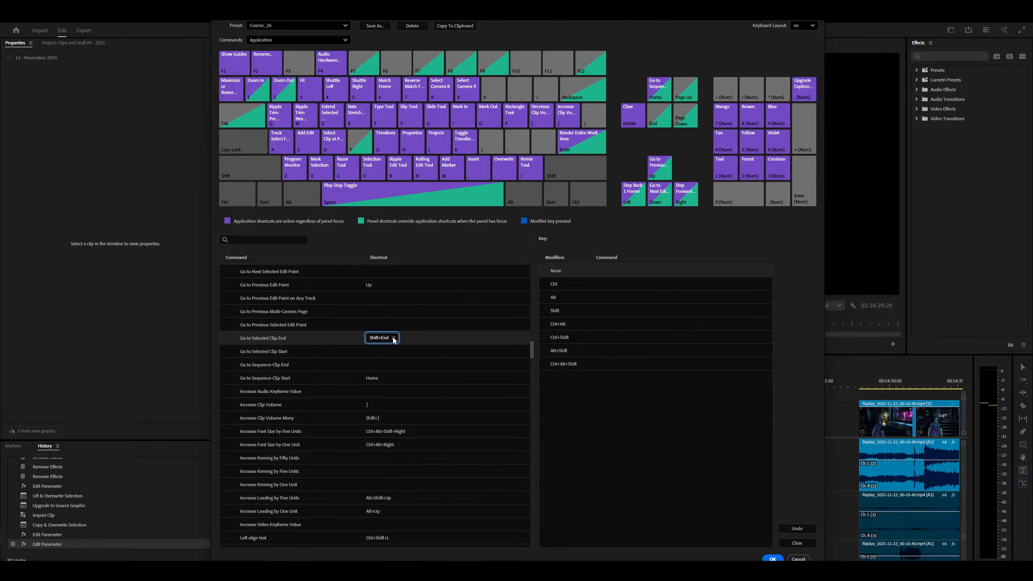
left_click(394, 338)
Assign Shift+End to Go to Sequence-Clip End and replace the shortcut of Go to Sequence-Clip Start with Shift+Home.
left_click(369, 365)
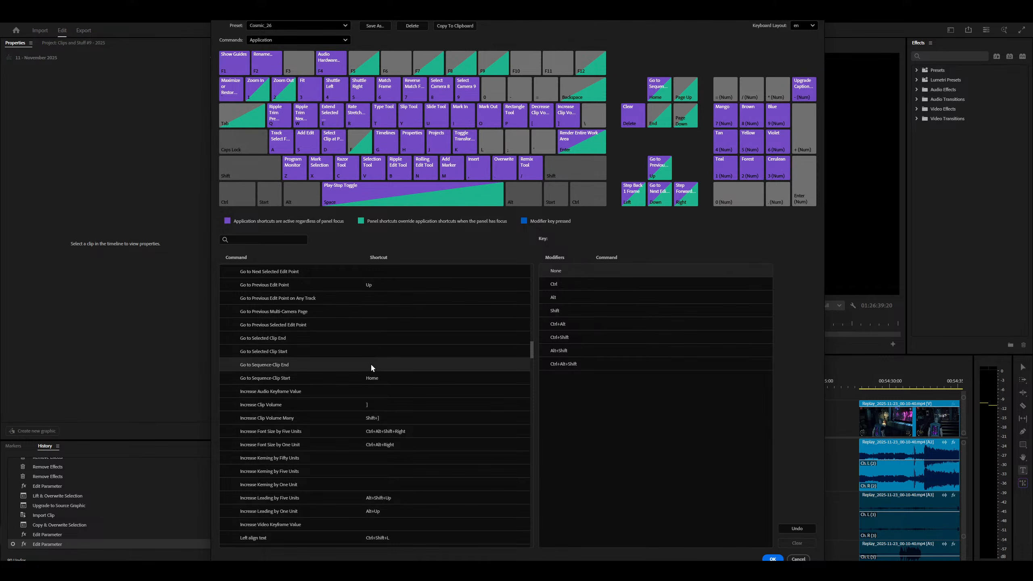
key("shift+End")
left_click(377, 378)
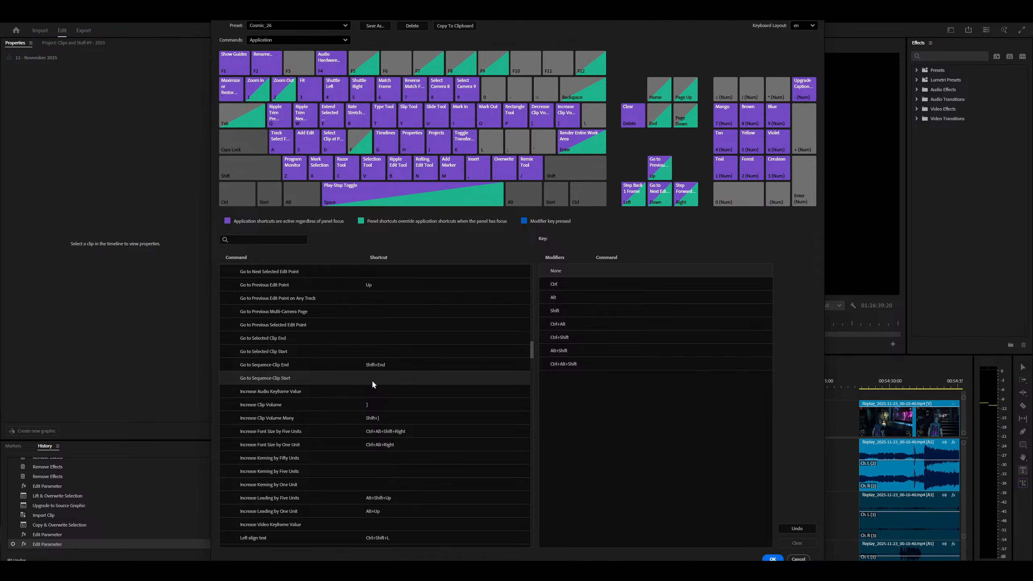
key("shift+Delete")
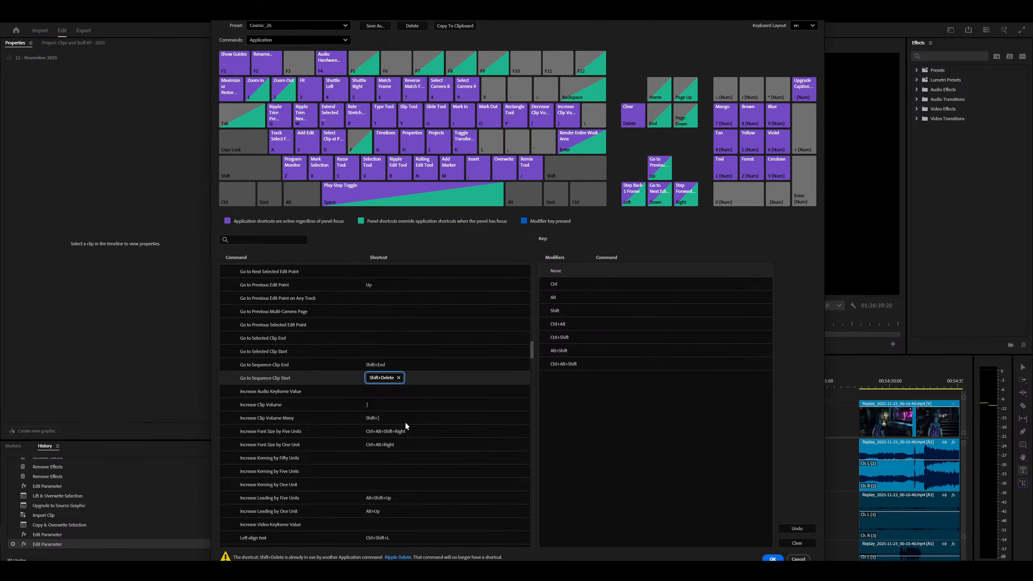
left_click(398, 378)
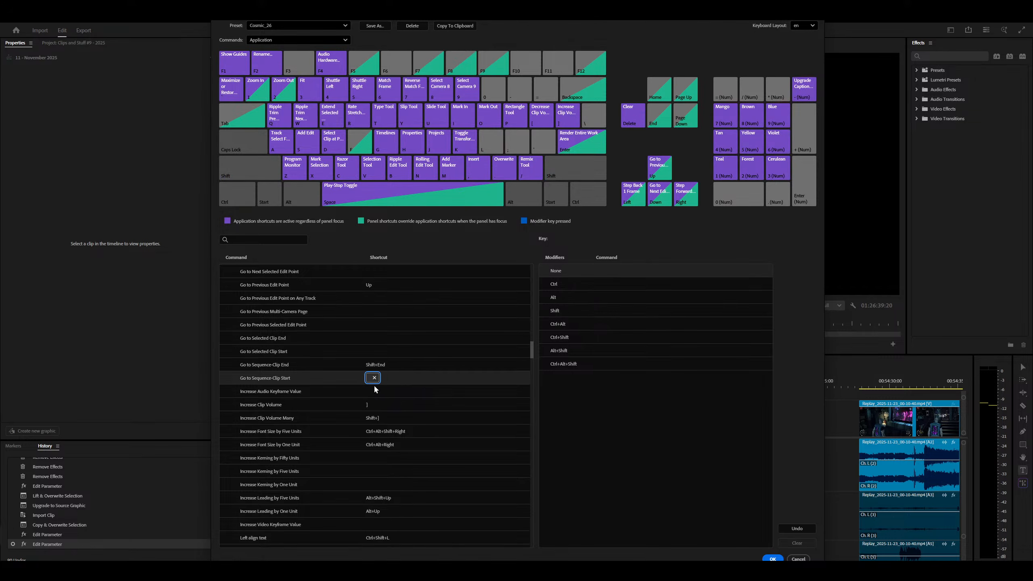
key("shift+Home")
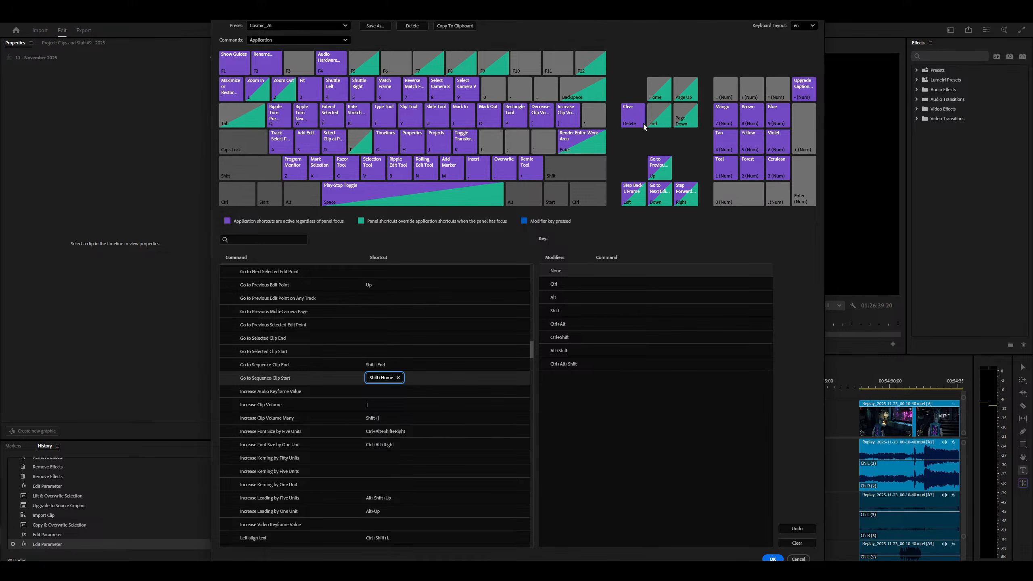
Search the commands for "ripple" and assign Shift+Delete to Ripple Delete in the application's Edit group.
mouse_move(658, 124)
scroll(401, 362, "down", 1)
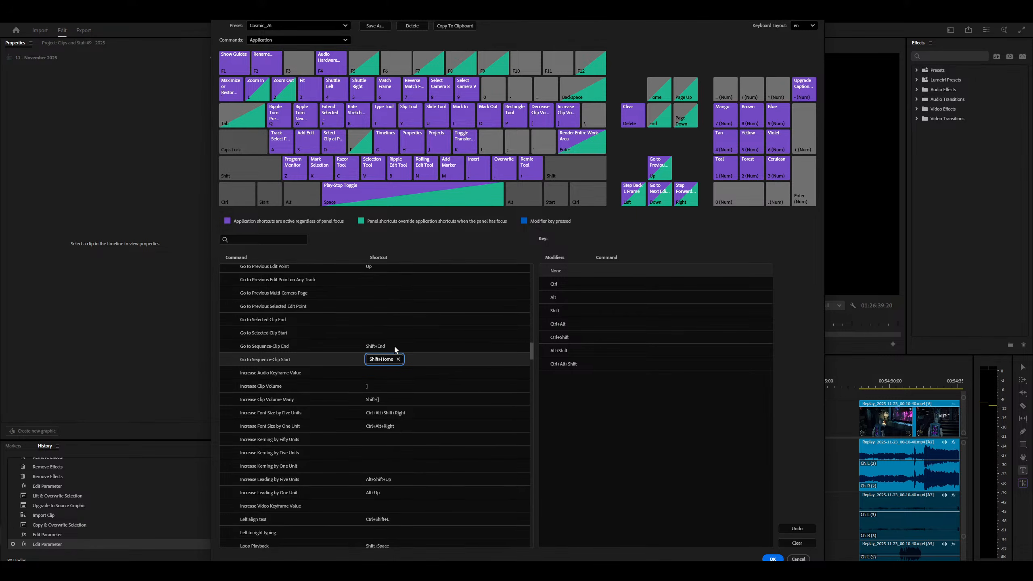
left_click(251, 235)
type("ri")
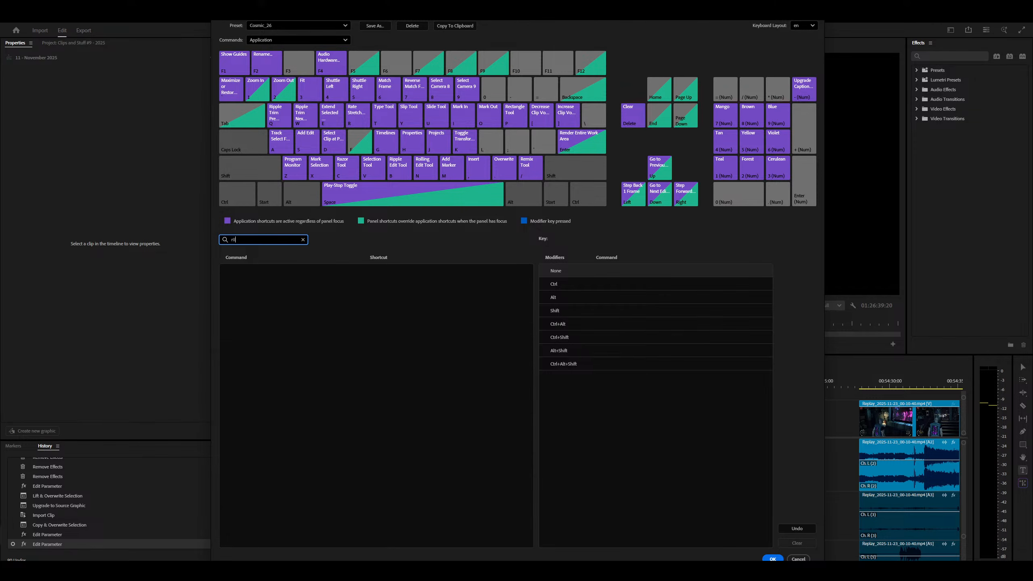
type("pple")
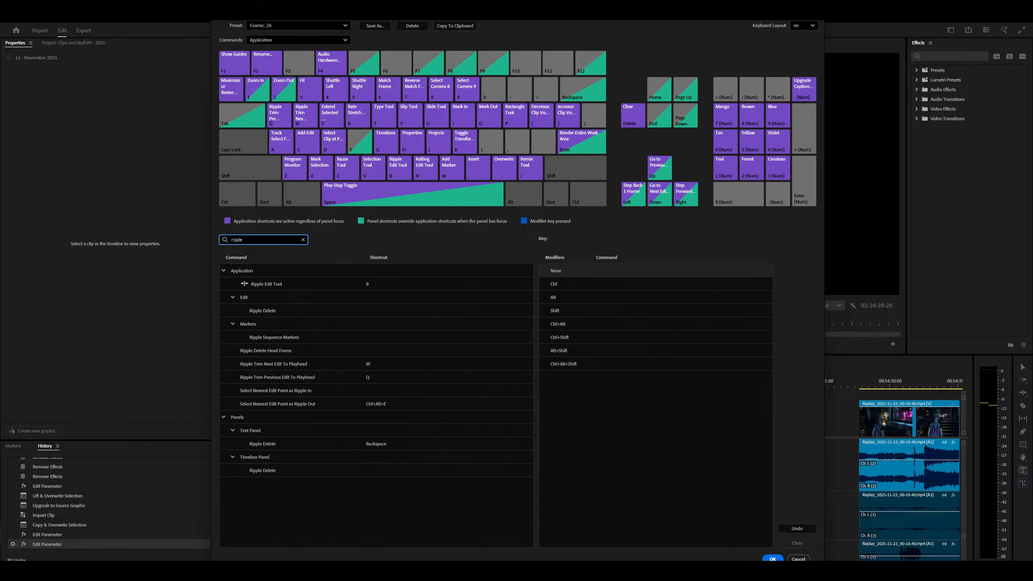
left_click(373, 311)
key("shift+Delete")
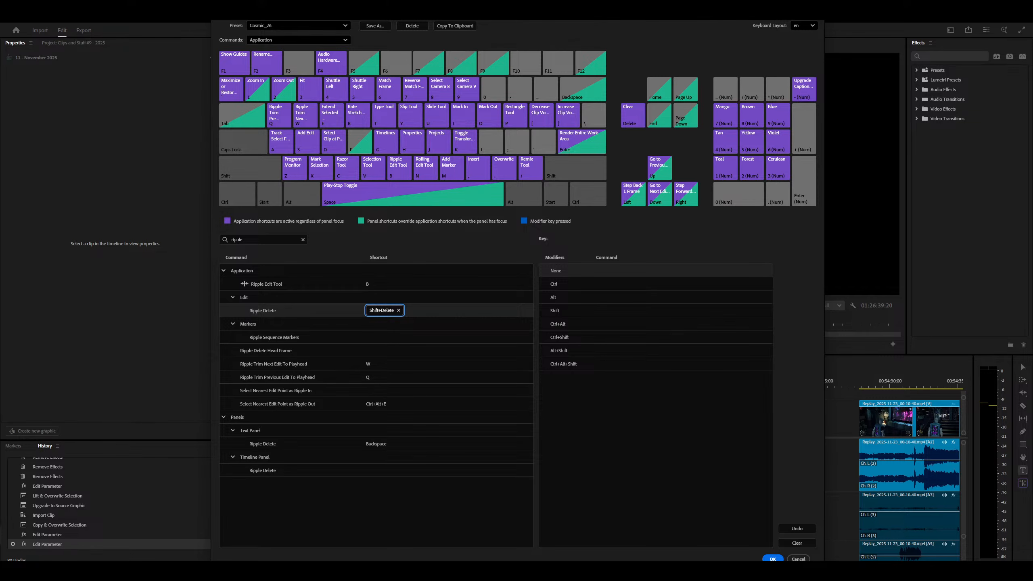
Assign Shift+Delete to the Timeline Panel's Ripple Delete and jump to the application command sharing that shortcut.
left_click(373, 470)
key("shift+Delete")
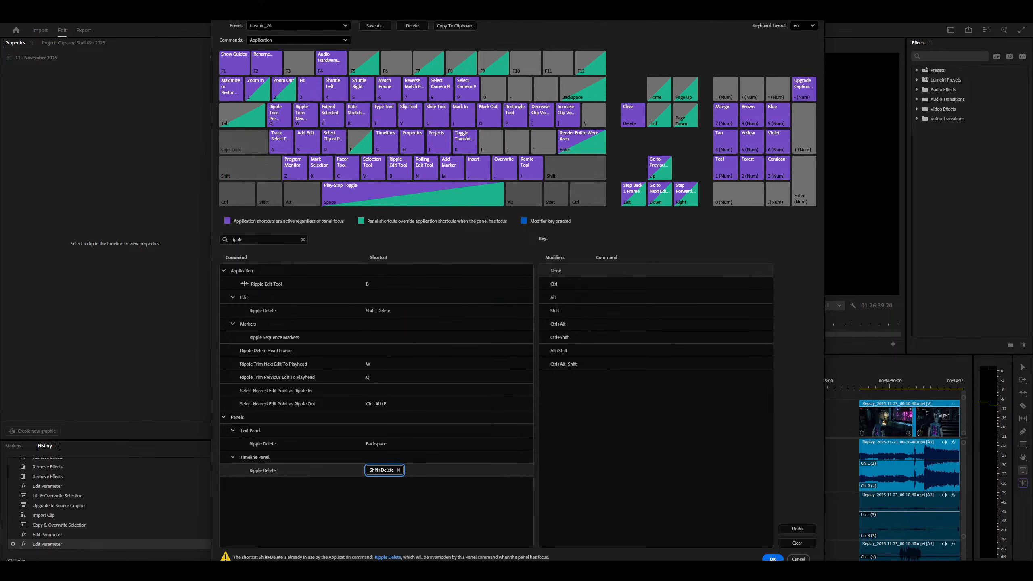
left_click(388, 557)
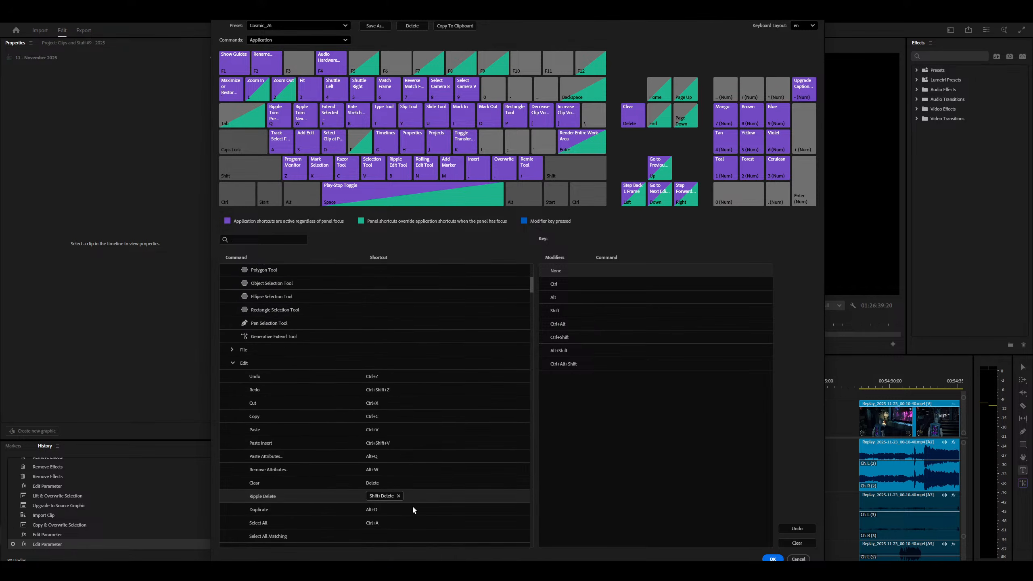
Look through the application commands from the Edit group to the Toggle commands and back to the keyframe selection commands.
scroll(421, 407, "down", 20)
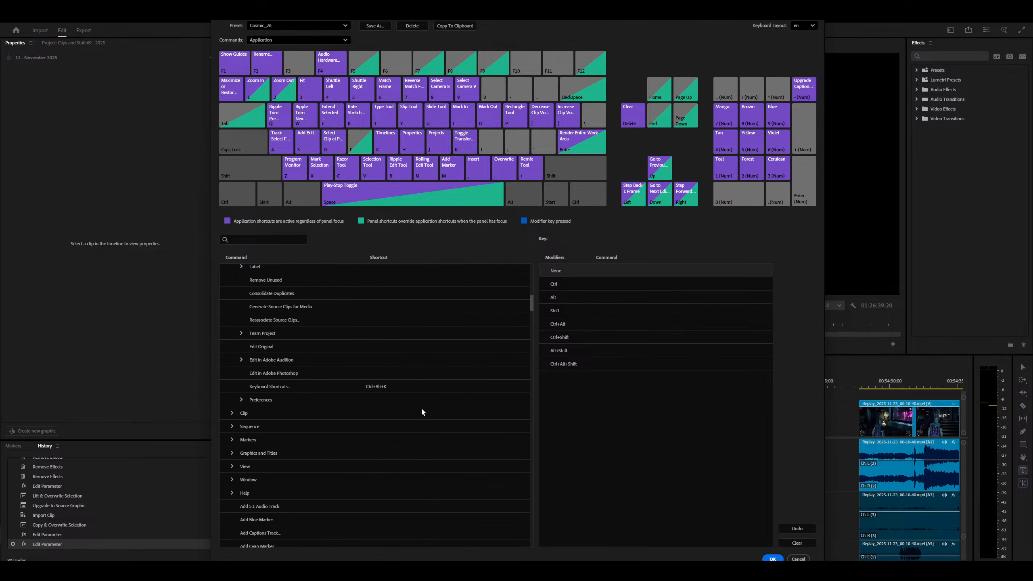
scroll(420, 412, "down", 15)
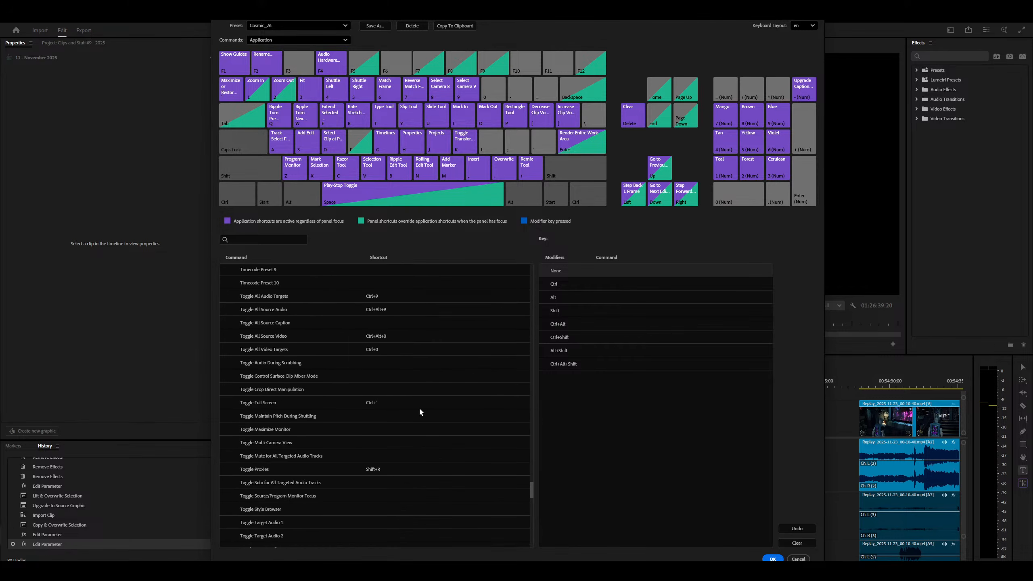
scroll(418, 406, "up", 12)
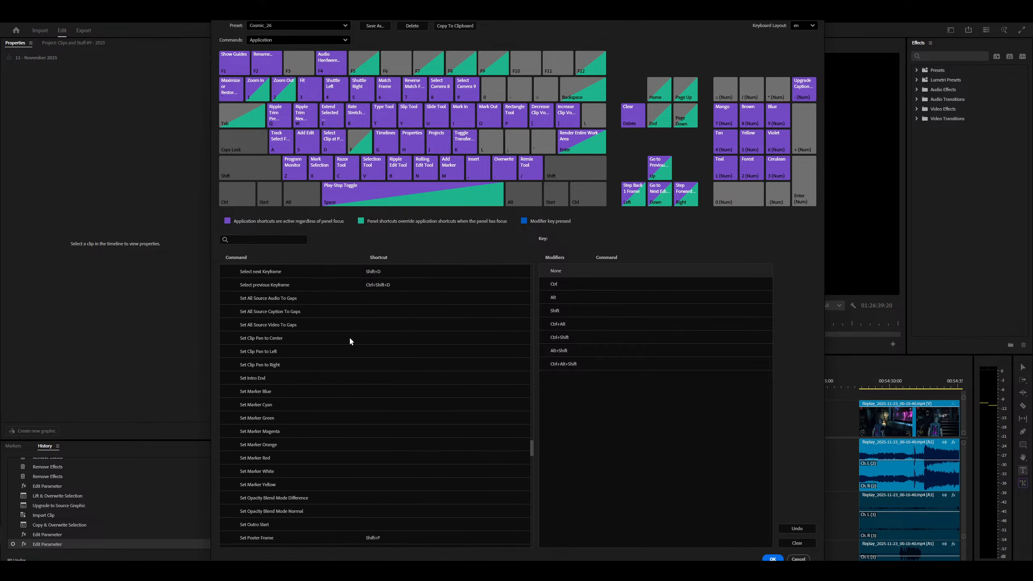
scroll(335, 361, "up", 2)
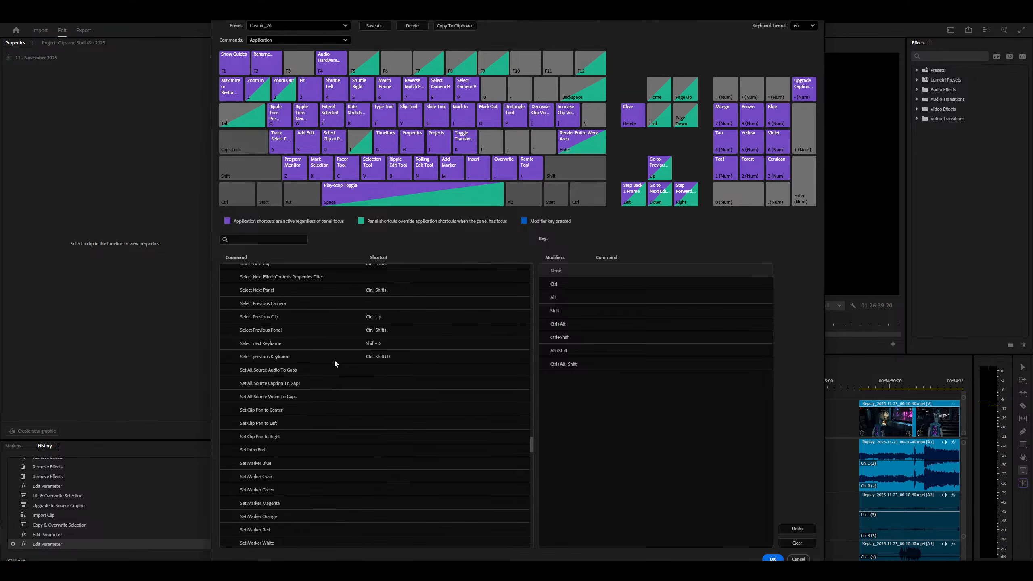
scroll(334, 359, "down", 1)
Switch to YouTube Music and move Mercy.1 directly below FALLOUT [antagonizer] in the queue.
key("alt+Tab")
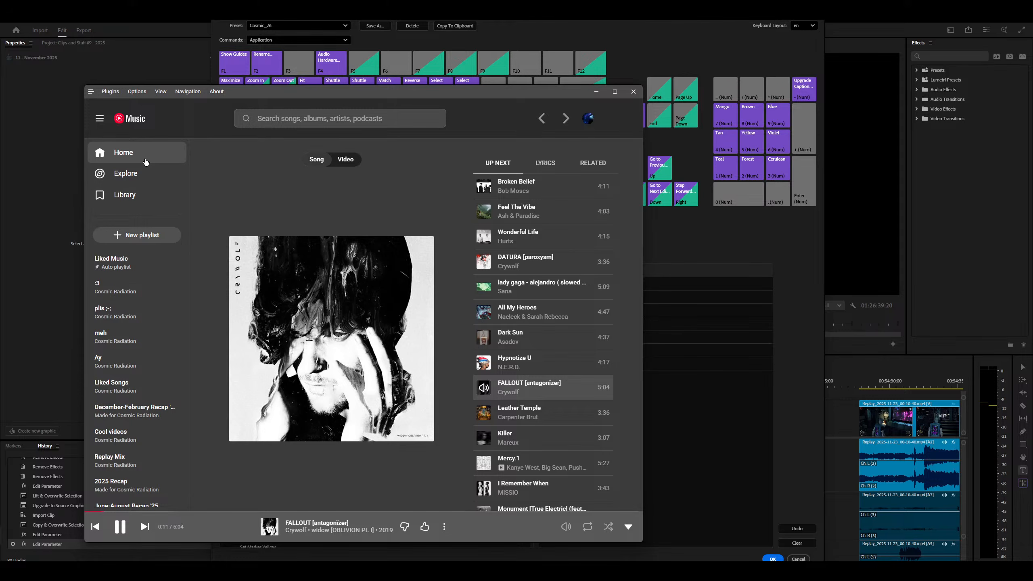
left_click_drag(146, 161, 466, 174)
left_click_drag(518, 466, 534, 409)
Find La Isla Bonita further down the queue and set it to play next.
scroll(537, 395, "down", 3)
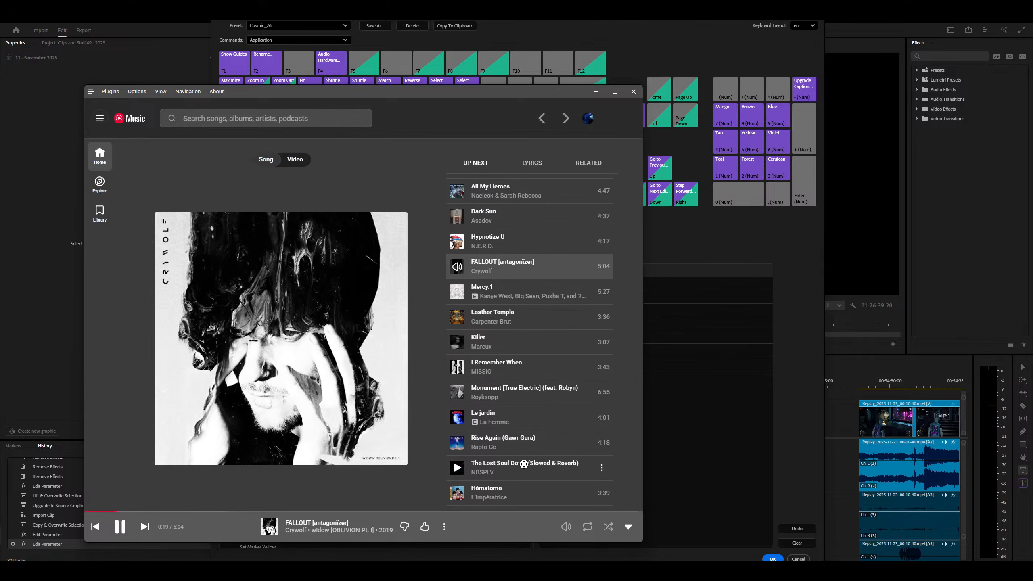
scroll(541, 417, "down", 6)
scroll(541, 418, "down", 2)
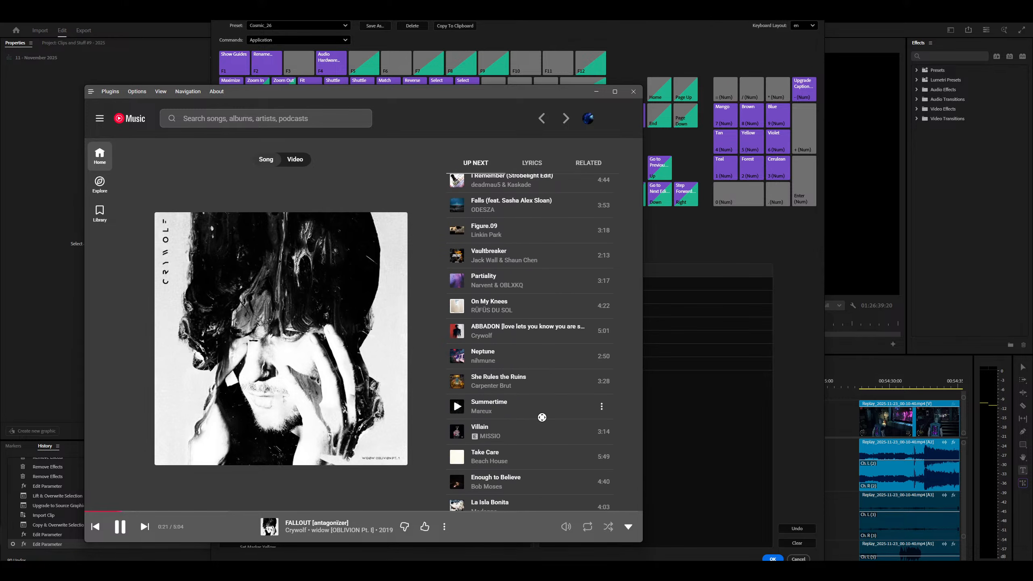
scroll(542, 418, "down", 3)
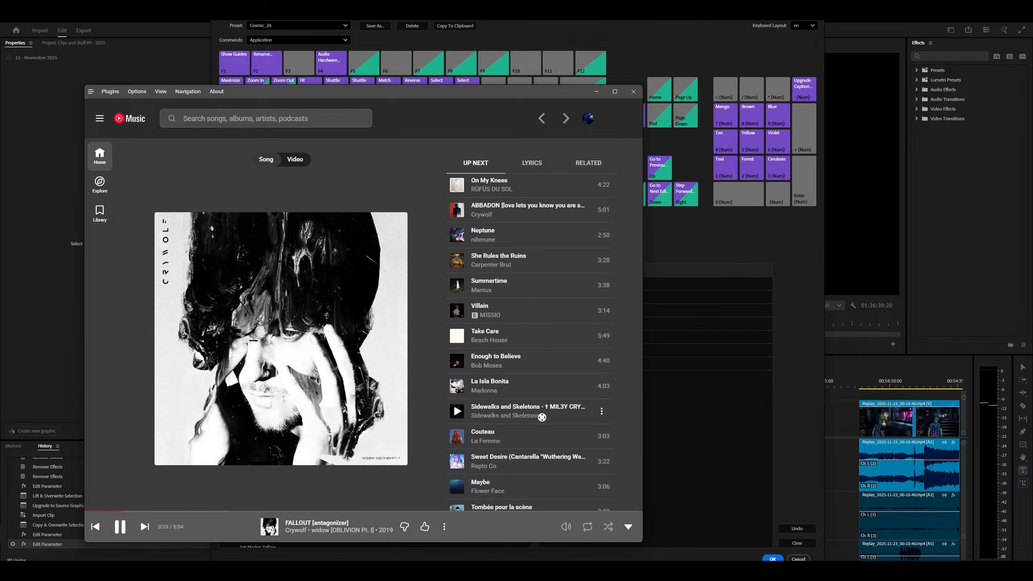
scroll(541, 418, "down", 3)
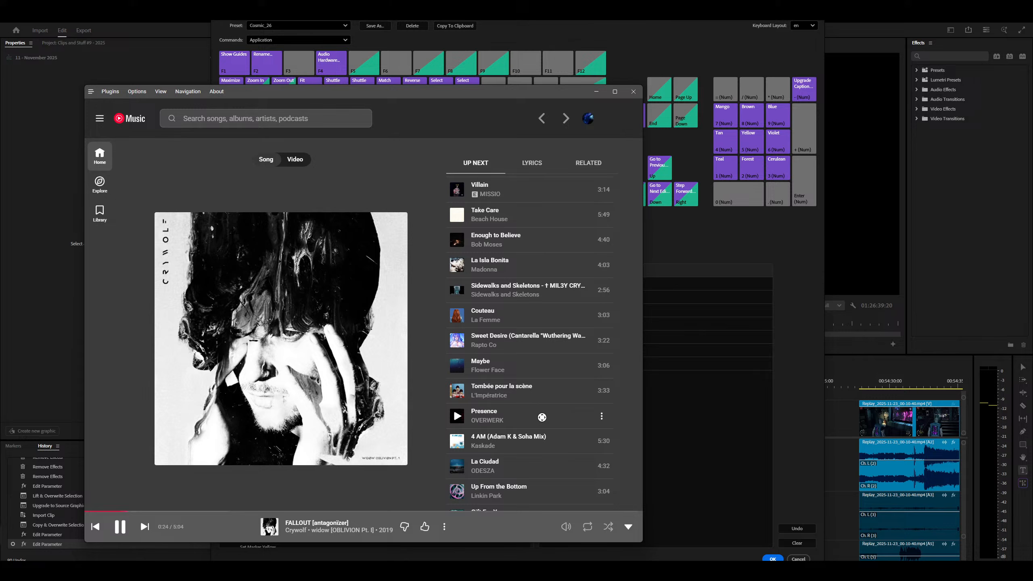
right_click(513, 268)
left_click(537, 311)
Set another song from further down the queue to play next.
scroll(526, 389, "down", 2)
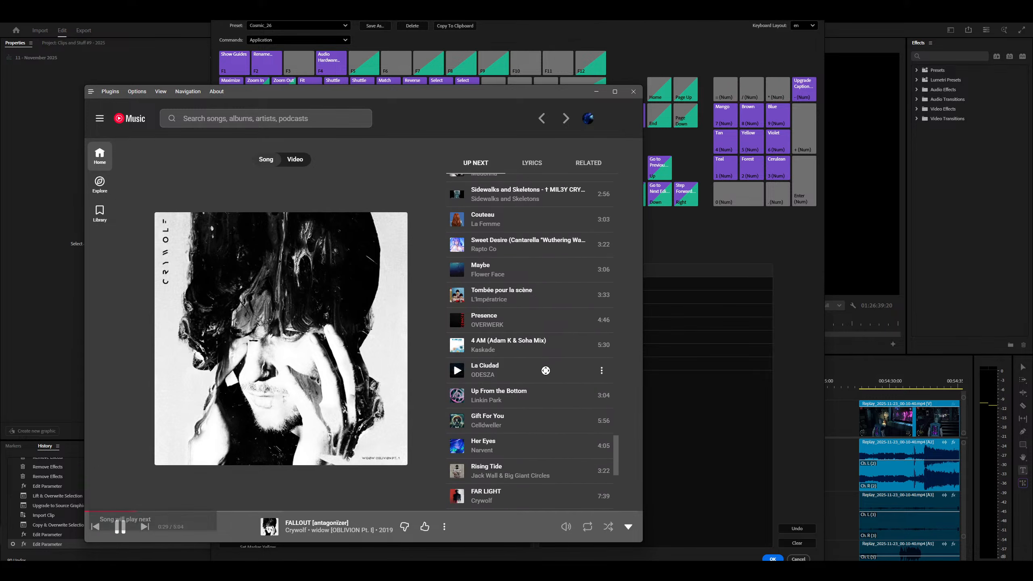
scroll(554, 334, "down", 3)
right_click(556, 253)
left_click(525, 268)
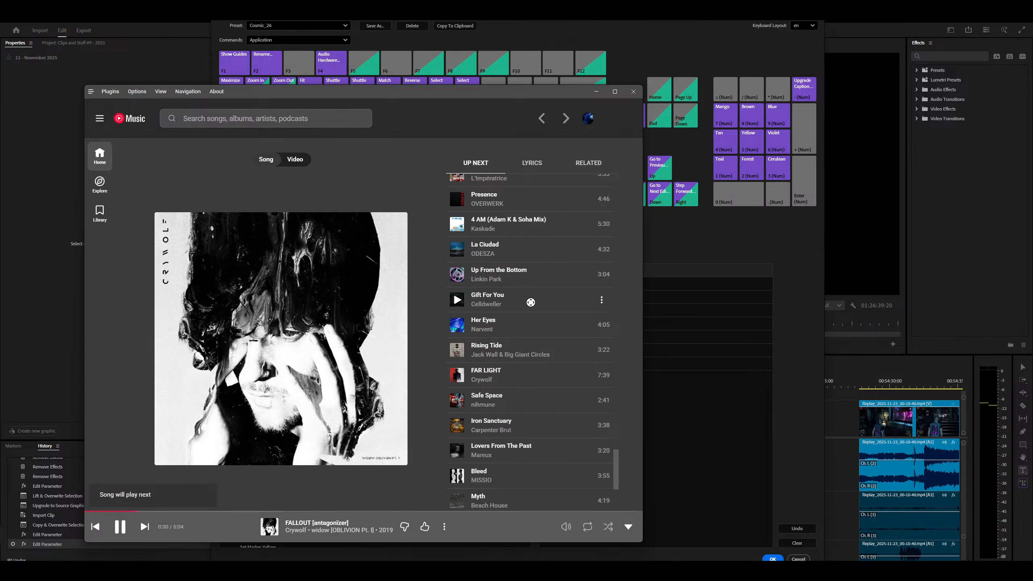
Set For Evigt (feat. Johan Olsen) from the end of the queue to play next and return to Premiere Pro.
scroll(529, 304, "down", 3)
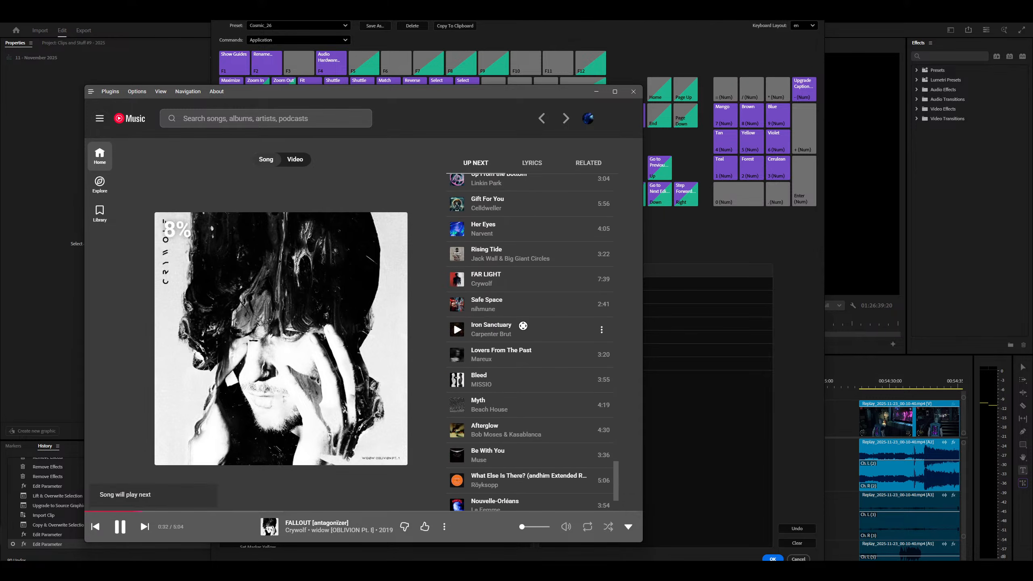
scroll(523, 326, "down", 2)
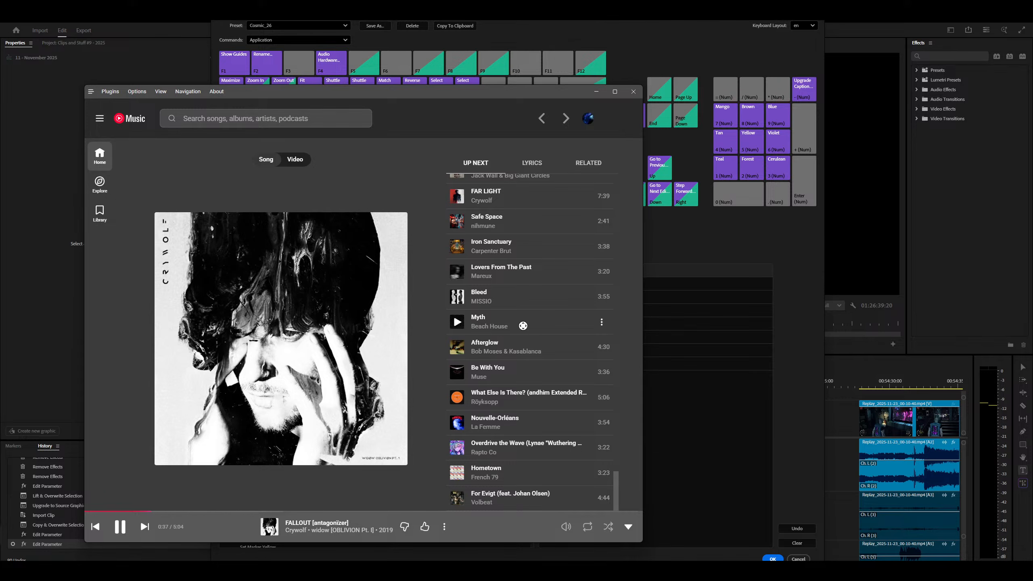
right_click(533, 499)
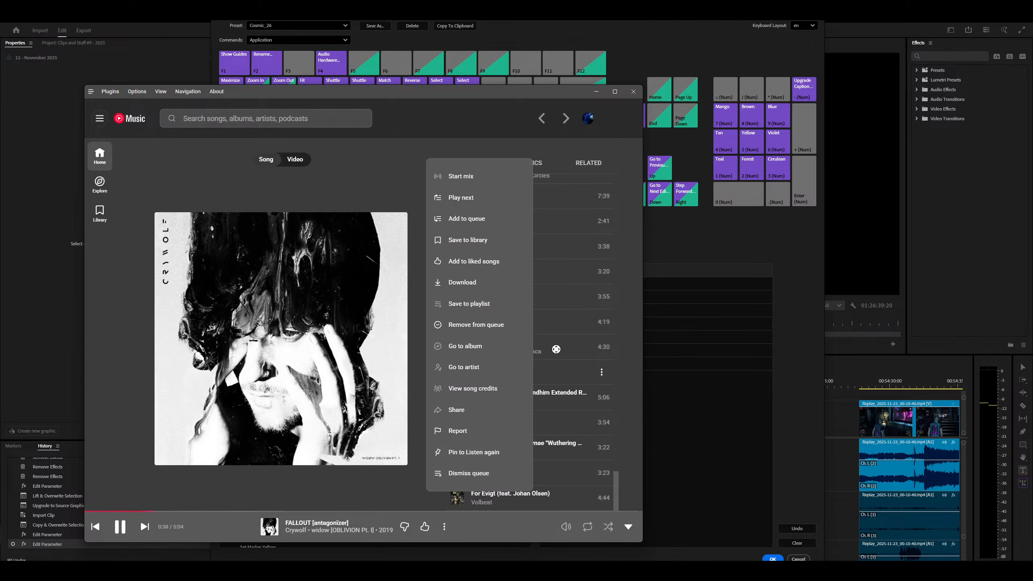
left_click(486, 204)
left_click(596, 91)
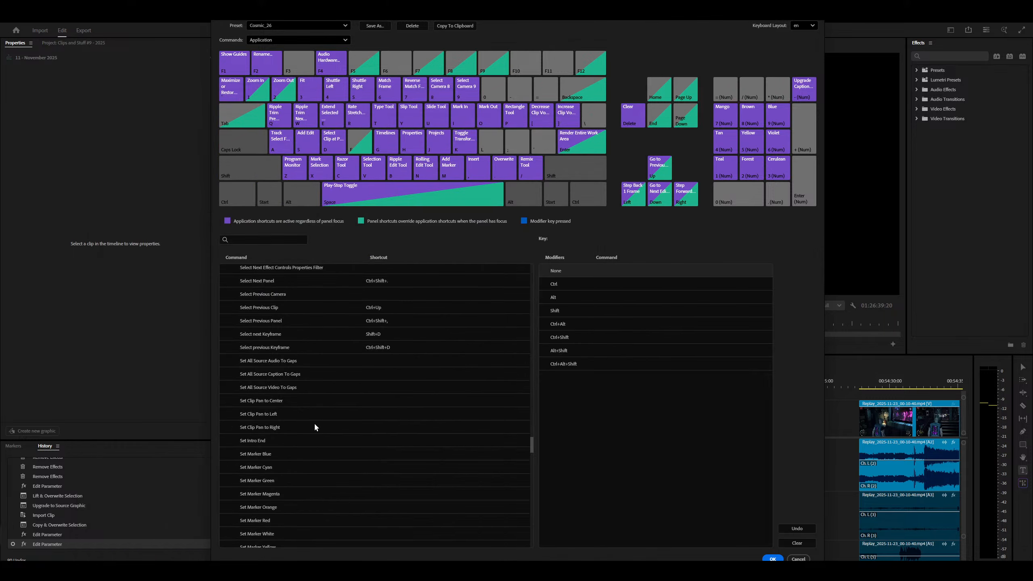
Examine the Set Marker color commands and the keyboard layout's number-pad assignments under the Ctrl, Shift and Alt modifiers.
scroll(314, 426, "down", 3)
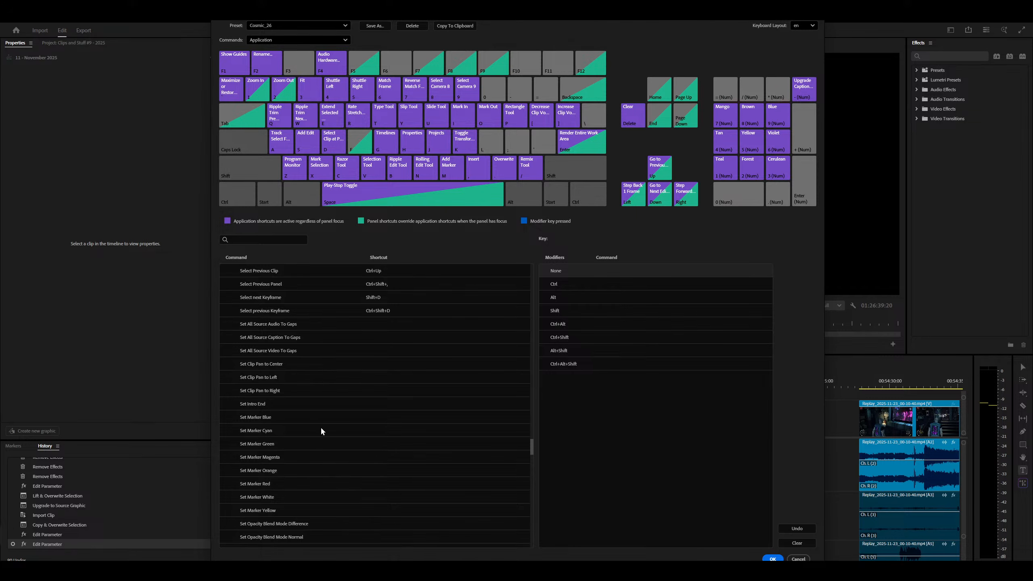
scroll(336, 509, "up", 3)
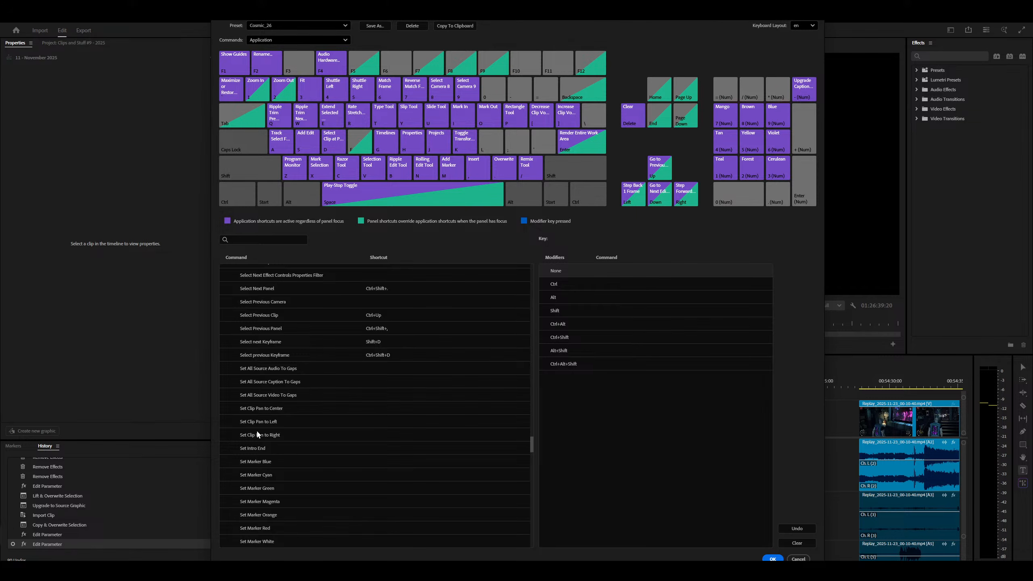
scroll(253, 442, "down", 5)
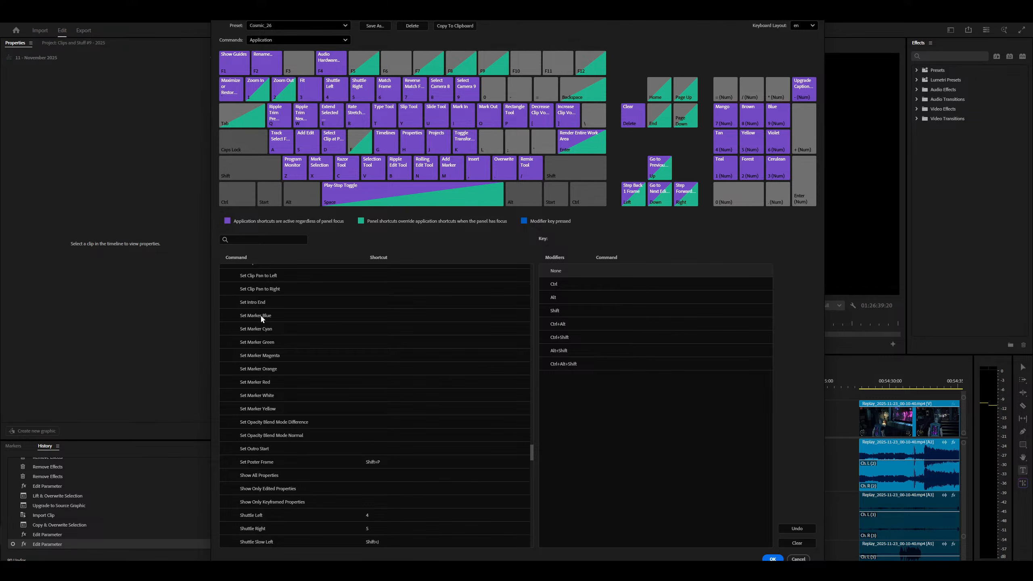
left_click(239, 204)
left_click(264, 179)
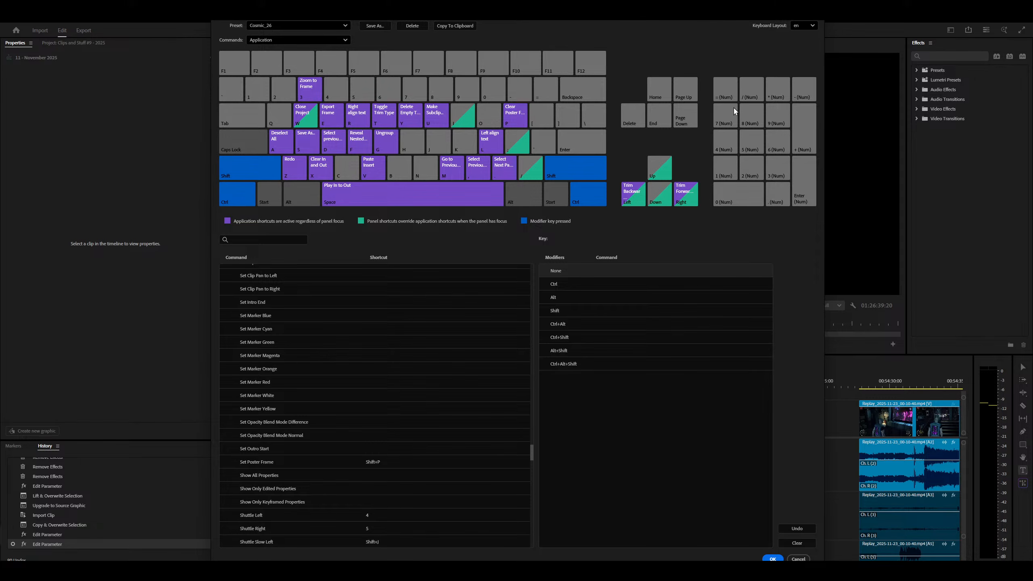
left_click(296, 187)
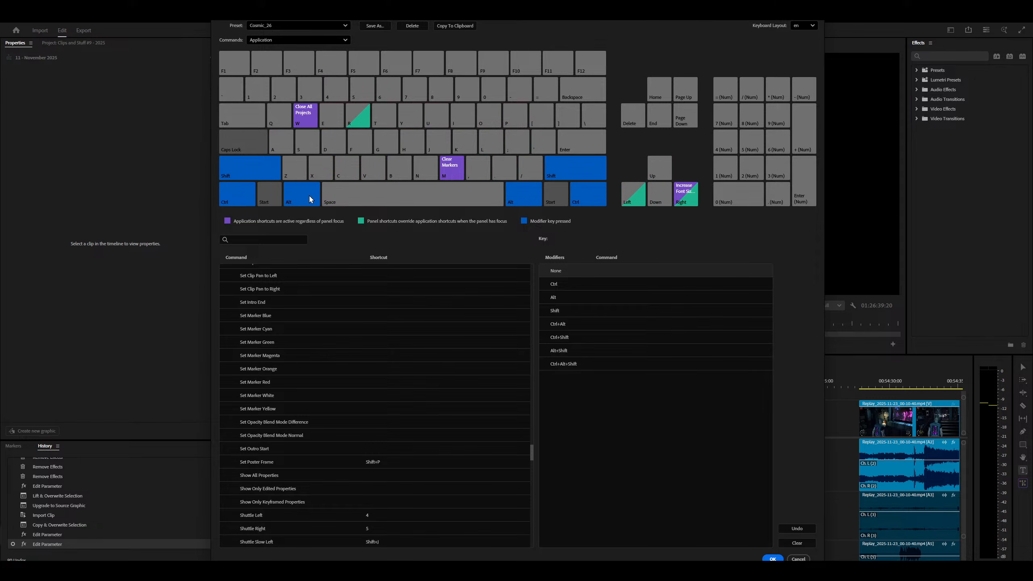
left_click(309, 196)
left_click(245, 175)
left_click(301, 193)
left_click(301, 194)
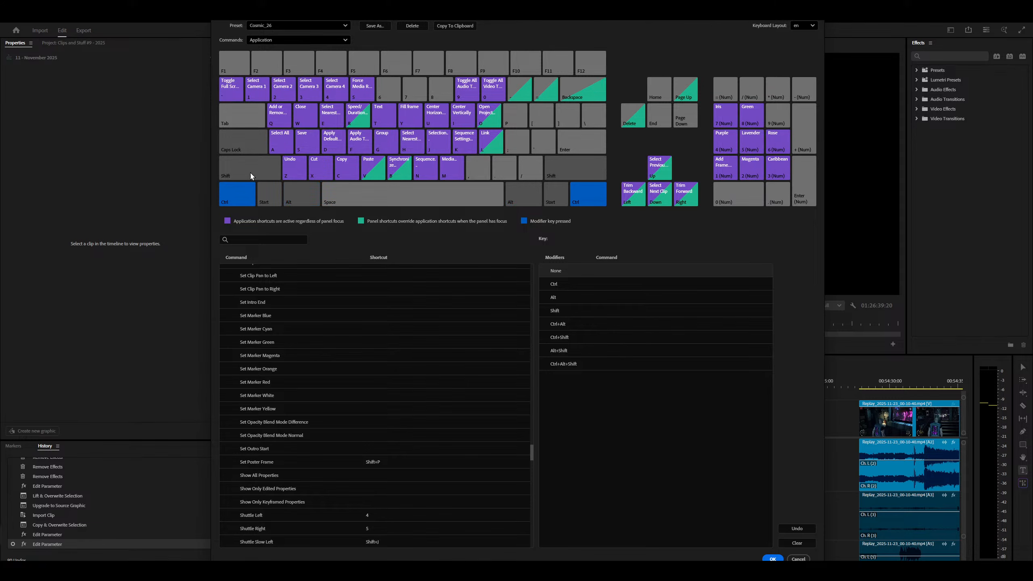
left_click(250, 173)
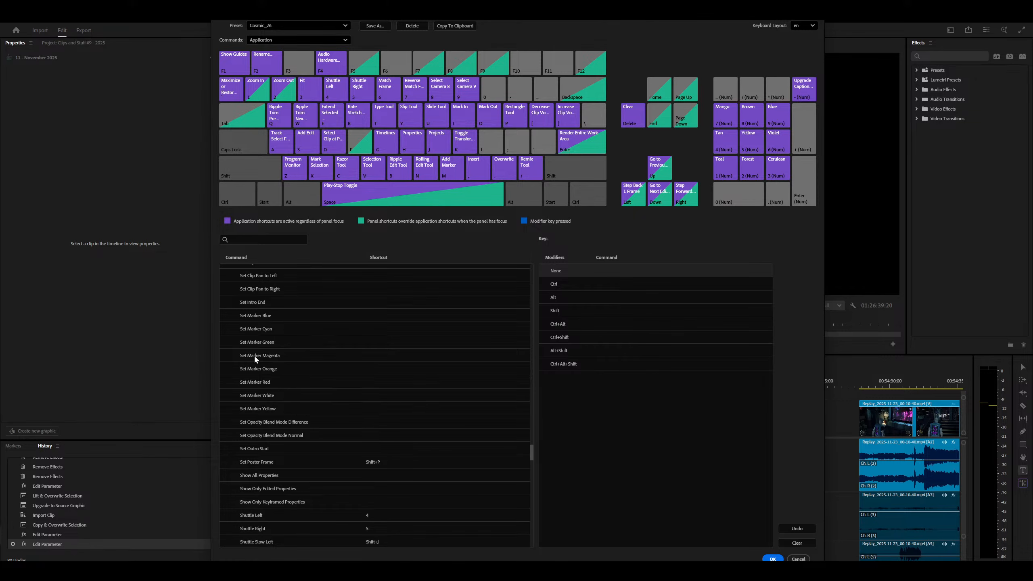
Assign Ctrl+Shift+1 (Num) to the Set Marker Red command.
left_click(256, 383)
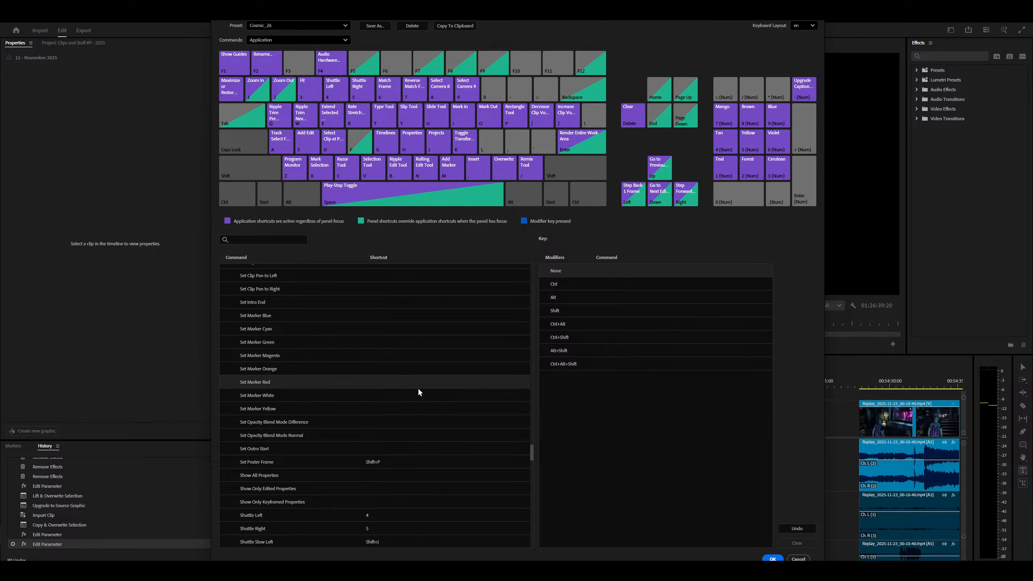
key("ctrl")
key("shift")
key("ctrl+shift+KP_1")
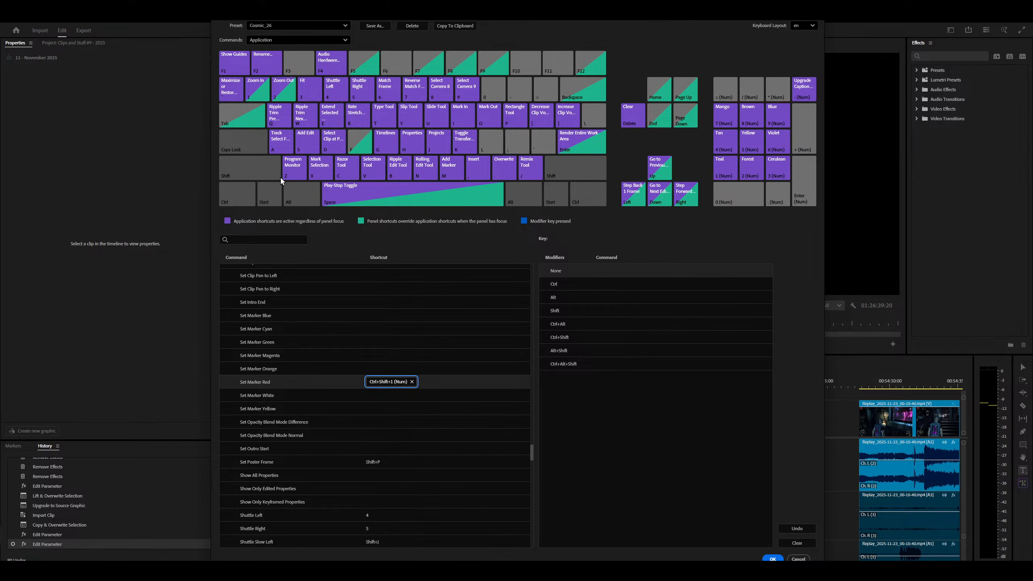
Check the keys used with Ctrl and Shift, and replace the Set Marker Red shortcut with Ctrl+Shift+6 (Num).
left_click(252, 191)
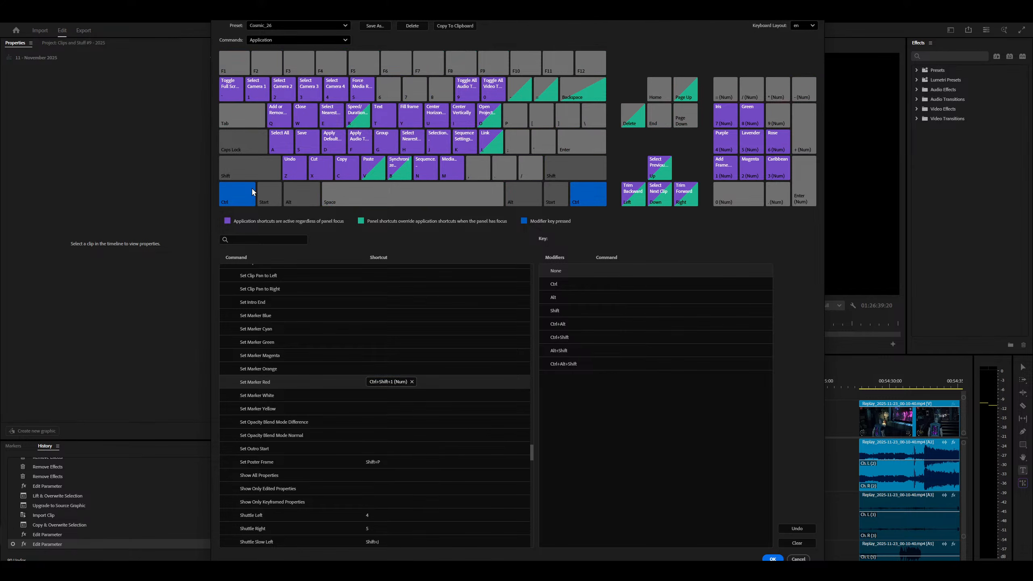
left_click(253, 192)
left_click(253, 171)
left_click(252, 171)
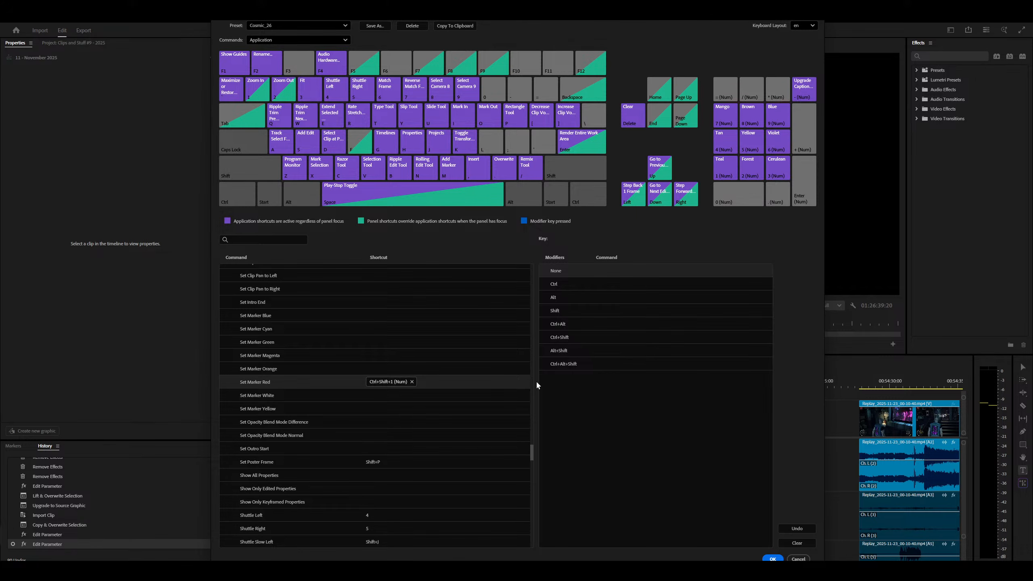
left_click(412, 381)
key("ctrl+shift+KP_6")
key("ctrl")
Assign Ctrl+Shift+5 (Num) to Set Marker Yellow and Ctrl+Shift+1 (Num) to Set Marker Blue, and save the shortcuts.
left_click(376, 409)
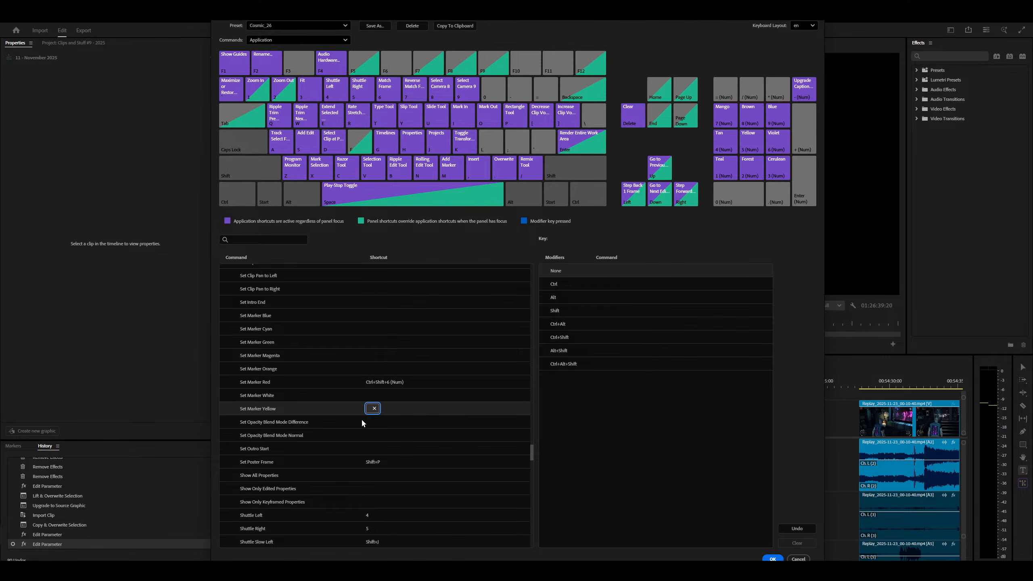
key("ctrl+shift+KP_5")
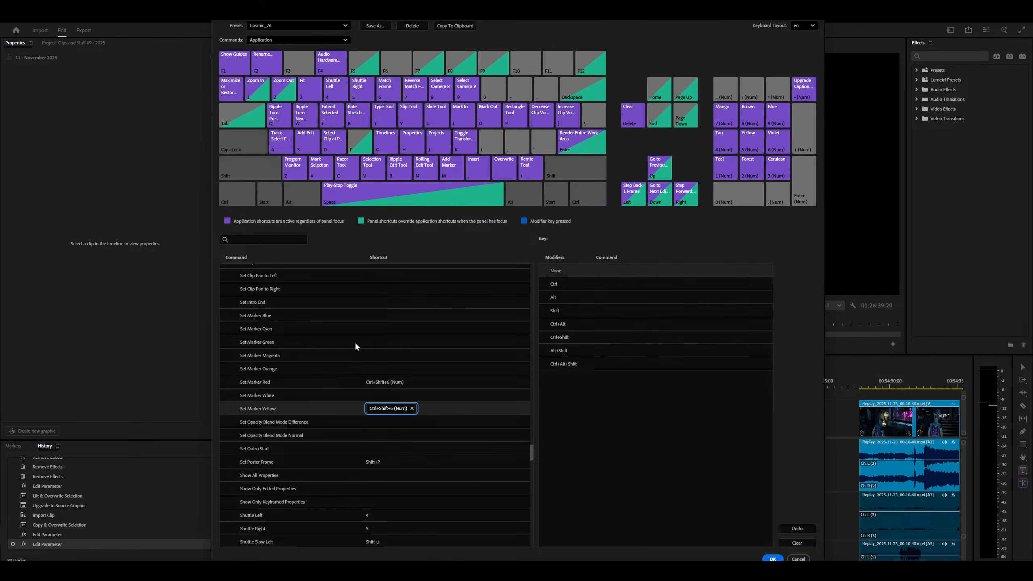
left_click(369, 351)
left_click(375, 343)
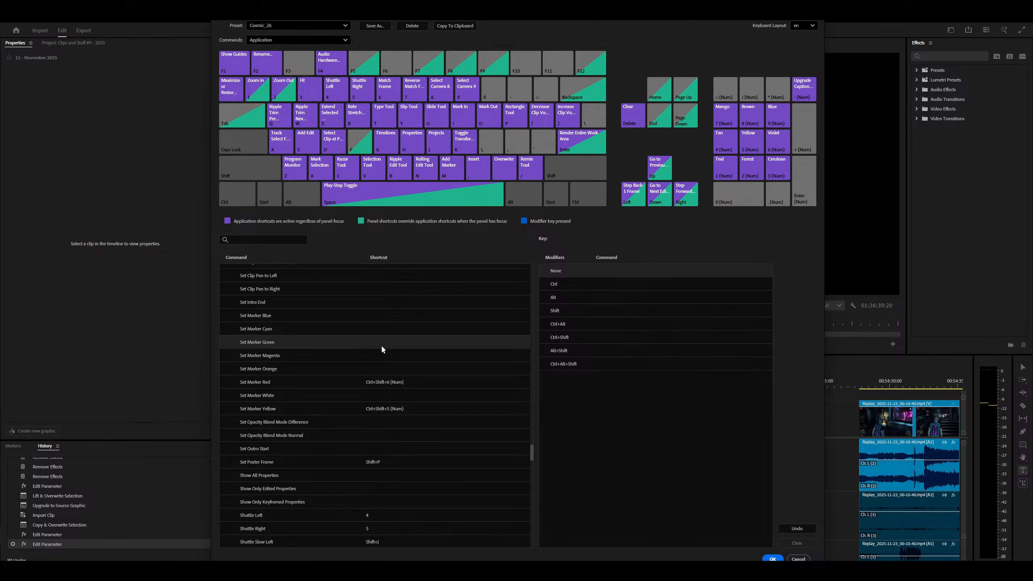
left_click(382, 316)
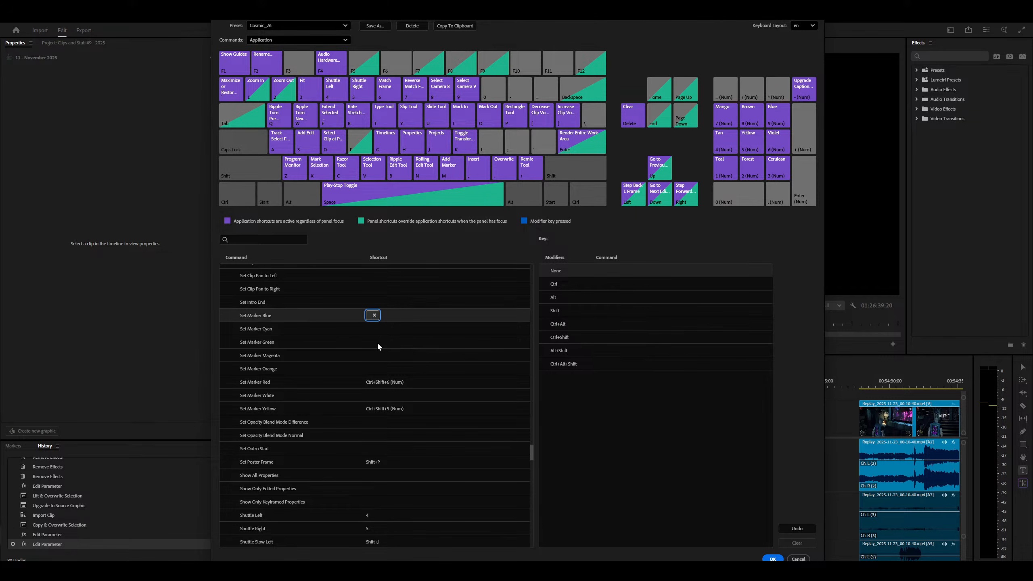
key("ctrl+shift+KP_1")
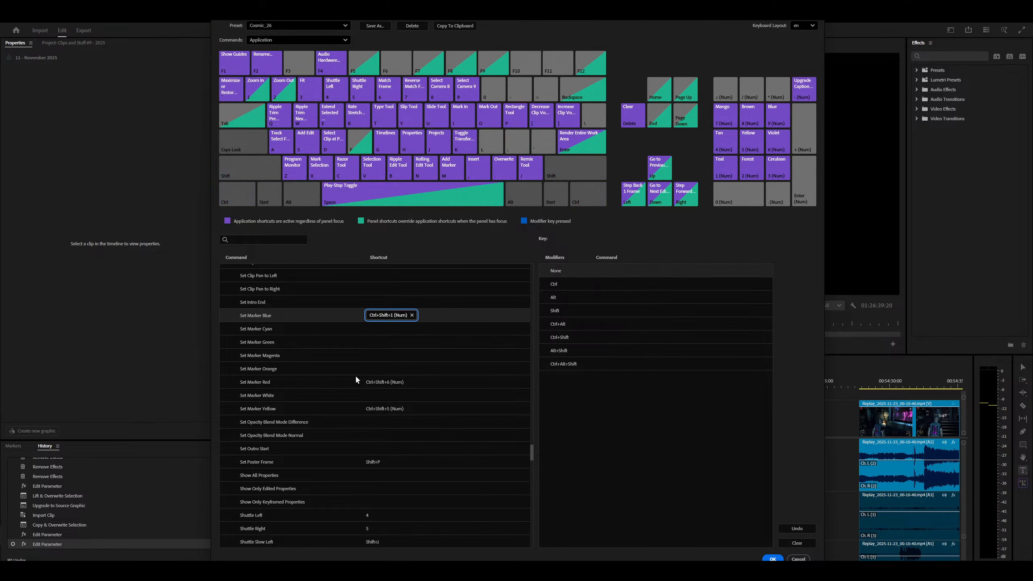
scroll(344, 405, "down", 1)
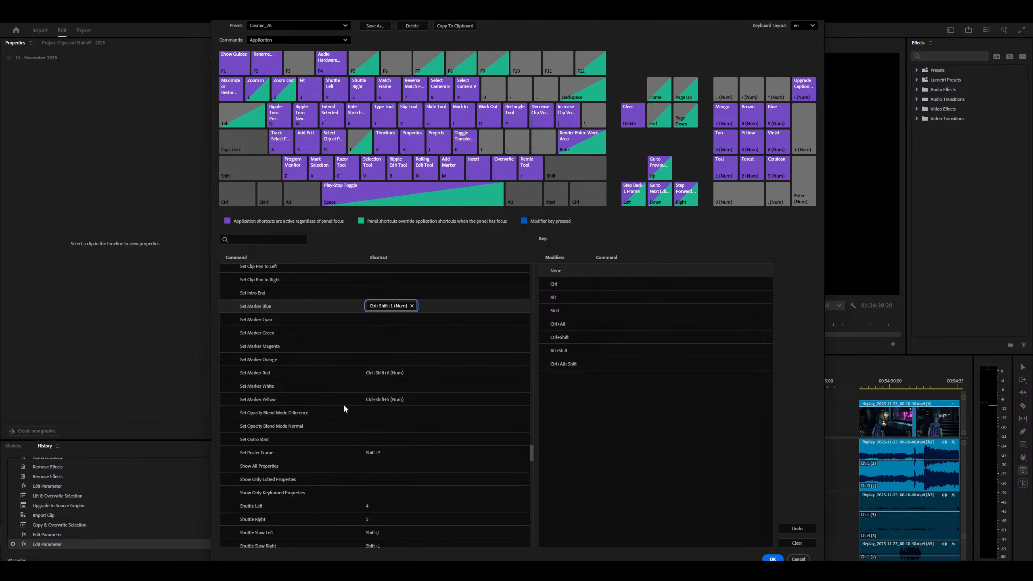
left_click(771, 558)
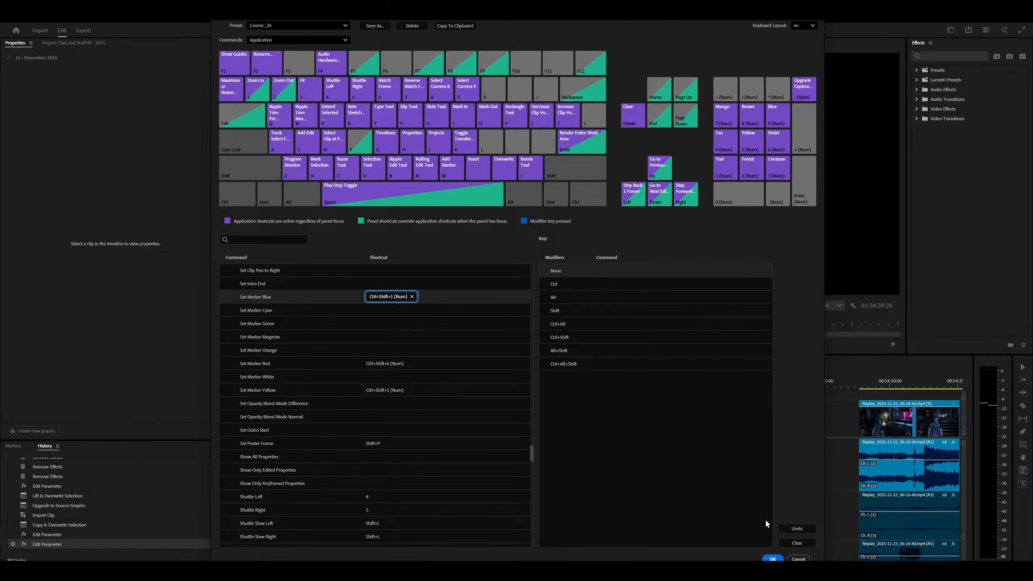
Change the label color of the first Graphic clip on Video 1 to Red and deselect it.
key("ctrl+KP_1")
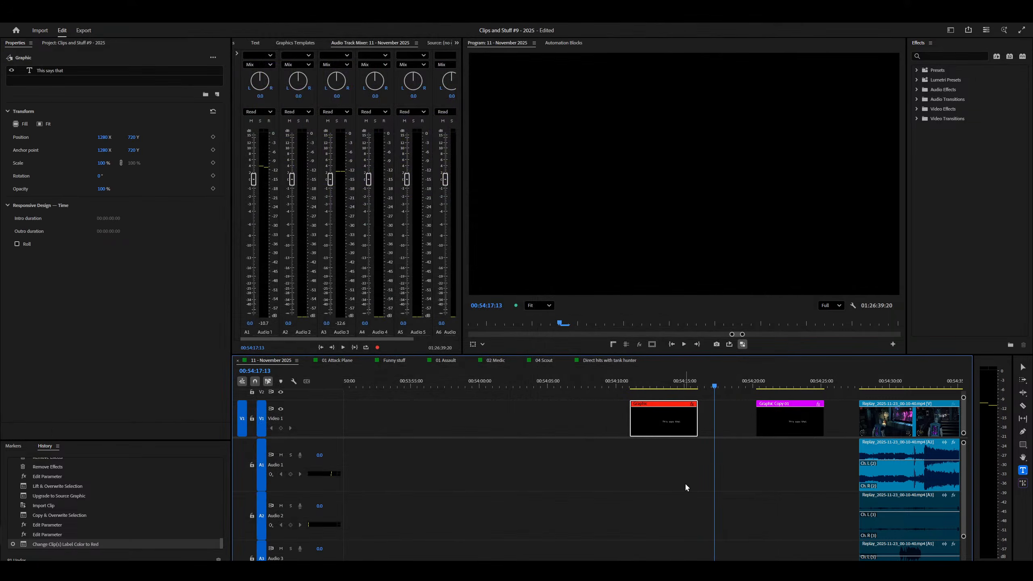
left_click(684, 483)
left_click(613, 452)
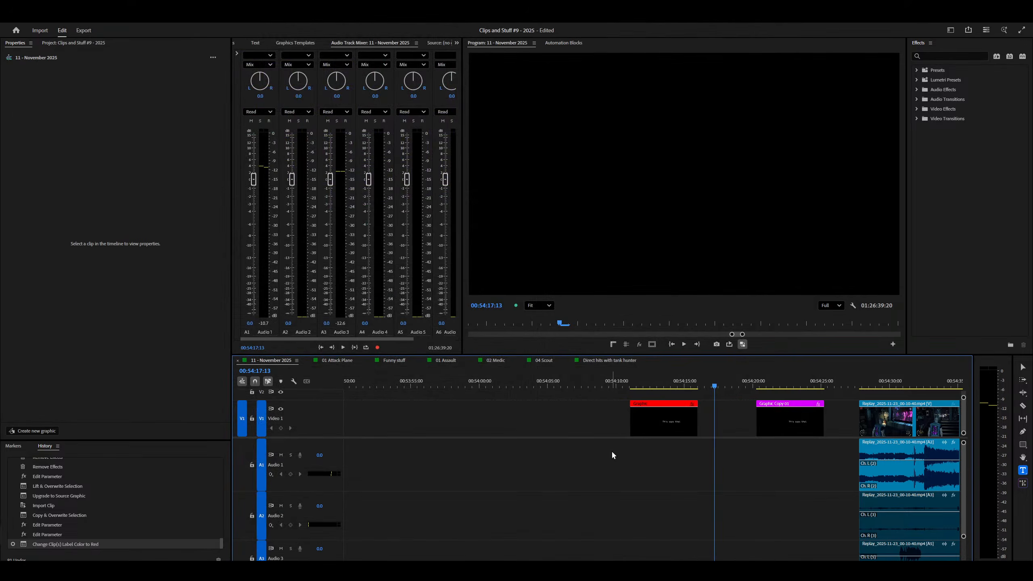
Examine the label color names and defaults in the Labels preferences, and close the preferences without changes.
key("ctrl+comma")
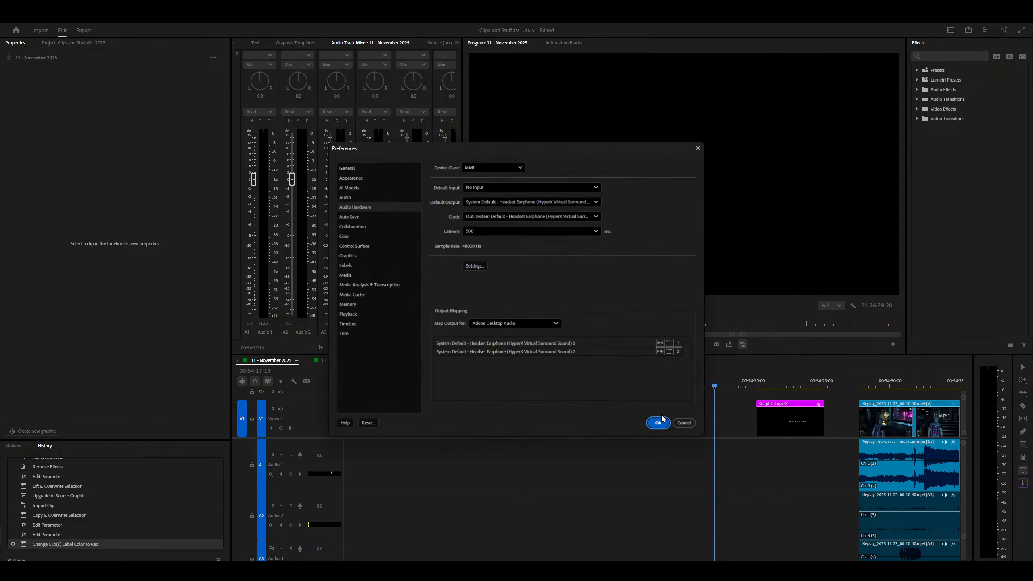
left_click(369, 323)
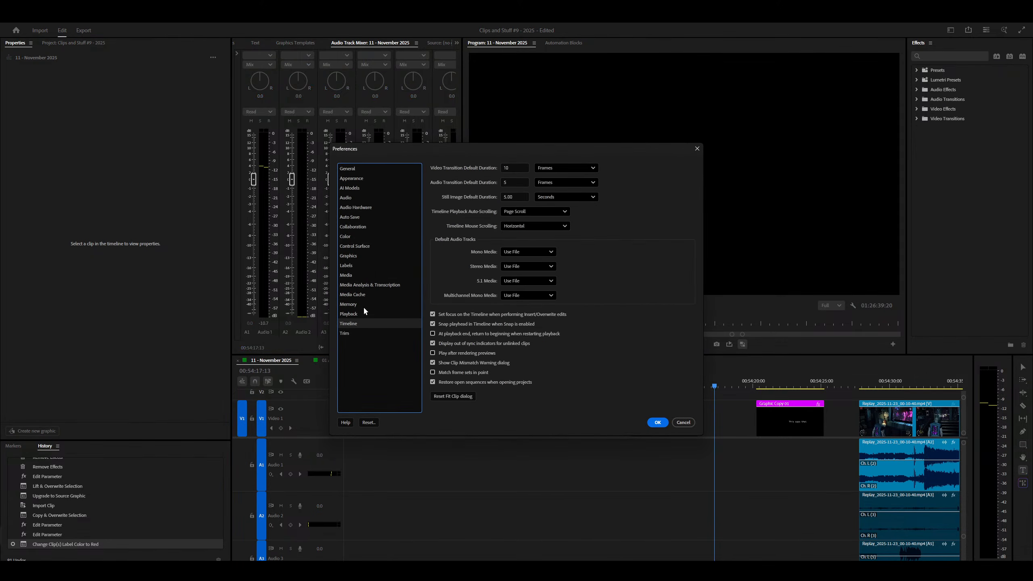
left_click(350, 265)
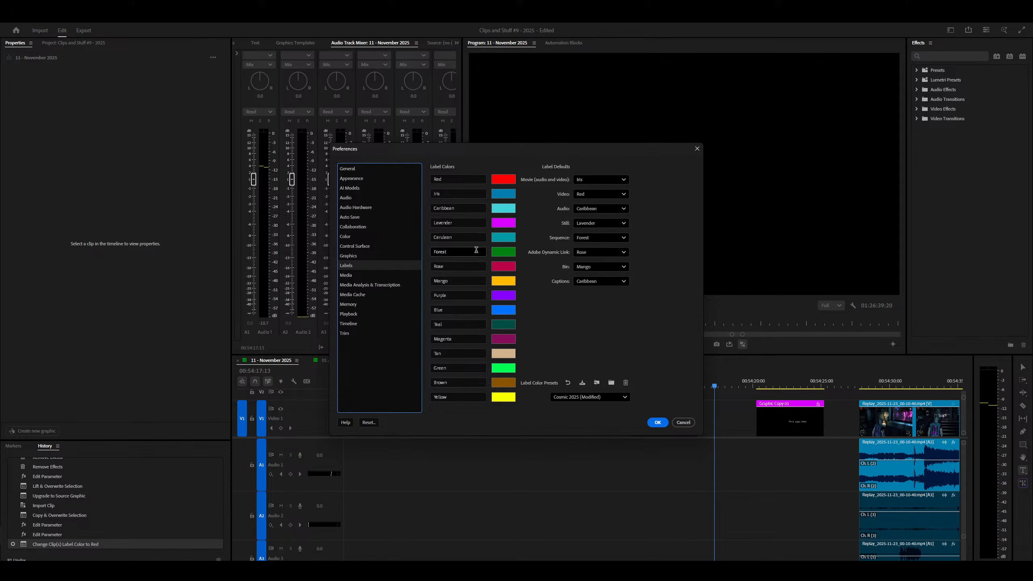
double_click(471, 178)
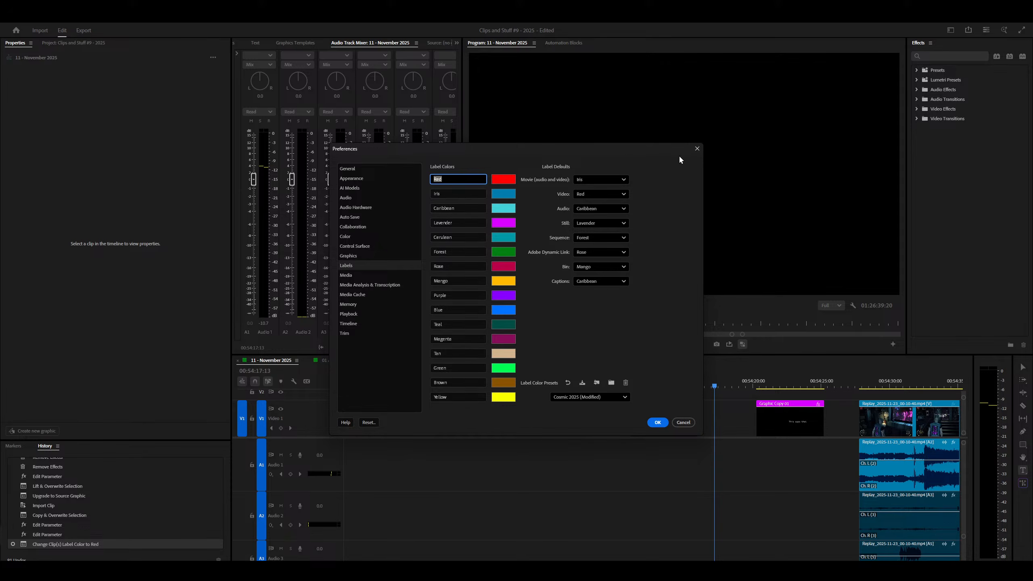
left_click(697, 148)
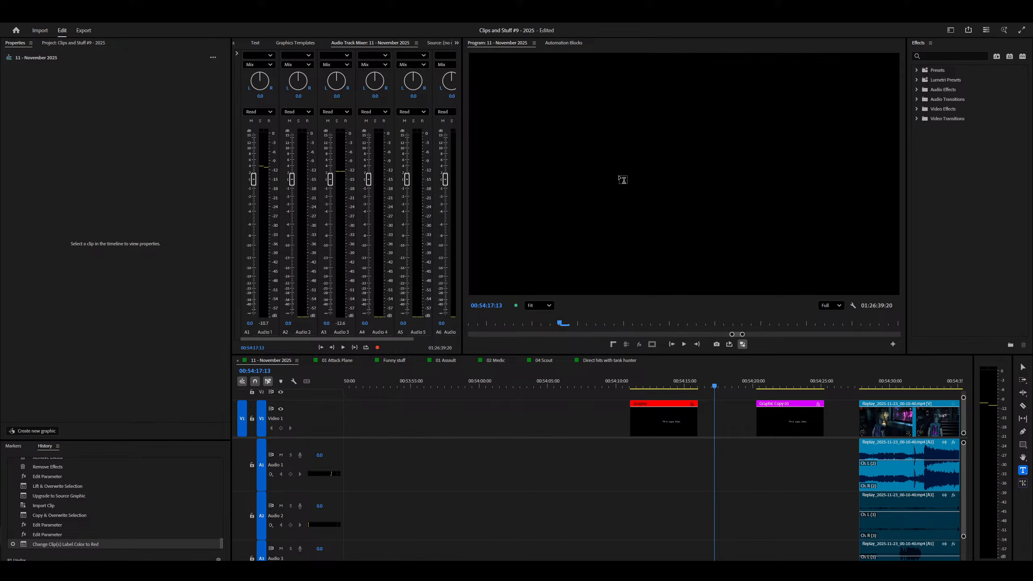
Try the Set Marker Red shortcut, and insert a copy of the magenta graphic at the playhead at 00:54:17:13.
key("m")
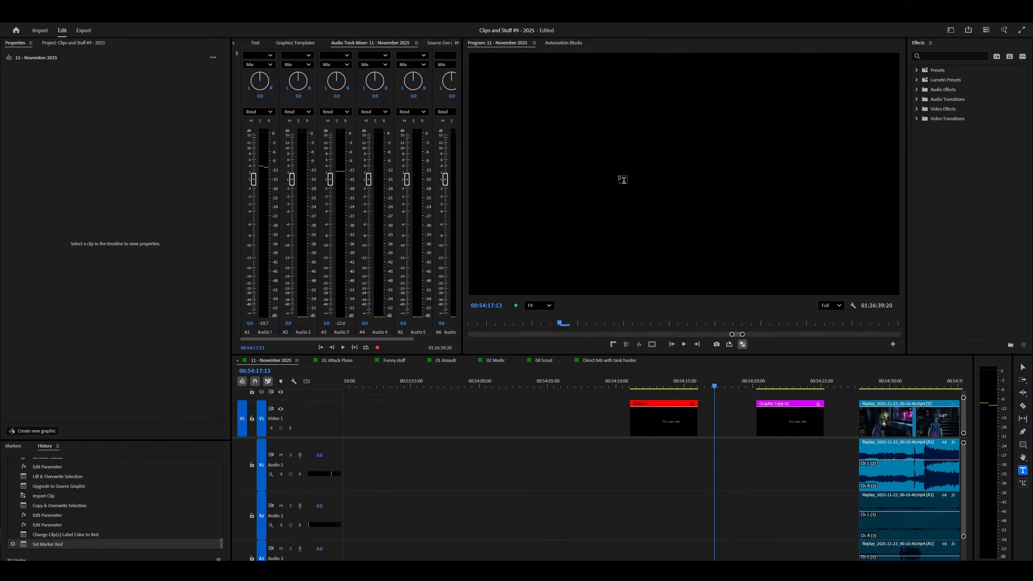
scroll(732, 458, "up", 4)
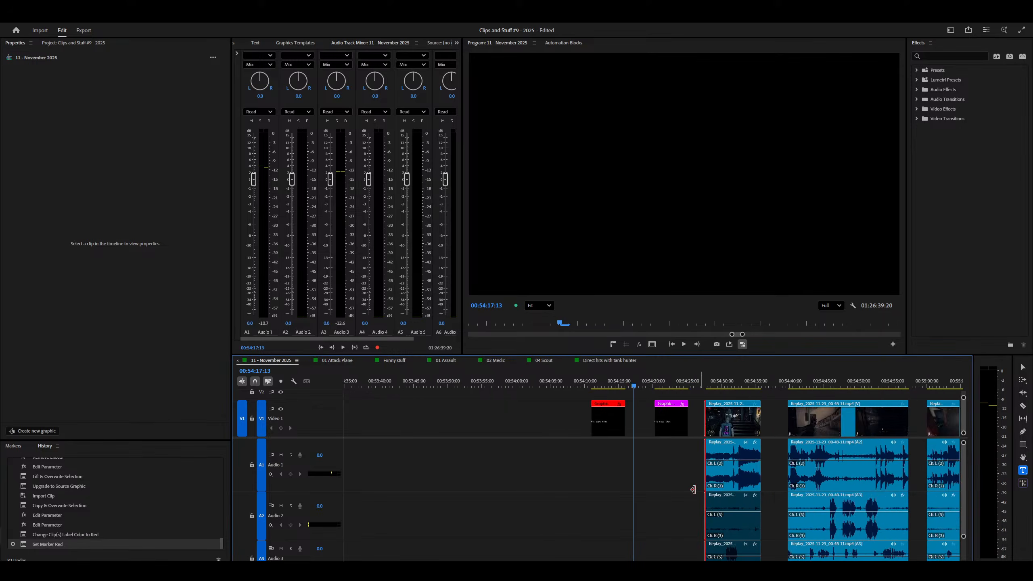
key("=")
key("-")
key("-")
key("ctrl+shift+v")
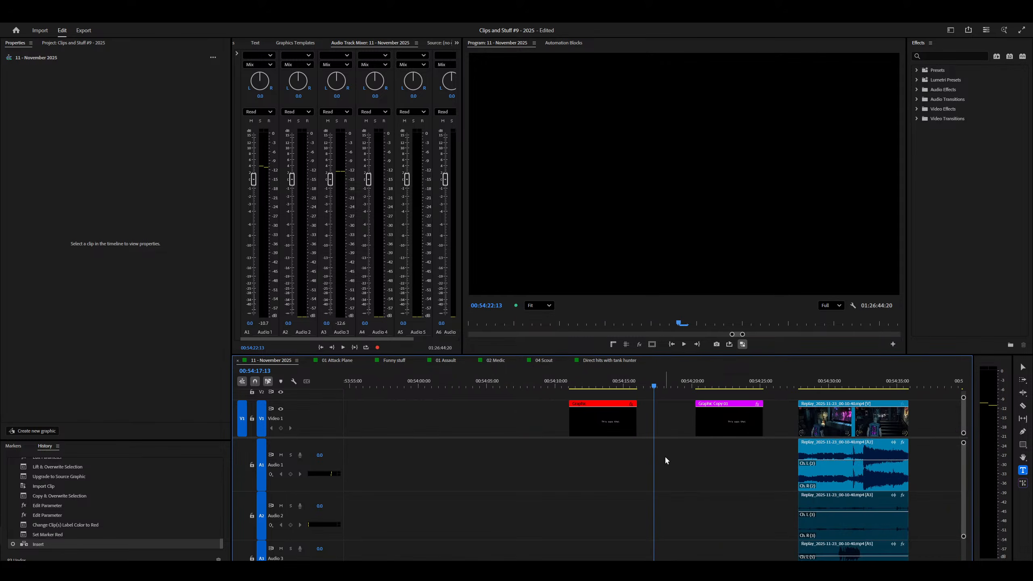
Add a sequence marker at 00:54:22:13, at the end of the inserted graphic, and set its color to red.
key("m")
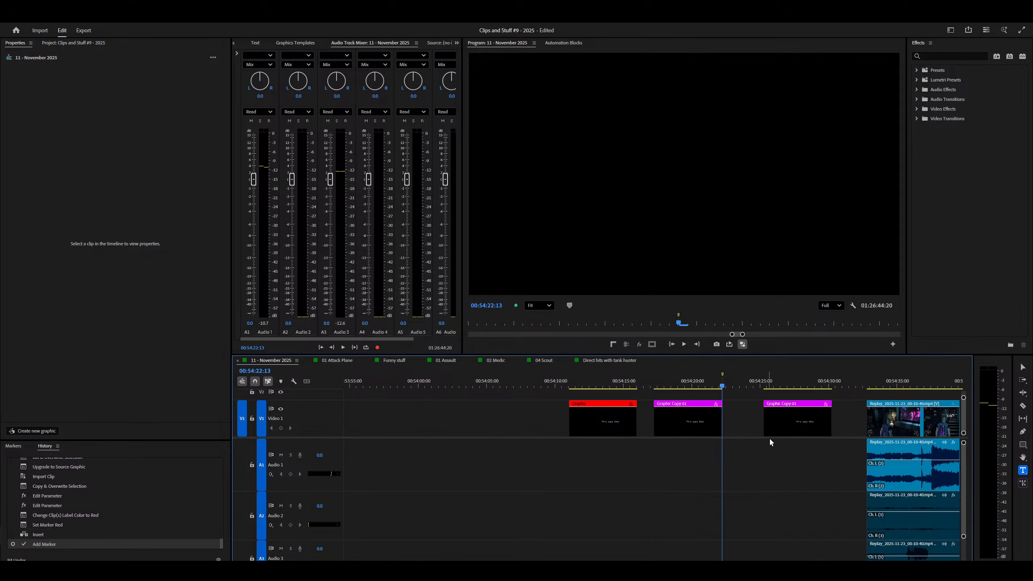
key("alt+2")
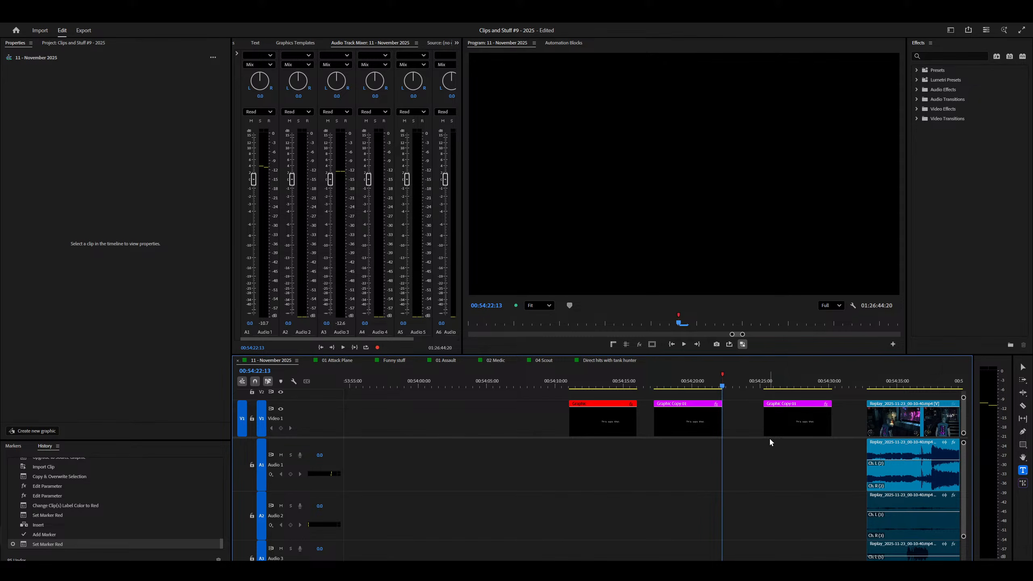
key("=")
key("=")
key("=")
key("-")
key("-")
key("alt+2")
key("alt+2")
key("alt+2")
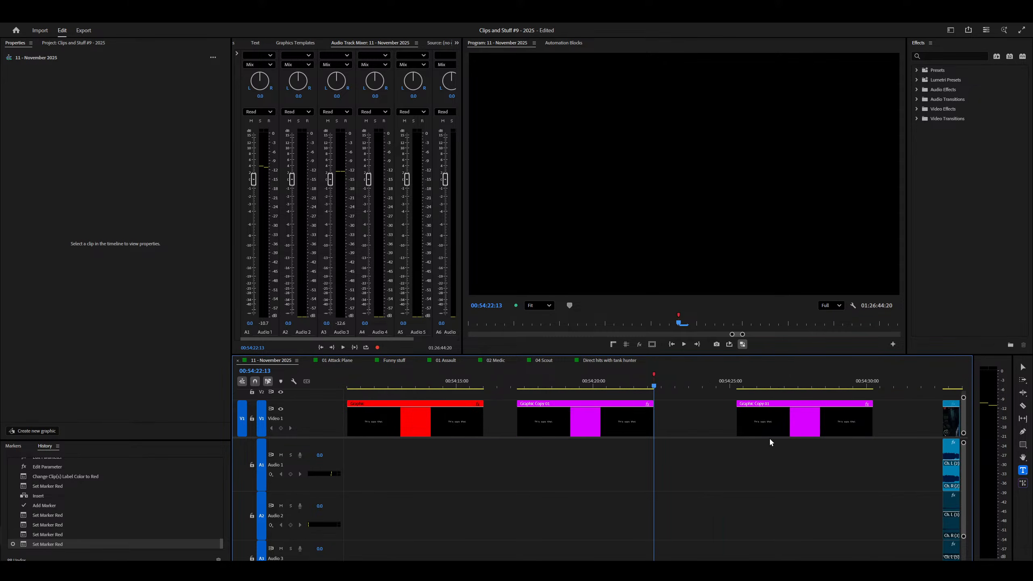
Undo the red marker test, the inserted graphic copy, and the first Graphic clip's Red label change.
key("alt+2")
key("-")
key("-")
key("-")
key("ctrl+z")
key("ctrl+z")
key("ctrl+z")
key("ctrl+z")
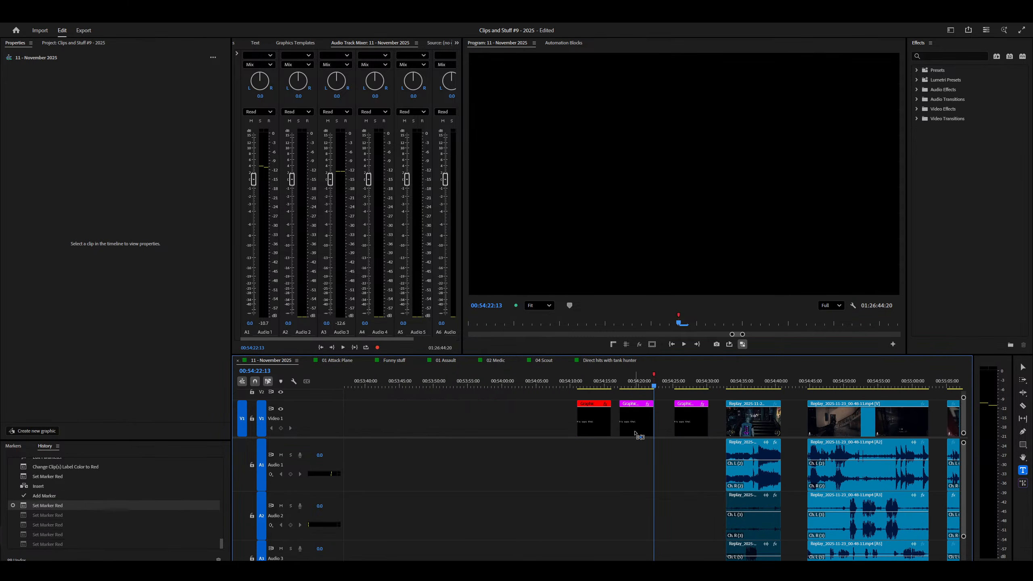
key("ctrl+z")
key("ctrl+z")
key("ctrl+z")
key("ctrl+z")
key("ctrl+z")
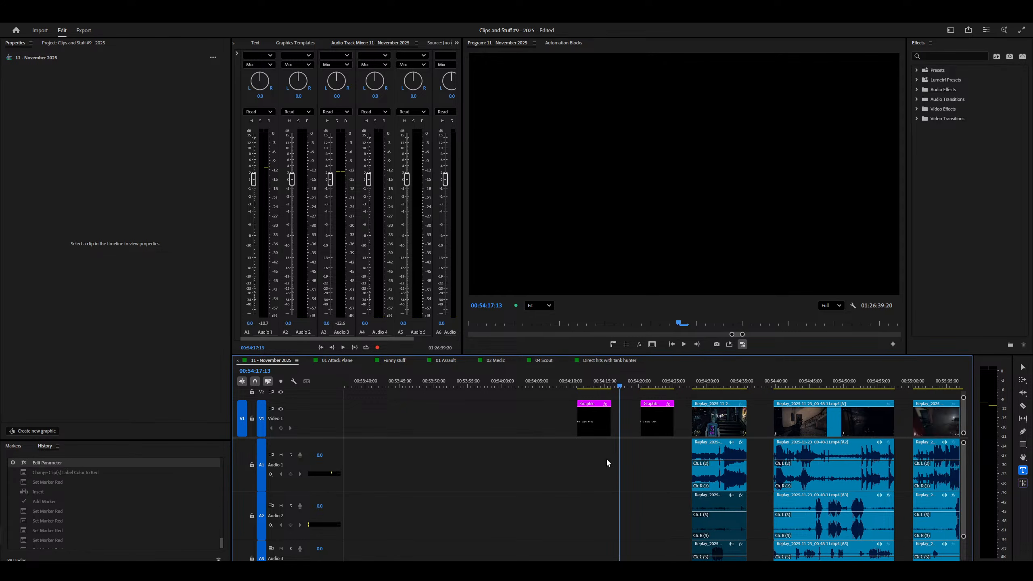
Find the marker commands in the keyboard shortcuts and remove the shortcuts from Set Marker Blue, Set Marker Red, and Set Marker Yellow.
key("ctrl+alt+k")
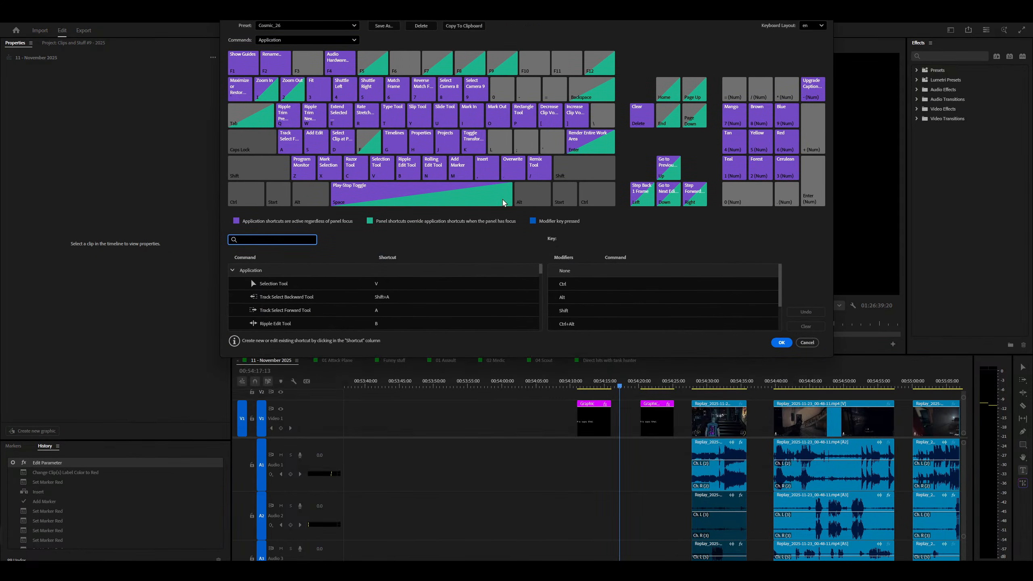
left_click_drag(511, 356, 513, 533)
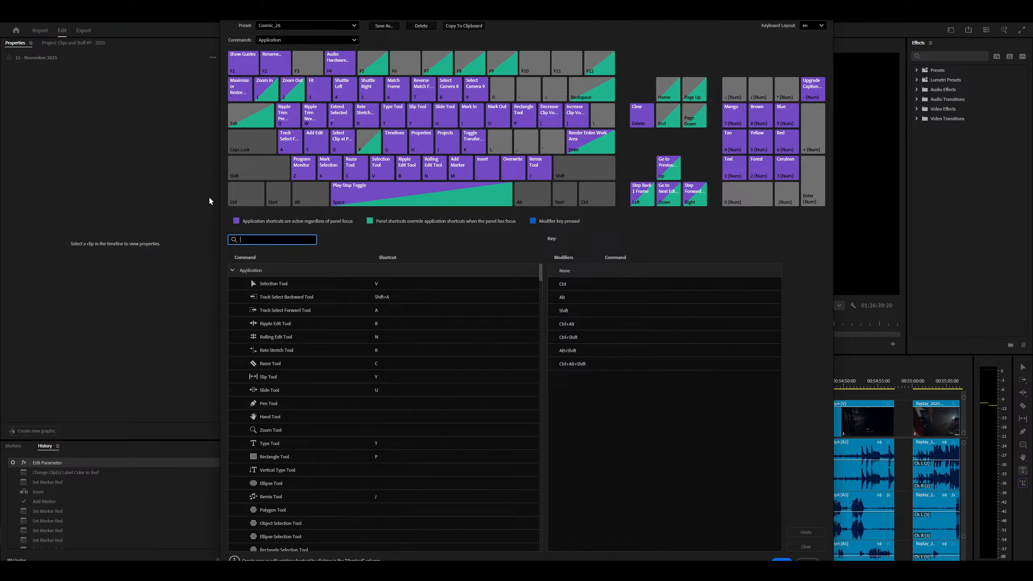
type("marker")
scroll(384, 407, "down", 15)
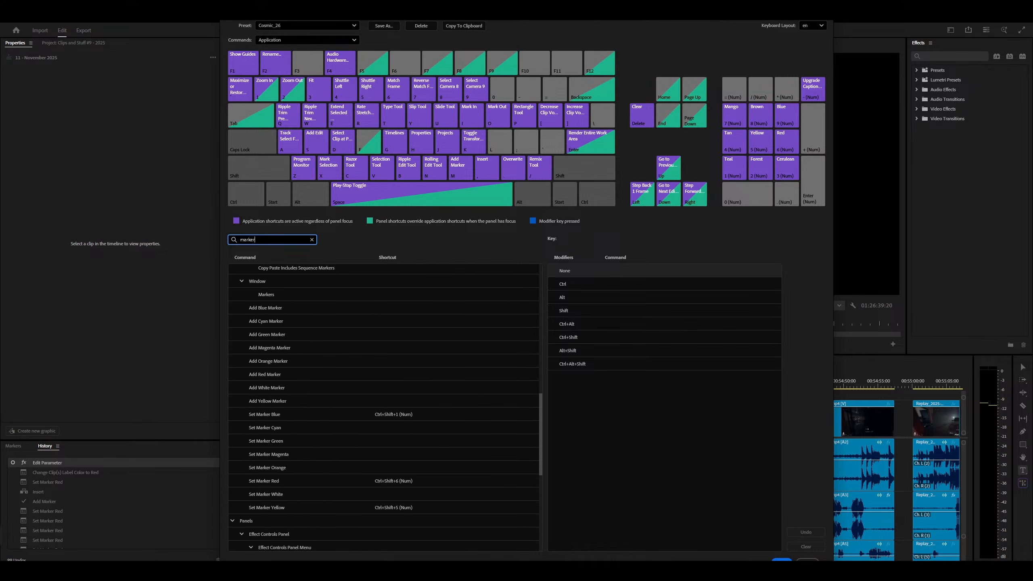
left_click(393, 415)
left_click(421, 414)
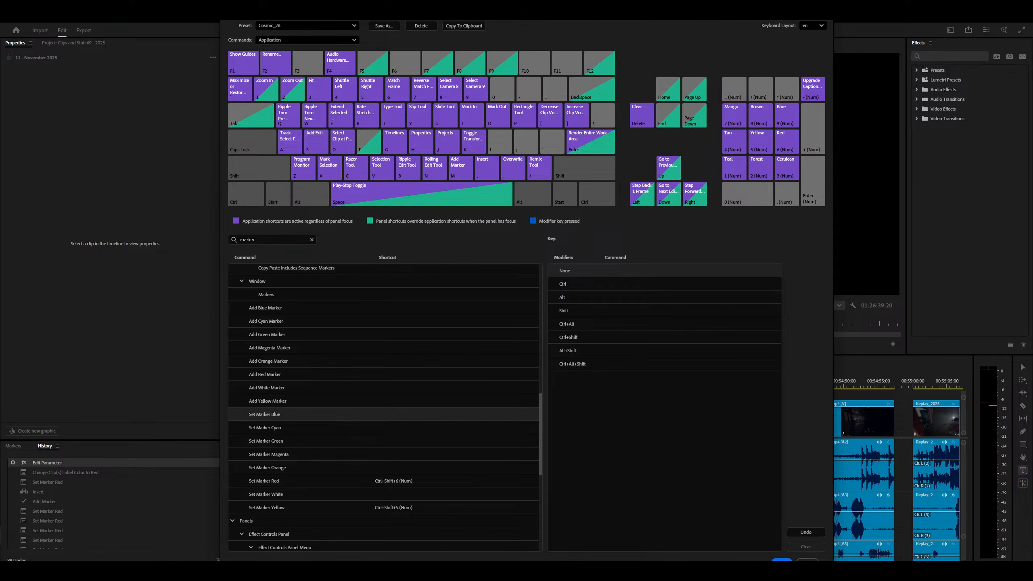
left_click(394, 481)
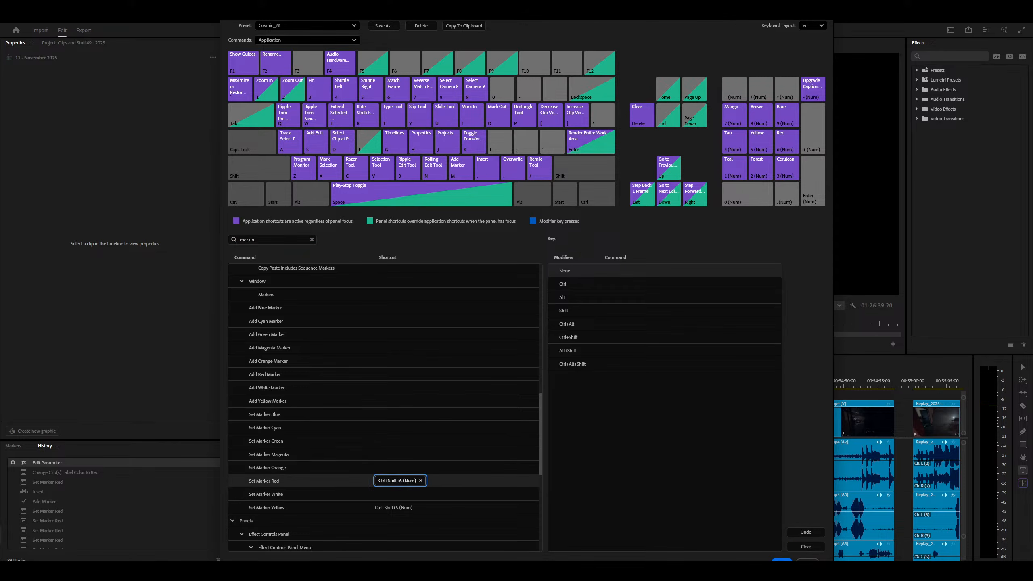
left_click(421, 481)
left_click(394, 507)
left_click(421, 507)
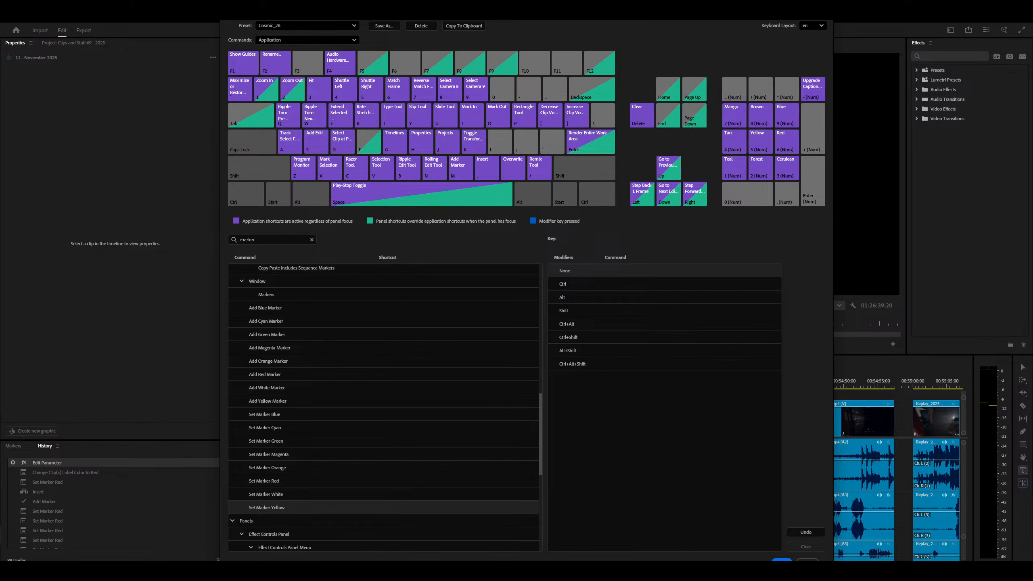
Assign Ctrl+Shift+6 (Num) to Add Red Marker and Ctrl+Shift+5 (Num) to Add Yellow Marker.
left_click(394, 374)
left_click(385, 375)
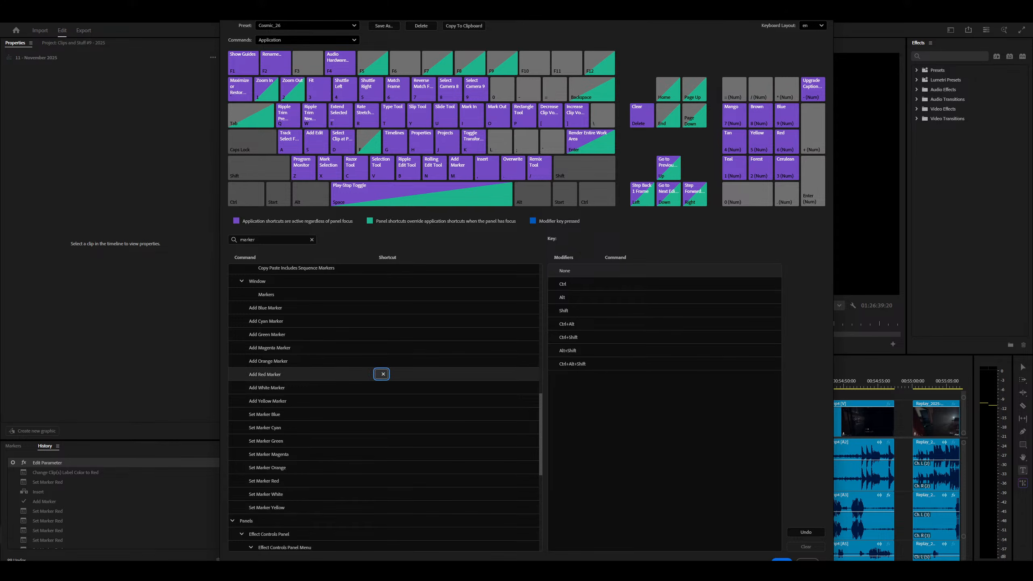
key("ctrl+shift+KP_6")
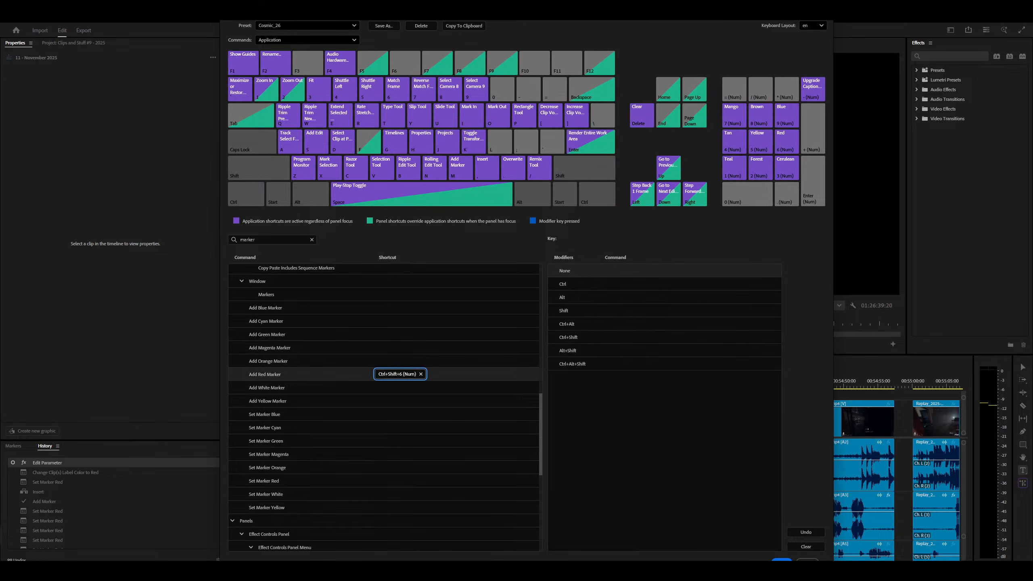
left_click(391, 388)
left_click(391, 401)
left_click(384, 401)
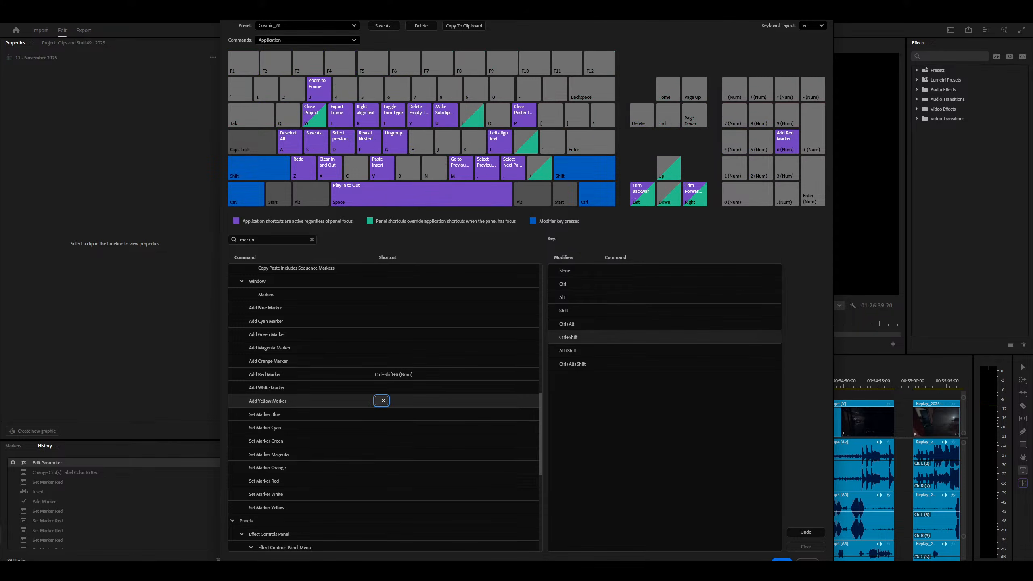
key("ctrl+shift+KP_5")
Assign Ctrl+Shift+3 (Num) to Add Blue Marker and save the keyboard shortcut changes.
left_click(390, 334)
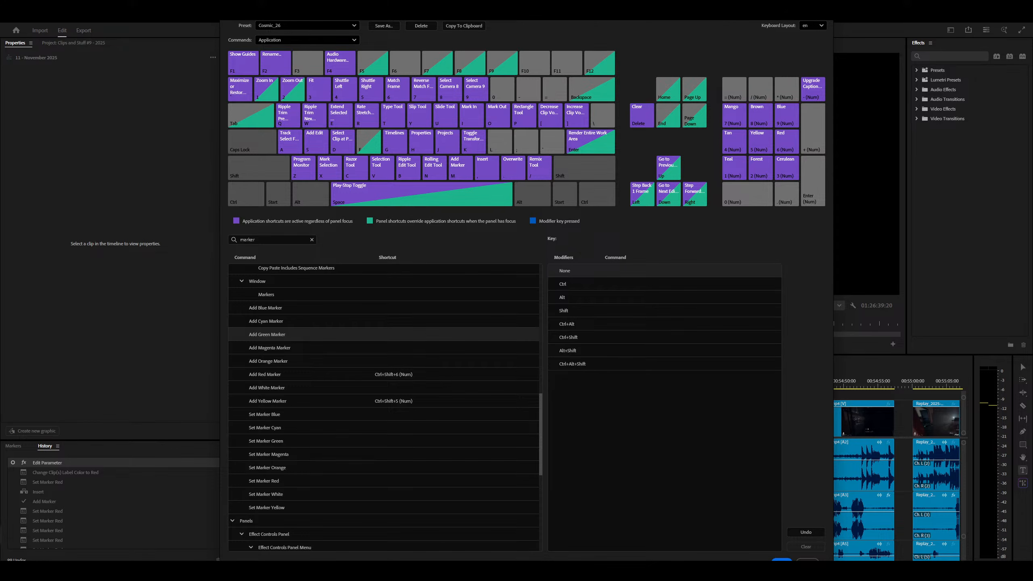
double_click(384, 307)
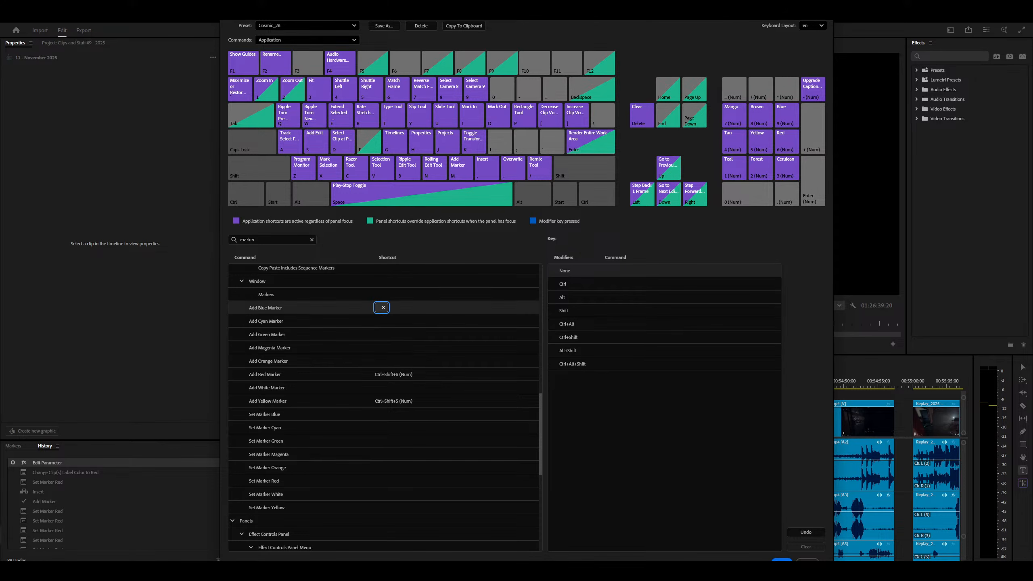
key("ctrl+shift")
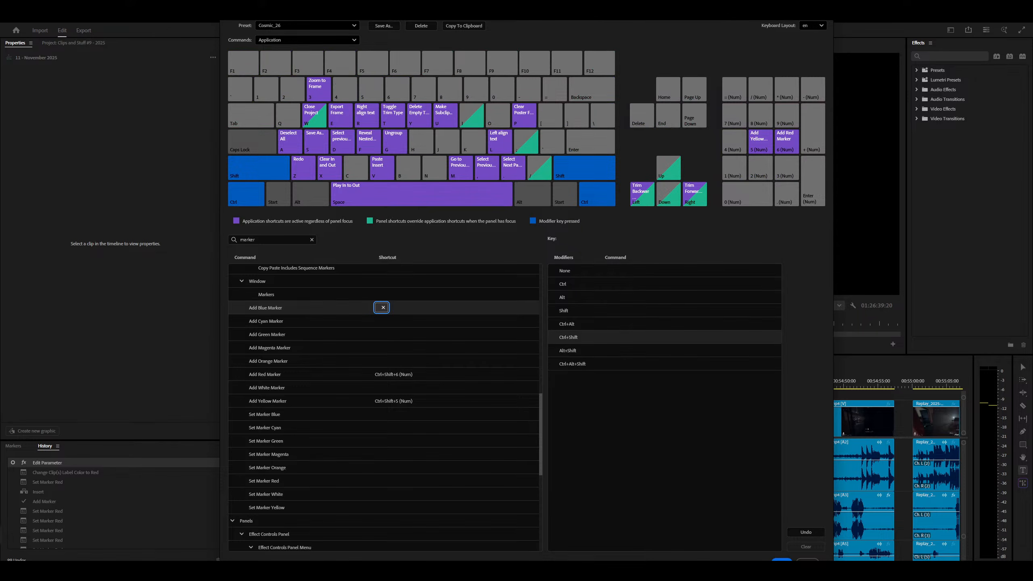
key("ctrl+shift+KP_3")
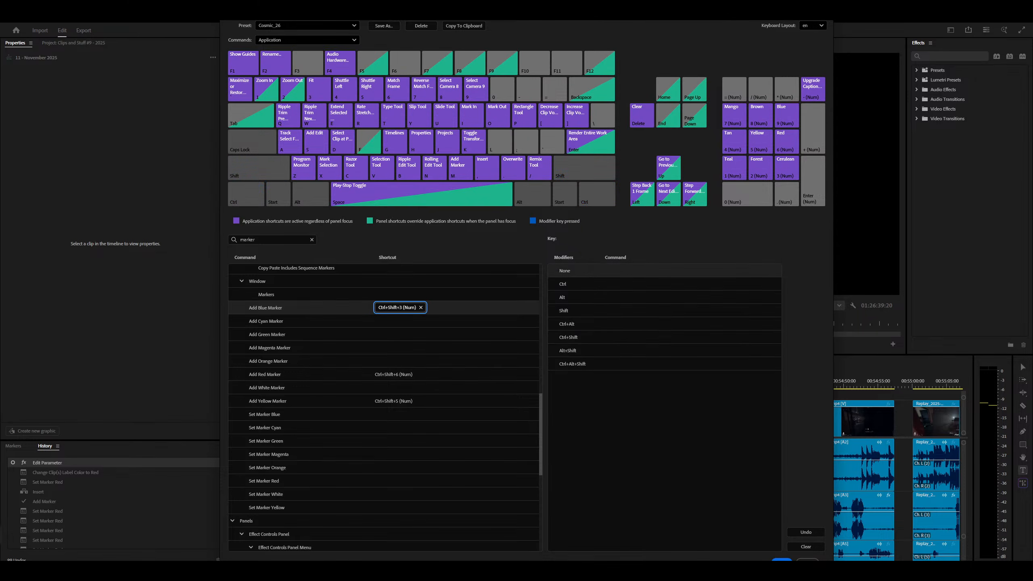
left_click(782, 560)
Test the Add Blue Marker shortcut at 00:54:17:13, check the marker's settings, and undo the marker.
key("ctrl+shift+KP_3")
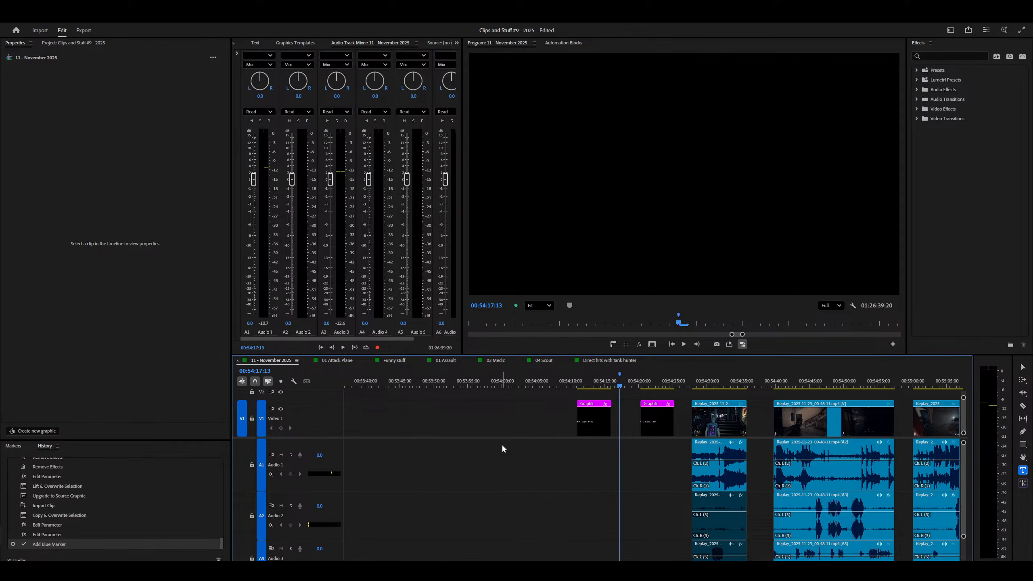
key("equal")
key("equal")
key("m")
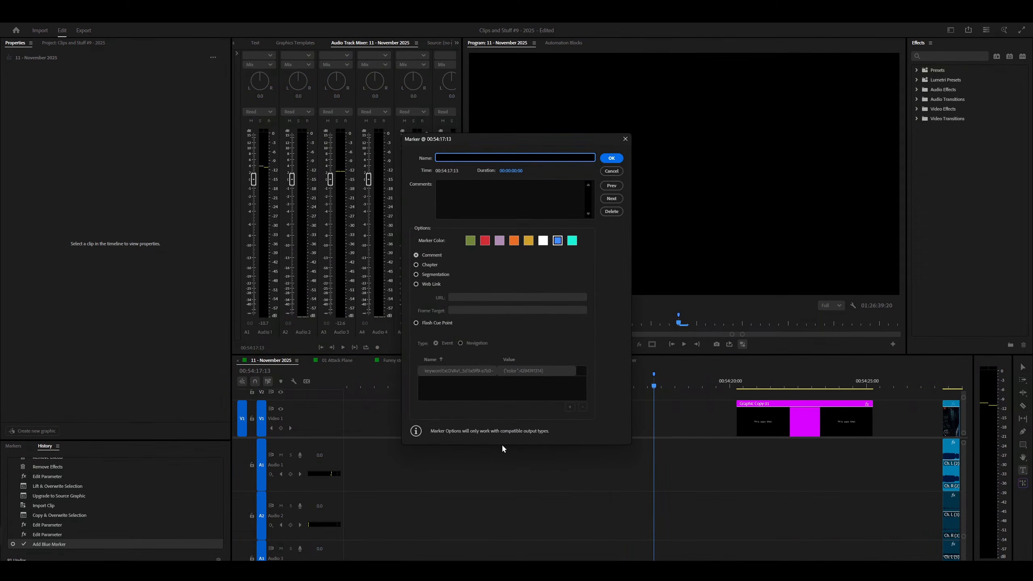
key("Escape")
key("m")
key("Escape")
key("ctrl+z")
Add a red marker at 00:54:17:13 with the new shortcut and check its color in the marker settings.
key("ctrl+shift+KP_1")
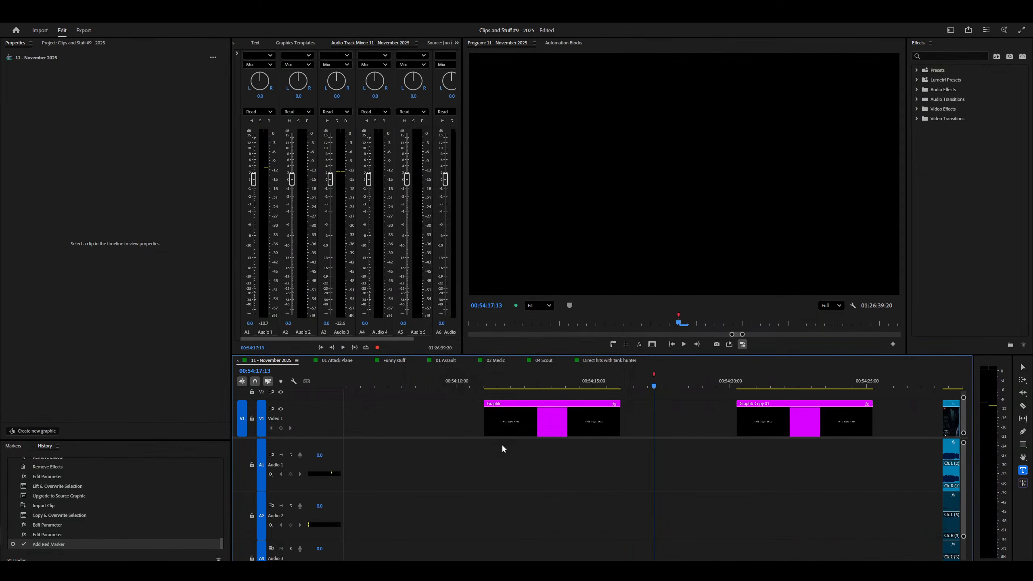
key("m")
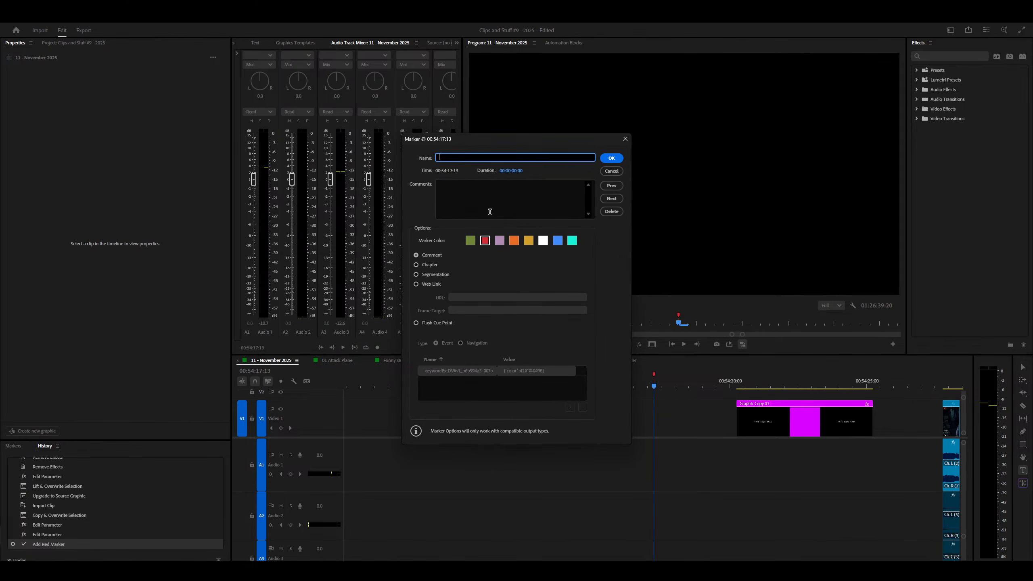
key("Escape")
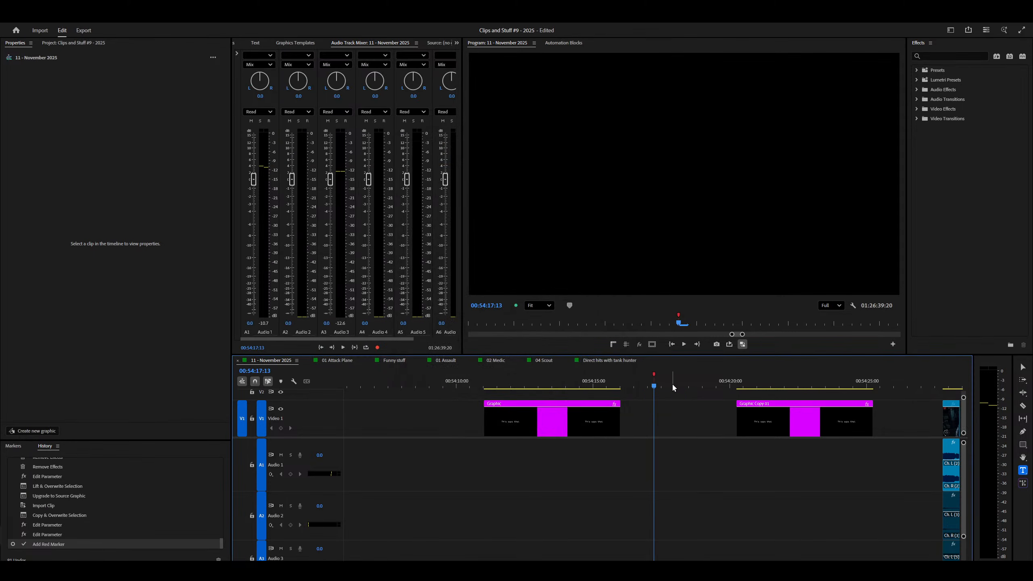
key("m")
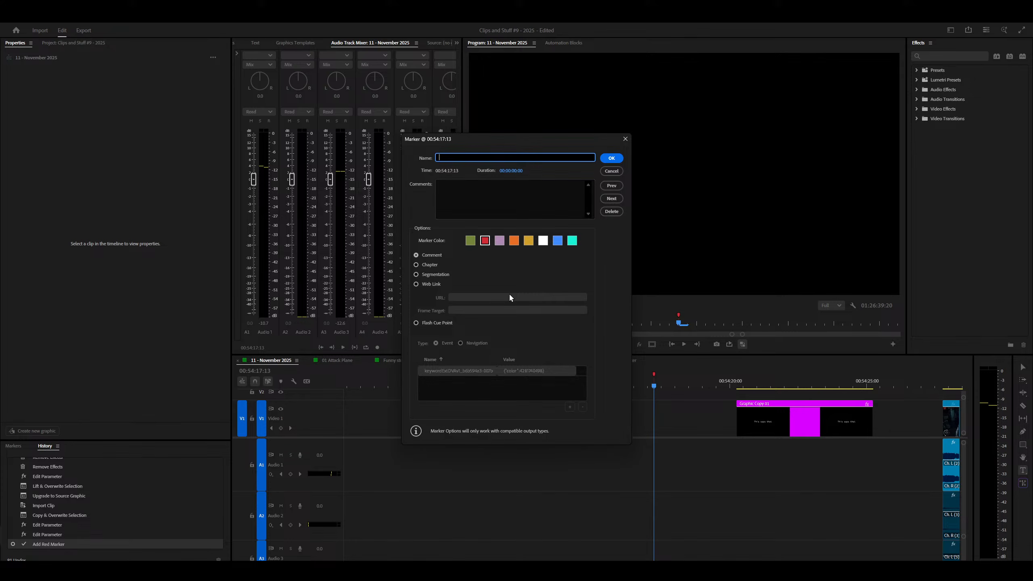
key("Escape")
Try stretching the red marker's duration from 00:54:17:13 to about 00:54:30:25.
scroll(587, 425, "down", 2, "alt")
scroll(587, 425, "up", 5, "alt")
scroll(586, 424, "down", 5, "alt")
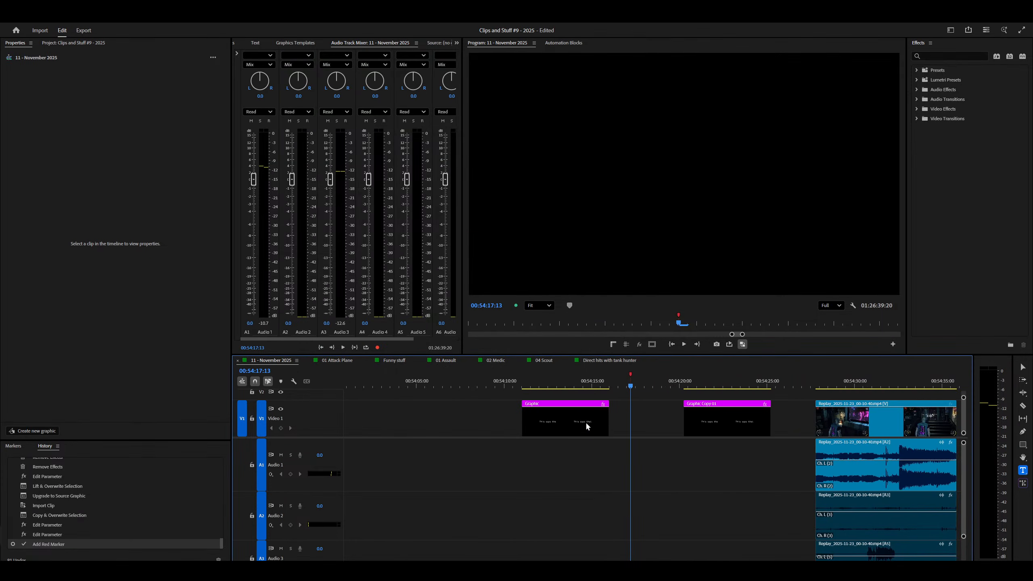
mouse_move(629, 381)
left_mouse_down()
mouse_move(845, 381)
mouse_move(863, 395)
left_mouse_up()
key("minus")
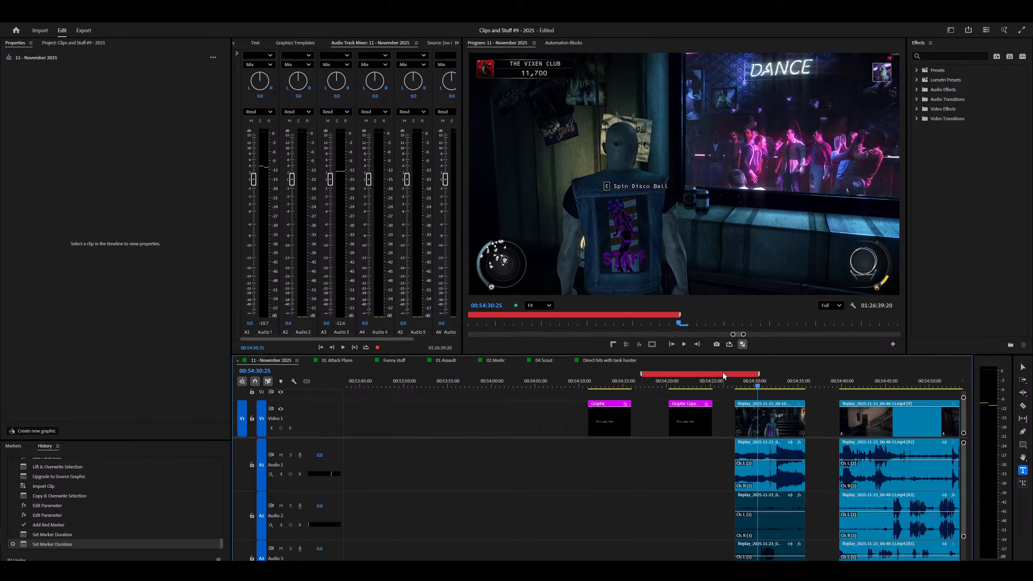
Undo the marker duration changes and the red marker, and save the project.
key("minus")
key("minus")
key("ctrl+z")
key("ctrl+z")
key("ctrl+z")
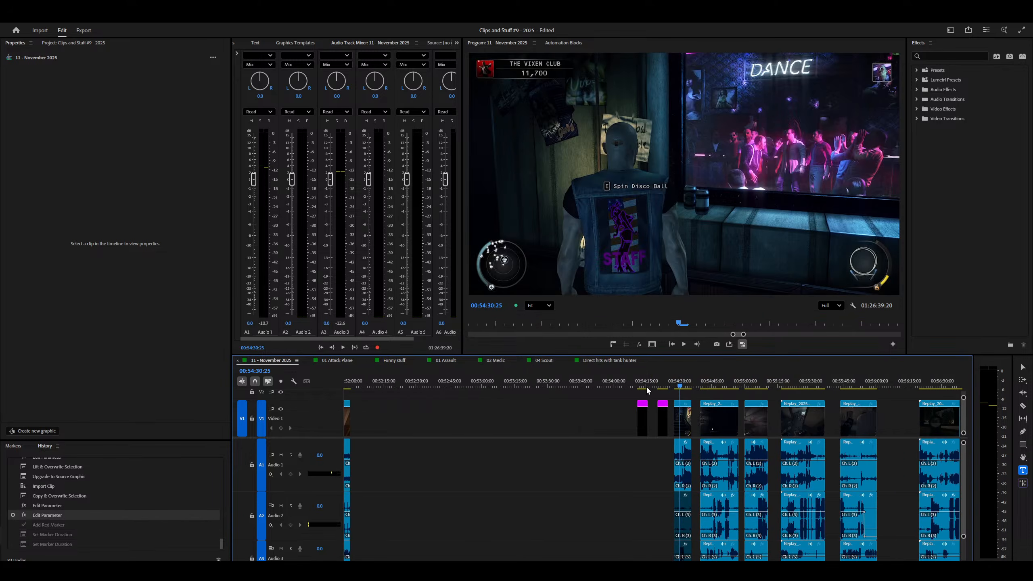
key("ctrl+s")
Look through the application commands in the keyboard shortcuts, including the marker commands and the Window and Help groups.
key("ctrl+alt+k")
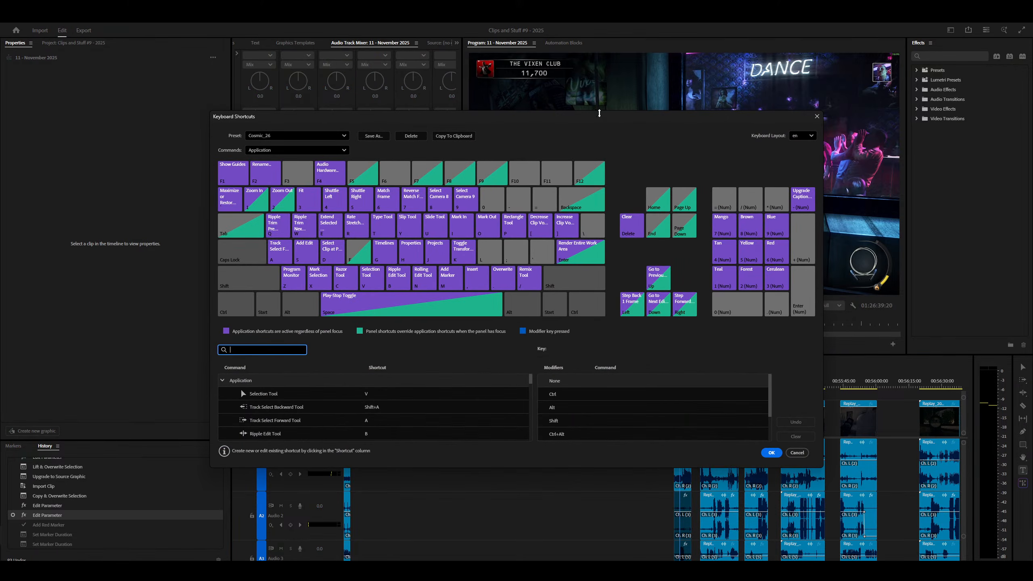
left_click_drag(600, 107, 602, 30)
left_click_drag(602, 358, 596, 561)
scroll(435, 350, "down", 20)
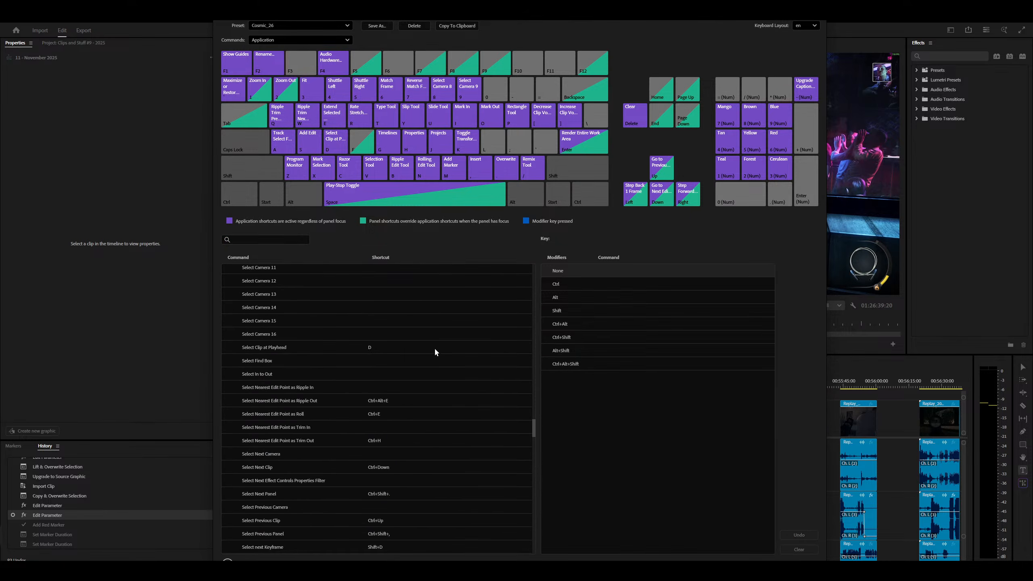
scroll(435, 350, "up", 15)
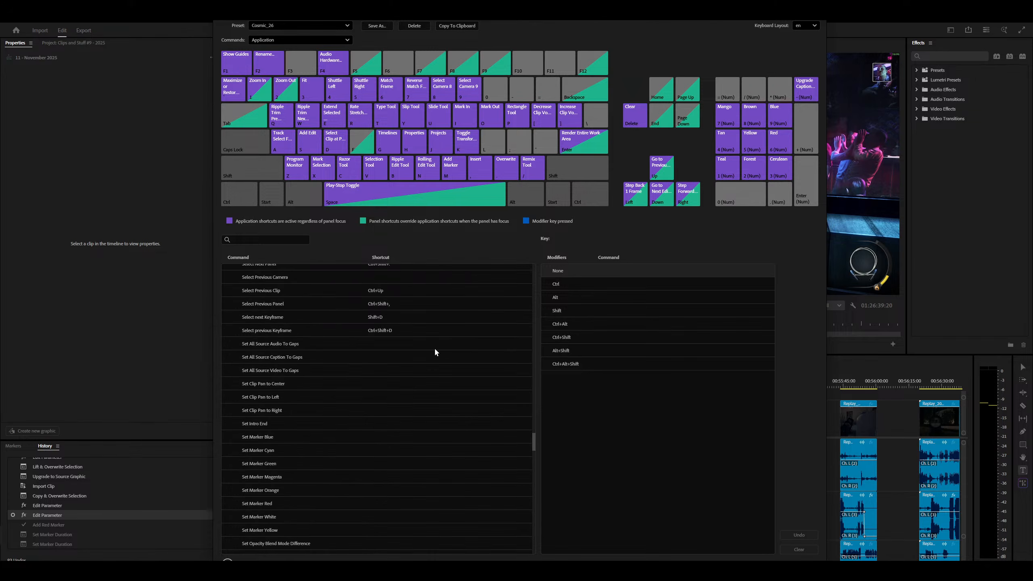
scroll(435, 349, "up", 5)
scroll(487, 414, "up", 5)
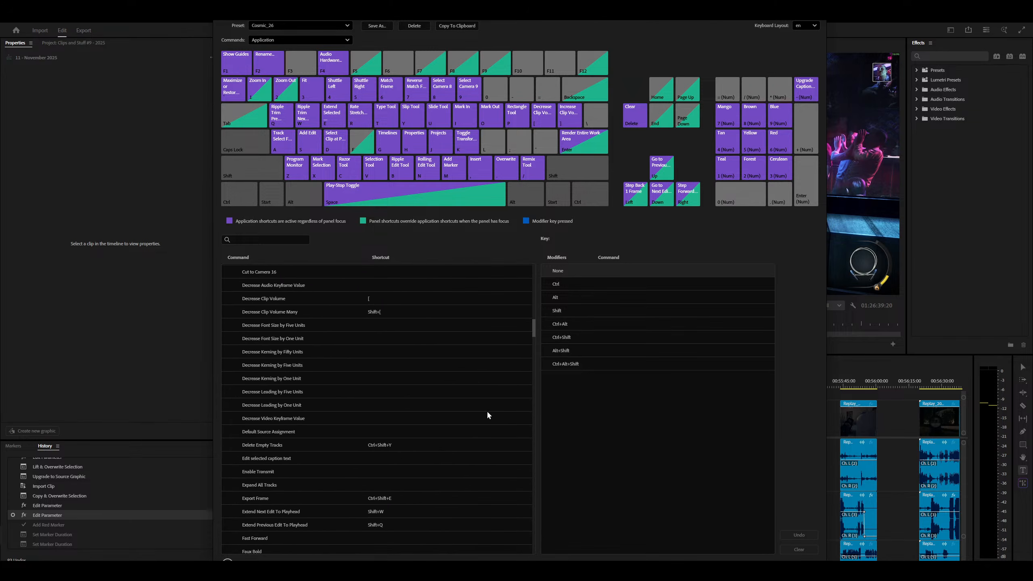
scroll(341, 382, "up", 3)
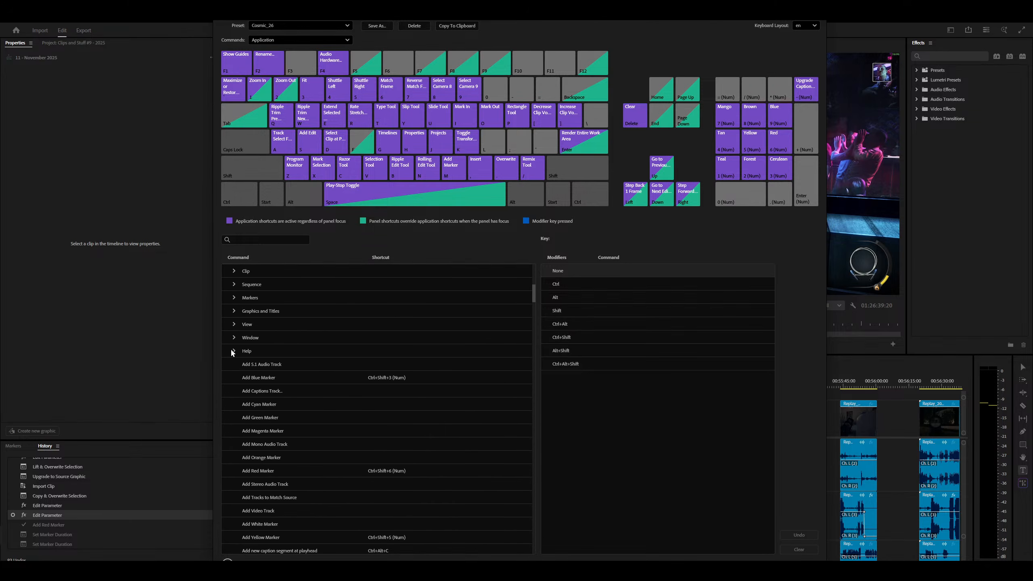
left_click(235, 337)
scroll(305, 439, "down", 5)
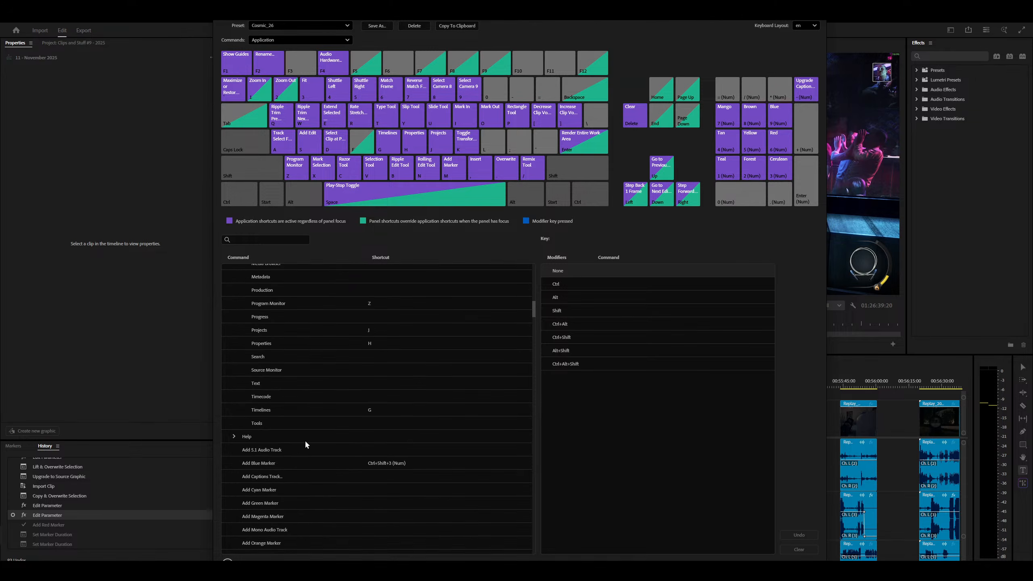
scroll(276, 397, "up", 3)
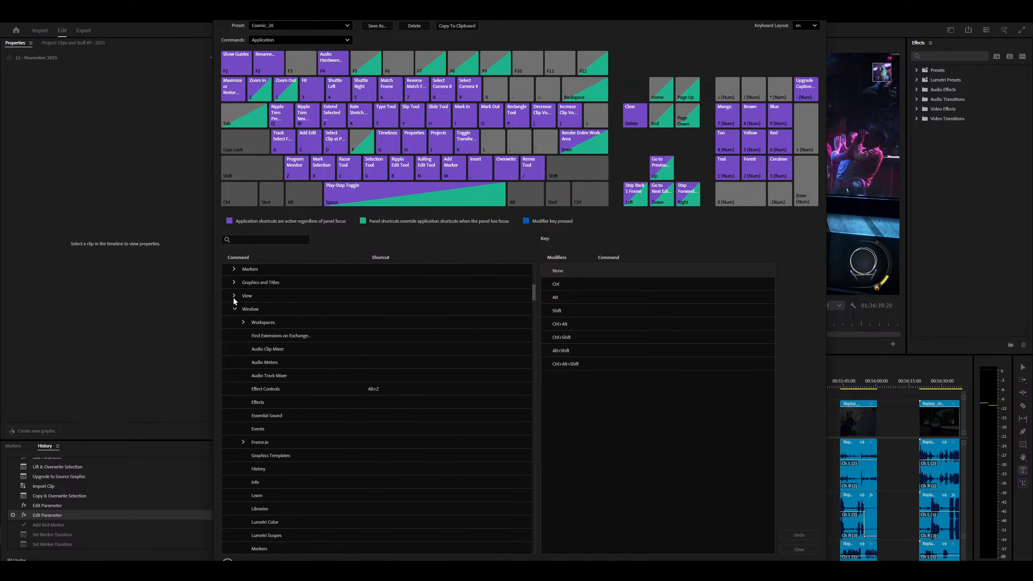
scroll(296, 383, "down", 6)
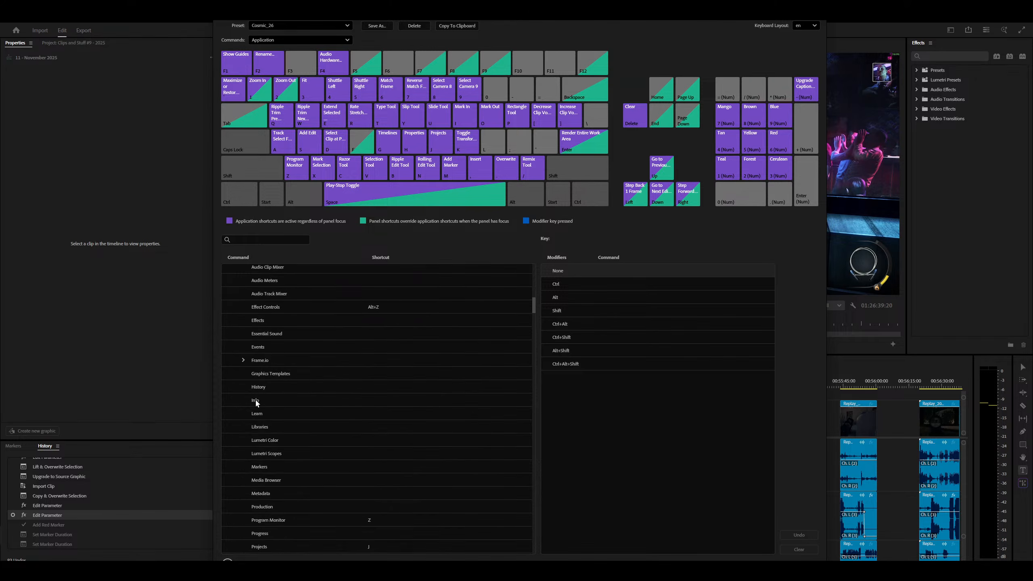
scroll(255, 400, "down", 11)
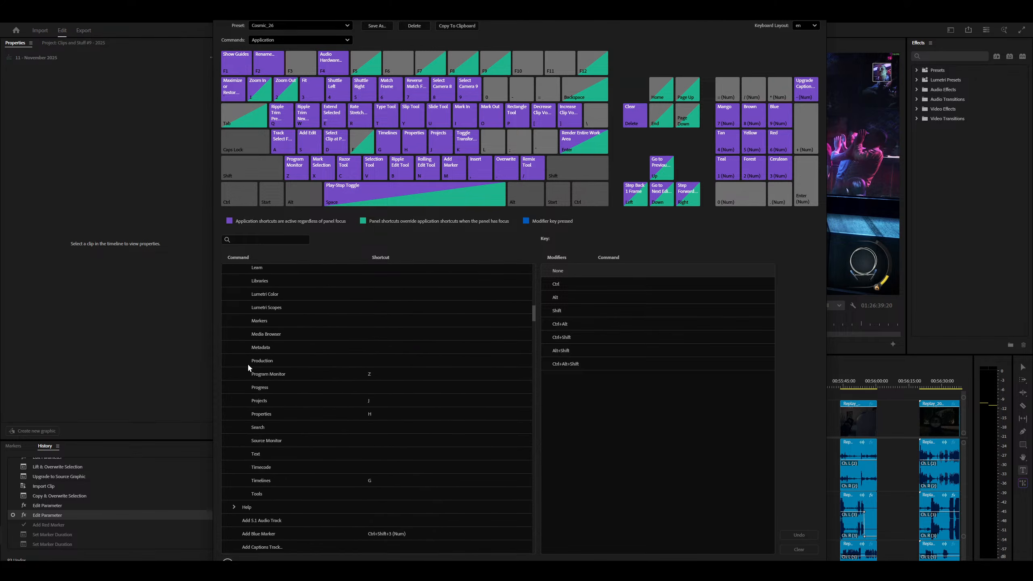
scroll(248, 366, "down", 16)
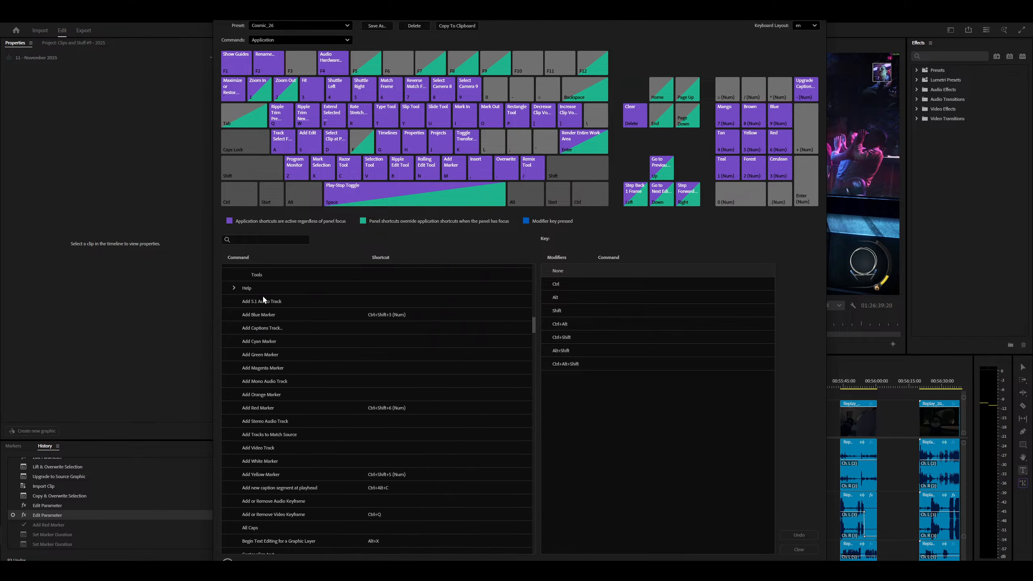
left_click(235, 288)
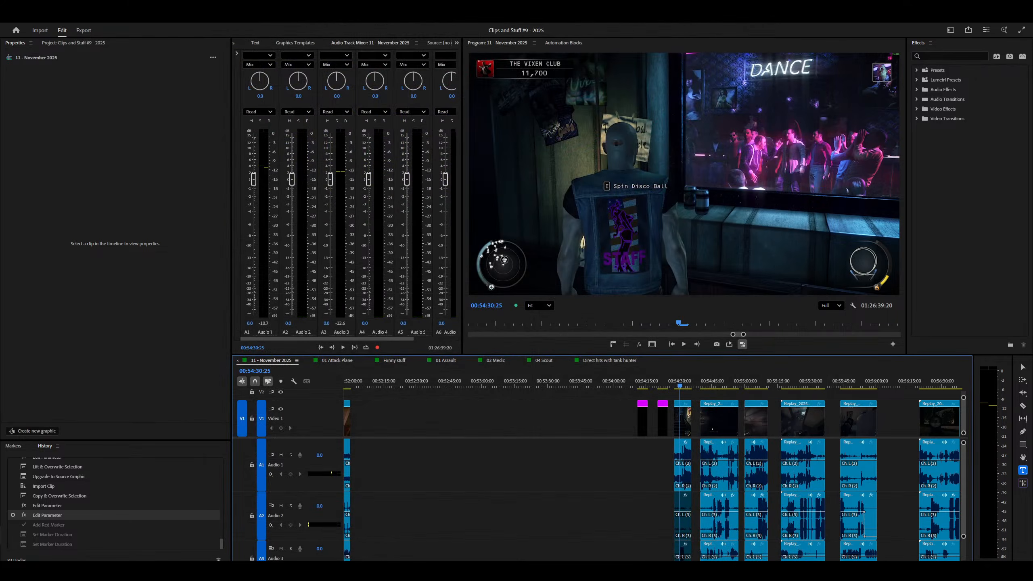
Try to open the program's built-in help.
left_click(207, 17)
left_click(256, 96)
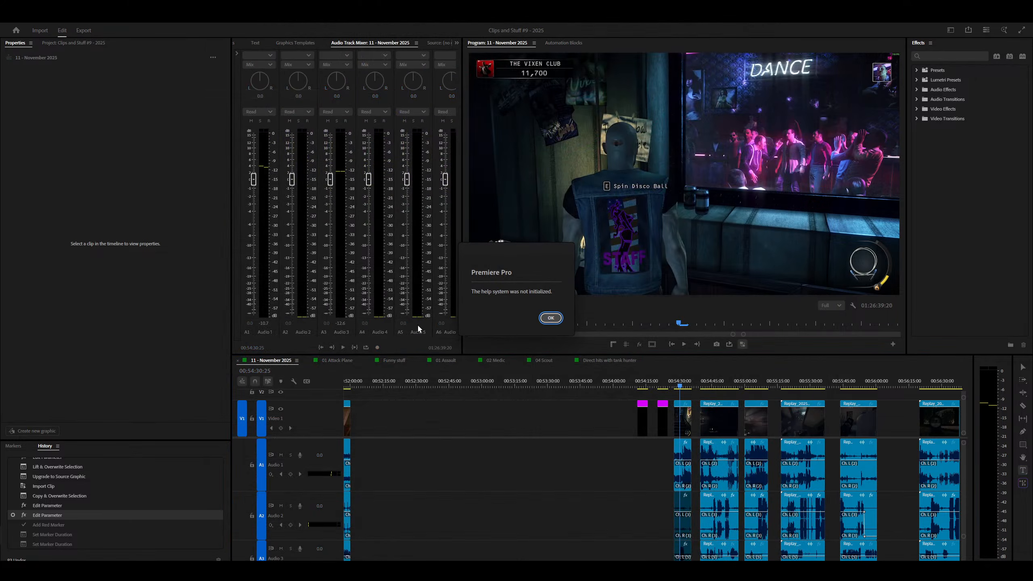
left_click(543, 321)
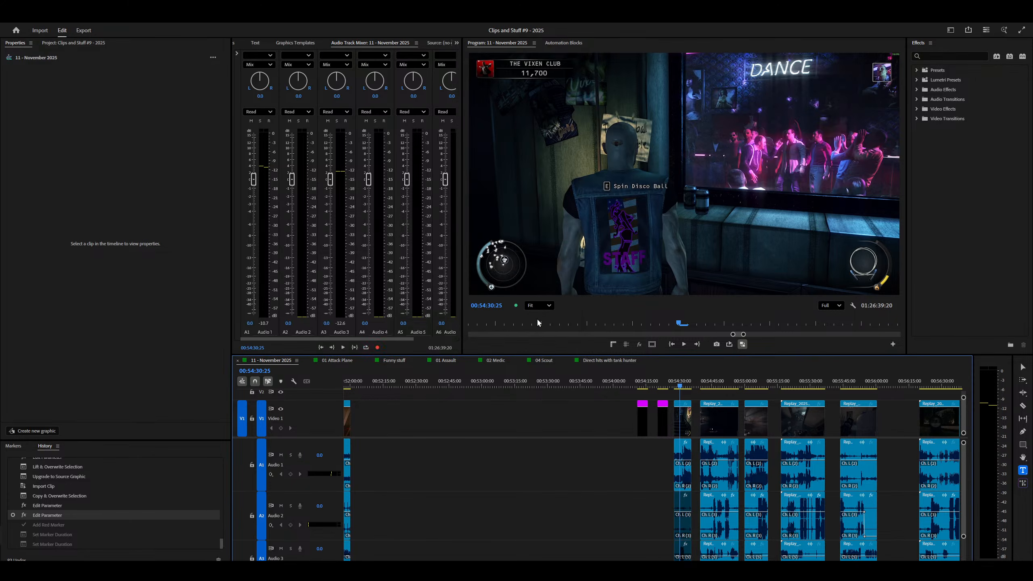
Look through the remaining application and panel commands in the keyboard shortcuts, including the Media Browser Panel, Set Marker and Shuttle commands.
key("ctrl+alt+k")
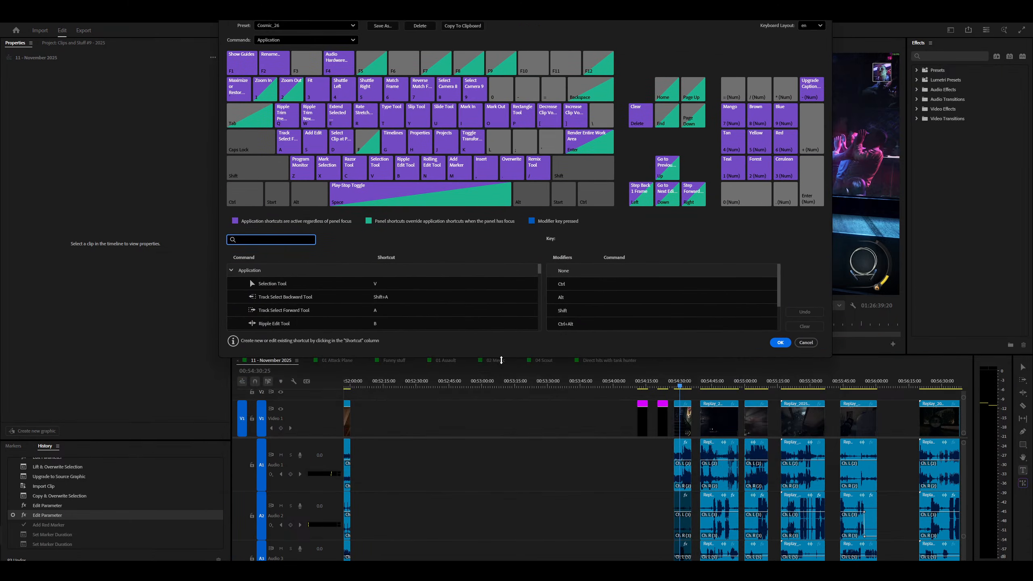
left_click_drag(501, 360, 501, 561)
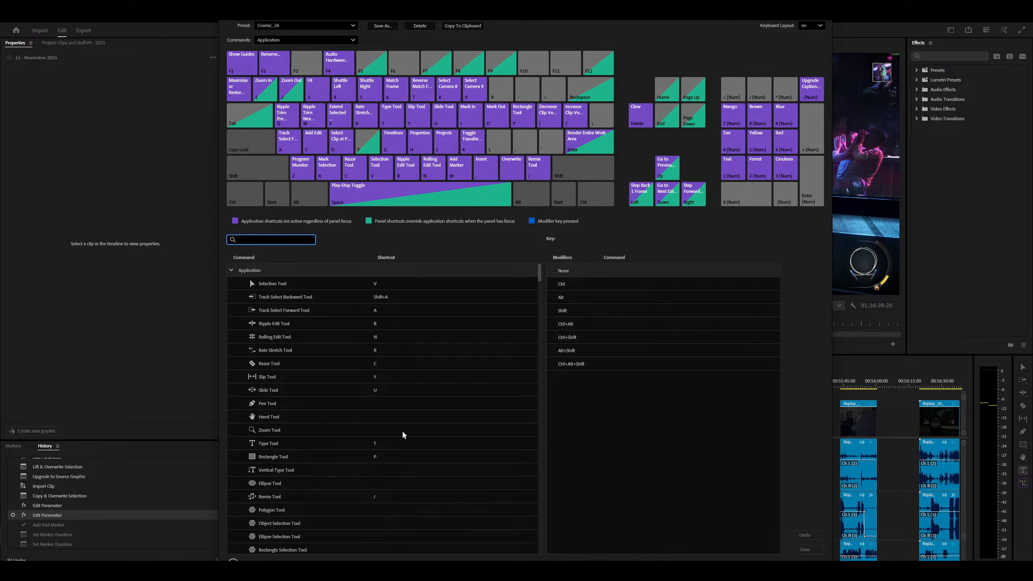
scroll(402, 430, "down", 20)
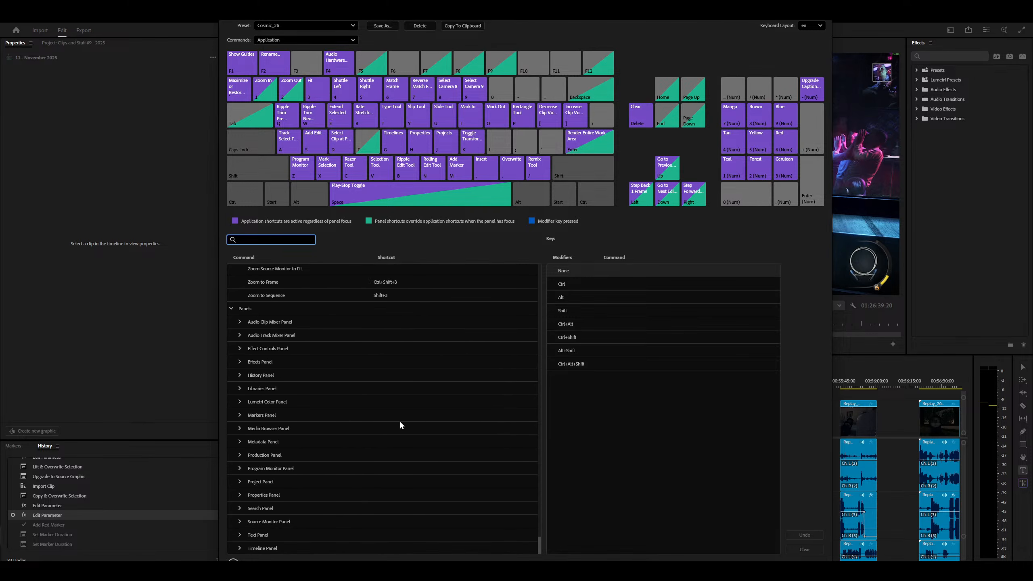
scroll(401, 423, "up", 5)
scroll(401, 423, "down", 5)
left_click(239, 428)
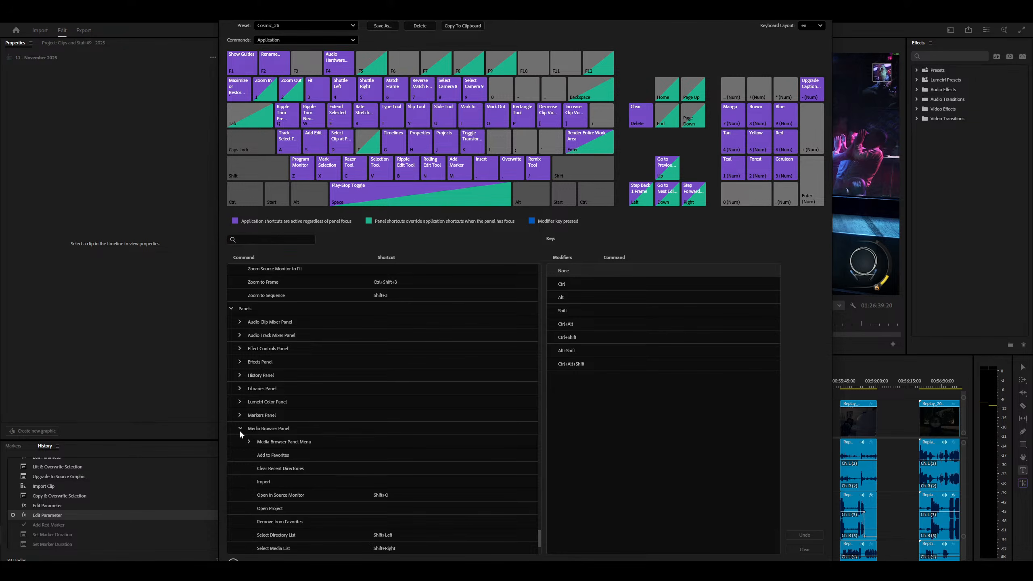
scroll(246, 444, "down", 3)
scroll(253, 456, "up", 3)
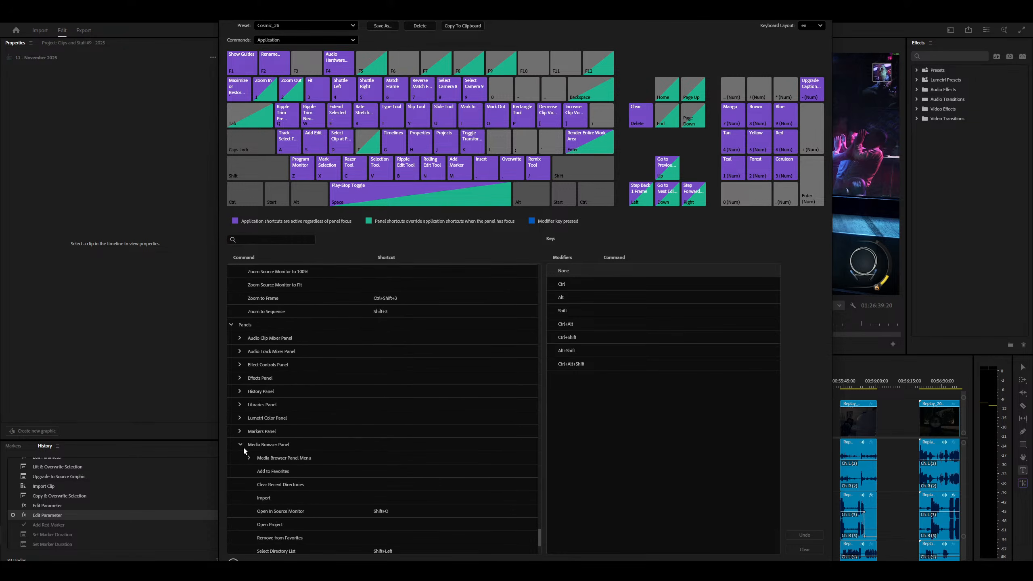
scroll(242, 445, "up", 10)
scroll(260, 438, "up", 10)
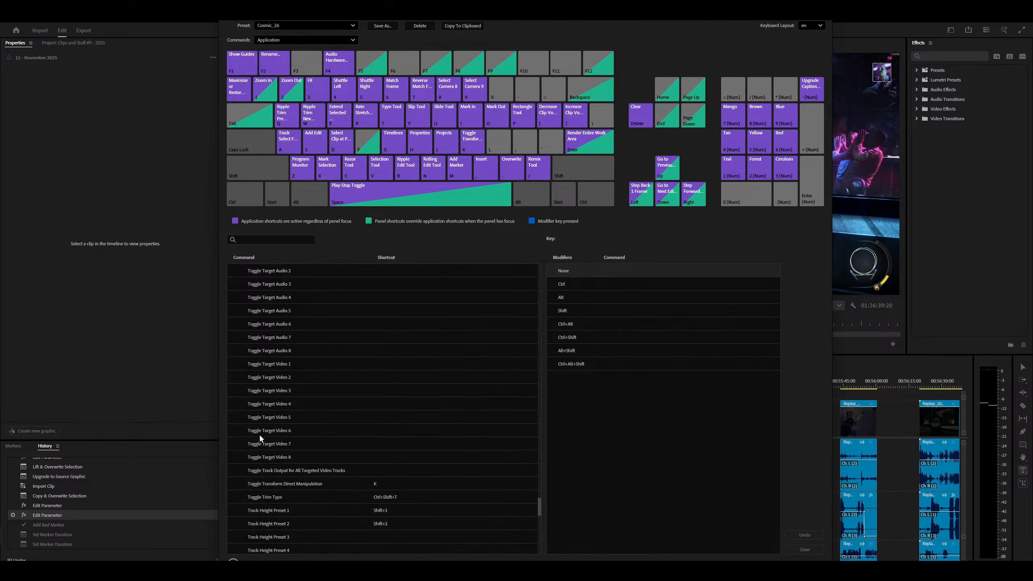
scroll(259, 434, "up", 10)
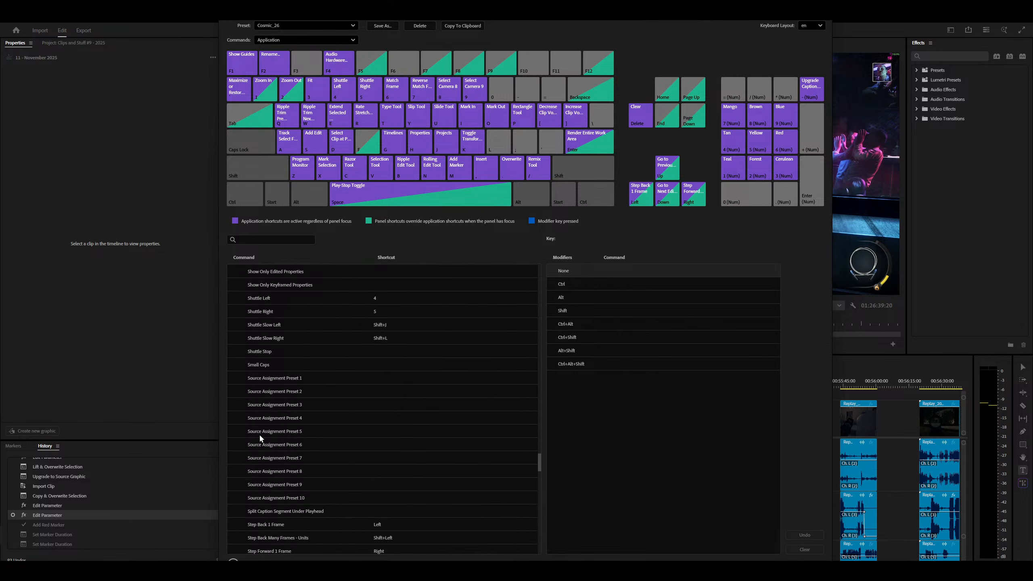
scroll(260, 435, "down", 10)
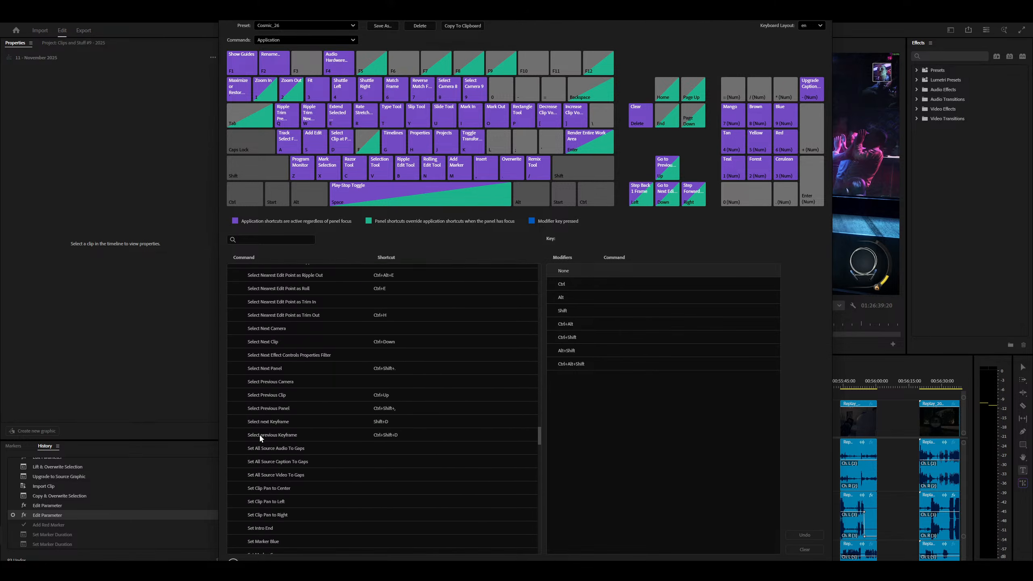
scroll(264, 358, "down", 4)
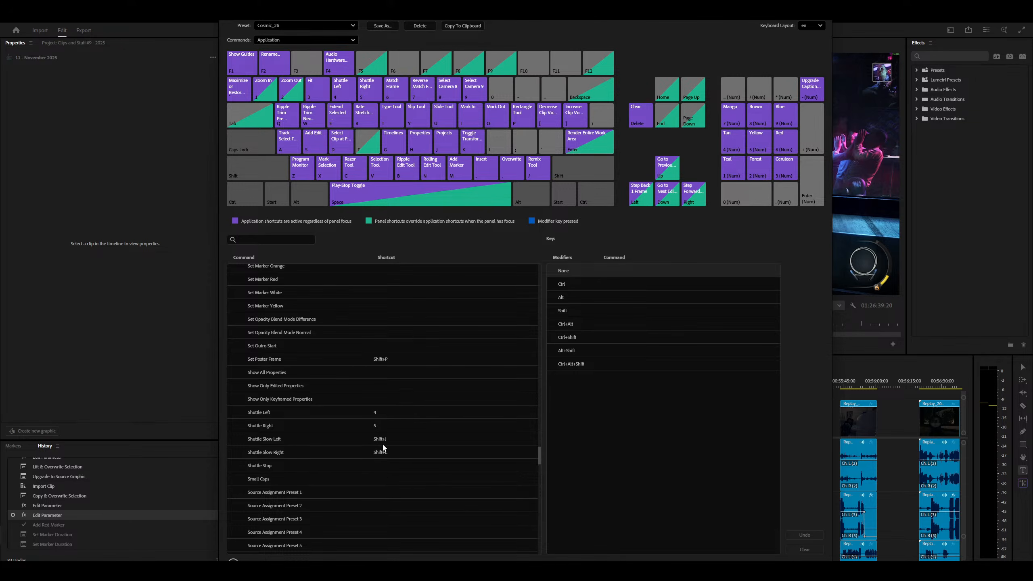
left_click(780, 561)
Test the timeline zoom and Shuttle Slow Left shortcuts around 00:54:30:25, and play forward to about 00:54:33:00.
key("1")
key("1")
key("1")
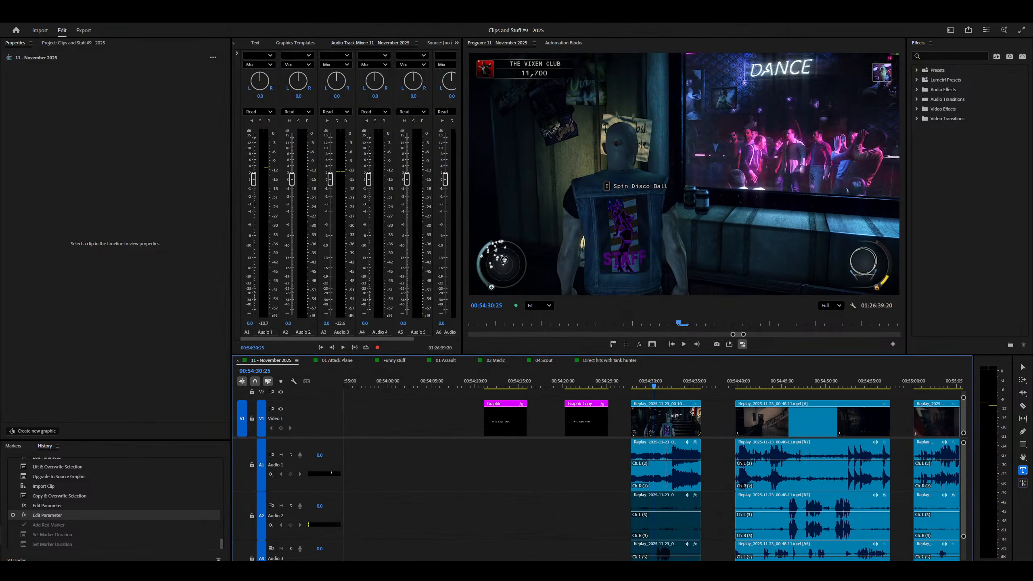
key("space")
key("1")
key("1")
key("shift+j")
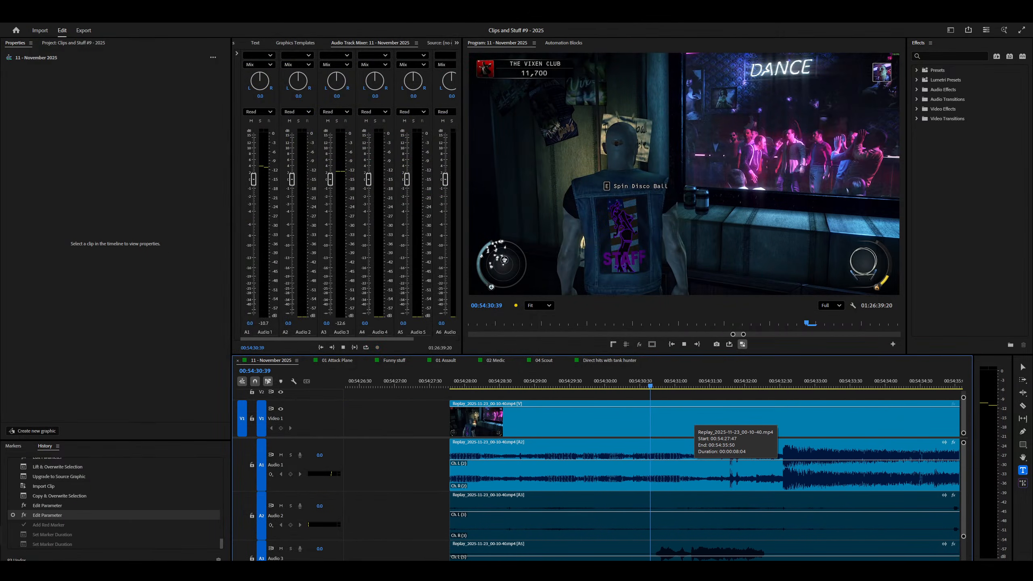
key("2")
key("2")
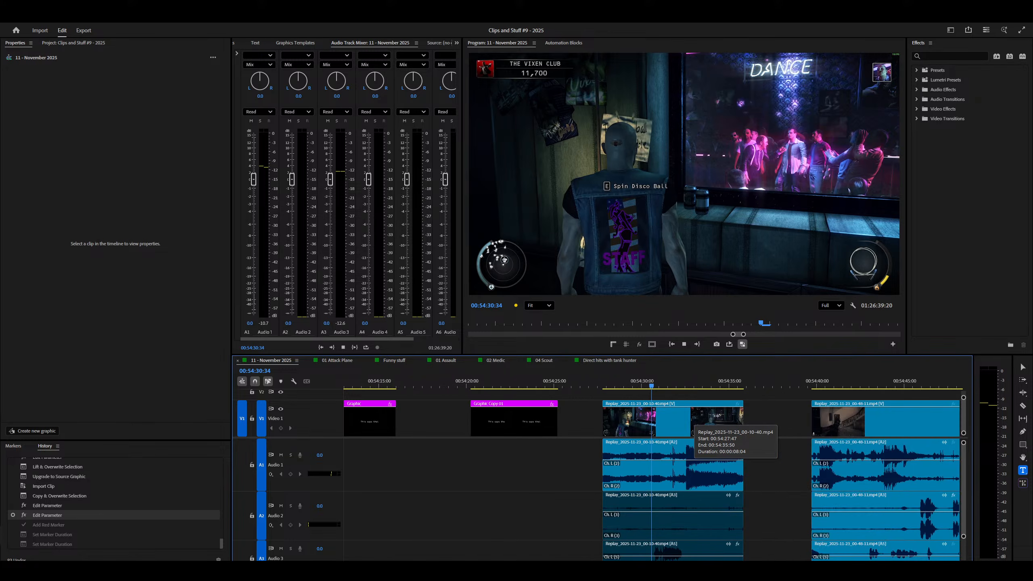
key("space")
key("space")
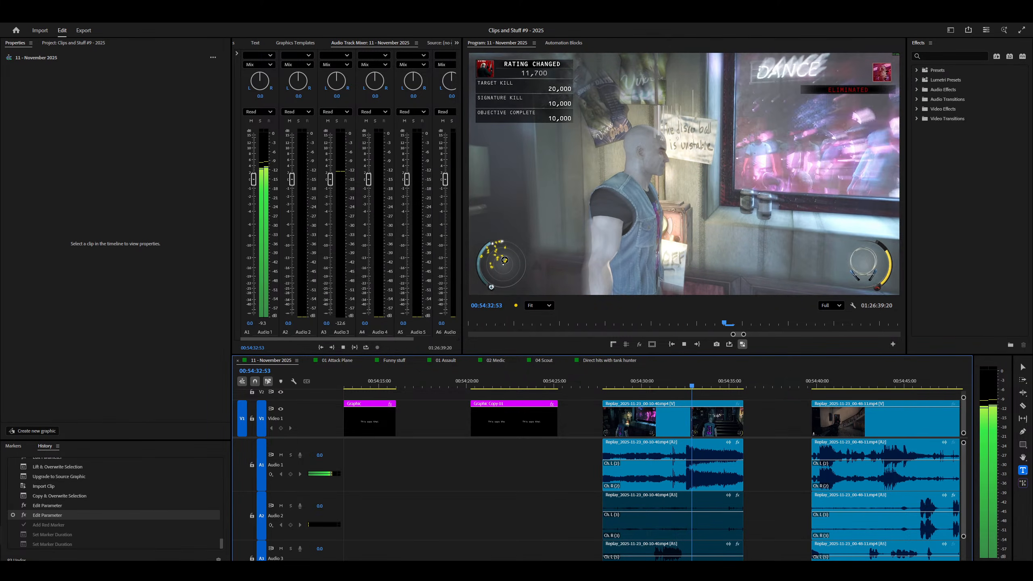
Review the application commands in the keyboard shortcuts, from the toggle, step and playback commands back up to the Add Marker commands.
key("ctrl+alt+k")
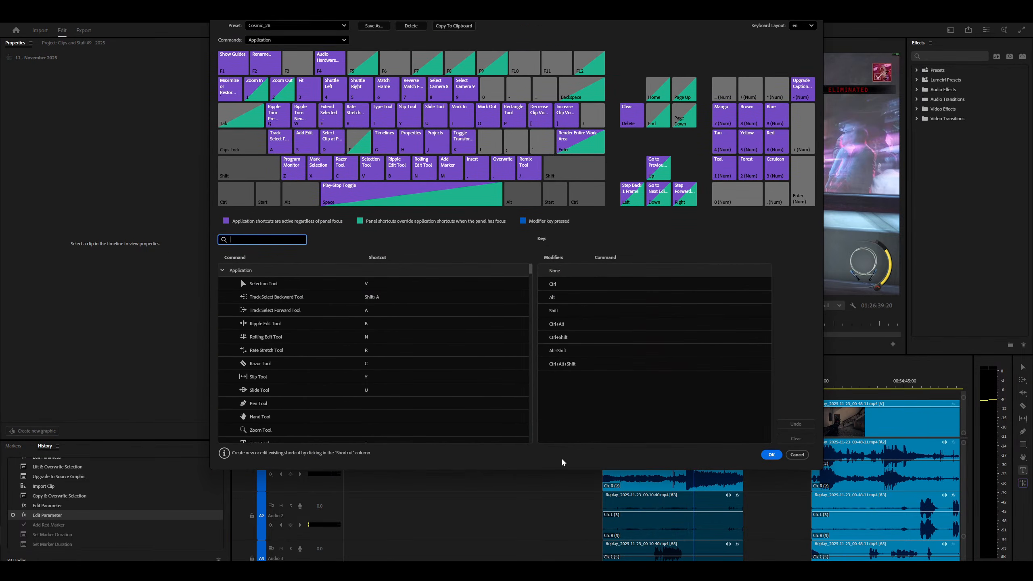
left_click_drag(562, 470, 562, 560)
scroll(455, 439, "down", 10)
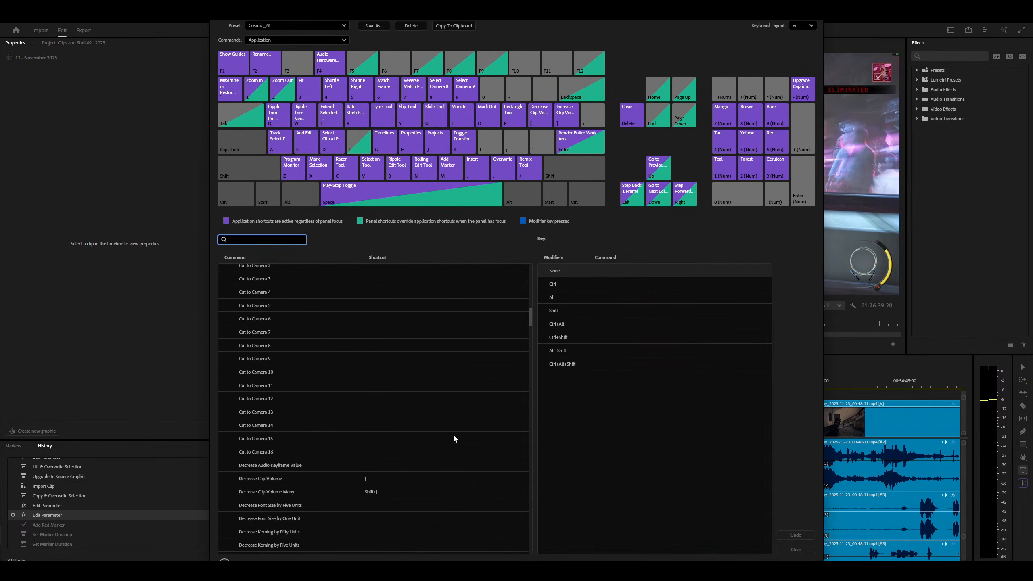
scroll(453, 432, "down", 20)
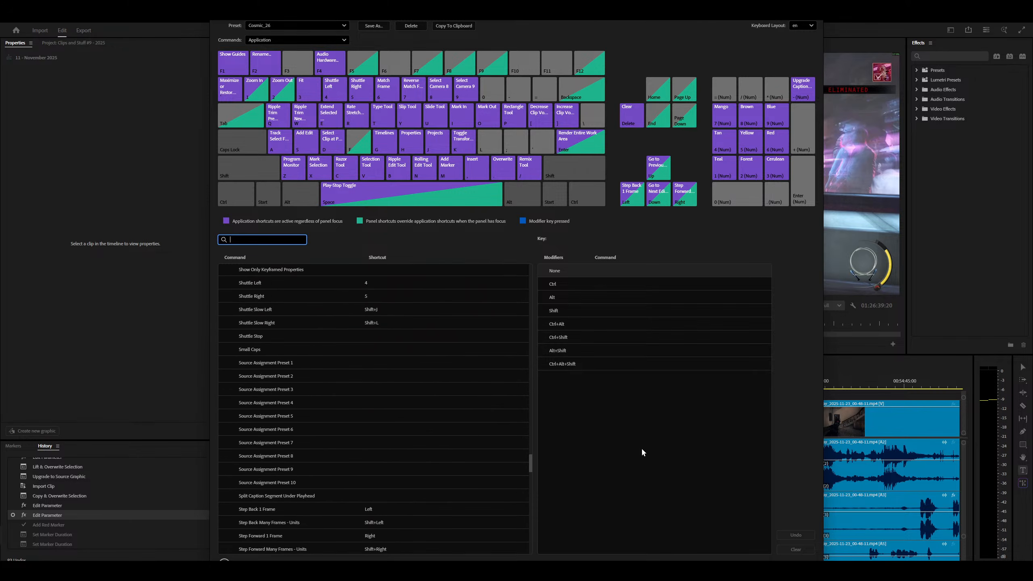
scroll(412, 435, "down", 15)
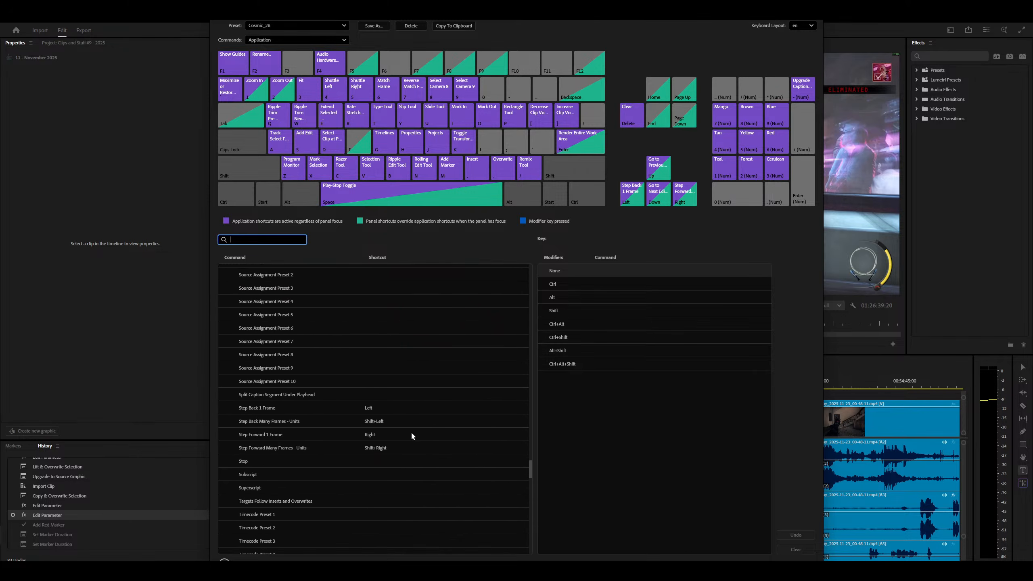
scroll(412, 434, "up", 1)
scroll(412, 436, "up", 10)
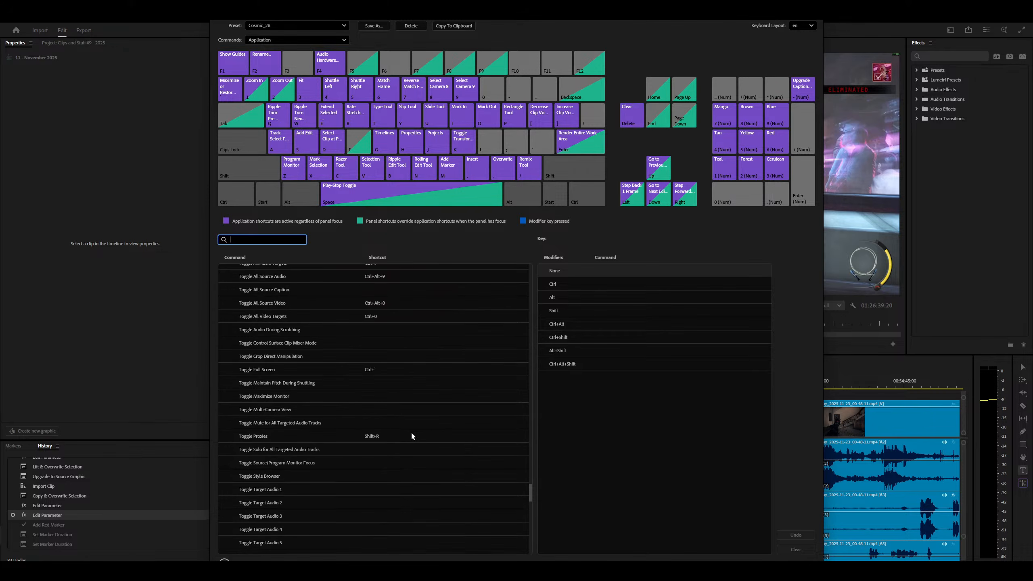
scroll(425, 427, "up", 15)
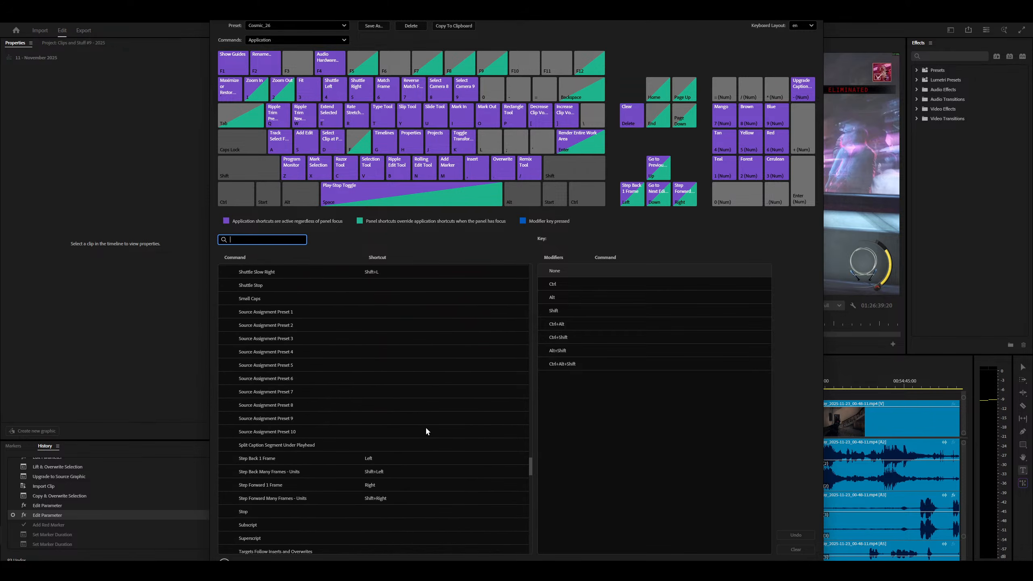
scroll(426, 429, "up", 15)
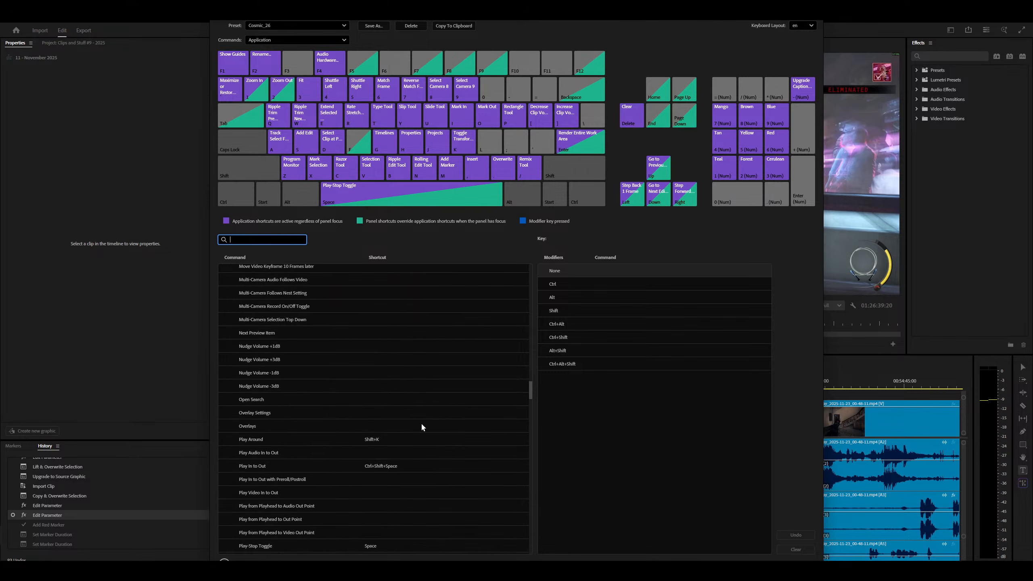
scroll(421, 426, "up", 12)
scroll(398, 425, "up", 12)
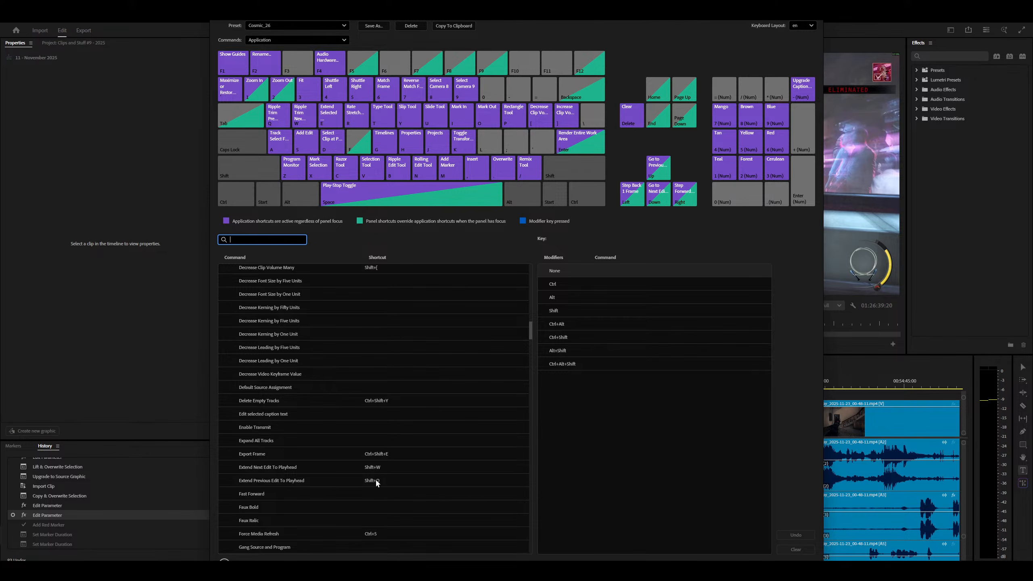
scroll(373, 481, "down", 7)
scroll(370, 423, "down", 4)
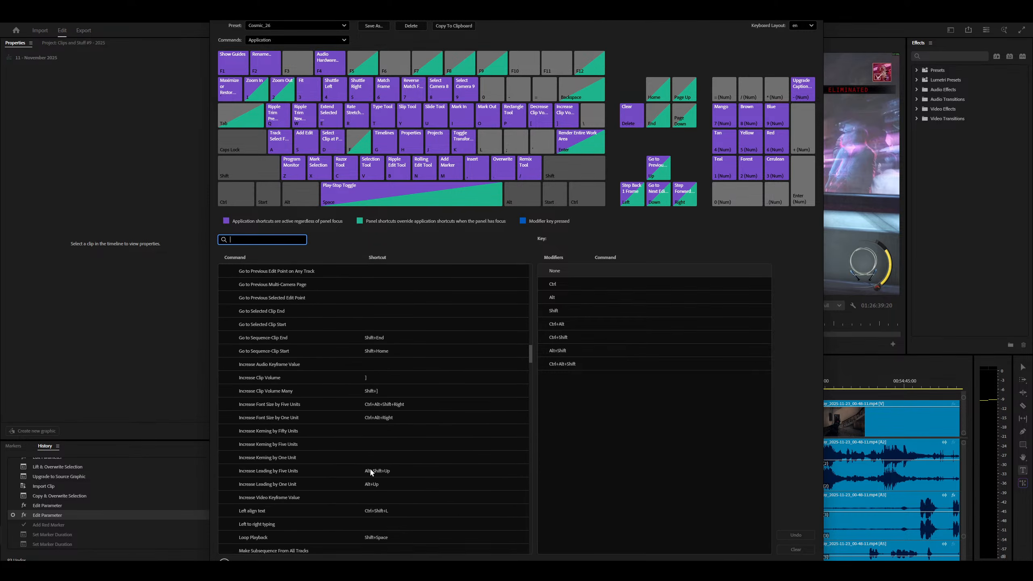
scroll(280, 390, "up", 15)
scroll(283, 391, "up", 10)
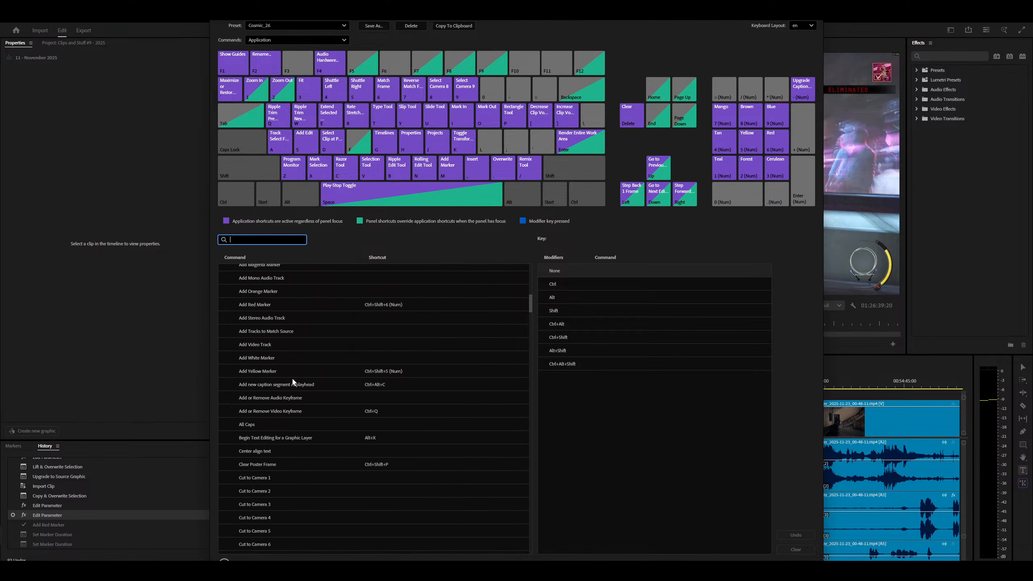
scroll(292, 381, "up", 3)
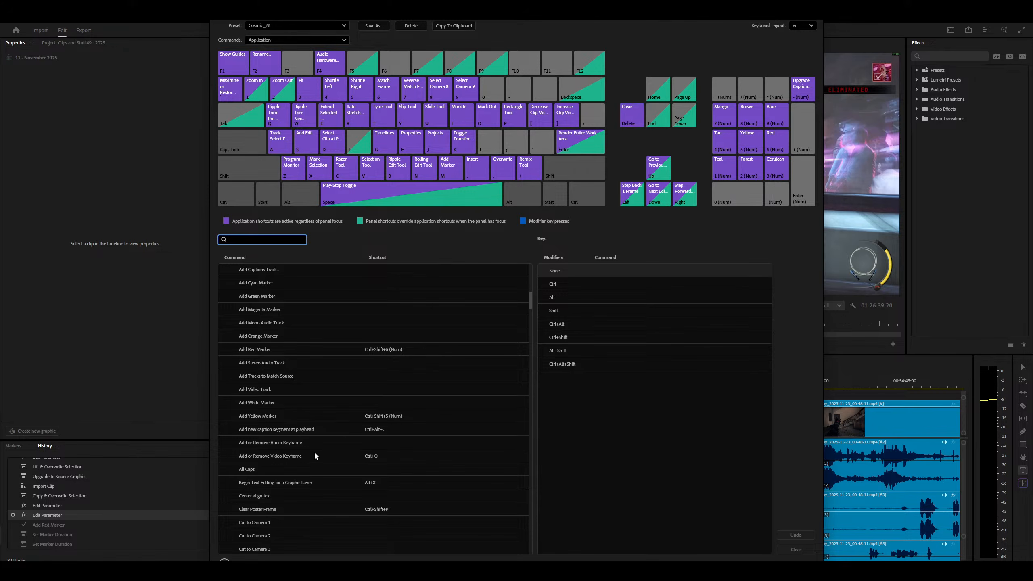
Check the keys already used with Ctrl, assign Ctrl+P to the Center align text command, and save the shortcuts.
scroll(313, 488, "down", 3)
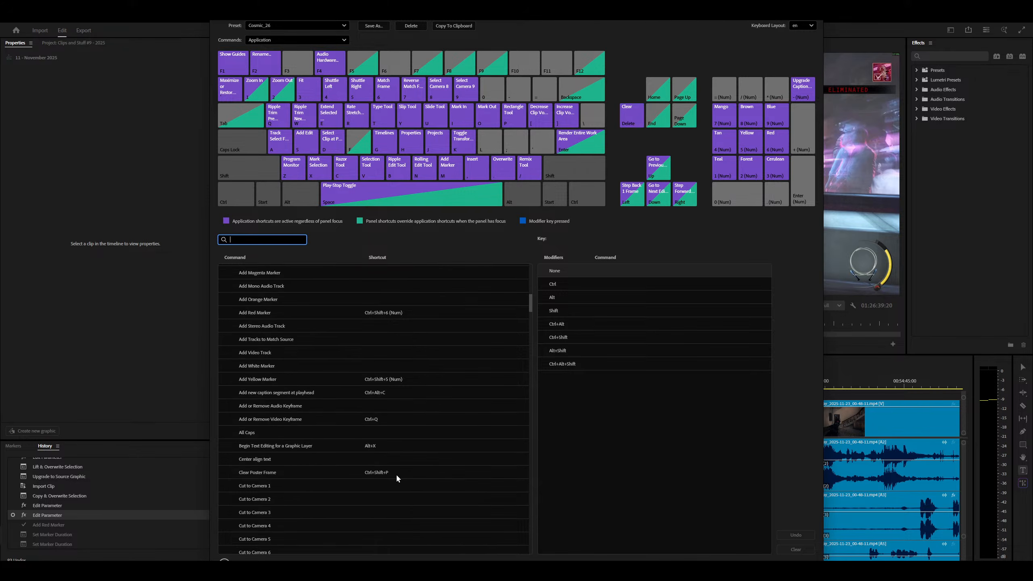
left_click(367, 465)
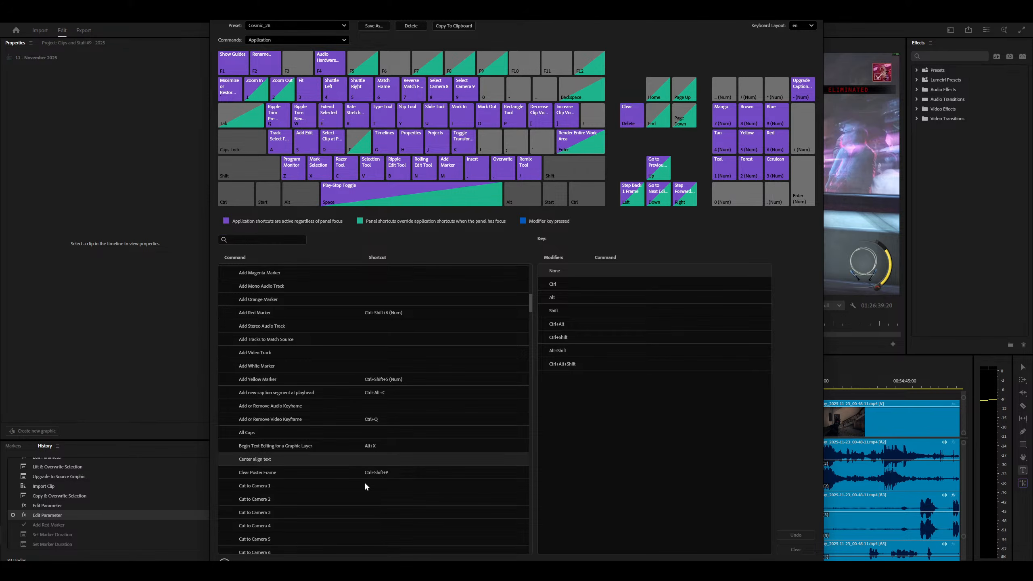
scroll(337, 282, "up", 4)
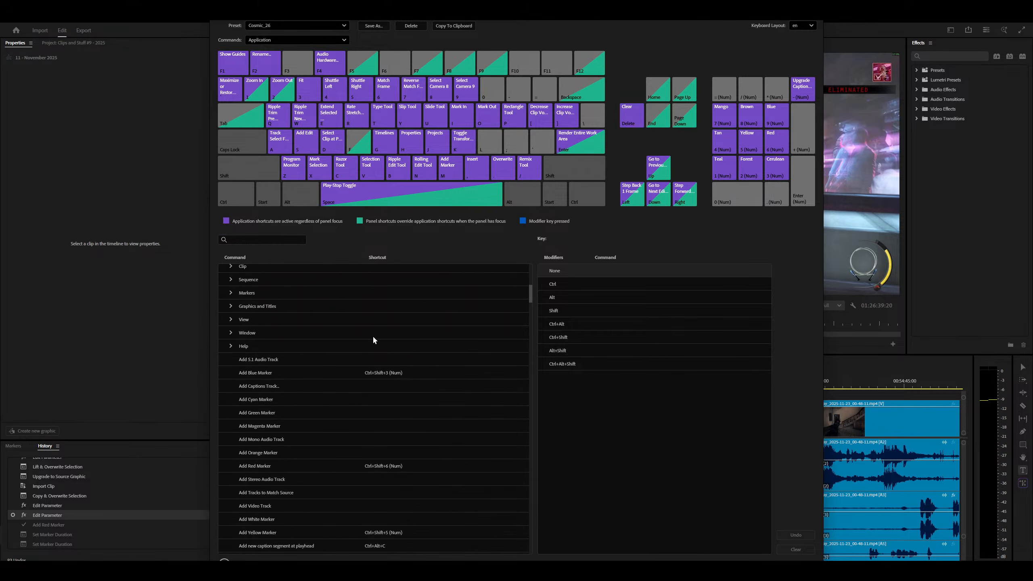
scroll(354, 337, "down", 7)
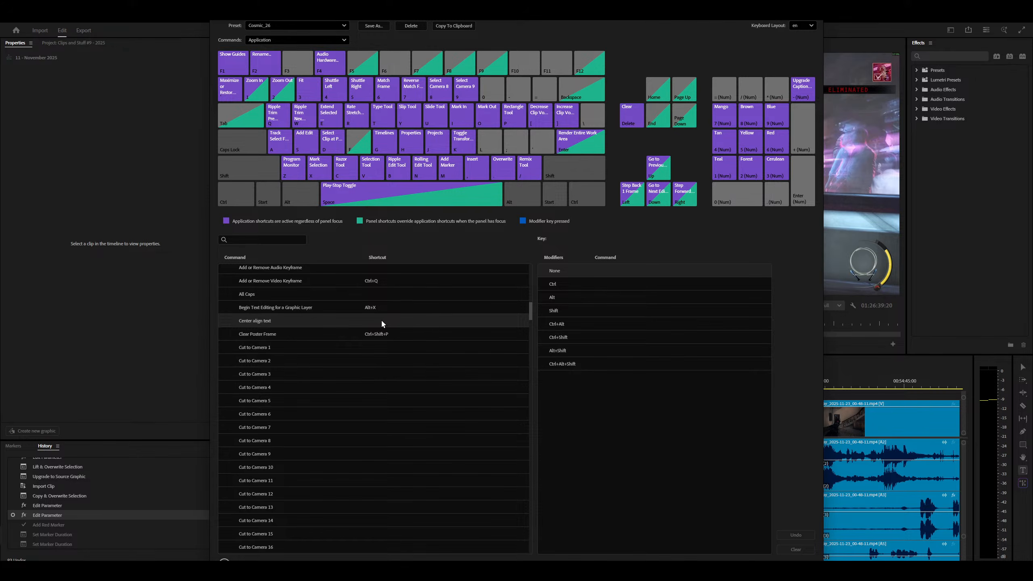
left_click(242, 192)
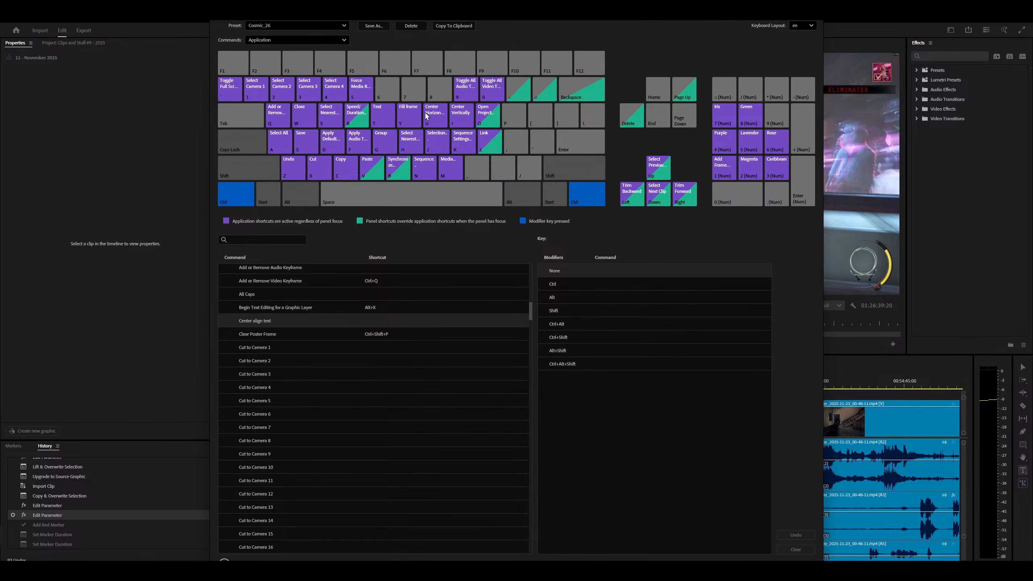
left_click(368, 322)
key("ctrl+p")
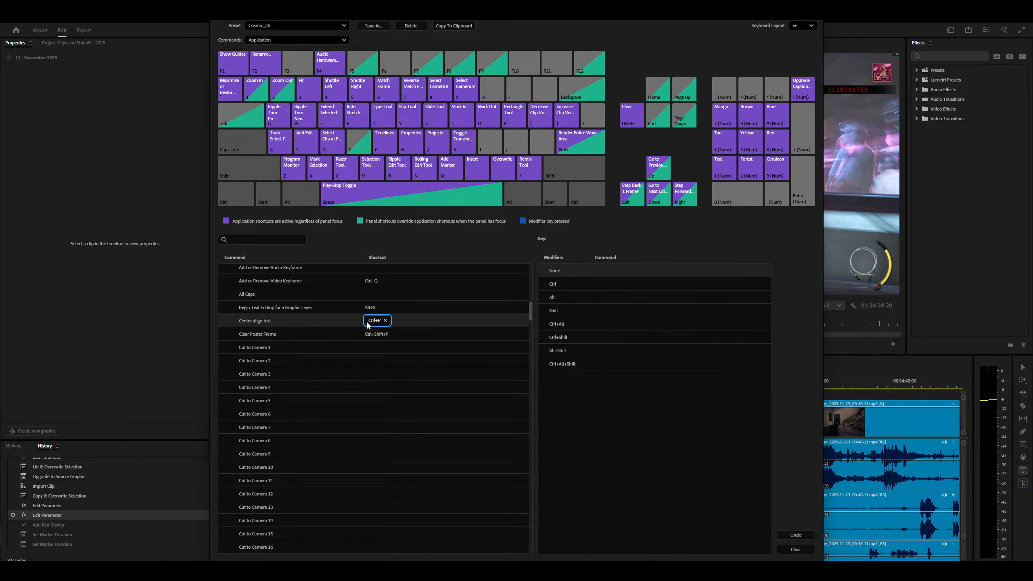
left_click(766, 566)
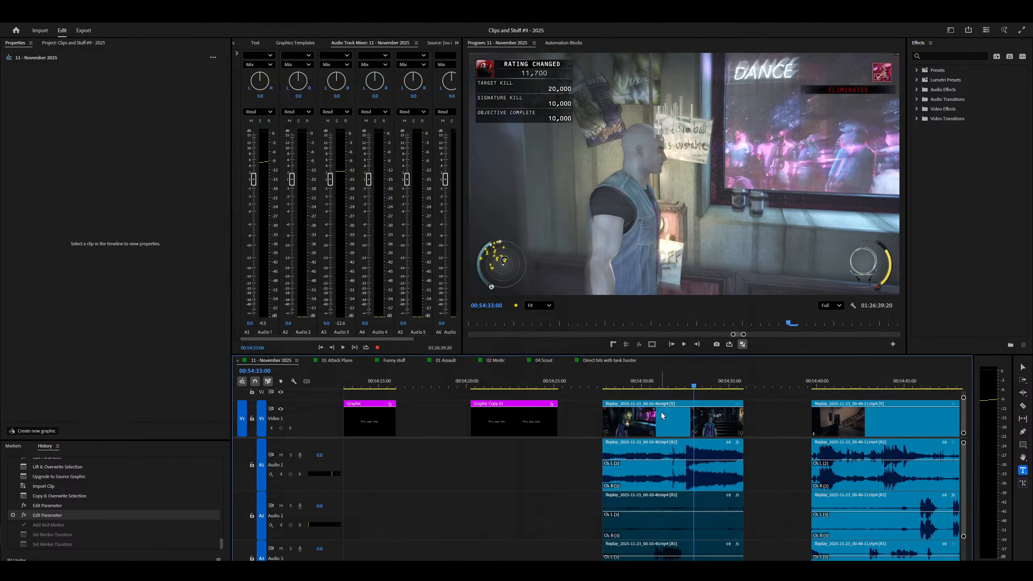
Go to 00:54:12:15, select the "This says that" graphic clip on Video 1, and activate the Selection tool.
left_click_drag(566, 379, 344, 382)
scroll(472, 423, "up", 5)
left_click(779, 385)
left_click(799, 414)
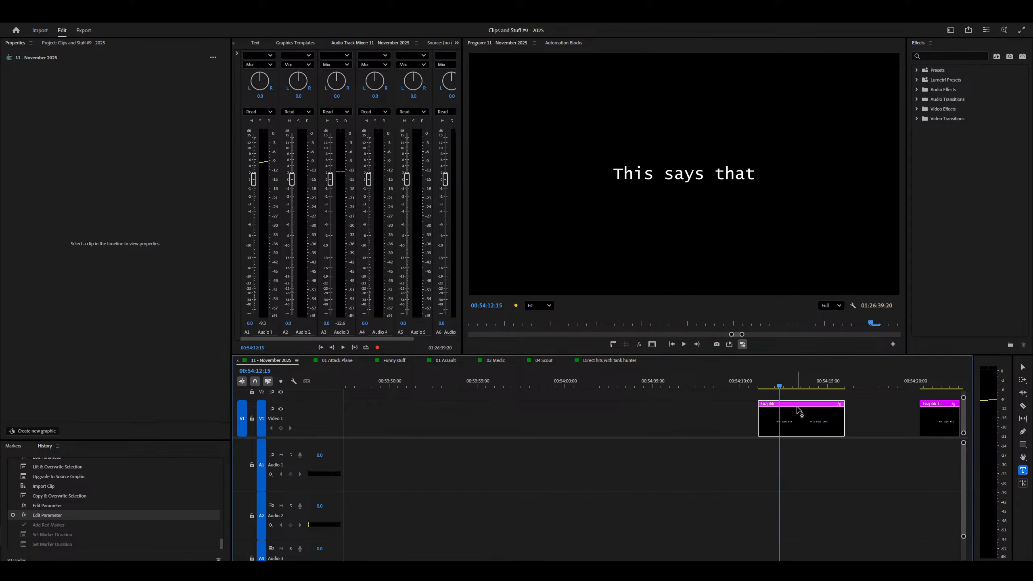
left_click(1023, 367)
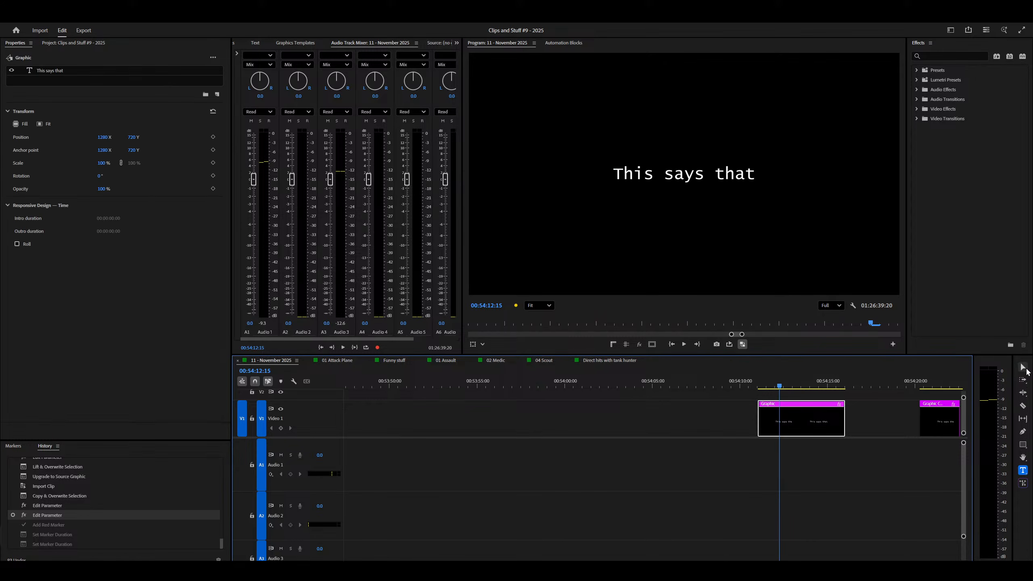
Move the "This says that" text to the upper-left area of the frame, at about 623, 256.
left_click(704, 180)
left_click_drag(623, 177, 512, 93)
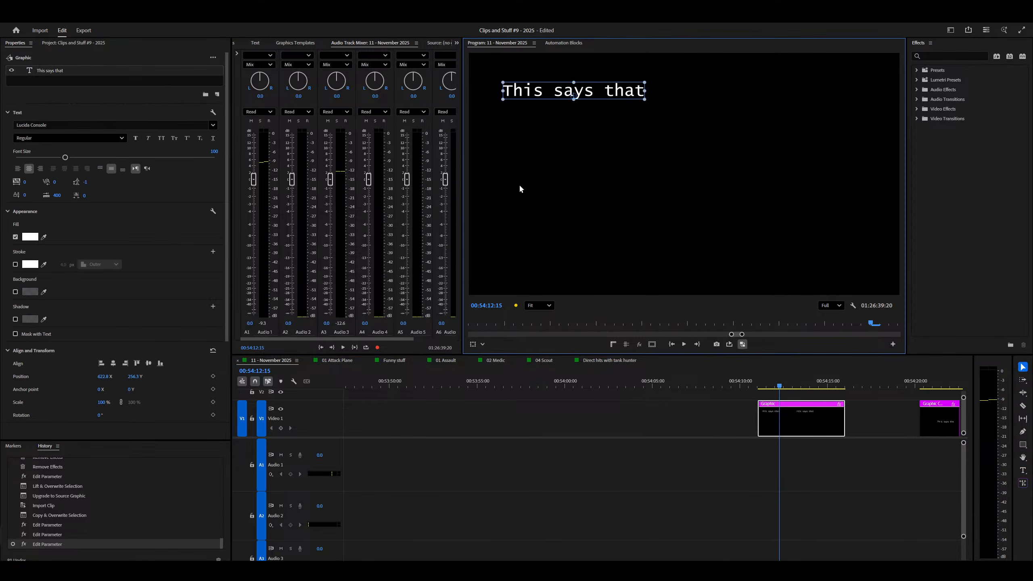
left_click(807, 418)
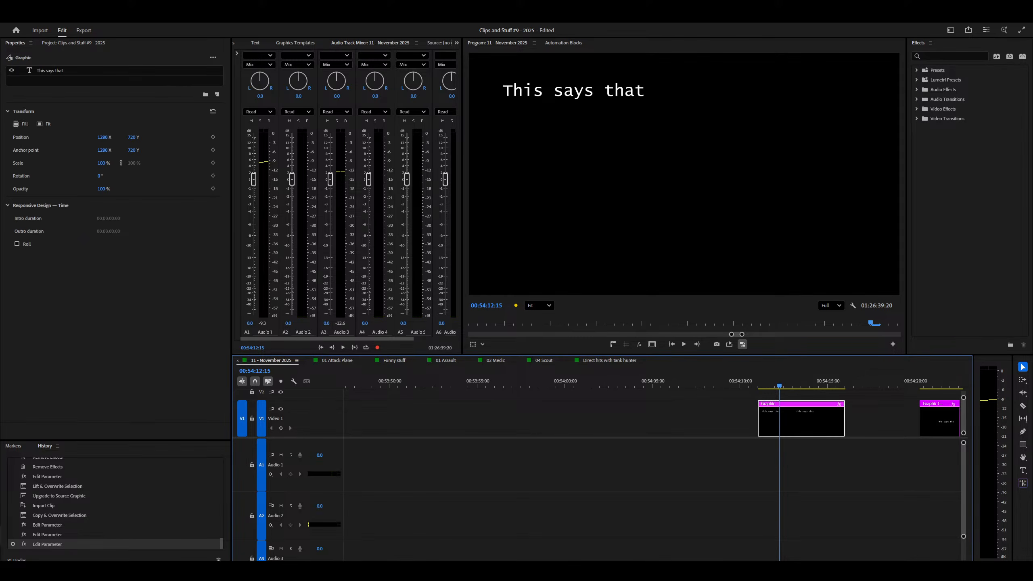
left_click(573, 94)
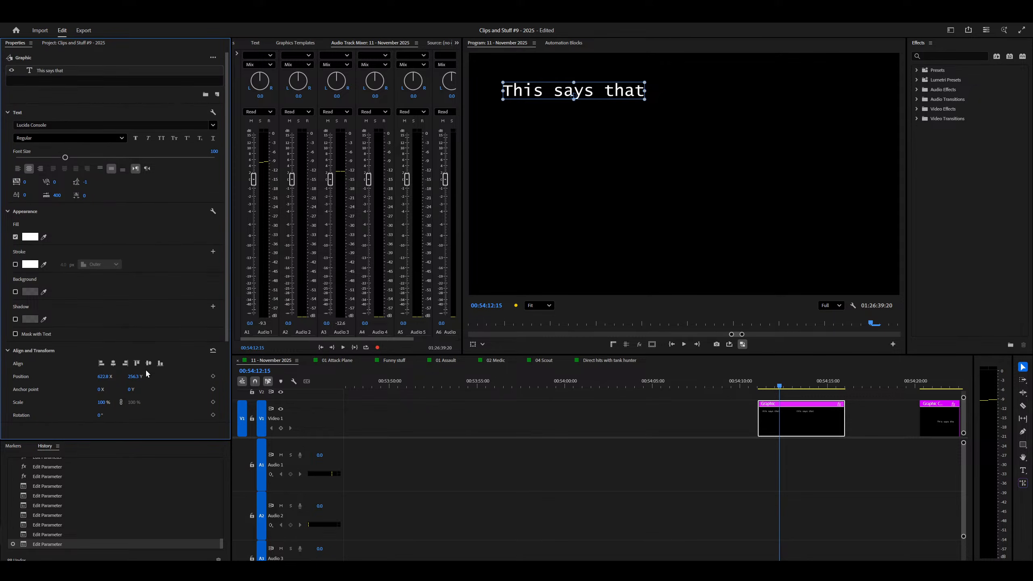
Add a default text layer at 00:53:57:53 and centre-align its text.
left_click(594, 414)
left_click(527, 386)
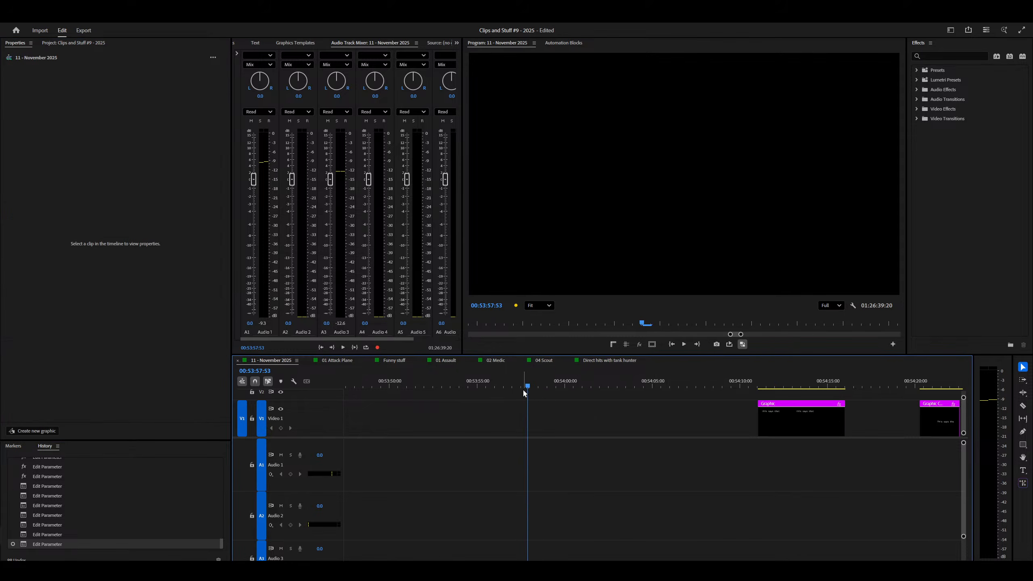
key("ctrl+t")
key("ctrl+shift+c")
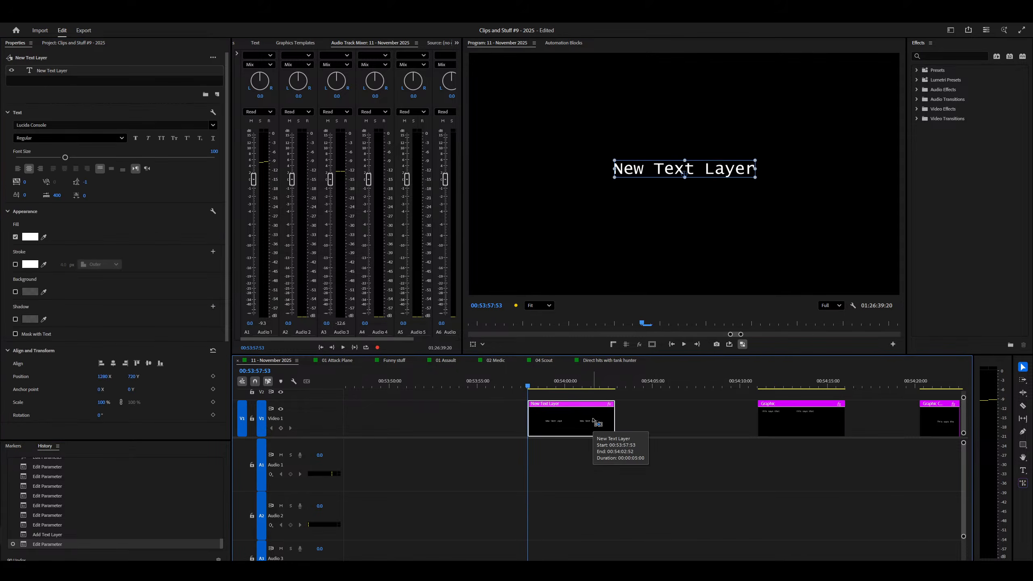
Test the alignment while repositioning the new text layer, ending centre-aligned near the frame's left edge at about 479, 744.
key("ctrl+shift+l")
left_click_drag(684, 174, 770, 97)
key("ctrl+shift+c")
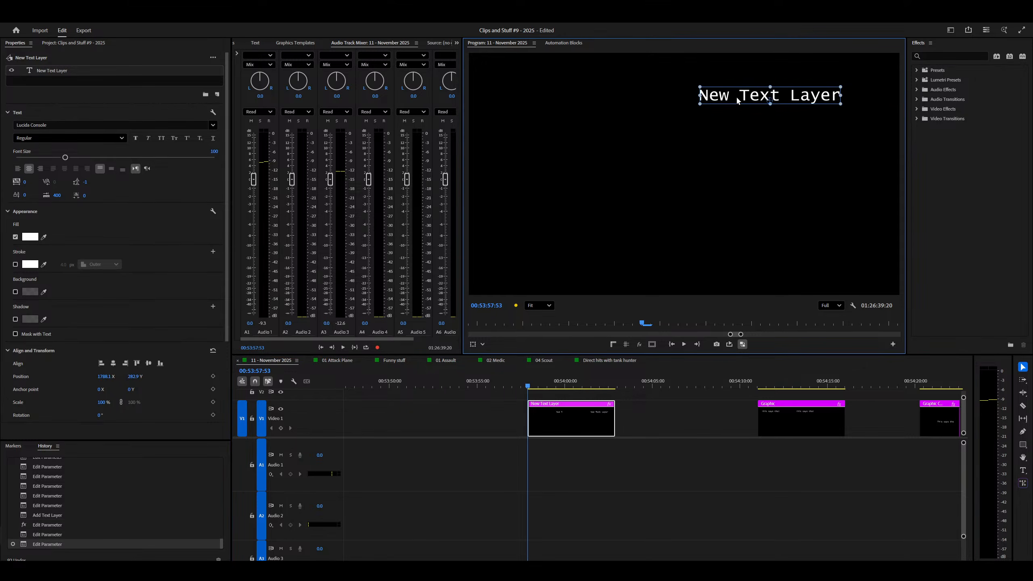
left_click_drag(738, 101, 638, 170)
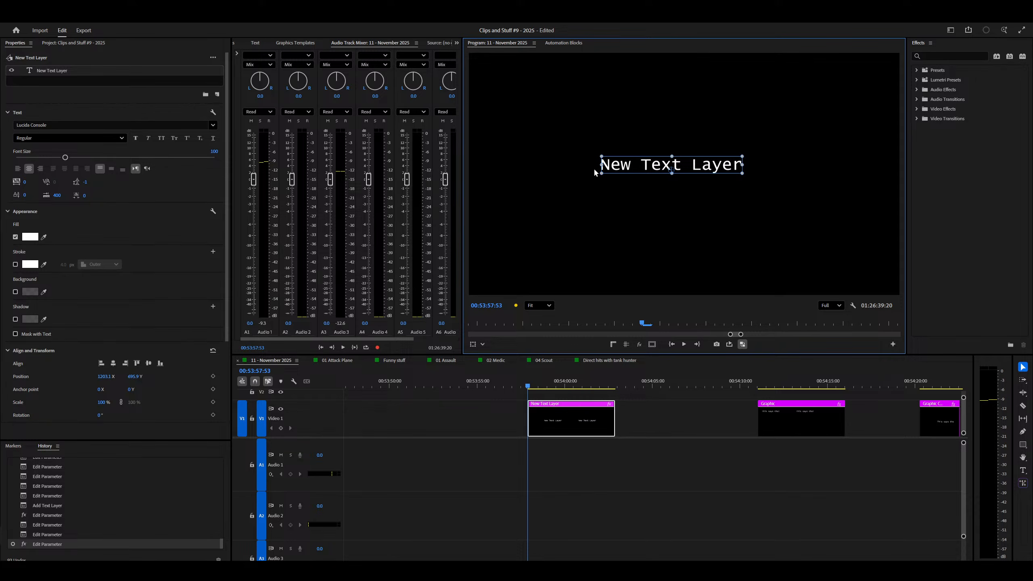
left_click_drag(661, 165, 540, 173)
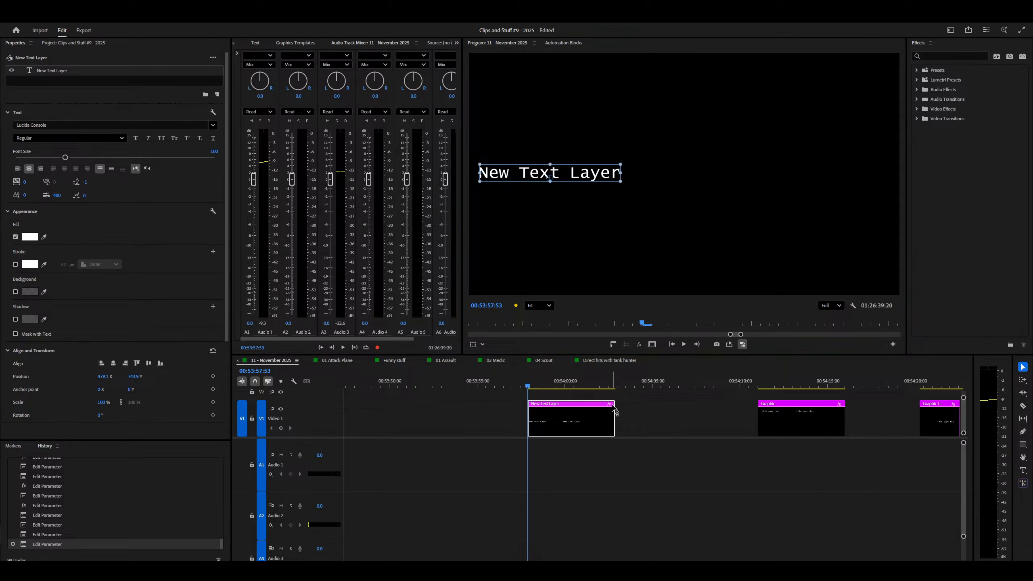
Replace the moved text layer clip with a fresh default text layer and centre-align its text.
left_click(595, 428)
key("Delete")
key("ctrl+t")
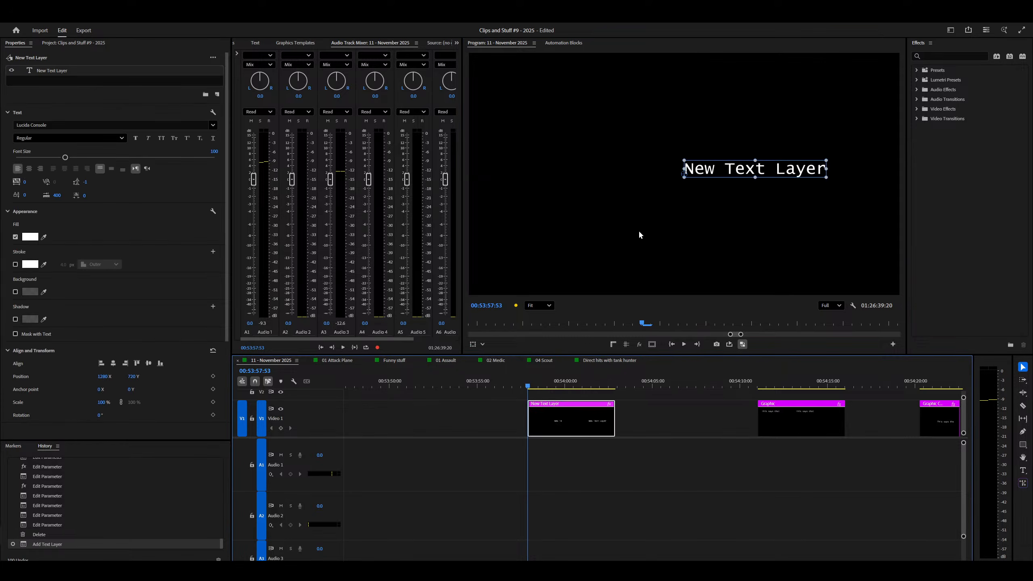
key("ctrl+shift+c")
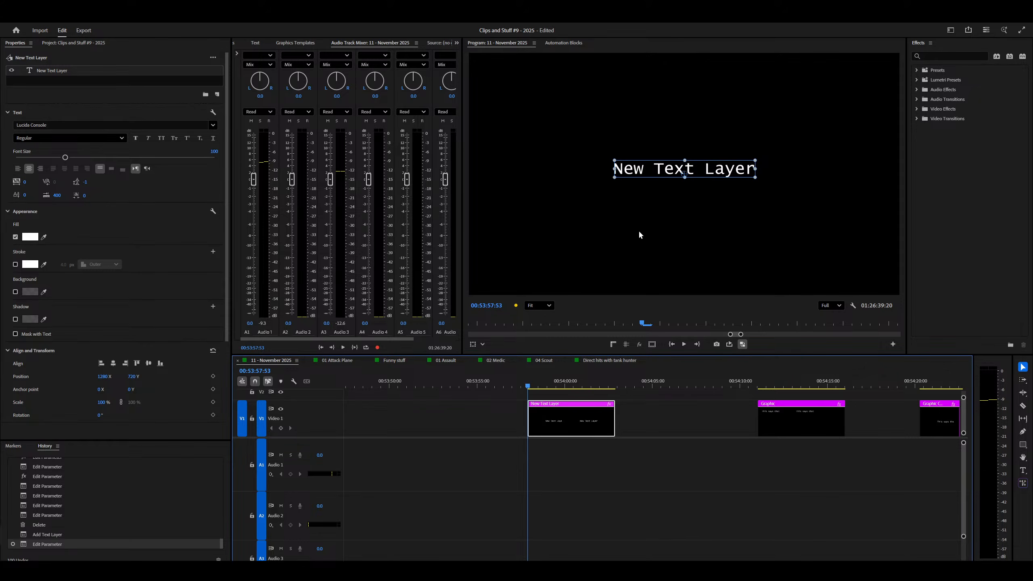
key("ctrl+z")
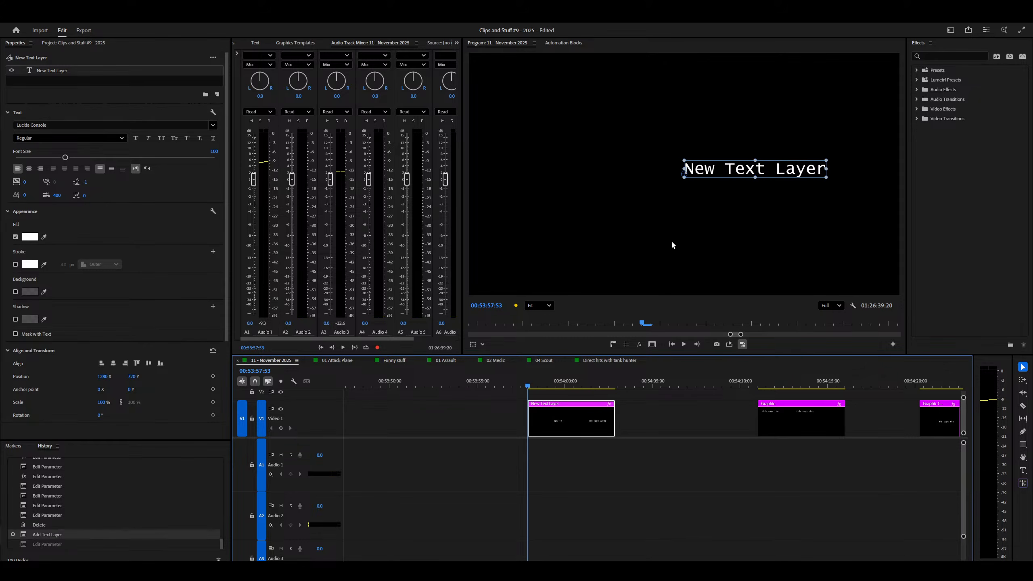
key("ctrl+shift+z")
Set the text layer's anchor point at the text's upper-left corner and move the centred text to about 138, 348.
left_click(687, 178)
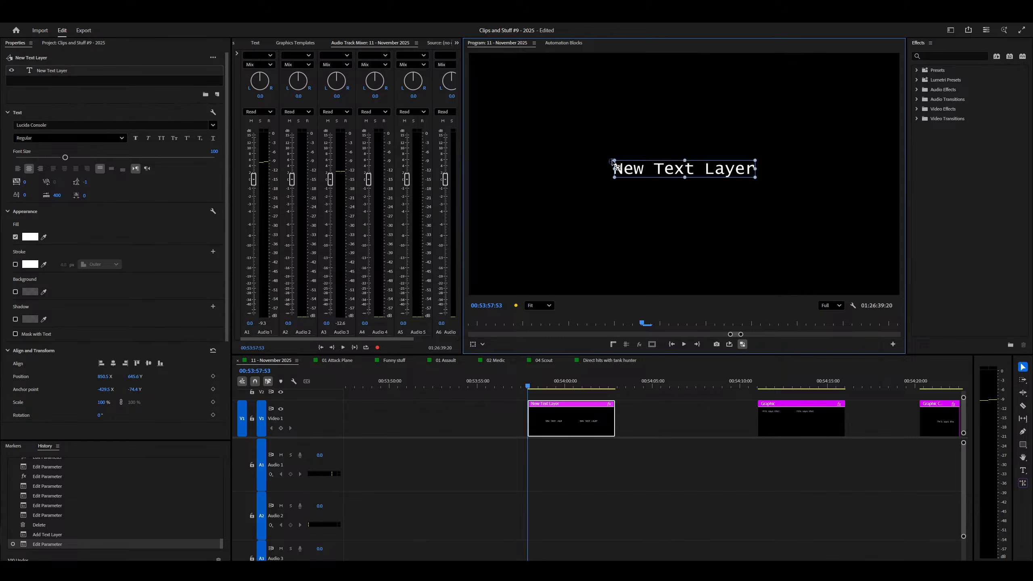
left_click_drag(612, 161, 612, 161)
key("ctrl+shift+c")
key("ctrl+shift+c")
left_click_drag(728, 175, 597, 124)
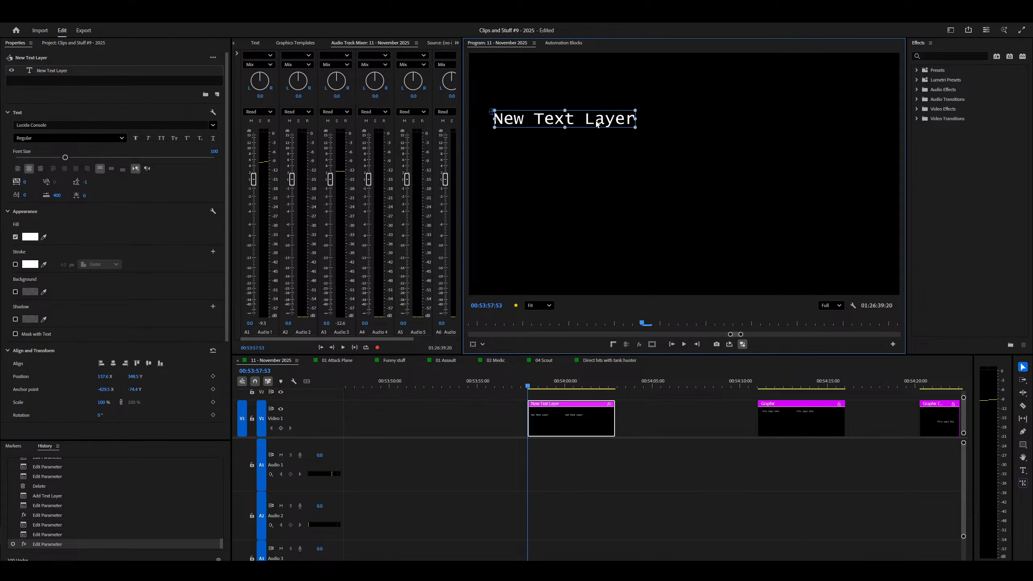
Reapply centre alignment to the moved text layer several times and reselect its text in the frame.
key("ctrl+shift+c")
key("ctrl+shift+c")
key("ctrl+shift+c")
key("ctrl+shift+c")
key("ctrl+shift+c")
left_click(590, 453)
left_click(580, 423)
left_click(524, 125)
Undo the text layer's move, anchor point change and centre alignment.
key("ctrl+z")
key("ctrl+z")
key("ctrl+z")
key("ctrl+z")
key("ctrl+z")
key("ctrl+z")
key("ctrl+z")
key("ctrl+z")
key("ctrl+z")
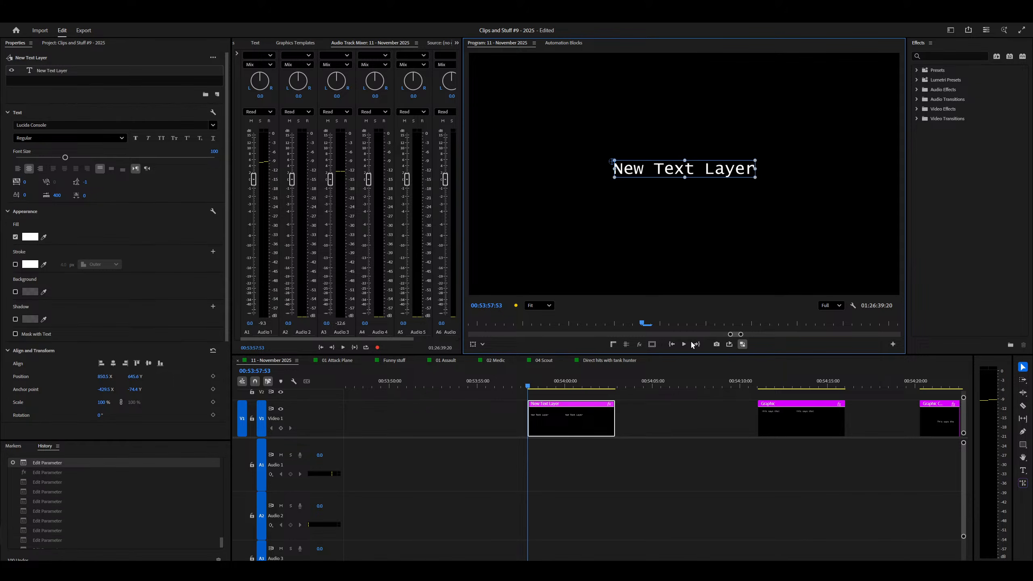
key("ctrl+z")
Delete all three text graphic clips ahead of the gameplay footage on video track V1.
key("minus")
key("minus")
key("minus")
left_click(548, 464)
key("minus")
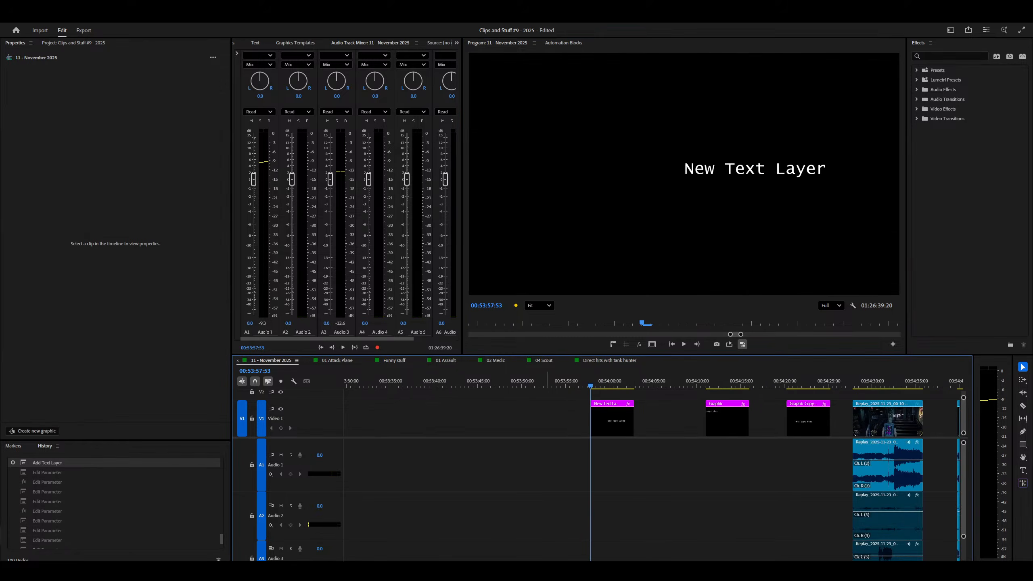
left_click_drag(547, 460, 804, 400)
key("Delete")
Open the keyboard shortcuts editor, enlarge it, and browse the application commands around Force Media Refresh.
key("ctrl+alt+k")
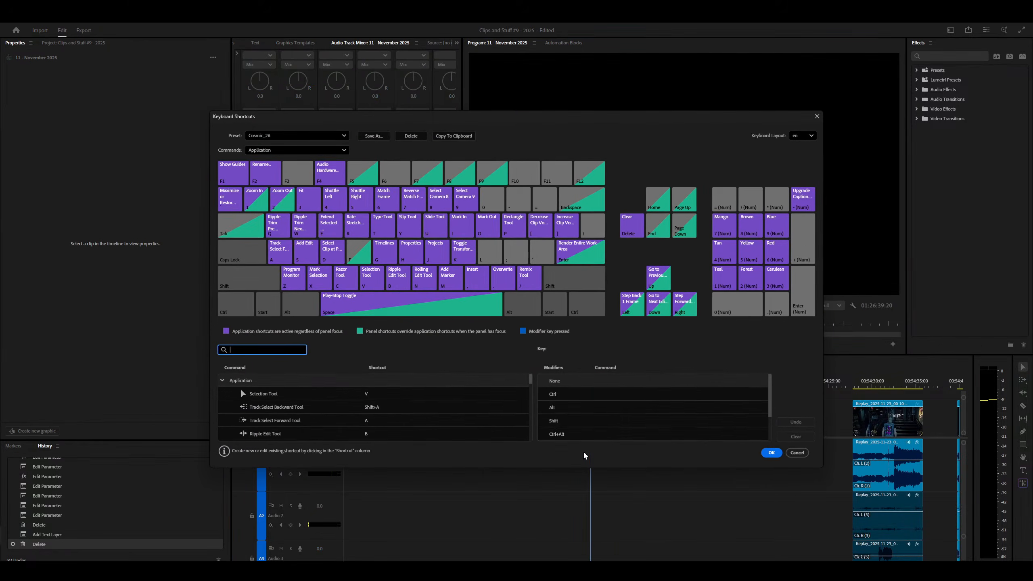
left_click_drag(503, 112, 503, 2)
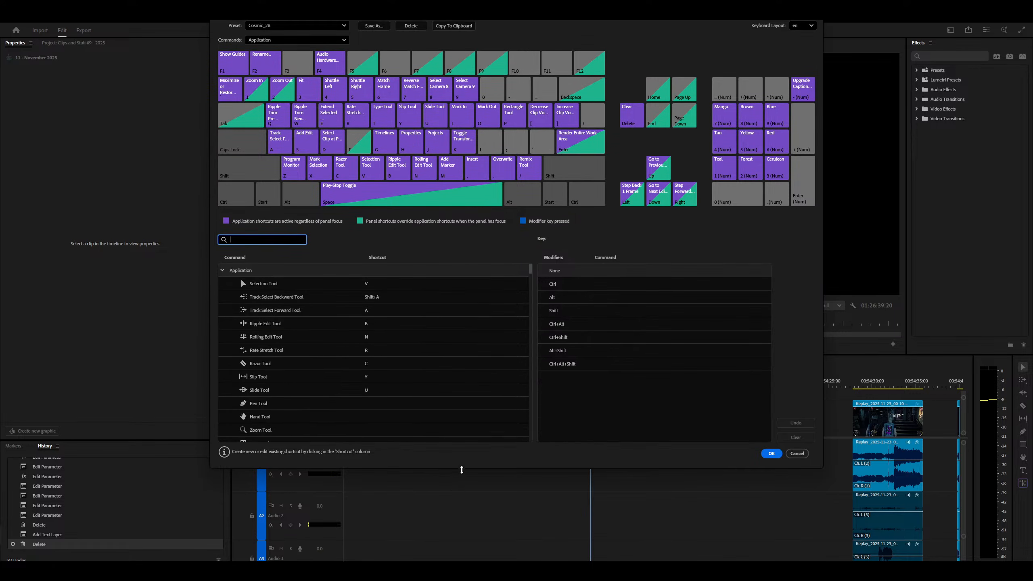
left_click_drag(462, 470, 462, 561)
scroll(387, 328, "down", 10)
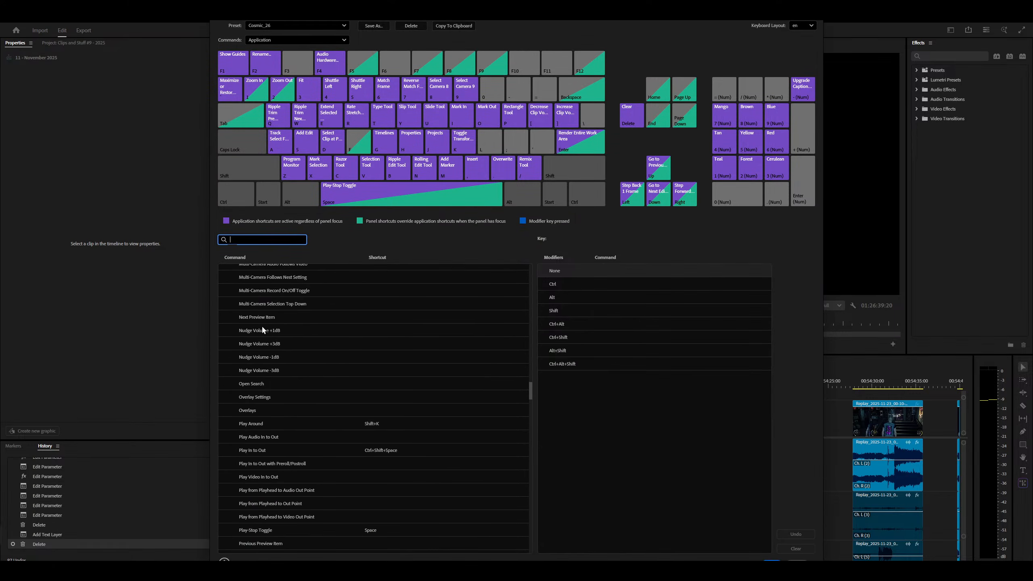
scroll(314, 367, "up", 10)
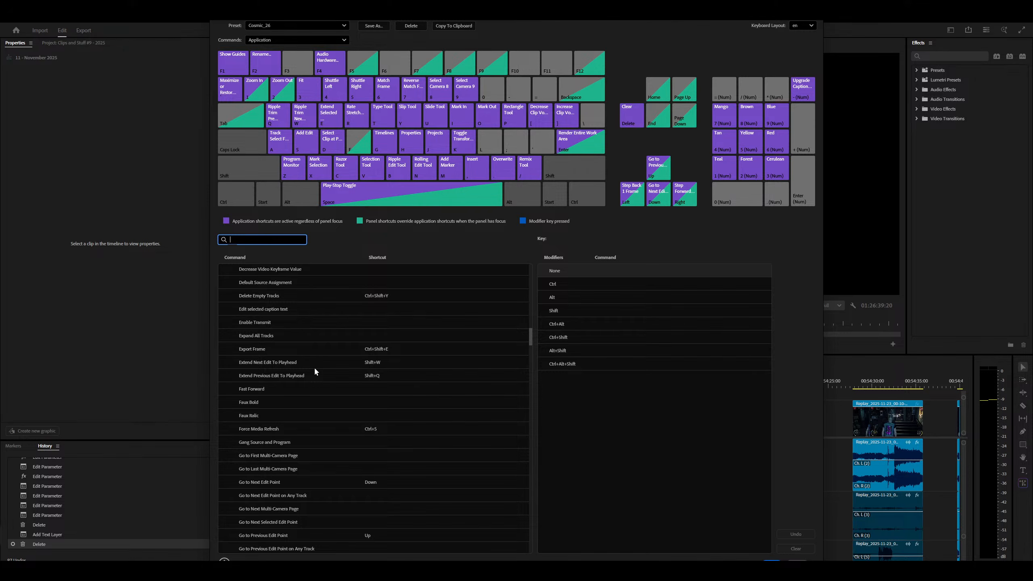
scroll(314, 369, "down", 3)
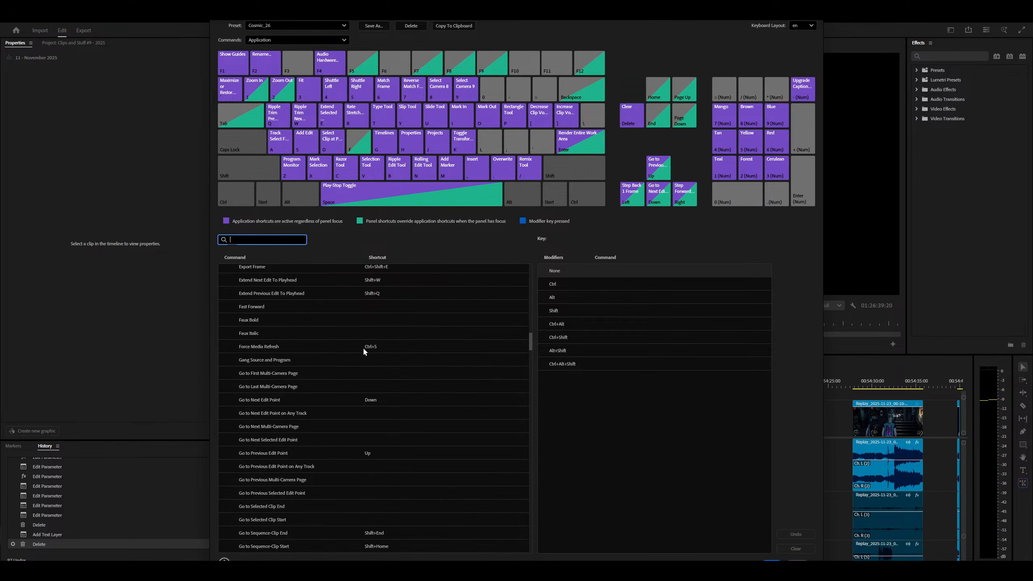
Display the keyboard layout's assignments for Ctrl+Alt+Shift combinations.
key("ctrl+alt+shift")
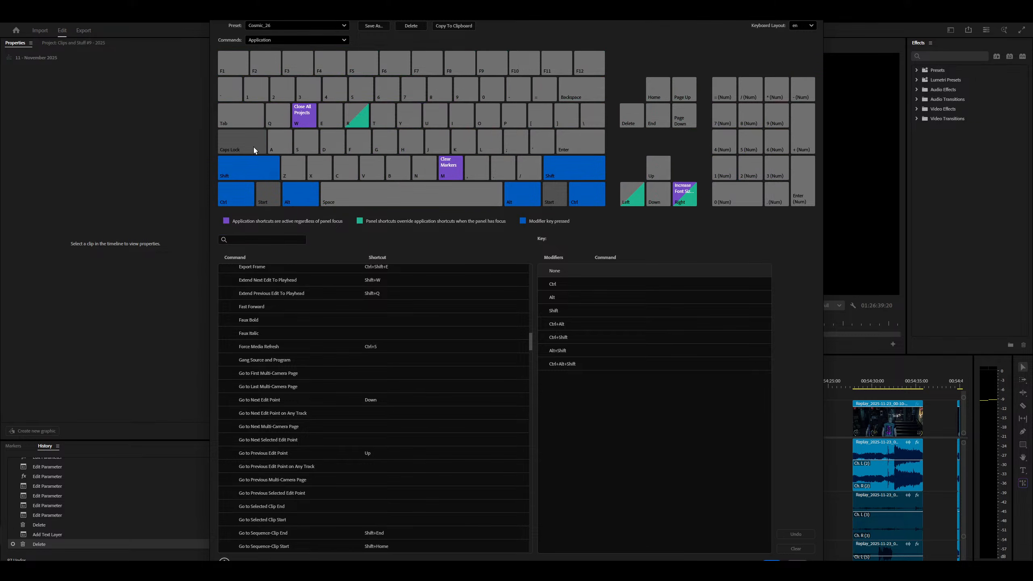
left_click(305, 197)
left_click(302, 195)
Clear the Force Media Refresh shortcut and assign Ctrl+S to it again.
left_click(370, 347)
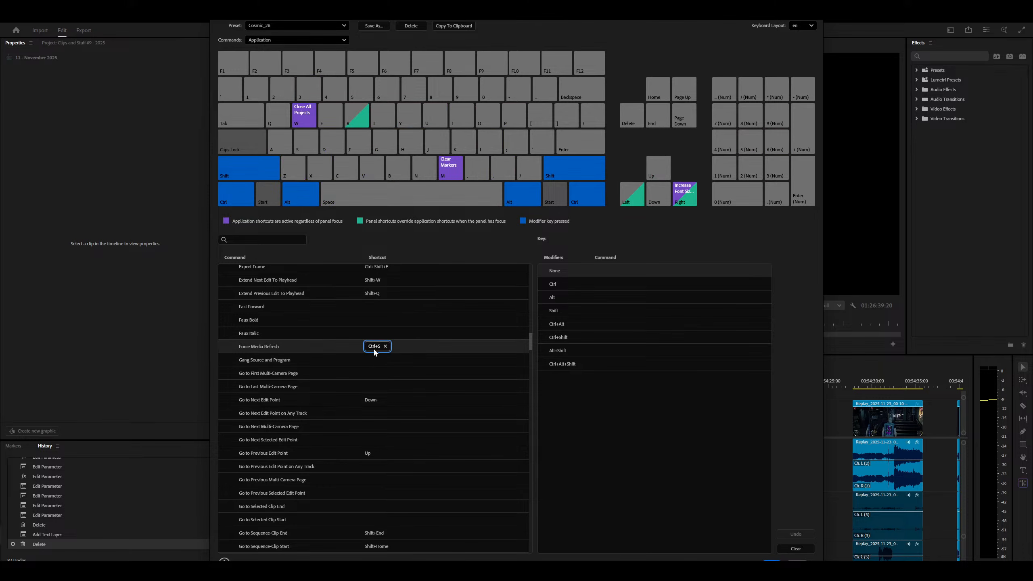
left_click(385, 347)
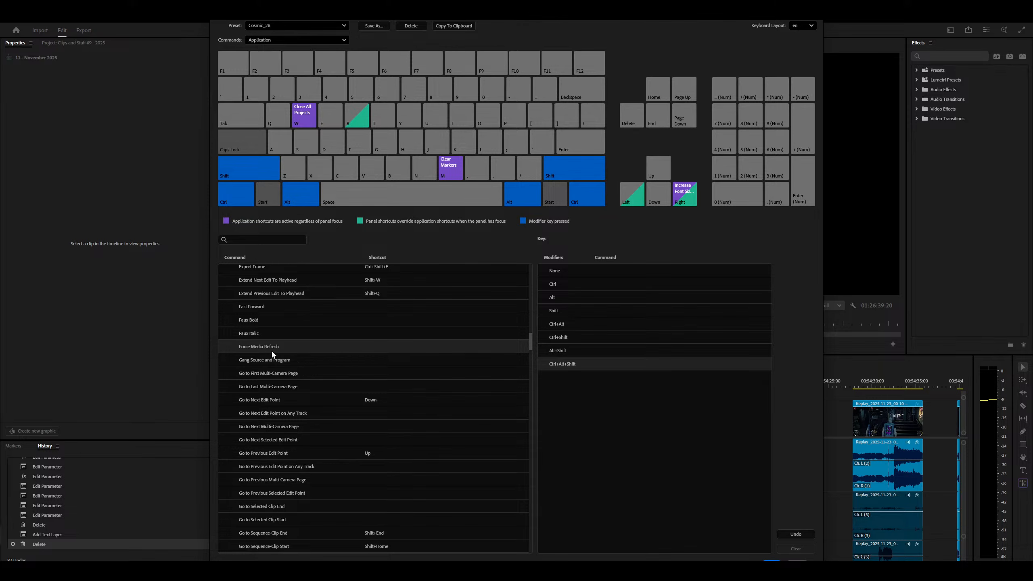
left_click(373, 347)
key("ctrl+s")
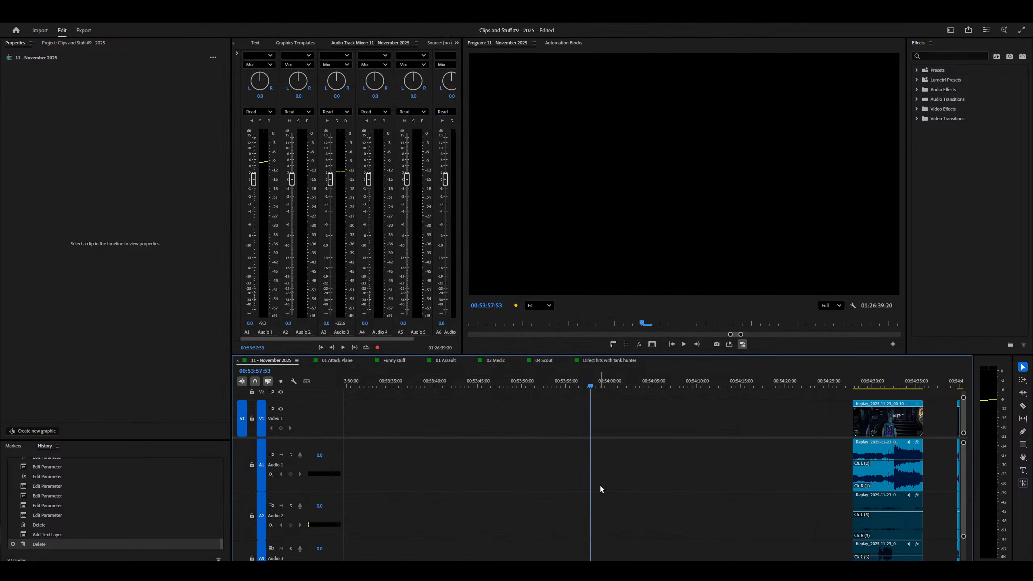
Search the keyboard shortcuts for "force med", assign Ctrl+Alt+Shift+S to Force Media Refresh, and save the shortcuts.
key("ctrl+alt+k")
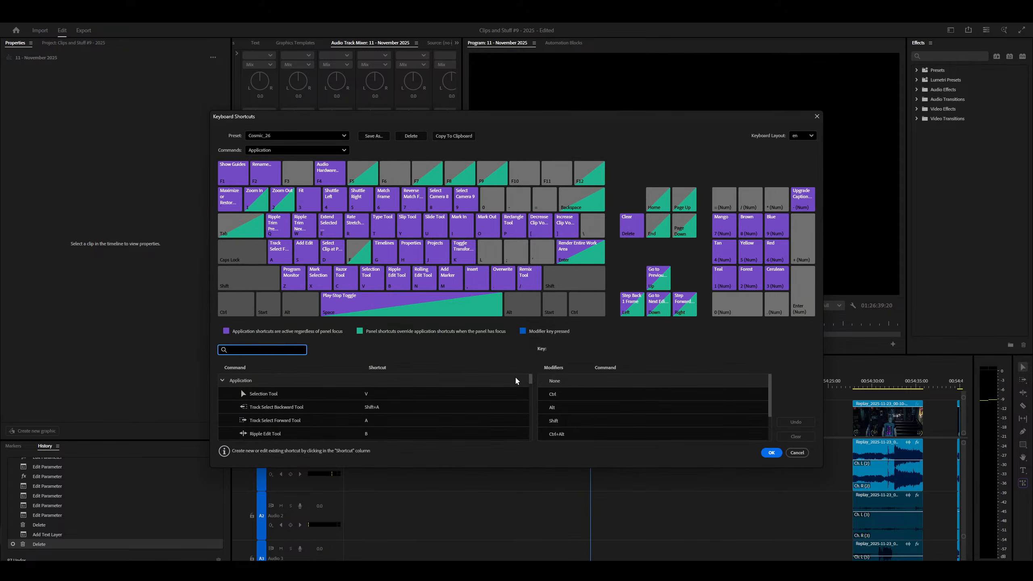
type("force med")
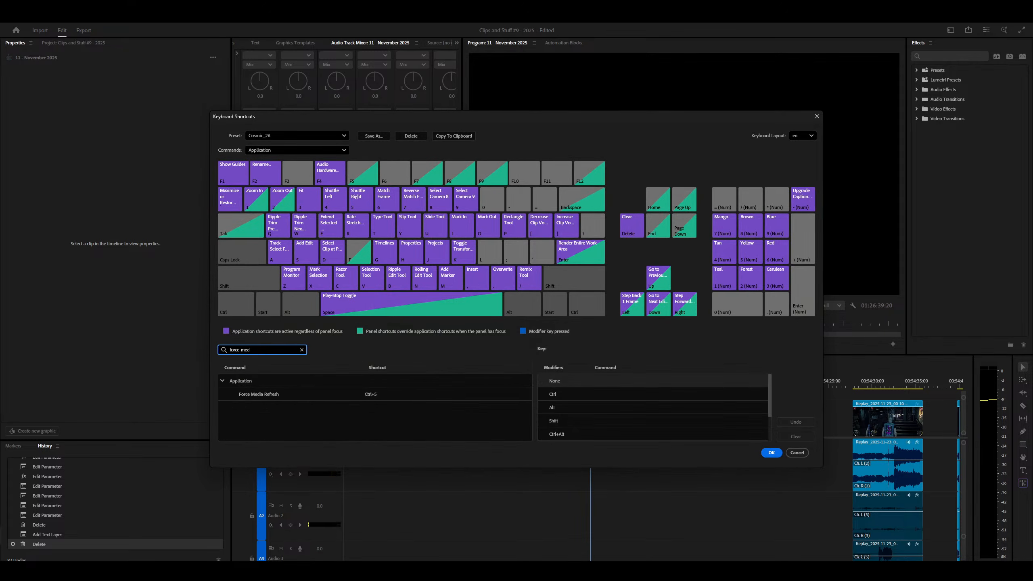
left_click(373, 394)
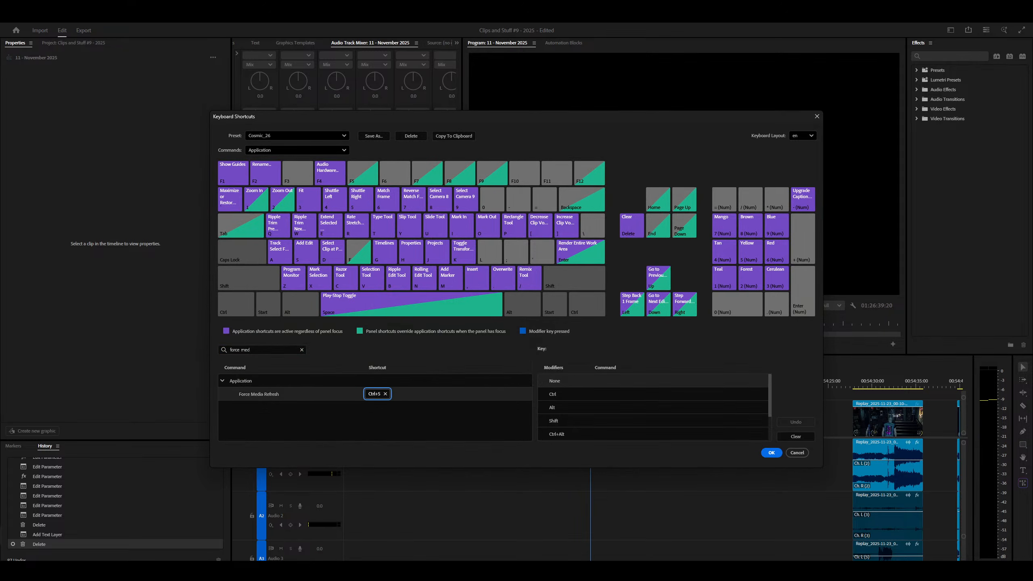
key("ctrl+alt+shift+s")
left_click(772, 453)
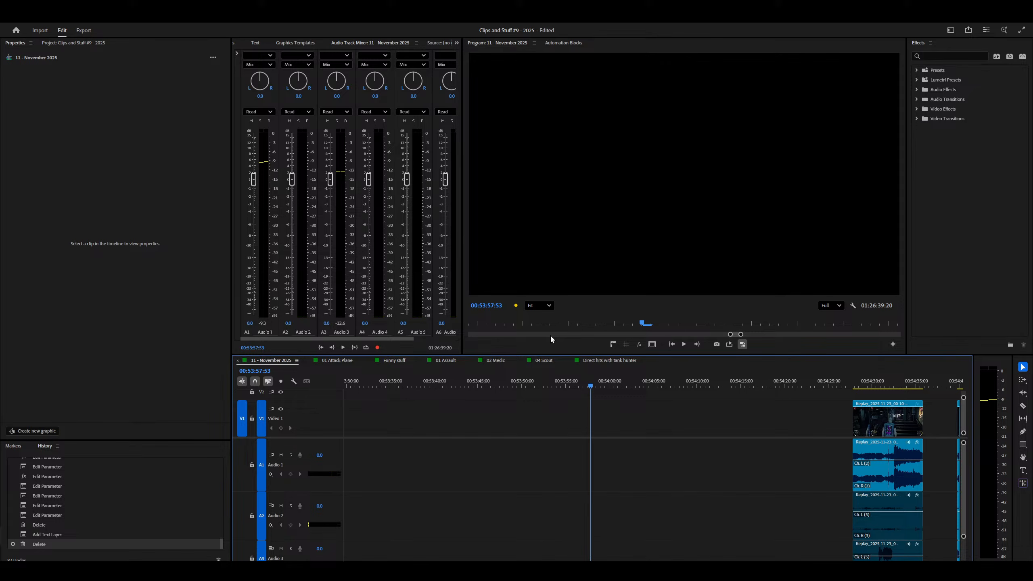
key("ctrl+alt+k")
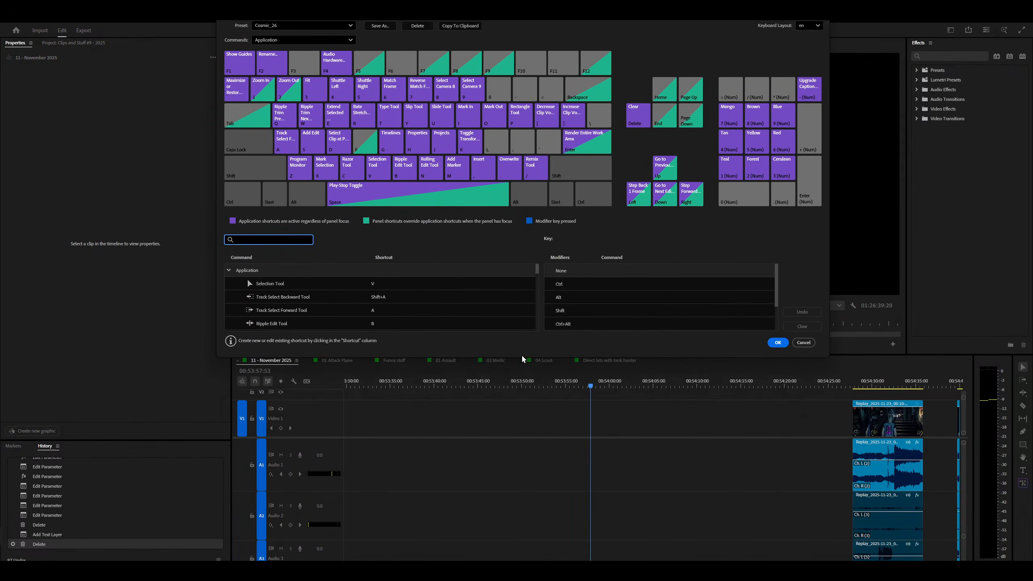
left_click_drag(515, 357, 516, 579)
key("Escape")
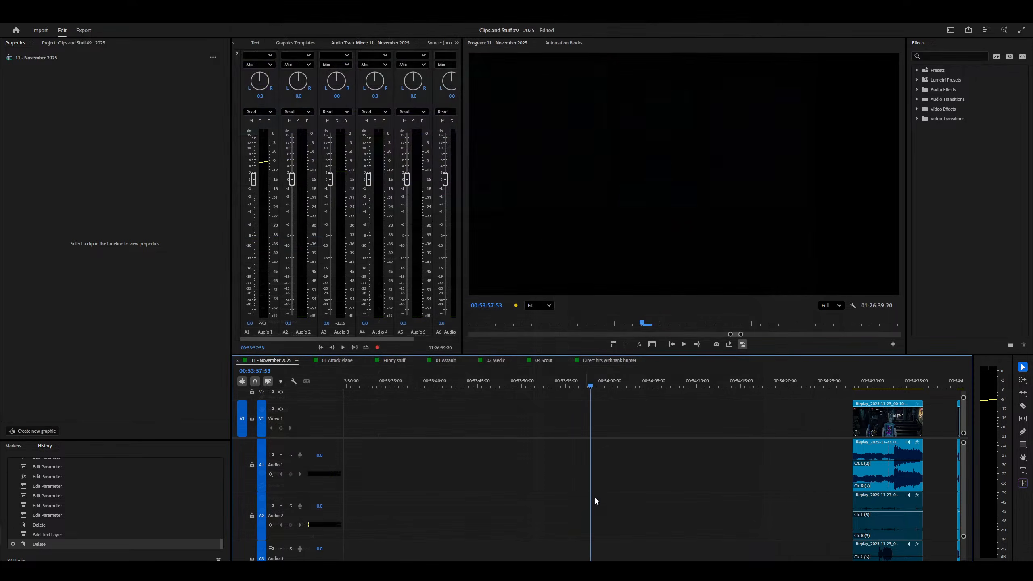
Add a default text layer on video track V1 at 00:53:57:53.
left_click(610, 412)
key("ctrl+t")
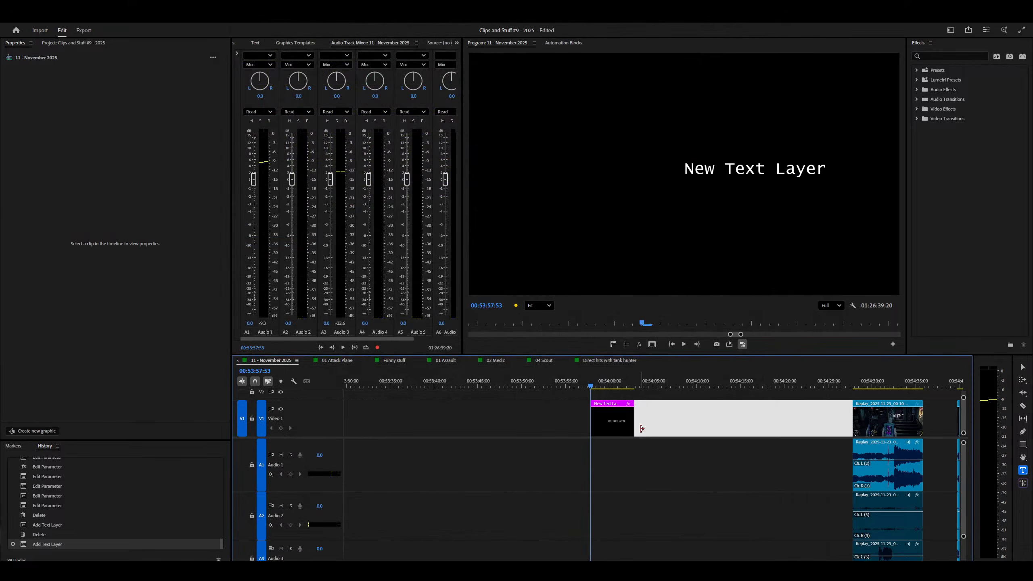
left_click(678, 419)
left_click(710, 444)
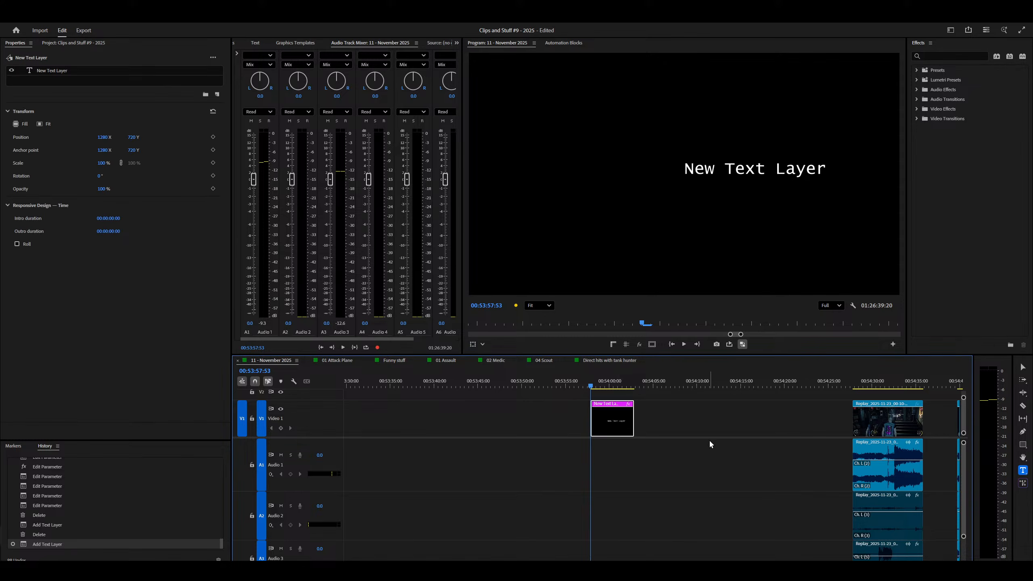
Enter and leave text editing on the new layer, and select its clip with the Selection tool.
double_click(755, 168)
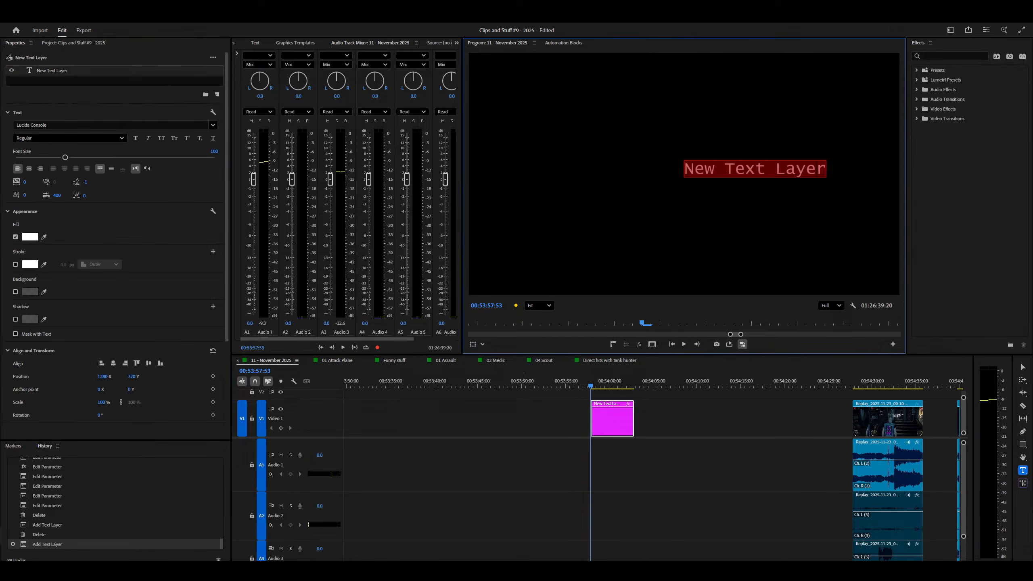
left_click(667, 464)
key("v")
left_click(605, 421)
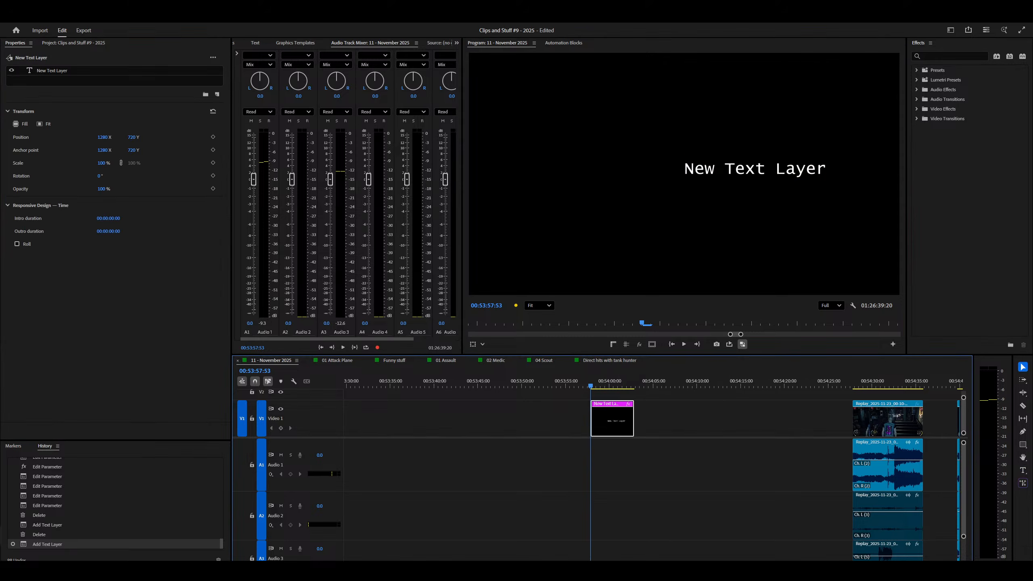
Add edits to all tracks at the playhead with the text clip selected, and activate the Track Select Forward tool.
left_click(52, 71)
key("ctrl+shift+k")
key("a")
key("ctrl+shift+k")
key("ctrl+shift+k")
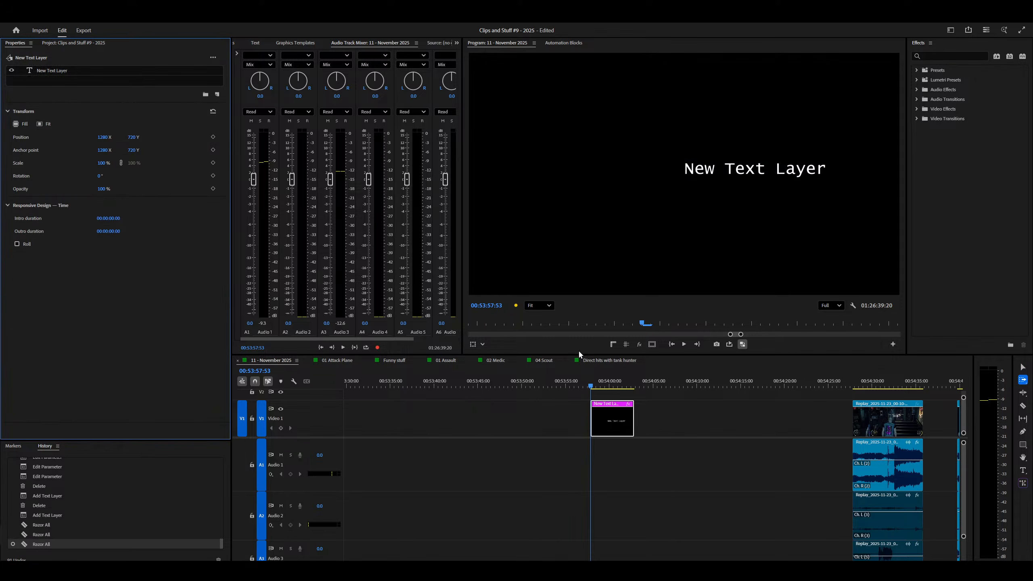
Add edits to all tracks at the playhead two more times and select the text layer in the clip's properties.
key("ctrl+shift+k")
key("ctrl+shift+k")
left_click(57, 71)
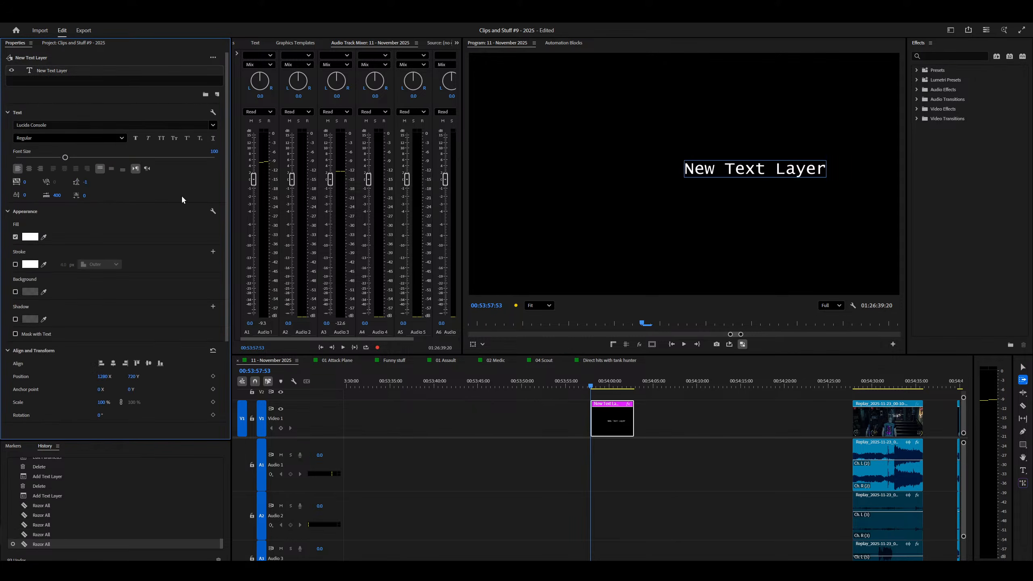
Try replacing the layer's text with "asdasd", undo the text change and reselect the text clip.
double_click(759, 167)
type("asdasd")
left_click(667, 464)
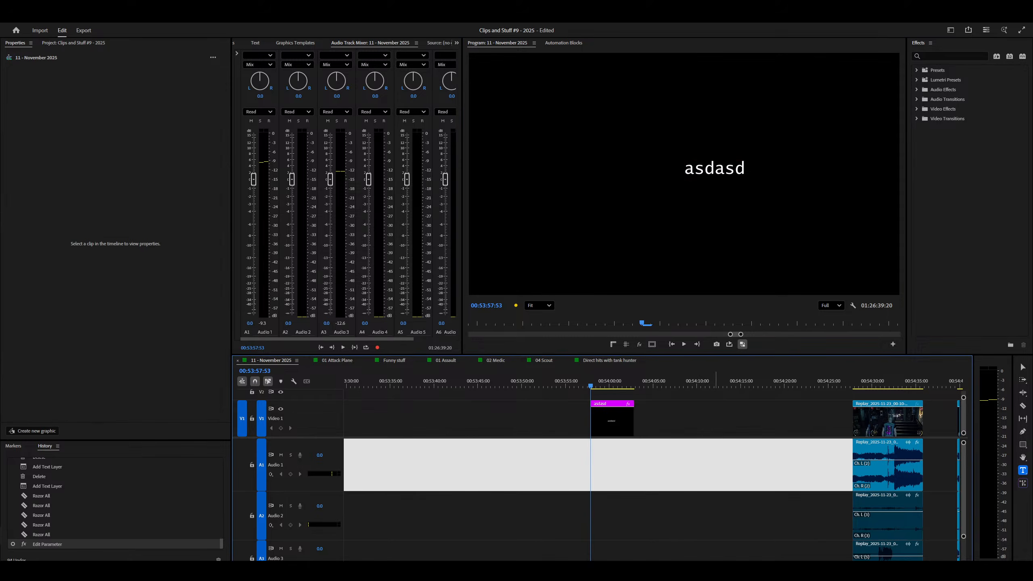
key("ctrl+z")
left_click(617, 420)
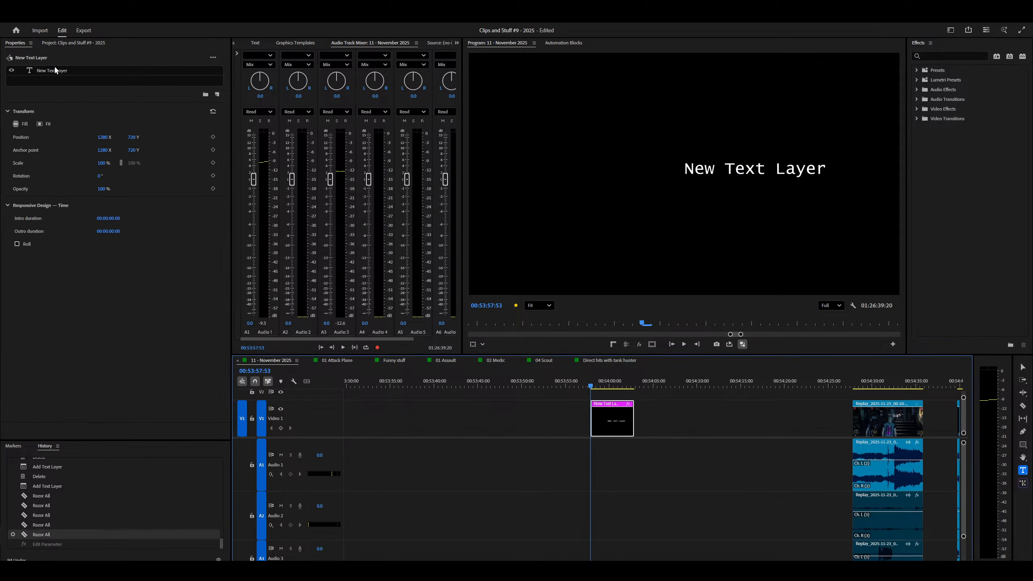
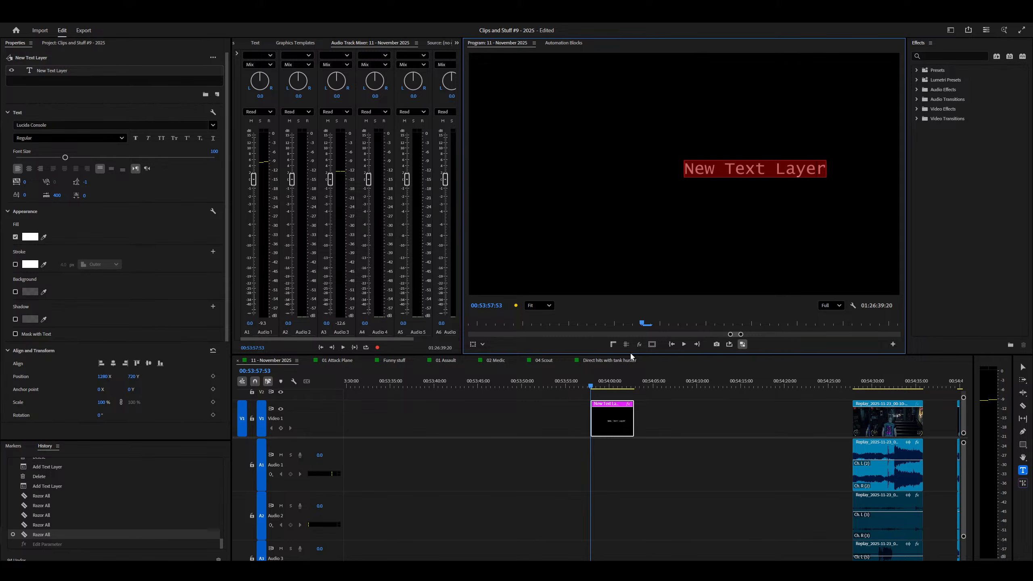
Leave text editing and select the text clip on V1 with the Selection tool.
left_click(602, 525)
left_click(617, 453)
key("v")
left_click(611, 429)
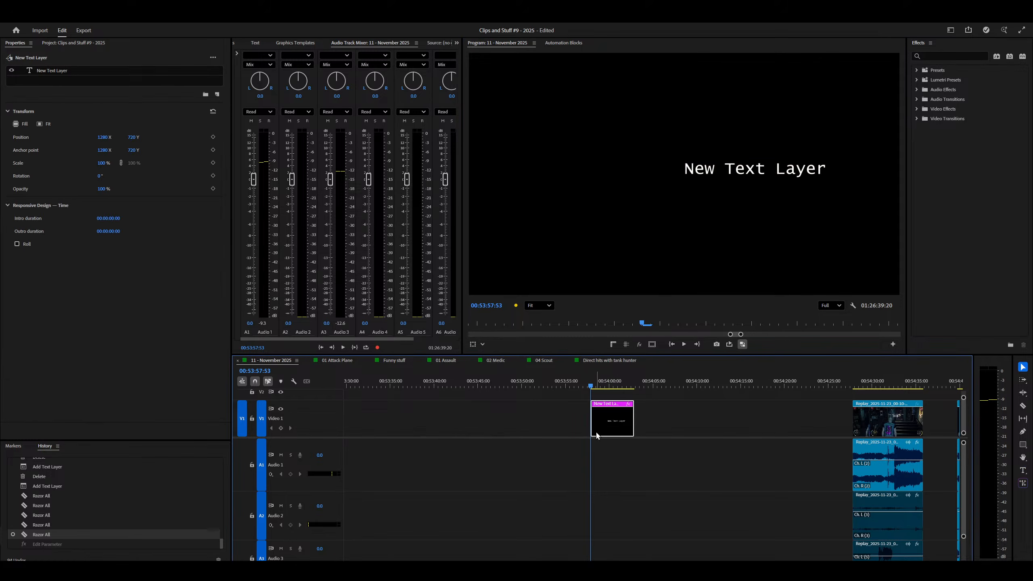
Show the text clip's Effect Controls, open its text for editing and deselect it in the timeline.
key("shift+5")
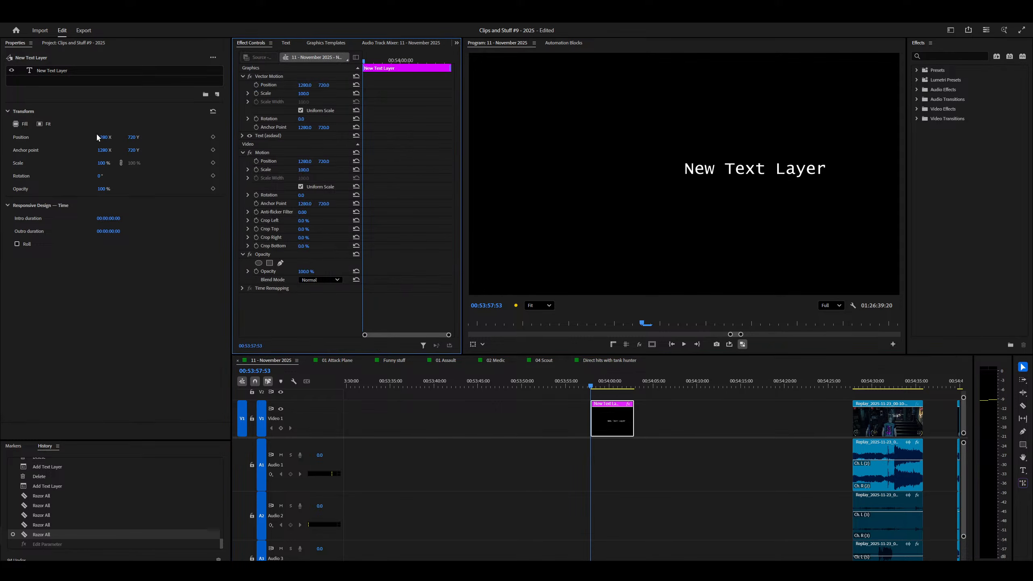
double_click(63, 75)
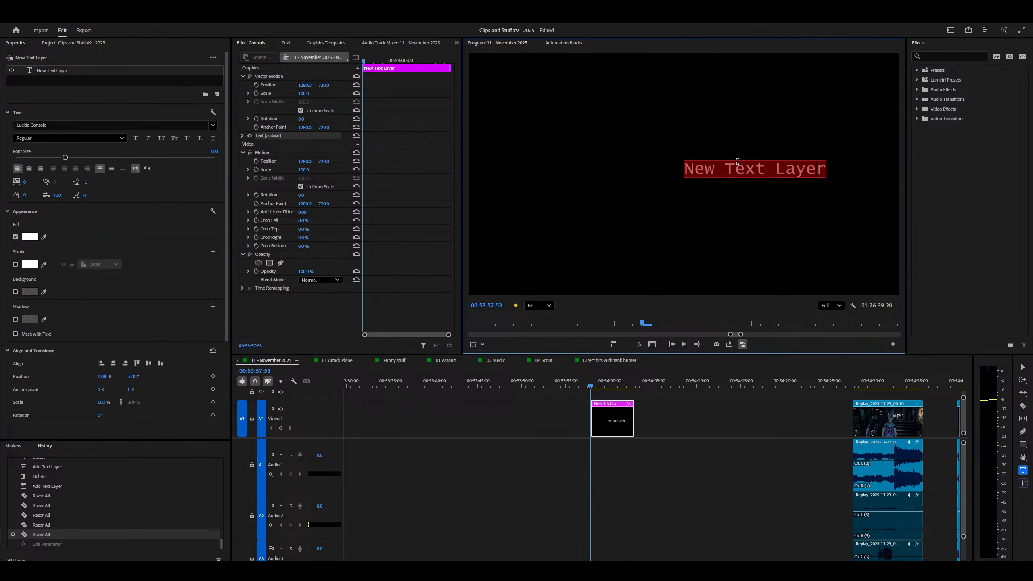
left_click(520, 435)
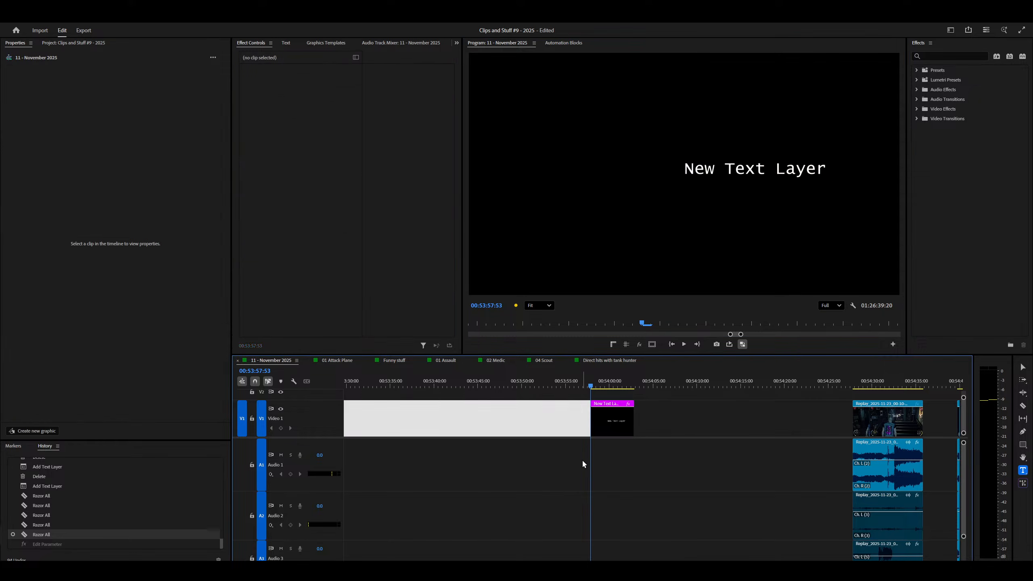
Open the keyboard shortcuts, enlarge the window and browse the command list for Set All Source Audio To Gaps.
key("ctrl+alt+k")
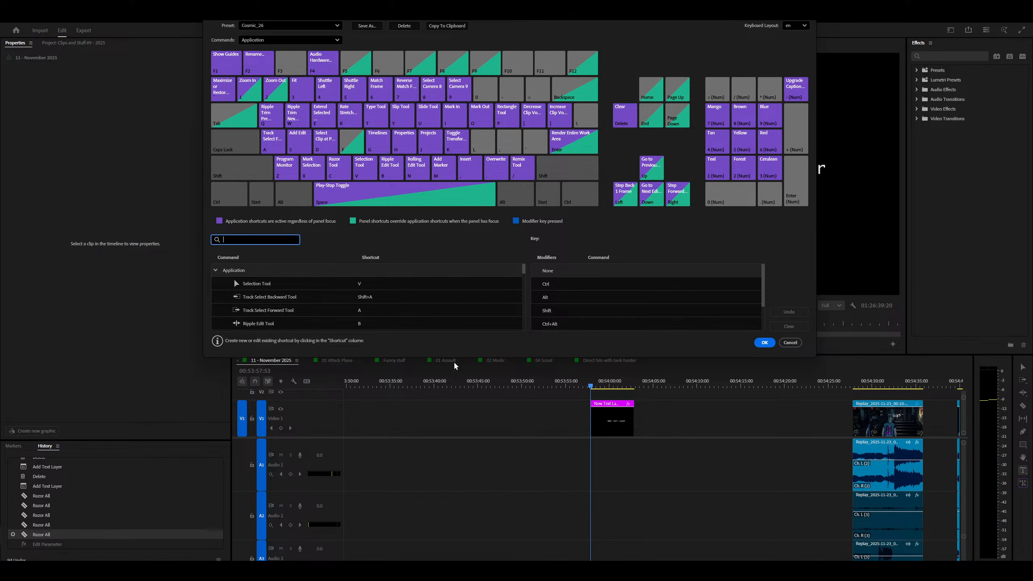
left_click_drag(454, 364, 447, 561)
scroll(424, 382, "down", 15)
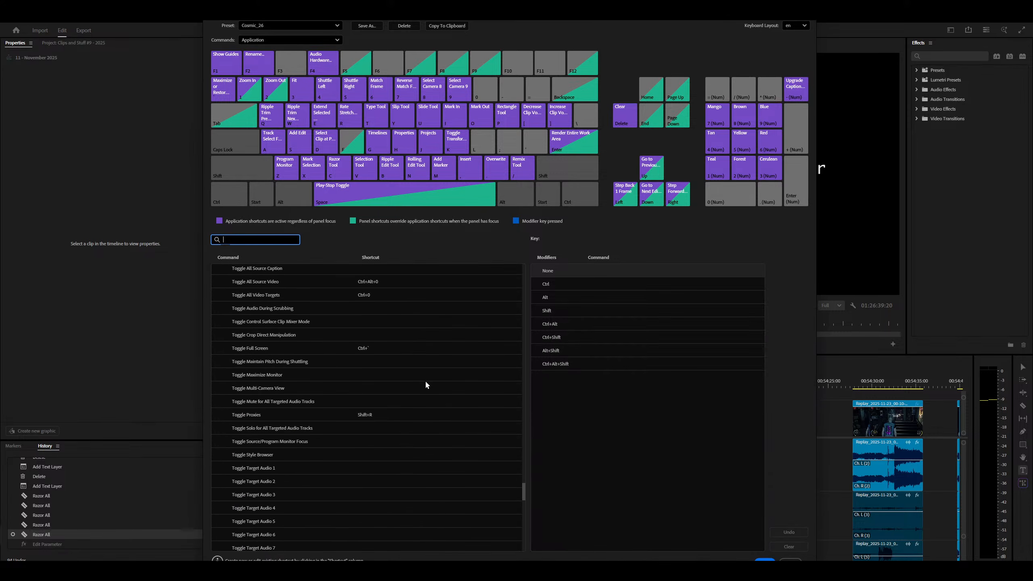
scroll(427, 383, "up", 10)
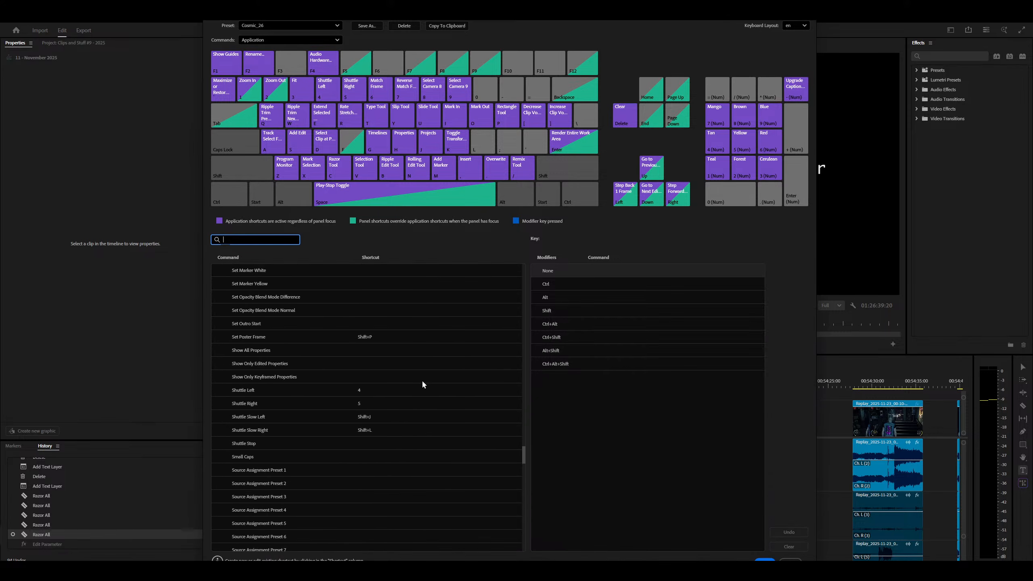
scroll(422, 384, "up", 8)
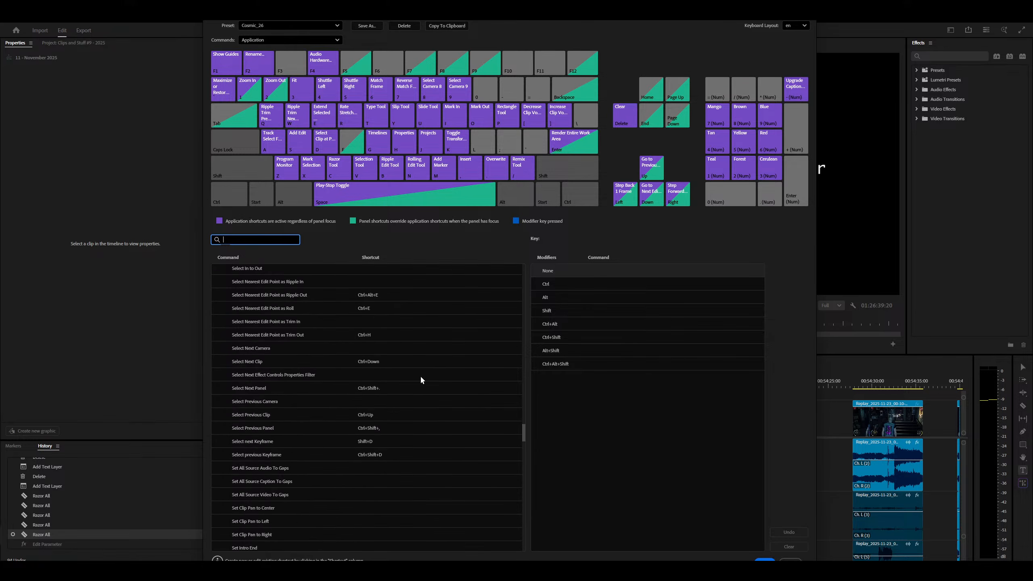
scroll(421, 379, "down", 2)
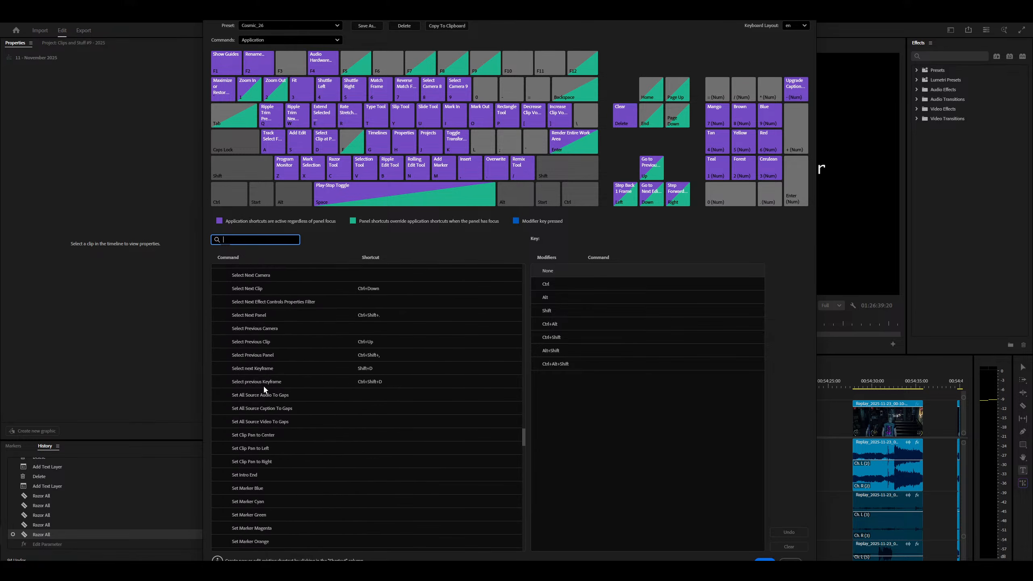
Switch to the browser, search for "set all source audio to gaps premiere" and read the Adobe Community thread "Set all Sources to Gap".
key("alt+Tab")
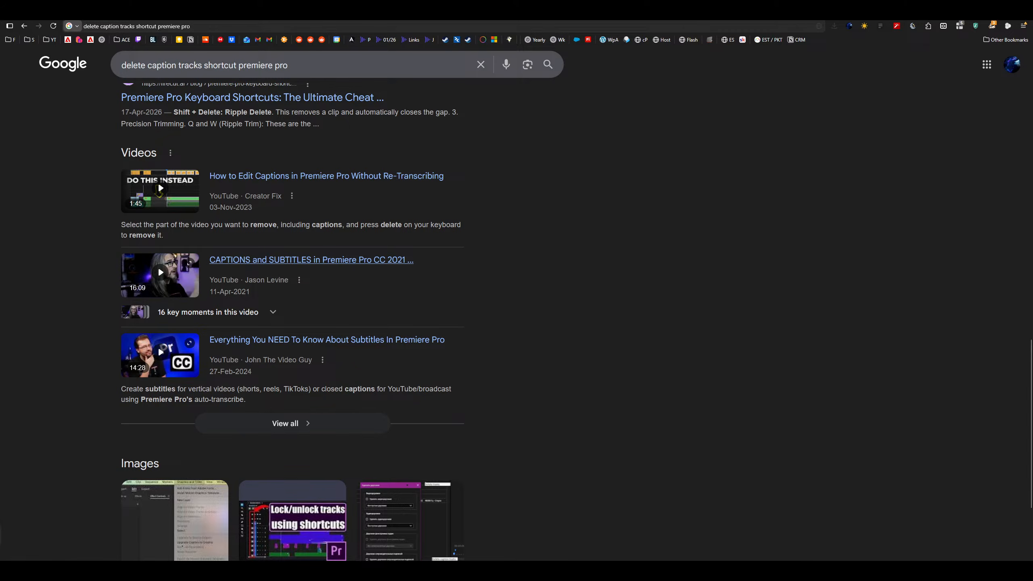
key("ctrl+t")
type("set all source a")
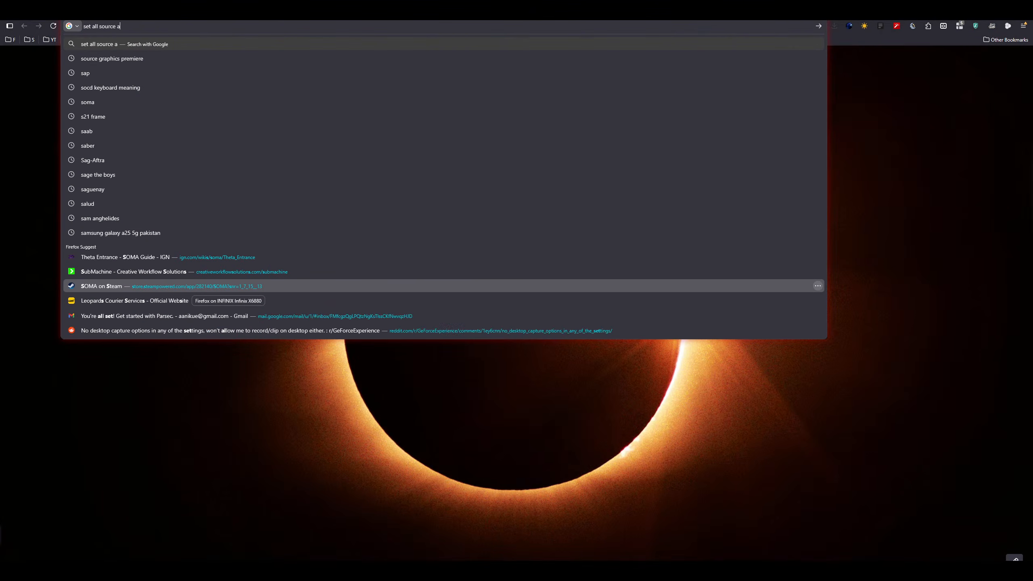
type("udio to gaps premiere")
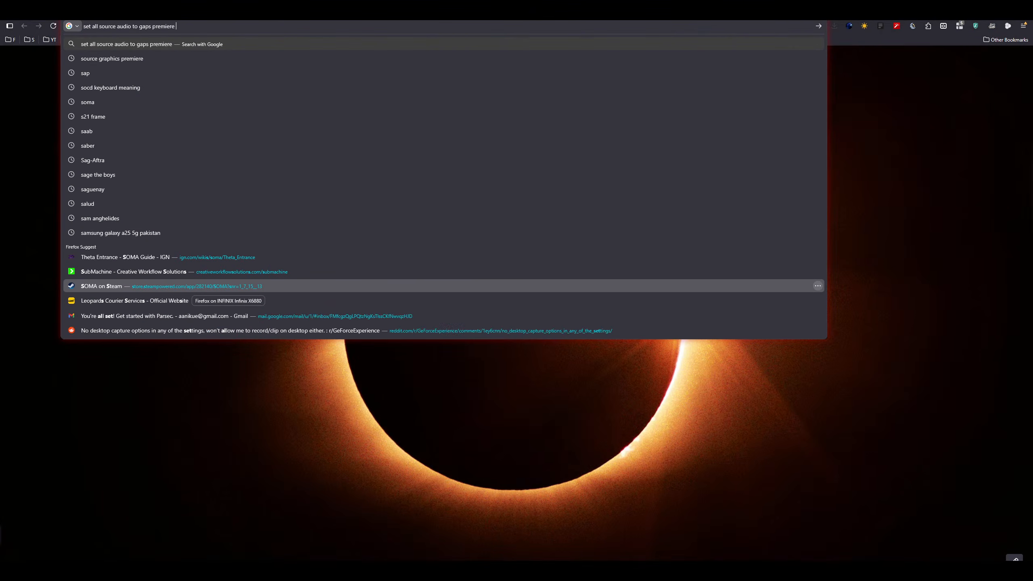
key("Return")
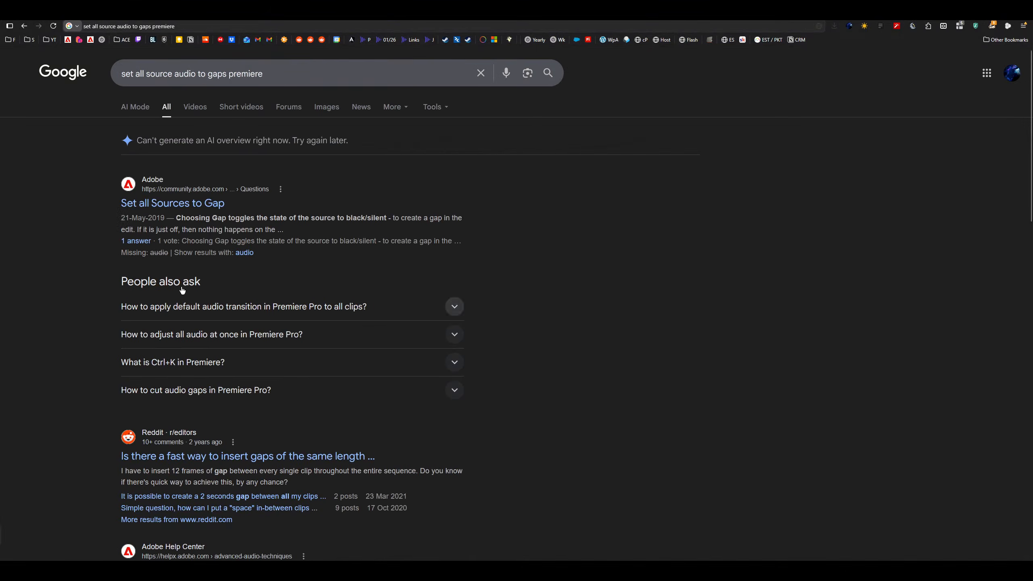
left_click(172, 203)
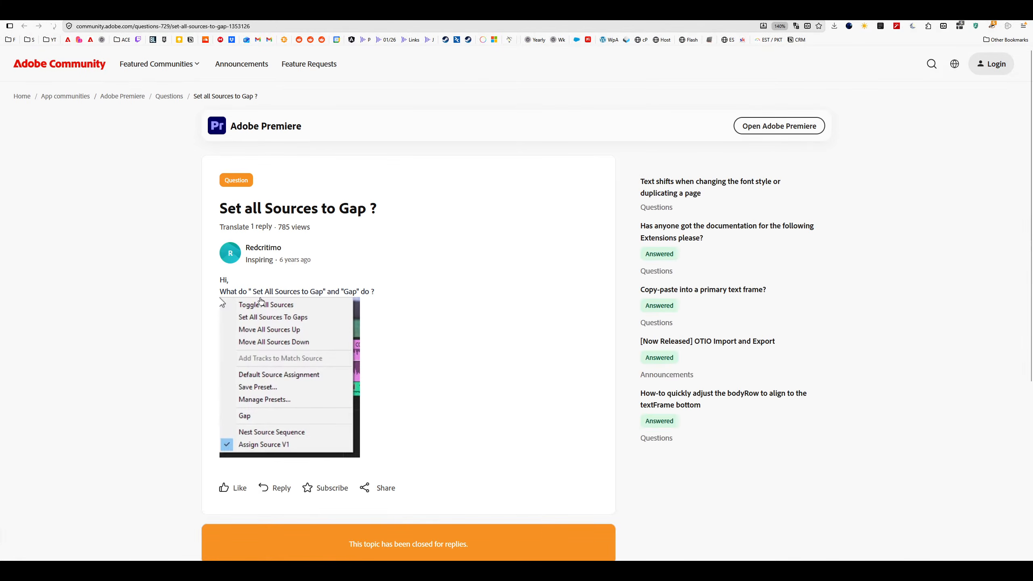
scroll(260, 301, "down", 5)
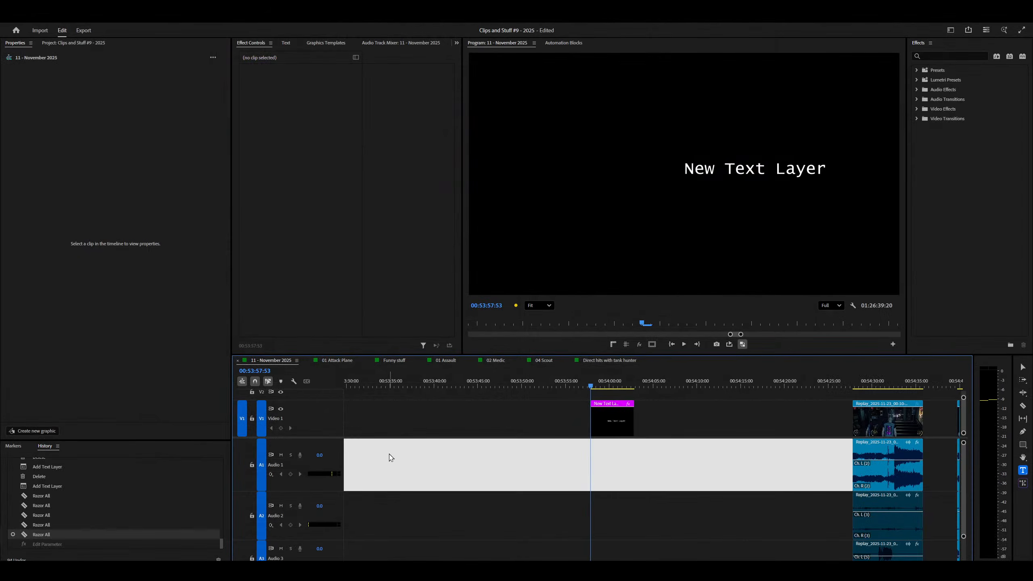
Lock and unlock video track V1, and switch the V1 source patch to the gap state.
left_click(252, 419)
left_click(252, 418)
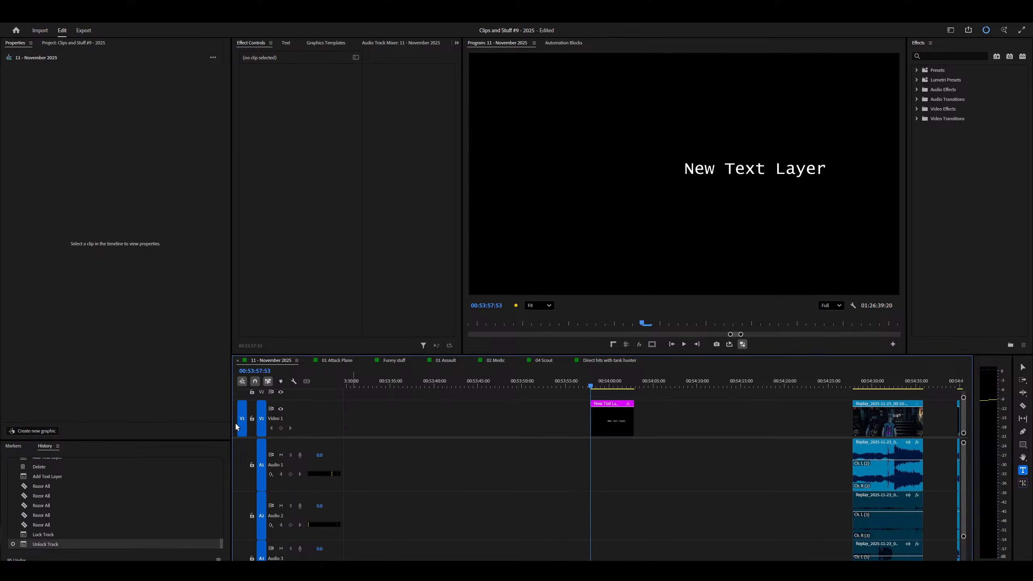
left_click(239, 425)
Reveal the timeline clip Replay_2025-11-23_00-10-40.mp4 in the project and toggle the audio source patches to gap and back.
left_click(891, 421)
key("shift+f")
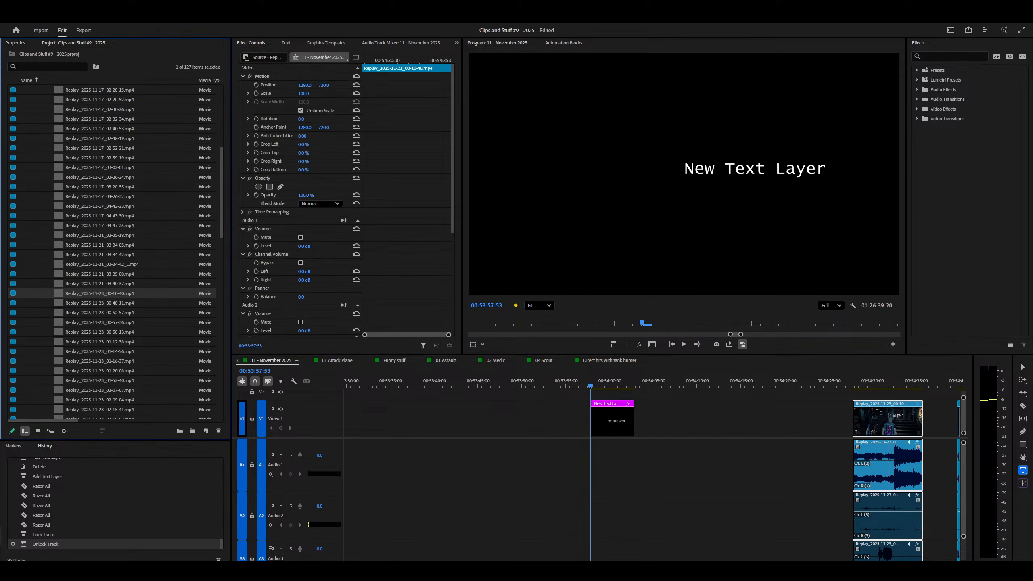
left_click(242, 475)
left_click(448, 386)
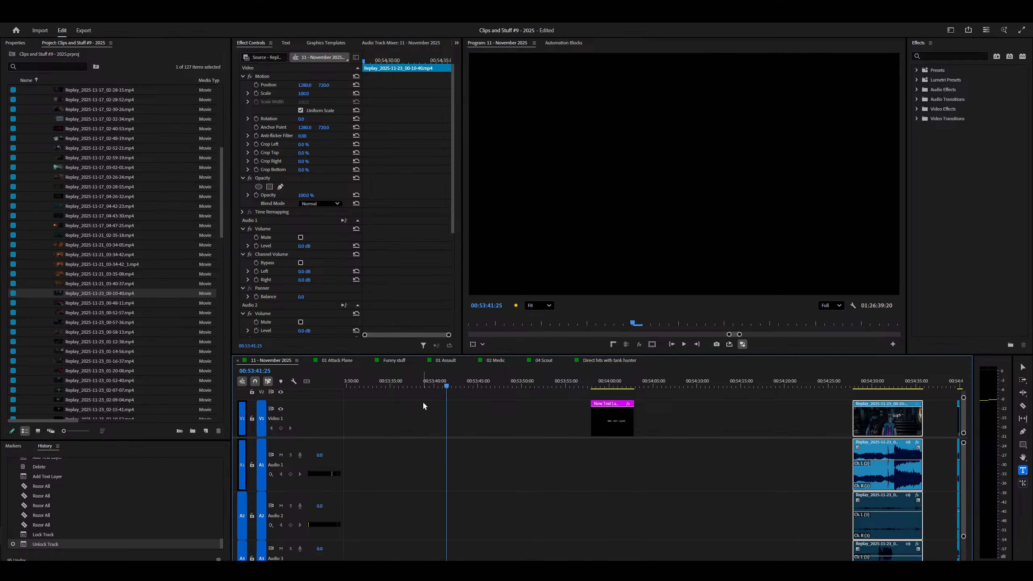
left_click(242, 468)
Try overwriting Replay_2025-11-23_00-10-40.mp4 into the empty part of the sequence and undo the overwrite.
left_click_drag(88, 294, 294, 379)
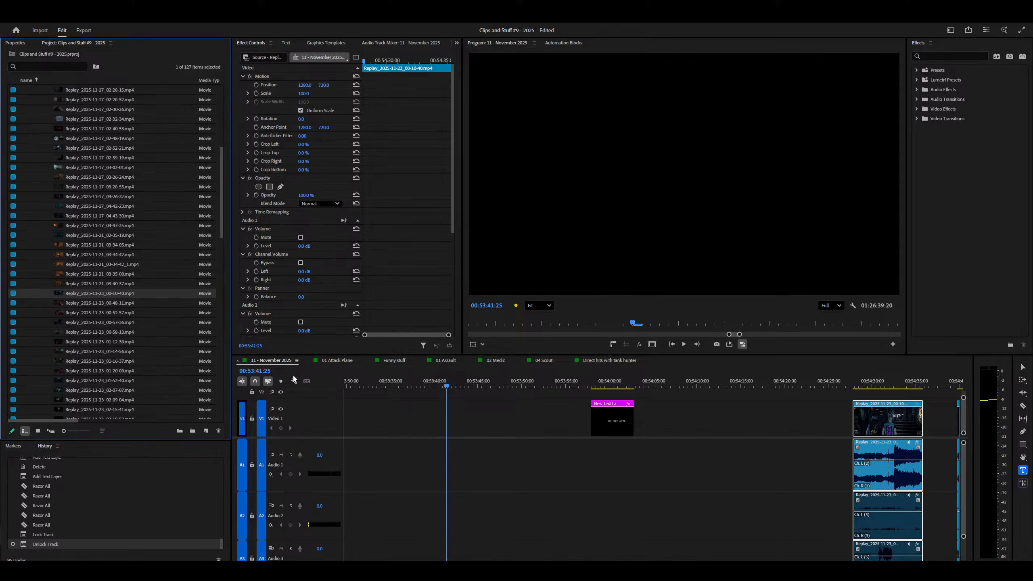
left_click(242, 420)
left_click_drag(79, 294, 356, 433)
key("minus")
key("minus")
key("ctrl+z")
Place the playhead at 00:52:52:51 and reread the forum reply about the On, Off and Black/Silent patch states in the browser.
right_click(497, 419)
key("alt+Tab")
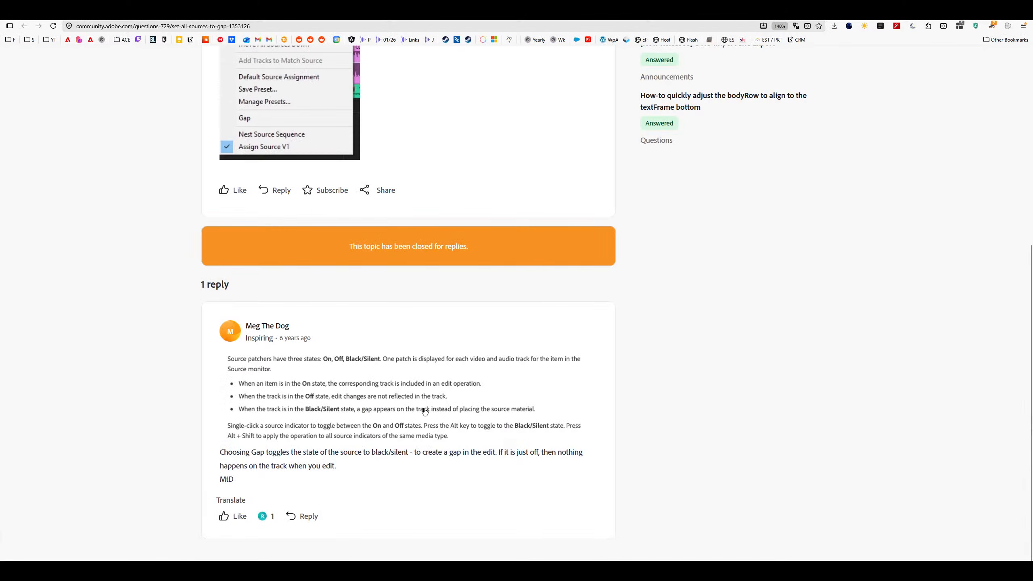
key("alt+Tab")
key("alt+Tab")
scroll(535, 431, "up", 5)
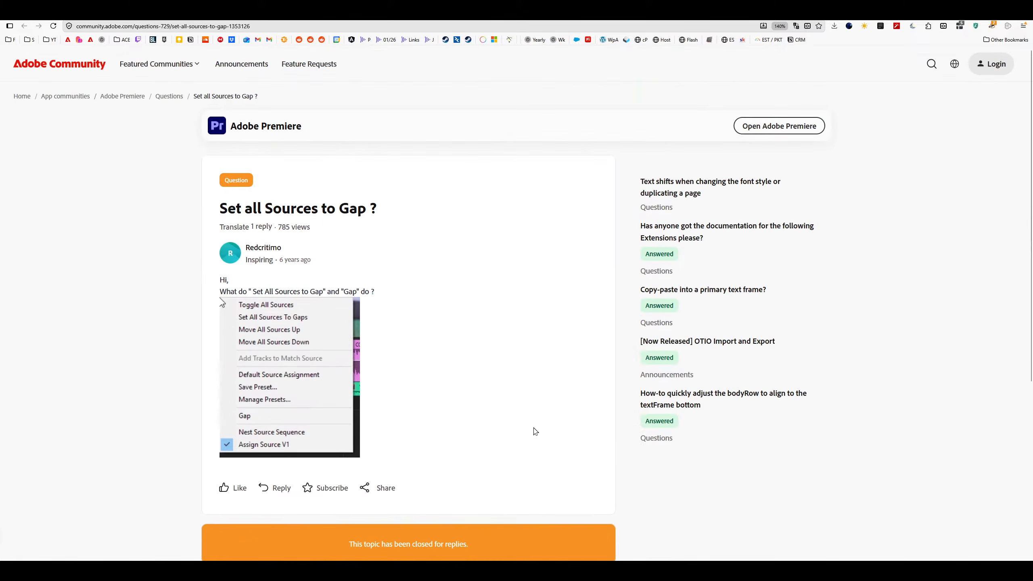
key("alt+Tab")
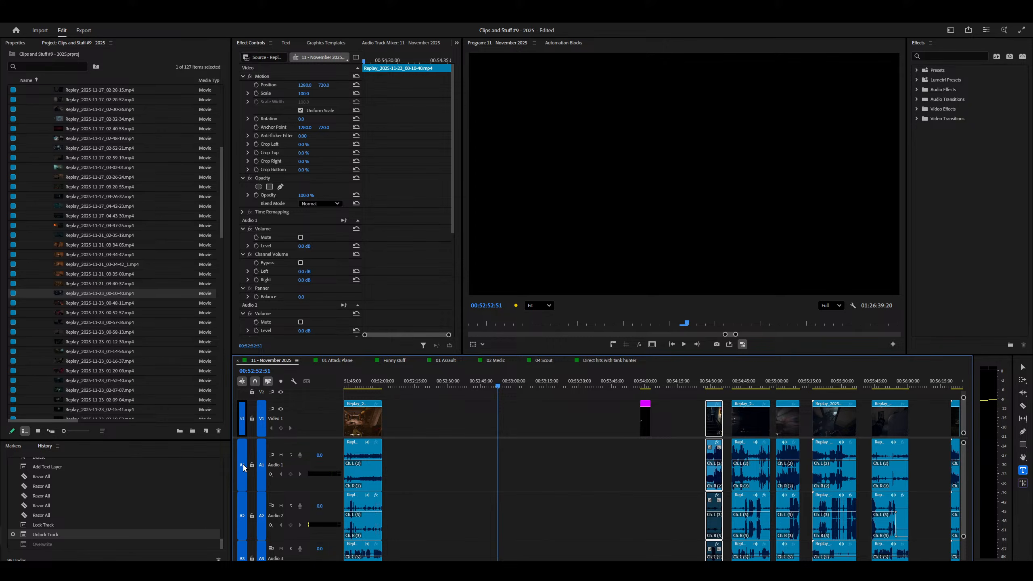
With all source patches set to gap, insert Replay_2025-11-23_00-10-40.mp4 at 00:52:52:51, 00:53:04:28 and 00:53:35:48.
key("grave")
key("grave")
left_click_drag(98, 293, 491, 413)
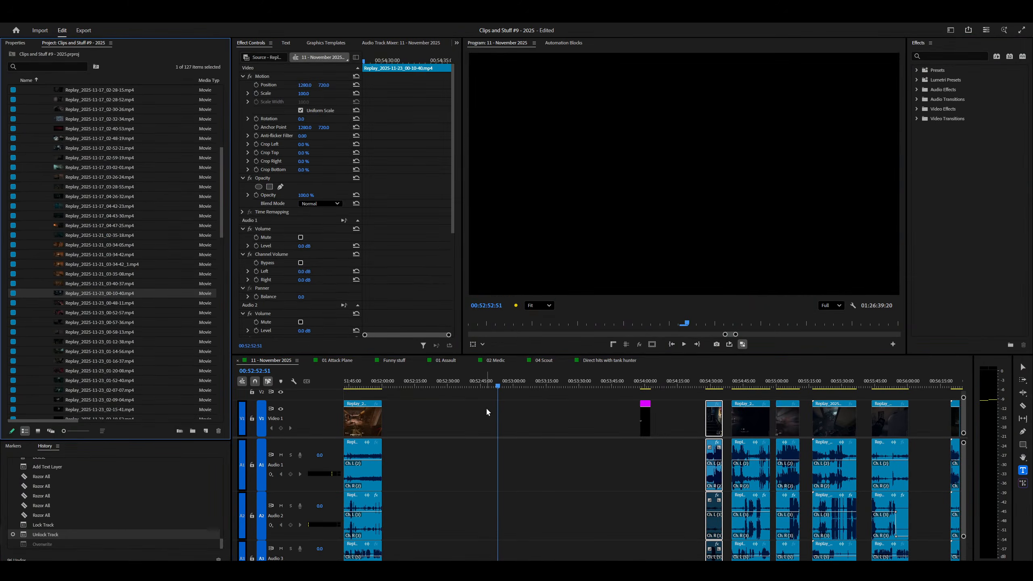
key("comma")
left_click_drag(571, 385, 524, 386)
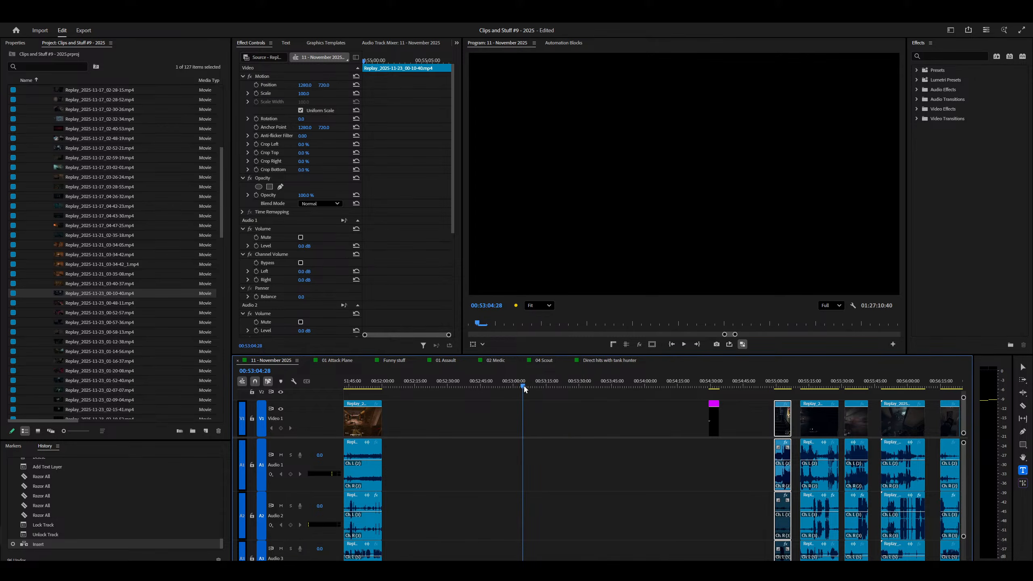
key("comma")
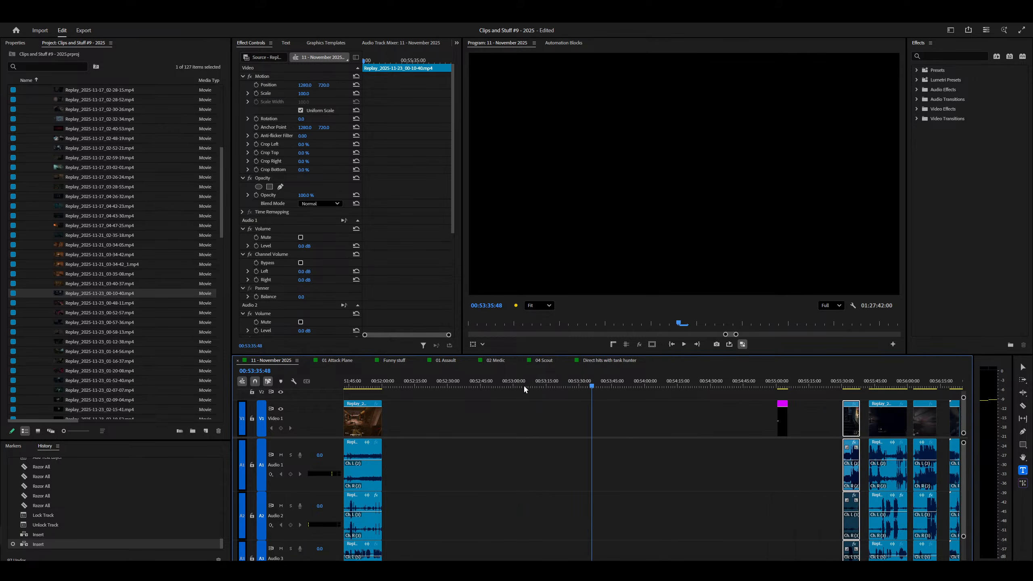
key("comma")
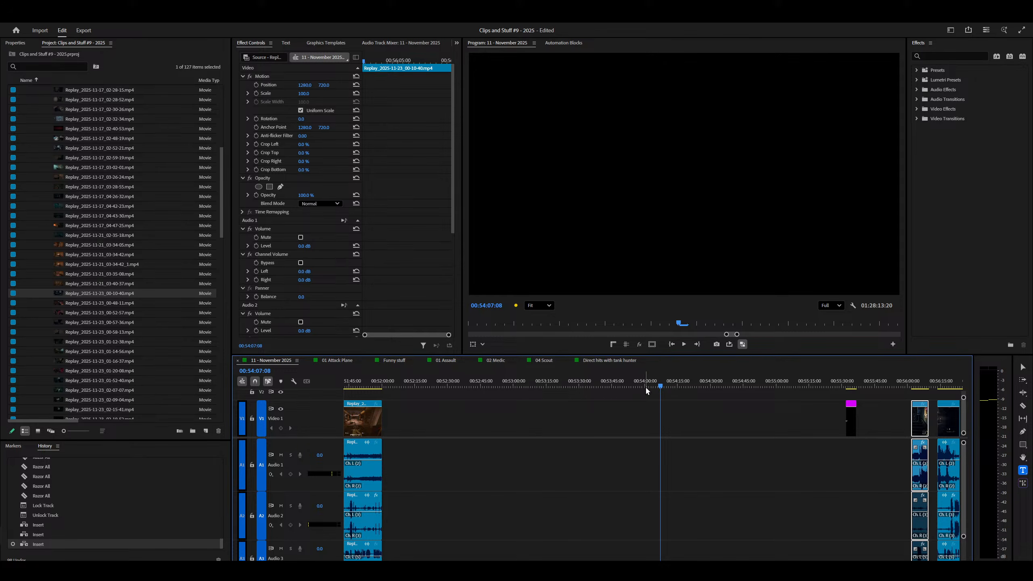
Set only the V1 source patch to gap with the audio patches on, insert the clip at 00:54:07:08 and undo the insert.
left_click(243, 426, "alt")
left_click(242, 476, "alt+shift")
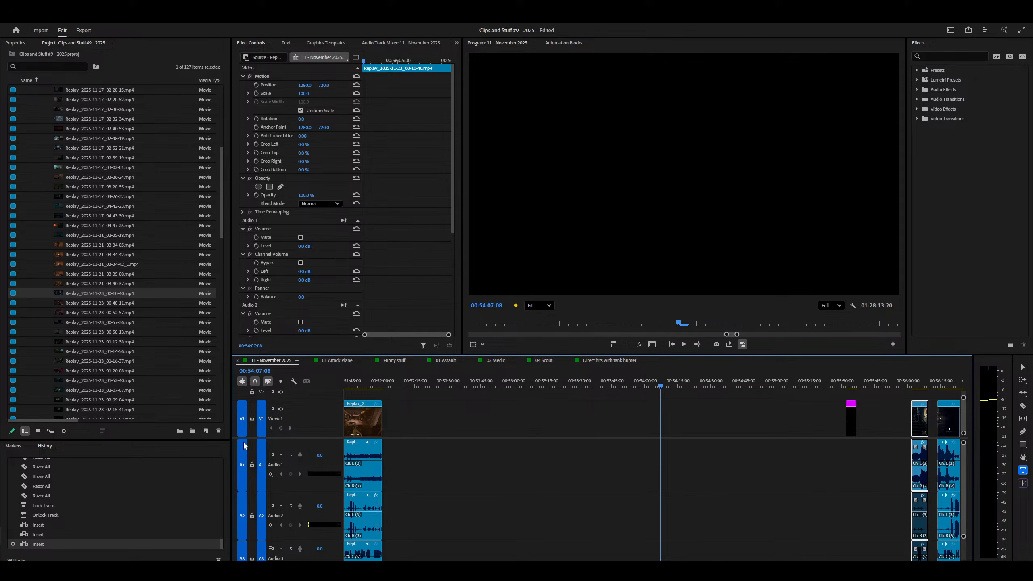
left_click(245, 428)
key("comma")
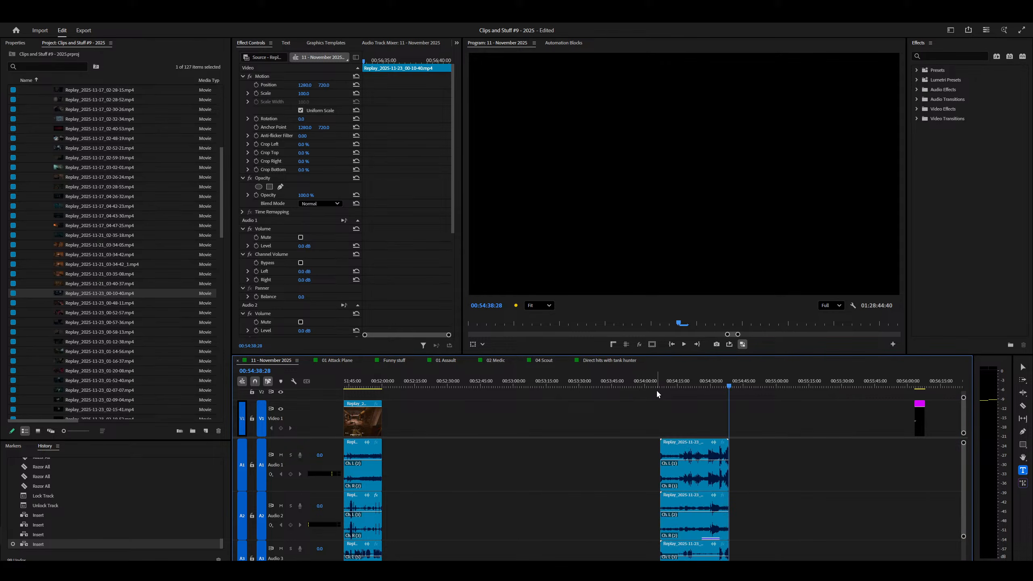
key("ctrl+z")
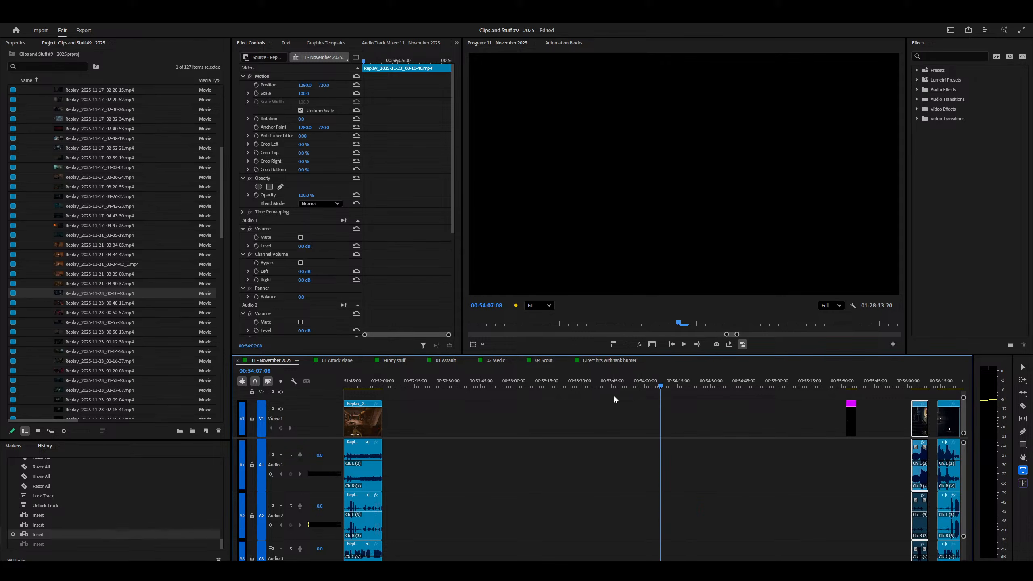
Insert Replay_2025-11-23_00-52-57.mp4 at 00:54:07:08 with all source patches set to gap.
left_click(841, 411)
left_click(920, 420)
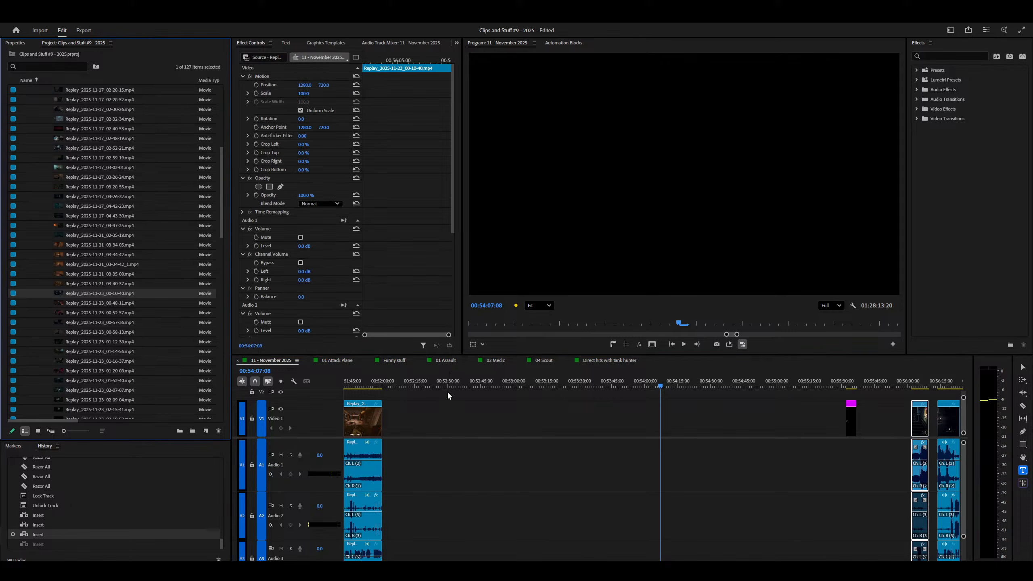
left_click(80, 314)
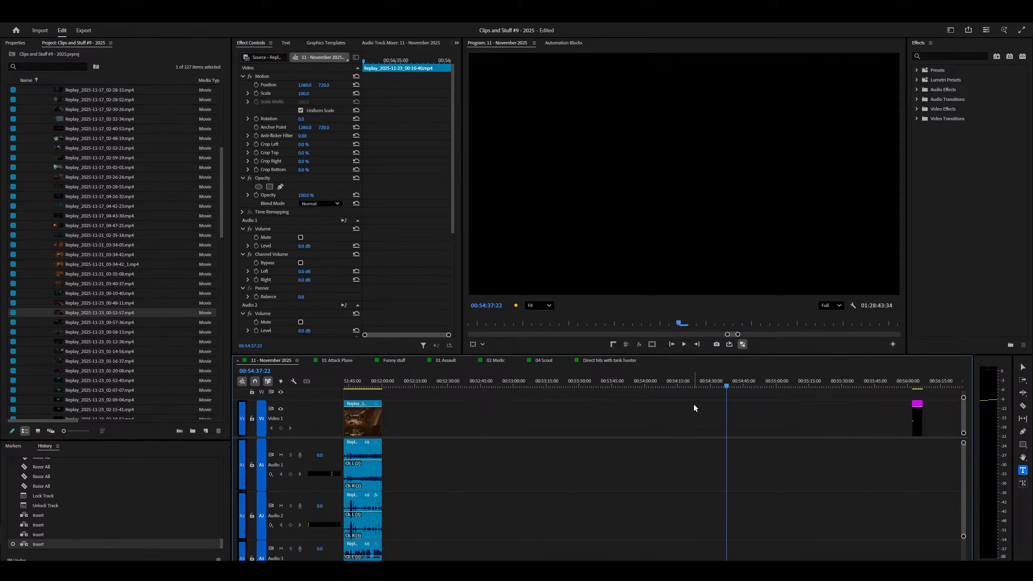
Undo the last insert and overwrite Replay_2025-11-23_00-52-57.mp4 onto the timeline near 00:53:00:00 with all source patches set to gap.
key("ctrl+z")
left_click_drag(425, 383, 512, 403)
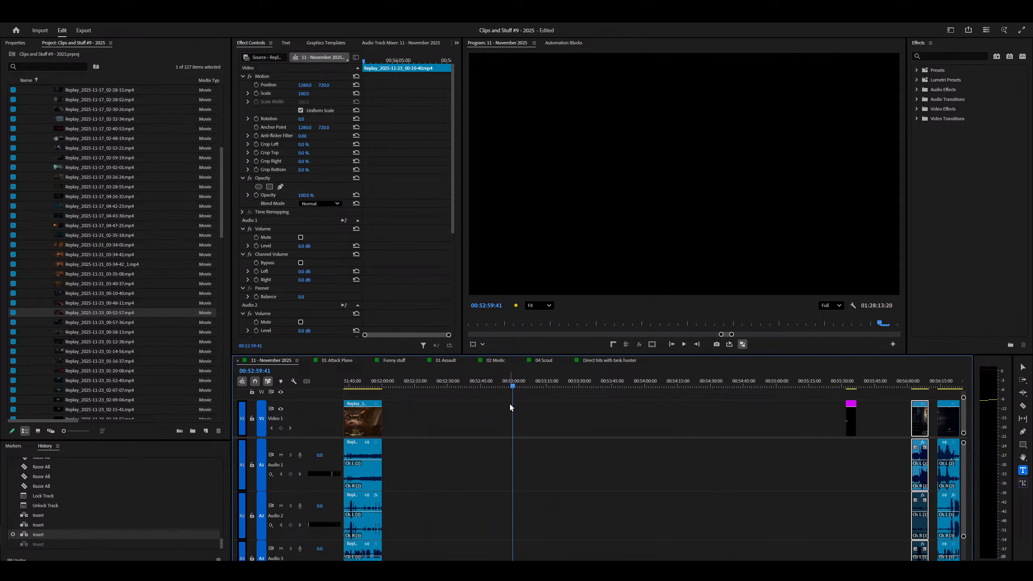
key("shift+Right")
key("shift+Right")
key("shift+Right")
key("shift+Right")
key("Left")
key("period")
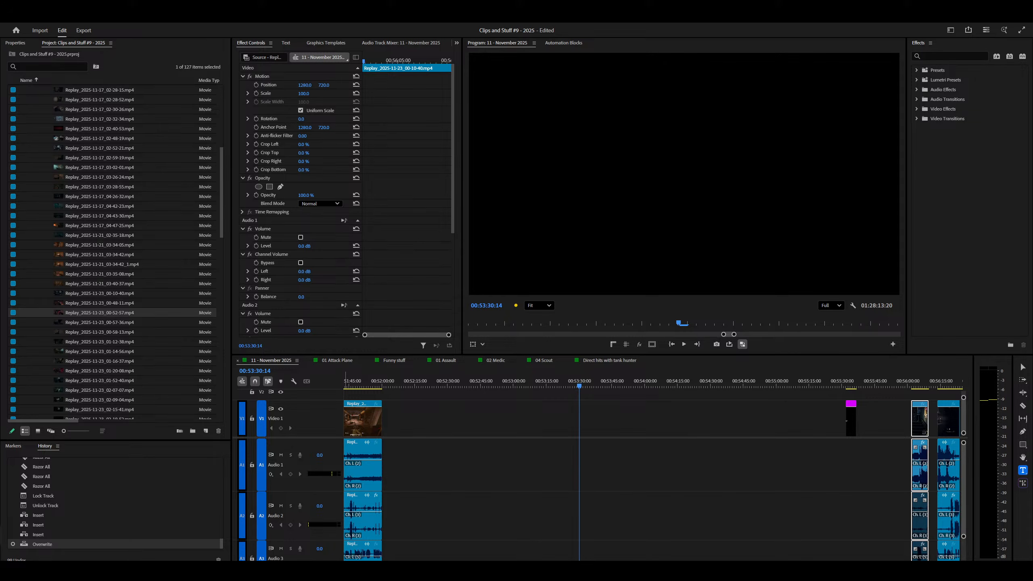
Switch to YouTube Music, review the Up Next queue, and set Purple Sun (Living Room Sessions) from Your daily discover to play next.
left_click(244, 571)
scroll(488, 314, "down", 1)
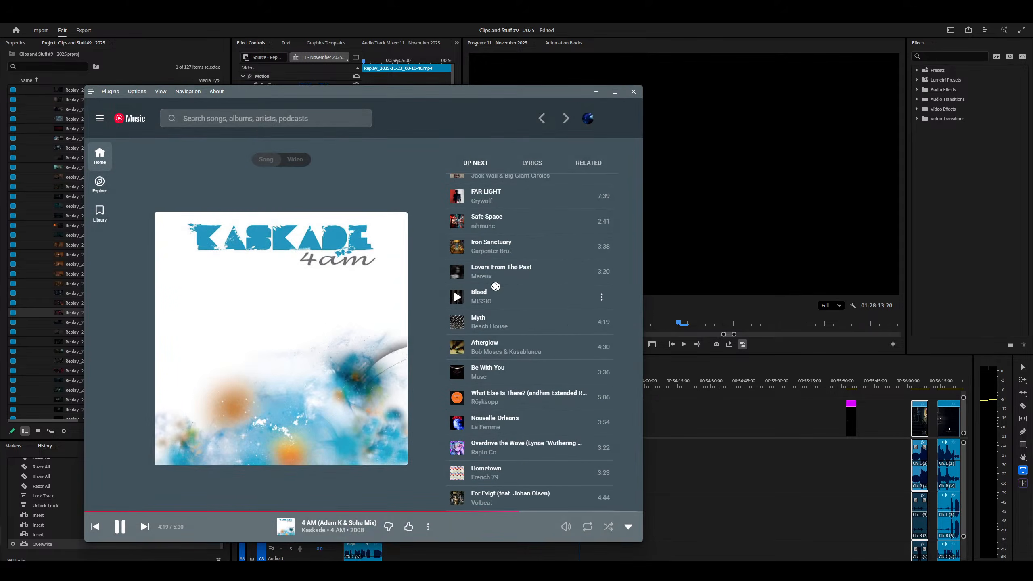
scroll(501, 393, "down", 19)
scroll(484, 301, "up", 12)
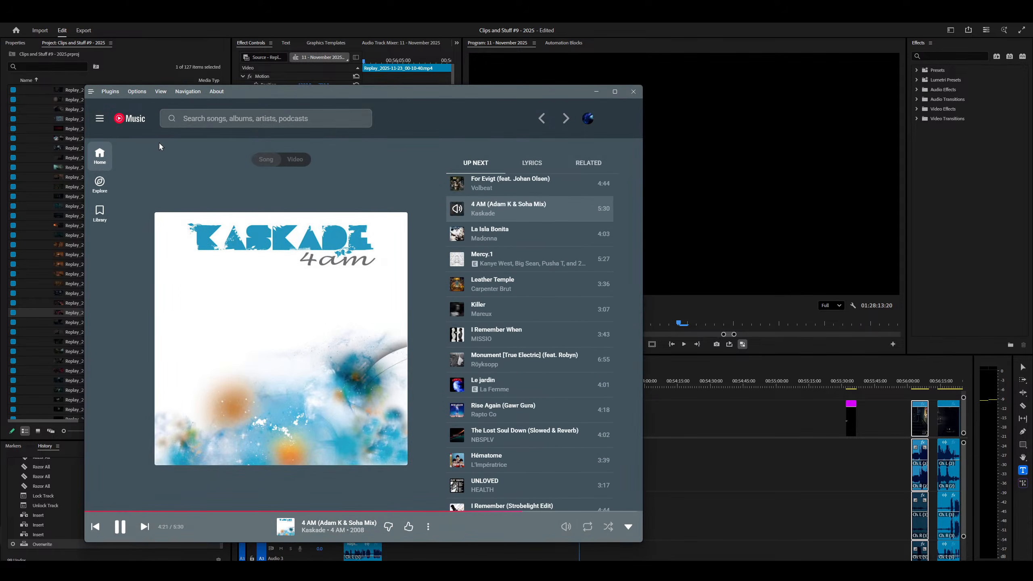
left_click(110, 163)
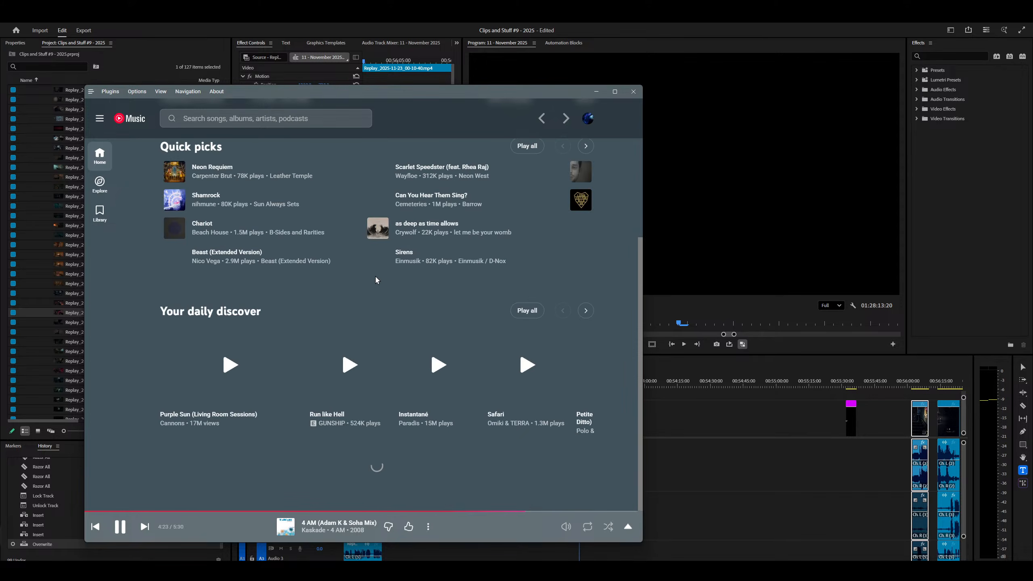
right_click(277, 334)
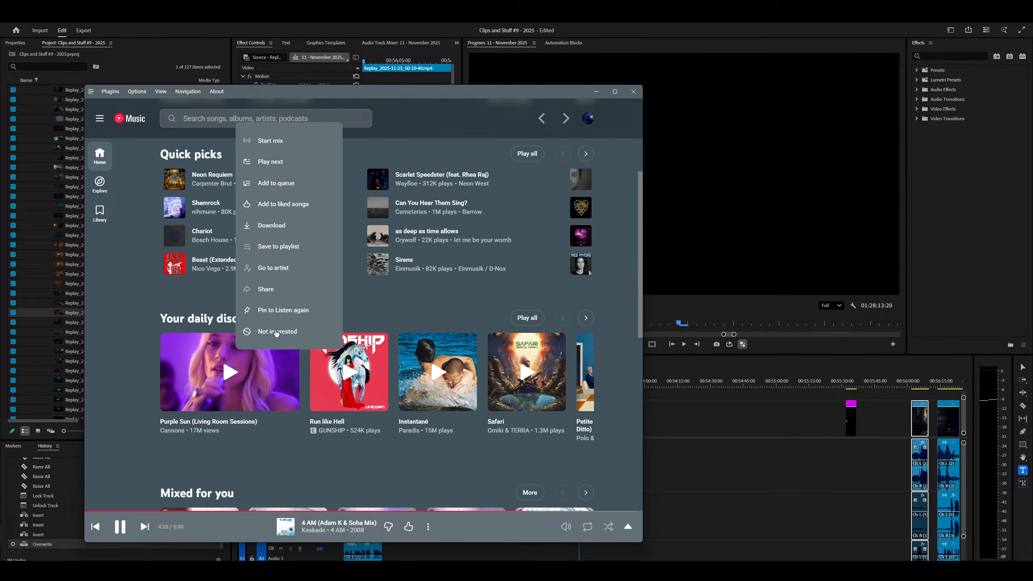
left_click(279, 163)
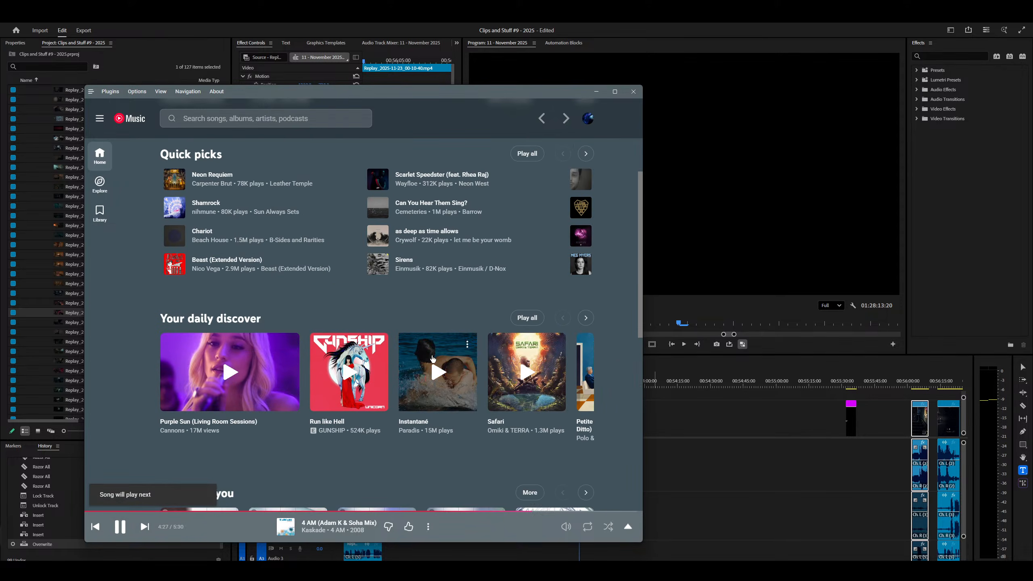
Browse the rest of Your daily discover and set Scarlet Speedster from Quick picks to play next.
left_click(584, 319)
left_click(586, 318)
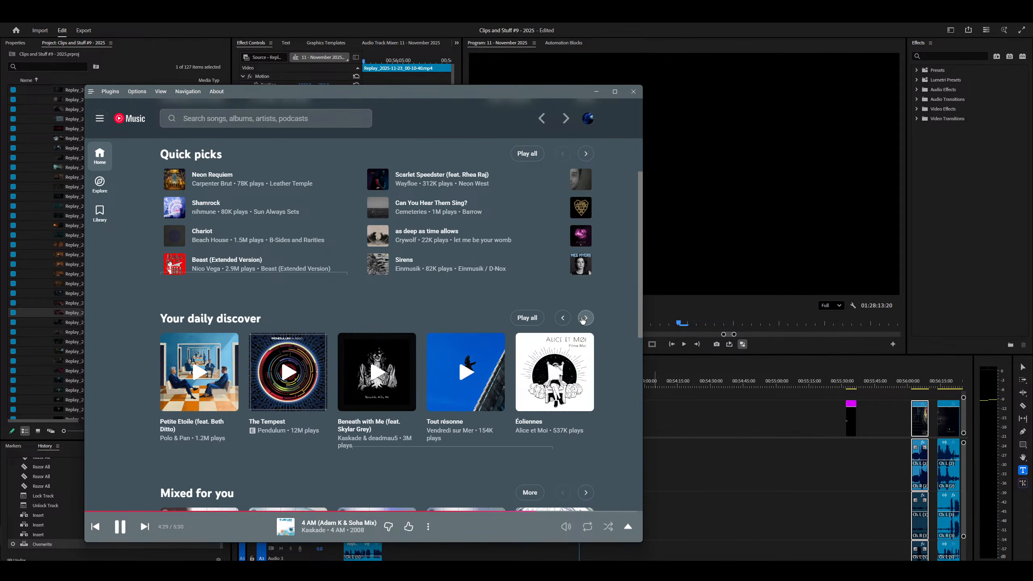
left_click(584, 318)
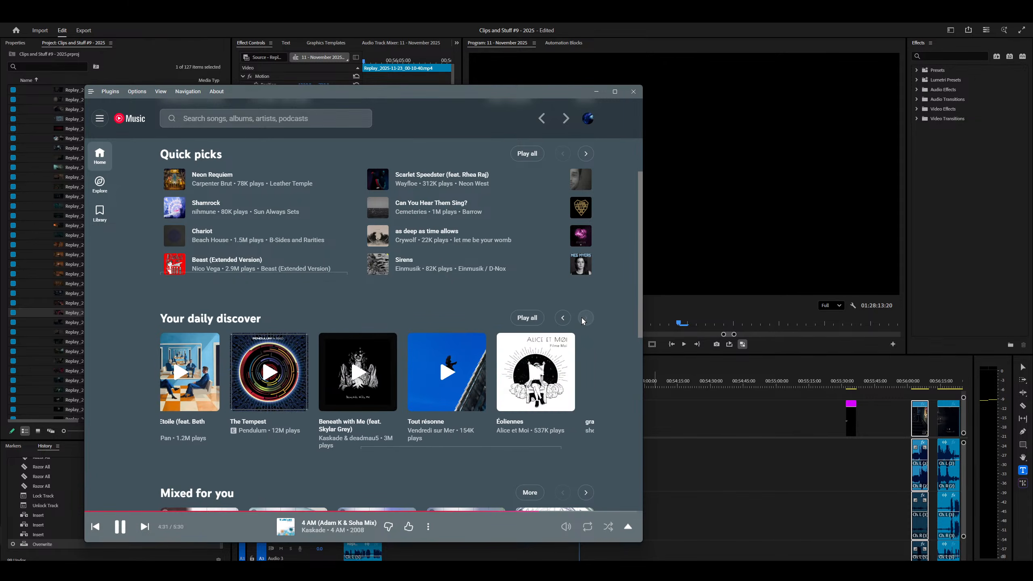
scroll(577, 386, "up", 3)
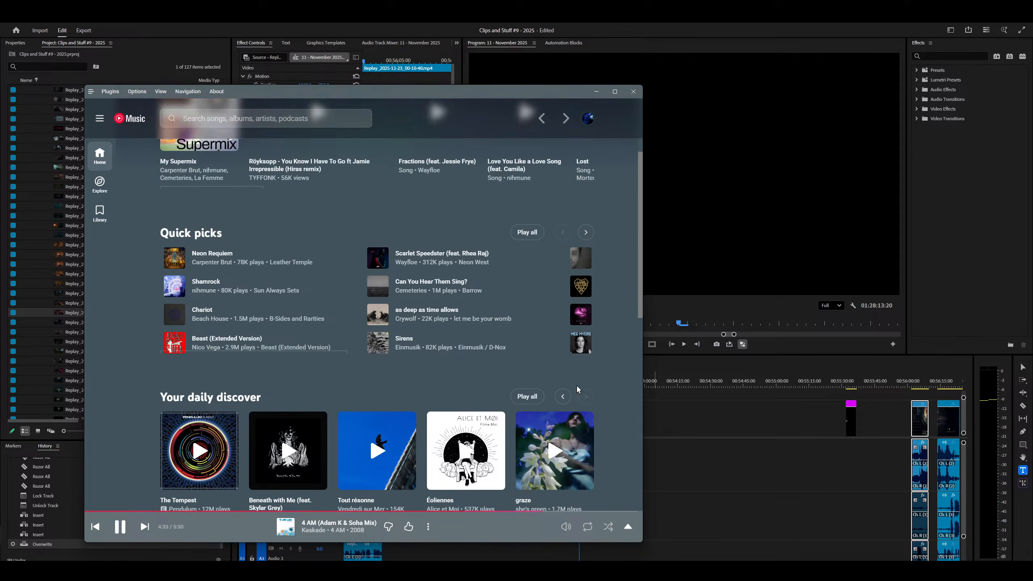
right_click(421, 302)
left_click(463, 343)
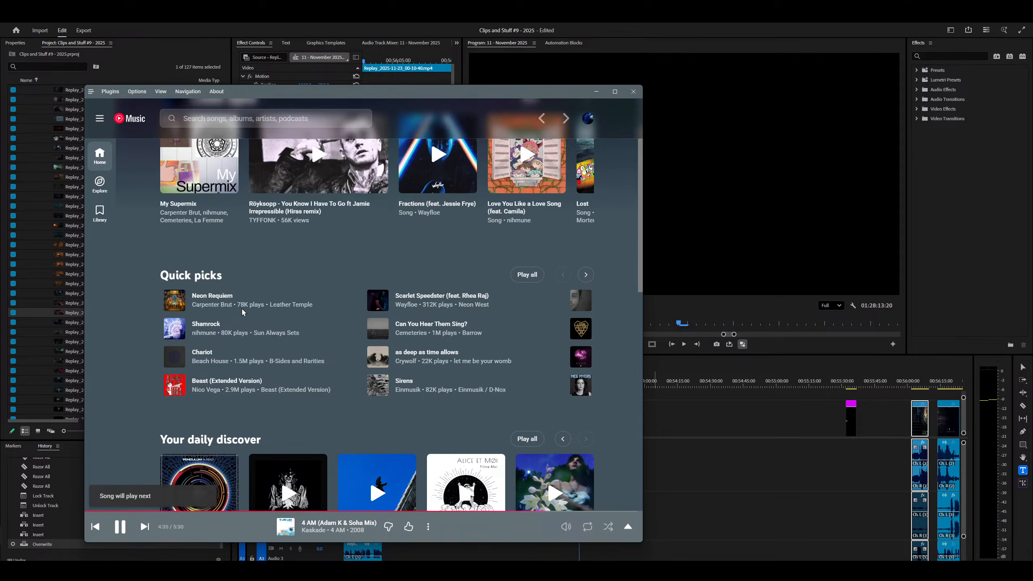
Browse further through Quick picks and set Sirens by Einmusik to play next.
left_click(586, 275)
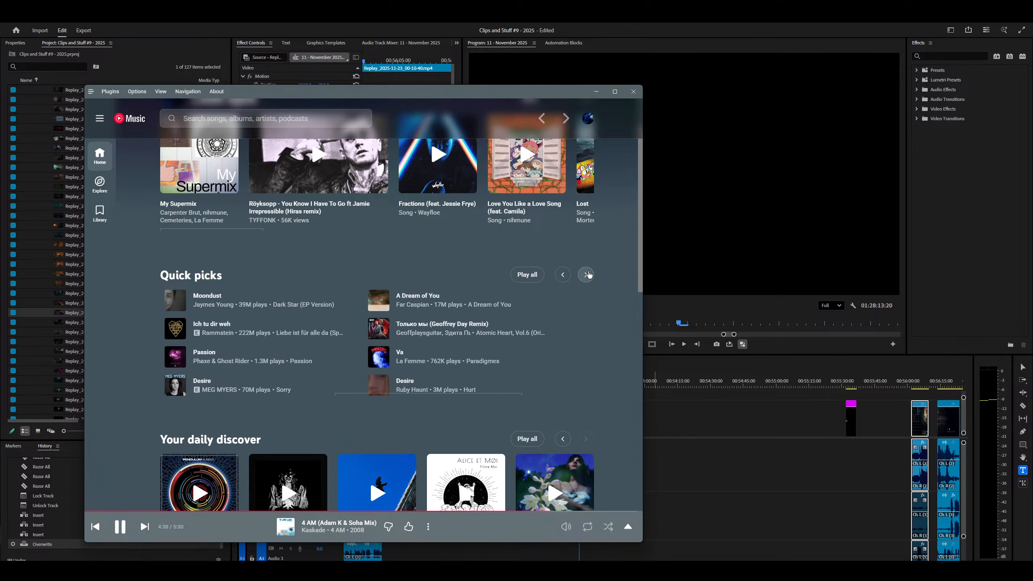
left_click(563, 276)
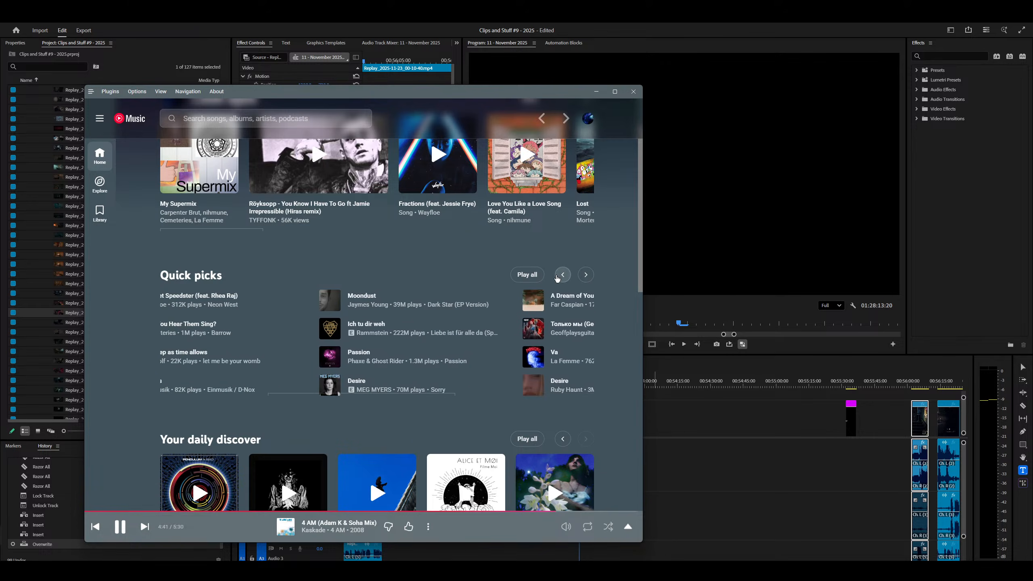
right_click(215, 379)
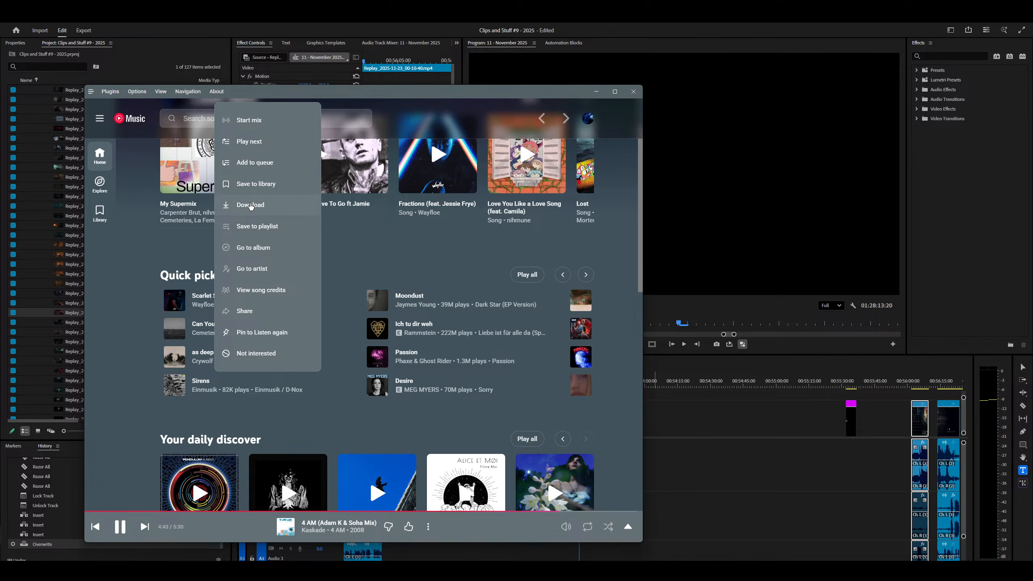
left_click(256, 141)
left_click(582, 275)
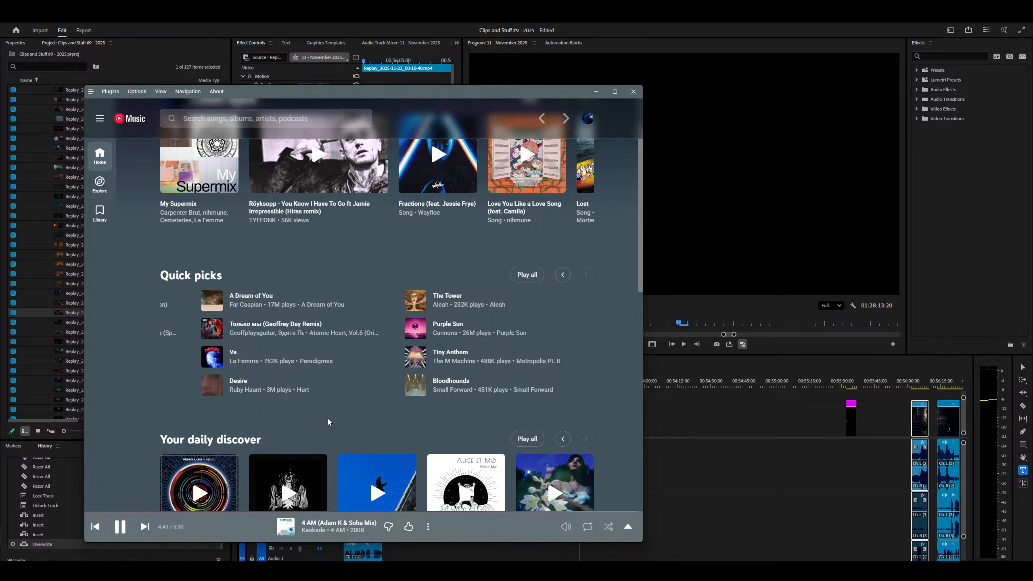
Enter "moonshine" as the music search term, trying "strix" as the artist and removing it again.
scroll(328, 419, "up", 3)
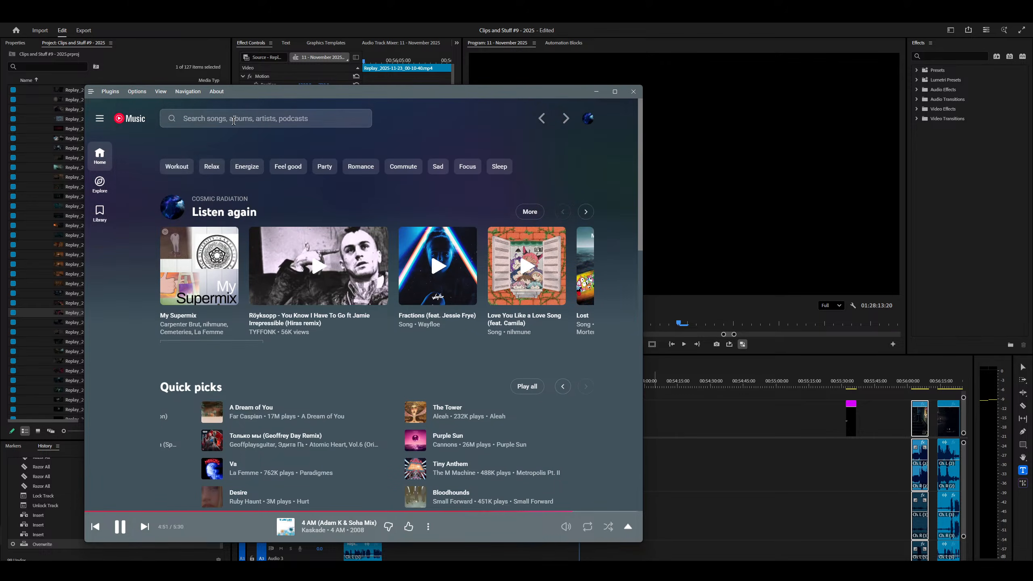
left_click(216, 123)
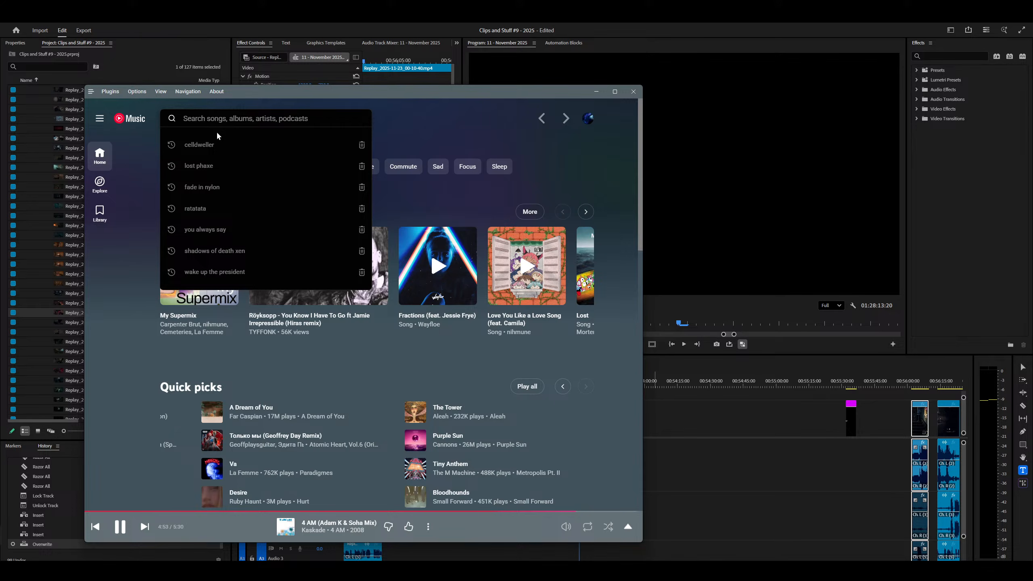
type("moonshine")
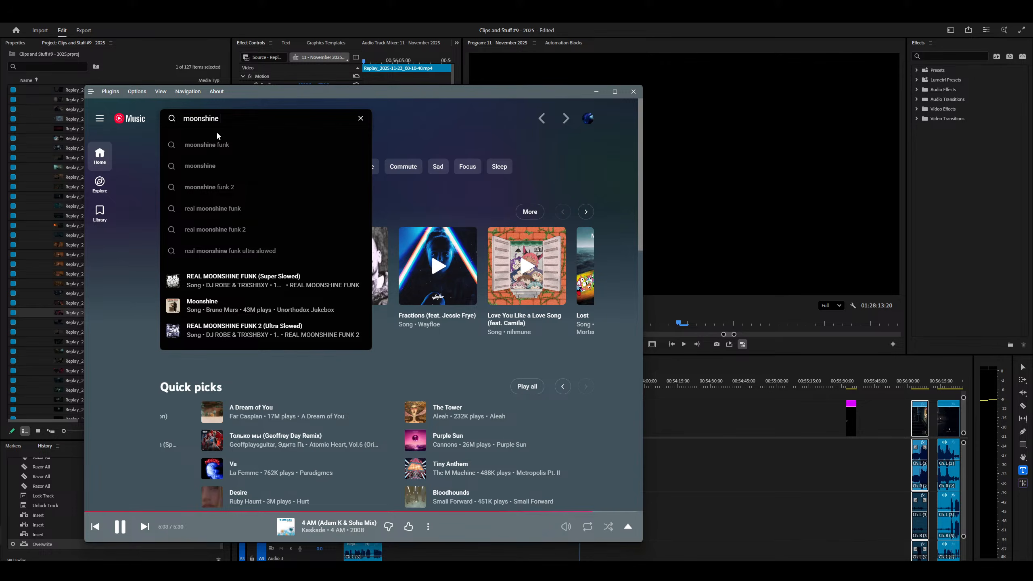
type("strix")
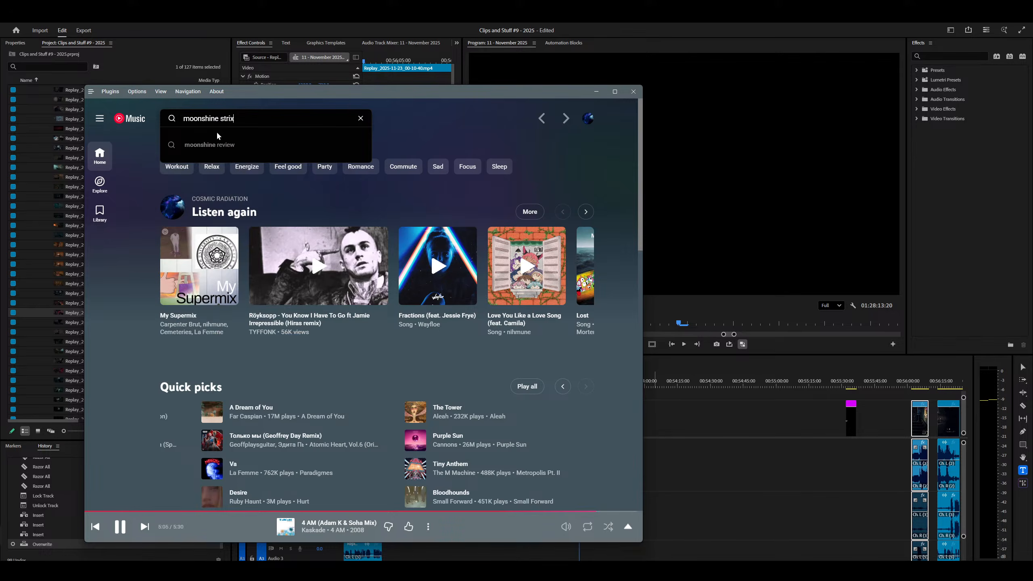
key("BackSpace")
key("BackSpace")
key("BackSpace")
key("BackSpace")
key("BackSpace")
key("BackSpace")
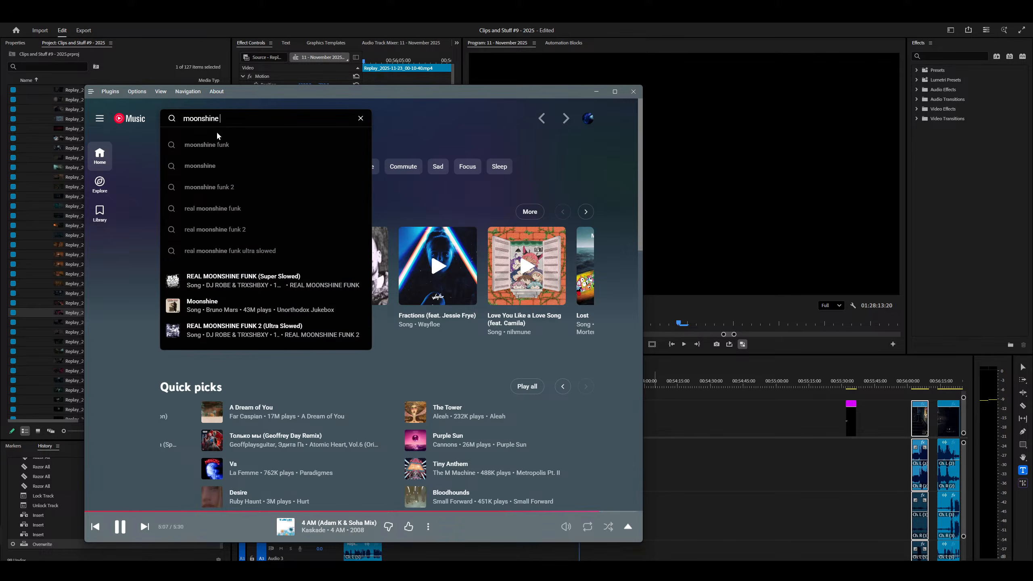
Look up "moonshine" in a new browser tab to check the song's artist, and close the tab.
key("alt+Tab")
key("ctrl+t")
type("moonshine")
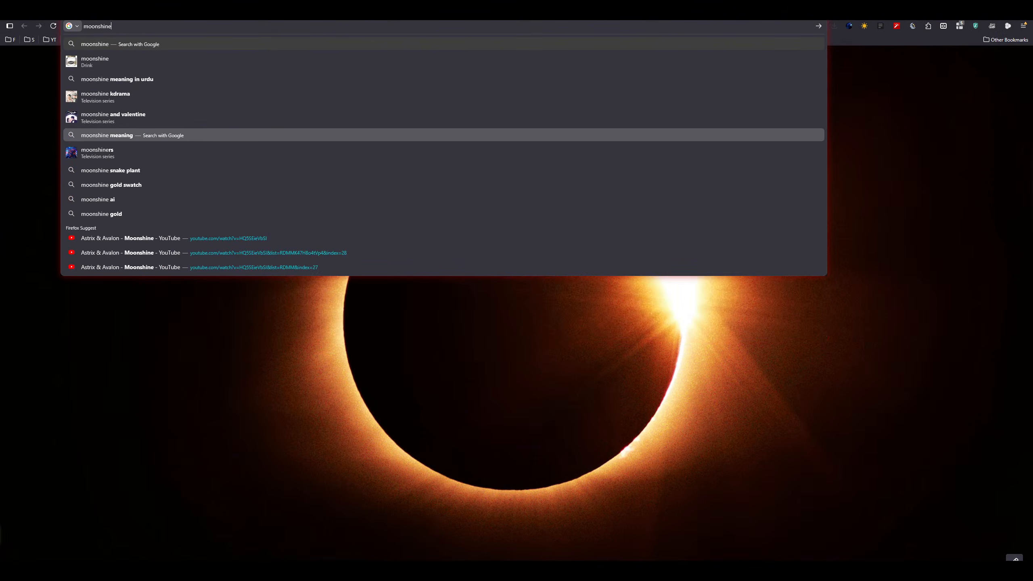
key("ctrl+w")
Return to YouTube Music and search for "moonshine astrix".
key("alt+Tab")
type("astrix")
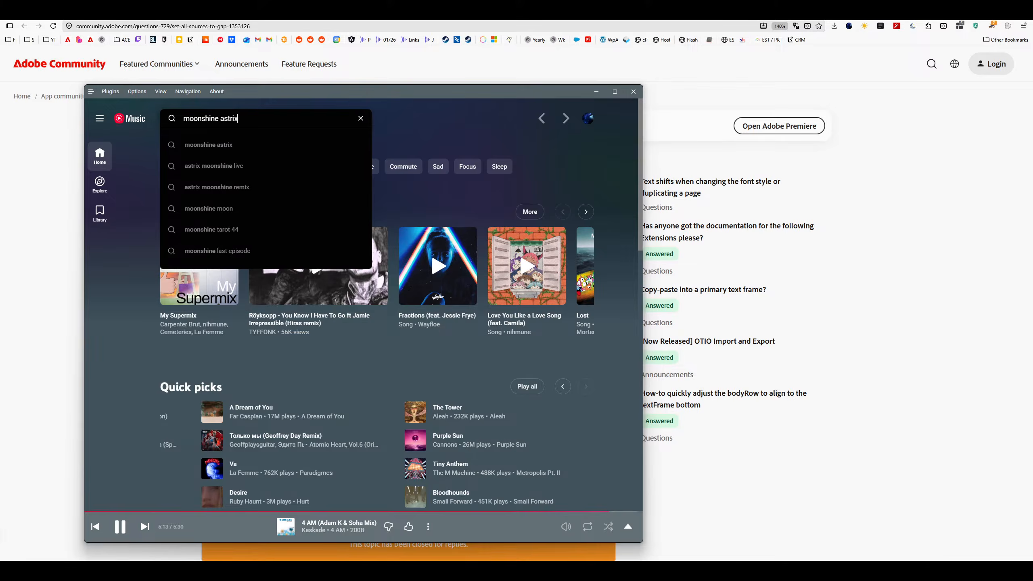
key("Return")
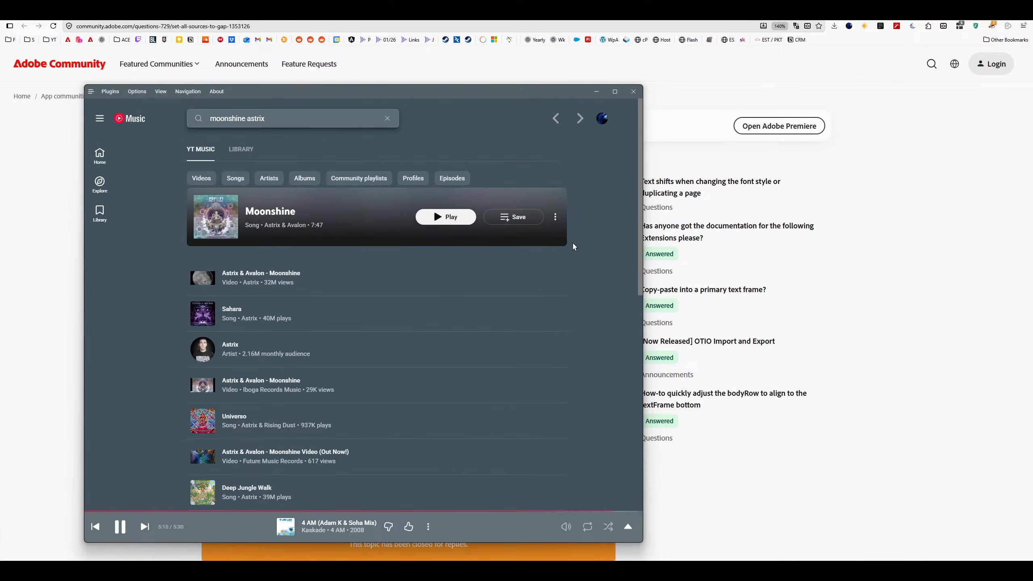
Queue the song Moonshine by Astrix & Avalon and minimize the music player to return to Premiere.
left_click(561, 220)
left_click(510, 281)
left_click(596, 91)
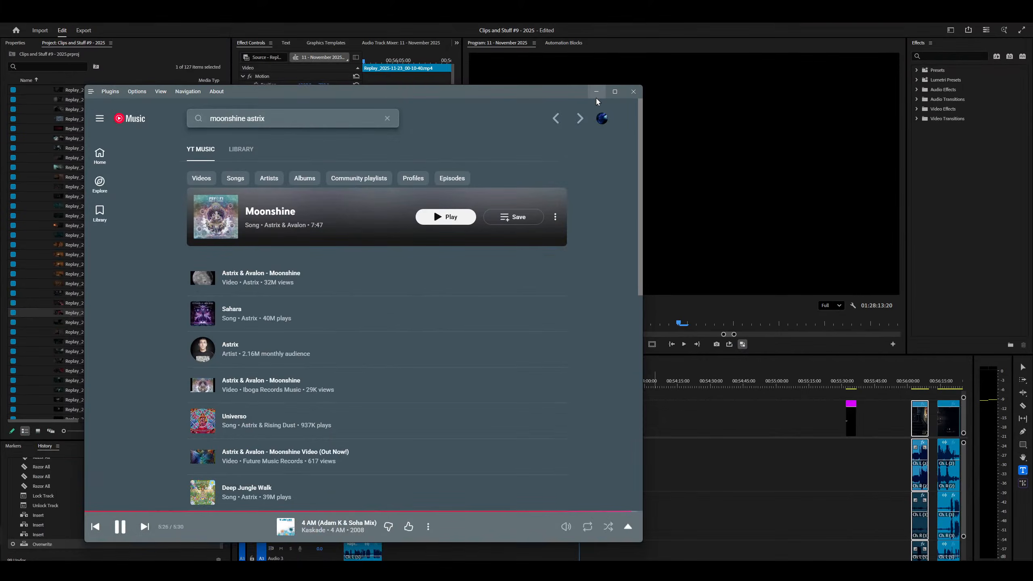
left_click(597, 95)
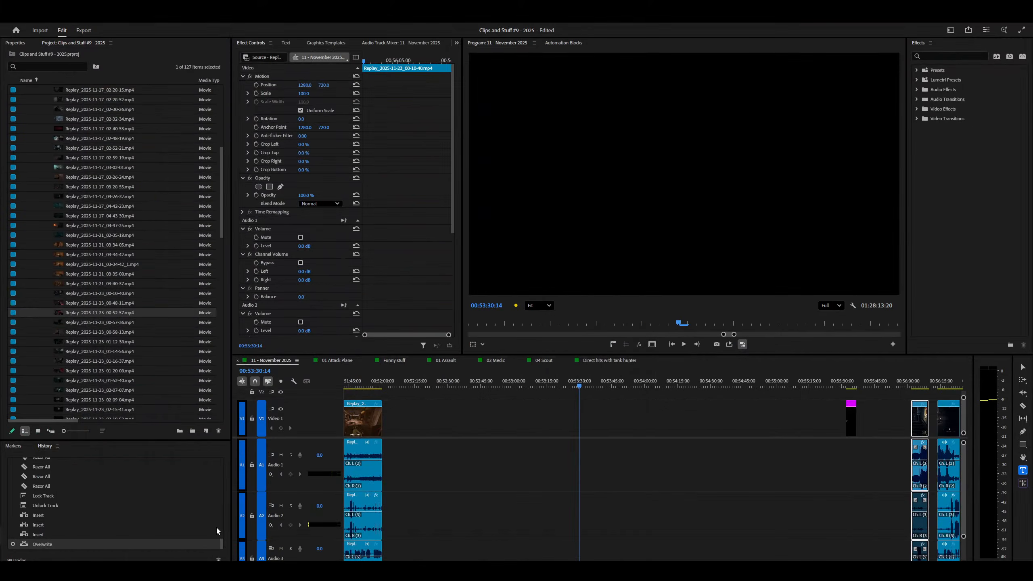
Turn off the gap state on the V1 source patch and apply the default source assignment.
right_click(240, 426)
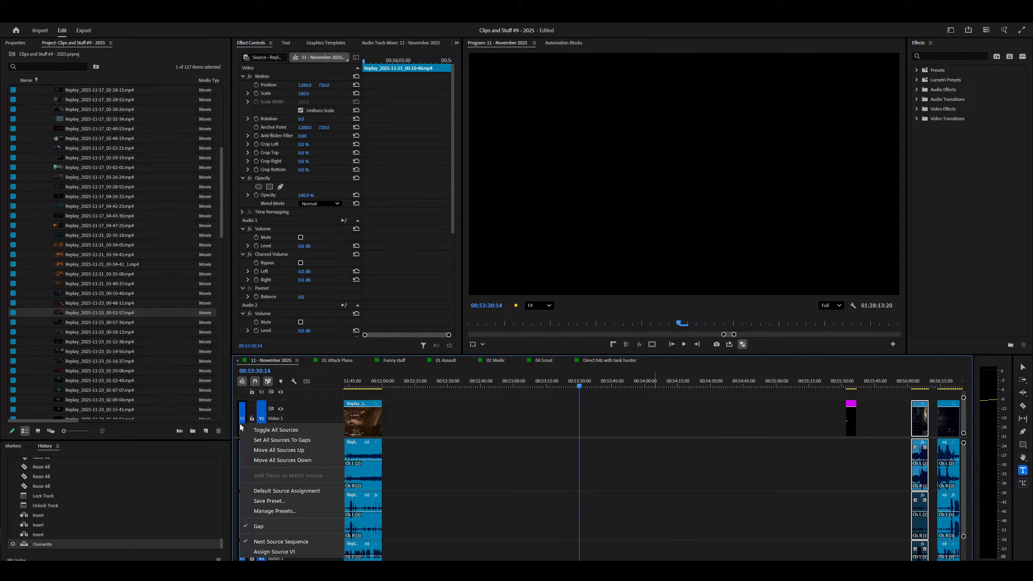
left_click(275, 530)
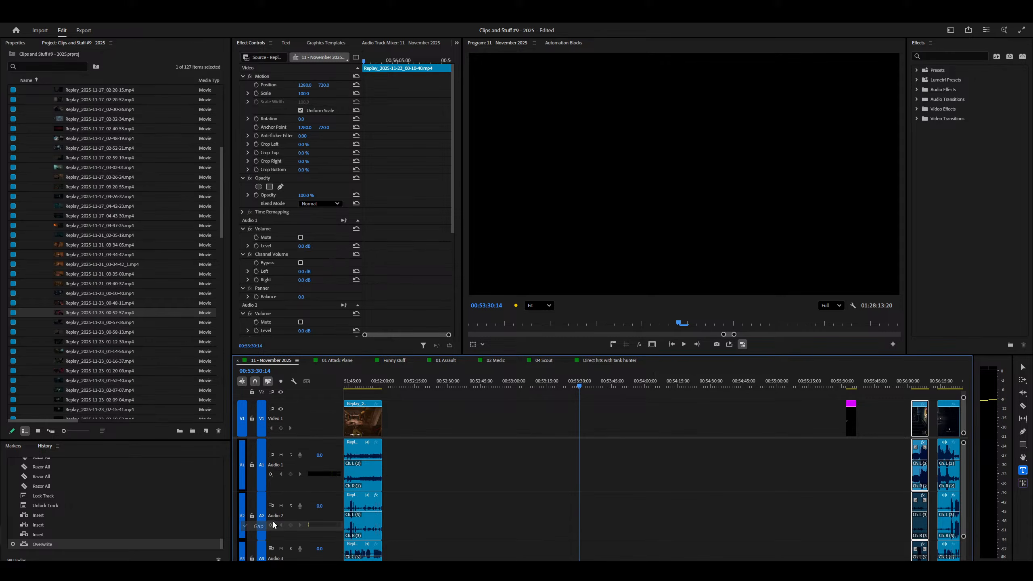
right_click(245, 456)
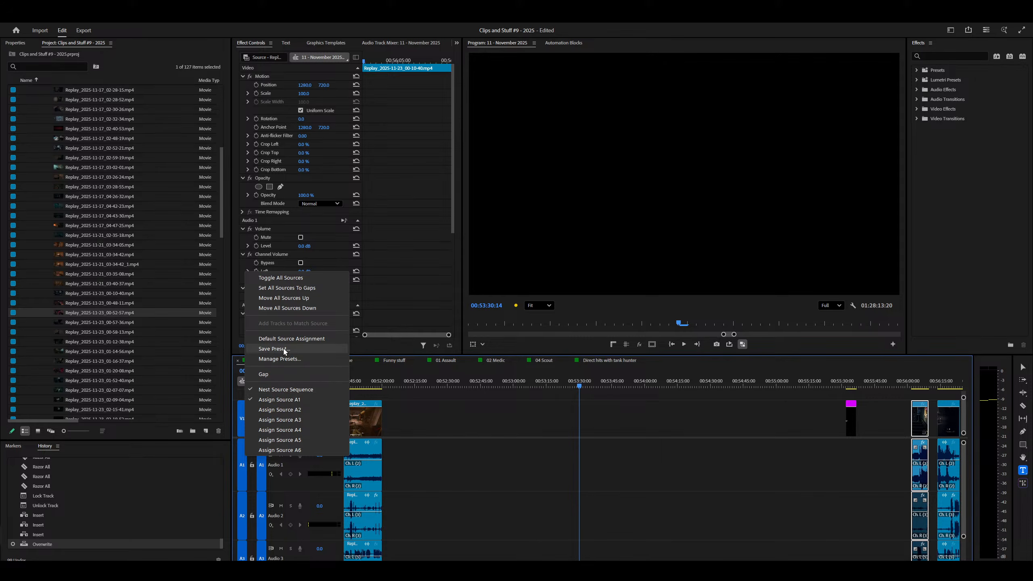
left_click(287, 338)
Apply Set All Sources To Gaps twice, and clear the gap state on the V1 source patch.
right_click(245, 413)
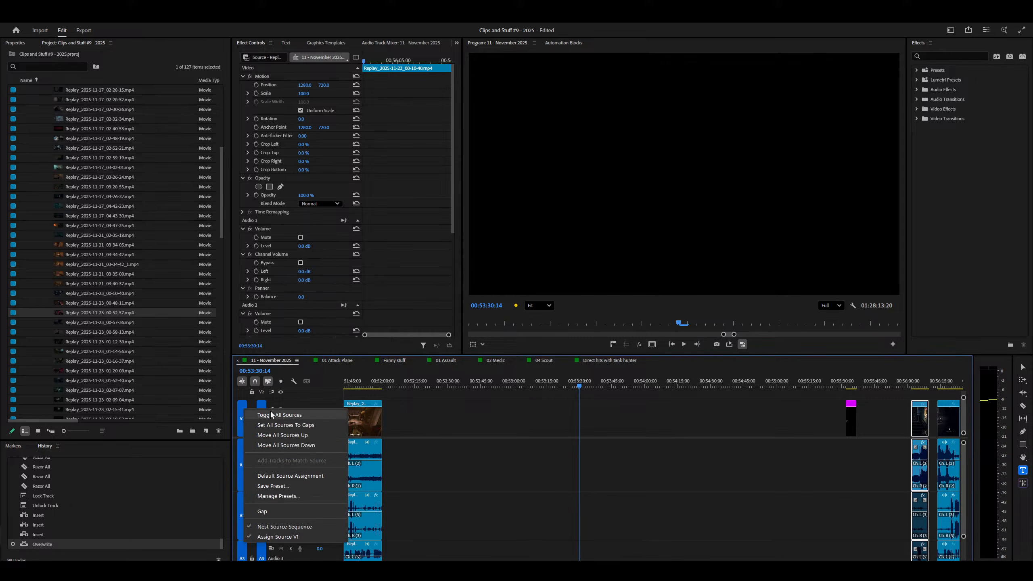
left_click(261, 424)
right_click(245, 425)
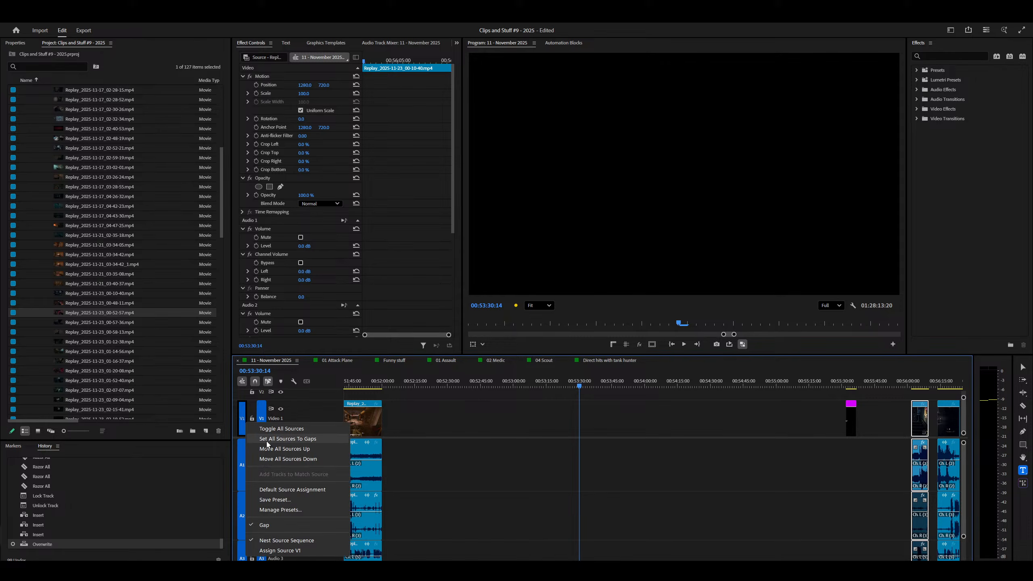
left_click(267, 444)
right_click(244, 430)
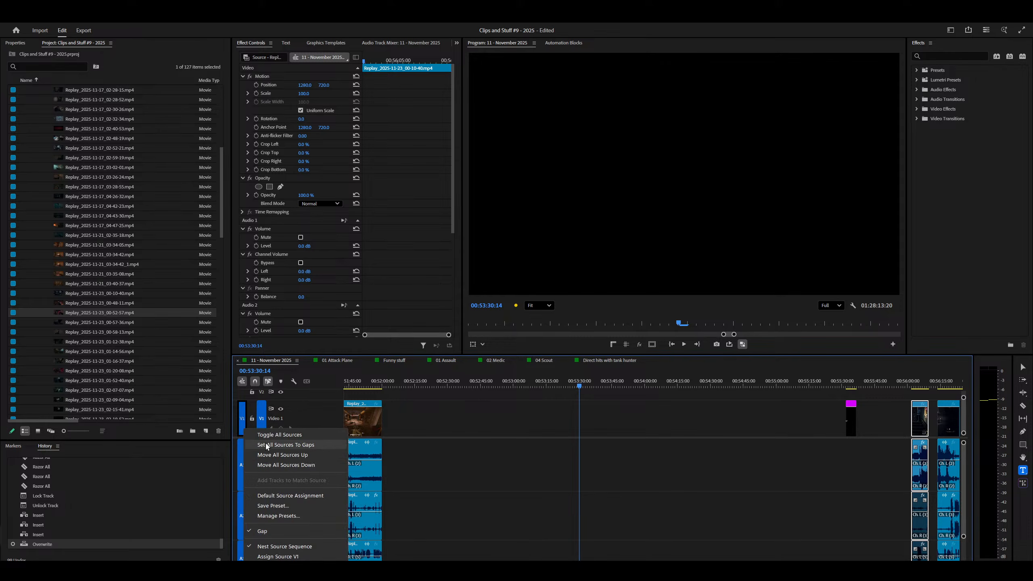
left_click(268, 535)
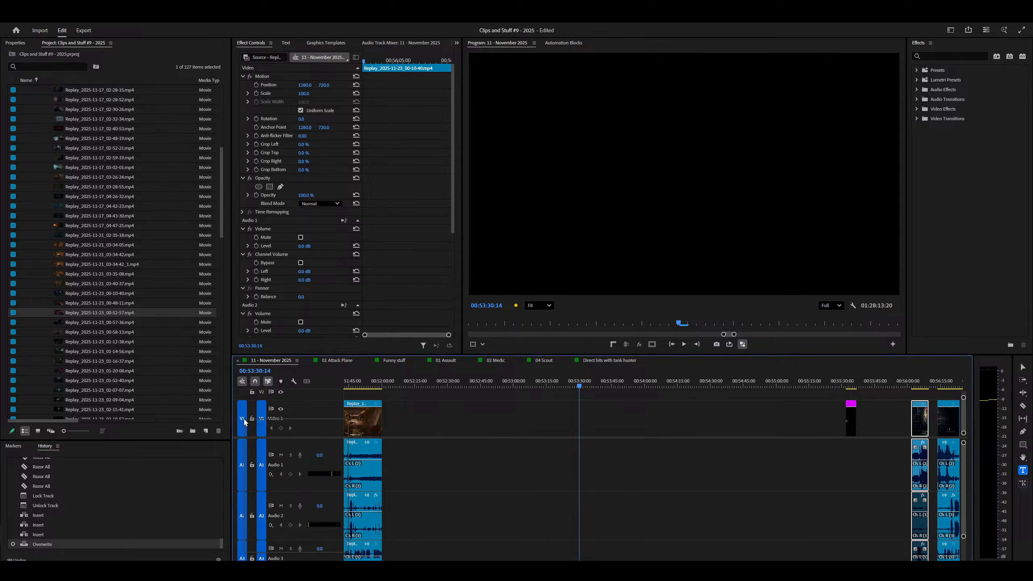
Move all source patches up one track and return the V1 source patch to Video 1 in the maximized timeline.
right_click(244, 419)
left_click(282, 445)
key("grave")
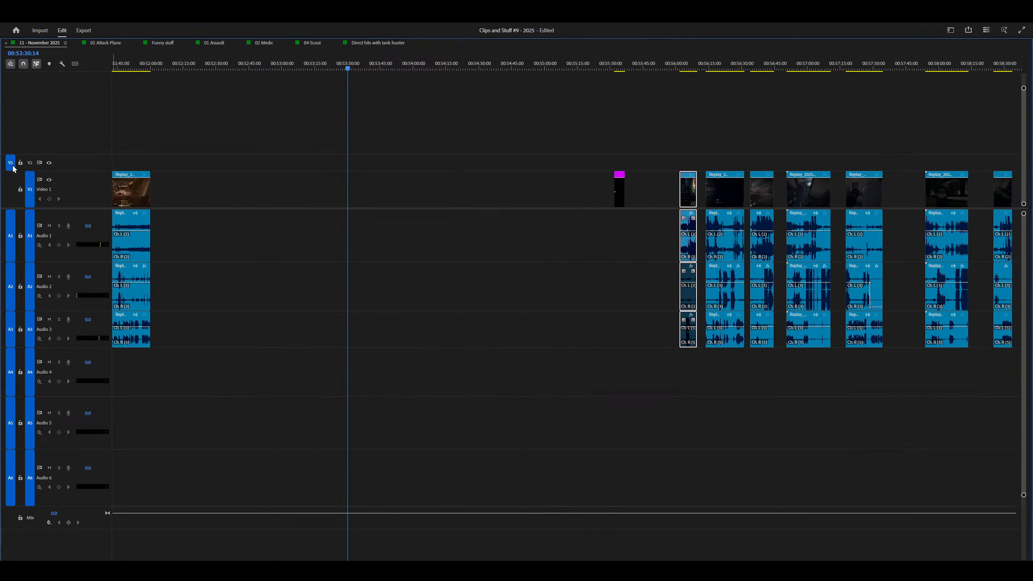
left_click_drag(12, 166, 11, 186)
key("grave")
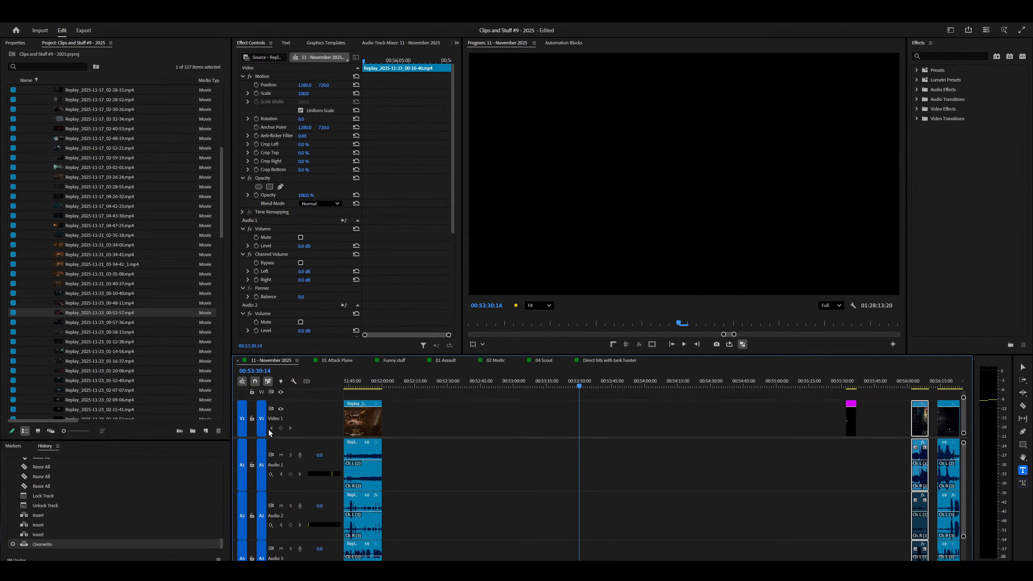
Turn Nest Source Sequence off and back on for the timeline's source patching.
right_click(241, 413)
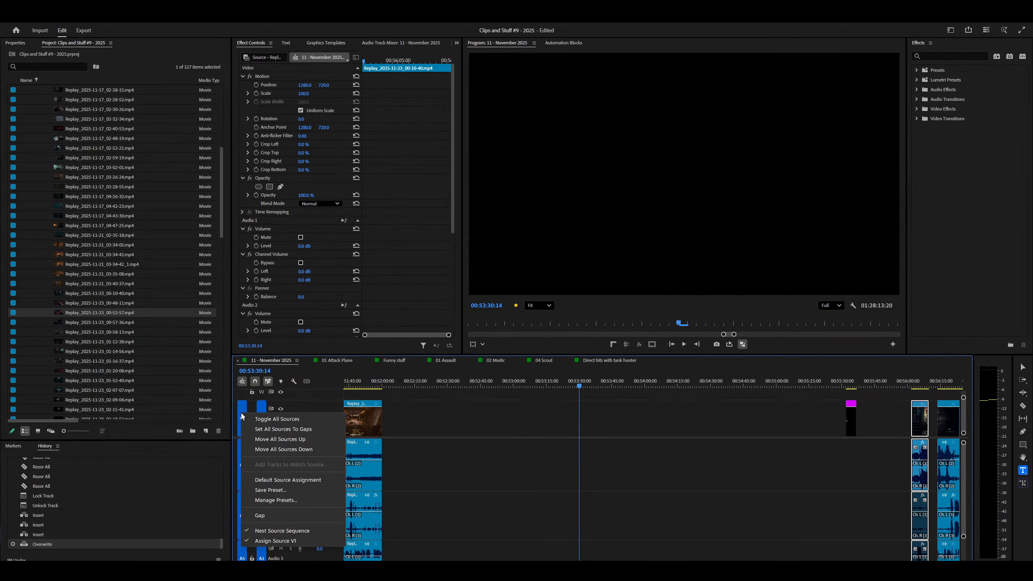
left_click(265, 531)
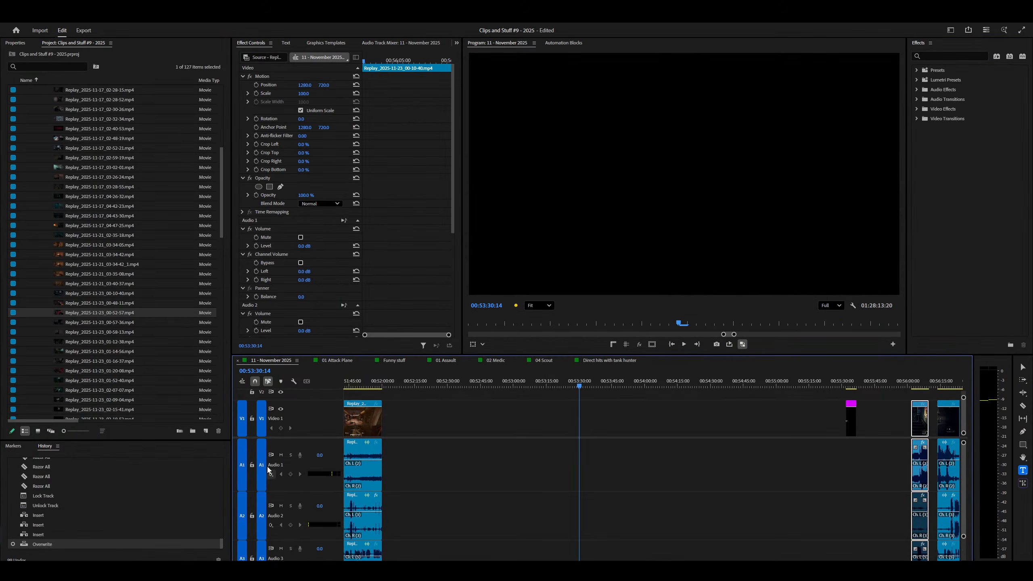
right_click(242, 420)
left_click(251, 389)
Unassign source V1 from Video 1 and assign it again, switching off Nest Source Sequence.
right_click(243, 419)
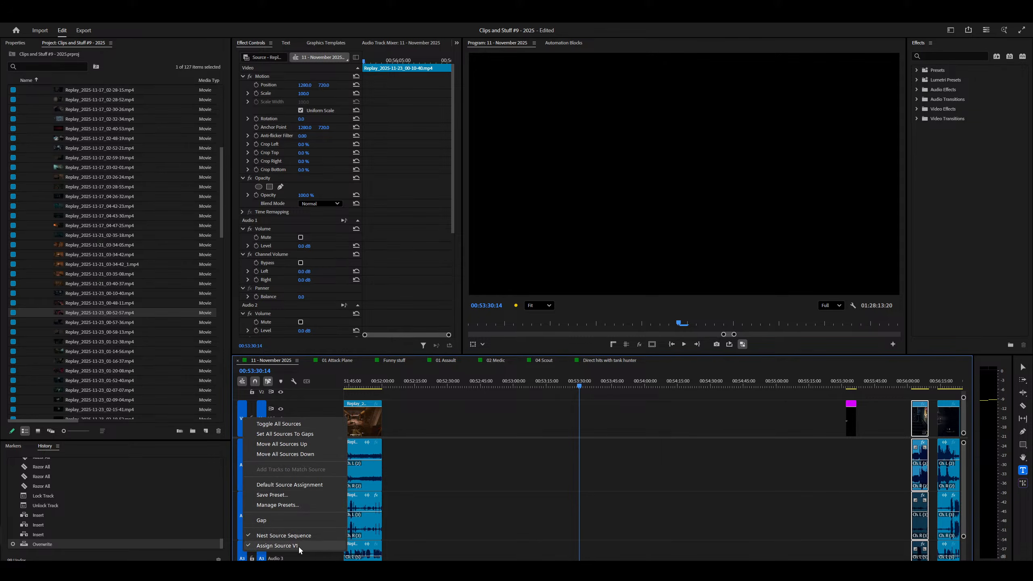
left_click(299, 546)
right_click(239, 410)
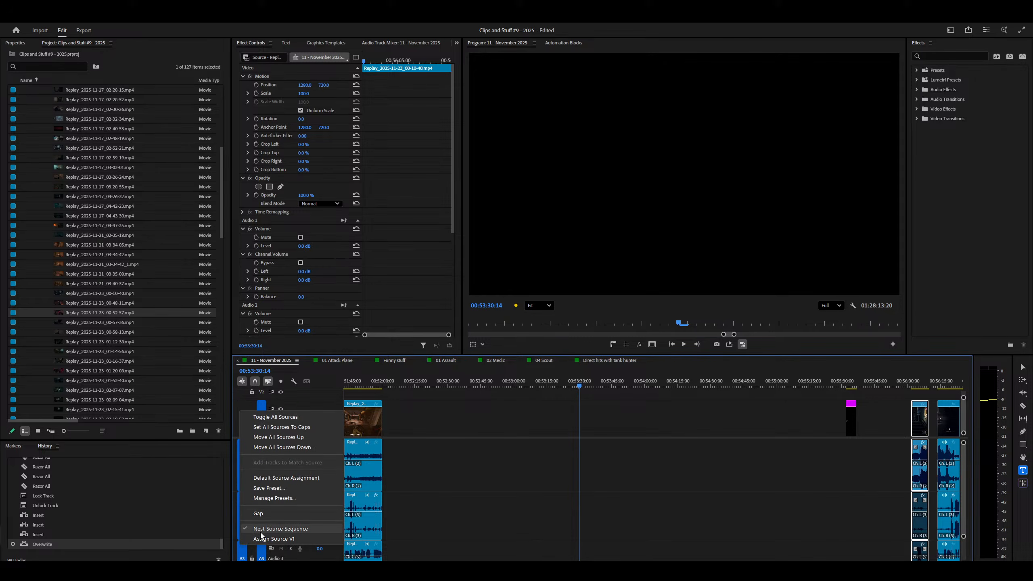
left_click(281, 529)
right_click(246, 415)
left_click(283, 541)
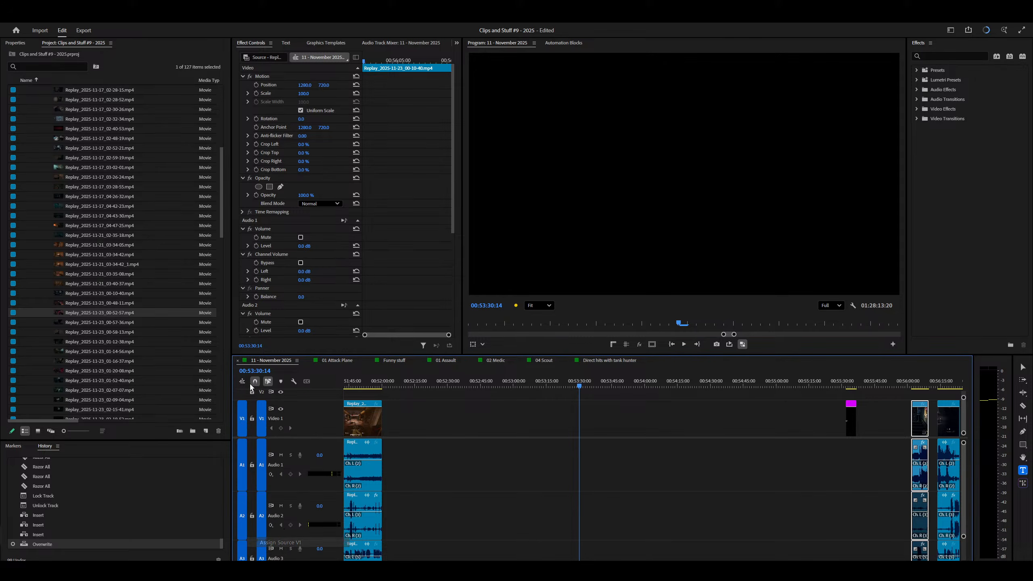
Enable Targets Follow Inserts and Overwrites for the track targets and recheck the option.
right_click(264, 421)
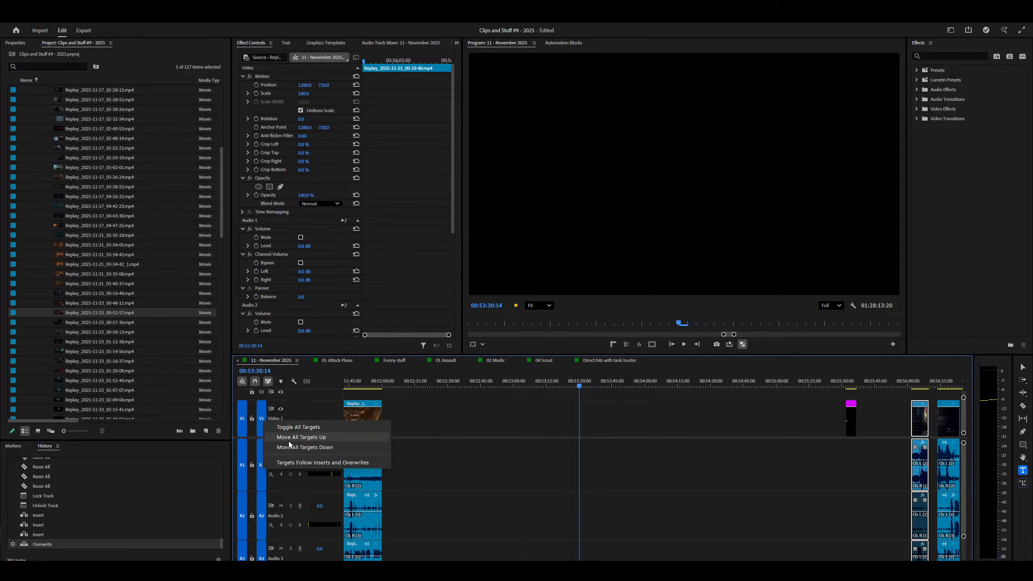
left_click(300, 463)
right_click(261, 415)
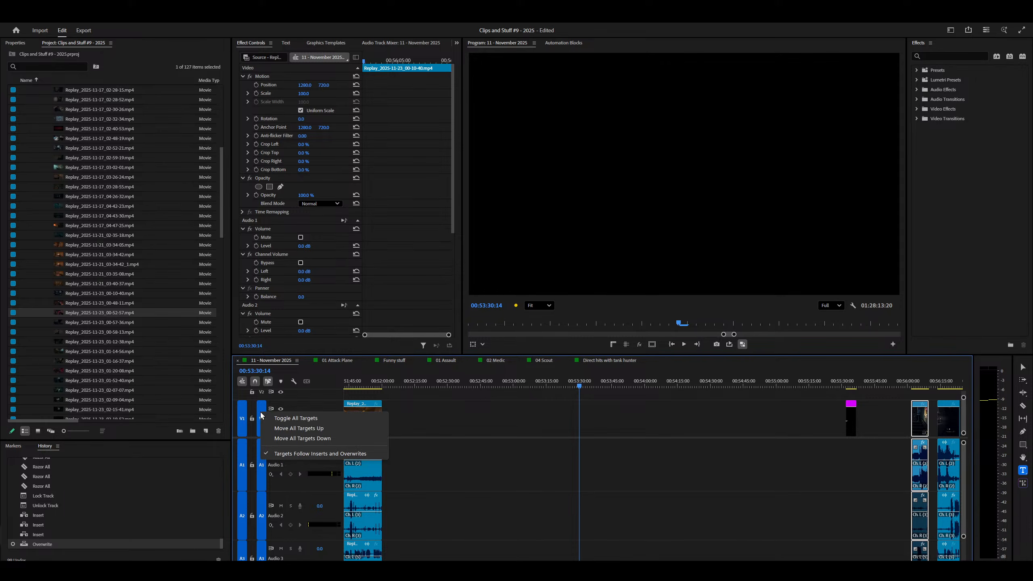
left_click(472, 438)
Select the Zero Hour bin in the 11 - November 2025 footage, and return focus to the timeline.
left_click(136, 352)
left_click(629, 442)
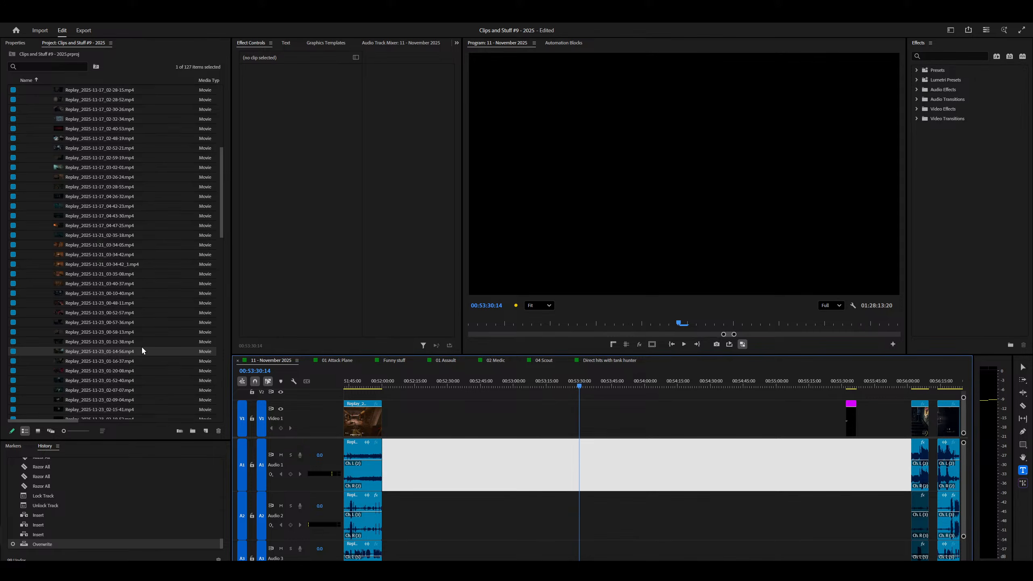
scroll(77, 340, "up", 8)
left_click(75, 281)
left_click(50, 300)
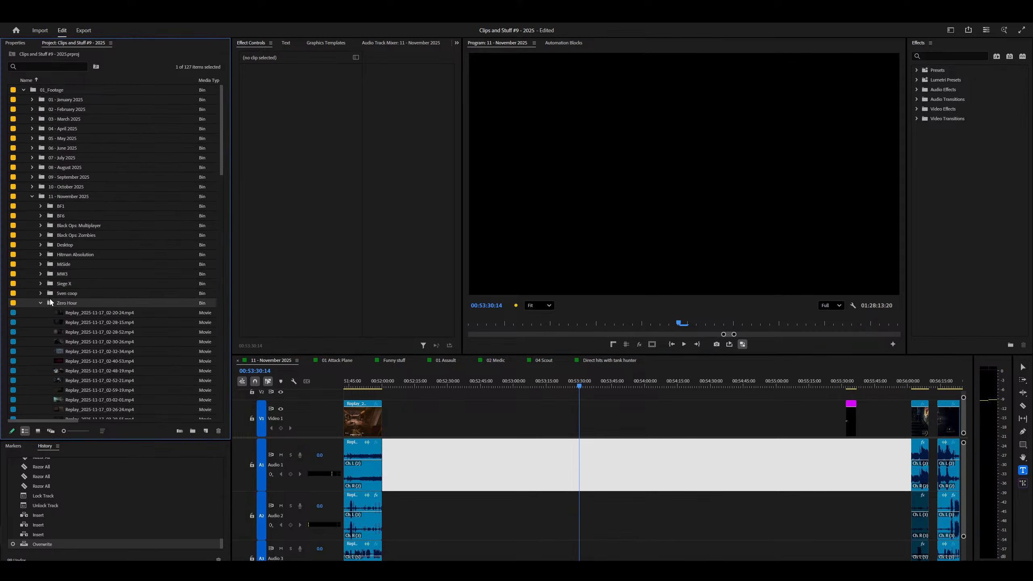
left_click(470, 434)
left_click(488, 397)
Try a ripple trim of the next edit to the playhead near the start of the large gap, and undo it.
left_click_drag(350, 377, 383, 373)
key("w")
key("equal")
key("equal")
key("ctrl+z")
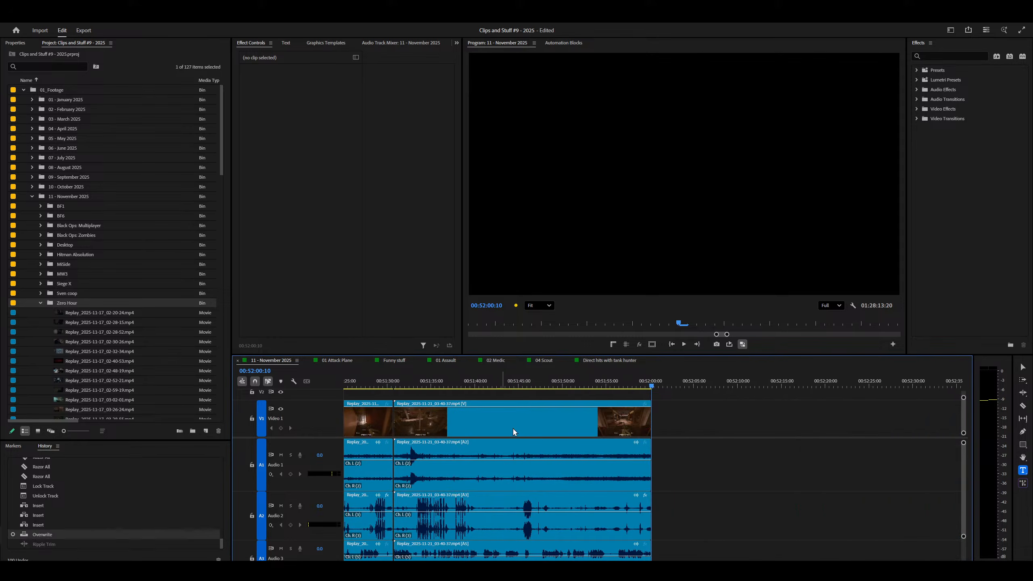
Try a ripple trim of the next edit to the playhead at 00:51:55:12, and undo it.
key("minus")
key("minus")
left_click_drag(656, 387, 640, 384)
key("w")
key("minus")
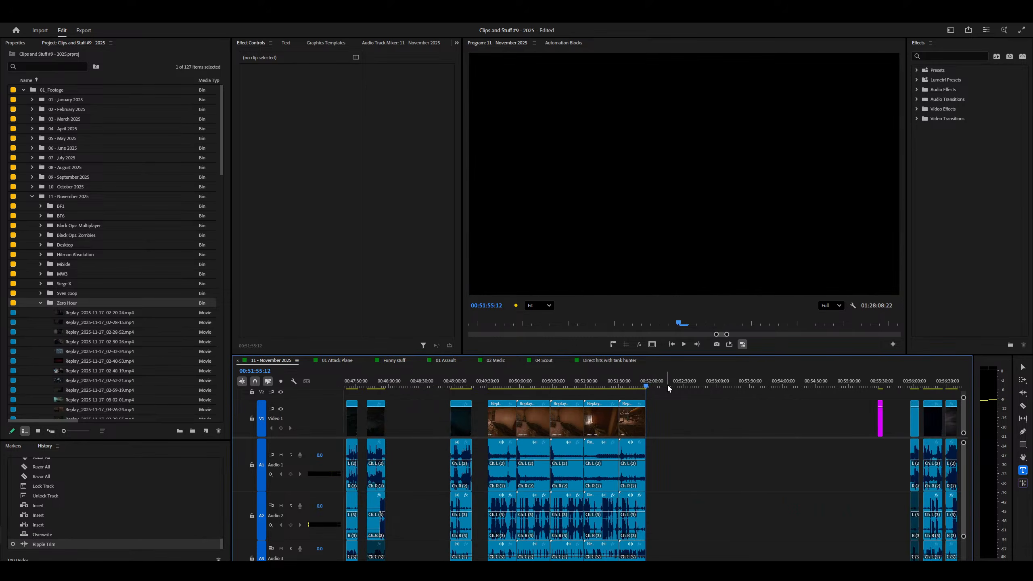
key("ctrl+z")
Try a ripple trim of the next edit to the playhead at 00:51:52:48, and undo it.
left_click(644, 385)
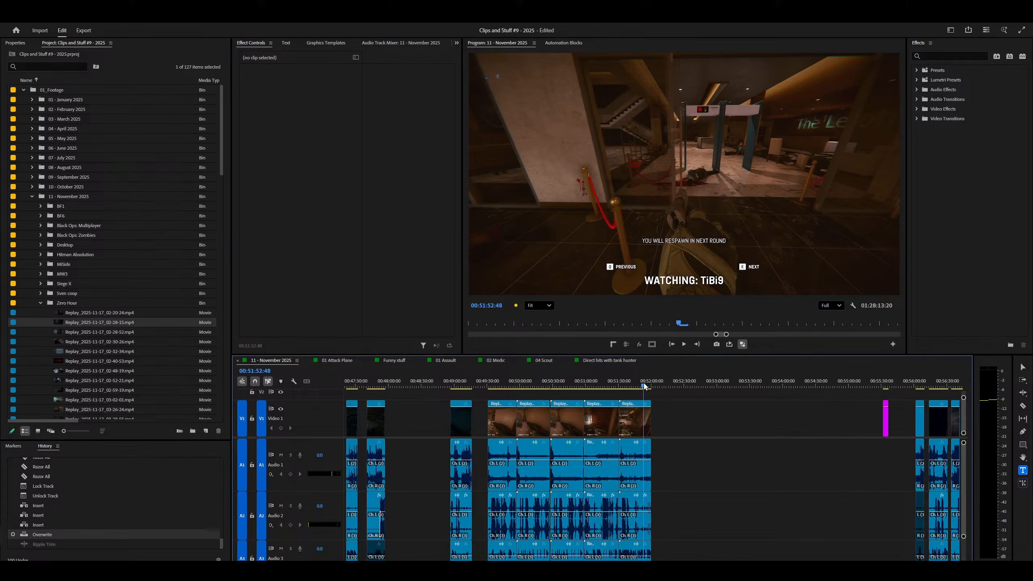
key("w")
key("ctrl+z")
key("minus")
key("minus")
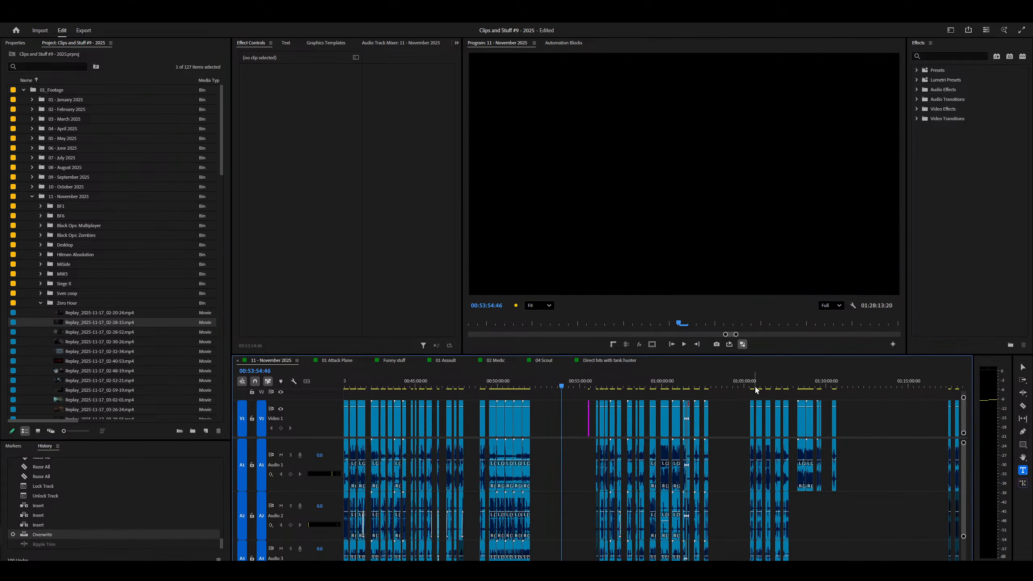
Open the keyboard shortcut settings and examine the toggle, target, track height and trim commands with their assigned shortcuts.
key("ctrl+alt+k")
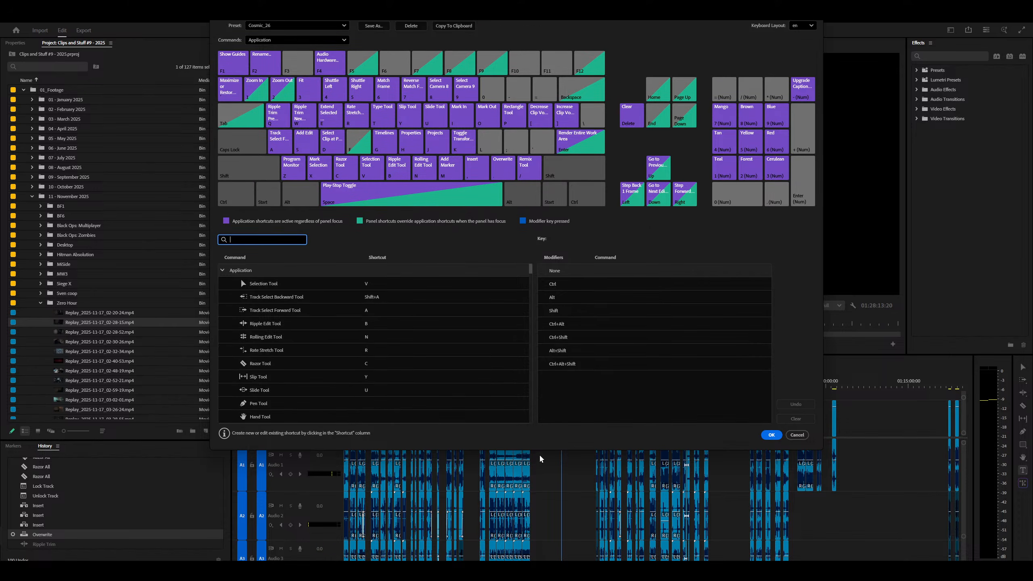
scroll(368, 333, "down", 15)
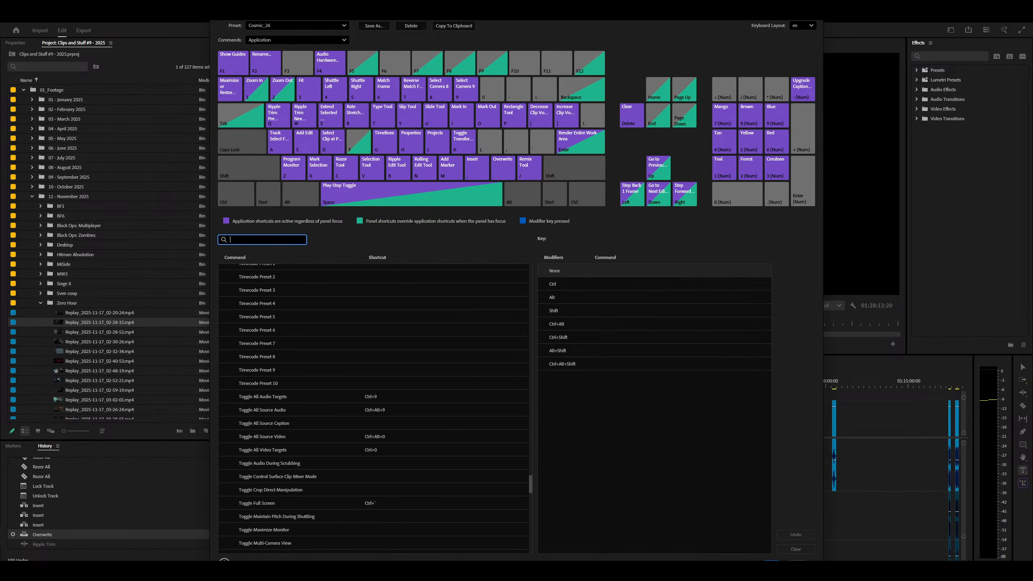
scroll(384, 447, "down", 10)
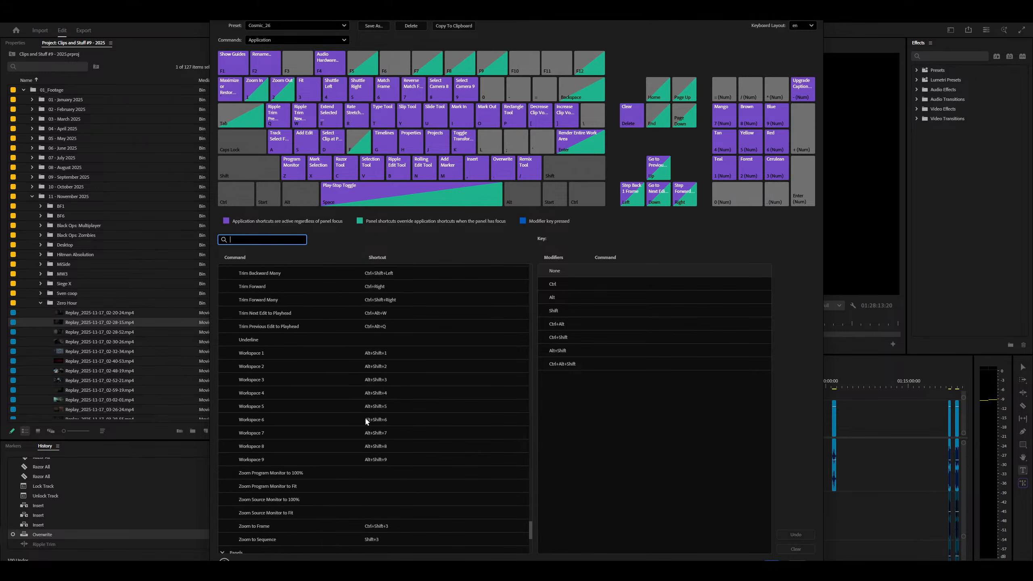
scroll(281, 379, "up", 5)
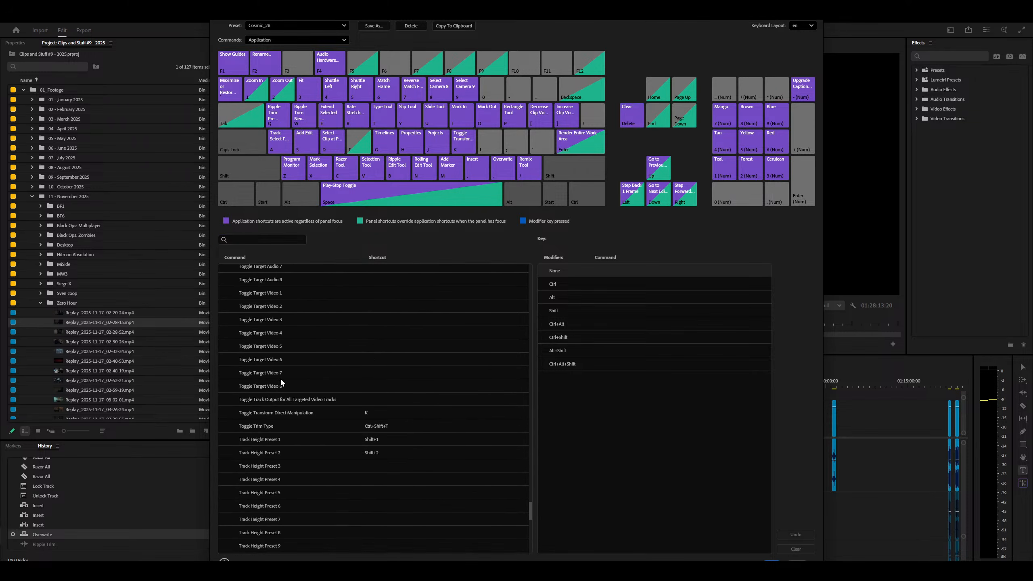
scroll(280, 378, "up", 3)
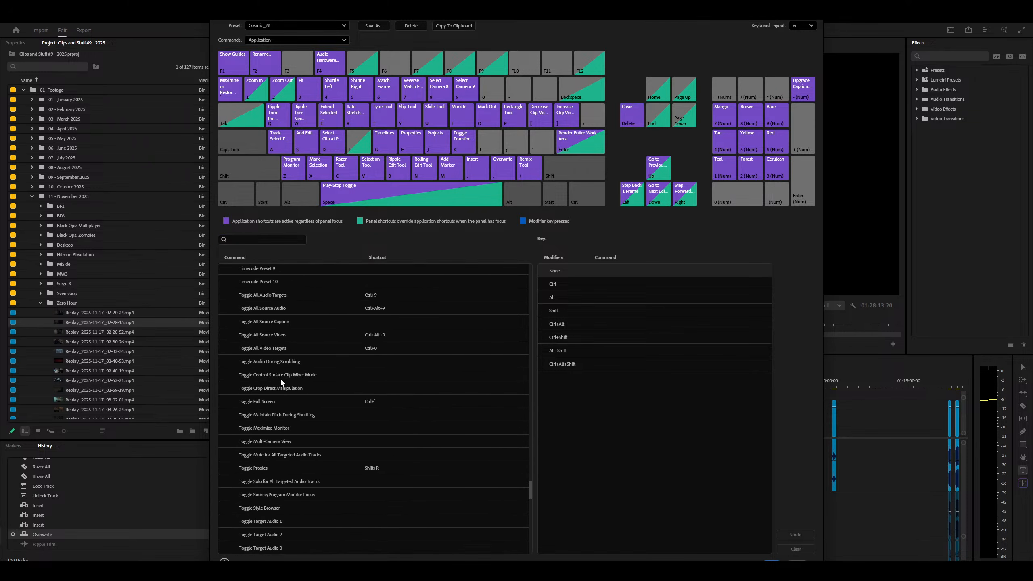
scroll(280, 379, "down", 10)
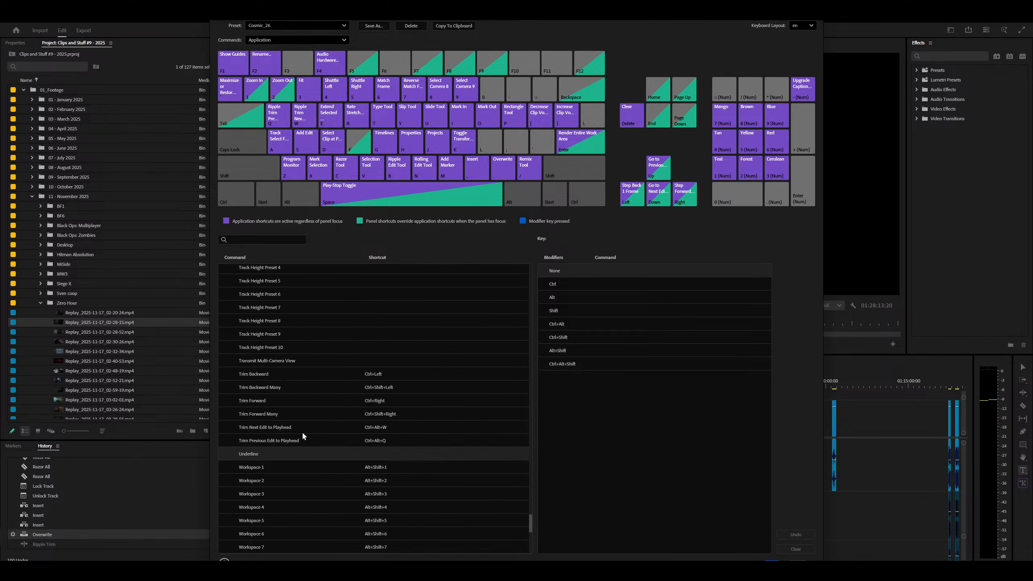
scroll(303, 434, "up", 5)
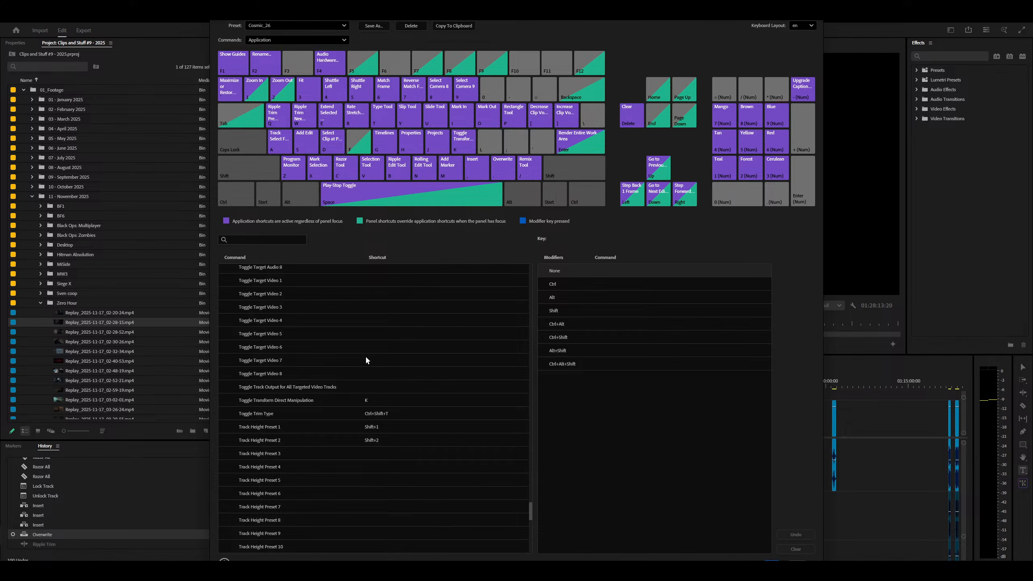
scroll(339, 382, "up", 6)
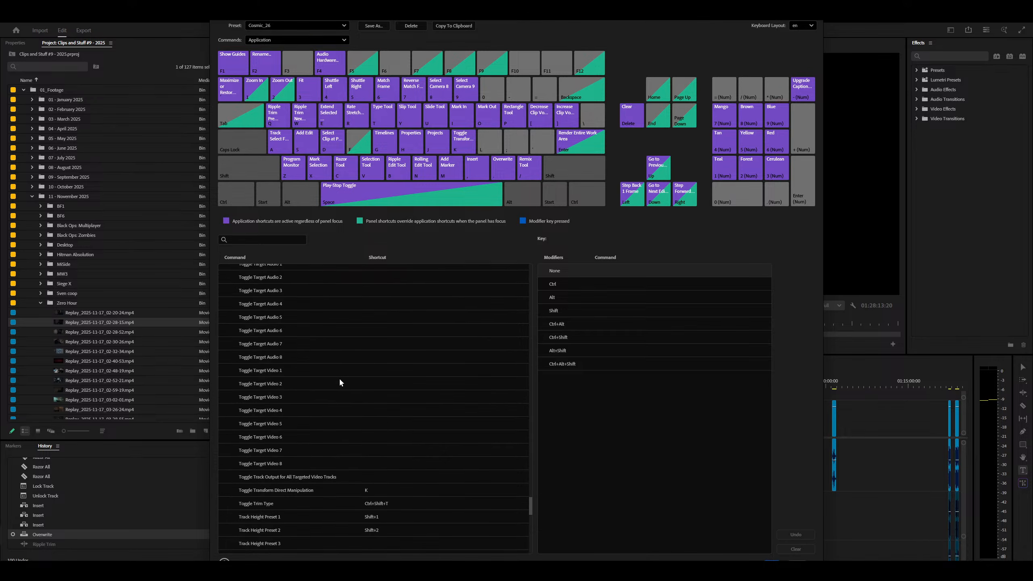
scroll(341, 383, "up", 4)
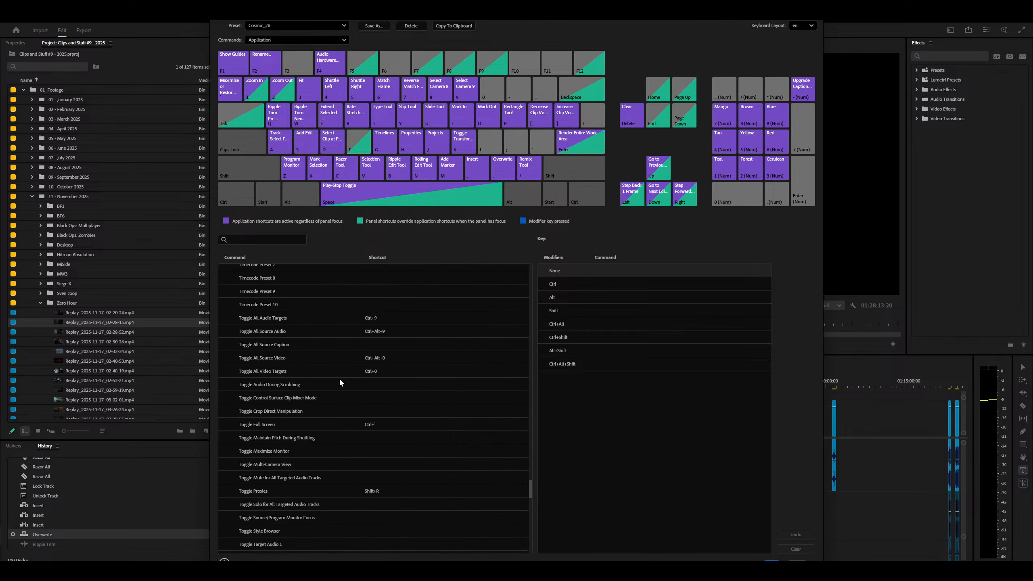
Locate the Set All Source To Gaps commands in the shortcut list and select Set All Source Video To Gaps.
scroll(341, 382, "up", 7)
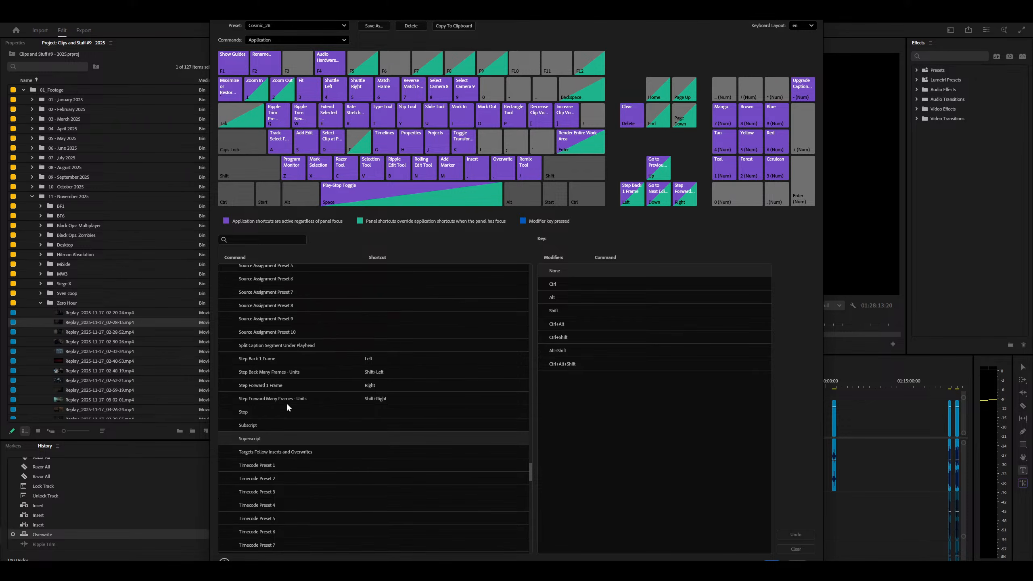
scroll(280, 403, "up", 4)
scroll(310, 423, "up", 12)
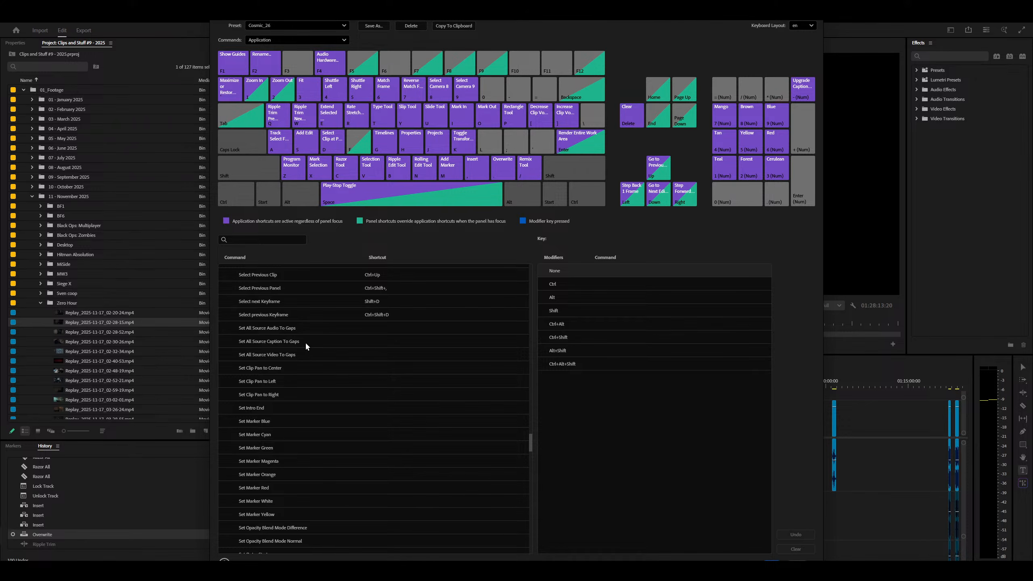
left_click(295, 355)
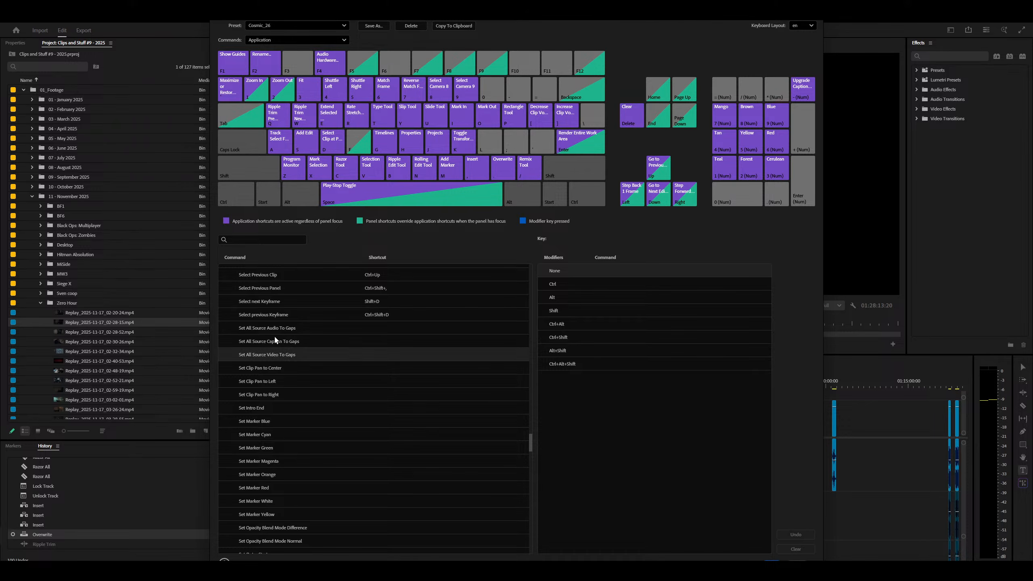
Switch to YouTube Music, raise its volume to 98% and rewind Moonshine to 1:27, returning to Premiere's shortcut settings.
key("XF86AudioRaiseVolume")
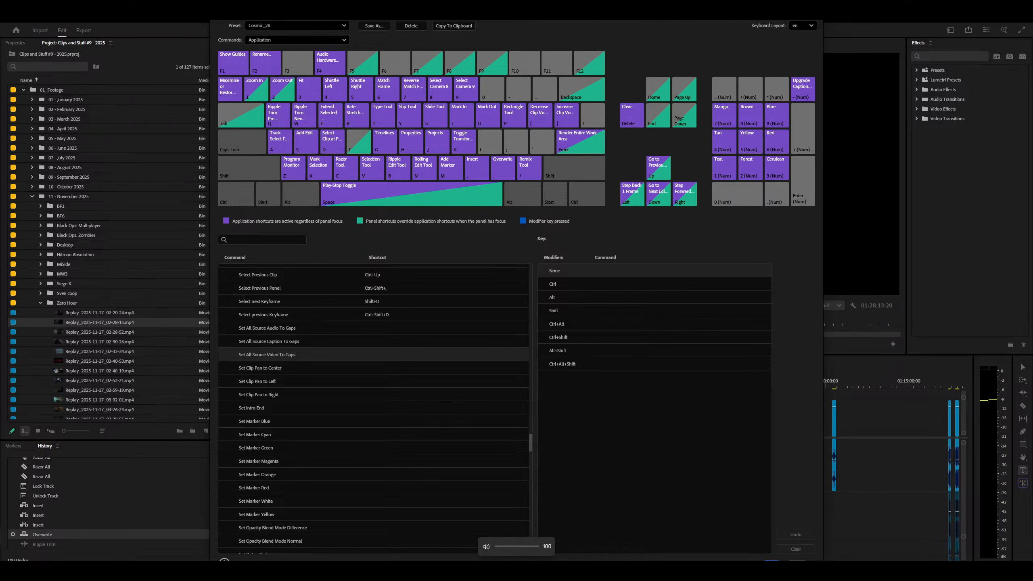
key("alt+Tab")
left_click(187, 530)
scroll(299, 322, "up", 1)
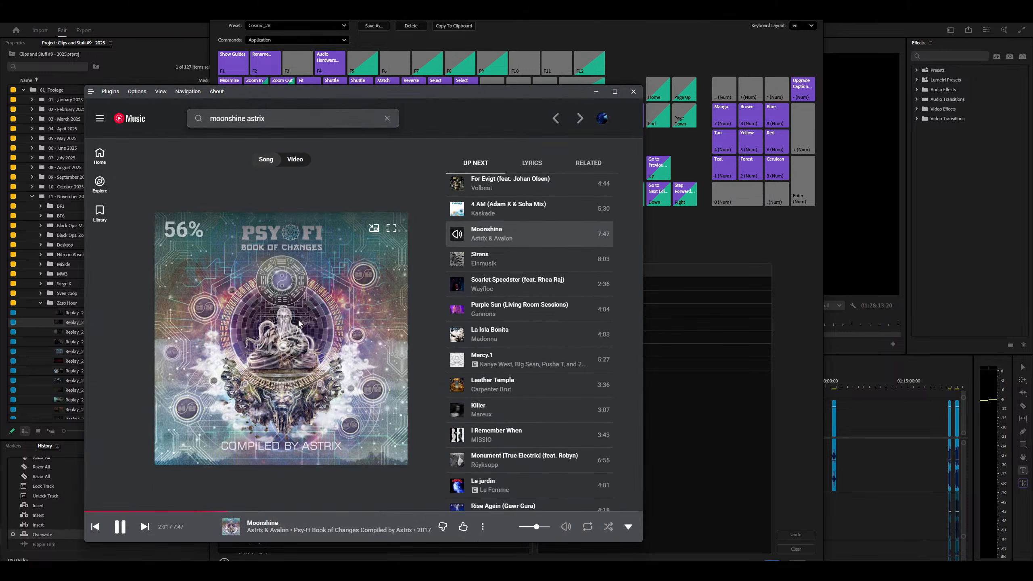
scroll(299, 323, "up", 20)
scroll(299, 324, "down", 1)
left_click(187, 511)
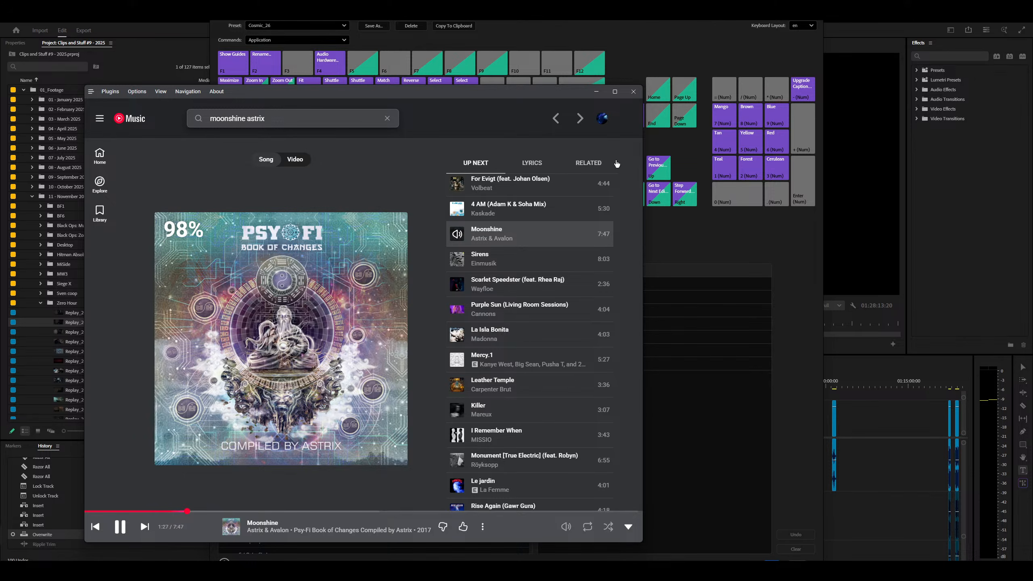
left_click(596, 91)
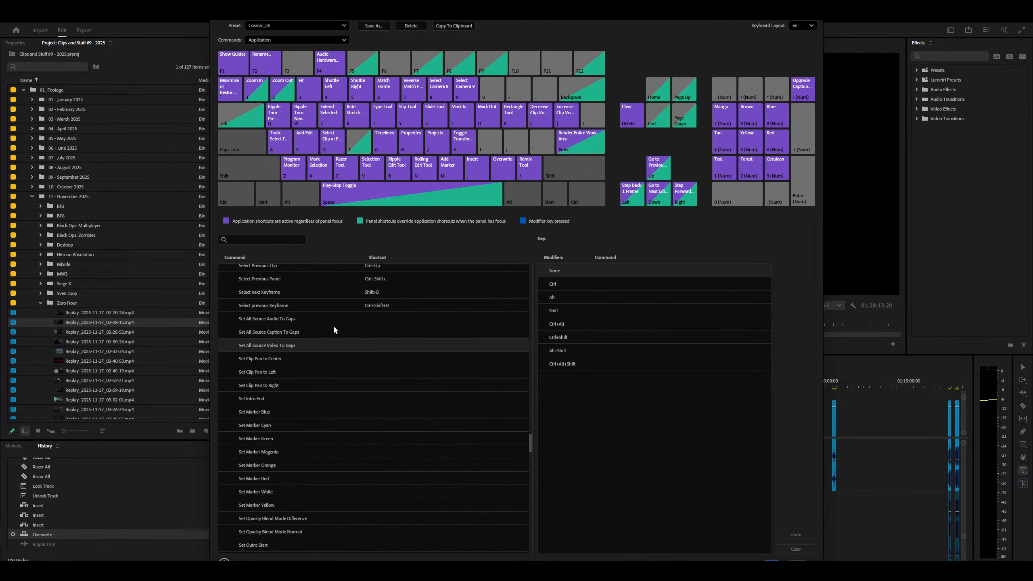
Remove the shortcuts assigned to the Shuttle Slow Left and Shuttle Slow Right commands.
scroll(335, 328, "down", 3)
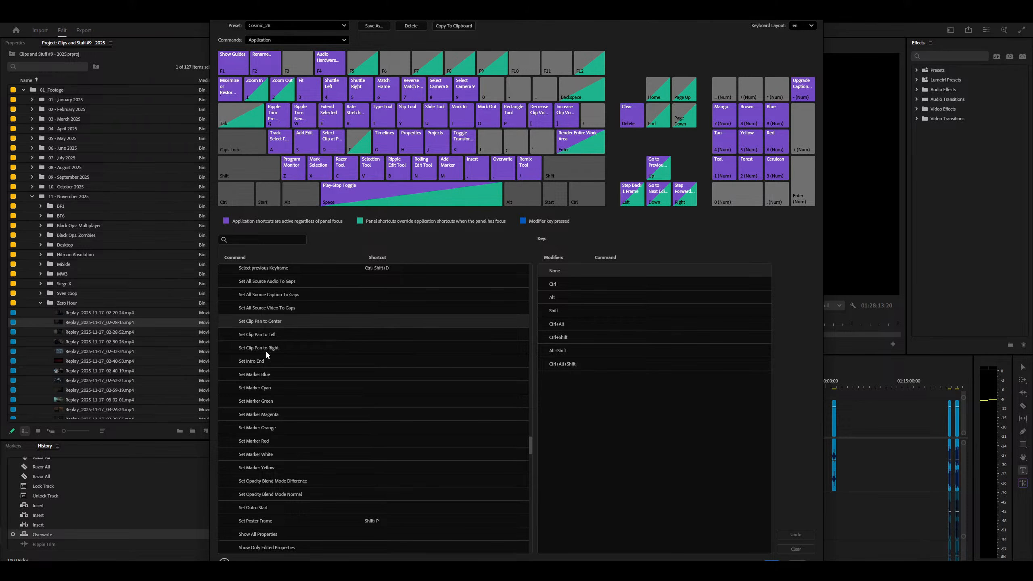
scroll(321, 366, "down", 3)
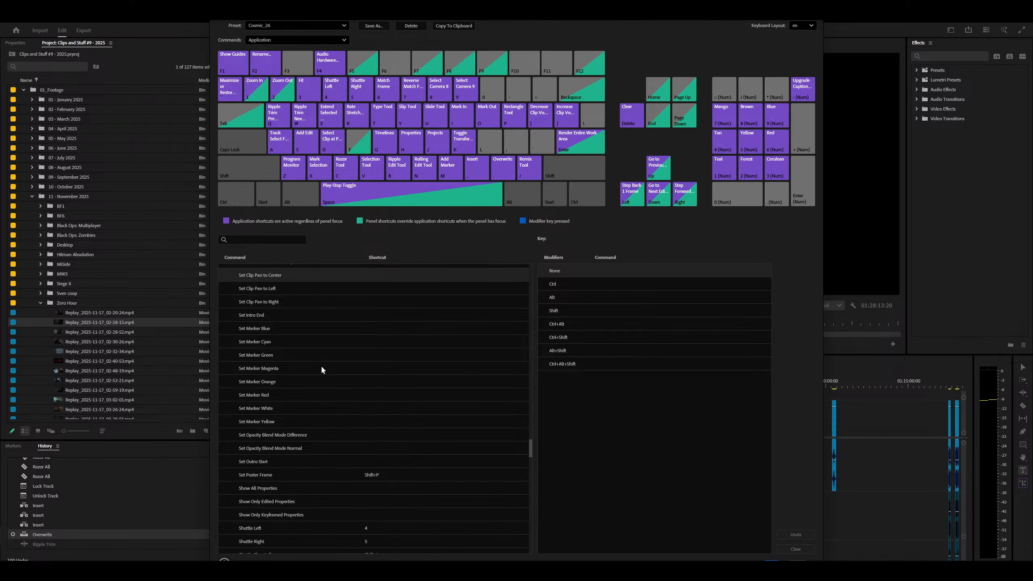
scroll(321, 368, "down", 3)
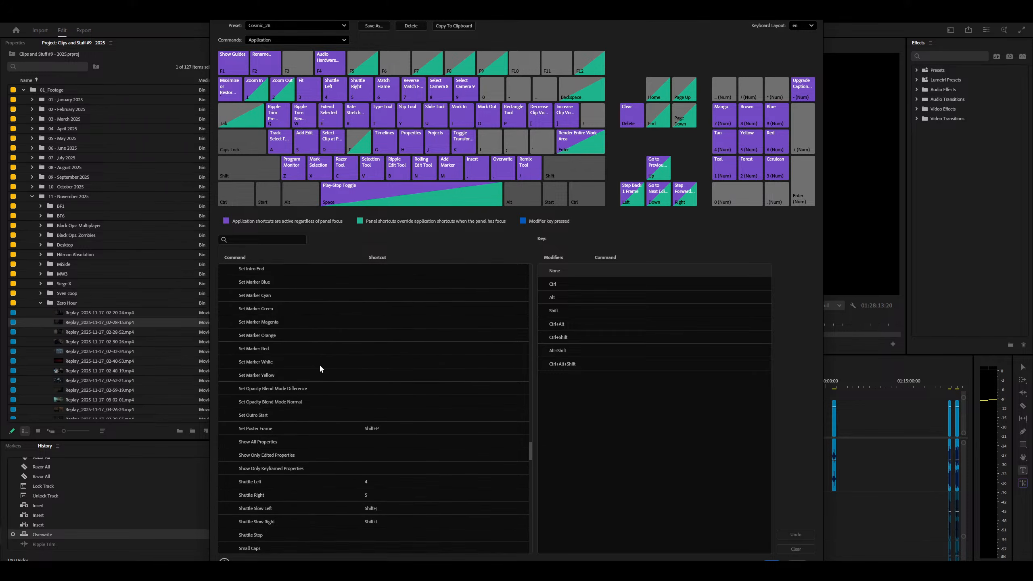
scroll(320, 369, "down", 1)
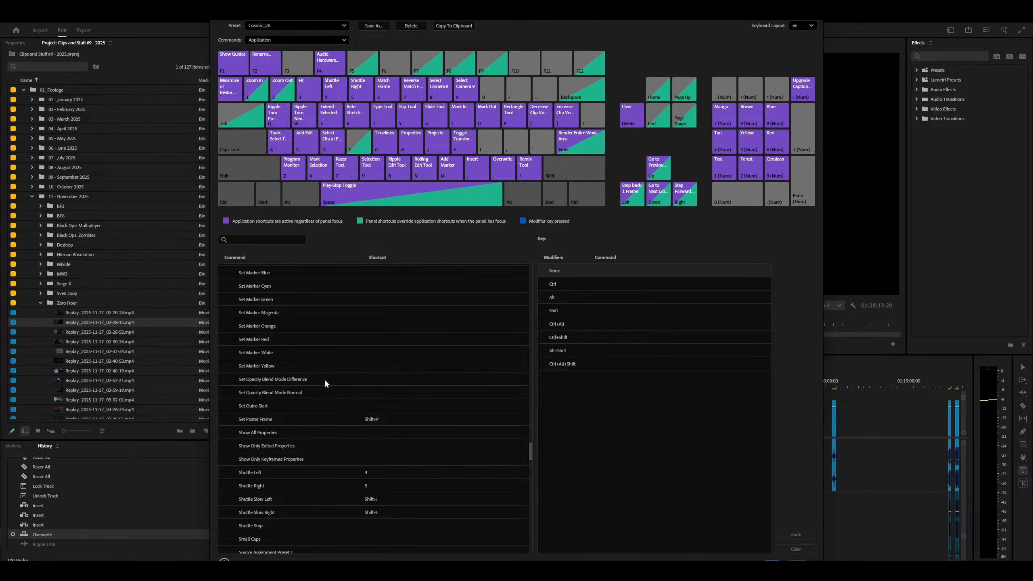
scroll(339, 379, "down", 4)
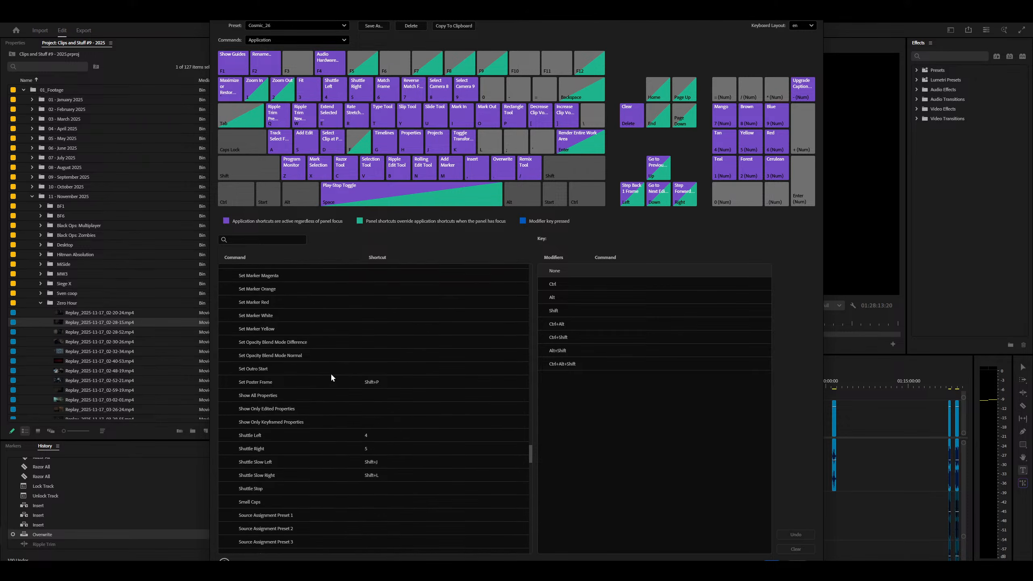
scroll(318, 368, "down", 2)
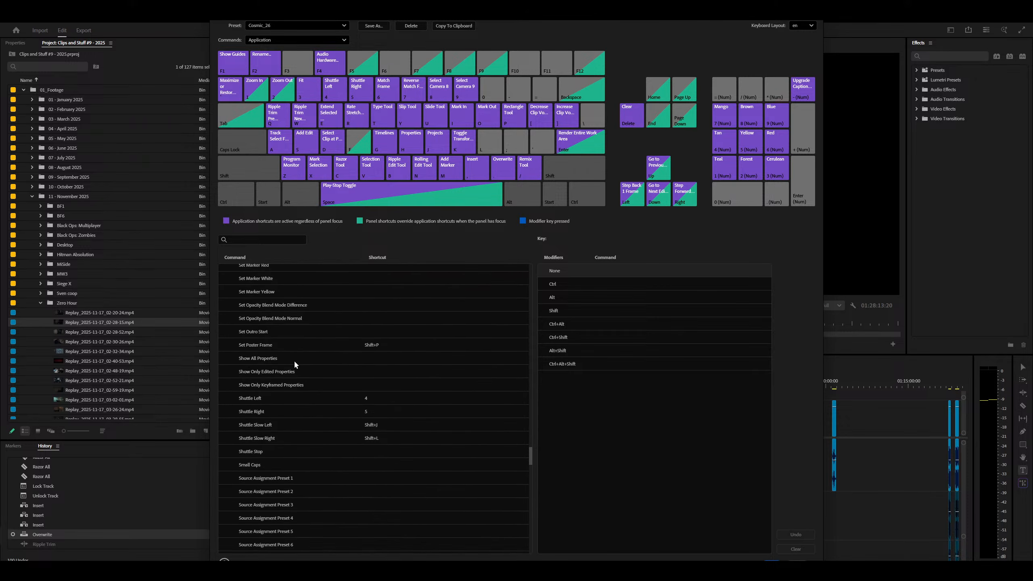
scroll(356, 369, "down", 4)
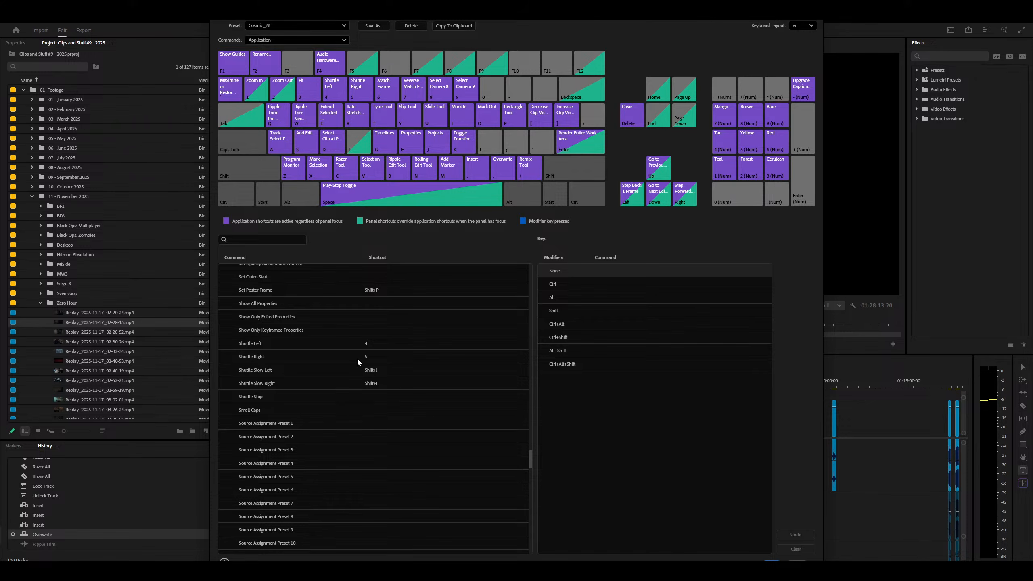
left_click(369, 370)
left_click(387, 370)
left_click(367, 384)
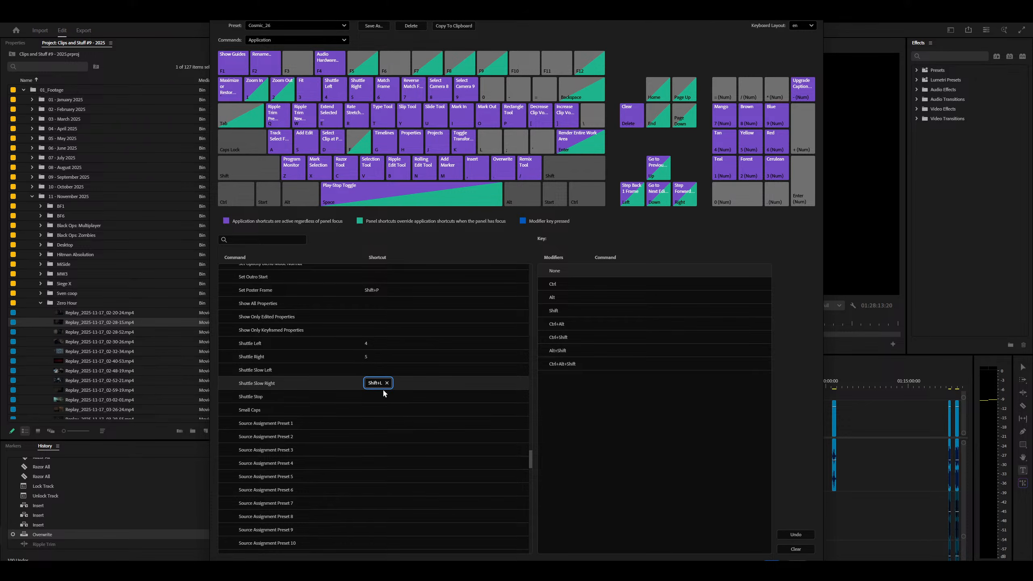
left_click(387, 383)
Assign L to Split Caption Segment Under Playhead and save the keyboard shortcuts.
scroll(378, 384, "down", 1)
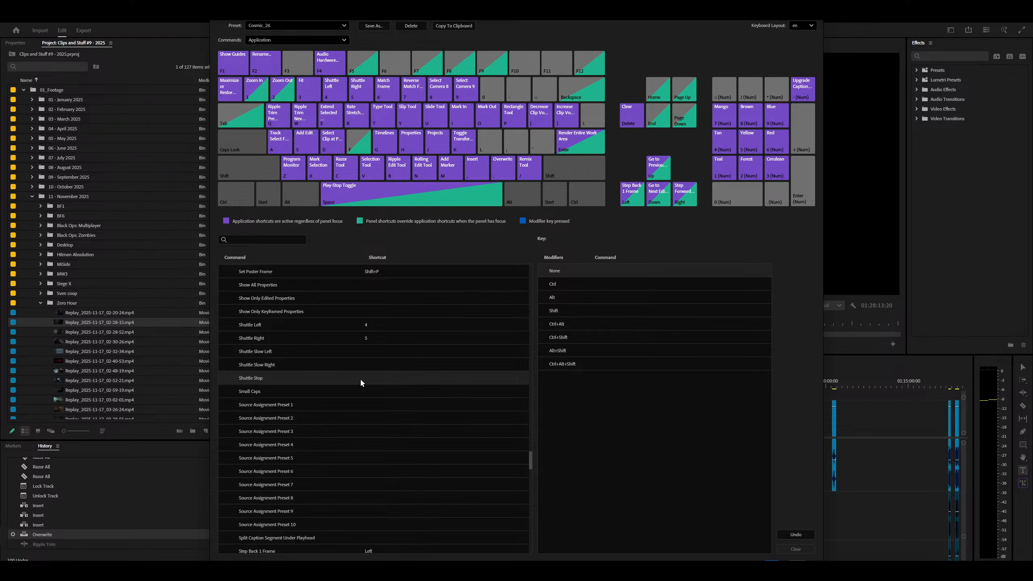
scroll(360, 380, "down", 4)
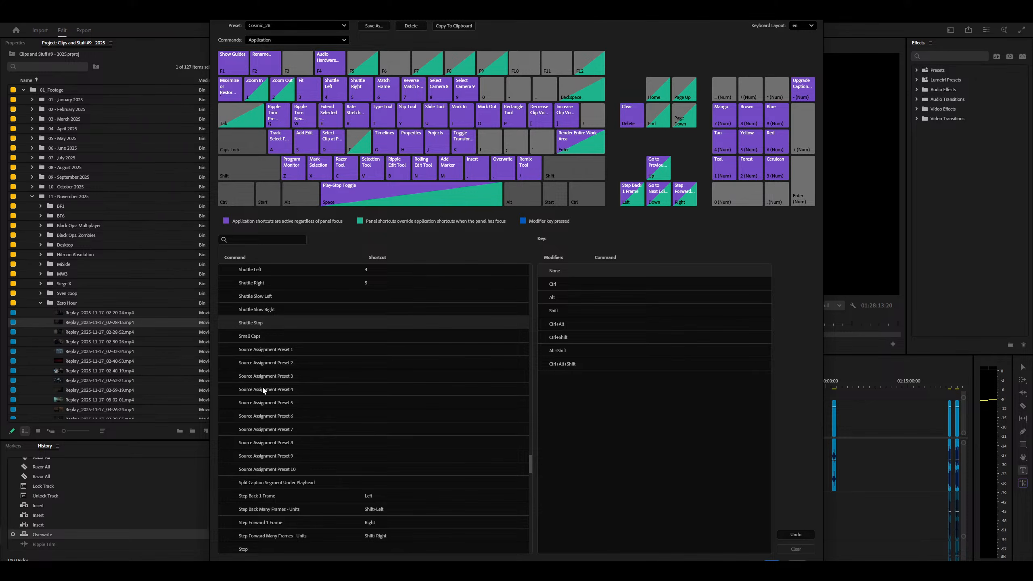
scroll(264, 394, "down", 7)
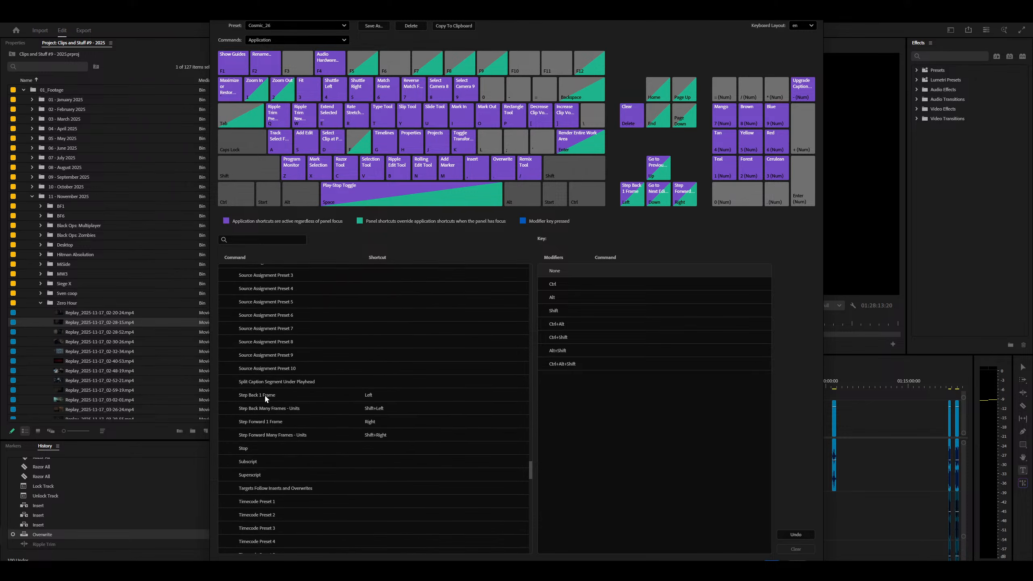
scroll(265, 394, "down", 1)
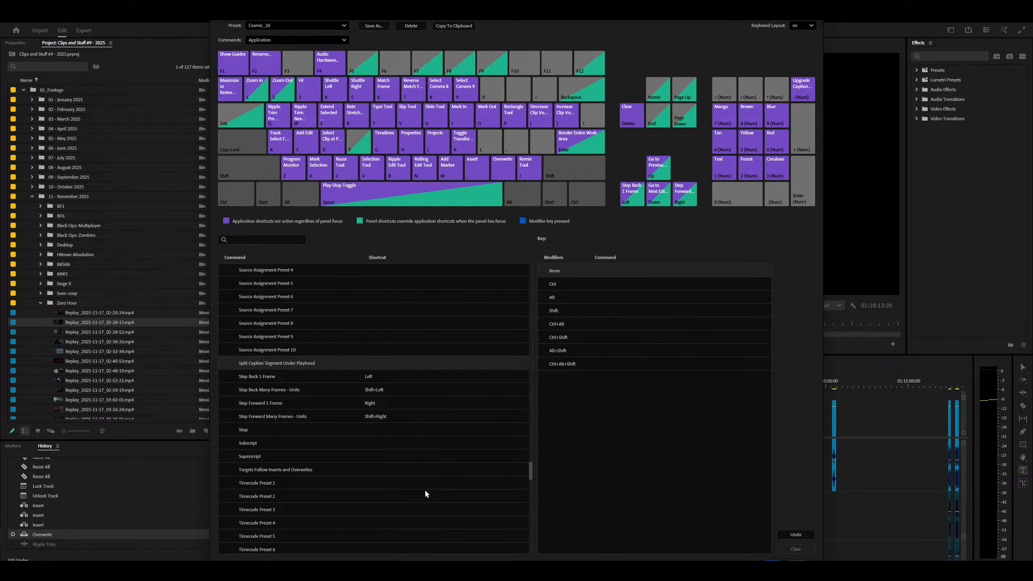
key("shift")
key("l")
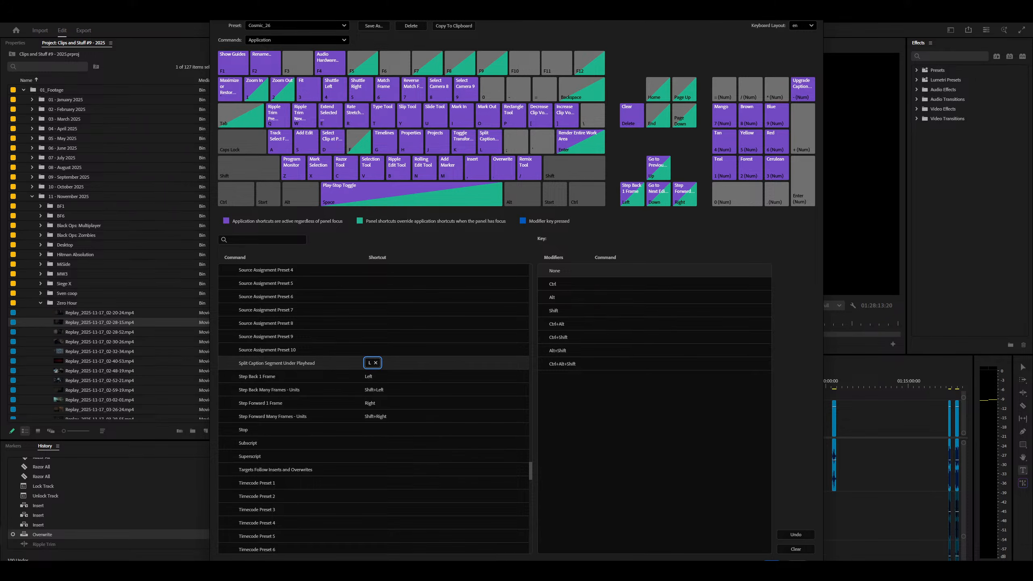
left_click(772, 565)
Try adding a track from the Video 2 track header, undo it, and open and cancel the Add Tracks settings.
key("equal")
key("equal")
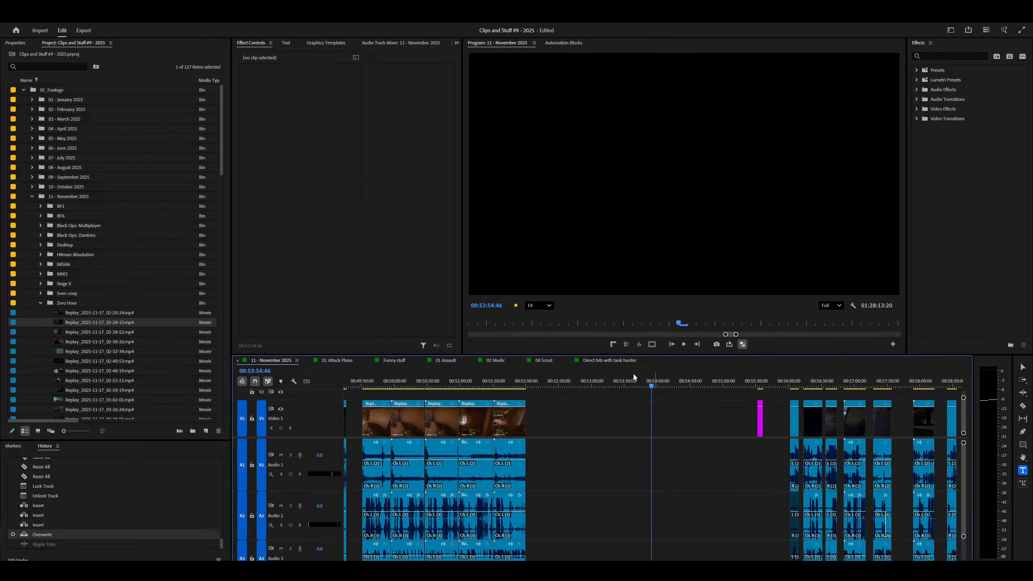
right_click(321, 392)
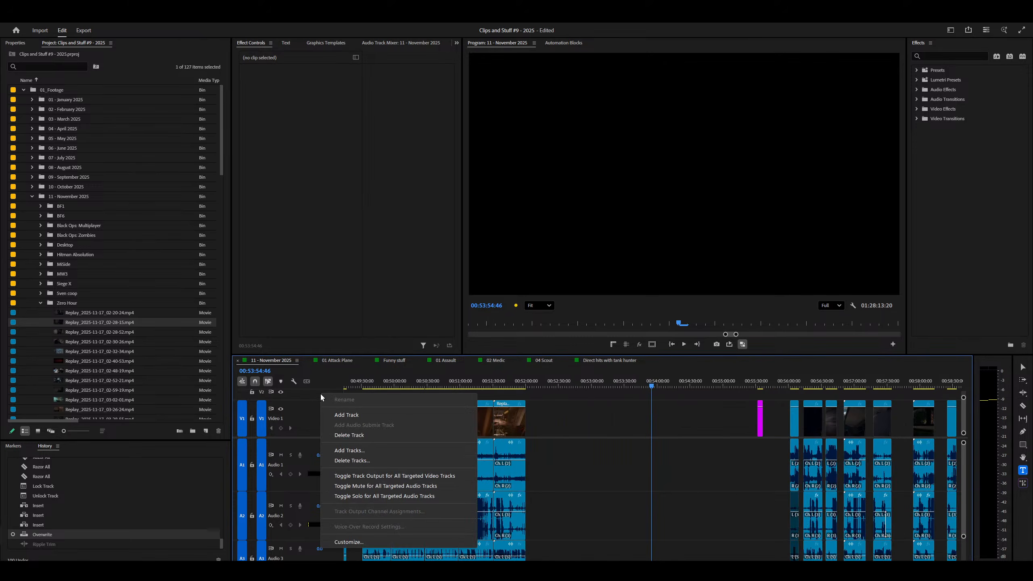
left_click(352, 415)
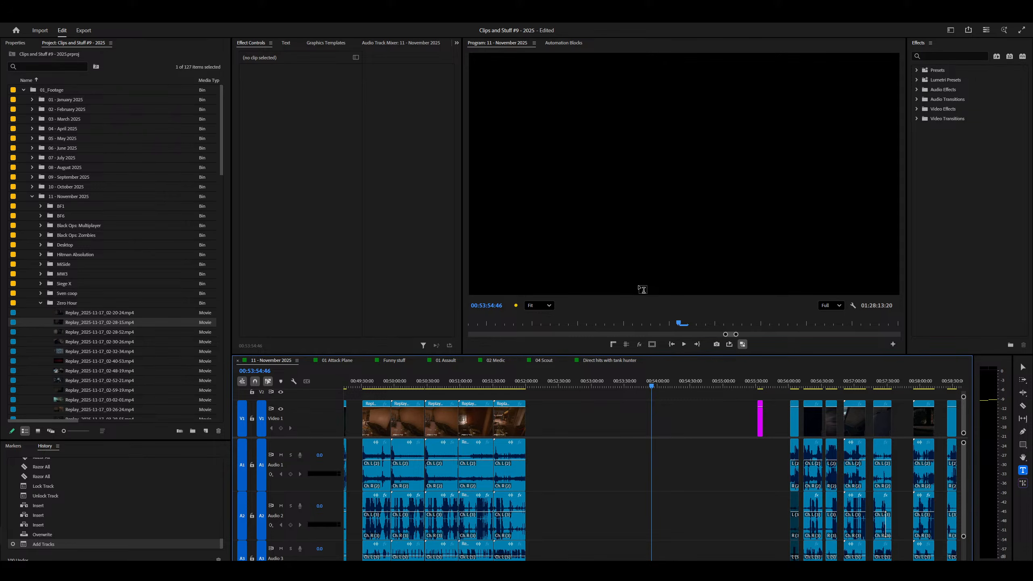
key("ctrl+z")
right_click(312, 392)
left_click(338, 448)
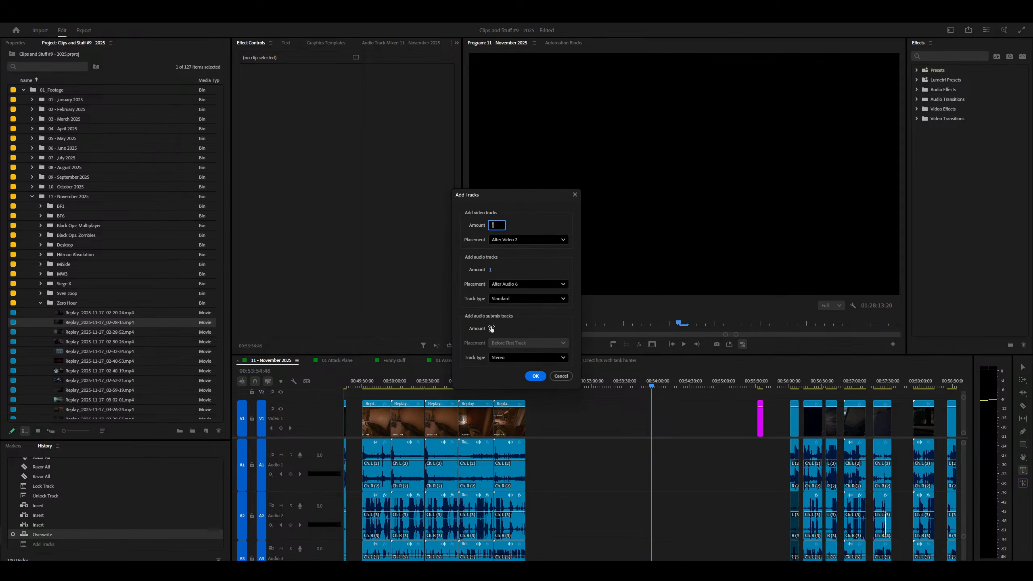
left_click(562, 378)
Create a new caption track in the 11 - November 2025 sequence with Subtitle format and style None.
left_click(291, 45)
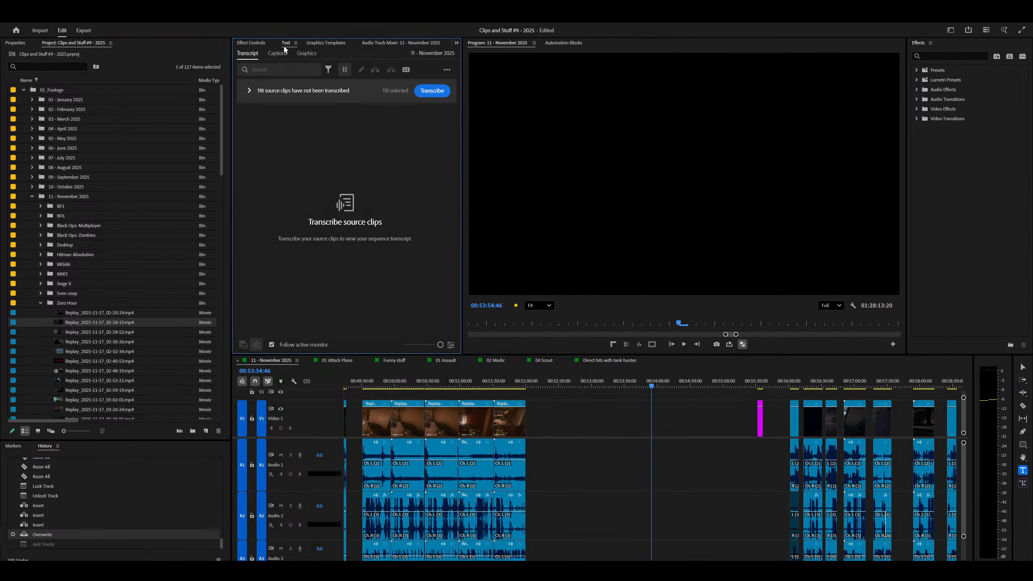
left_click(277, 53)
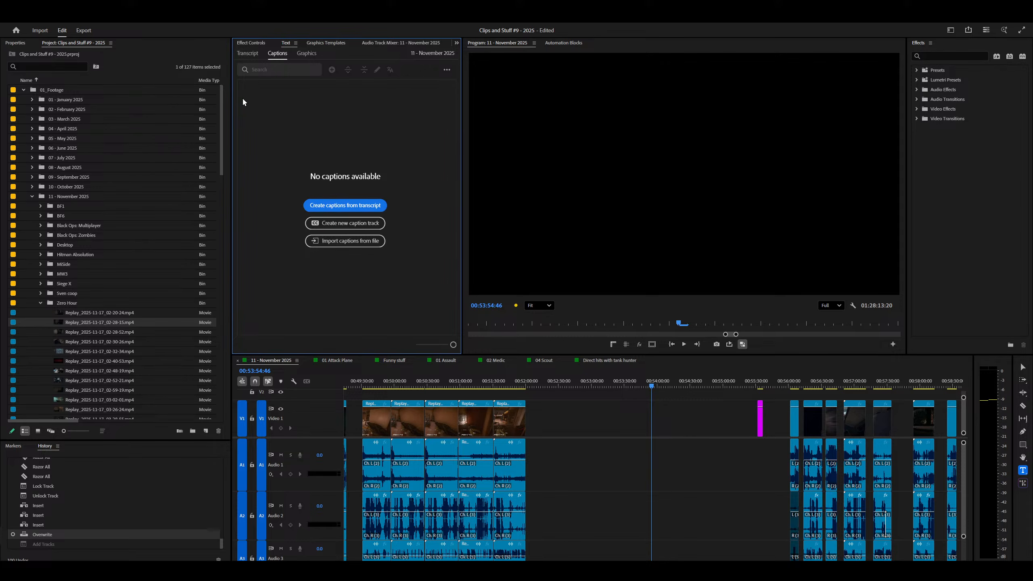
left_click(362, 223)
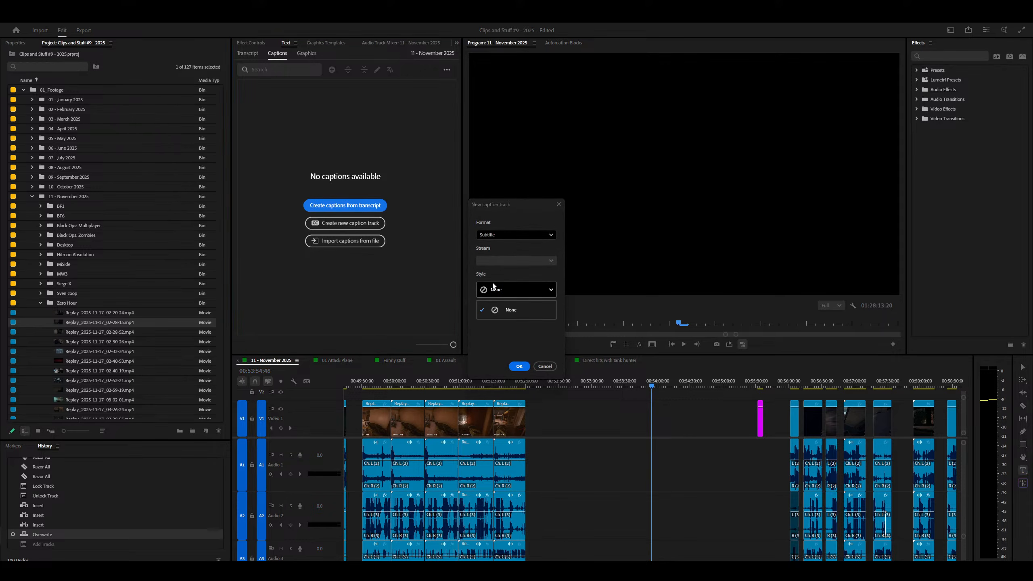
left_click(519, 366)
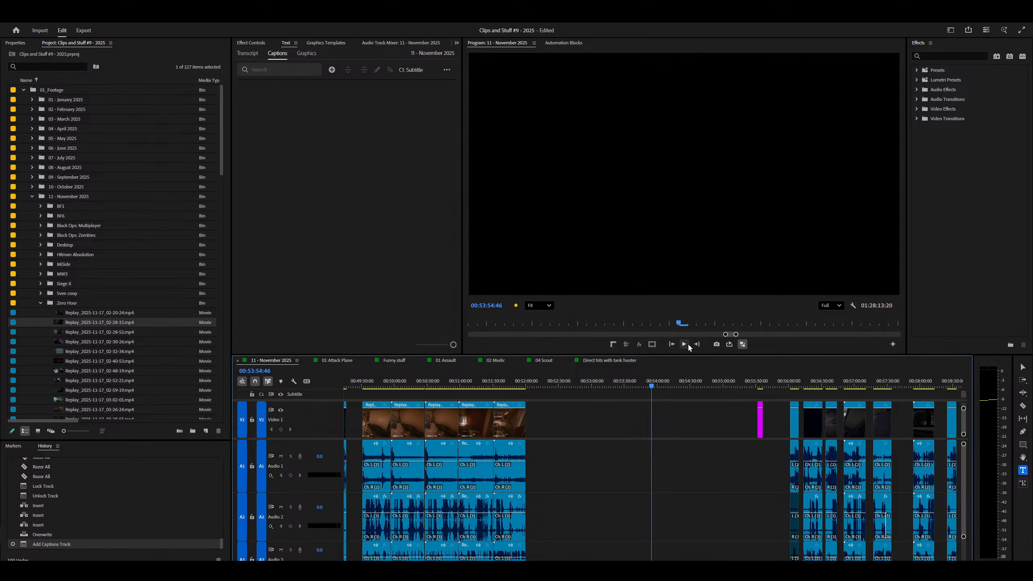
Try adding a text layer at the playhead at 00:53:54:46, and undo it.
double_click(731, 334)
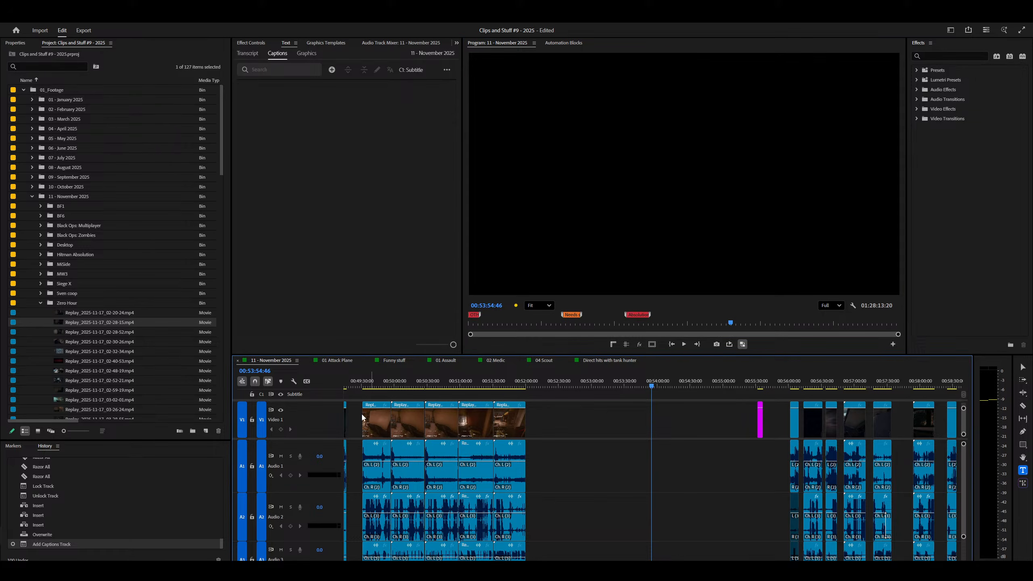
key("ctrl+t")
scroll(687, 426, "up", 5)
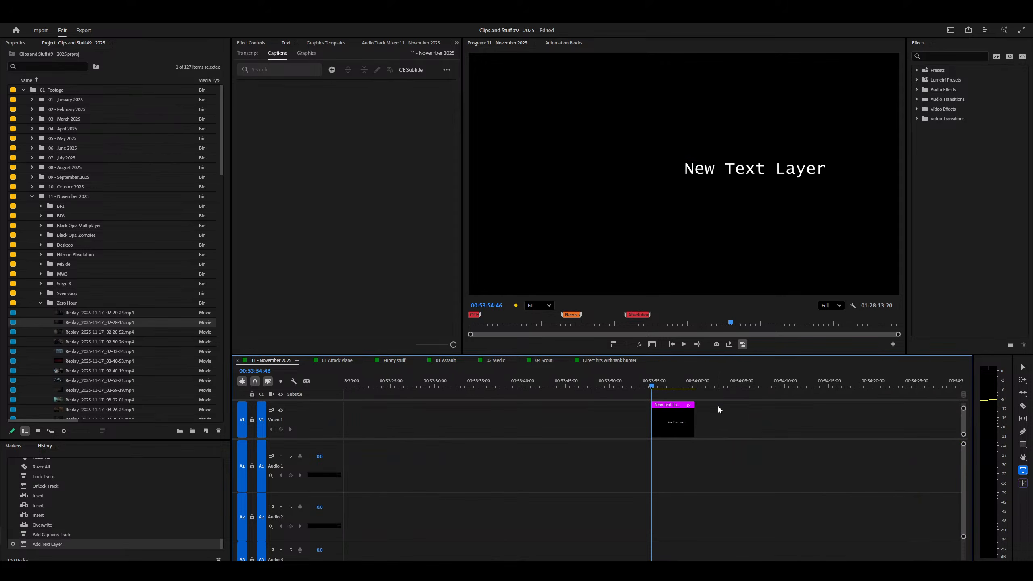
scroll(690, 419, "down", 3)
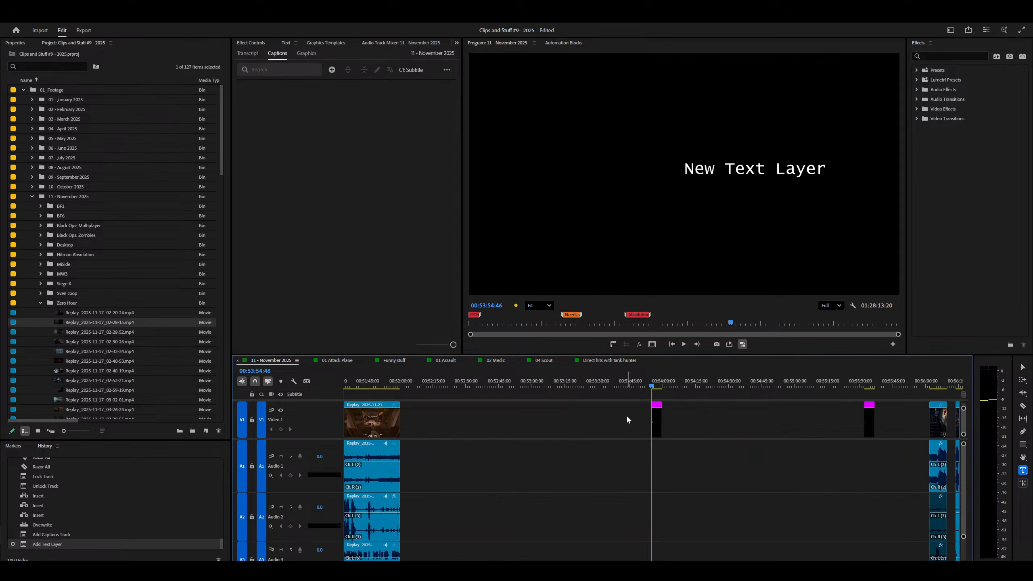
key("ctrl+z")
scroll(690, 403, "up", 3)
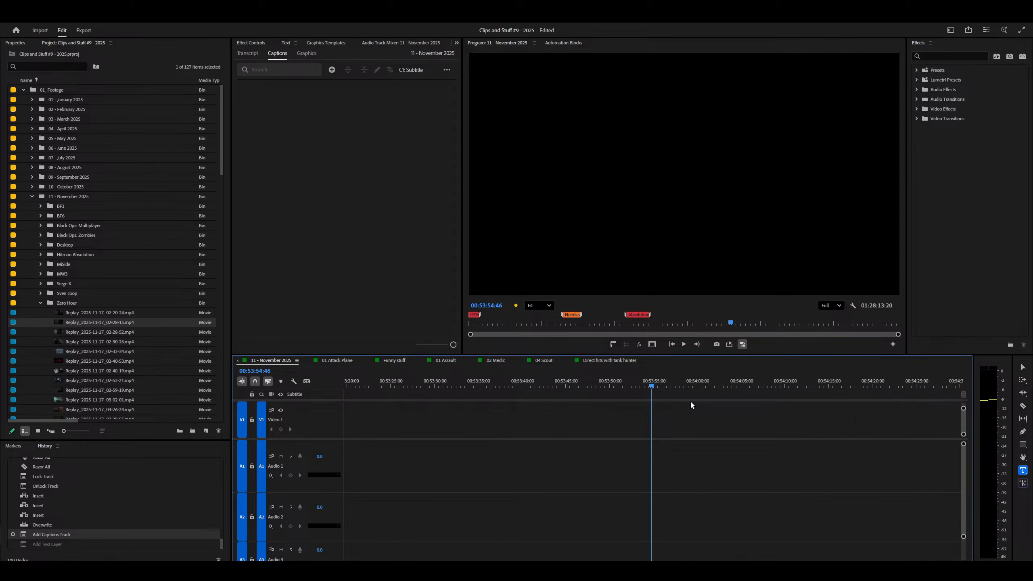
Examine the Subtitle track's format, style and styling options in its track settings, and close them without changes.
right_click(319, 395)
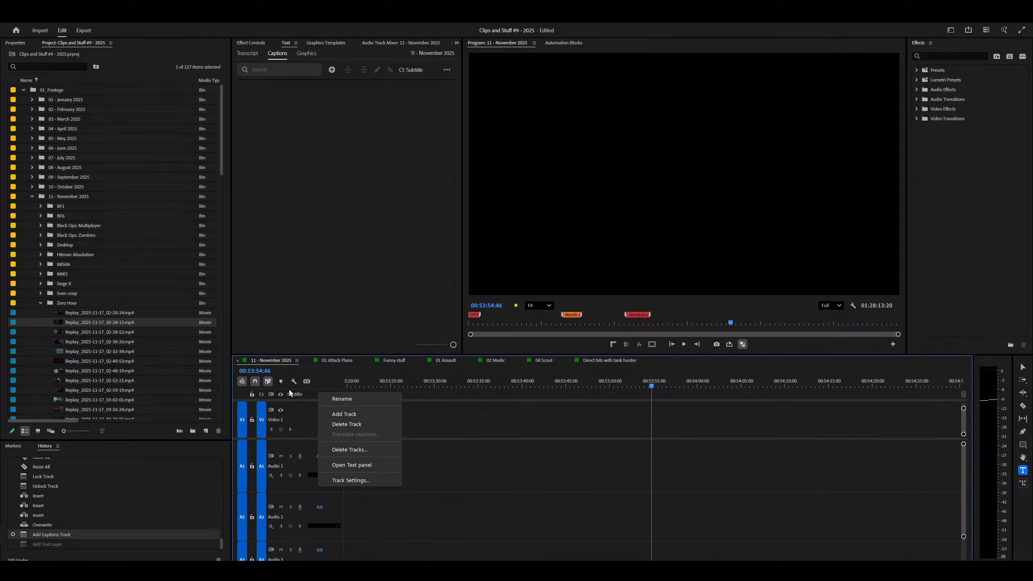
left_click(357, 480)
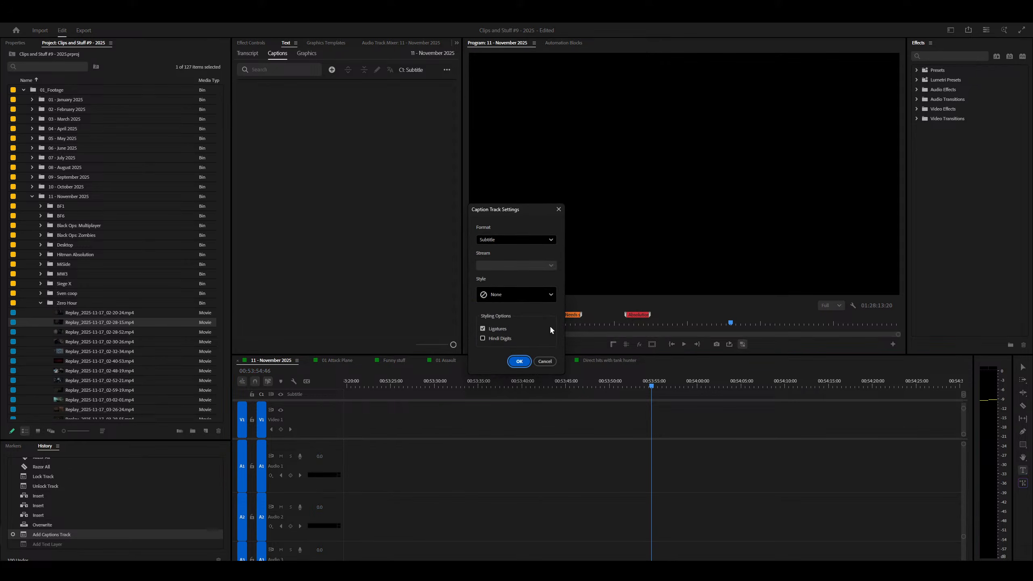
left_click(541, 364)
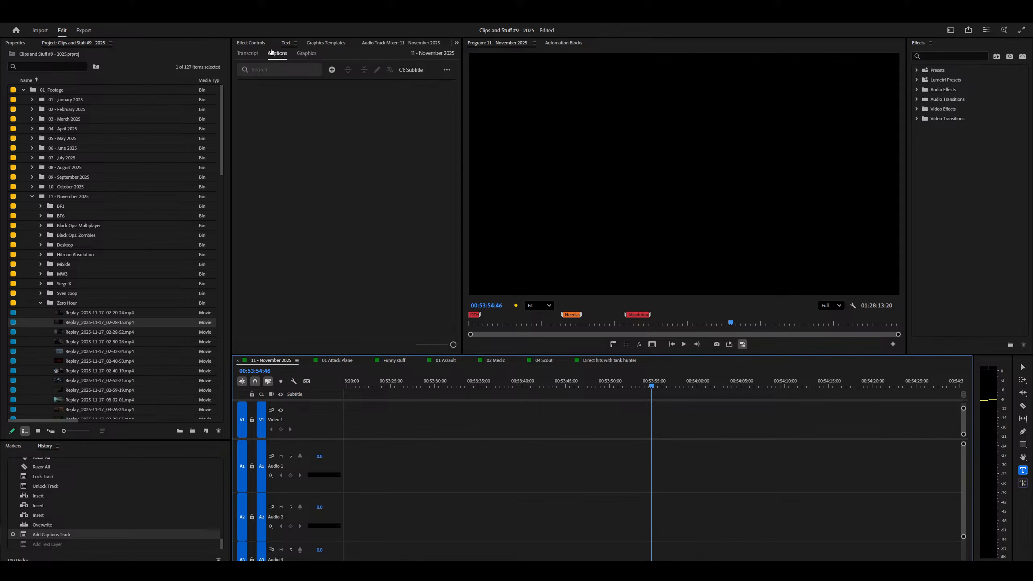
Add two consecutive caption segments to the Subtitle track, starting at 00:53:54:46 and 00:53:57:46.
left_click(251, 55)
left_click(272, 56)
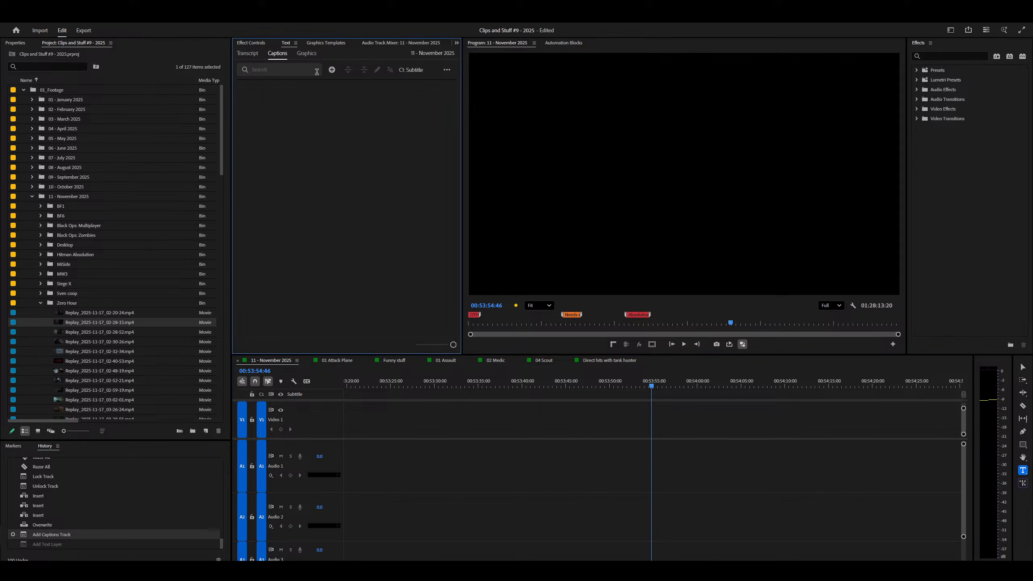
left_click(332, 69)
left_click(668, 398)
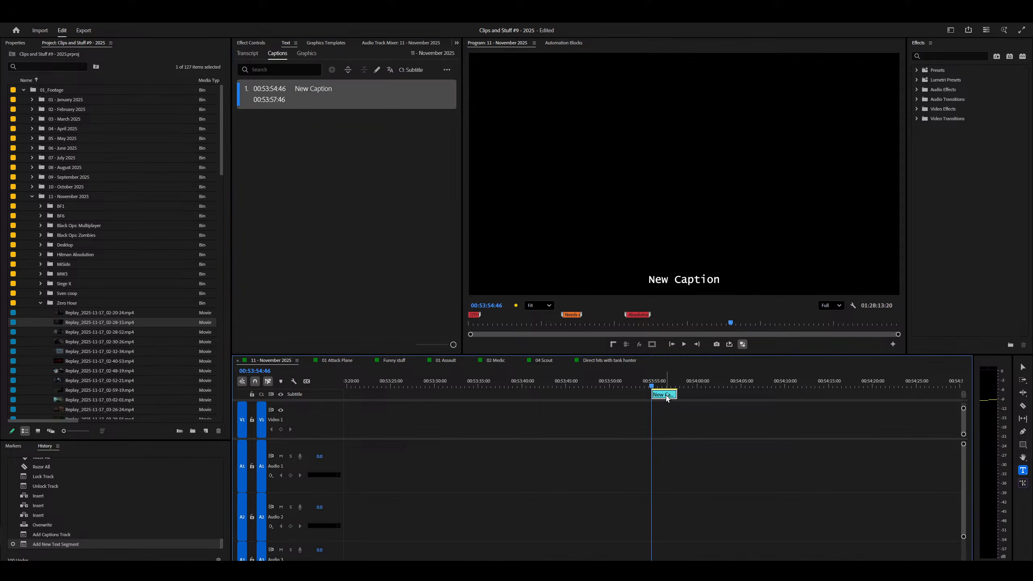
left_click(682, 376)
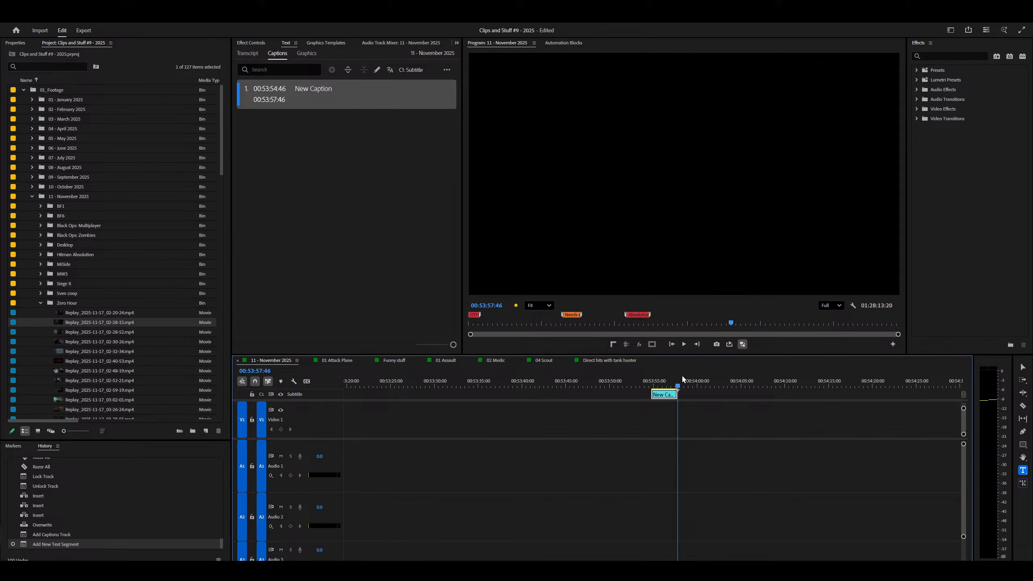
left_click(332, 69)
Change the first caption's text to "Caption 1" and the second caption's text to "Caption 2".
left_click_drag(651, 385, 664, 387)
double_click(308, 90)
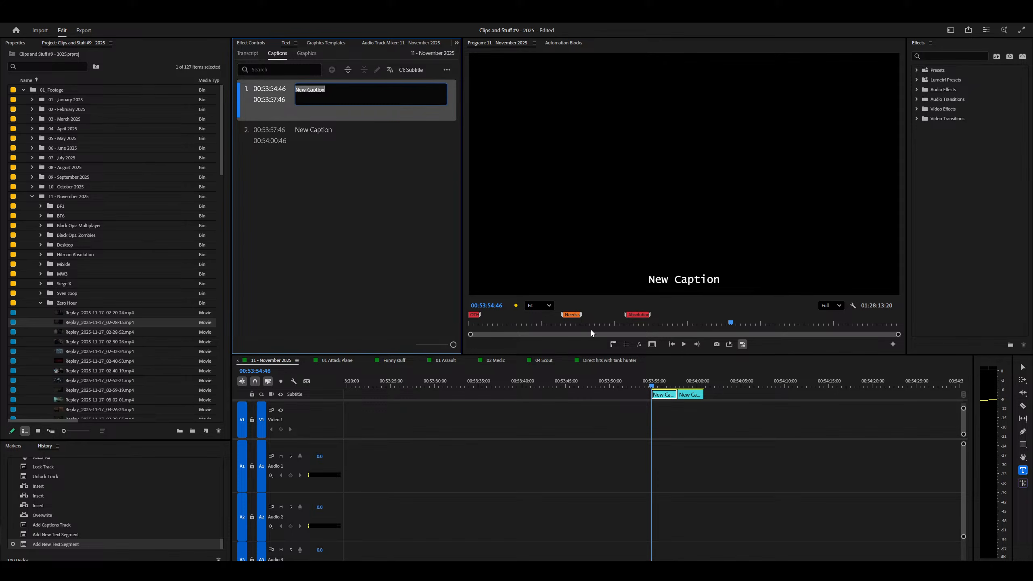
type("Captipo")
key("BackSpace")
key("BackSpace")
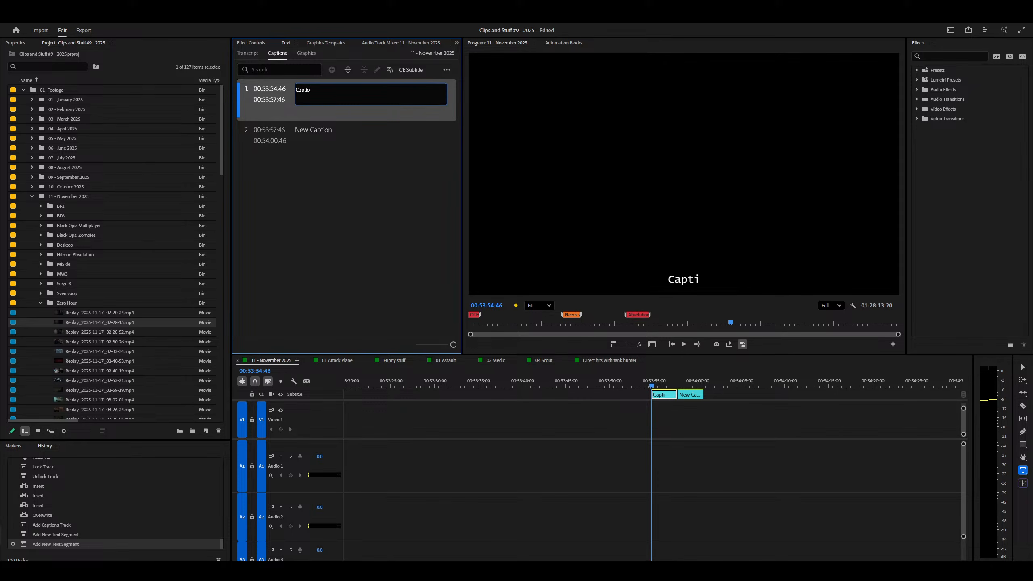
type("on 1")
double_click(325, 126)
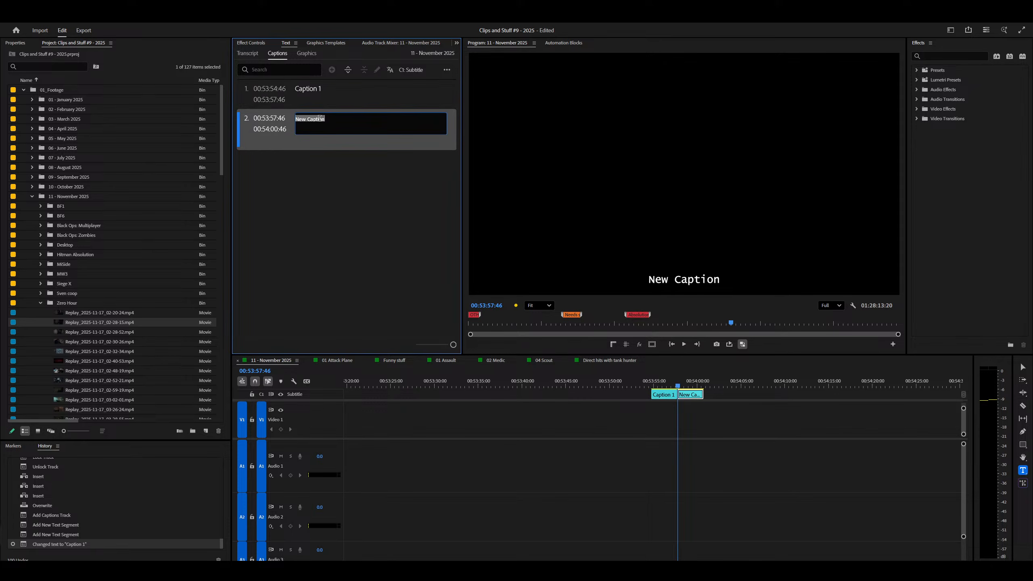
type("Caption 2")
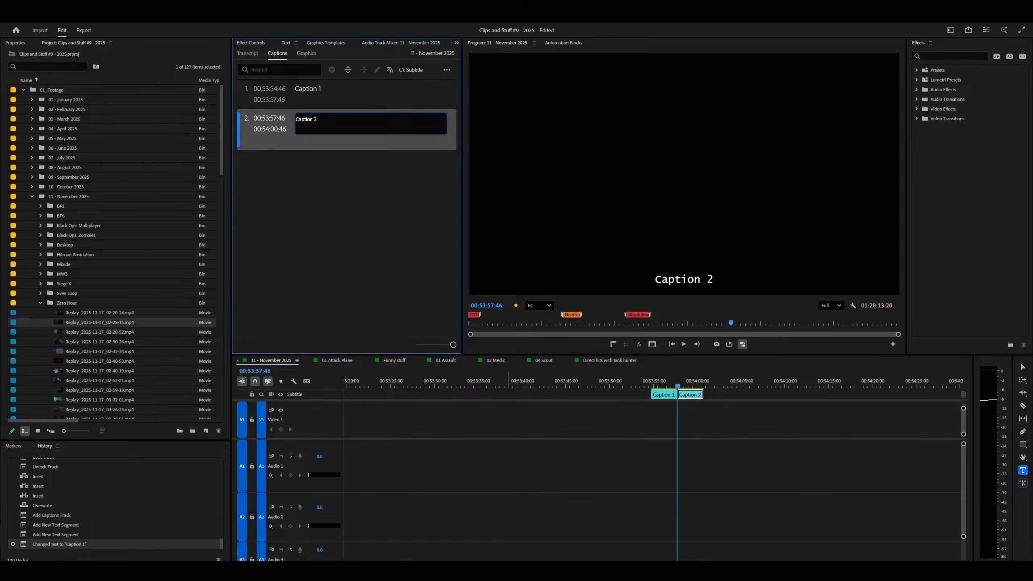
Try cutting Caption 1 with Razor All at 00:53:57:05, and undo the cut.
left_click(646, 416)
key("=")
key("=")
left_click(628, 387)
left_click(628, 395)
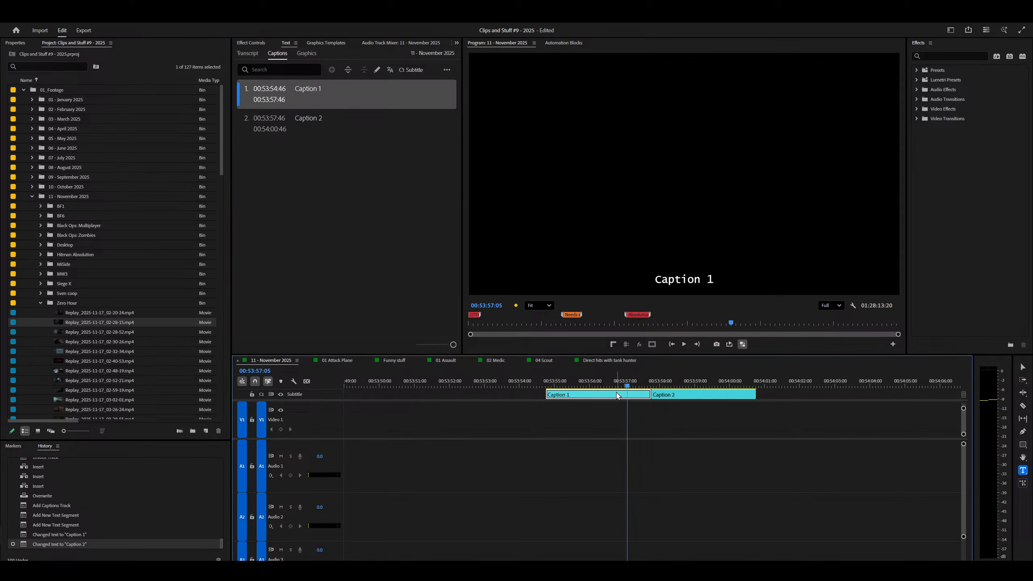
key("ctrl+shift+k")
key("ctrl+z")
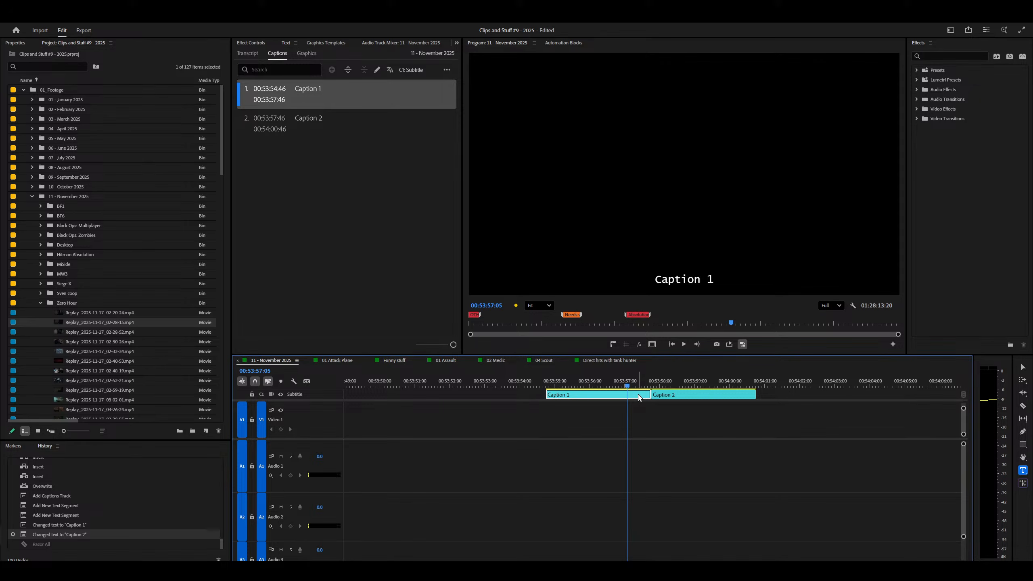
Try splitting Caption 1 into two caption segments with Split Caption Segment, and undo the split.
key("ctrl+k")
left_click(634, 397)
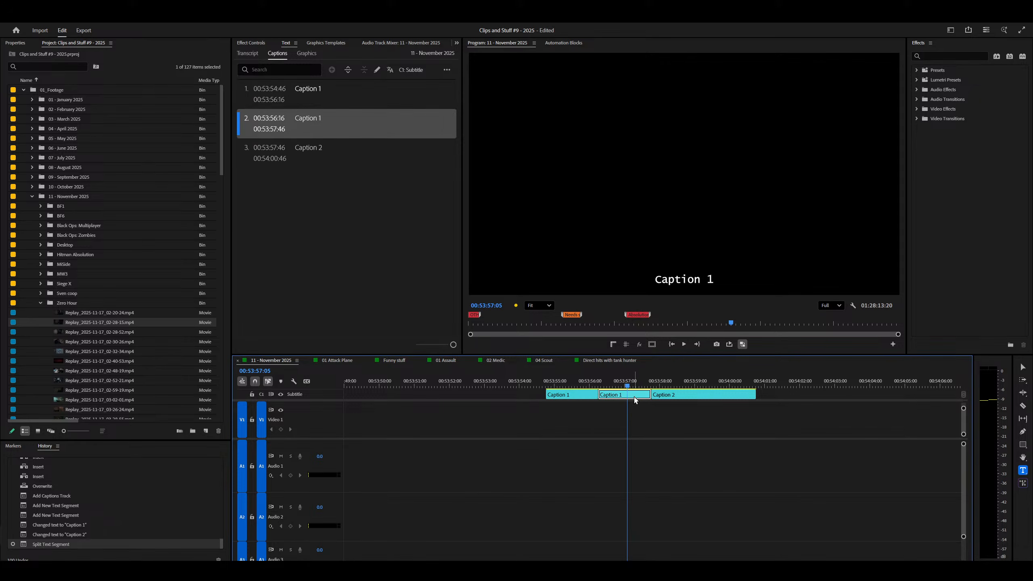
key("ctrl+z")
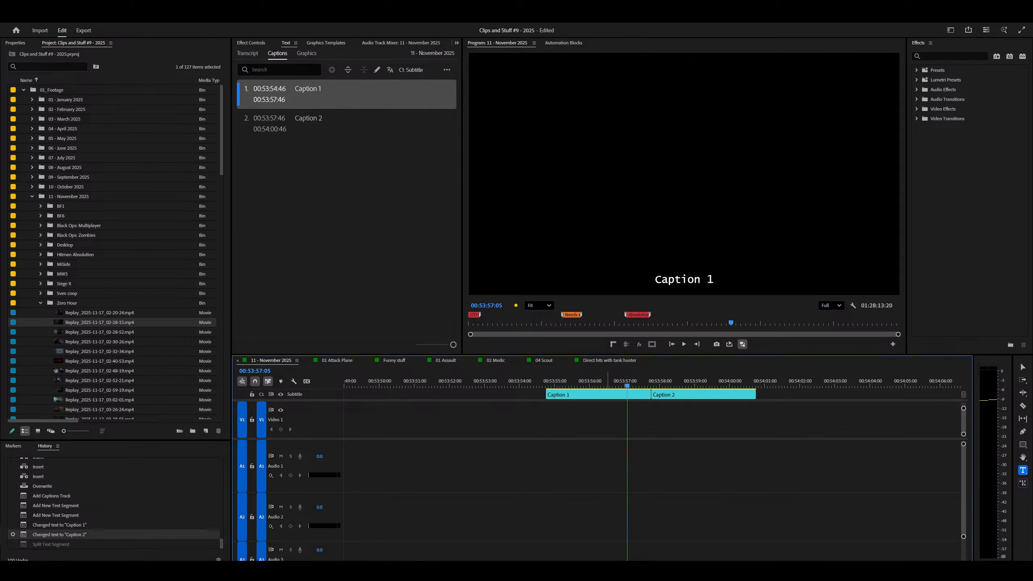
Try a Razor All cut through Caption 1 at 00:53:56:44, and undo it.
left_click(615, 385)
key("ctrl+shift+k")
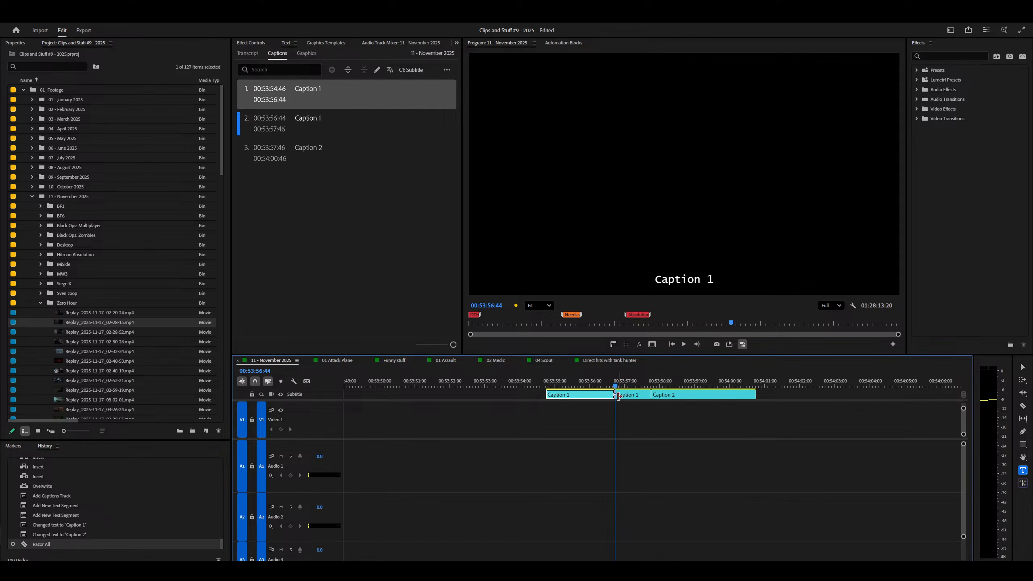
left_click(618, 396)
key("minus")
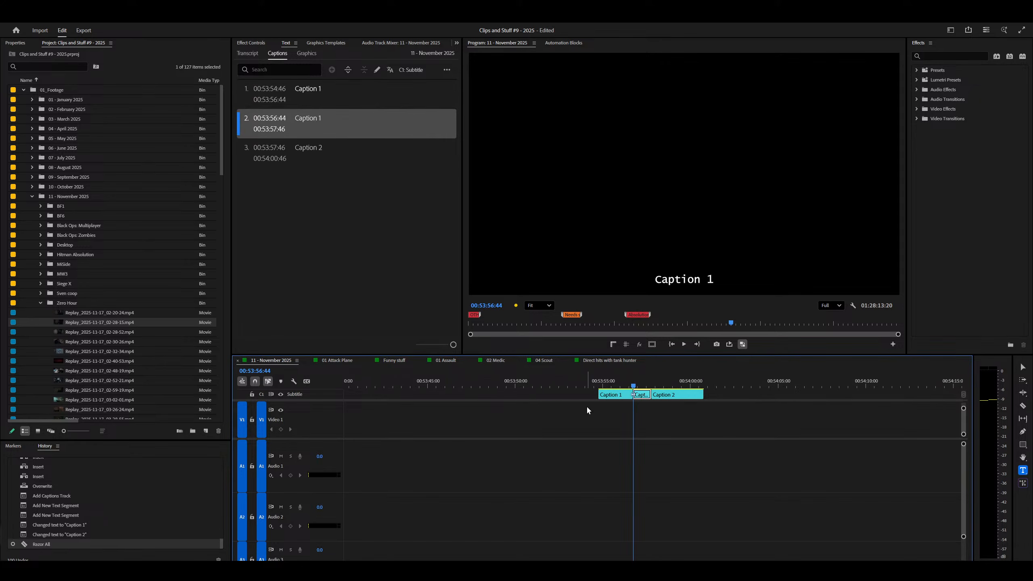
key("equal")
mouse_move(573, 385)
left_mouse_down()
mouse_move(552, 387)
mouse_move(591, 390)
left_mouse_up()
key("ctrl+z")
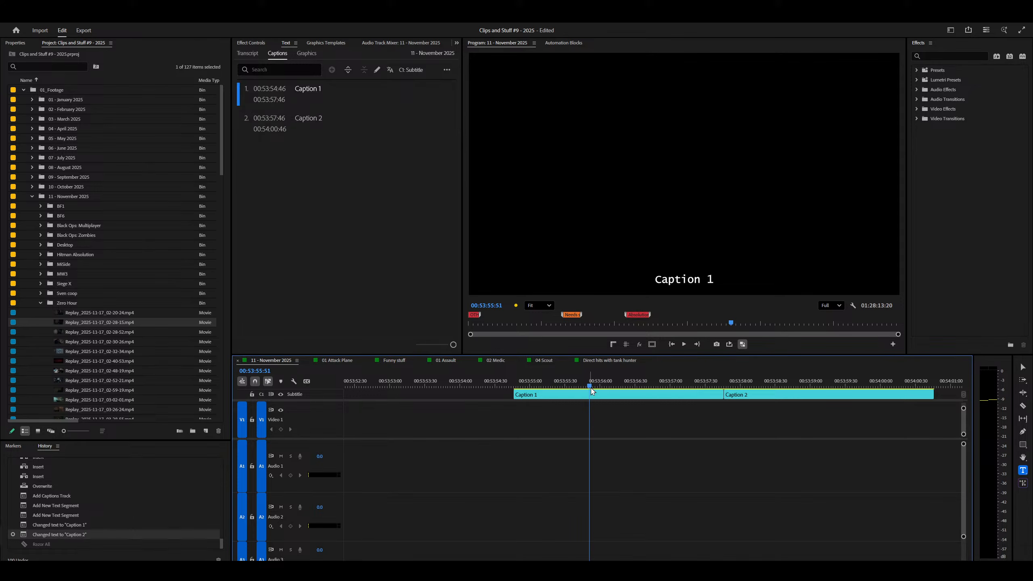
Try another Razor All cut through Caption 1 at 00:53:55:51, and undo it.
key("ctrl+shift+k")
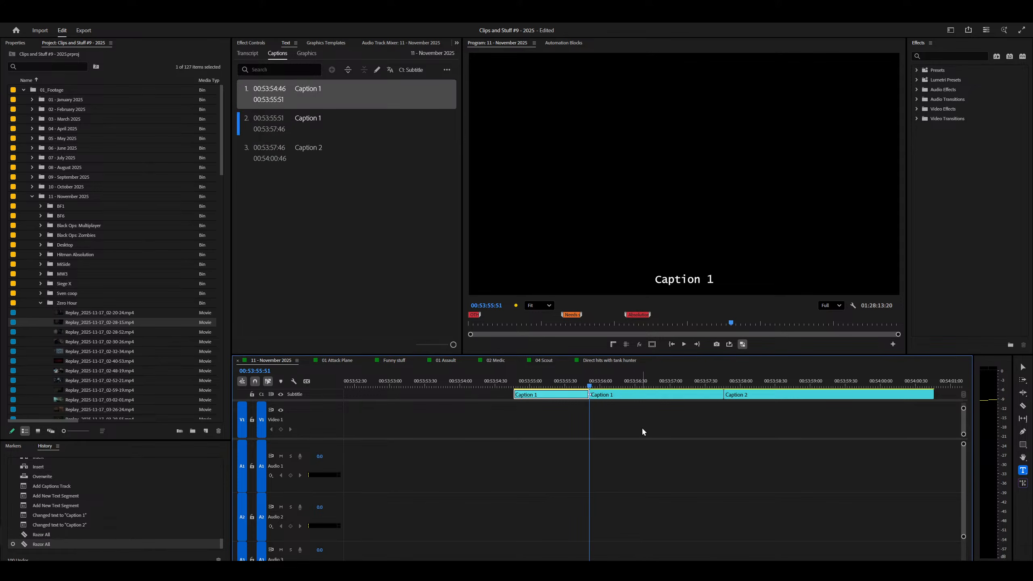
left_click(655, 396)
key("ctrl+z")
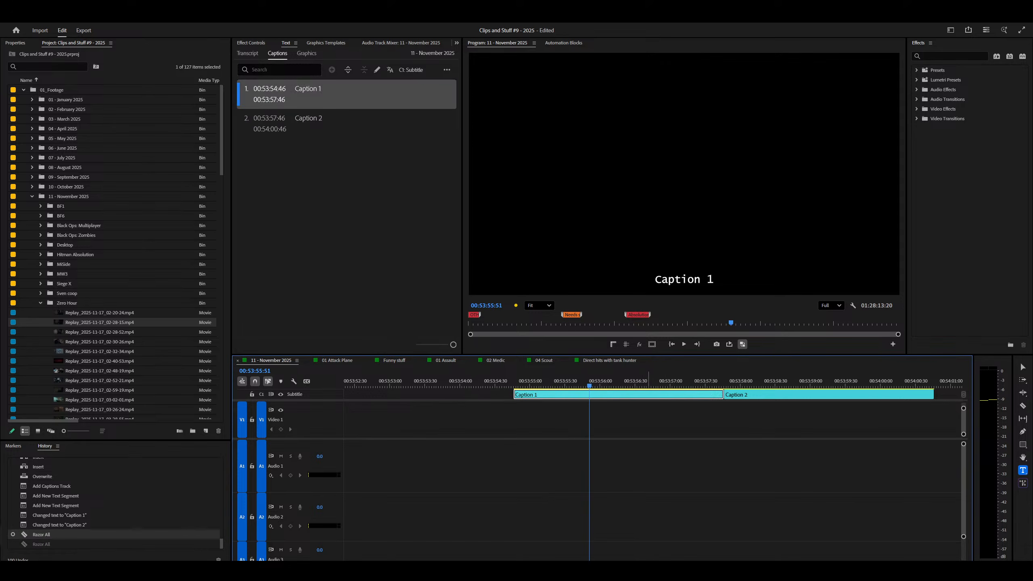
Try splitting Caption 1 in two at 00:53:55:51 and Caption 2 in three at 00:53:58:49 and 00:53:59:47.
key("ctrl+k")
left_click(777, 396)
left_click_drag(788, 386, 662, 384)
key("ctrl+k")
key("ctrl+k")
key("ctrl+k")
key("ctrl+k")
left_click(919, 395)
key("minus")
key("minus")
key("minus")
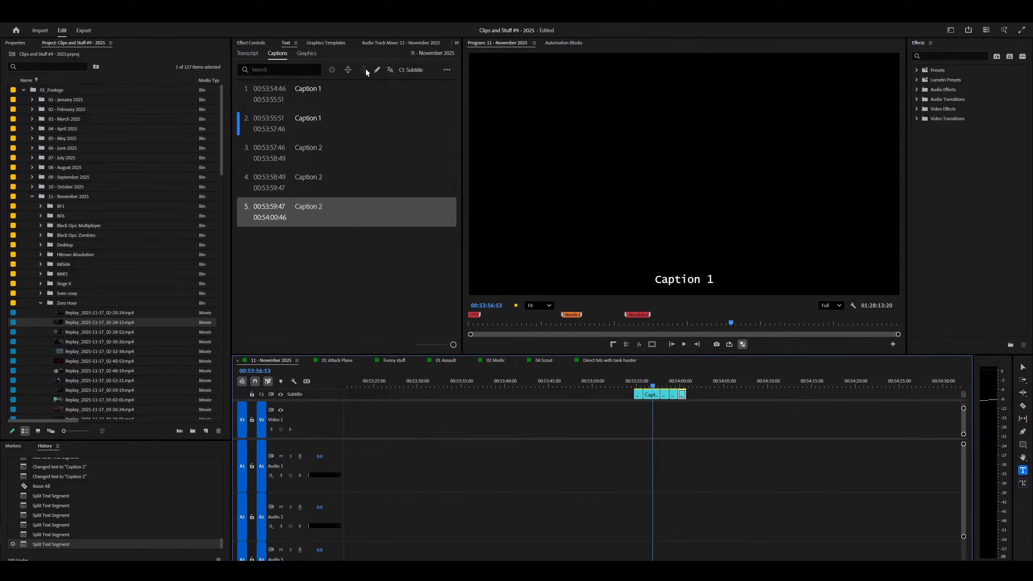
Try merging the first three caption segments into one, and undo the merge.
left_click(364, 86)
left_click(326, 142, "shift")
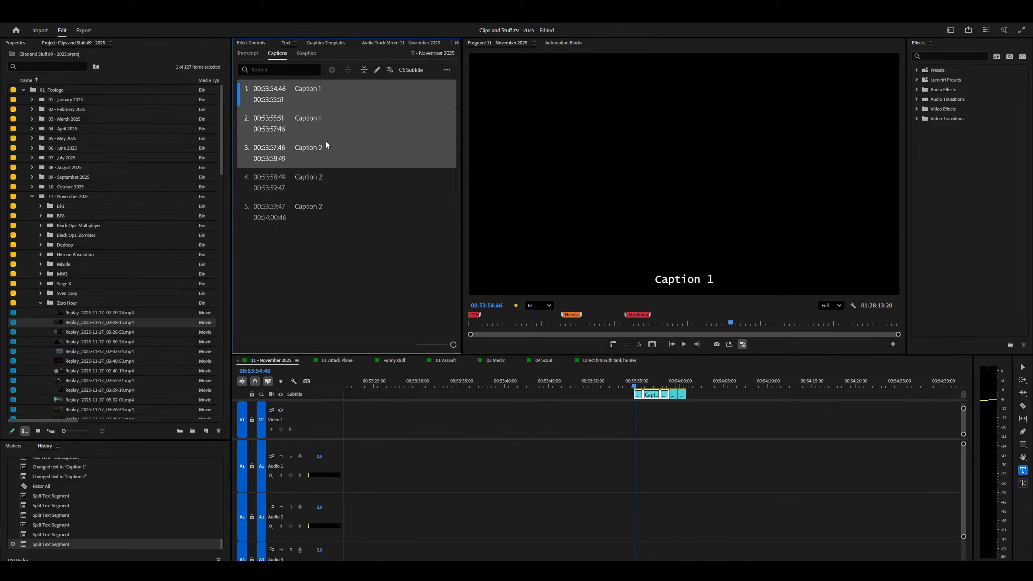
left_click(367, 69)
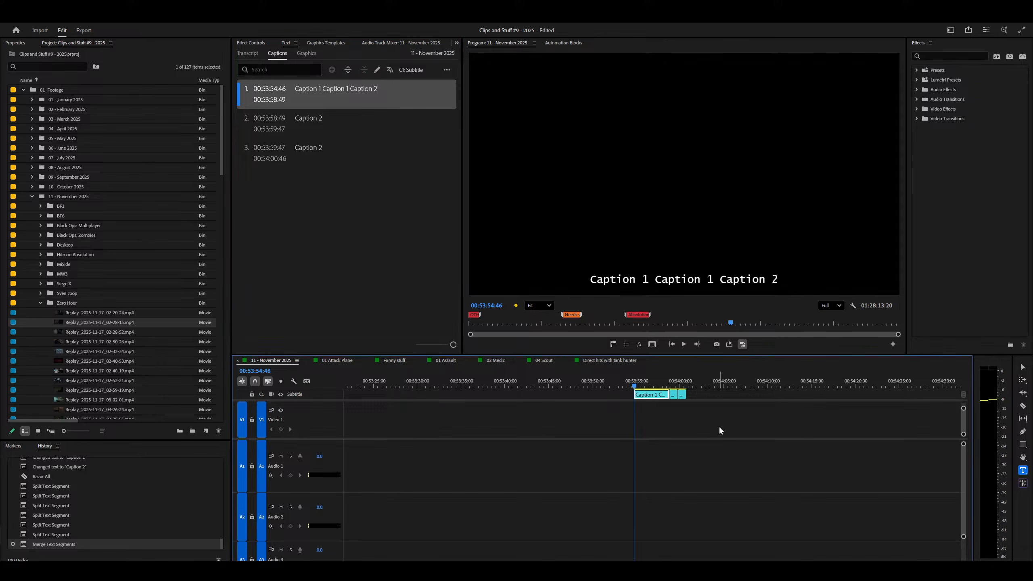
left_click(774, 432)
key("equal")
key("equal")
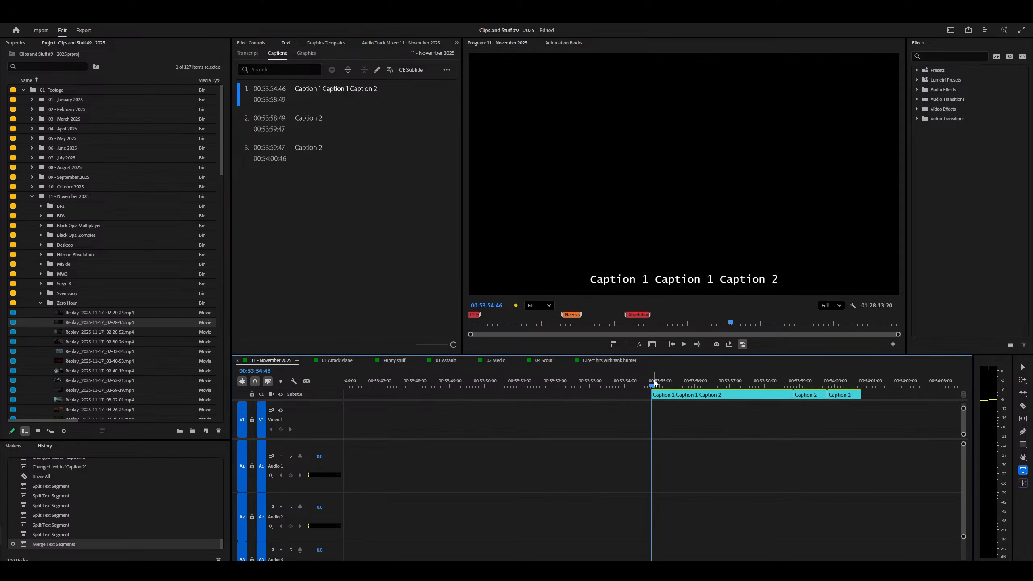
key("ctrl+z")
Merge the three selected captions again with the playhead at 00:53:56:34, and undo that merge.
left_click_drag(669, 381, 715, 381)
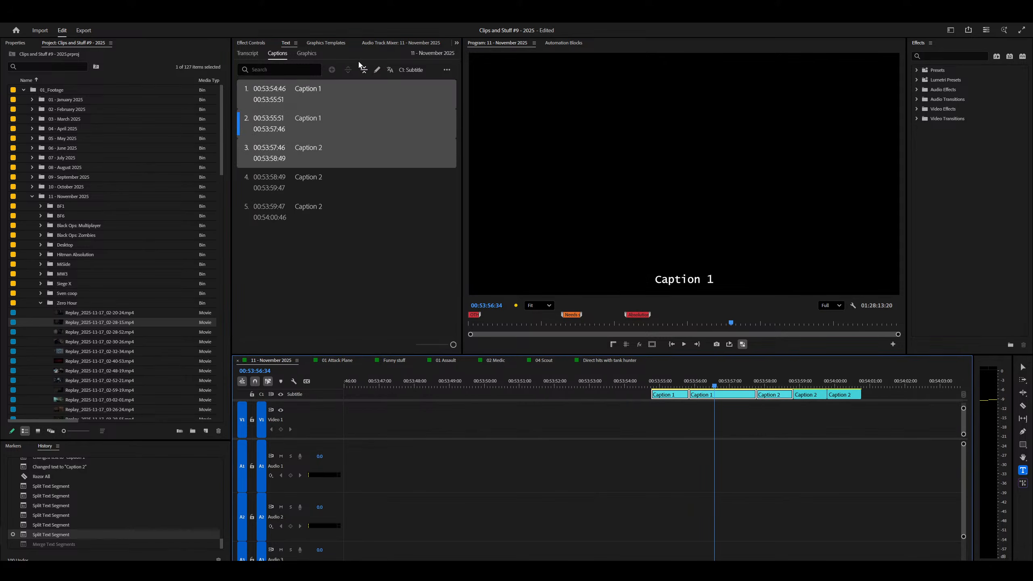
left_click(363, 69)
left_click(665, 417)
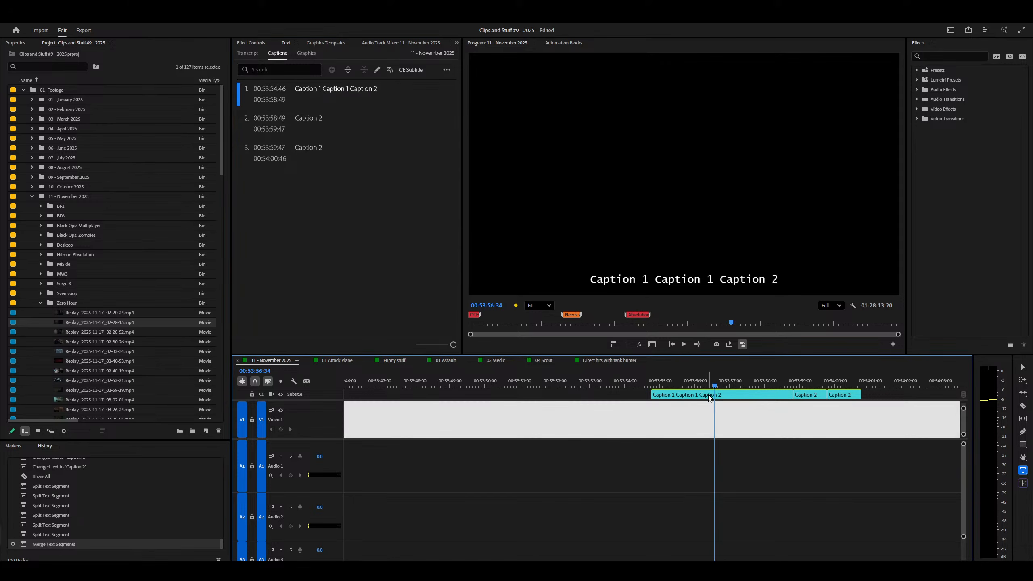
key("ctrl+z")
Undo all the caption splits back to the original two segments, Caption 1 and Caption 2.
left_click(709, 418)
key("ctrl+z")
key("ctrl+z")
key("ctrl+z")
key("ctrl+z")
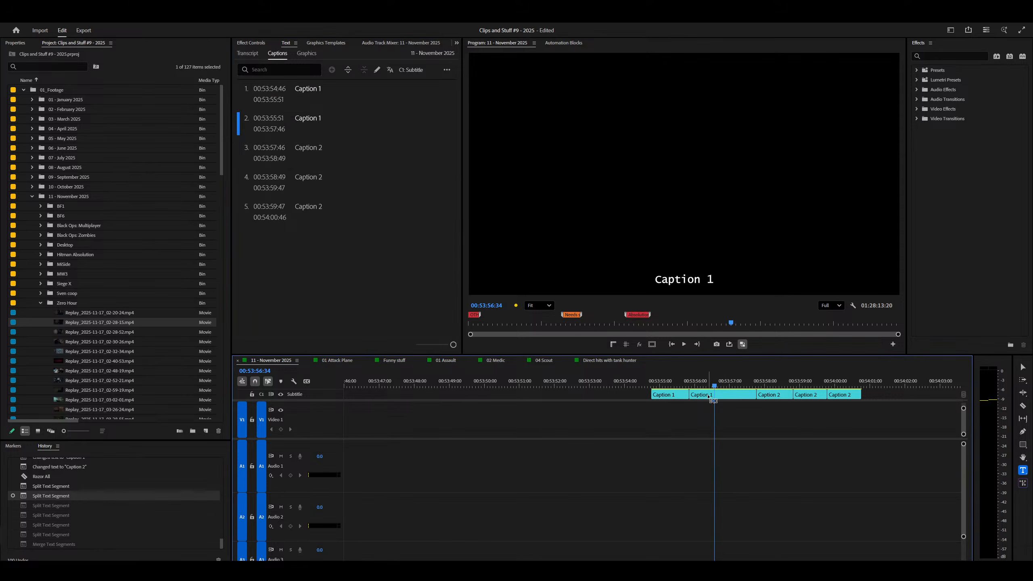
key("ctrl+z")
key("ctrl+z")
key("ctrl+z")
Try replacing the first caption's text in the Program preview with "I".
left_click(691, 398)
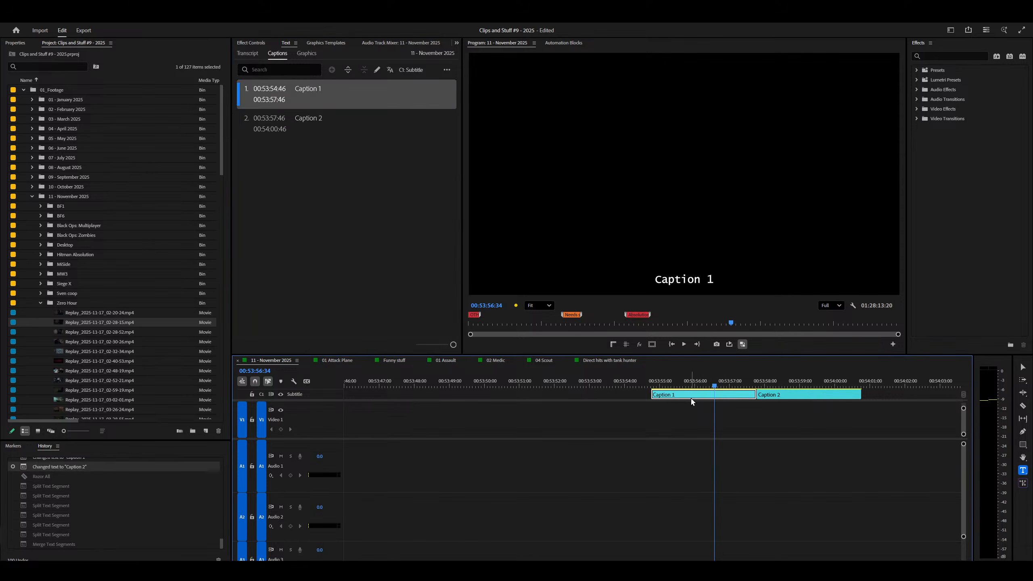
left_click(708, 283)
key("BackSpace")
key("BackSpace")
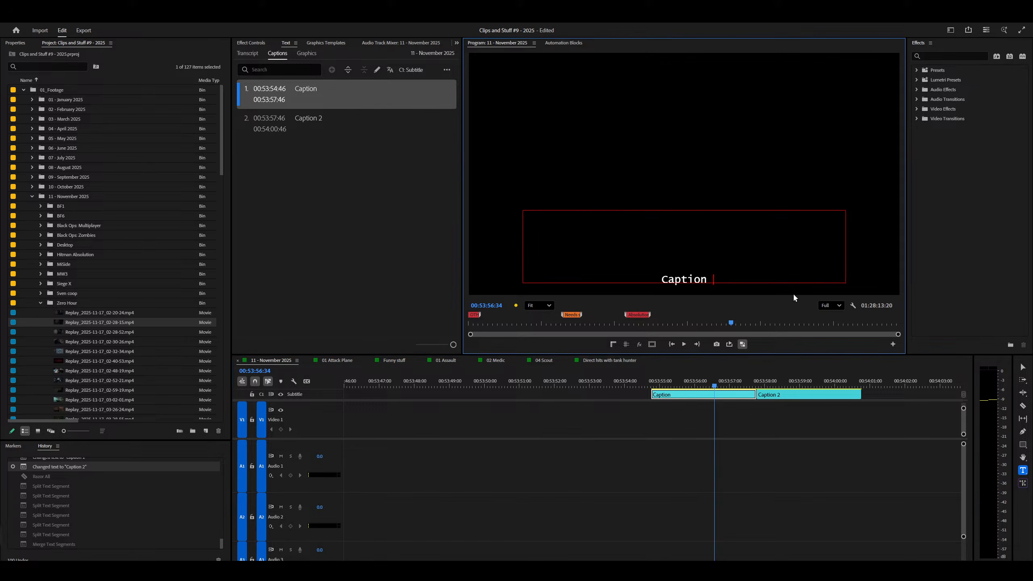
key("ctrl+a")
type("I")
key("End")
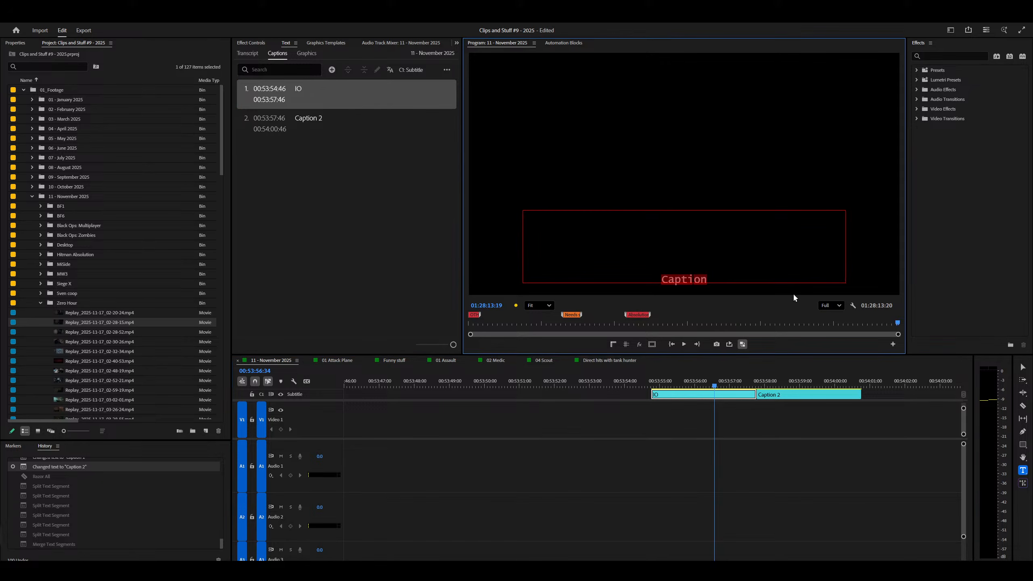
key("v")
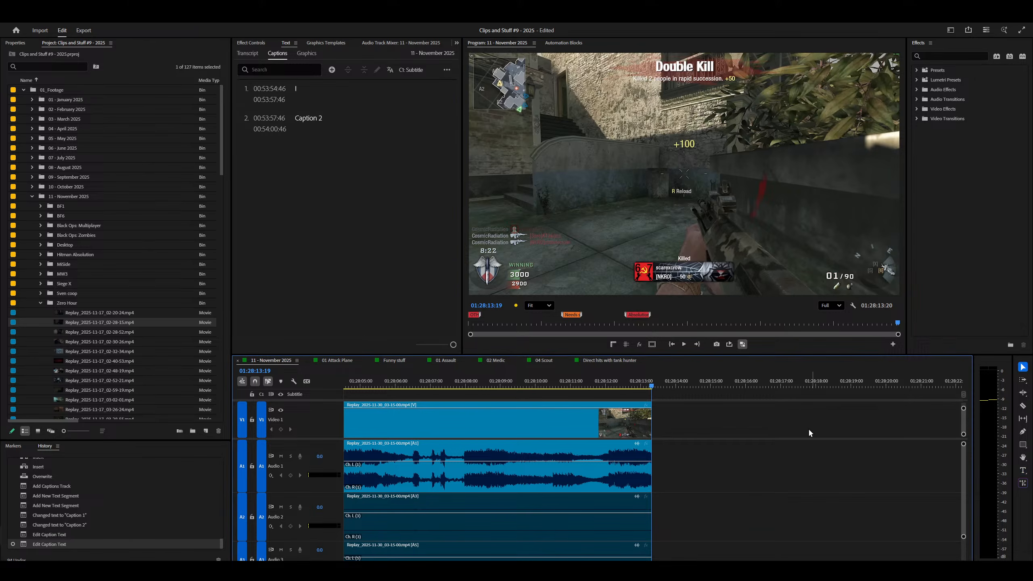
Change the first caption's text in the preview to "If I put a really long sentecne here that is a pretty long sentence".
left_click(362, 128)
left_click(292, 88)
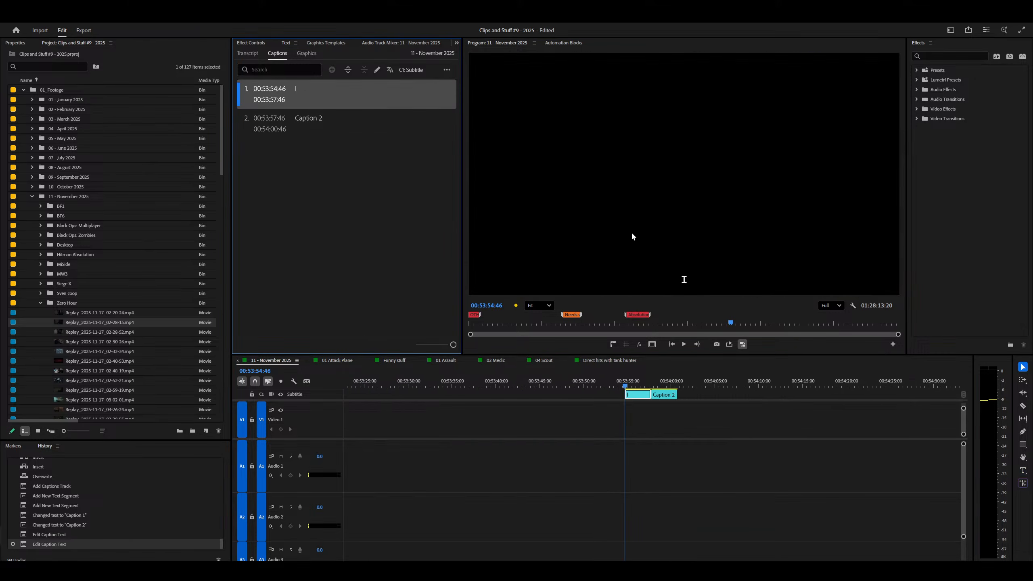
double_click(685, 280)
type("If I put a ")
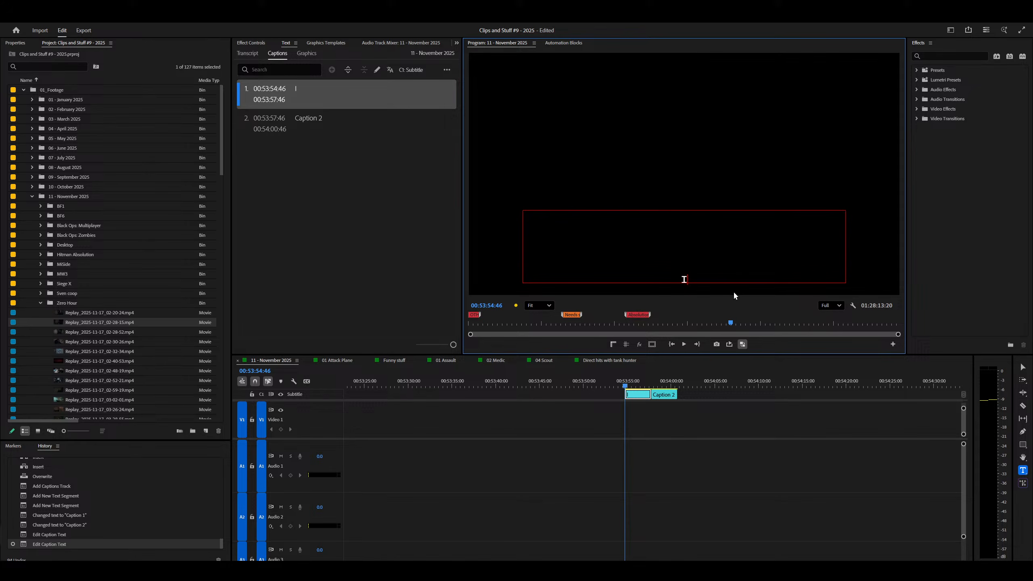
type("really")
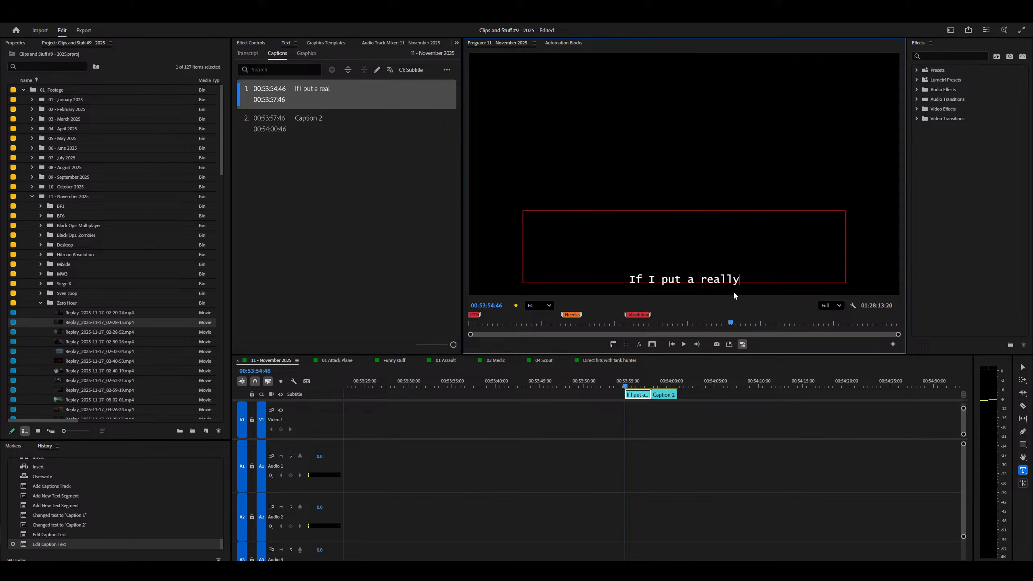
type(" long sentecne here that is a")
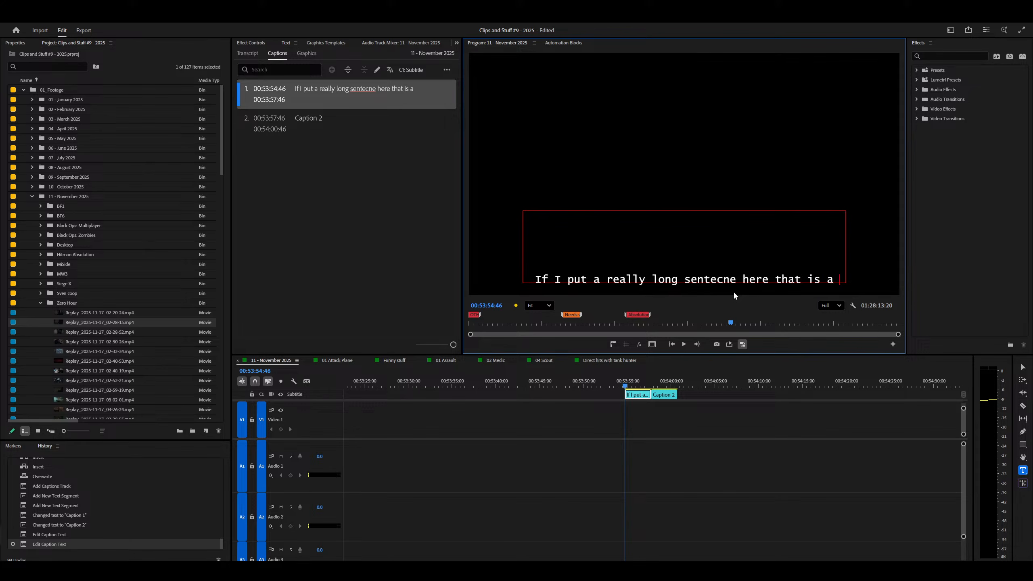
type(" pretty long wsn")
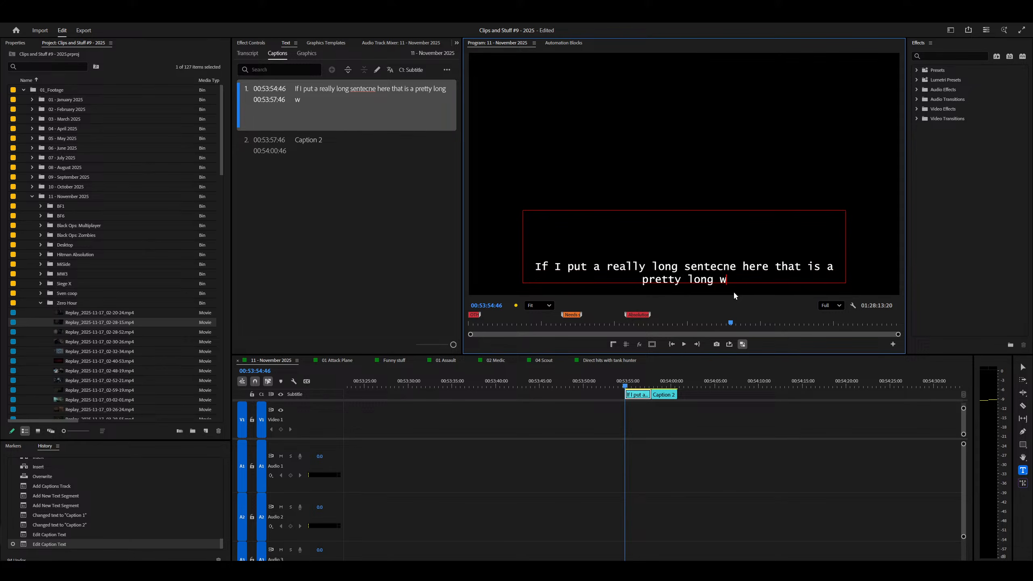
key("BackSpace")
key("BackSpace")
key("BackSpace")
type("sentence")
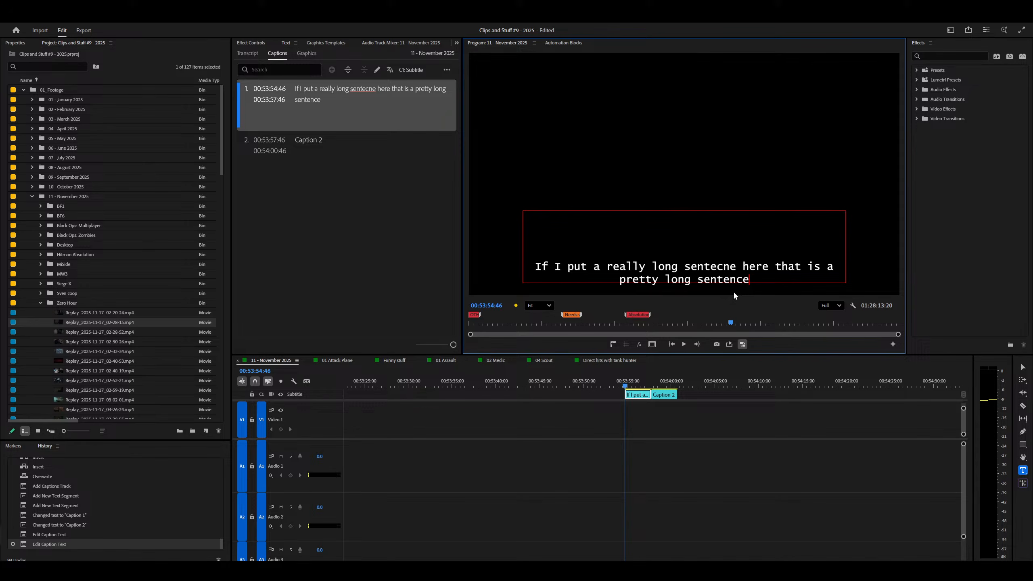
left_click(639, 414)
Try splitting the long-sentence caption at 00:53:55:50 with Split Caption Segment.
key("v")
key("equal")
key("equal")
left_click(688, 382)
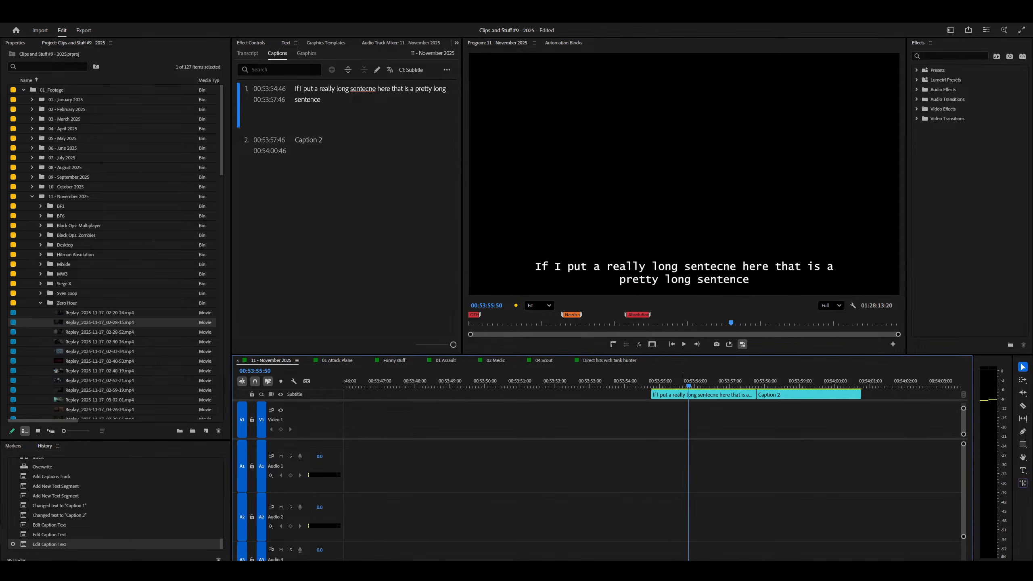
key("ctrl+k")
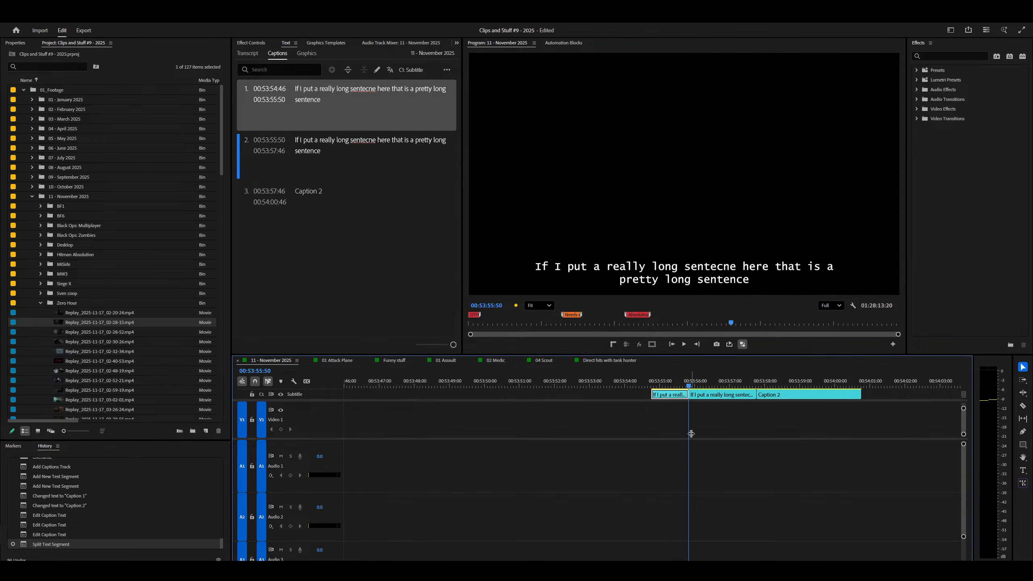
Try merging the two long-sentence captions into one, and undo both the merge and the split.
left_click_drag(691, 434, 664, 409)
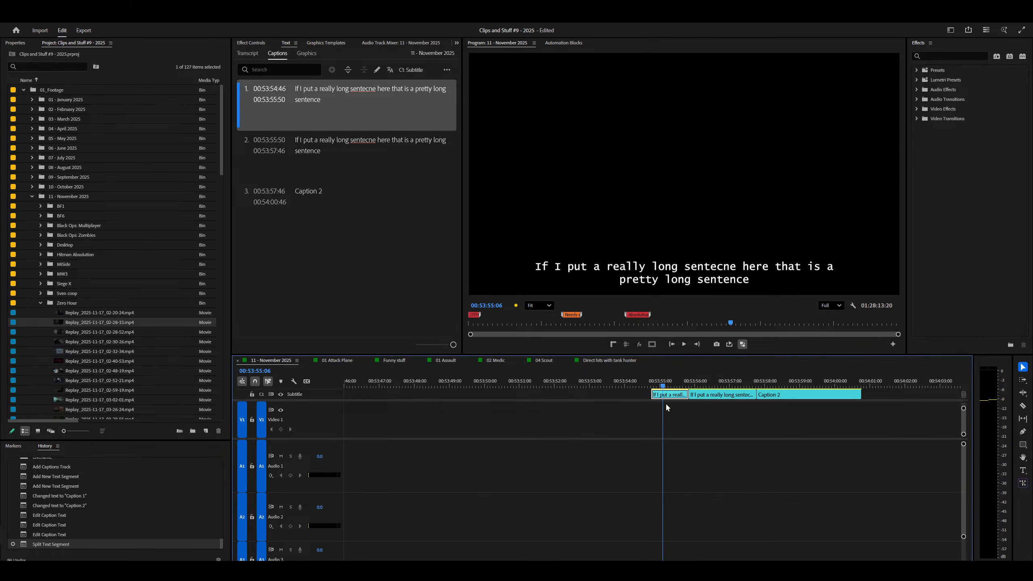
left_click(720, 395, "shift")
left_click(364, 69)
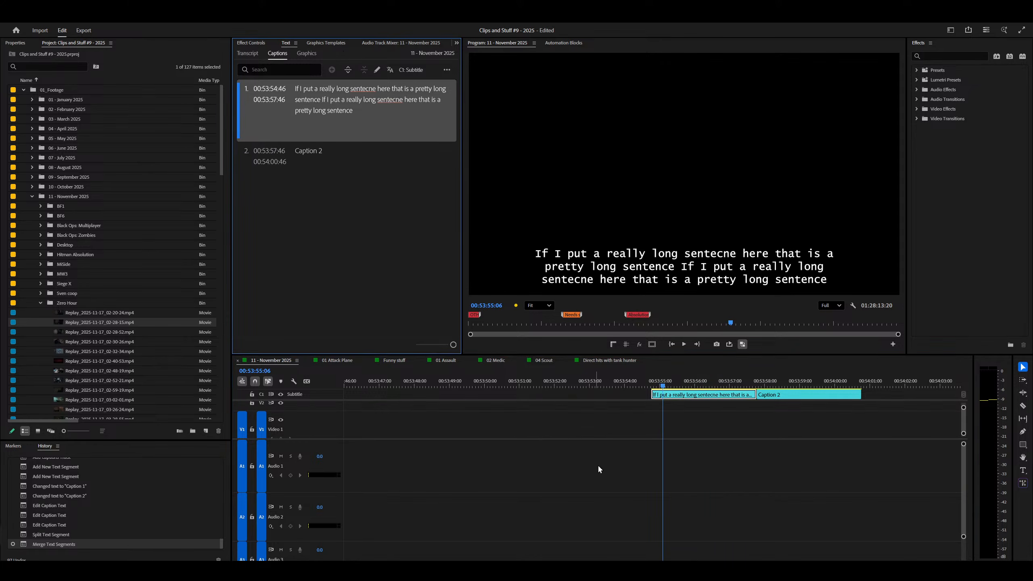
left_click(602, 460)
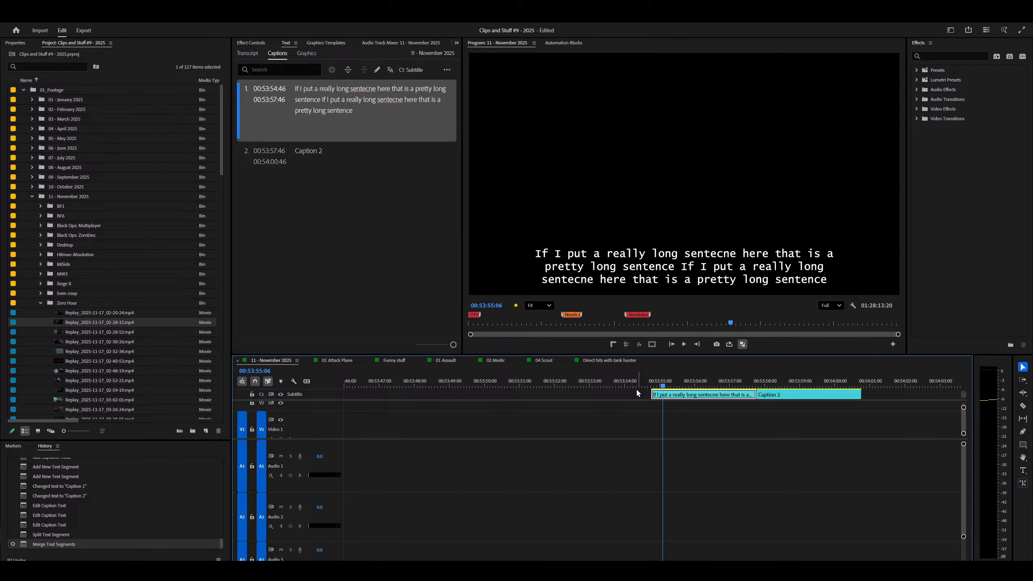
key("ctrl+z")
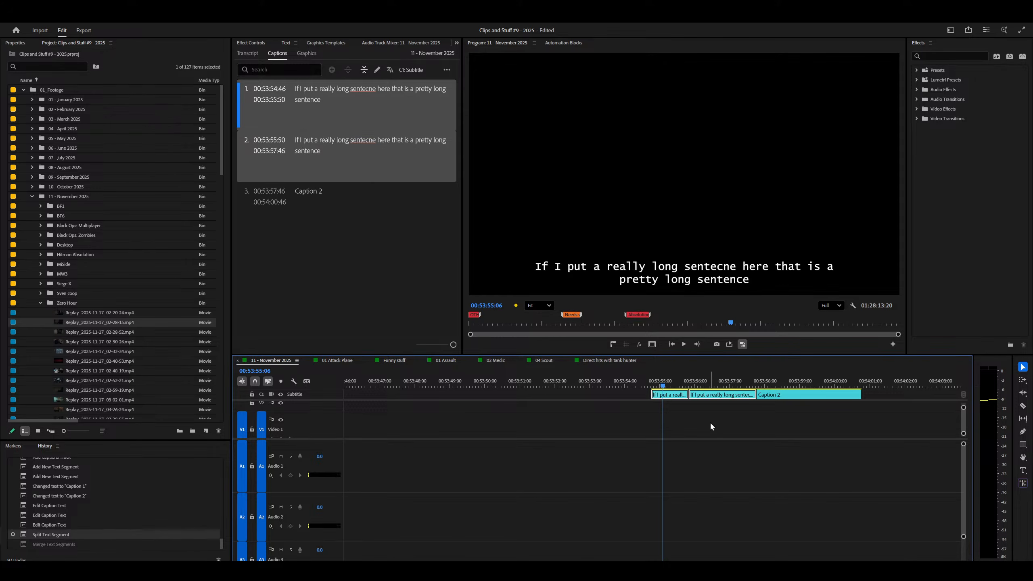
key("ctrl+z")
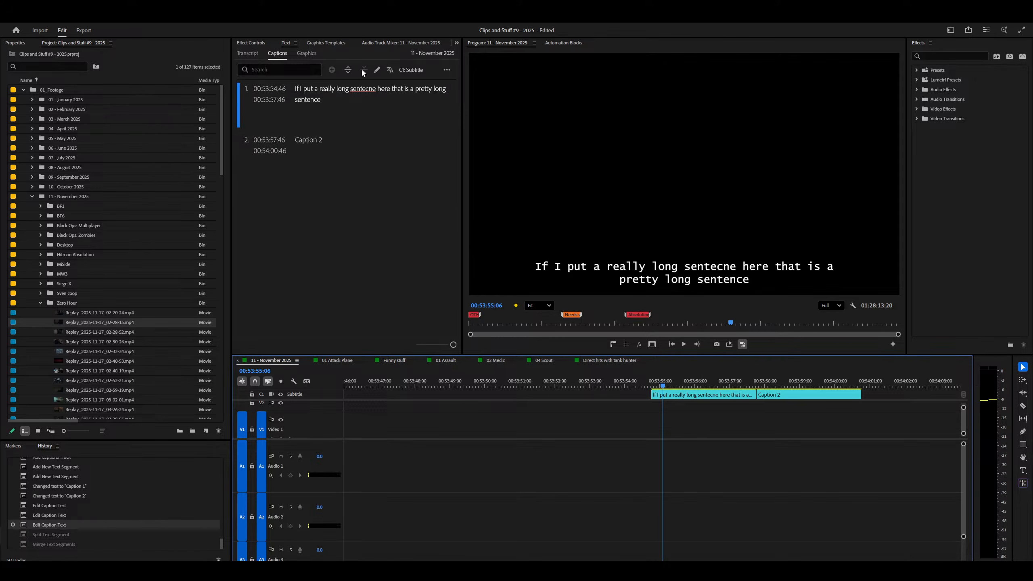
Merge the long-sentence caption and Caption 2 into a single caption segment.
key("ctrl+a")
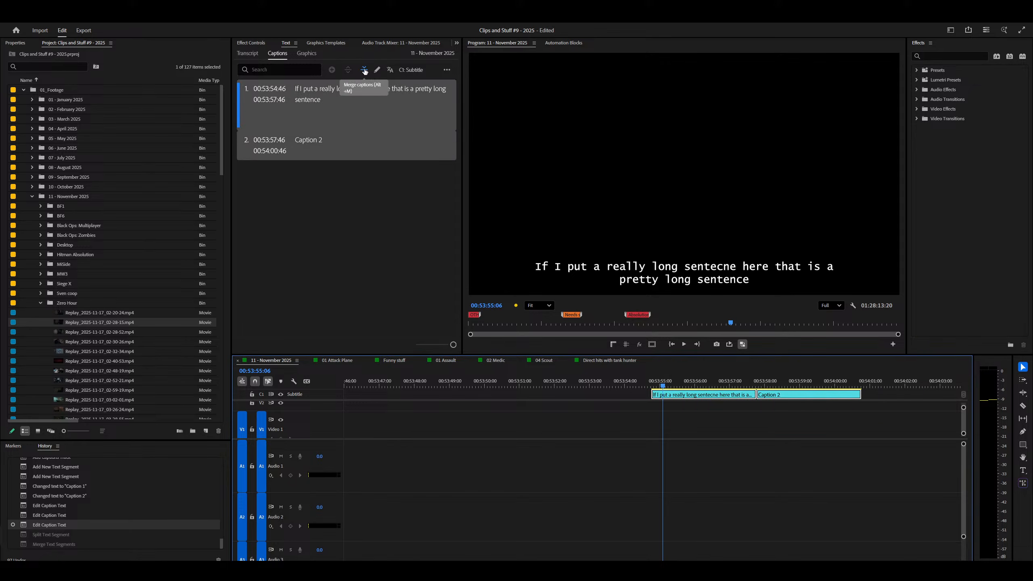
left_click(365, 71)
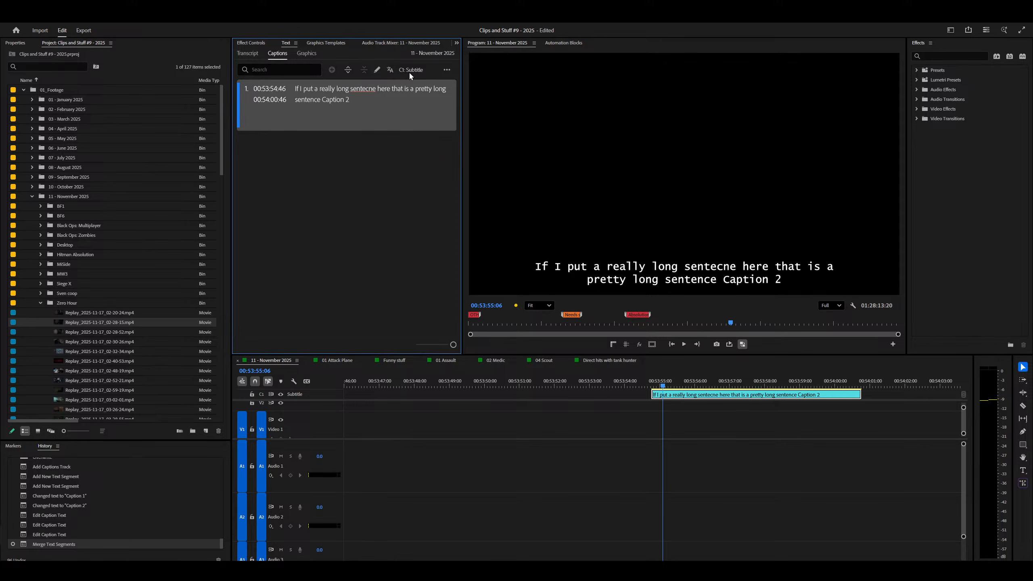
Open the keyboard shortcuts, enlarge the window and examine the Track Height, Trim, Workspace and Zoom commands in the Application list.
left_click(448, 74)
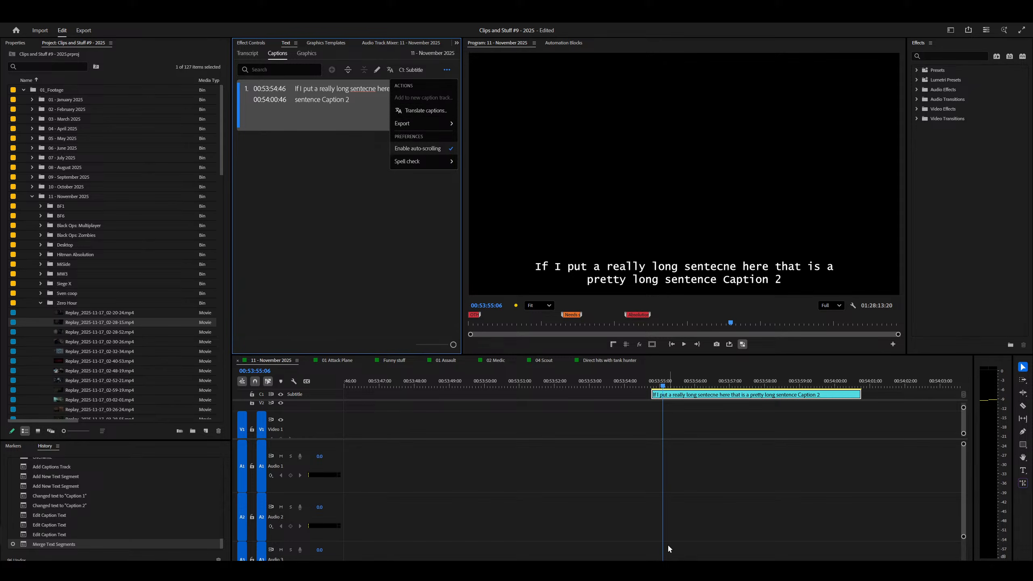
key("ctrl+alt+k")
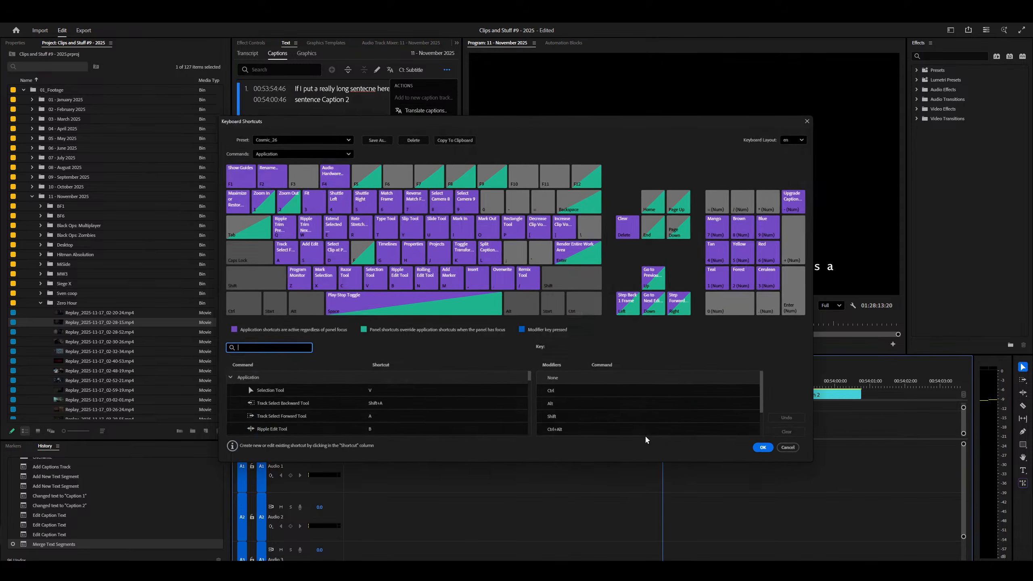
left_click_drag(592, 116, 592, 10)
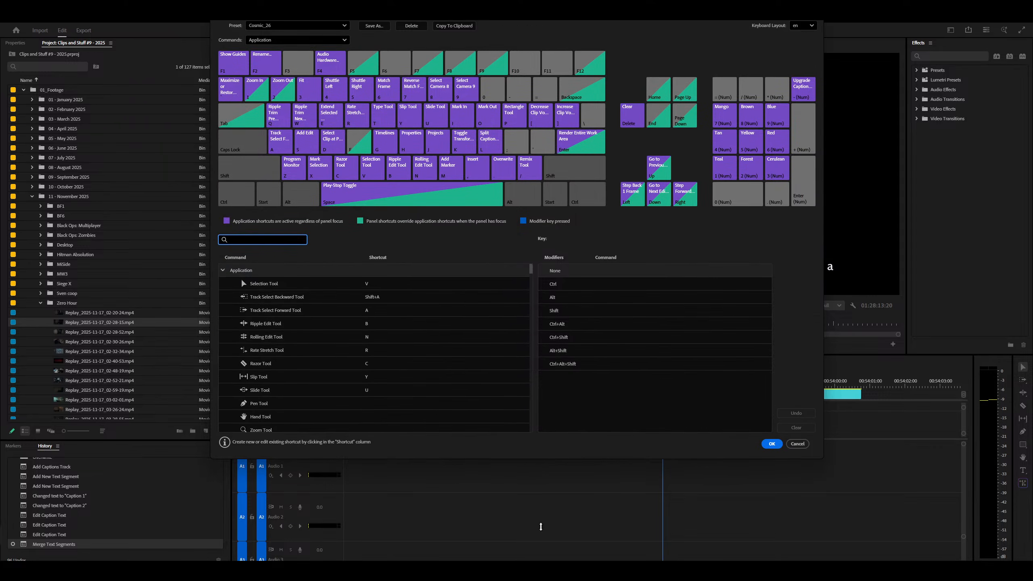
scroll(456, 389, "down", 20)
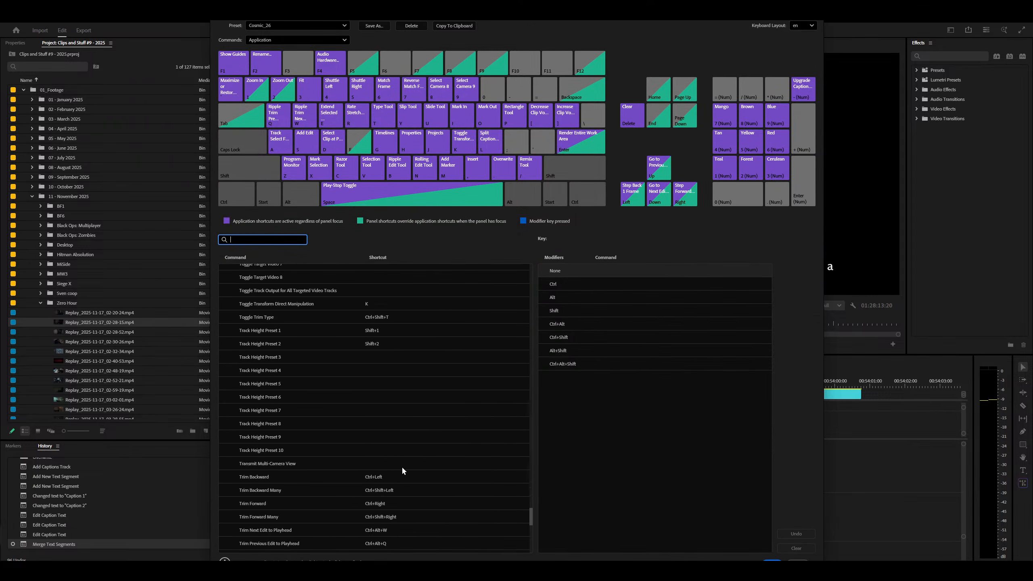
scroll(387, 431, "up", 2)
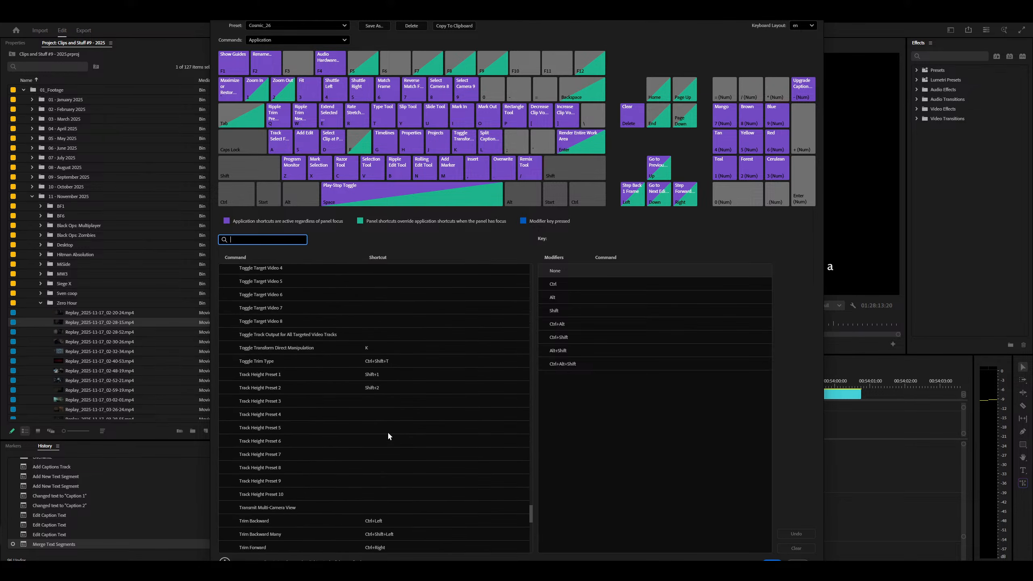
scroll(387, 432, "down", 8)
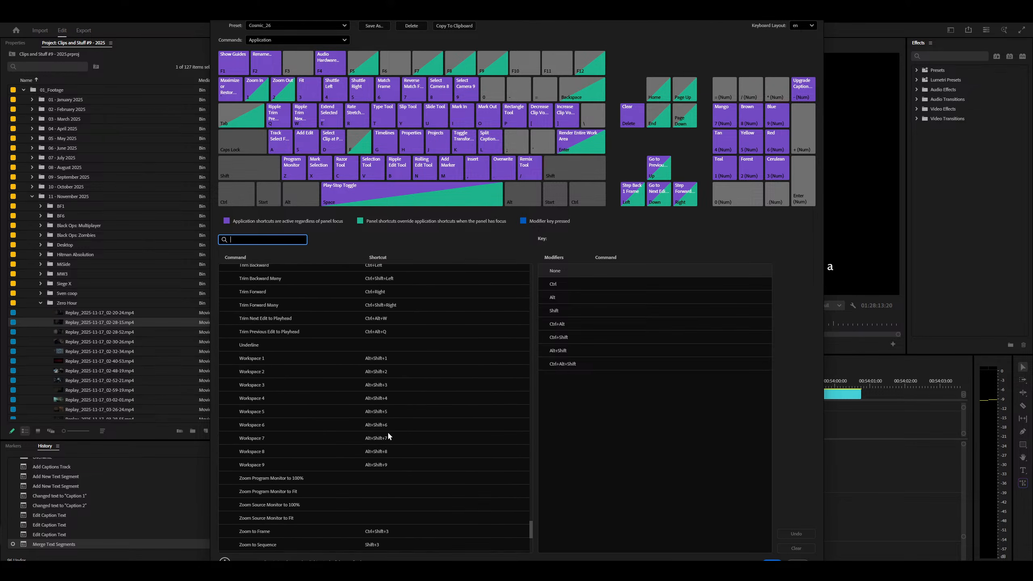
scroll(387, 432, "up", 4)
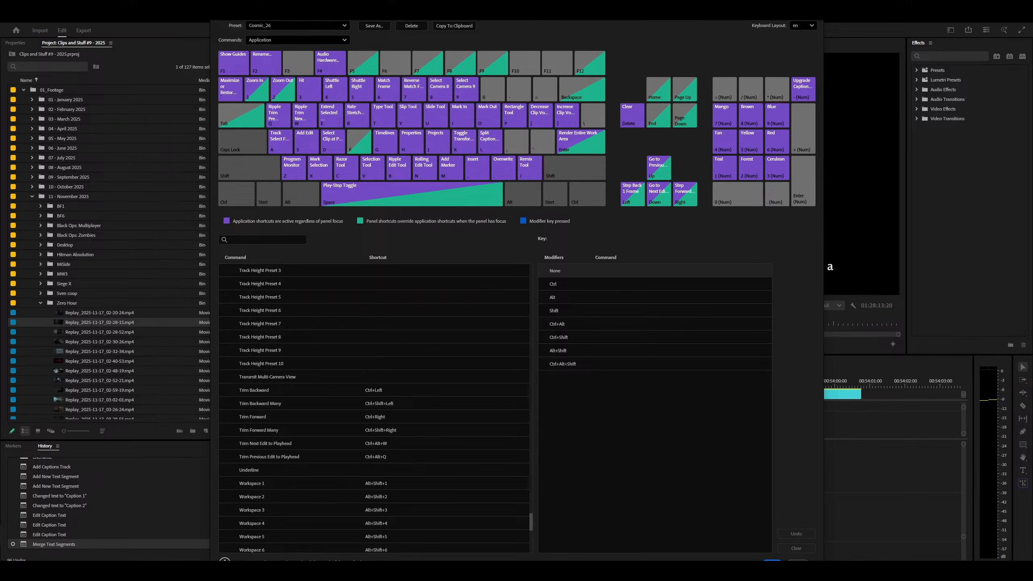
Examine the shortcuts assigned to the Toggle commands, from Toggle All Audio Targets through Toggle Trim Type.
left_click(264, 240)
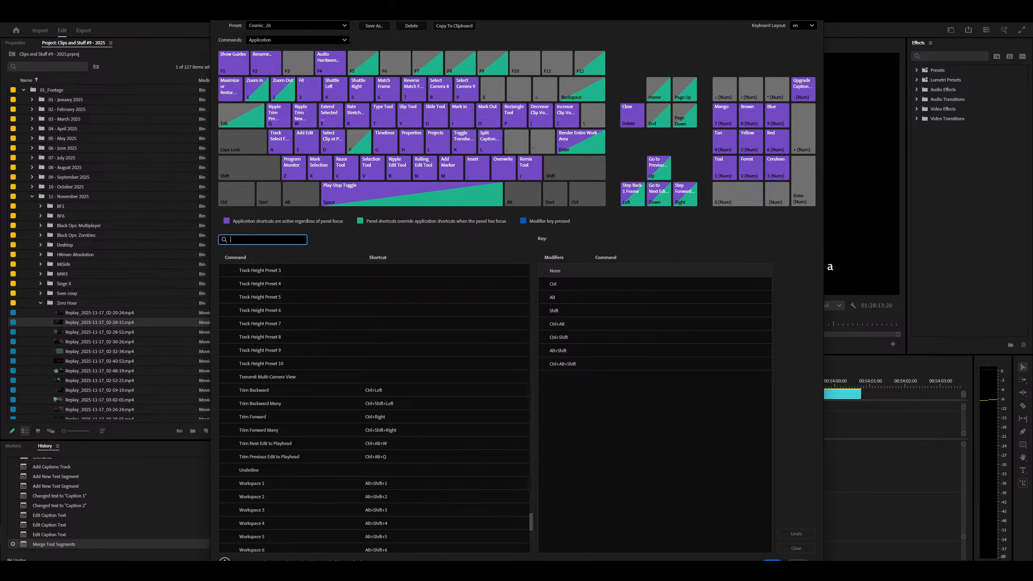
scroll(354, 299, "down", 1)
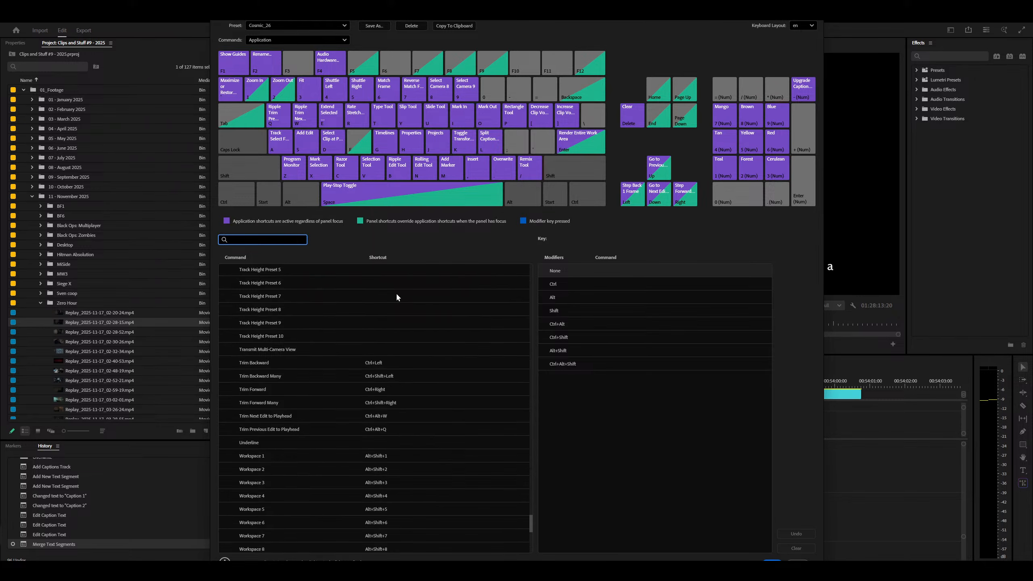
scroll(397, 309, "up", 10)
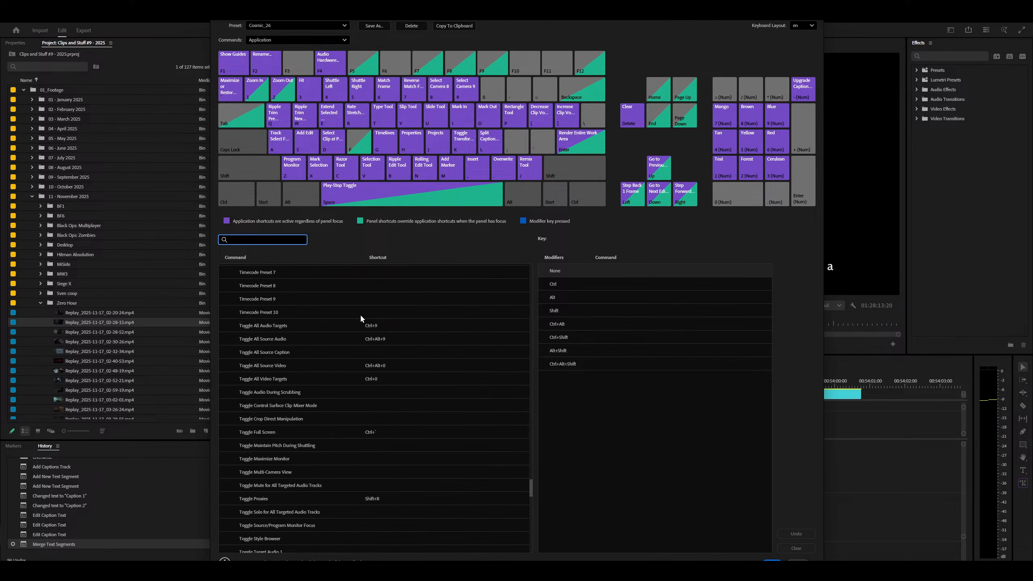
scroll(382, 338, "down", 7)
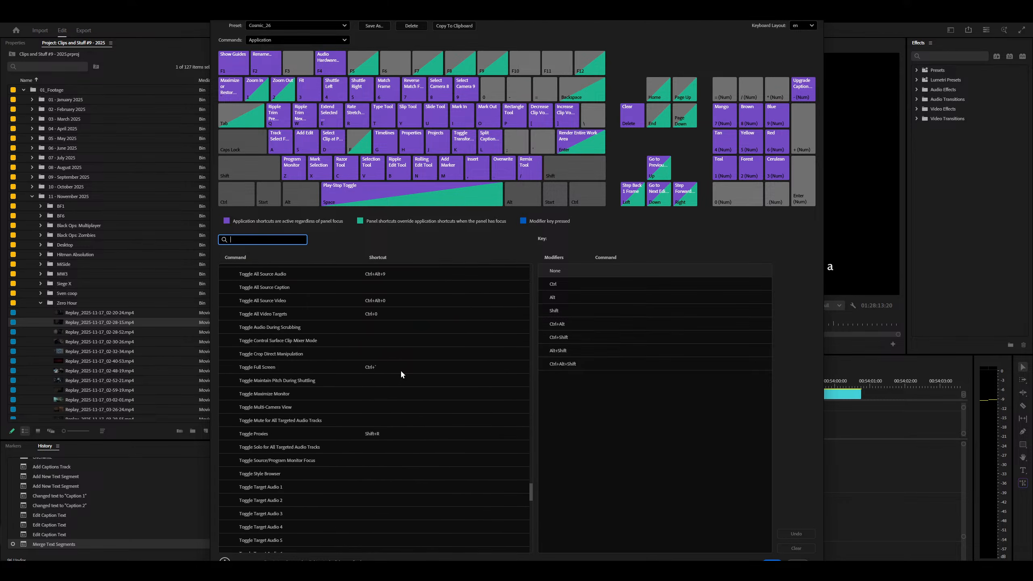
scroll(401, 372, "down", 5)
scroll(378, 420, "down", 4)
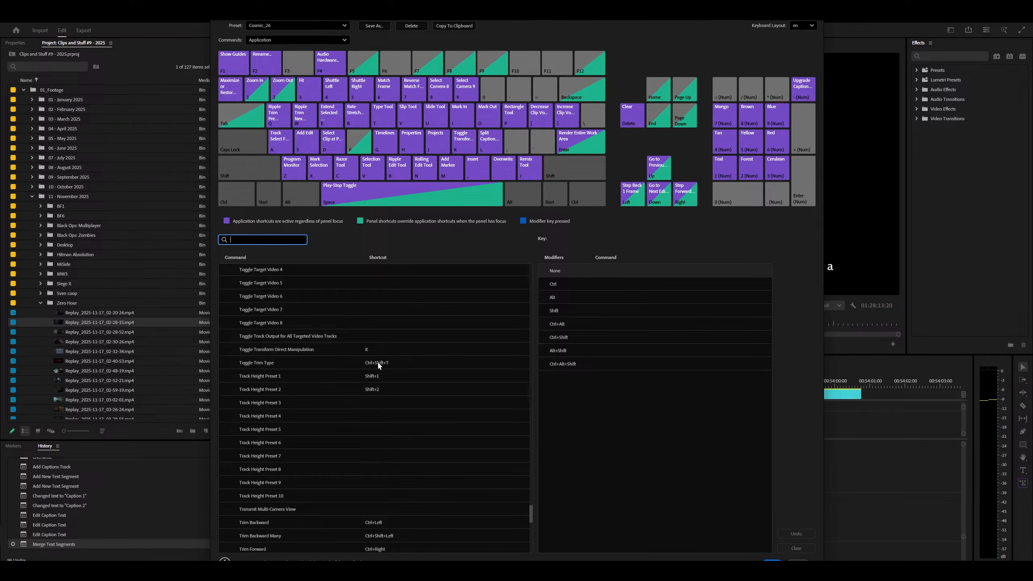
scroll(377, 361, "up", 1)
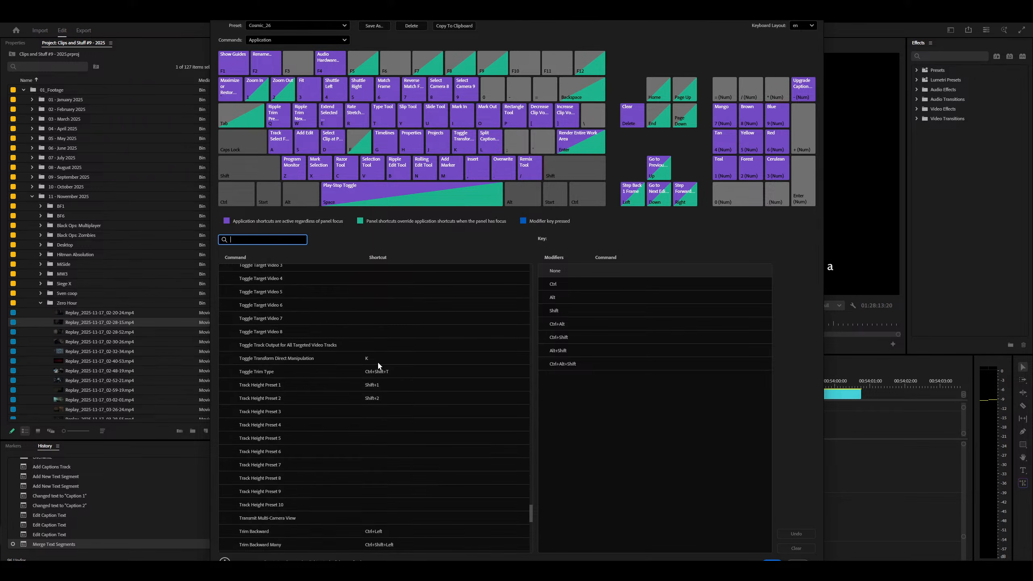
scroll(378, 361, "up", 10)
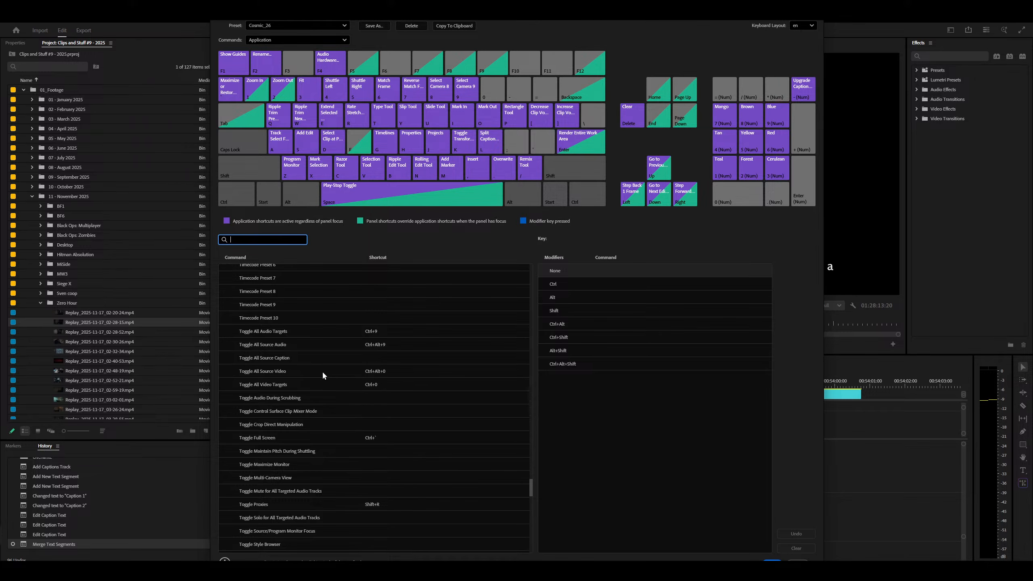
Remove the shortcuts from Toggle All Audio Targets, Toggle All Source Audio, Toggle All Source Video and Toggle All Video Targets.
left_click(284, 348)
left_click(263, 330)
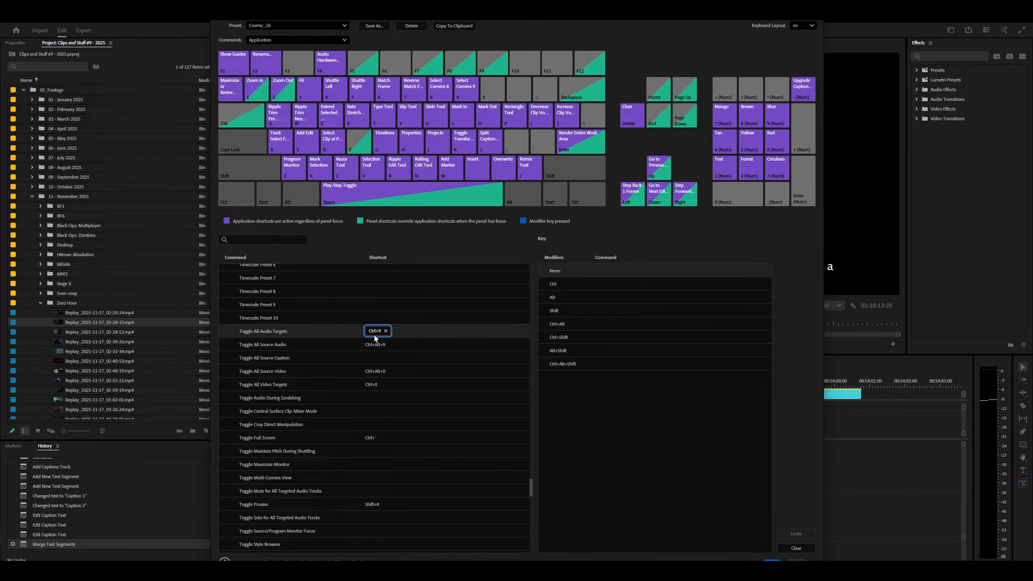
left_click(386, 331)
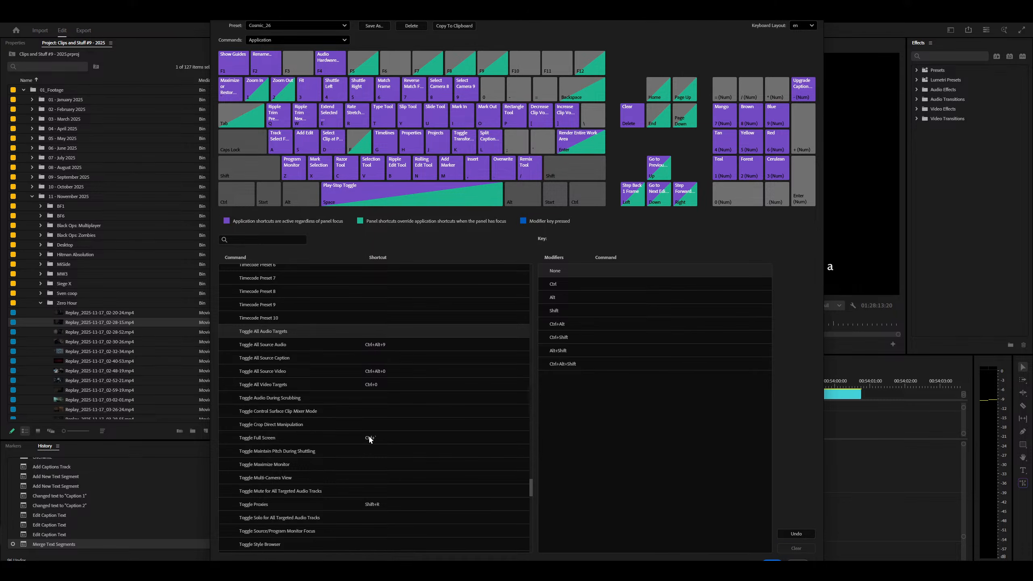
left_click_drag(480, 8, 781, 506)
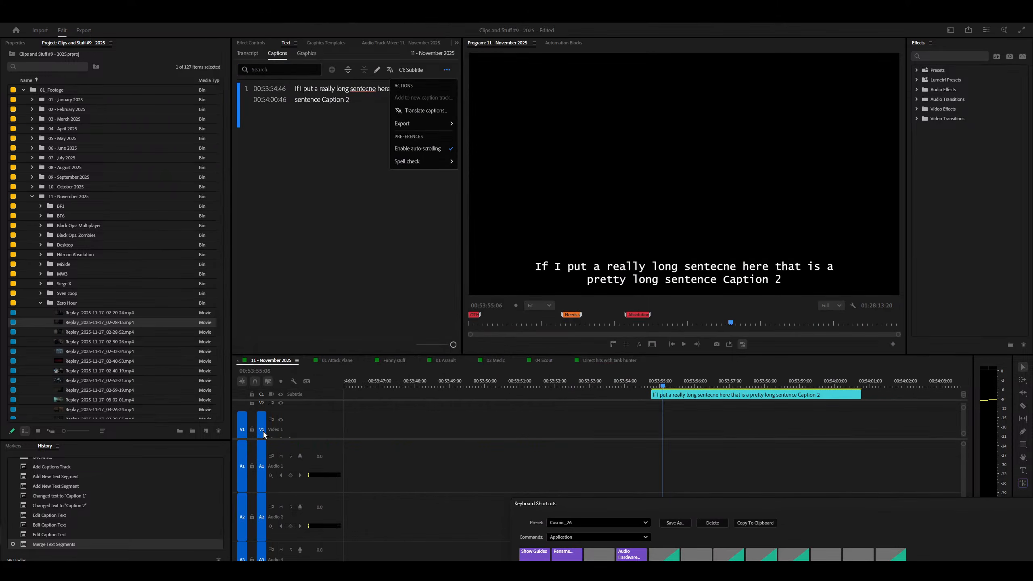
left_click_drag(719, 506, 450, 24)
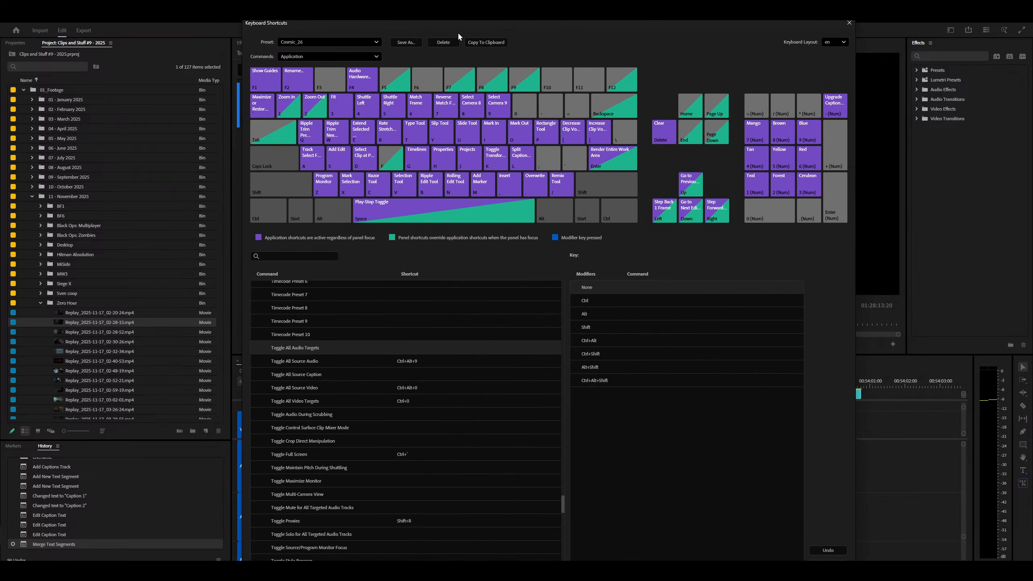
left_click(417, 362)
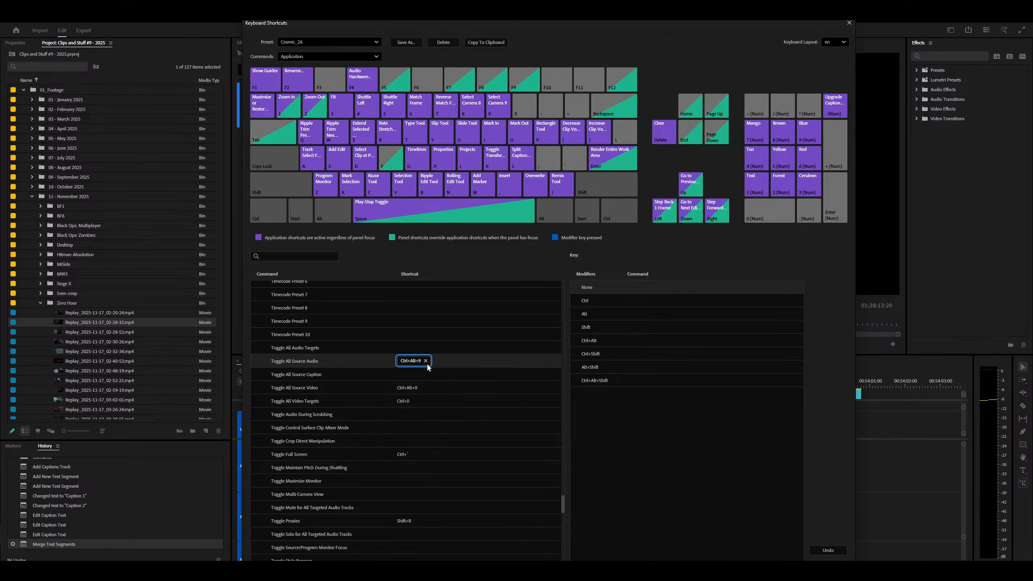
left_click(348, 387)
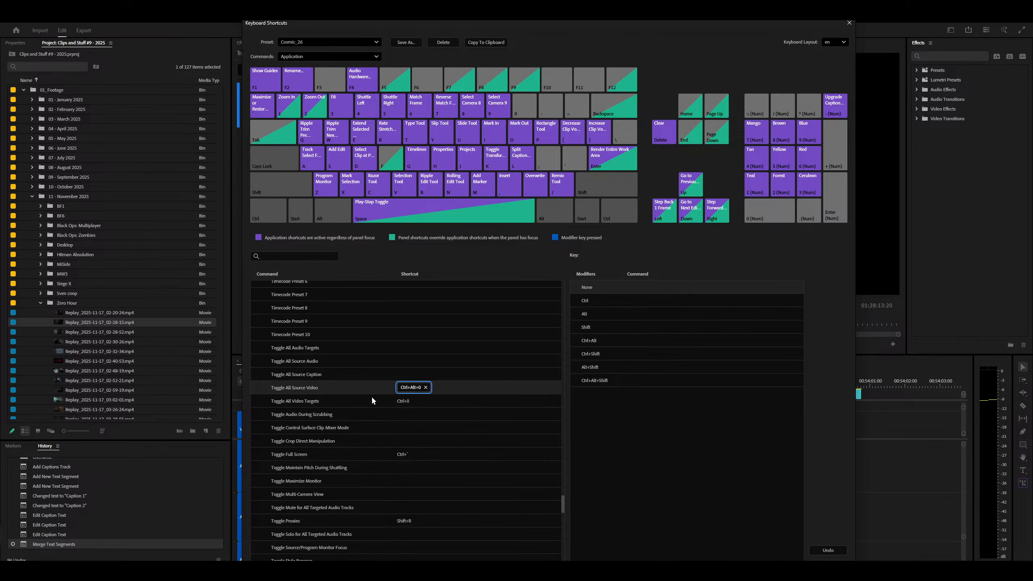
left_click(414, 408)
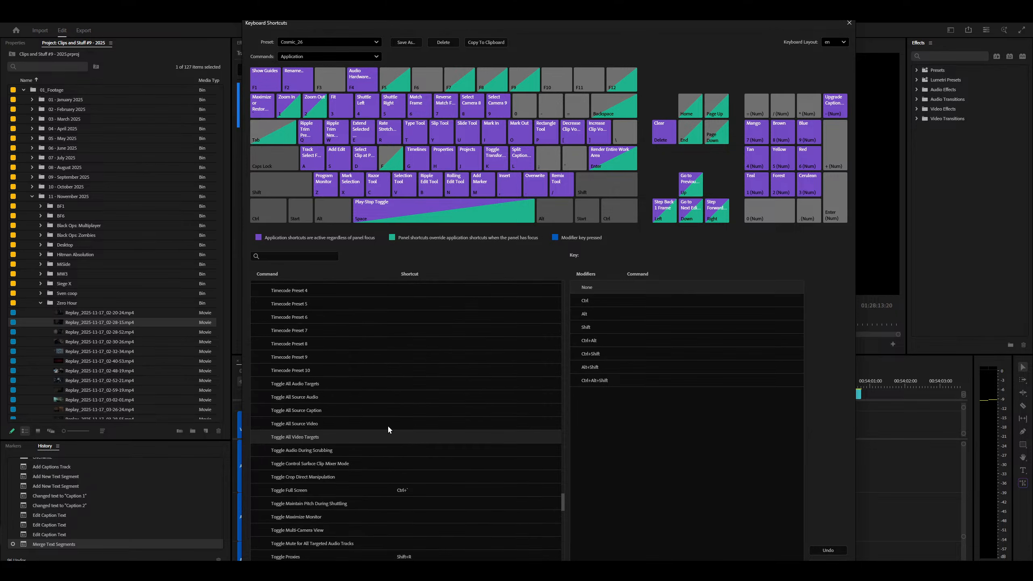
Remove the L shortcut from Split Caption Segment Under Playhead.
scroll(387, 425, "up", 8)
scroll(388, 427, "up", 3)
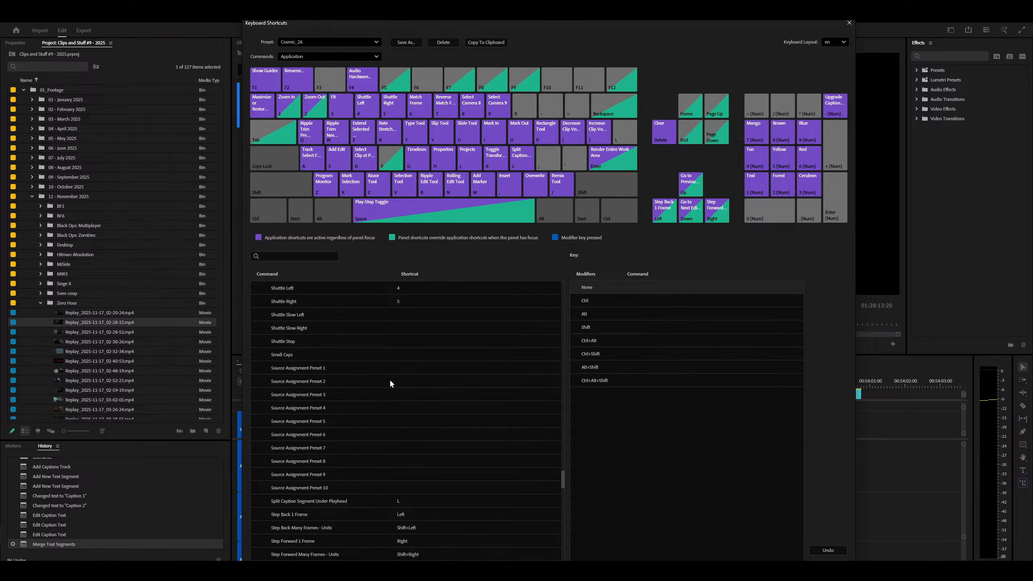
scroll(390, 480, "down", 3)
left_click(345, 368)
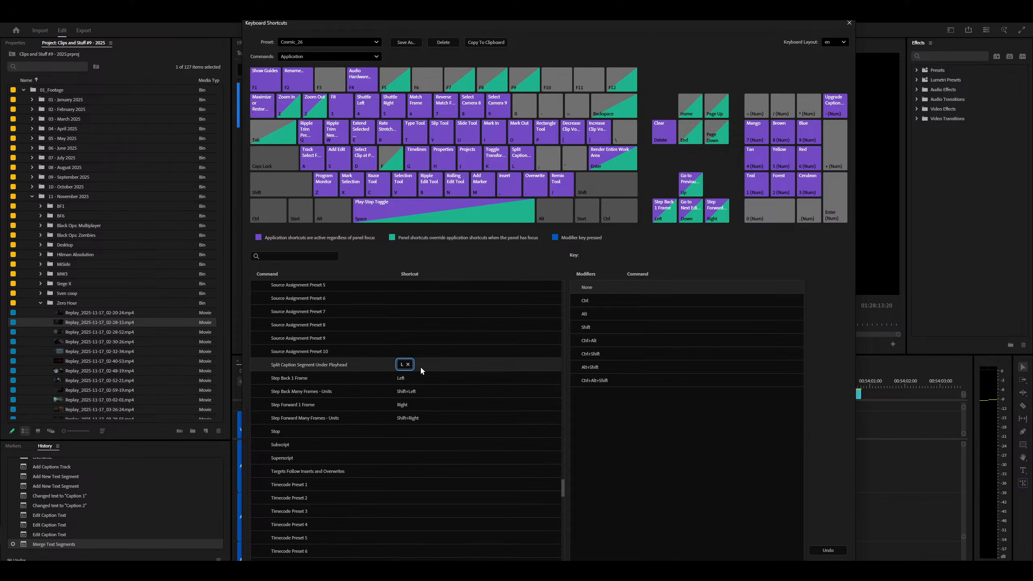
left_click(420, 367)
left_click(400, 379)
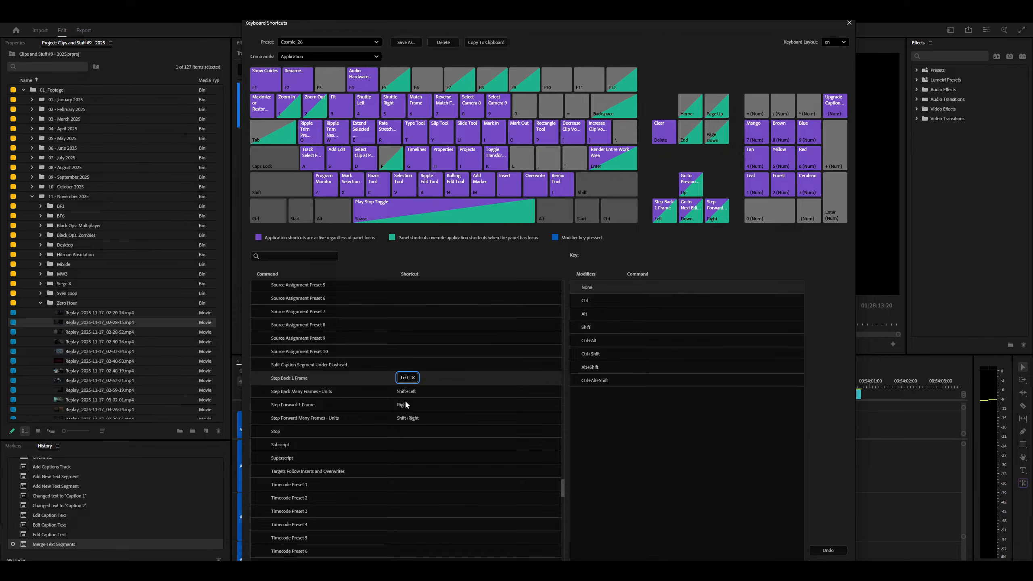
Find the Targets Follow Inserts and Overwrites command, and search Google in the web browser for "premiere targets follow insert & overwrite".
scroll(393, 419, "down", 3)
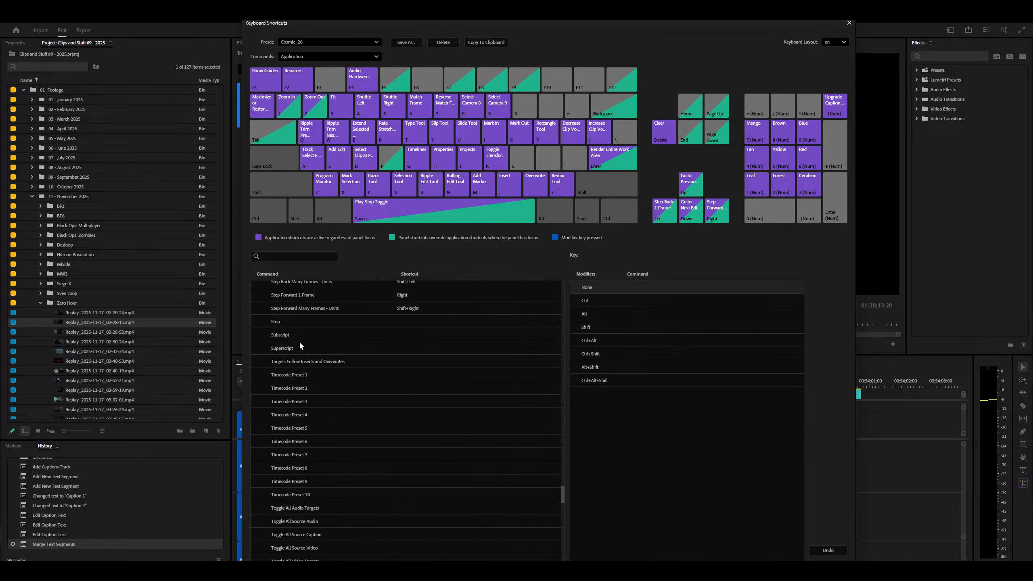
scroll(353, 371, "down", 1)
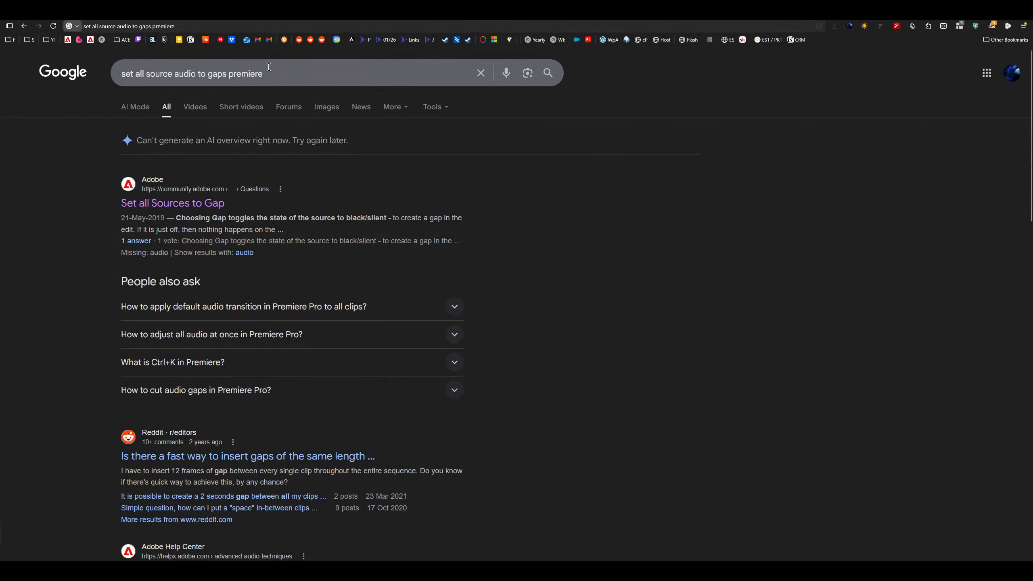
triple_click(269, 67)
type("premiere targets f")
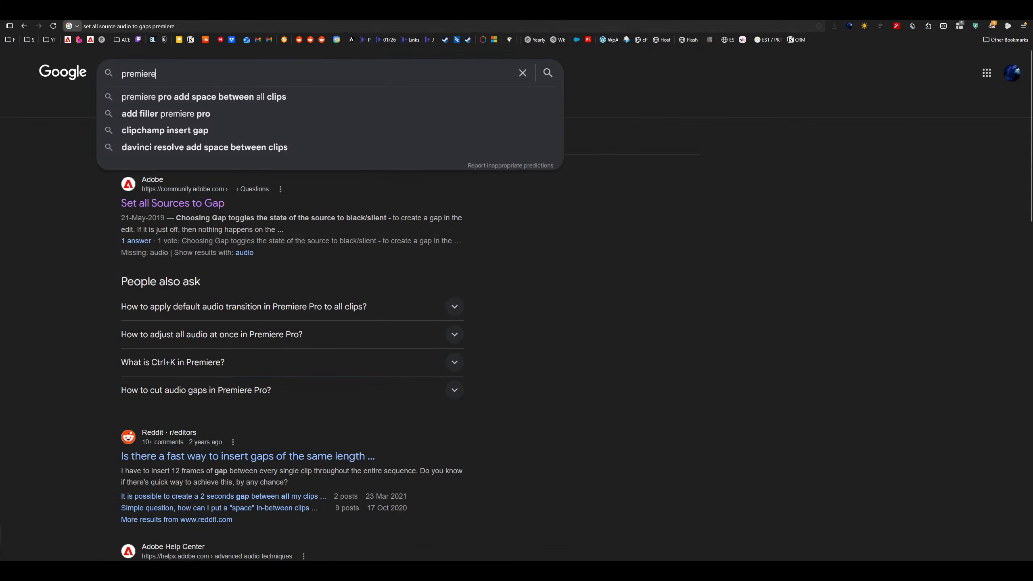
type("oll")
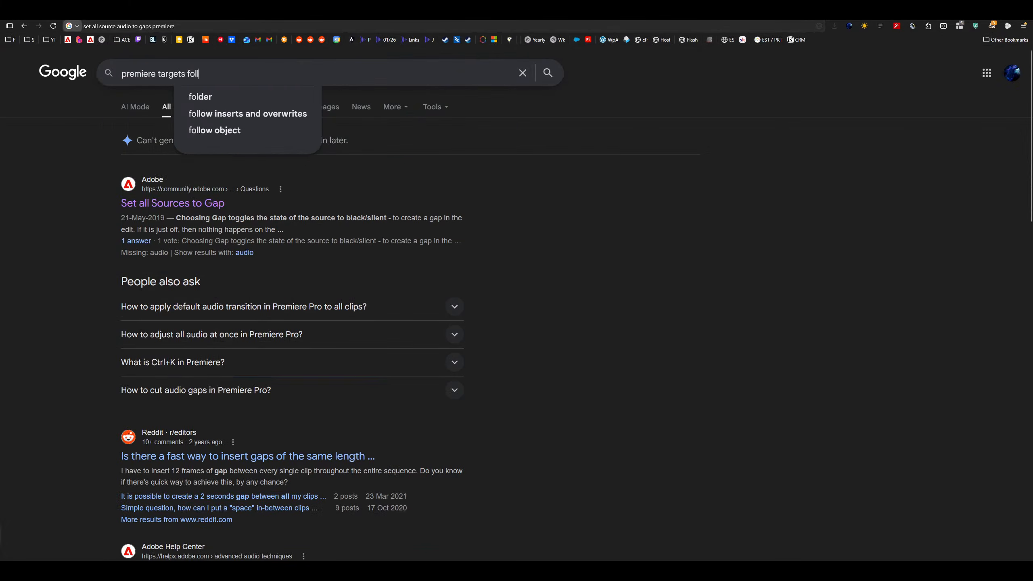
type("ow insert & overwrite")
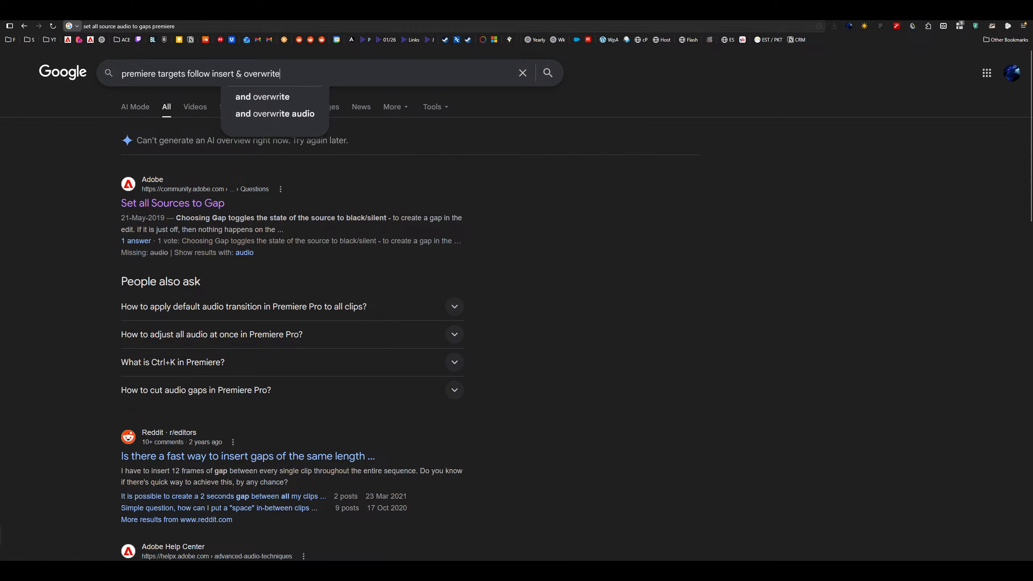
key("Return")
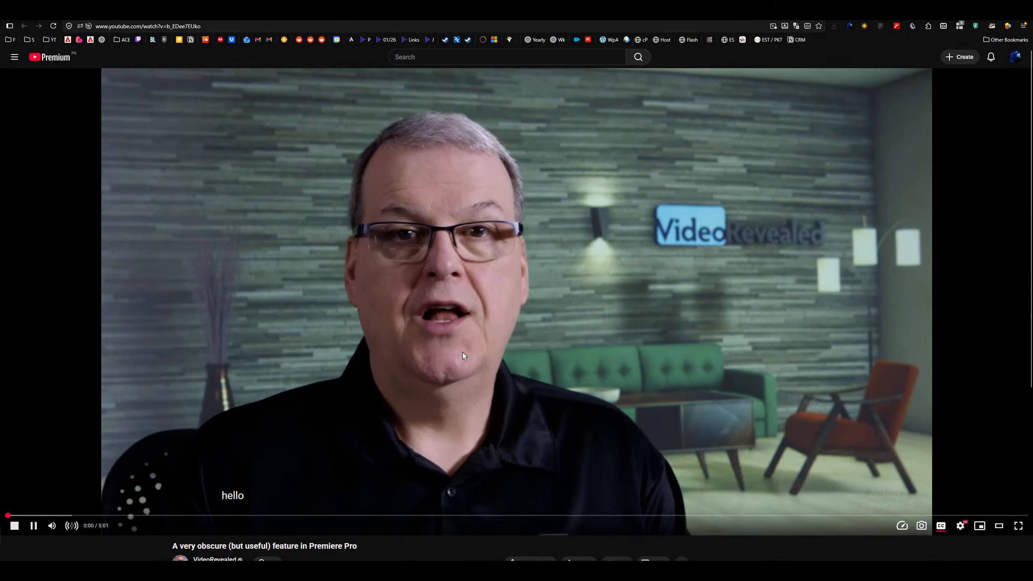
Examine the YouTube video "A very obscure (but useful) feature in Premiere Pro" with its comments and expanded description.
scroll(250, 435, "down", 6)
scroll(246, 431, "up", 1)
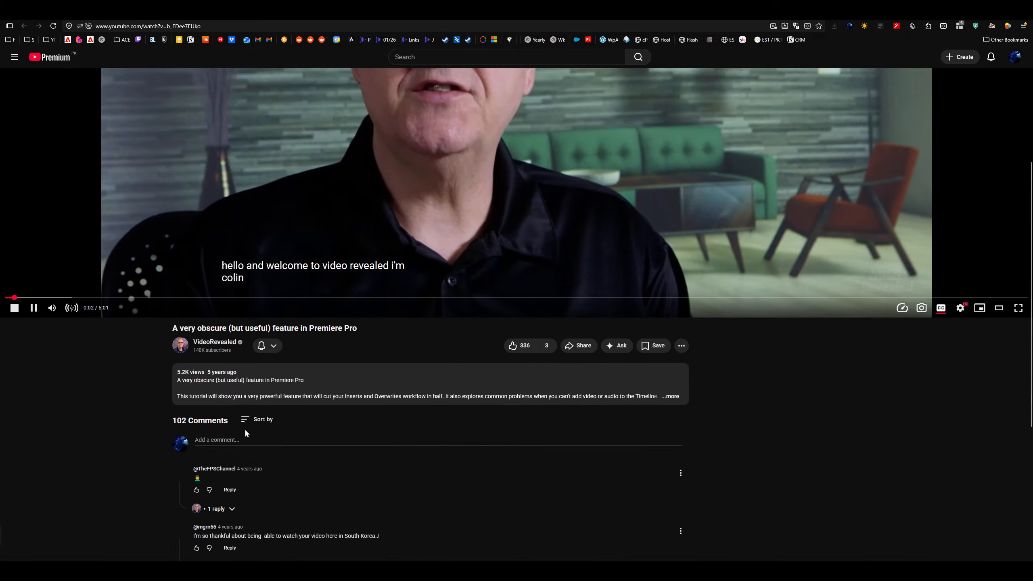
scroll(242, 427, "down", 5)
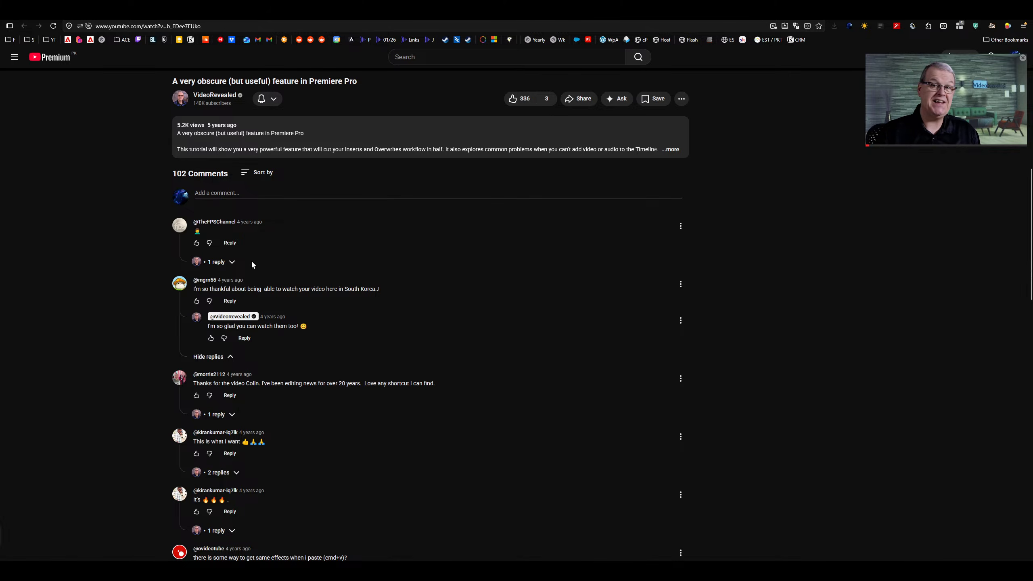
left_click(426, 155)
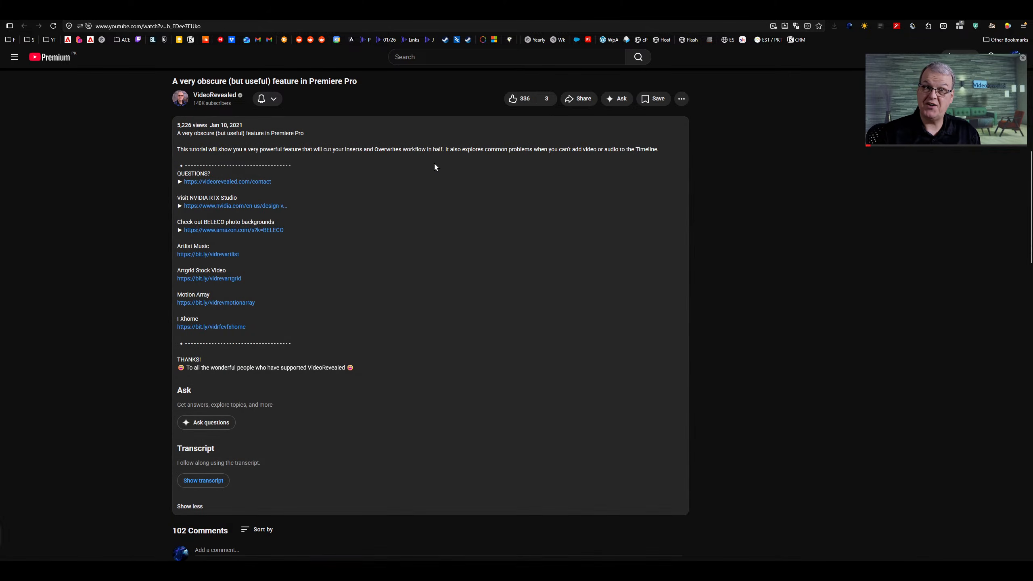
scroll(299, 243, "up", 10)
left_click_drag(443, 283, 444, 280)
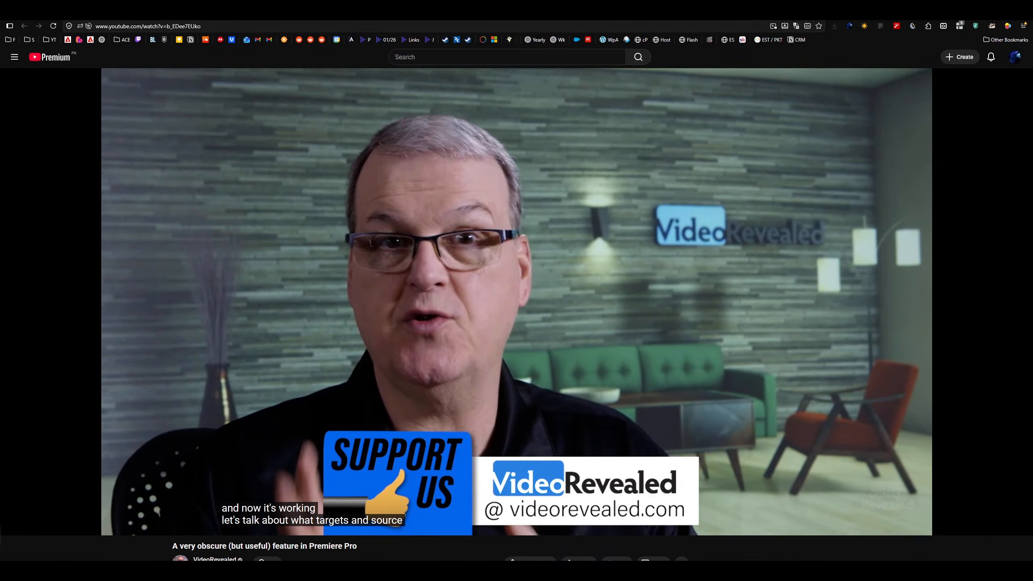
left_click_drag(665, 352, 451, 378)
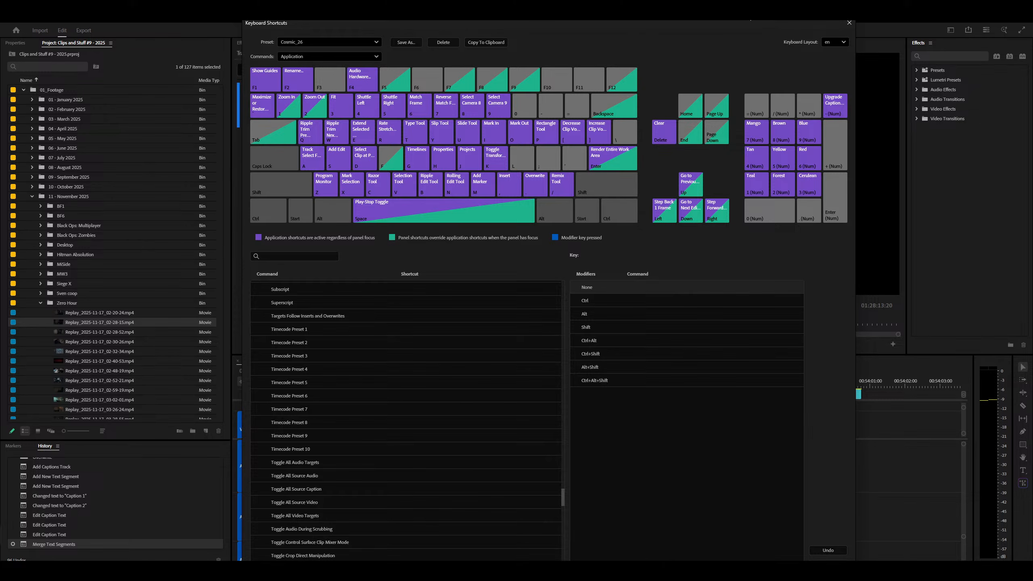
Examine the Targets Follow Inserts and Overwrites command and the timecode preset and toggle commands listed after it.
left_click_drag(751, 22, 750, 5)
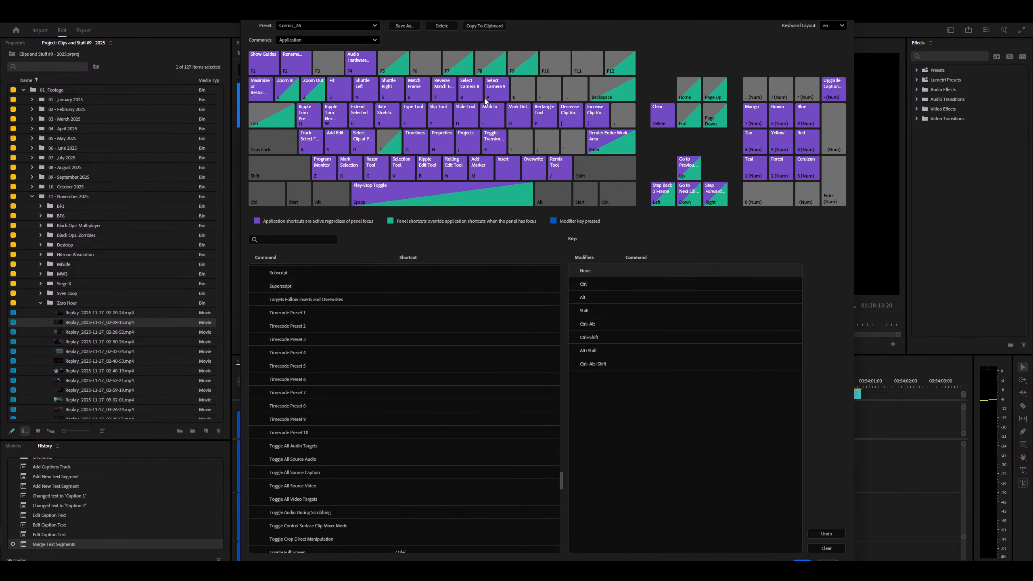
left_click_drag(318, 4, 462, 19)
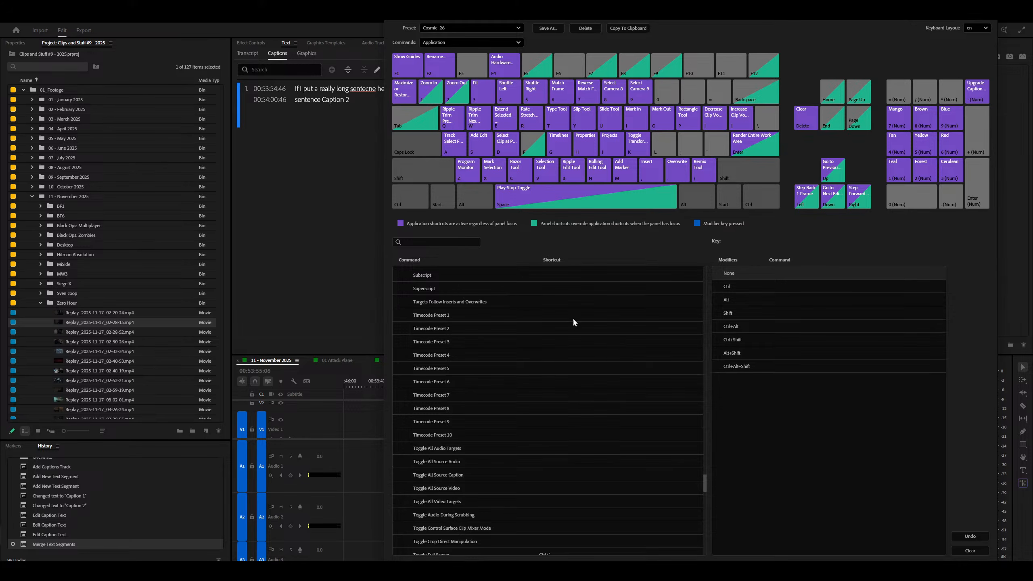
scroll(565, 330, "up", 4)
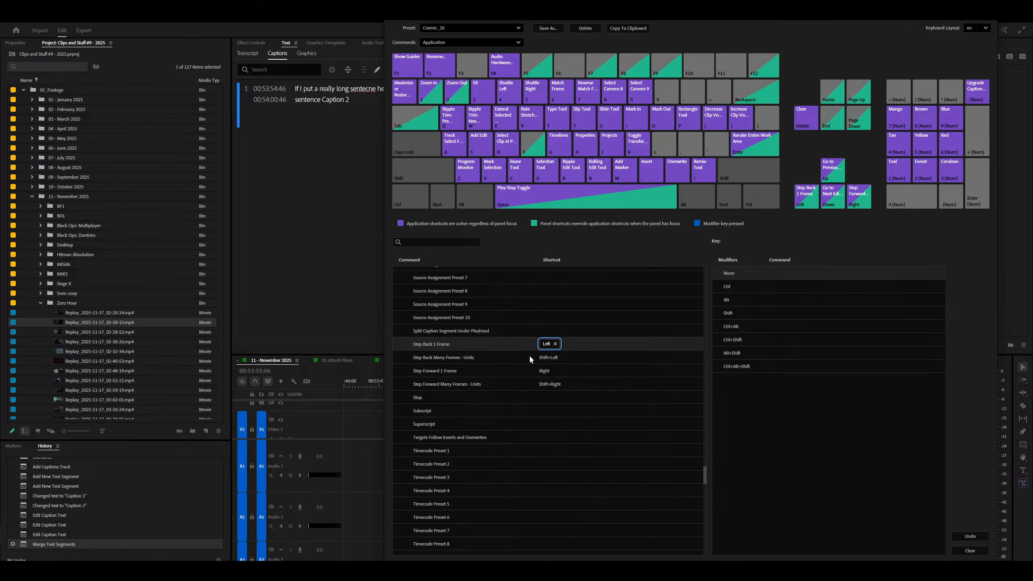
scroll(529, 358, "down", 3)
left_click(485, 355)
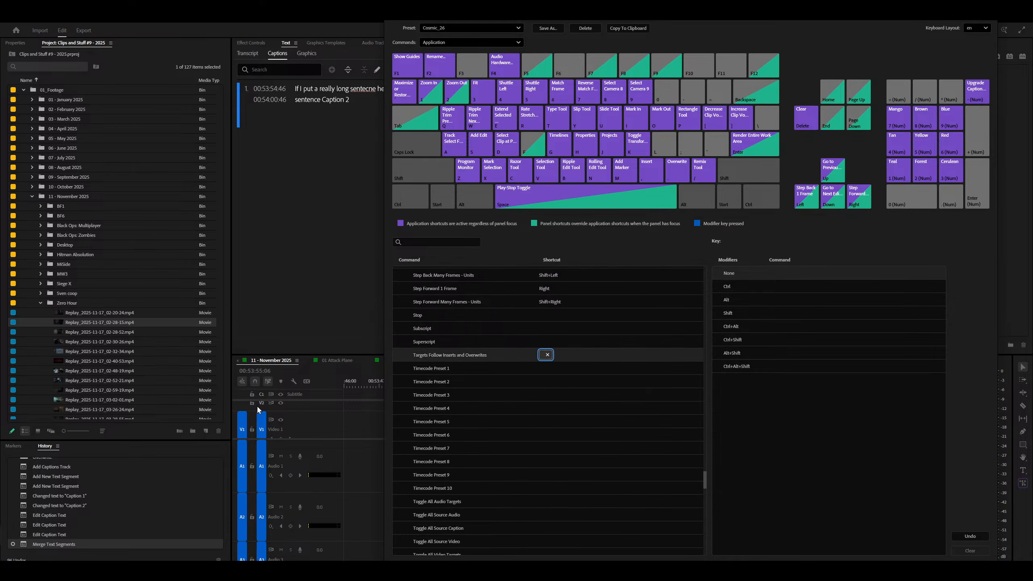
scroll(532, 383, "down", 2)
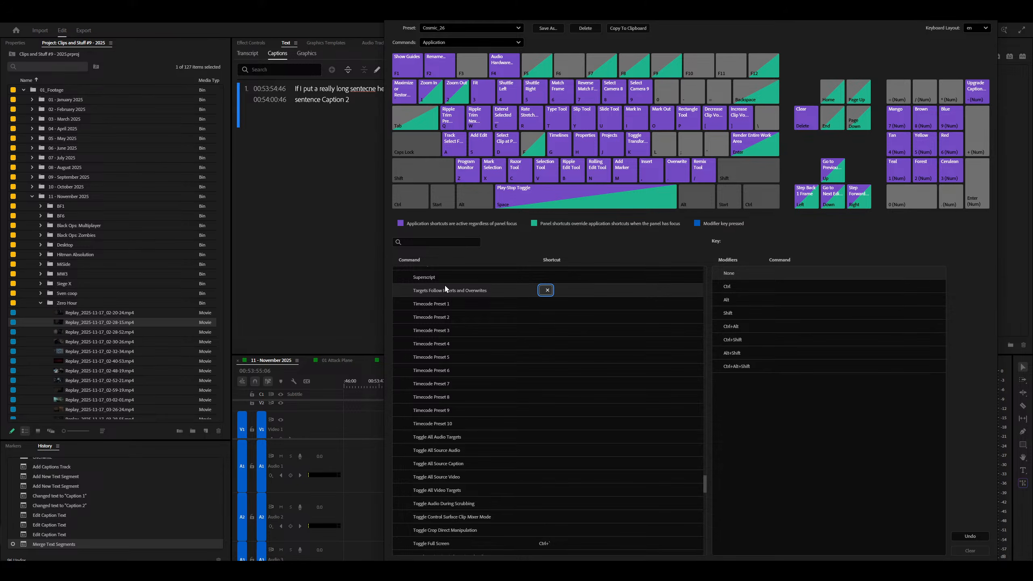
scroll(479, 387, "down", 1)
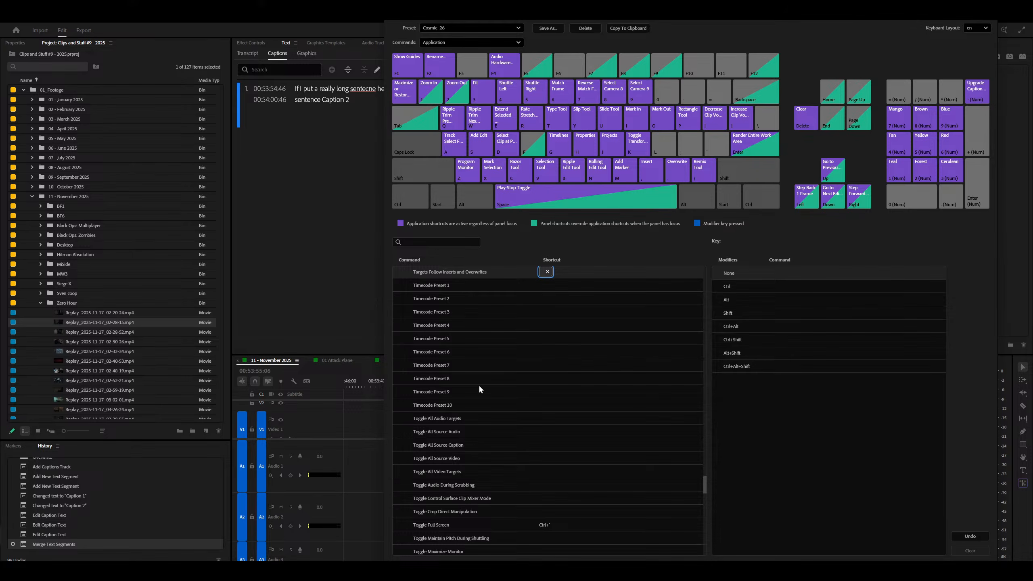
scroll(479, 387, "down", 4)
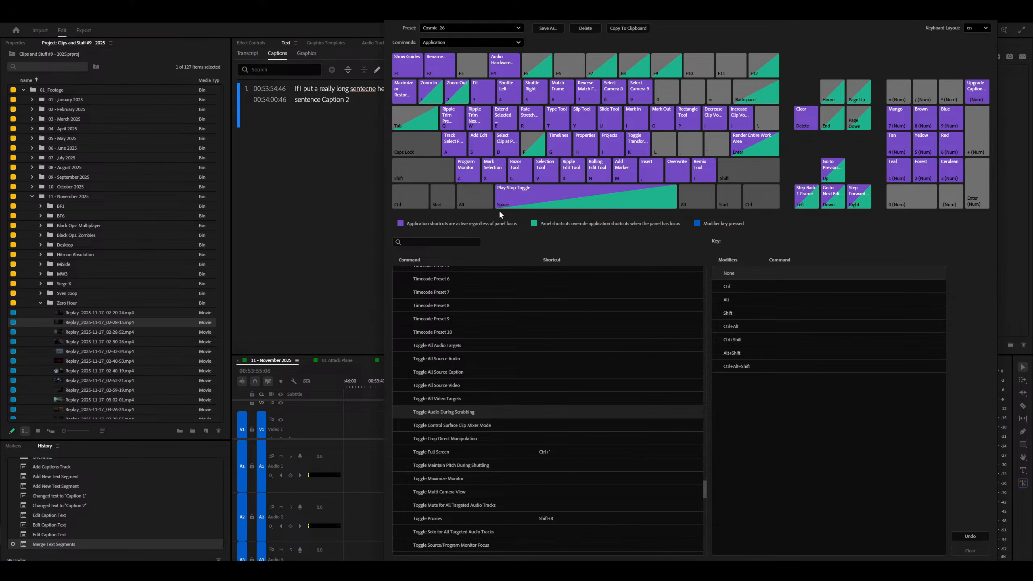
Check the Alt and Shift key layouts, assign L to Toggle Crop Direct Manipulation, and inspect the commands on the K and L keys.
left_click(482, 198)
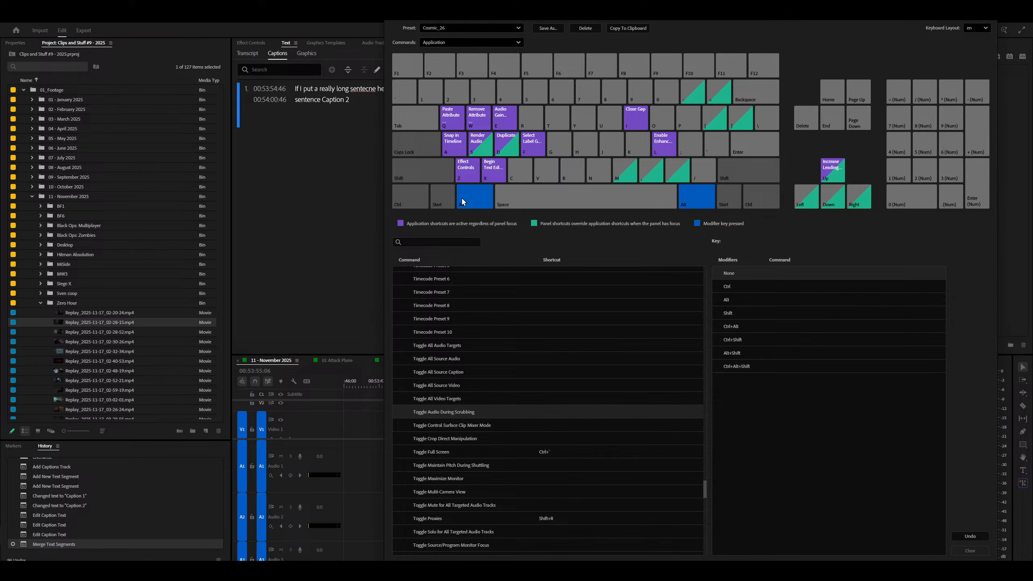
left_click(411, 198)
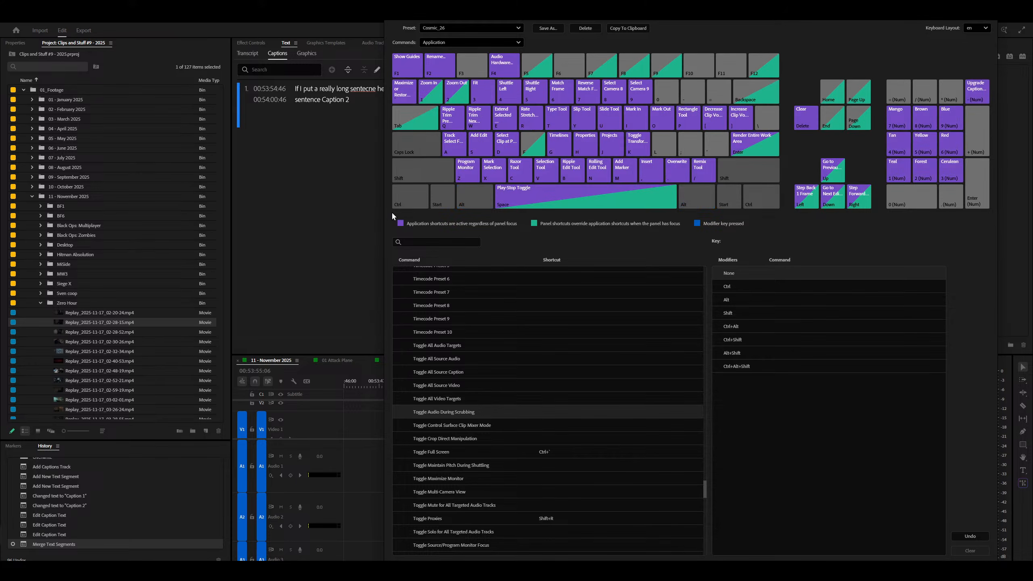
left_click(414, 175)
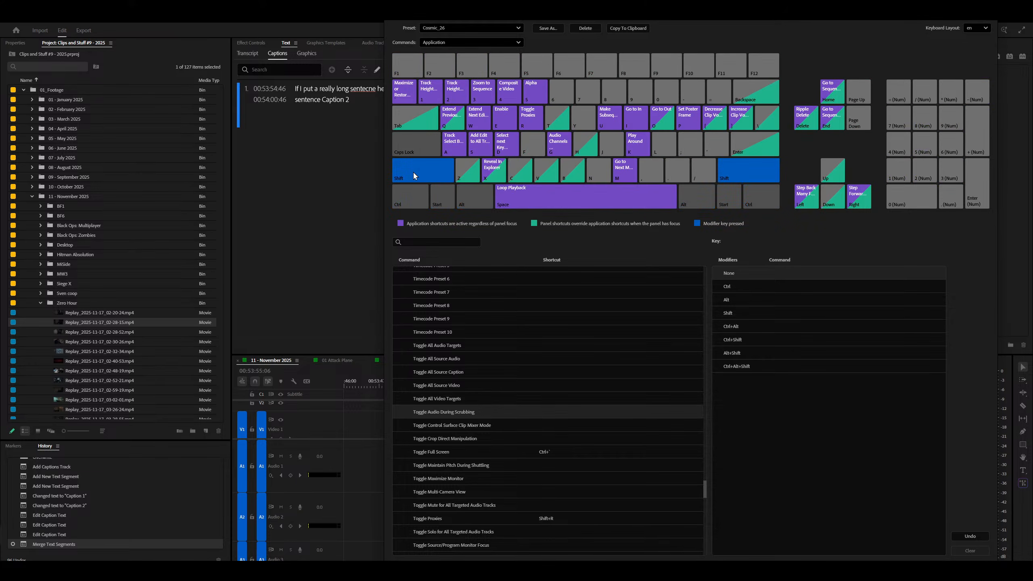
left_click(413, 172)
left_click(457, 187)
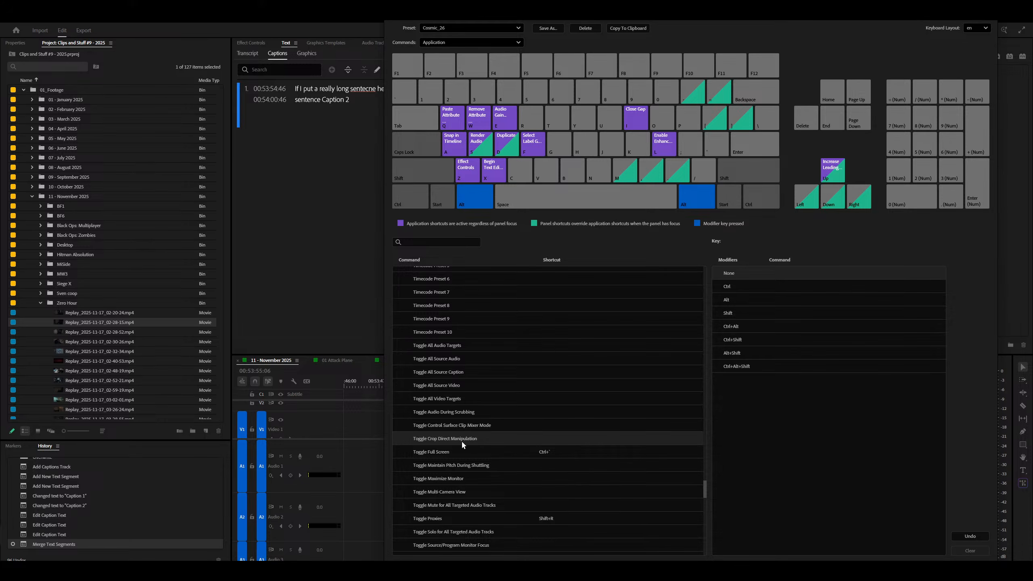
key("l")
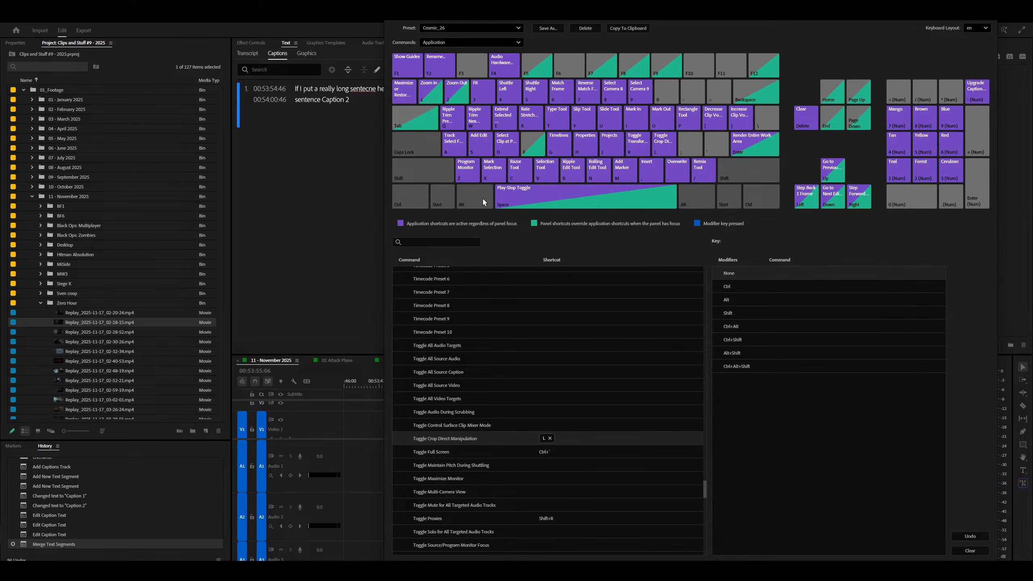
left_click(649, 149)
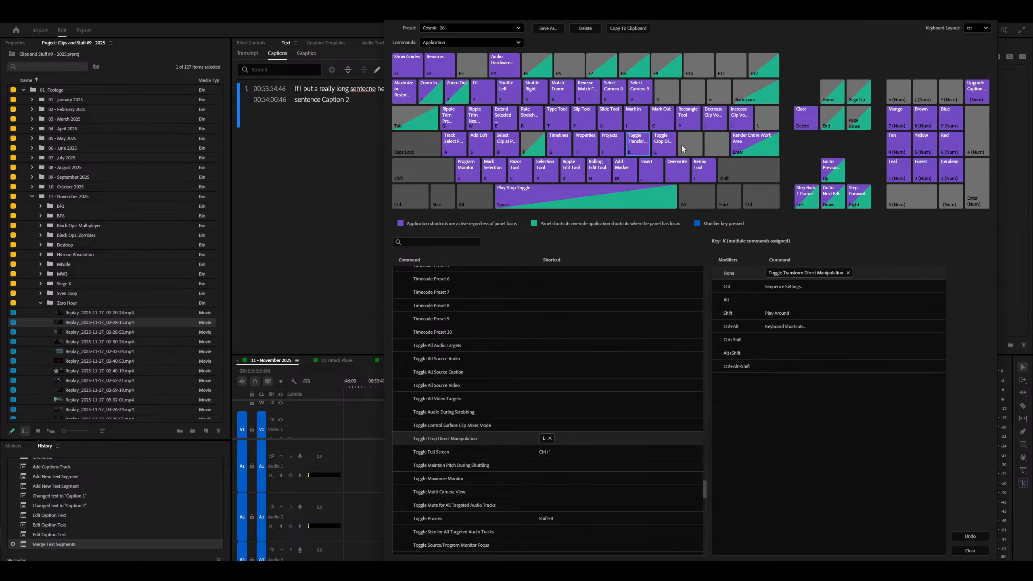
left_click(663, 148)
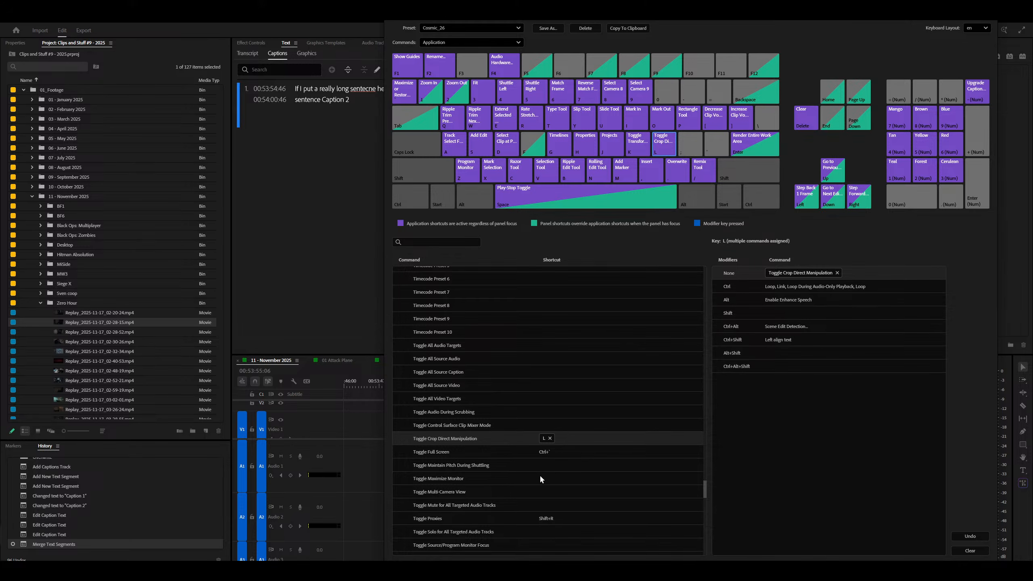
Assign Ctrl+Alt+A to Toggle Maximize Monitor and save the keyboard shortcut changes.
scroll(540, 475, "down", 2)
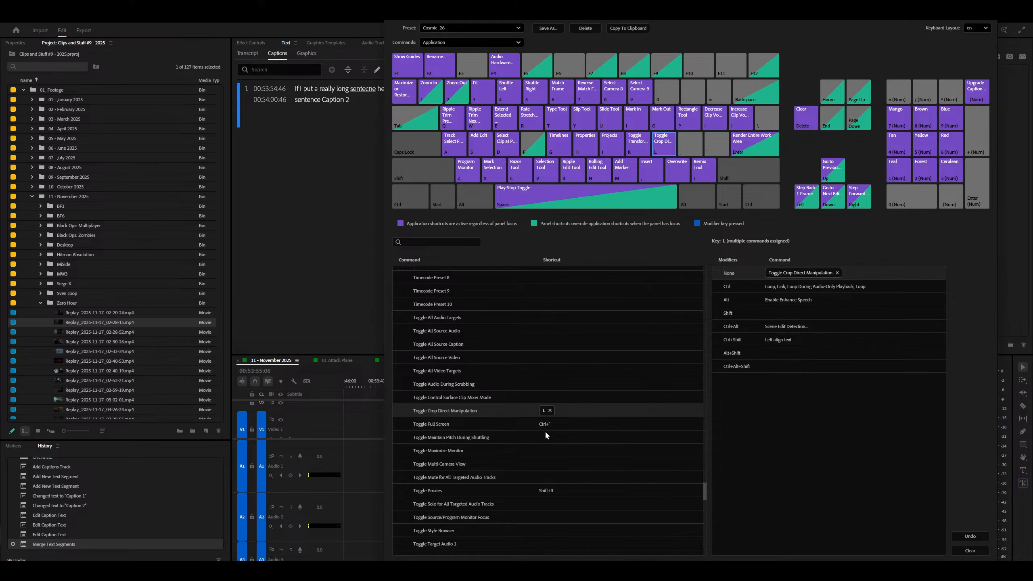
left_click(545, 449)
left_click(419, 196)
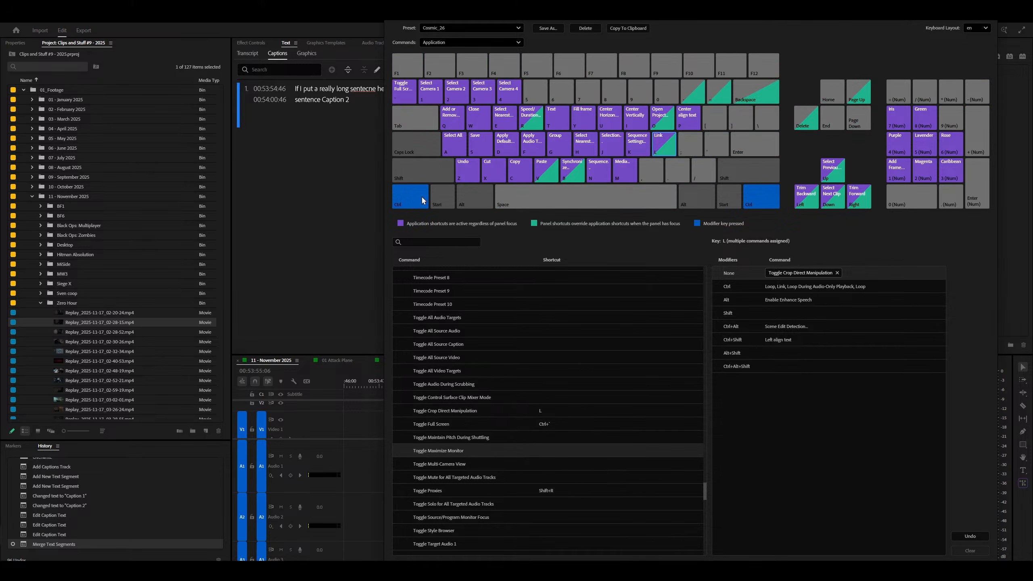
left_click(465, 197)
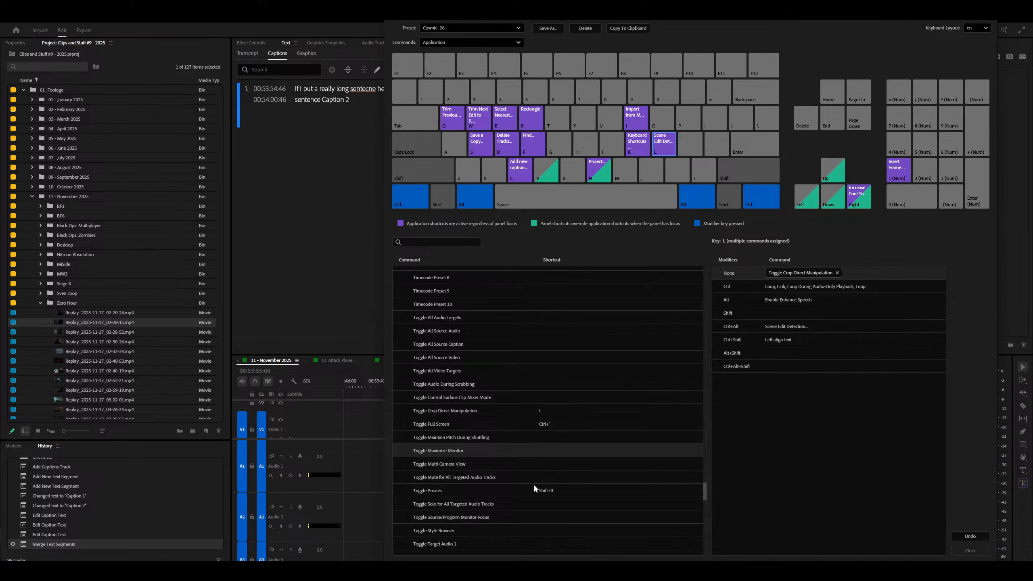
key("ctrl+alt+m")
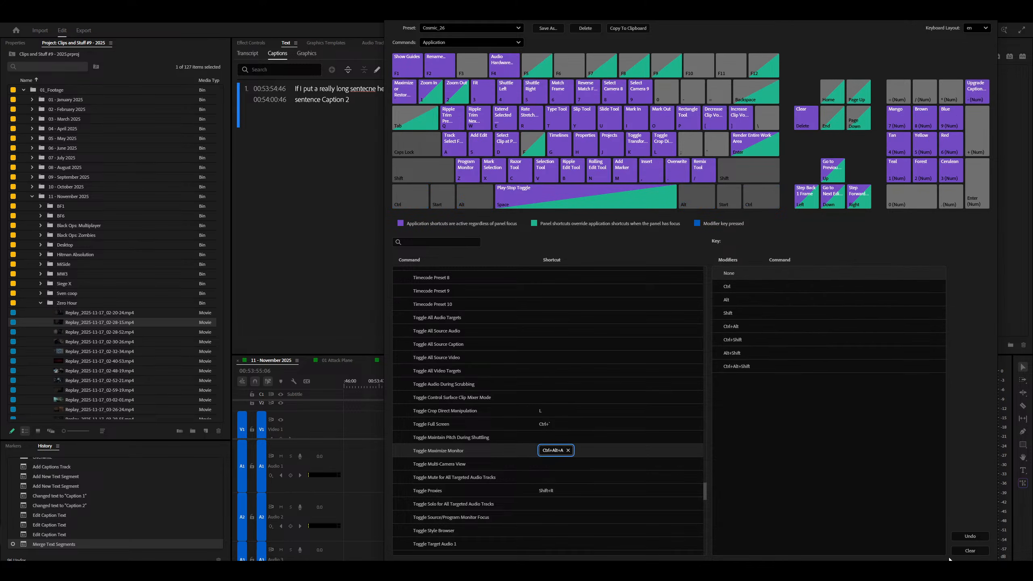
left_click(930, 570)
Test the Toggle Maximize Monitor shortcut by maximizing and restoring the Program Monitor several times.
key("ctrl+alt+m")
key("ctrl+alt+m")
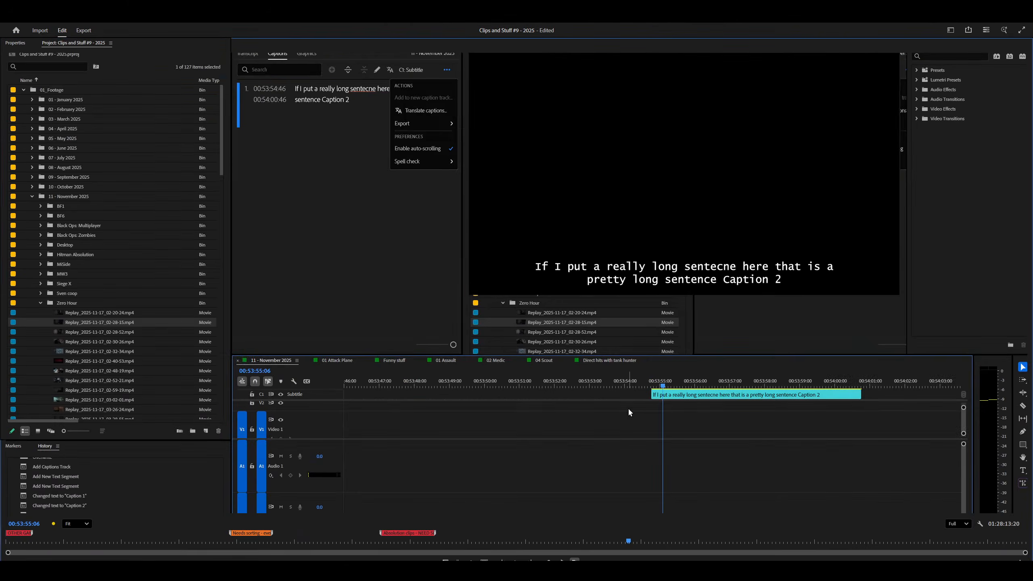
key("ctrl+alt+m")
key("ctrl+alt+m")
key("ctrl+alt+m")
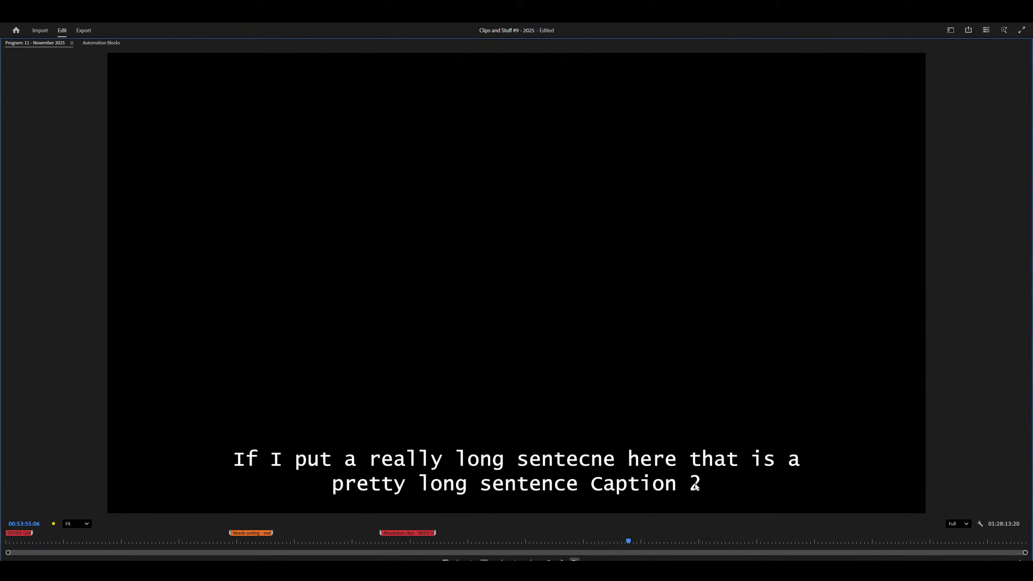
key("ctrl+alt+m")
Reopen Keyboard Shortcuts and remove the Ctrl+Alt+A shortcut from Toggle Maximize Monitor.
key("ctrl+alt+k")
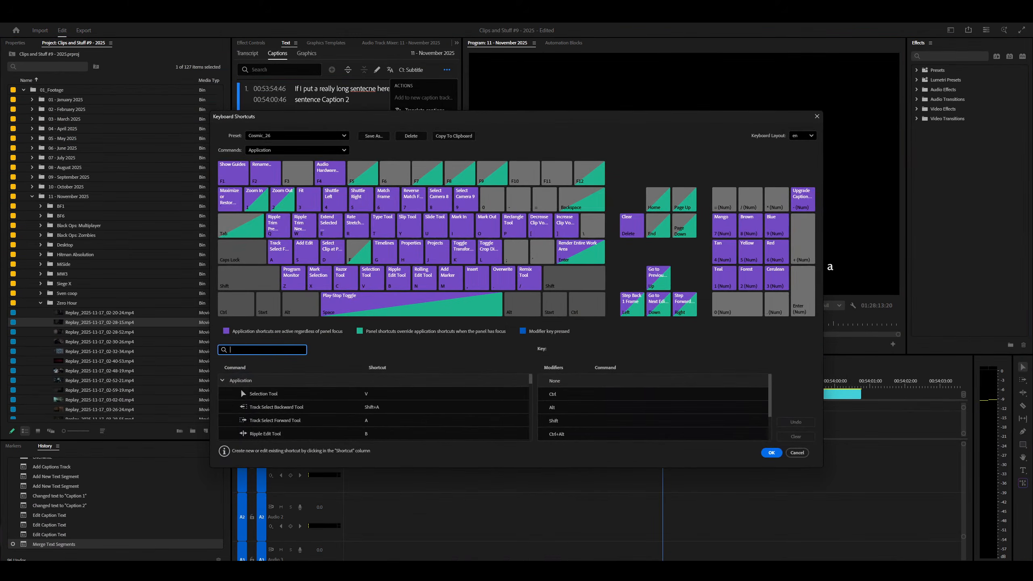
left_click_drag(484, 116, 477, 2)
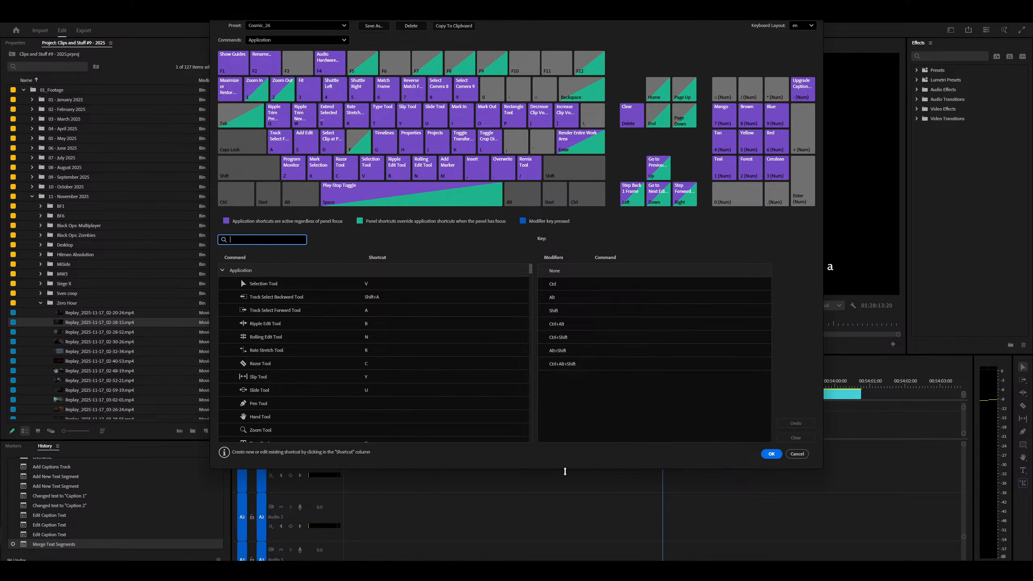
scroll(419, 348, "down", 20)
scroll(413, 337, "down", 15)
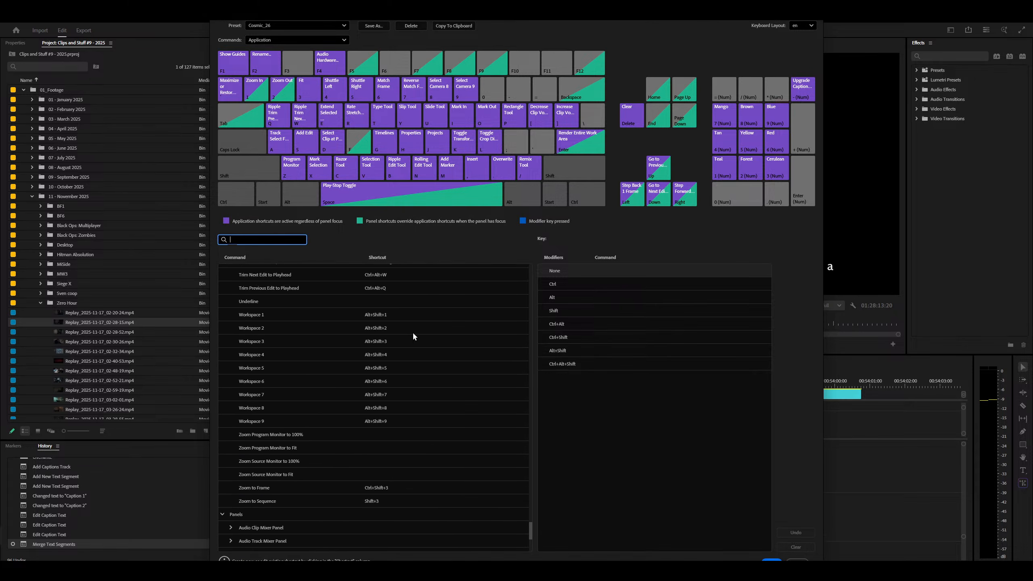
scroll(366, 455, "up", 5)
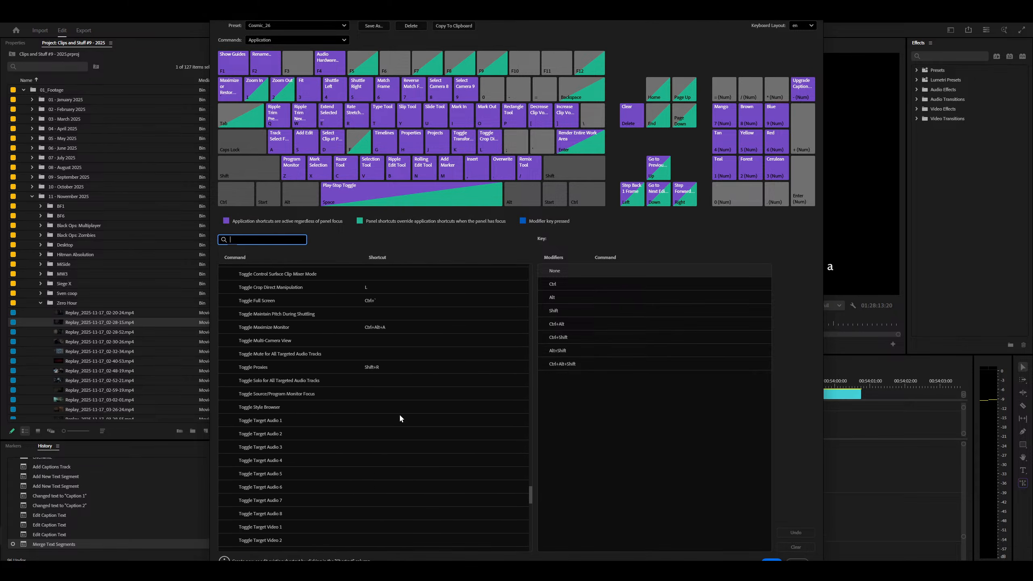
scroll(398, 413, "up", 3)
left_click(393, 427)
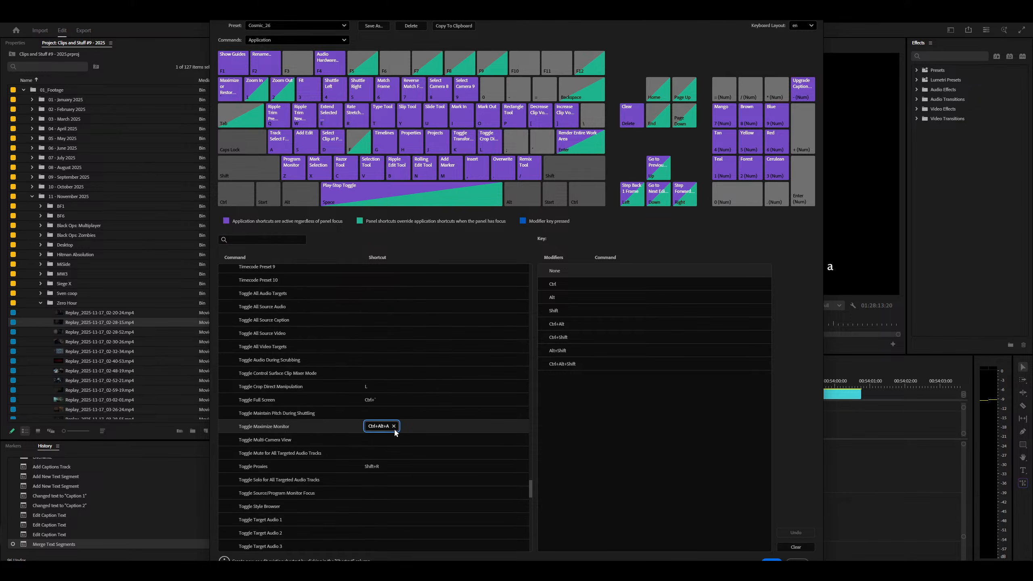
left_click(394, 427)
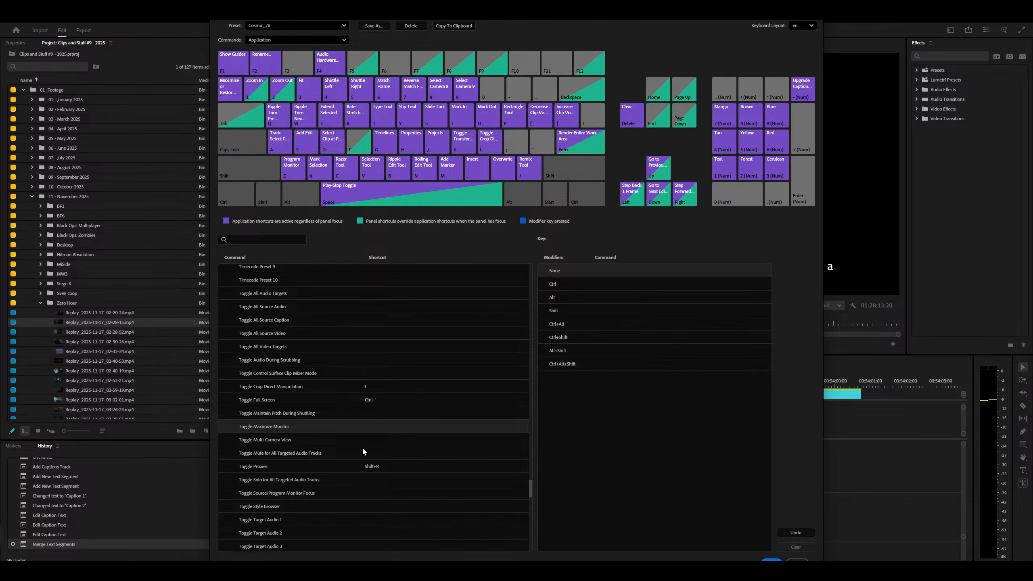
Assign the apostrophe key (') to Toggle Style Browser and save the keyboard shortcut changes.
scroll(368, 444, "down", 3)
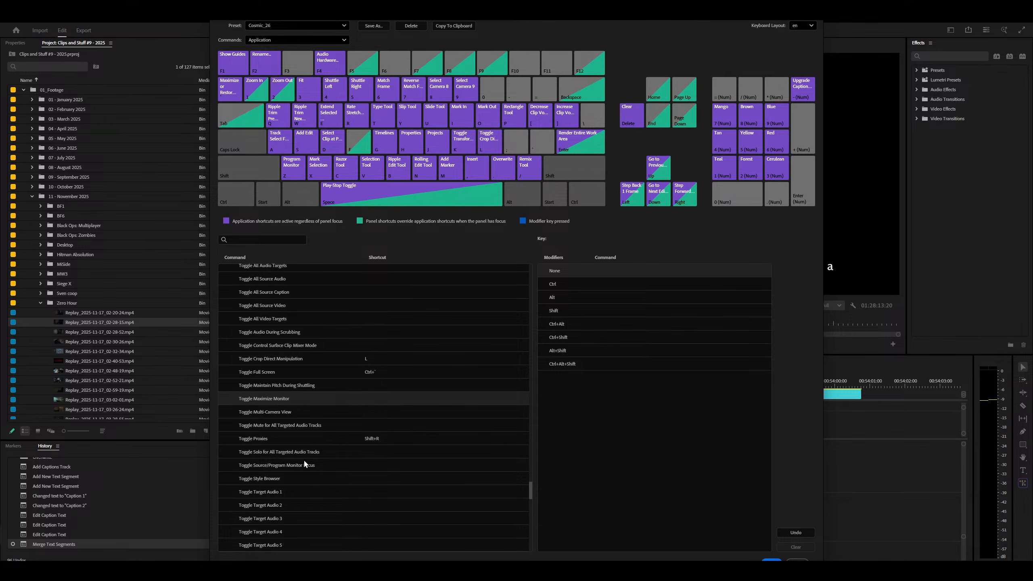
scroll(323, 464, "down", 5)
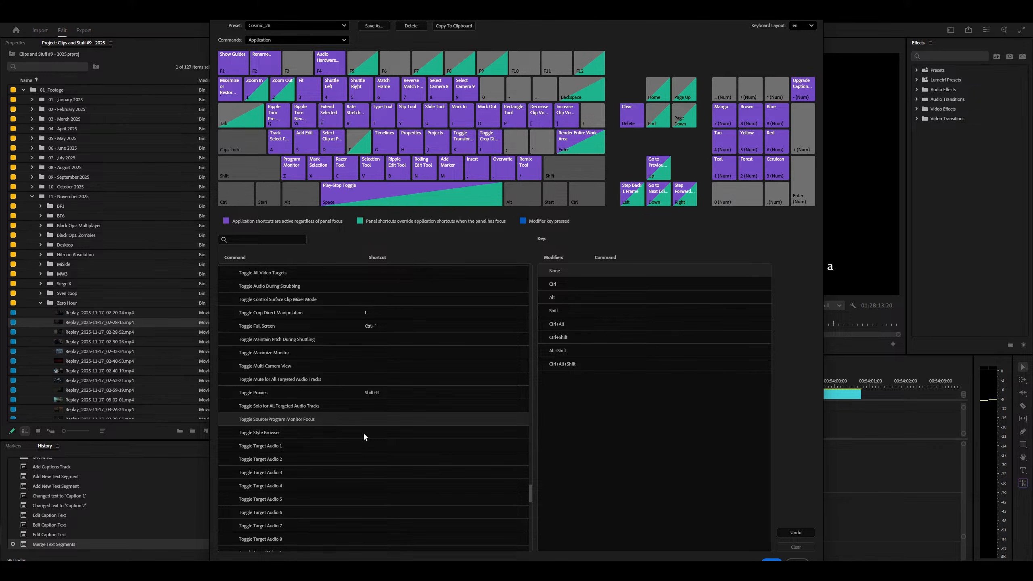
scroll(363, 433, "down", 3)
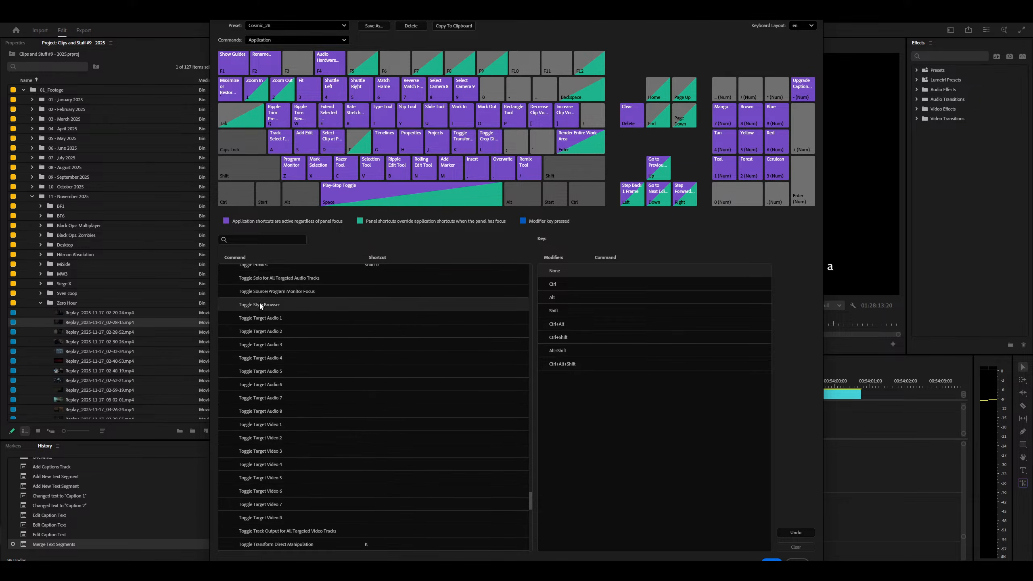
scroll(291, 333, "down", 1)
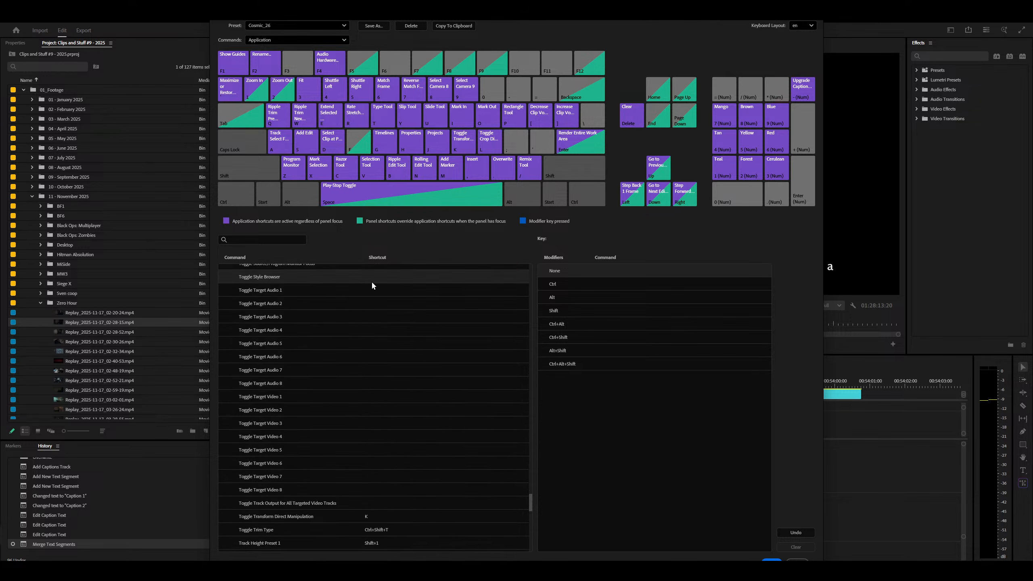
key("apostrophe")
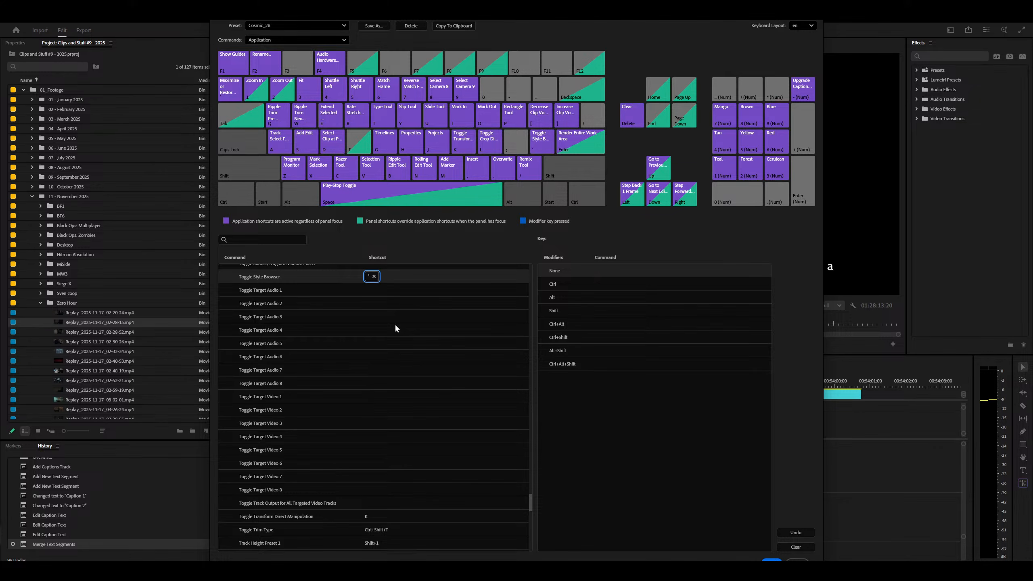
left_click(771, 560)
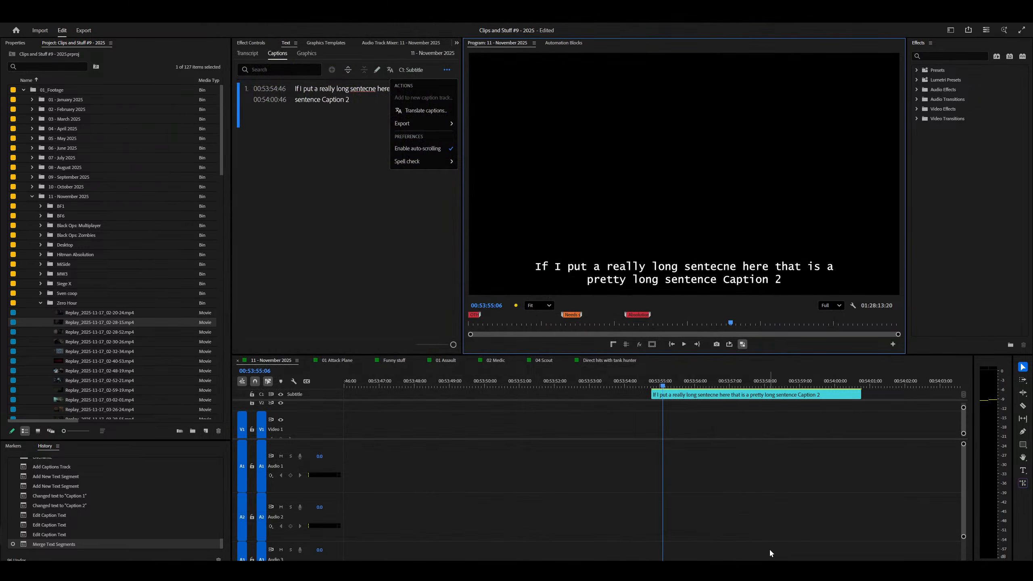
Display the Graphics Templates and exclude the Libraries source from My Templates.
left_click(627, 483)
left_click(264, 43)
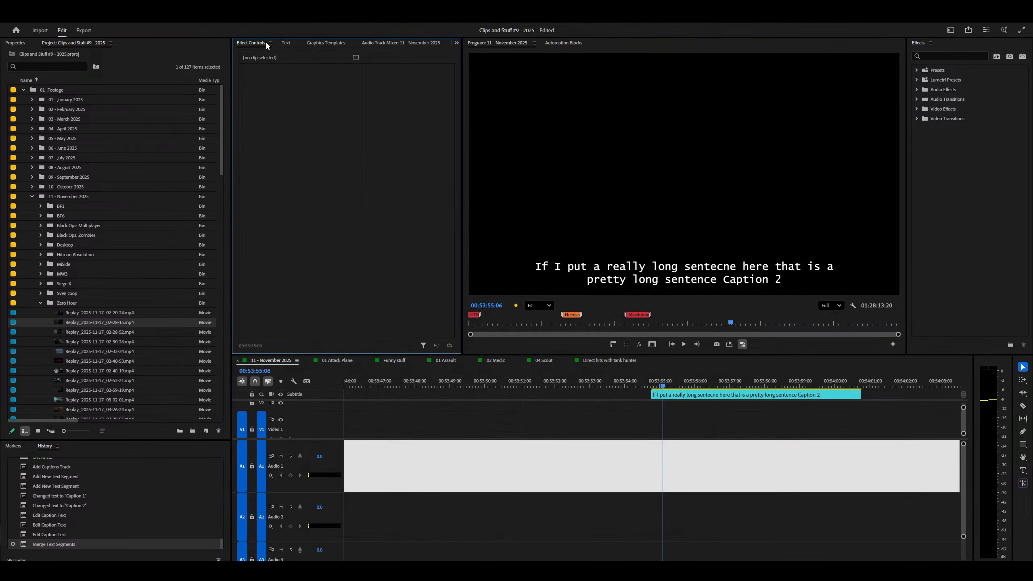
left_click(333, 42)
left_click(533, 447)
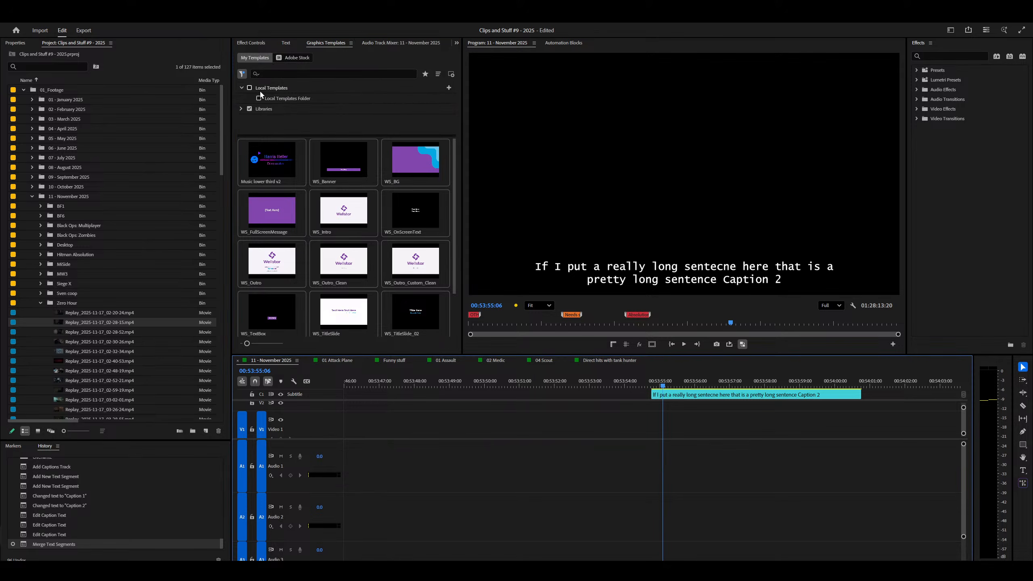
left_click(250, 108)
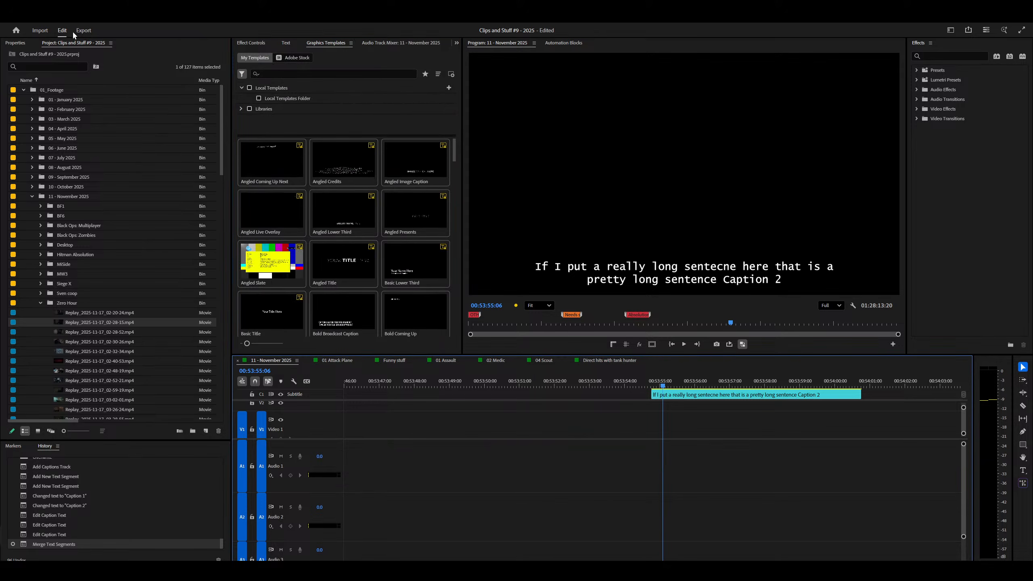
Display the Effect Controls and Properties, and add a new text layer to the November sequence at 00:53:50:17.
left_click(79, 42)
left_click(237, 45)
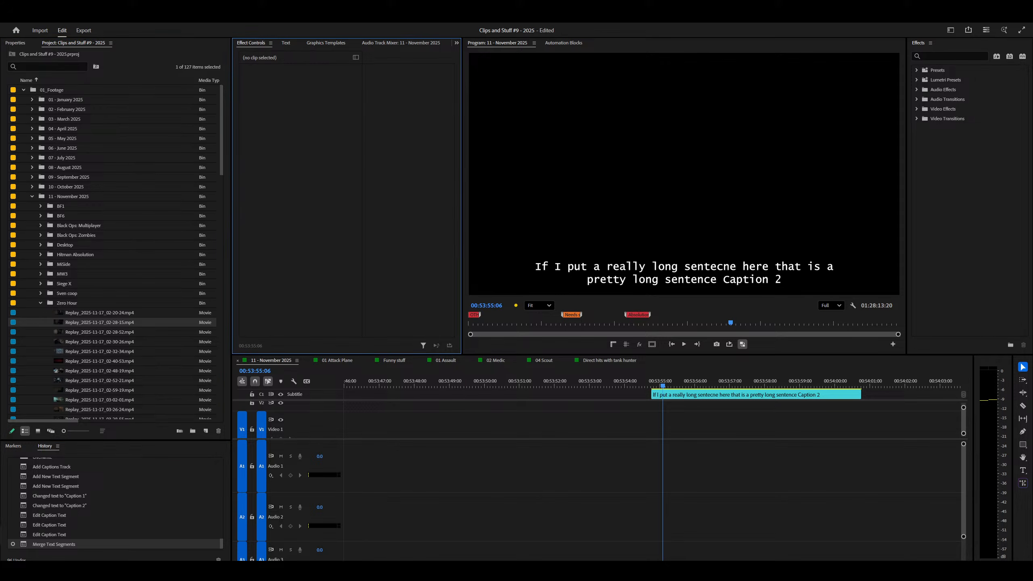
left_click(15, 42)
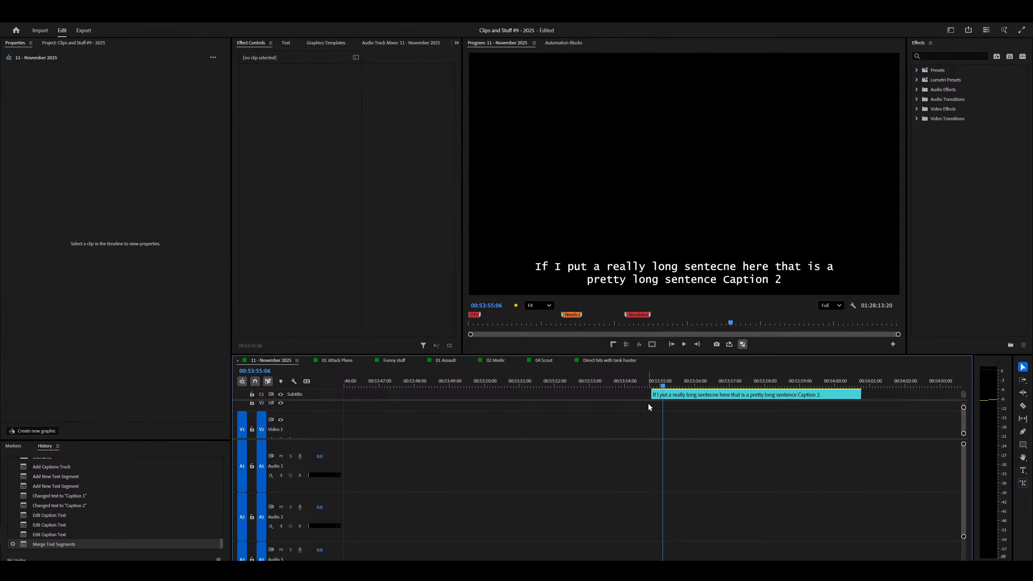
left_click(505, 424)
key("y")
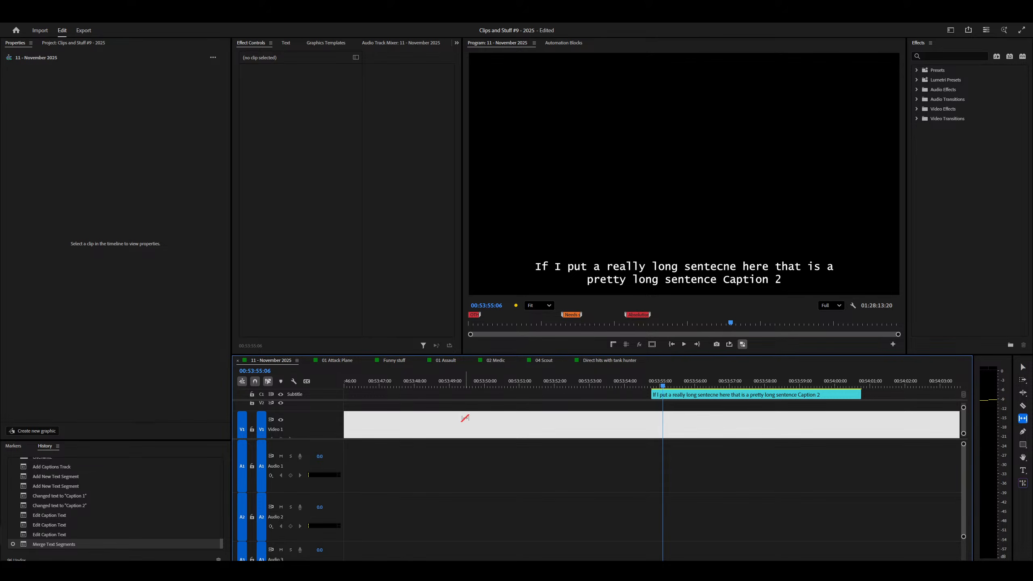
left_click(465, 419)
left_click(495, 386)
key("ctrl+t")
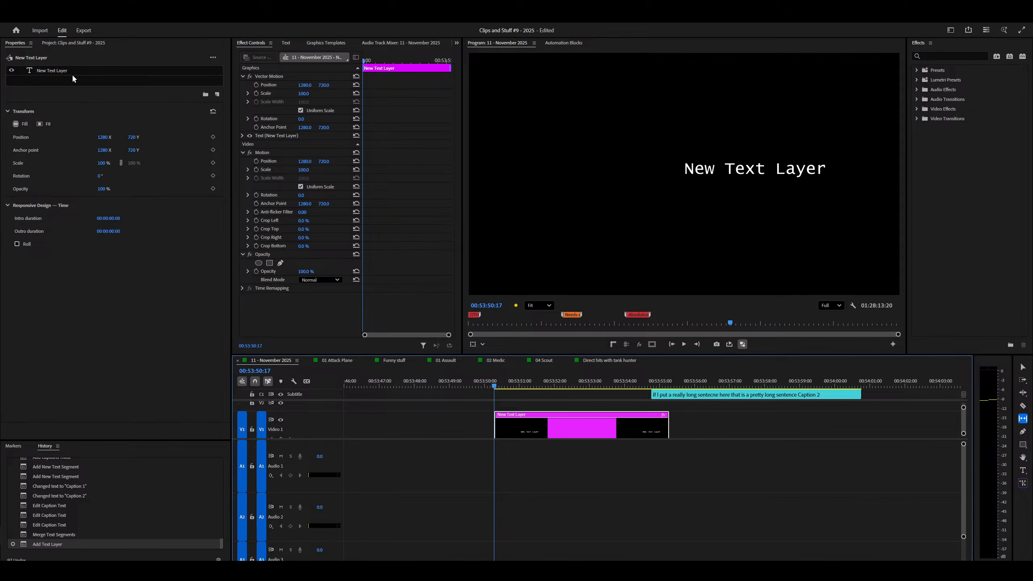
Select the new text layer and test Toggle Style Browser by showing and hiding My Styles several times.
left_click(72, 74)
left_click(70, 125)
left_click(19, 76)
left_click(58, 124)
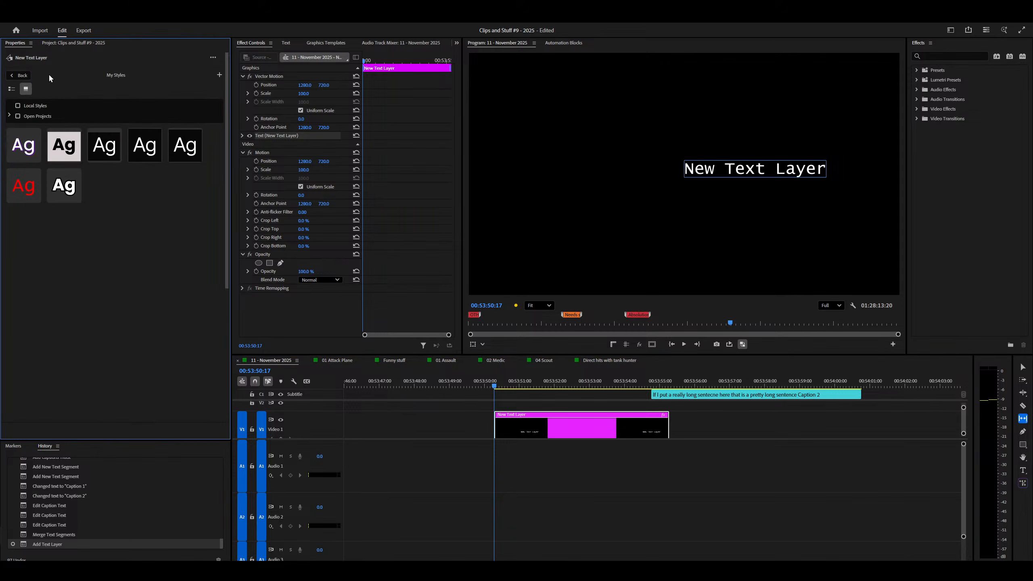
left_click(18, 75)
left_click(47, 105)
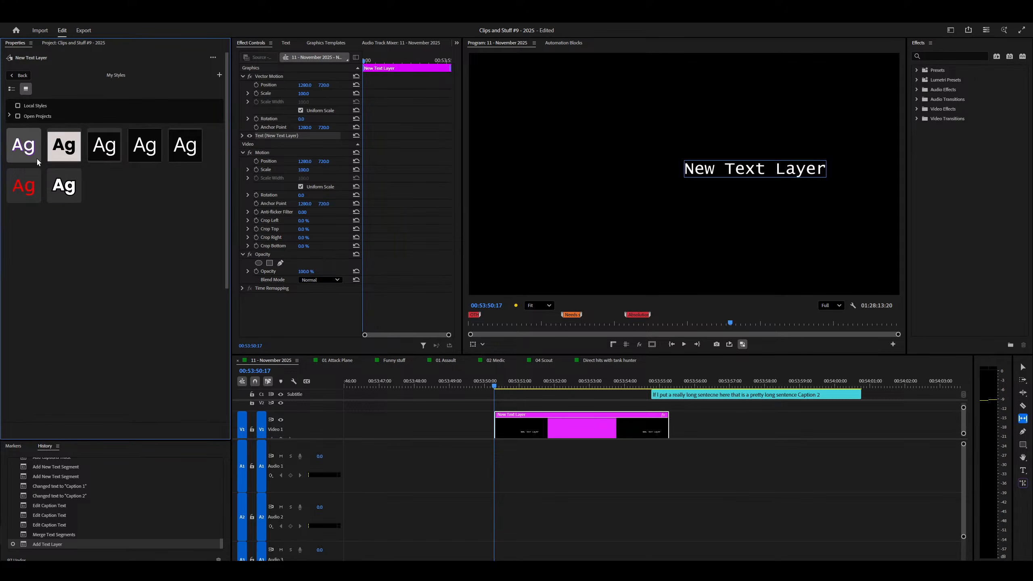
Apply the third, fourth and fifth styles from My Styles to the text layer in turn.
left_click(105, 145)
left_click(145, 145)
left_click(185, 151)
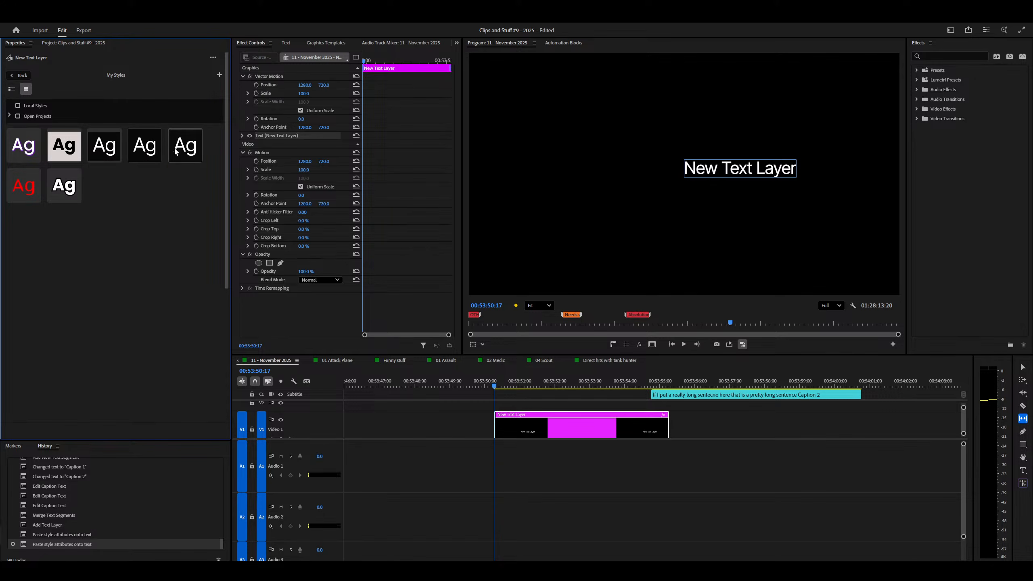
Close and reopen the style browser, and compare it with the browser opened from the Linked style options.
key("Escape")
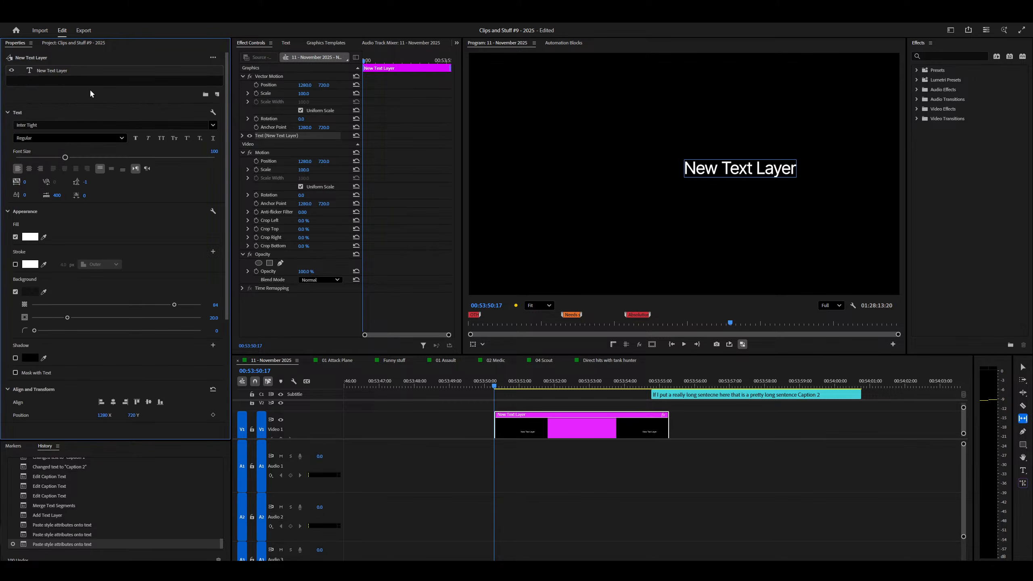
key("alt+Right")
key("Escape")
scroll(17, 284, "down", 5)
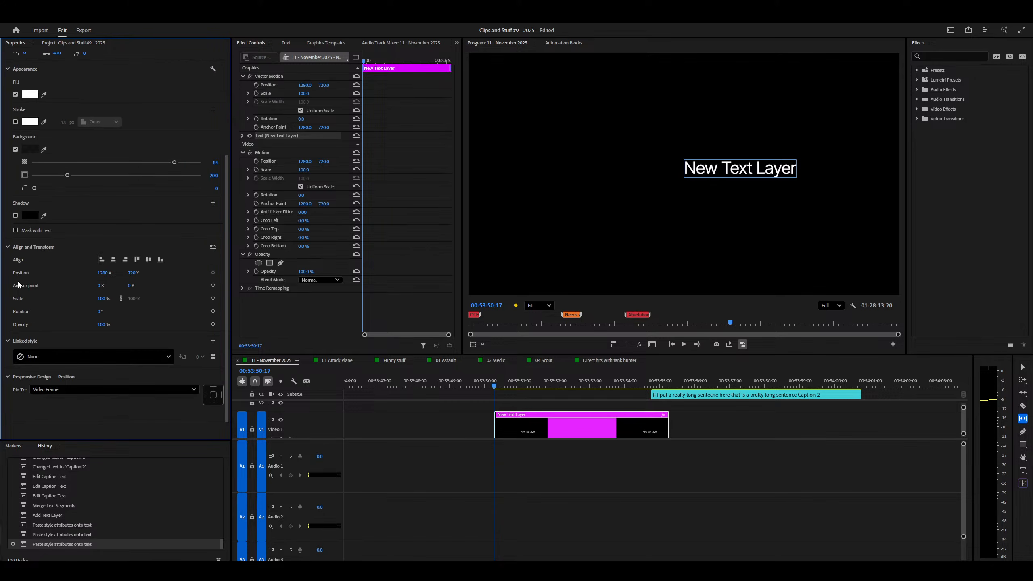
left_click(213, 357)
left_click(31, 76)
Reopen Keyboard Shortcuts, enlarge the window, and remove the apostrophe (') shortcut from Toggle Style Browser.
key("ctrl+alt+k")
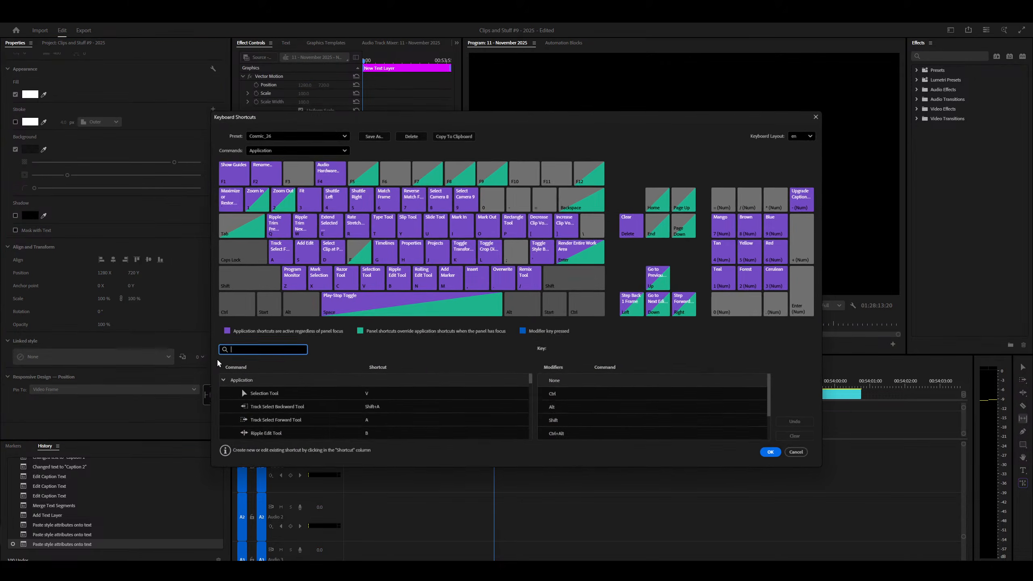
left_click_drag(547, 111, 545, 1)
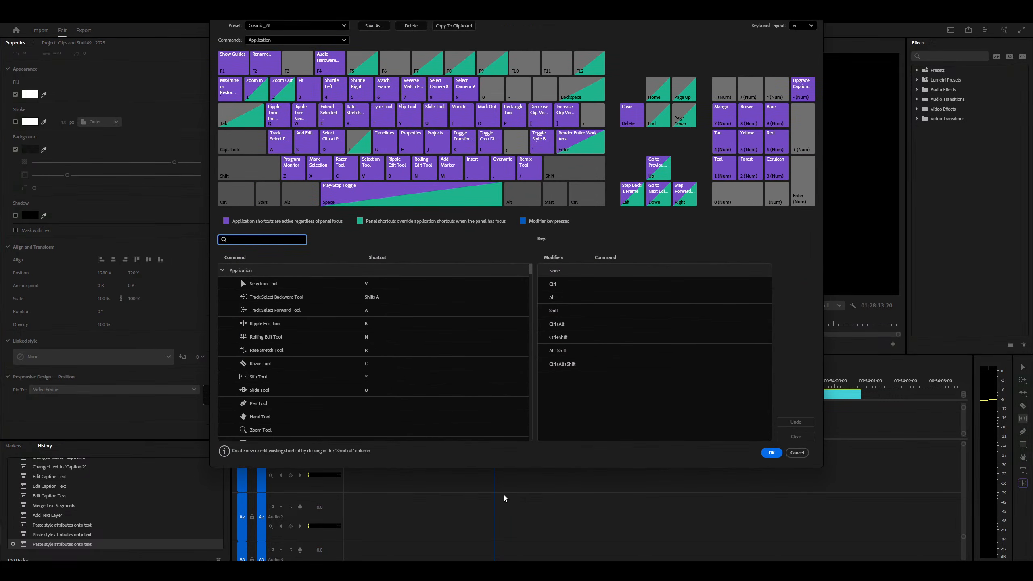
left_click_drag(497, 467, 497, 562)
scroll(366, 387, "down", 20)
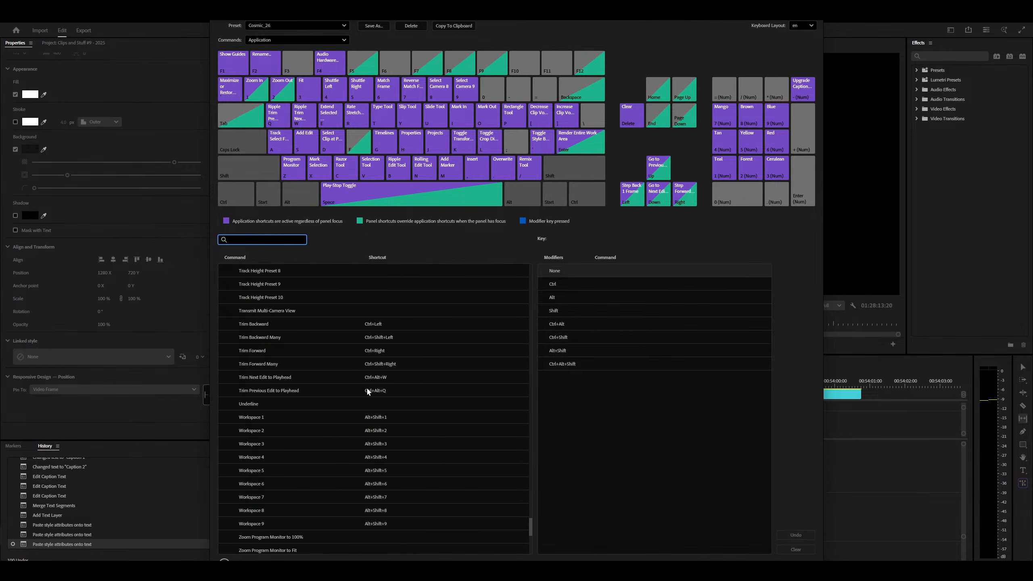
scroll(386, 427, "down", 3)
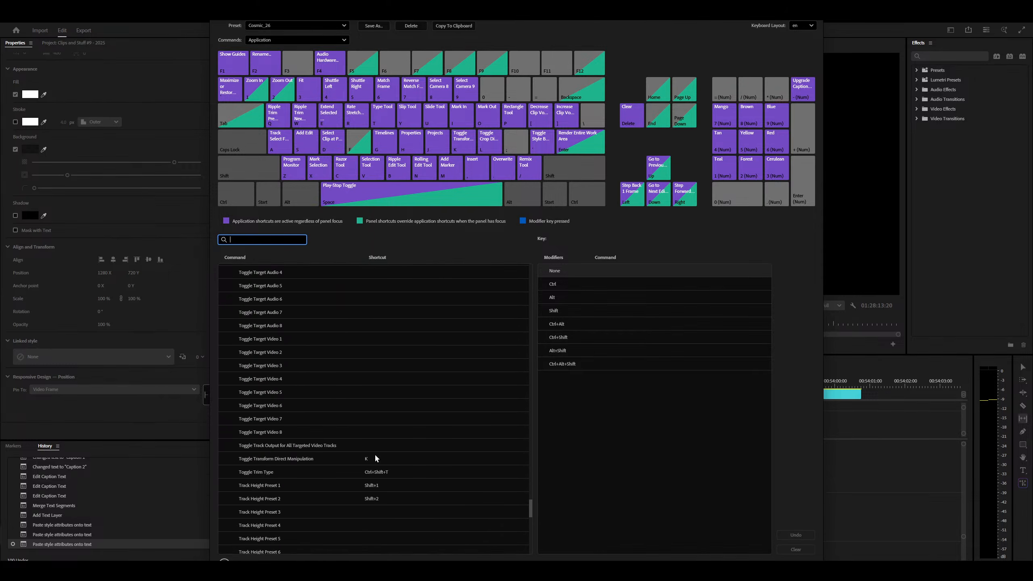
scroll(364, 458, "down", 8)
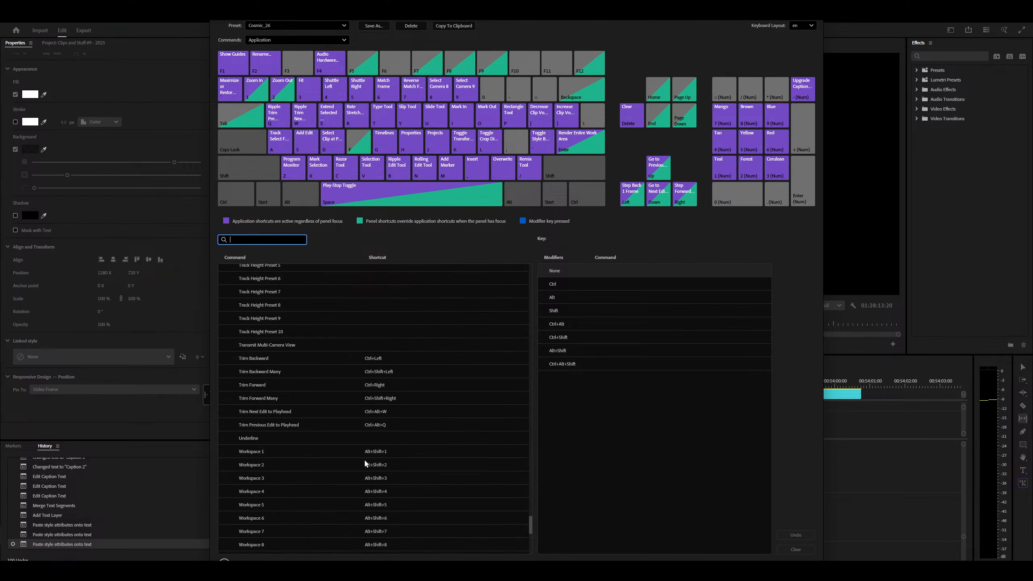
left_click(536, 146)
left_click(635, 271)
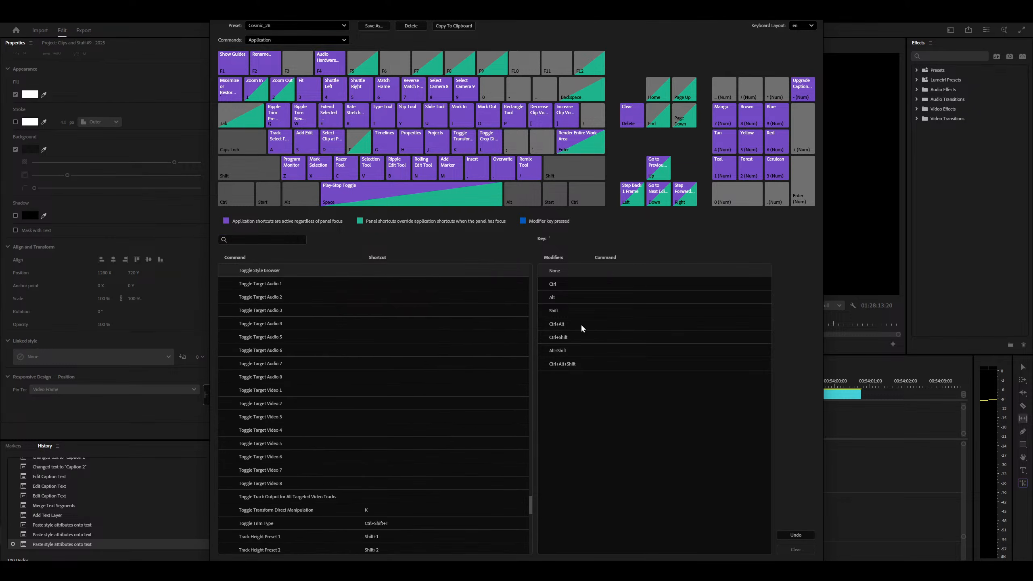
Examine the Toggle Target and Track Height Preset commands, and check which keys are assigned with the Shift modifier.
scroll(403, 433, "down", 1)
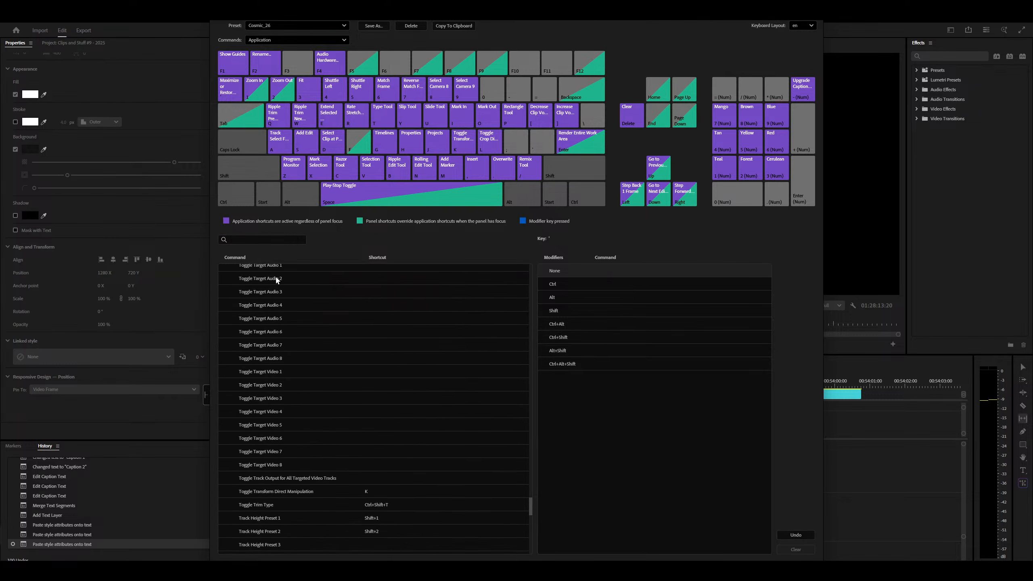
scroll(263, 339, "up", 1)
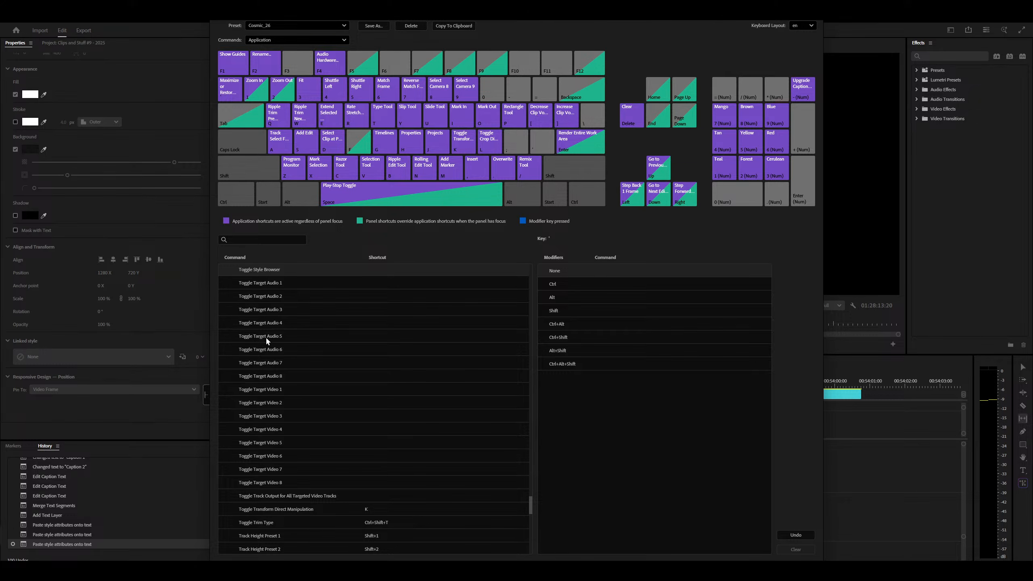
scroll(298, 481, "down", 1)
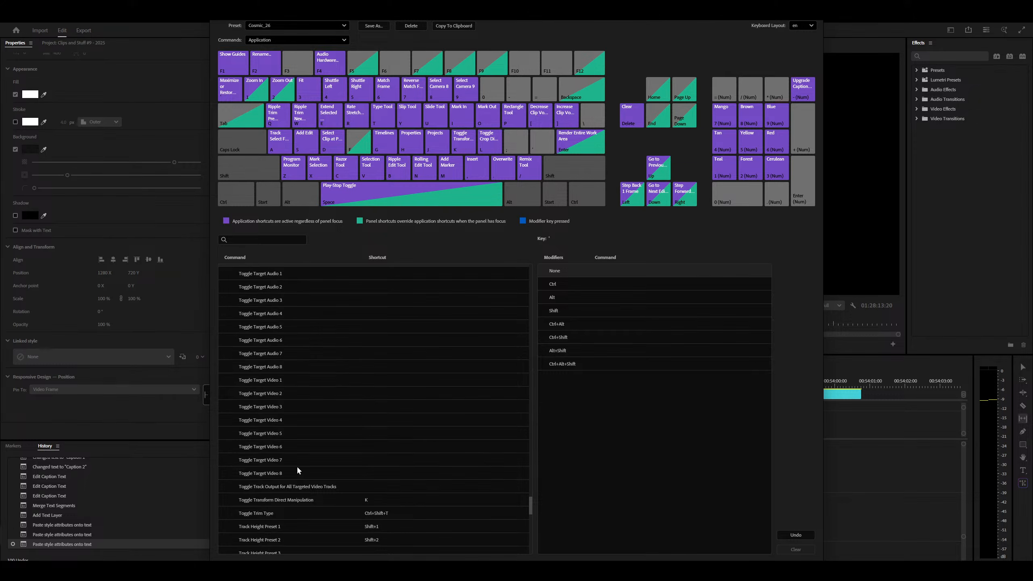
scroll(295, 462, "down", 10)
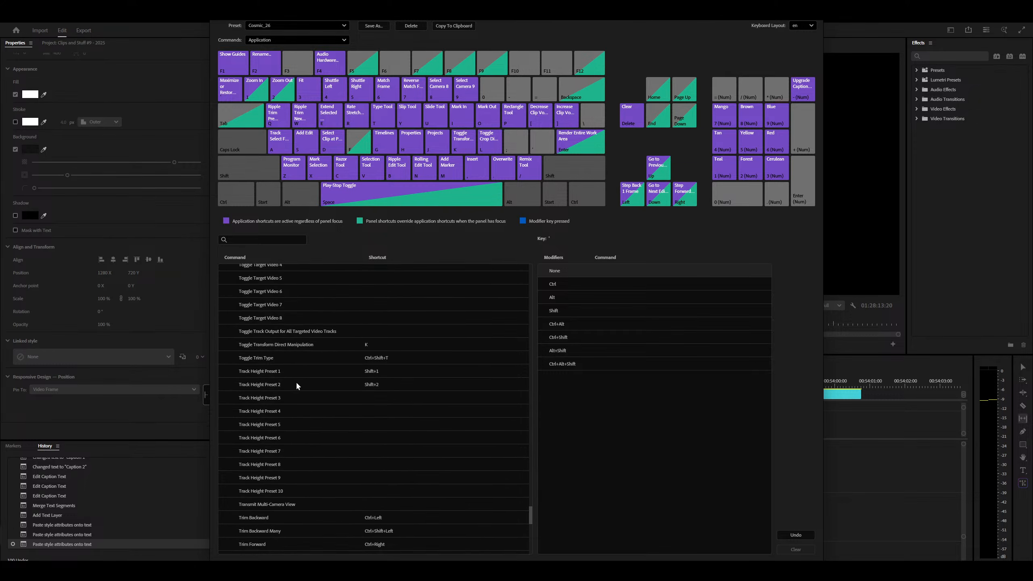
scroll(296, 383, "down", 3)
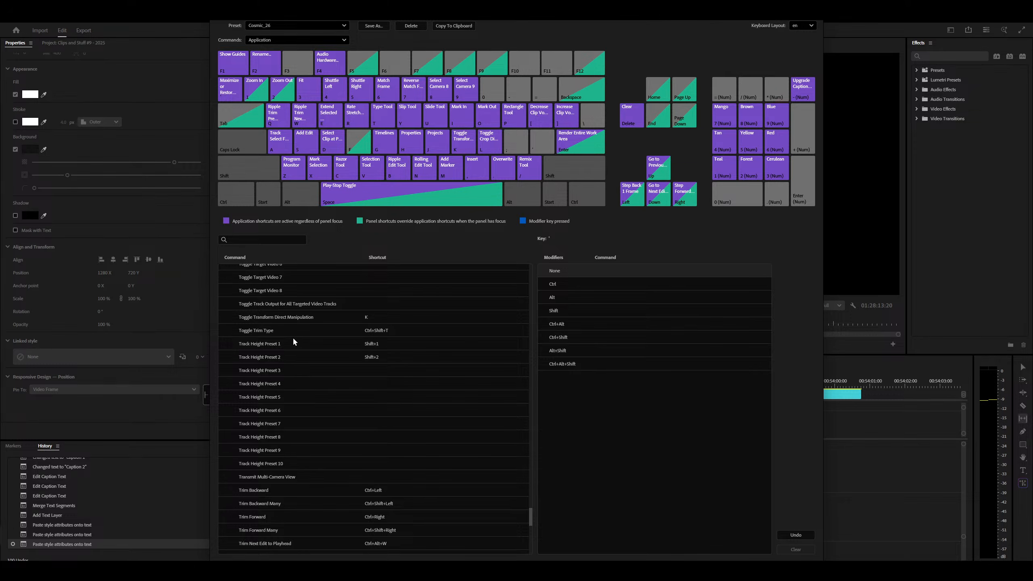
left_click(233, 169)
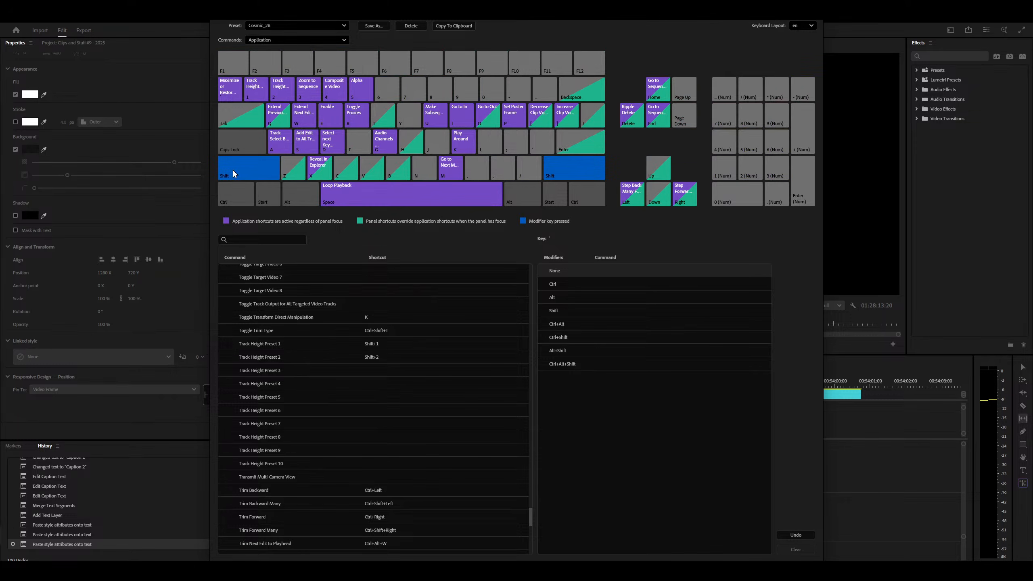
left_click(252, 172)
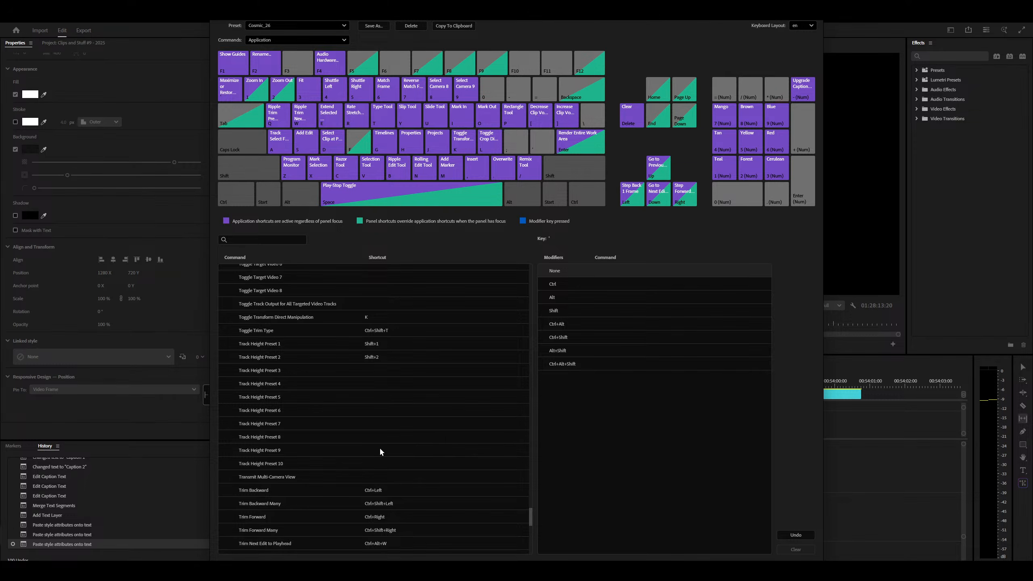
Review the remaining Trim, Workspace, Zoom and Panels commands, and save the keyboard shortcut changes.
scroll(367, 417, "down", 3)
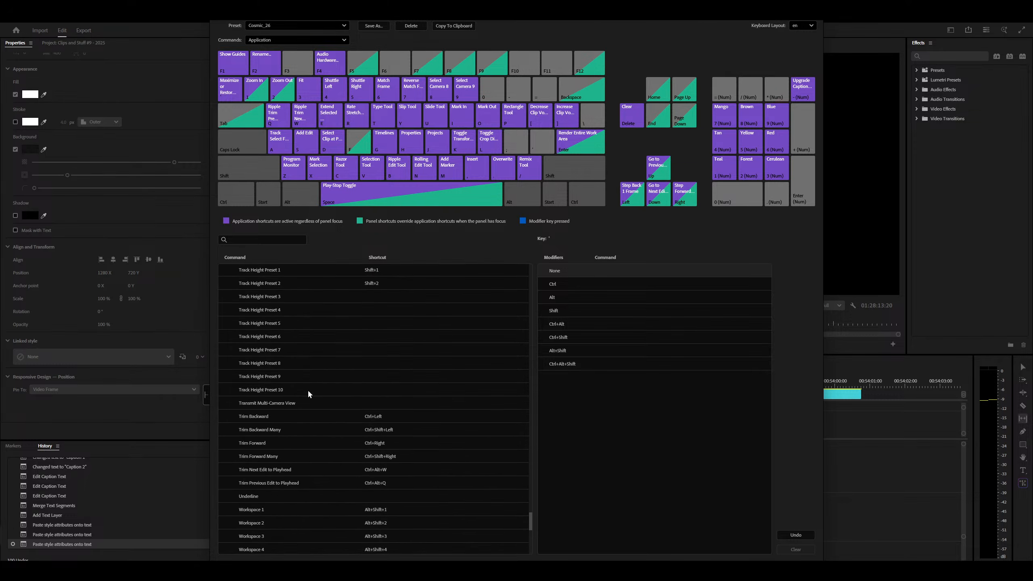
scroll(308, 390, "down", 2)
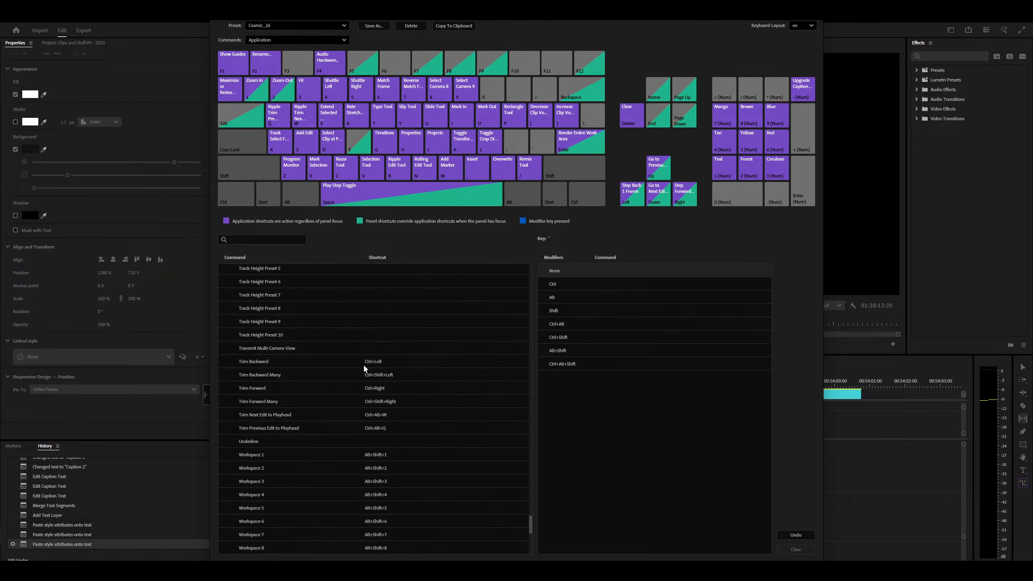
left_click(343, 366)
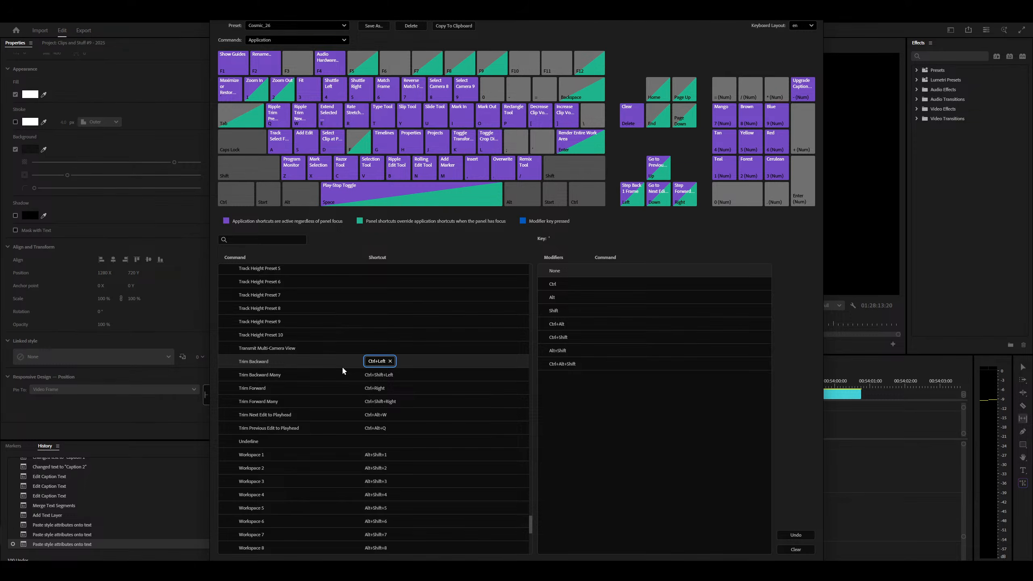
scroll(343, 366, "down", 1)
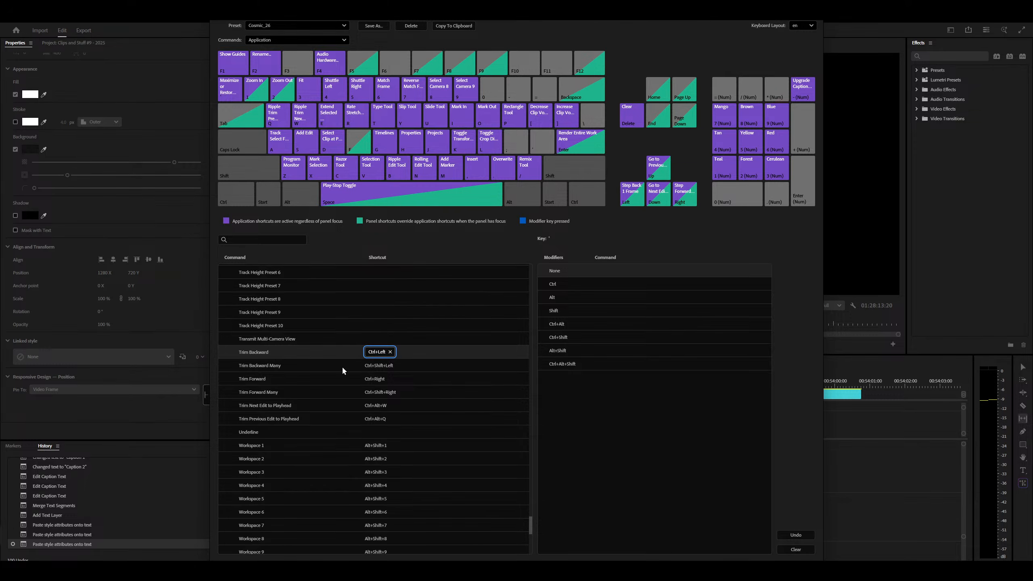
scroll(344, 369, "down", 3)
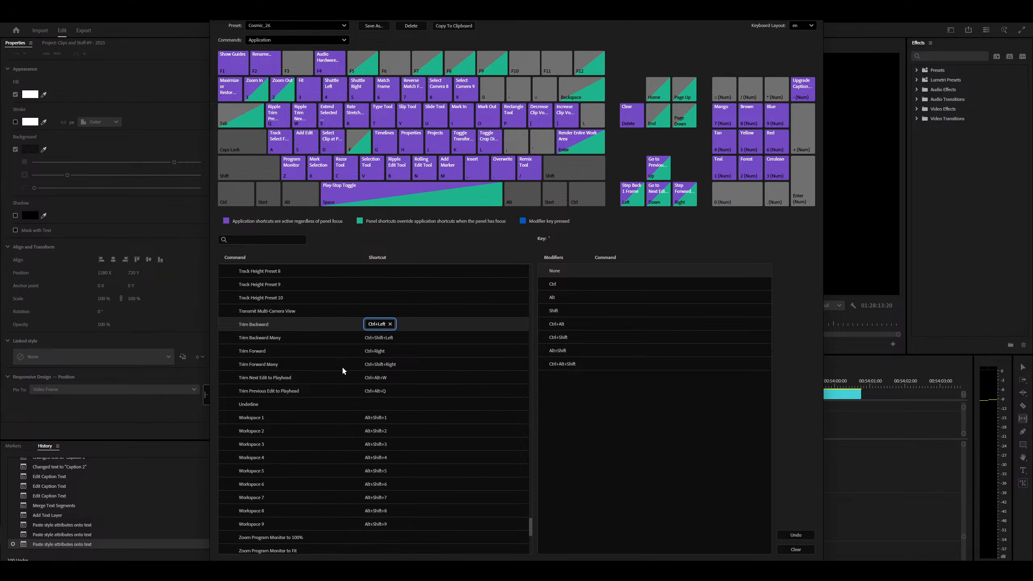
scroll(343, 367, "down", 4)
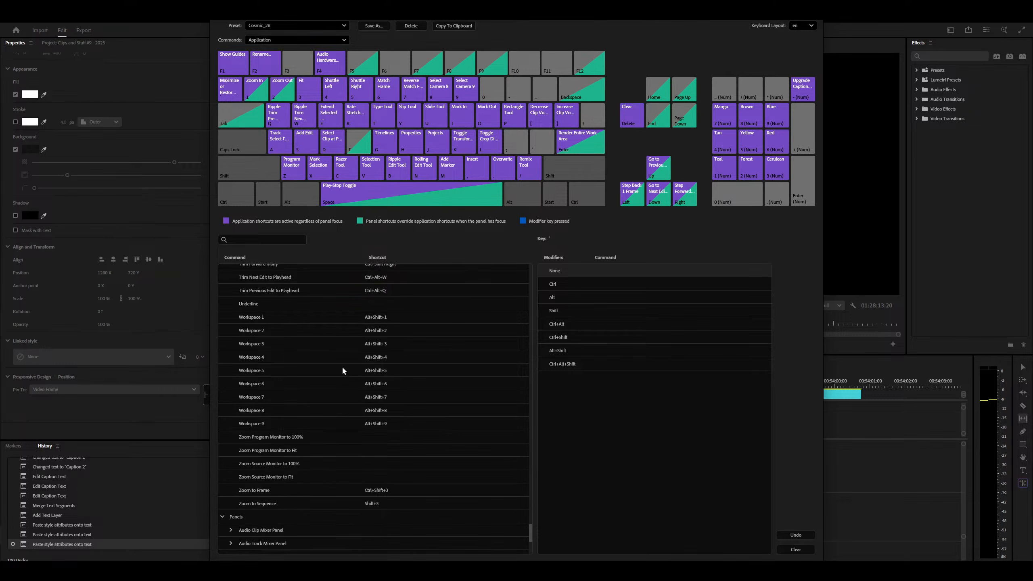
scroll(278, 494, "up", 15)
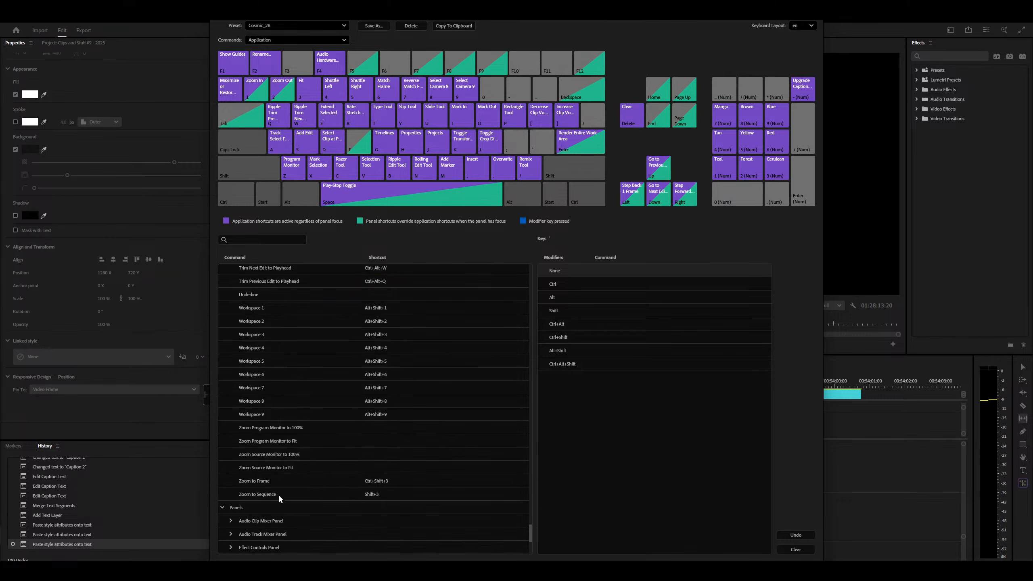
scroll(279, 494, "down", 15)
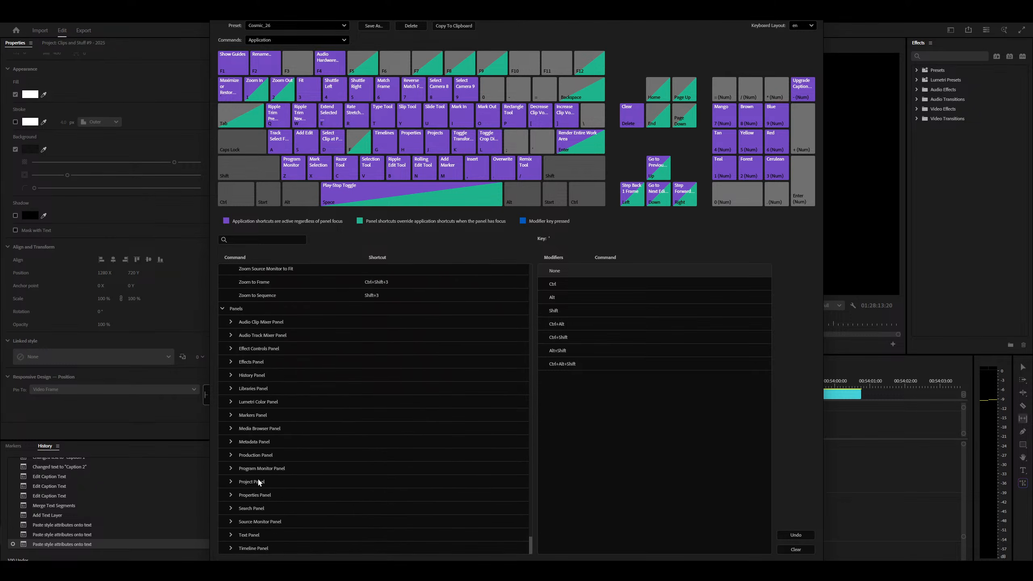
scroll(257, 478, "up", 8)
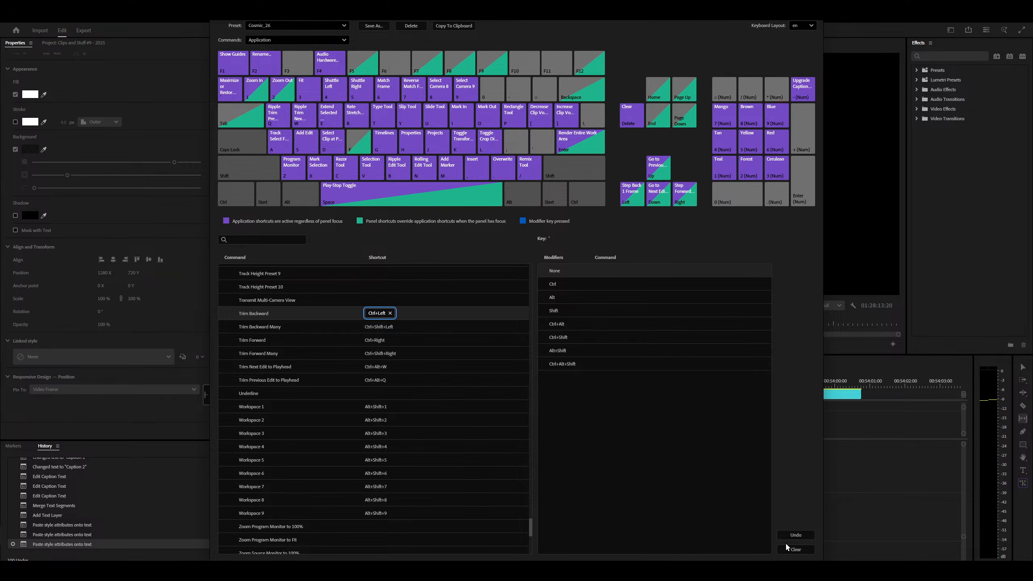
left_click(767, 569)
At 00:53:50:59, nudge the text layer left in the Program Monitor to a horizontal position of about 1216.
left_click(520, 385)
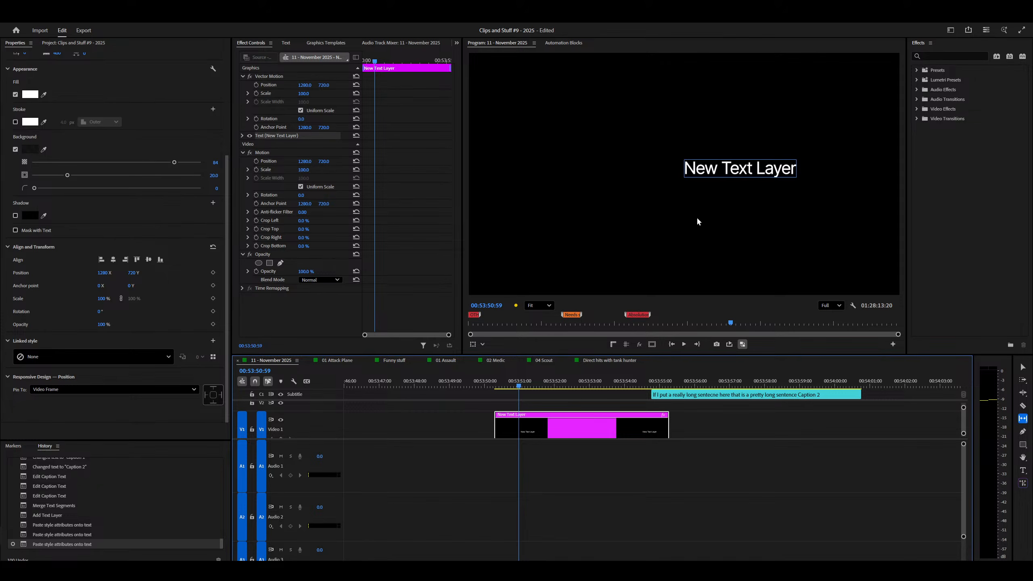
left_click(697, 181)
key("Left")
key("Left")
key("Left")
key("Left")
key("Left")
key("Left")
key("Left")
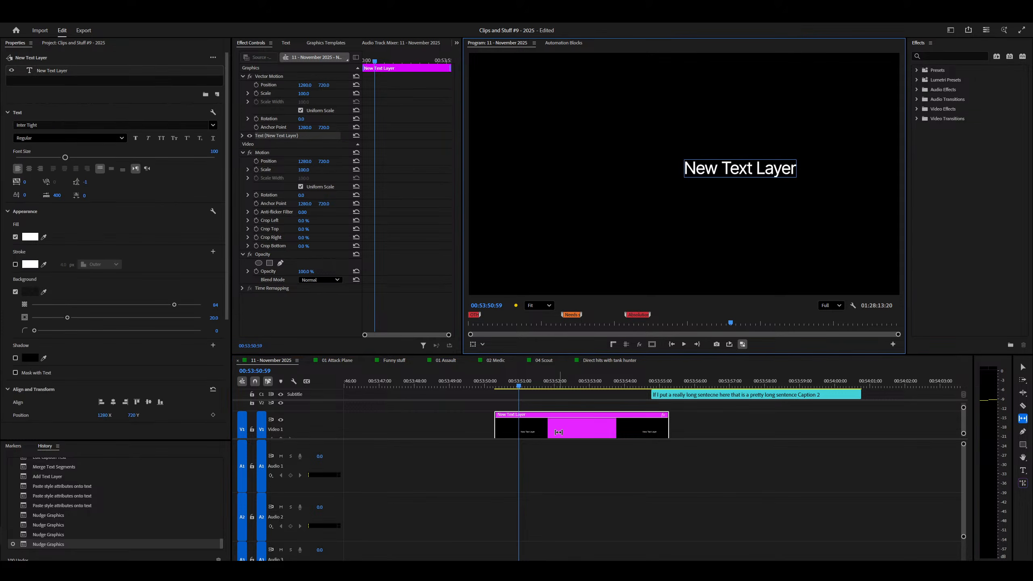
key("Left")
key("Left")
key("Left")
key("Left")
key("Left")
key("Left")
key("Left")
key("Left")
key("Left")
key("Left")
key("Left")
key("Left")
key("Left")
key("Left")
key("Left")
key("Left")
key("Left")
key("Left")
key("Left")
key("Left")
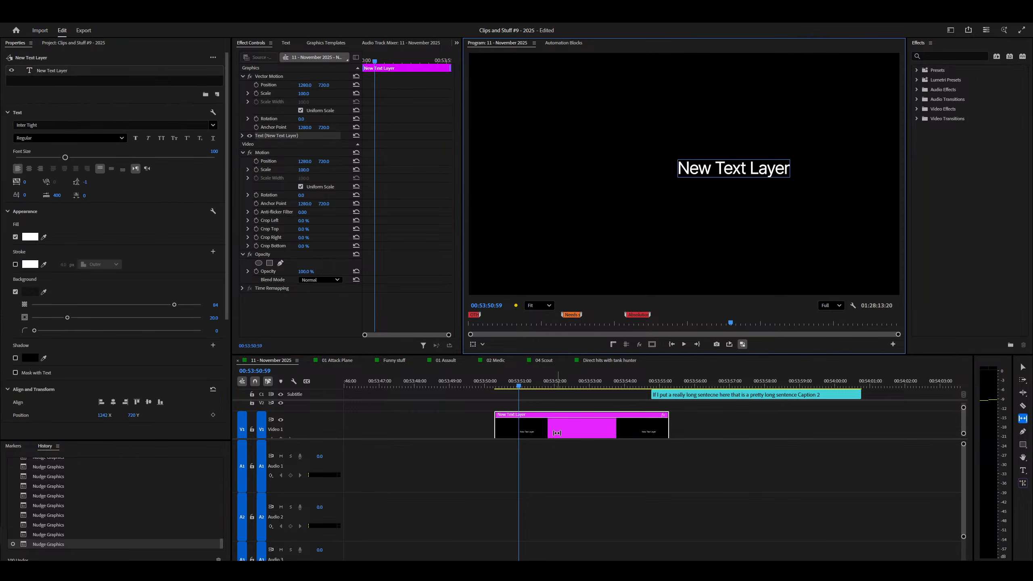
key("Left")
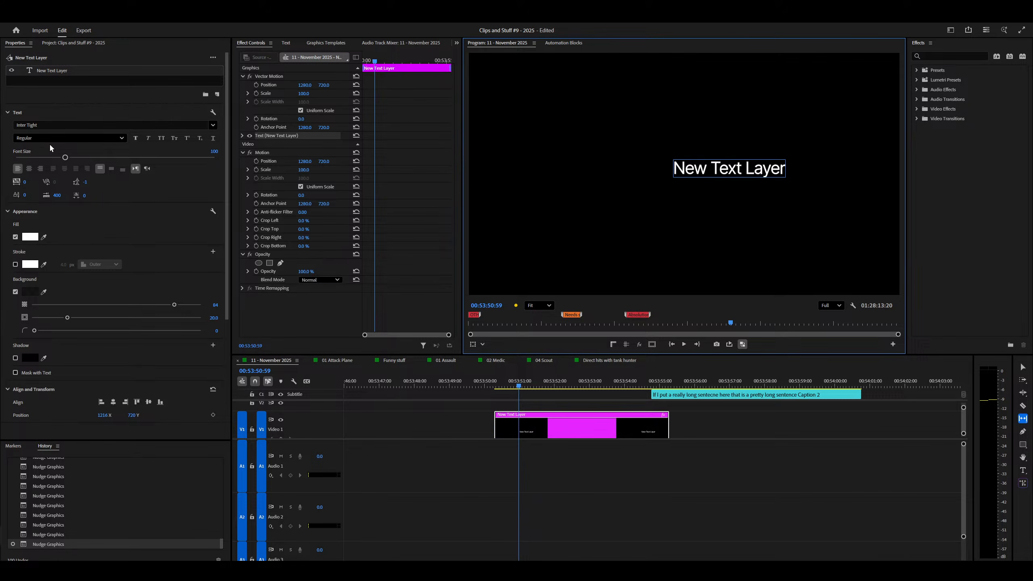
Switch to the web browser and search for "trim backward premiere" in a new tab.
left_click(63, 81)
key("Right")
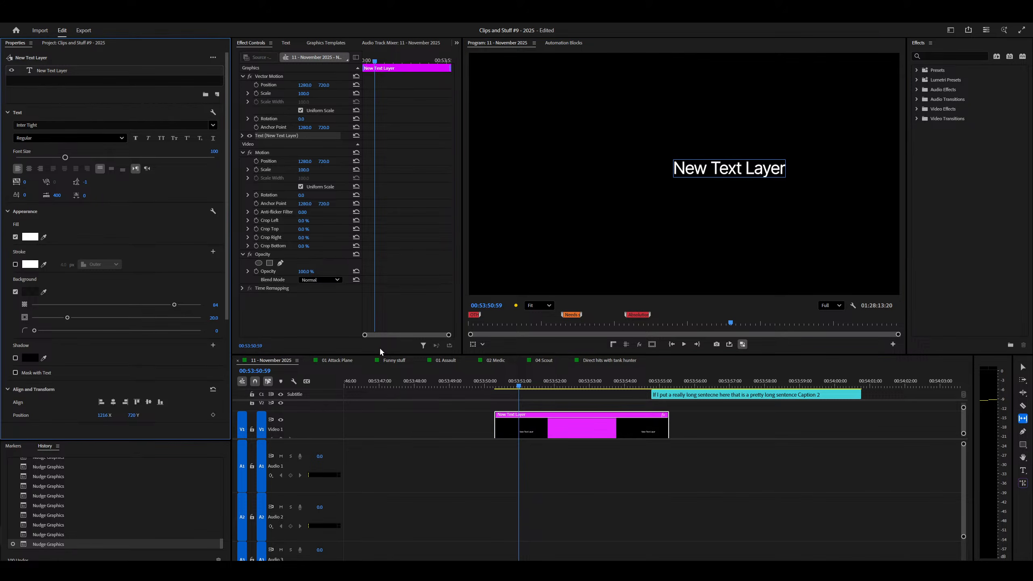
key("alt+Tab")
key("ctrl+t")
type("trim ")
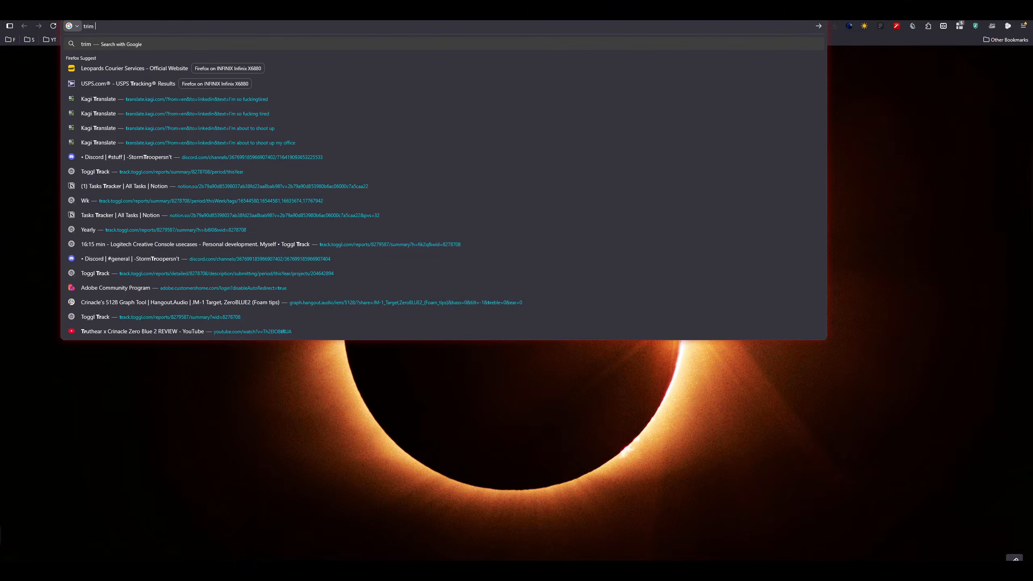
type("backward premiere")
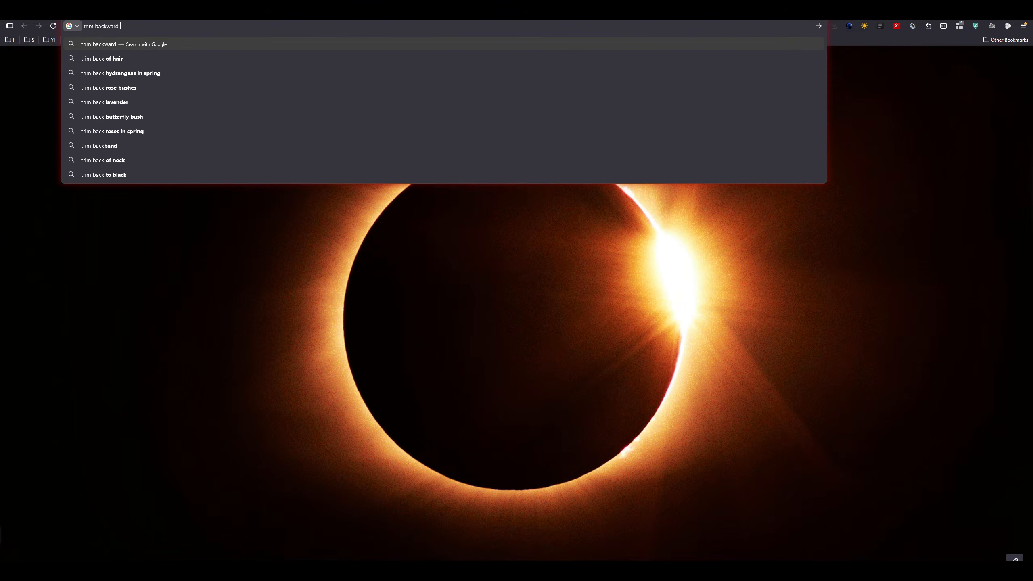
key("Return")
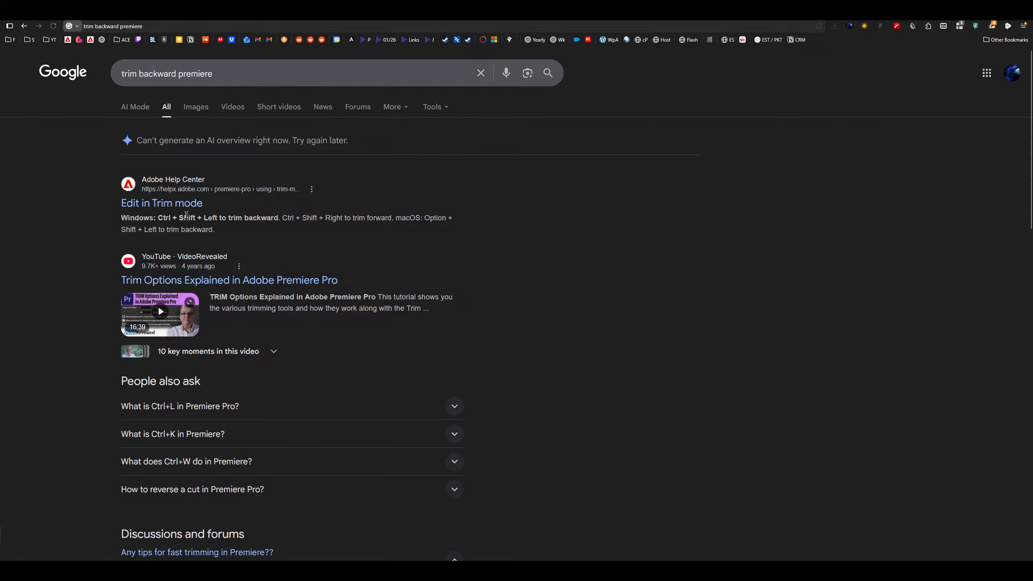
Return to Premiere Pro, select the starting edit point of the New Text Layer clip, and move the playhead to 00:53:50:04.
key("alt+Tab")
left_click(582, 507)
key("v")
left_click(502, 425)
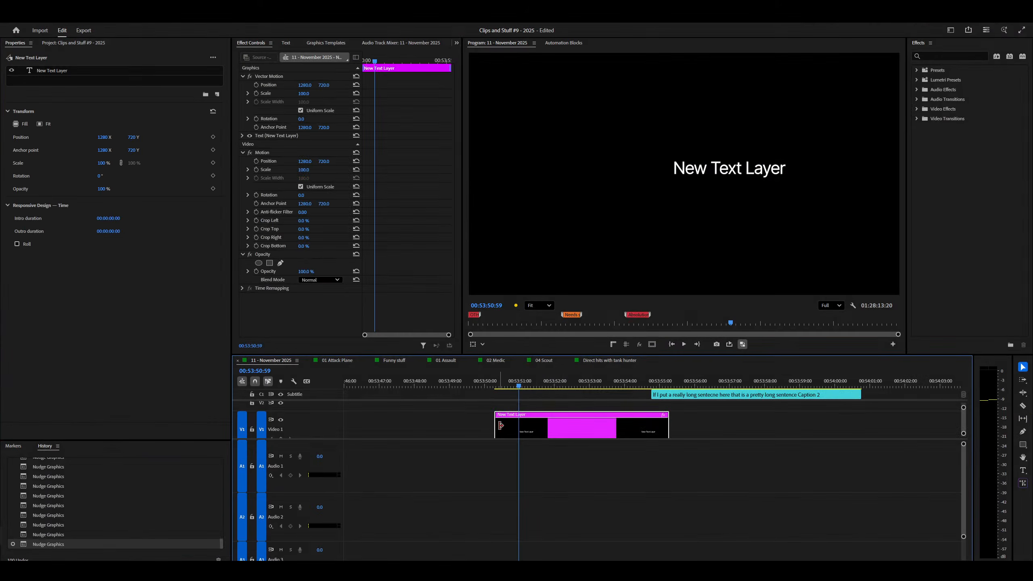
left_click(501, 426)
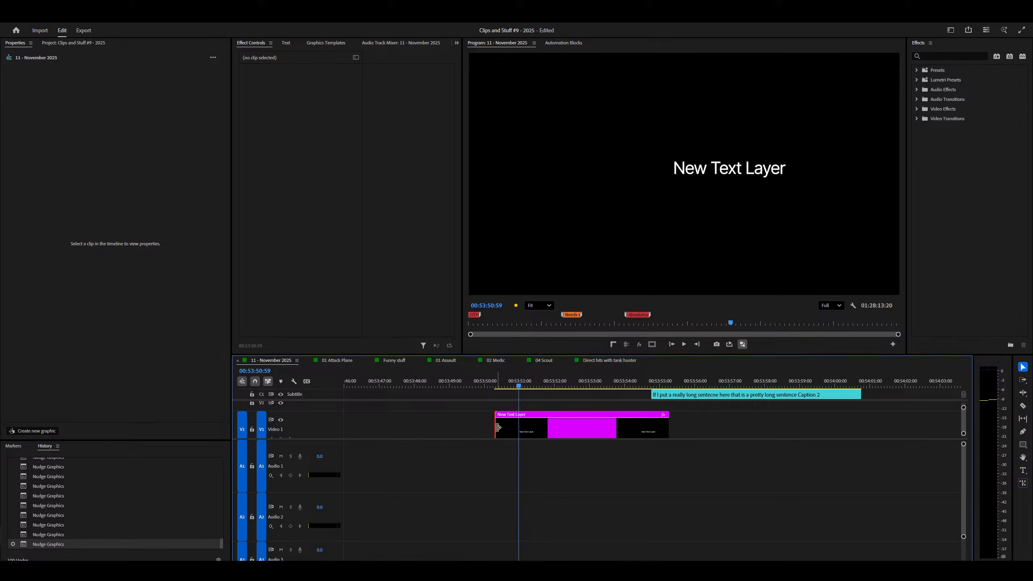
left_click(487, 387)
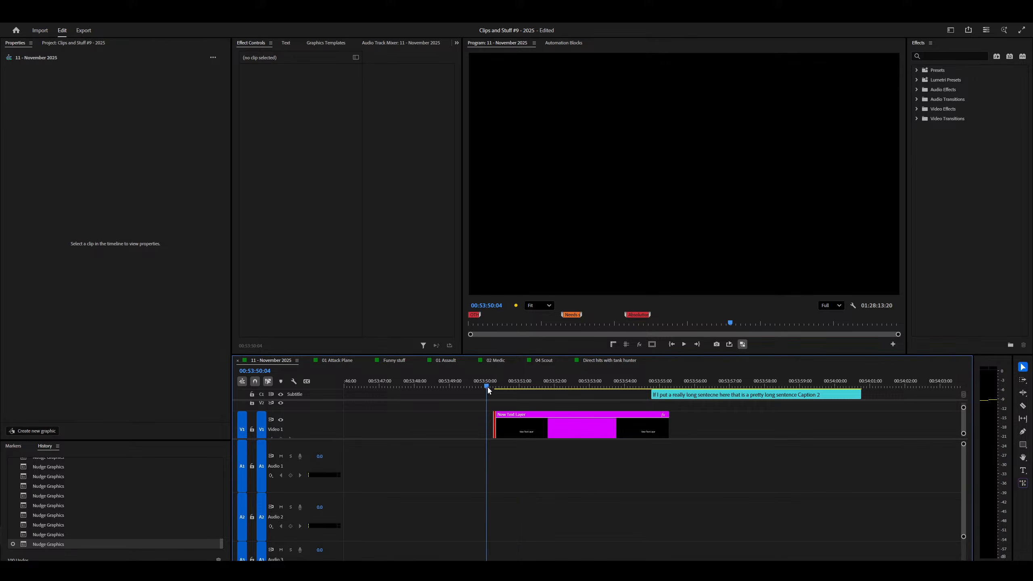
Split the New Text Layer clip across all tracks at about 00:53:52:33 and select its first half.
key("minus")
key("minus")
left_click_drag(488, 388, 595, 424)
key("equal")
key("equal")
key("ctrl+shift+k")
left_click(580, 424)
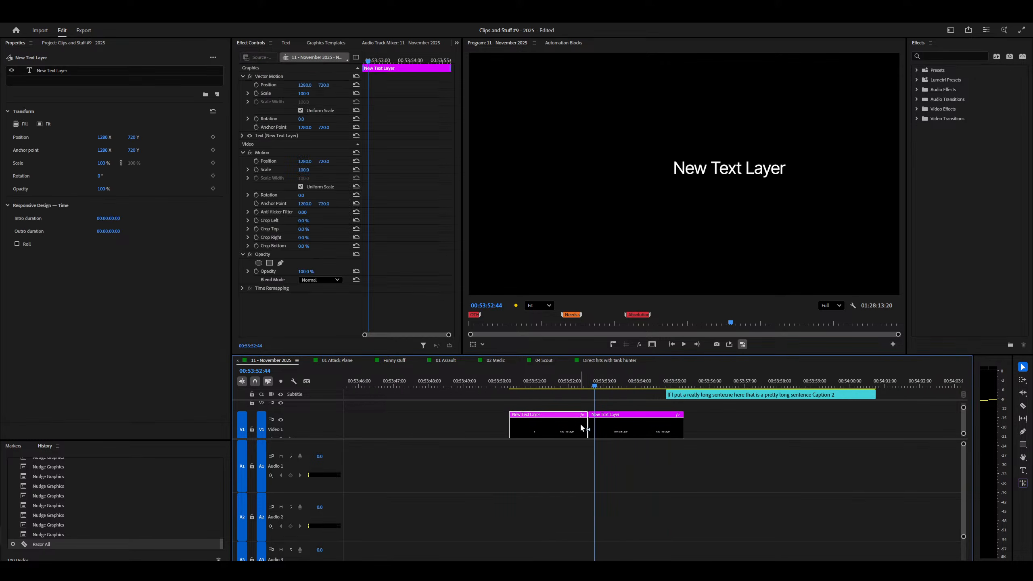
Select the edit point between the two text clips and trim it backward frame by frame to about 00:53:52:25.
left_click(596, 426)
scroll(588, 423, "down", 1)
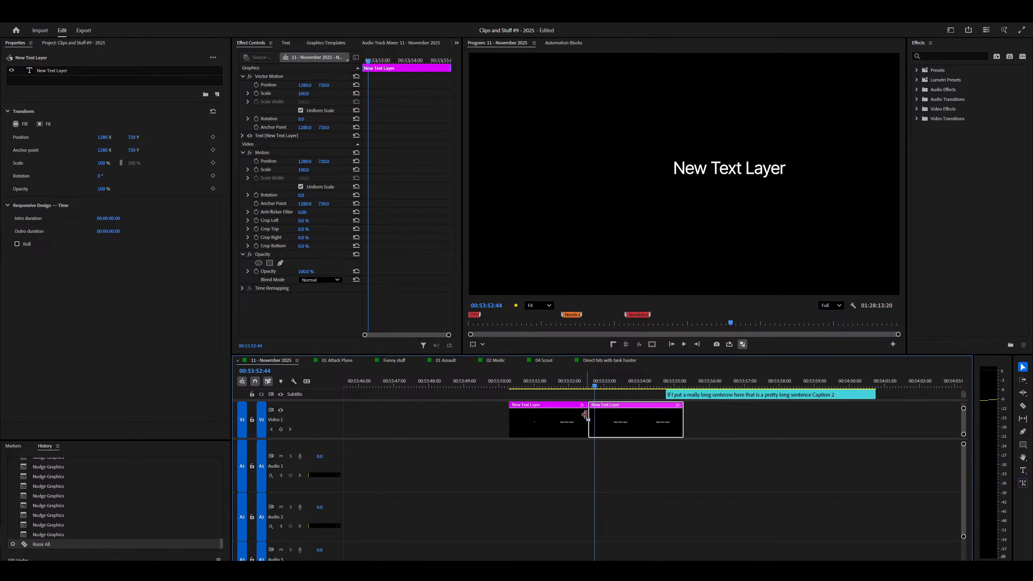
left_click(587, 419)
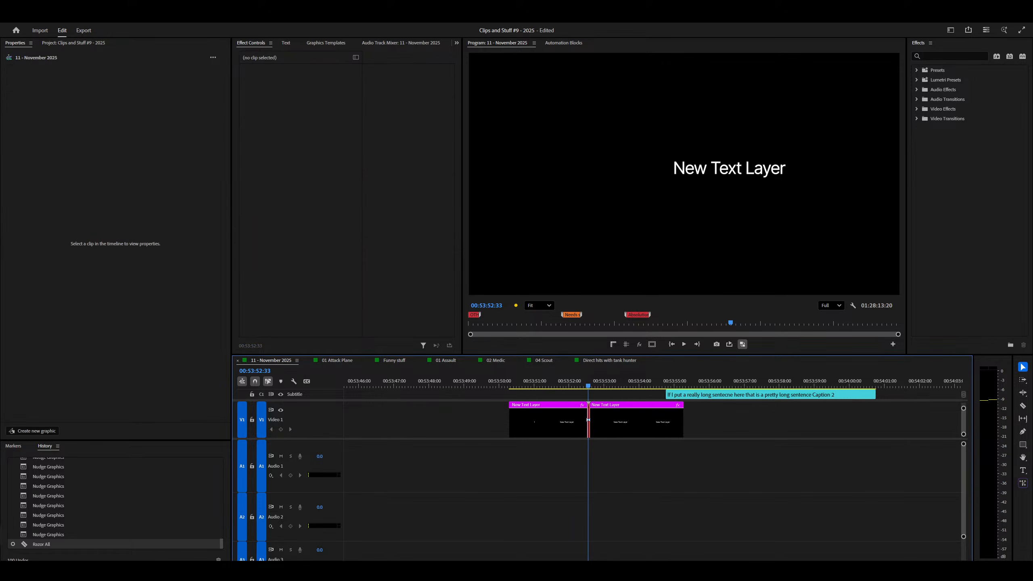
left_click_drag(588, 420, 597, 441)
key("ctrl+Left")
key("ctrl+Left")
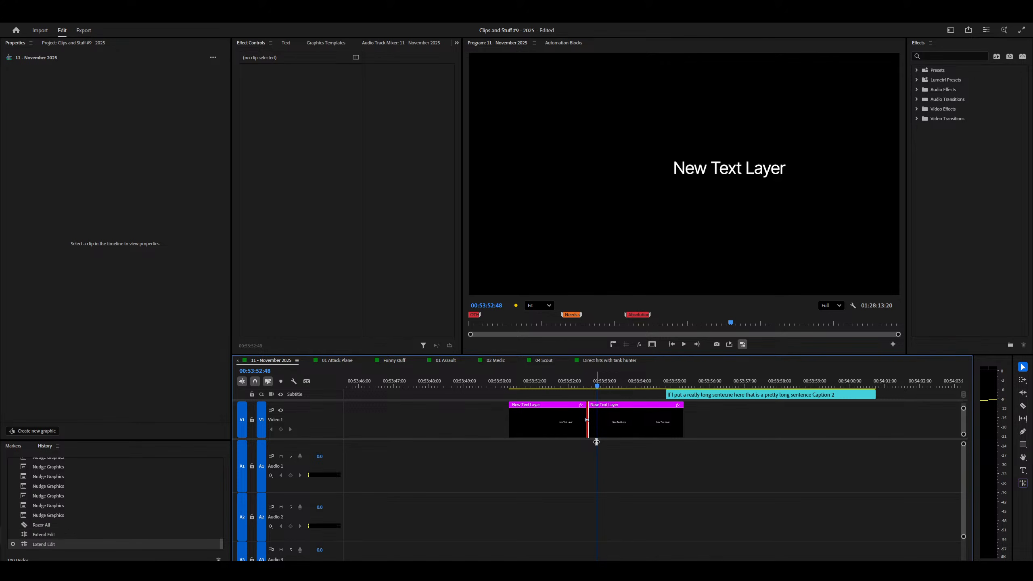
key("ctrl+Left")
key("ctrl+Left")
key("ctrl+Left")
key("ctrl+Left")
key("ctrl+Left")
key("ctrl+Left")
key("ctrl+Left")
Move the edit point between the two text clips forward to about 00:53:53:07.
key("equal")
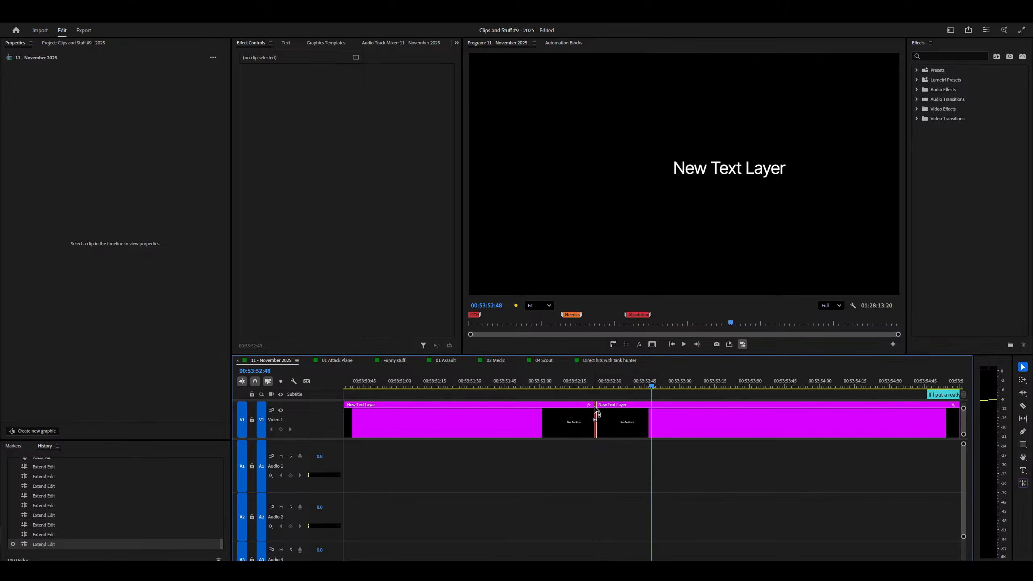
key("minus")
key("minus")
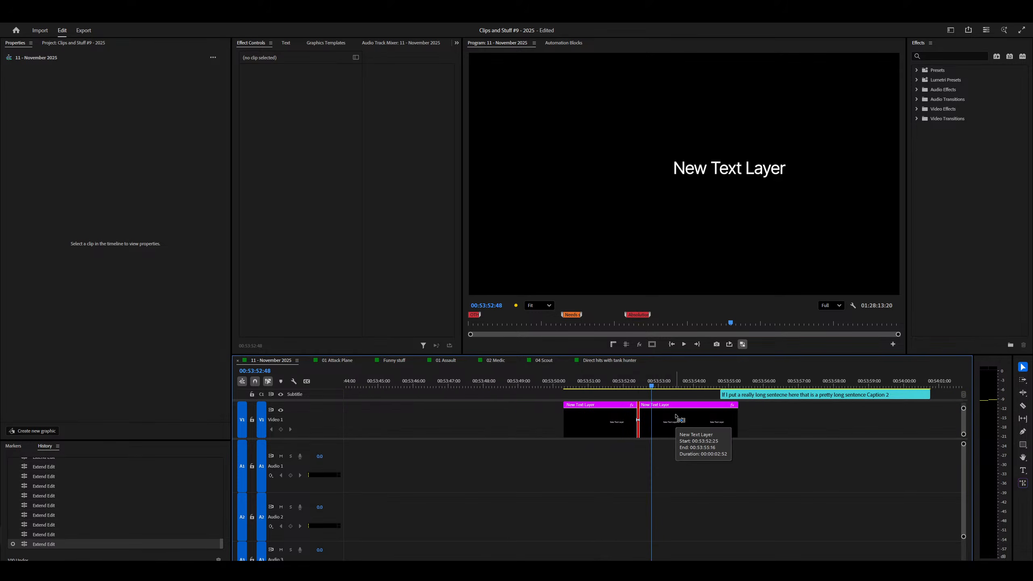
key("equal")
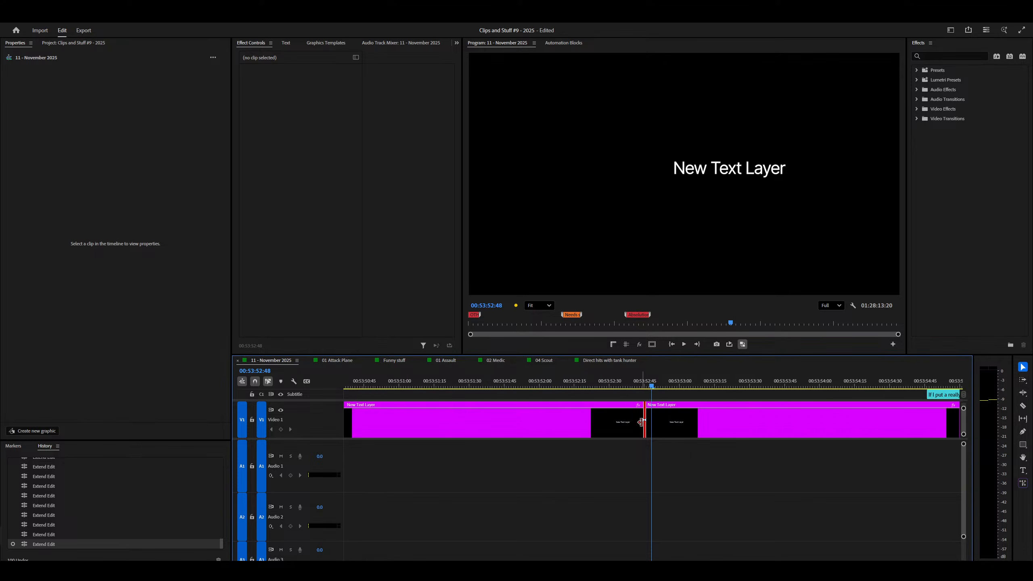
left_click(651, 420)
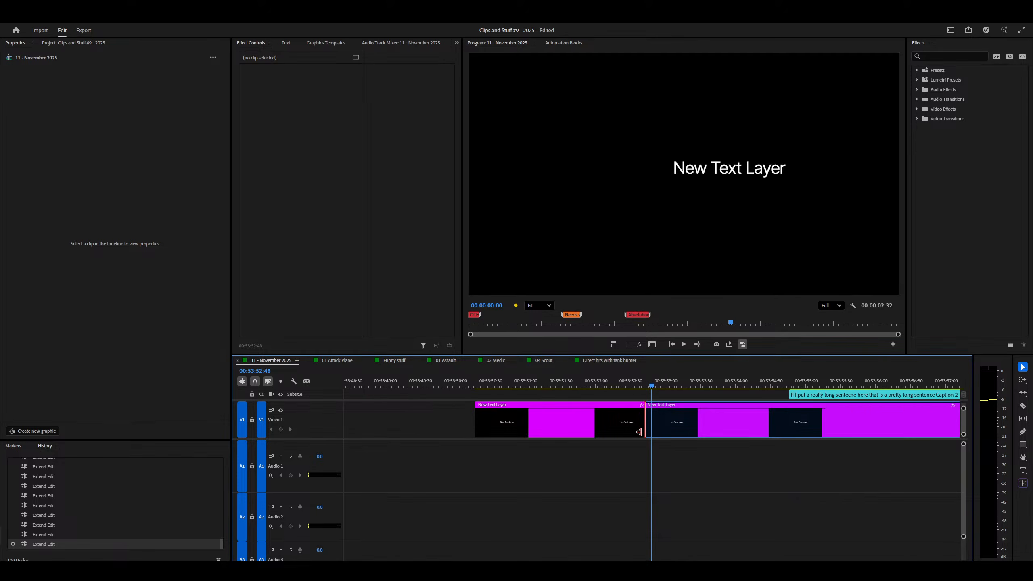
key("b")
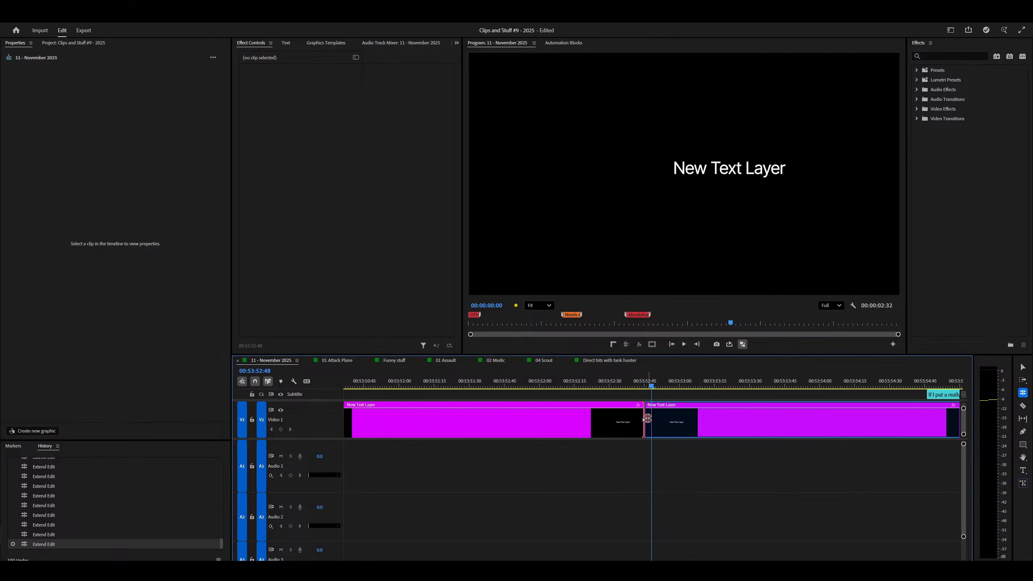
left_click_drag(651, 420, 696, 454)
key("minus")
key("minus")
key("b")
left_click(684, 470)
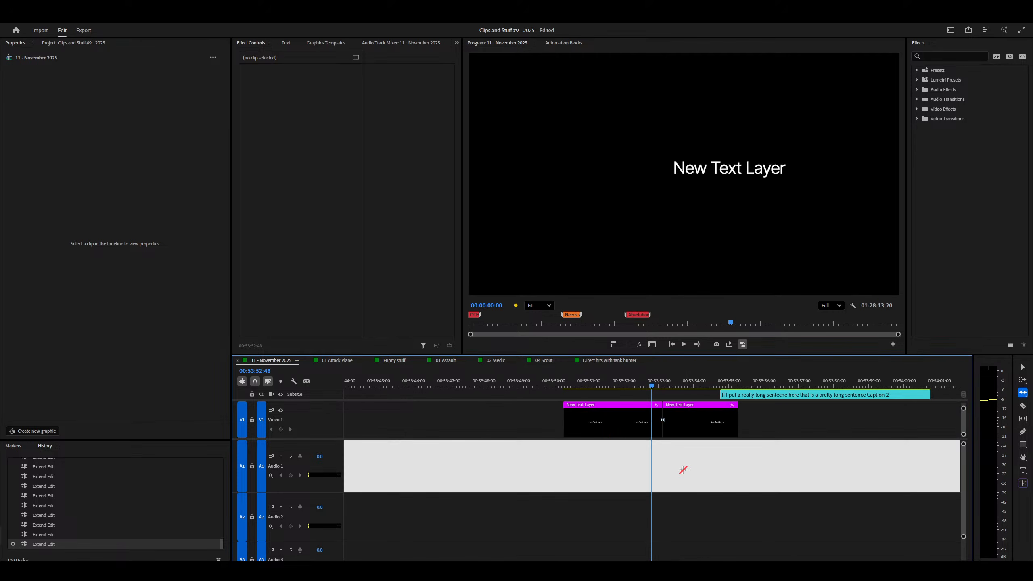
Open and enlarge Keyboard Shortcuts, inspect the Ctrl+Left assignments, and try removing that shortcut from Trim Backward.
key("ctrl+alt+k")
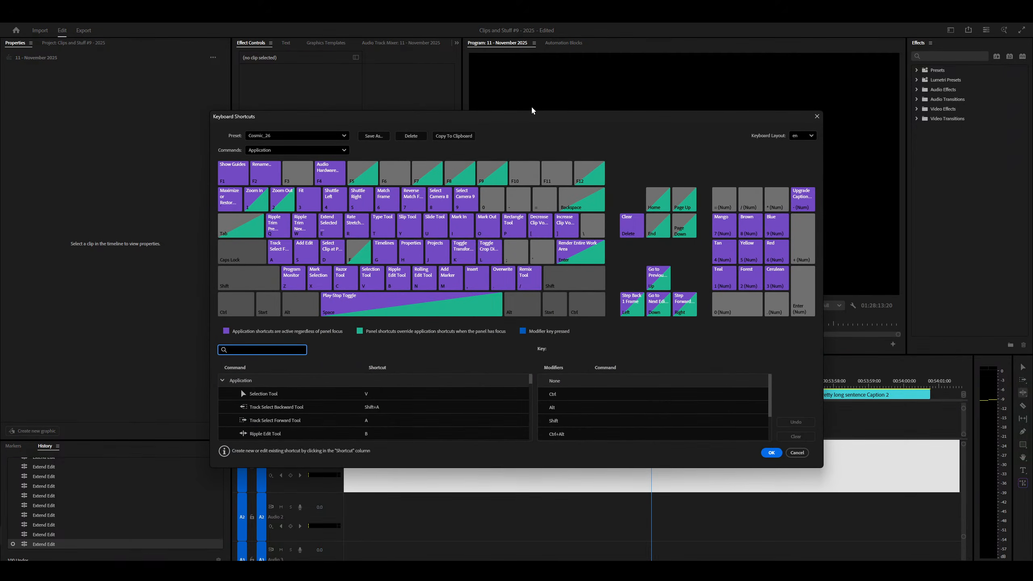
left_click_drag(533, 110, 536, 1)
left_click(586, 200)
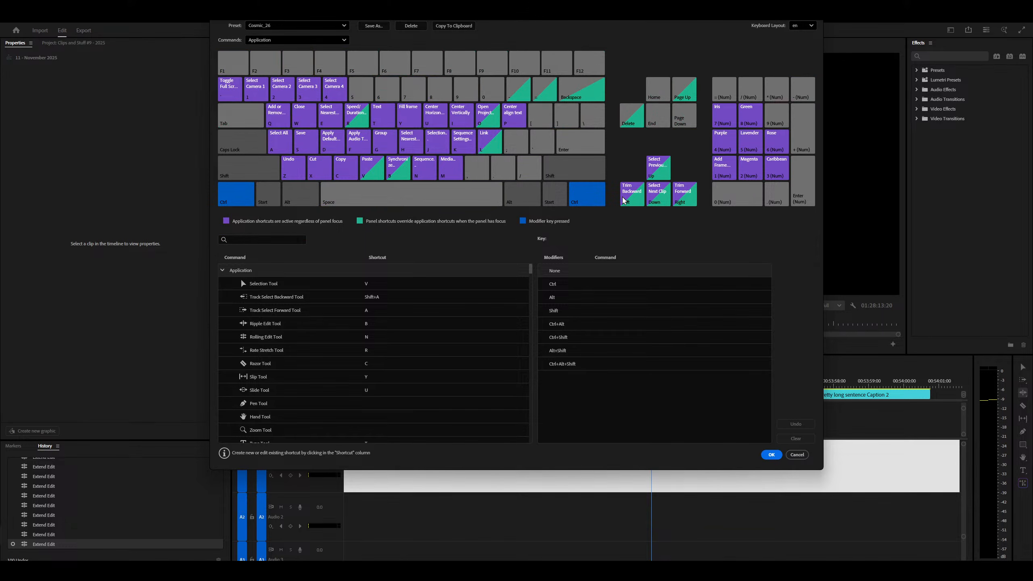
left_click(623, 200)
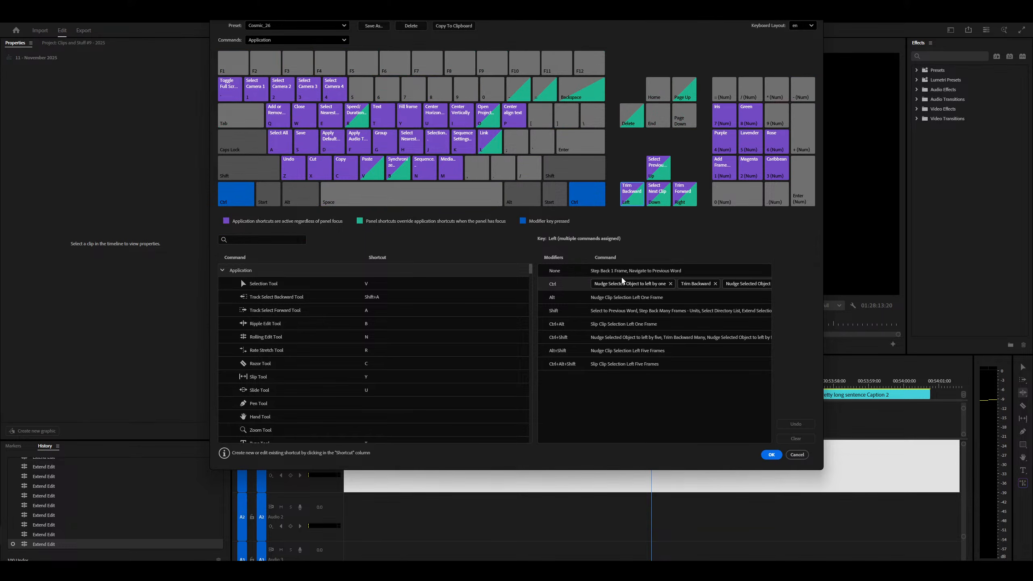
left_click(715, 284)
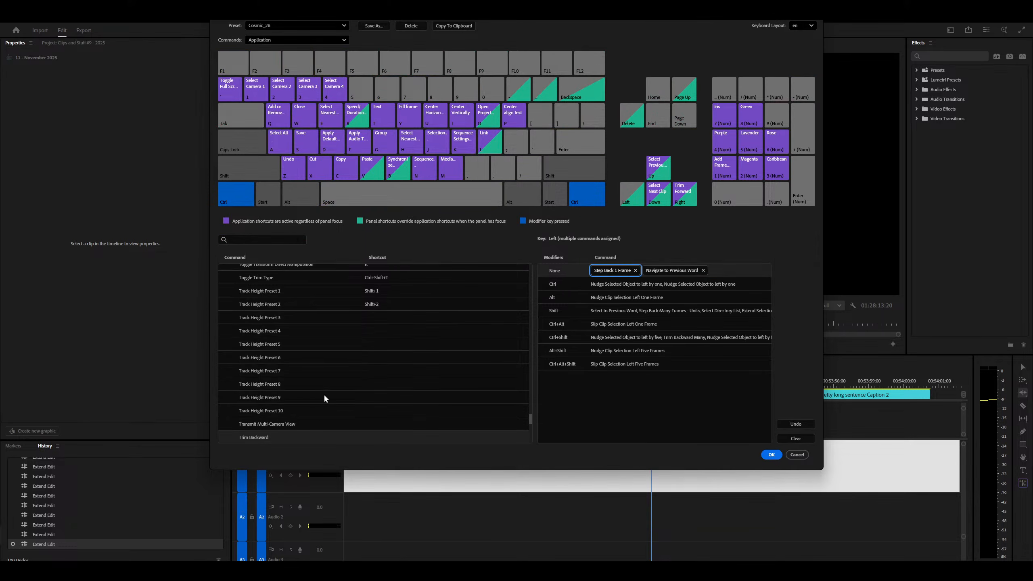
Try removing the shortcuts from Trim Backward Many, Trim Forward, and Trim Forward Many.
scroll(360, 362, "down", 3)
left_click(384, 359)
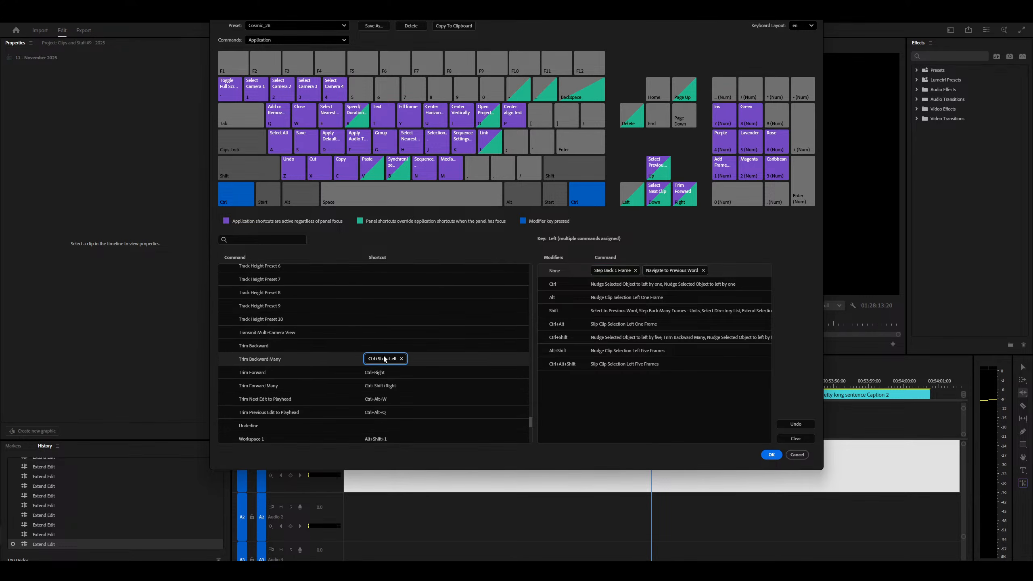
left_click(402, 359)
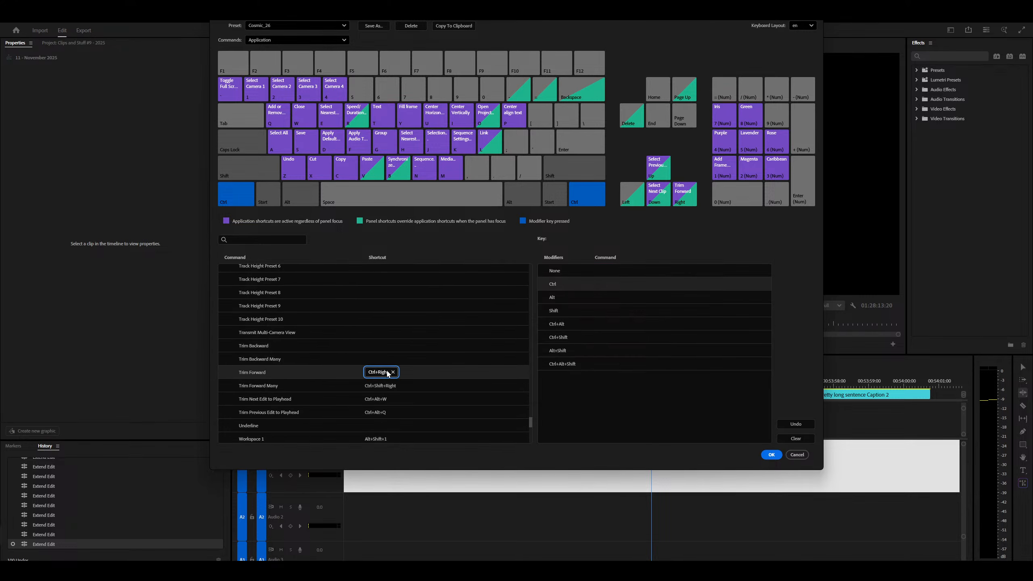
left_click(389, 371)
left_click(388, 385)
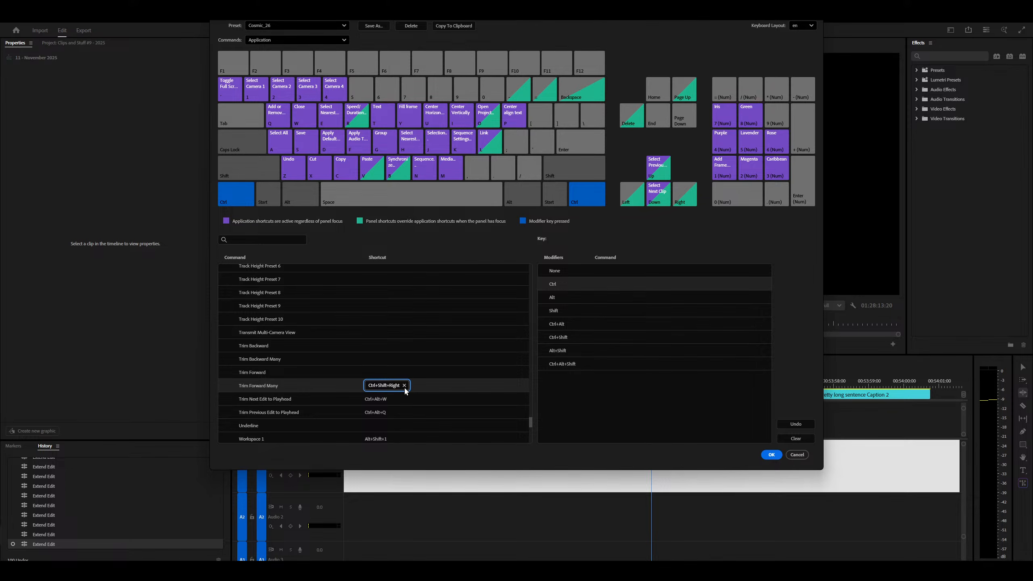
left_click(404, 386)
Check the shortcuts of Trim Next Edit to Playhead and Trim Previous Edit to Playhead, and cancel the shortcut changes.
left_click(374, 401)
left_click(373, 417)
left_click(375, 401)
left_click(379, 410)
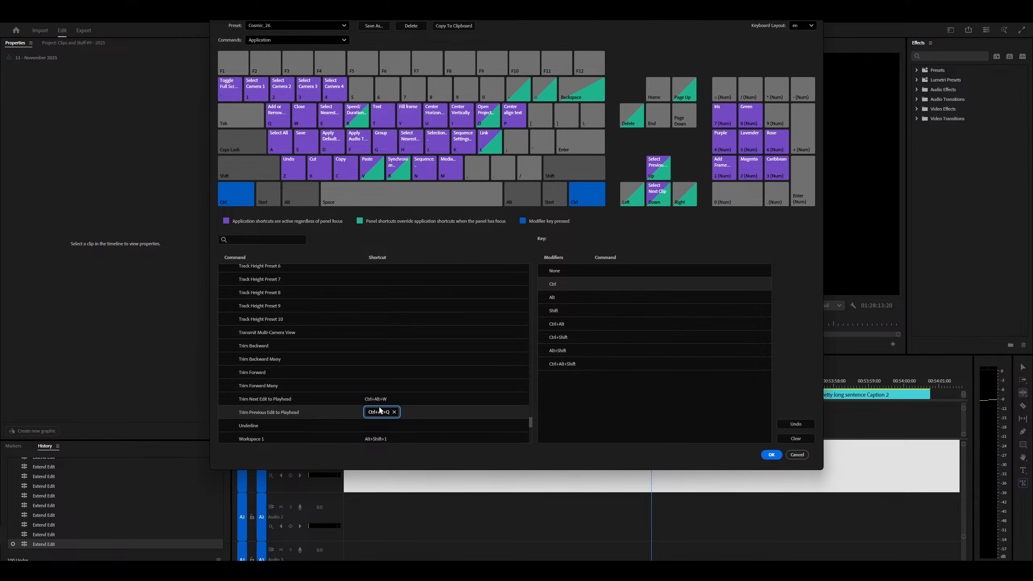
left_click(380, 400)
left_click(380, 412)
left_click(382, 389)
left_click(381, 404)
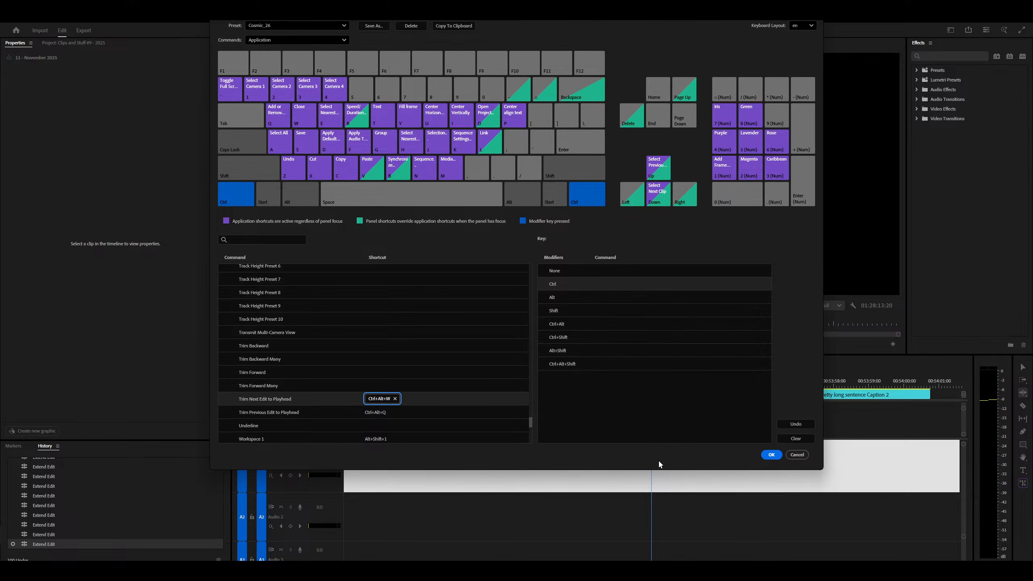
left_click(797, 457)
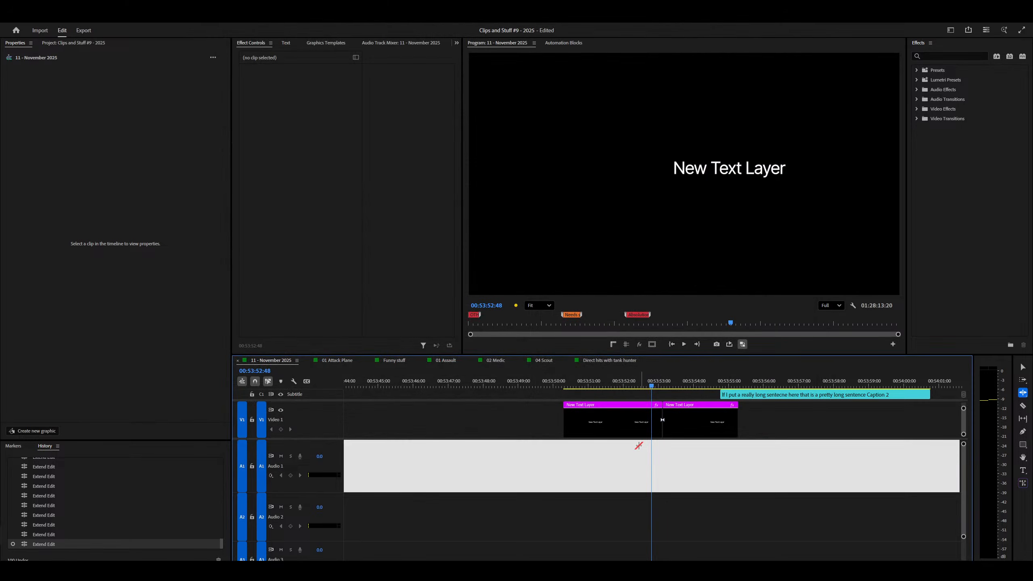
Try trimming the previous and next edits to the playhead on the first text clip at 00:53:51:52, and undo both trims.
left_click(632, 429)
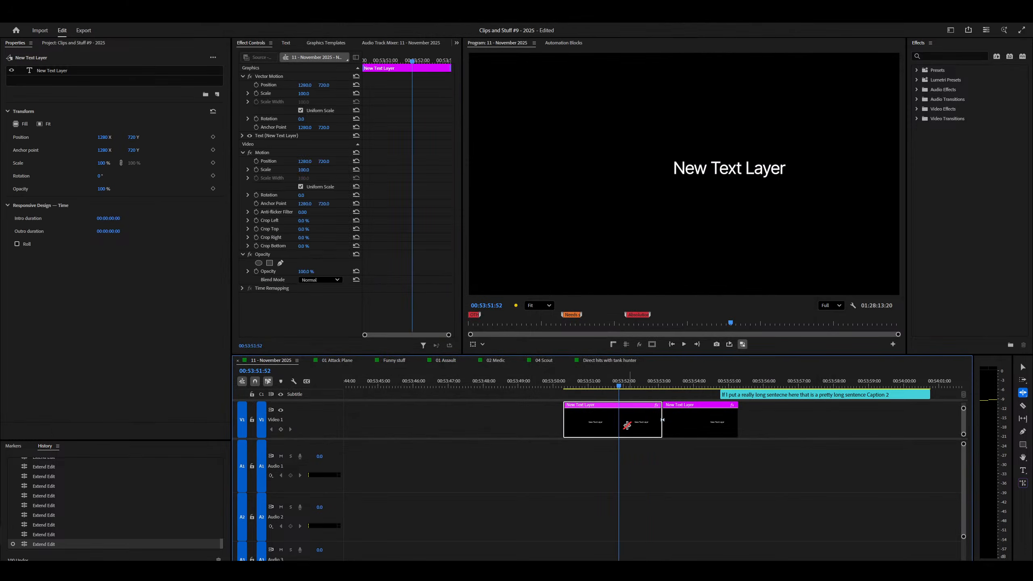
key("ctrl+alt+q")
key("ctrl+alt+w")
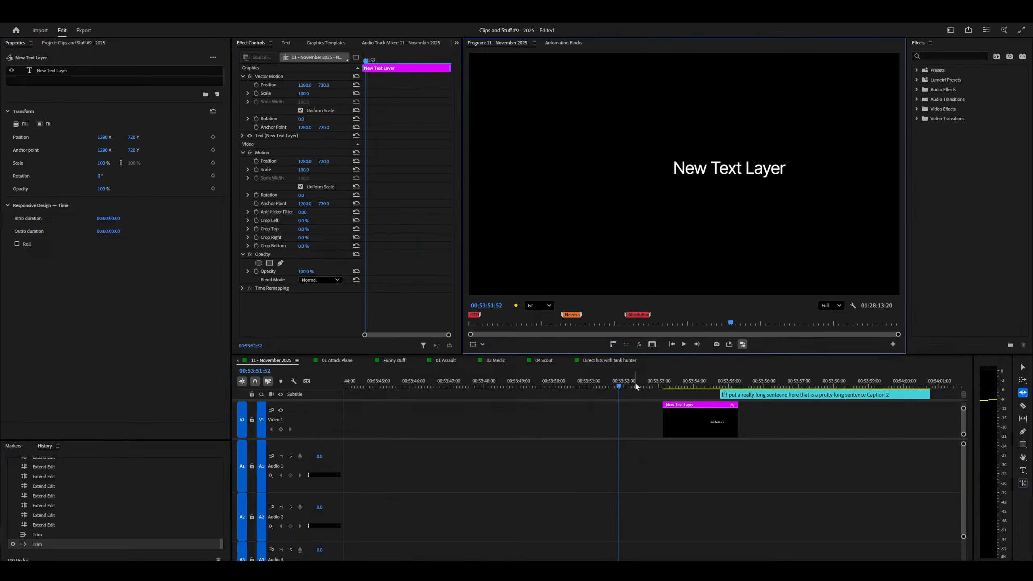
key("ctrl+z")
key("ctrl+z")
Trim the first text clip's end to the playhead, and try trimming its start to 00:53:50:26 before undoing that trim.
left_click(627, 384)
key("ctrl+alt+w")
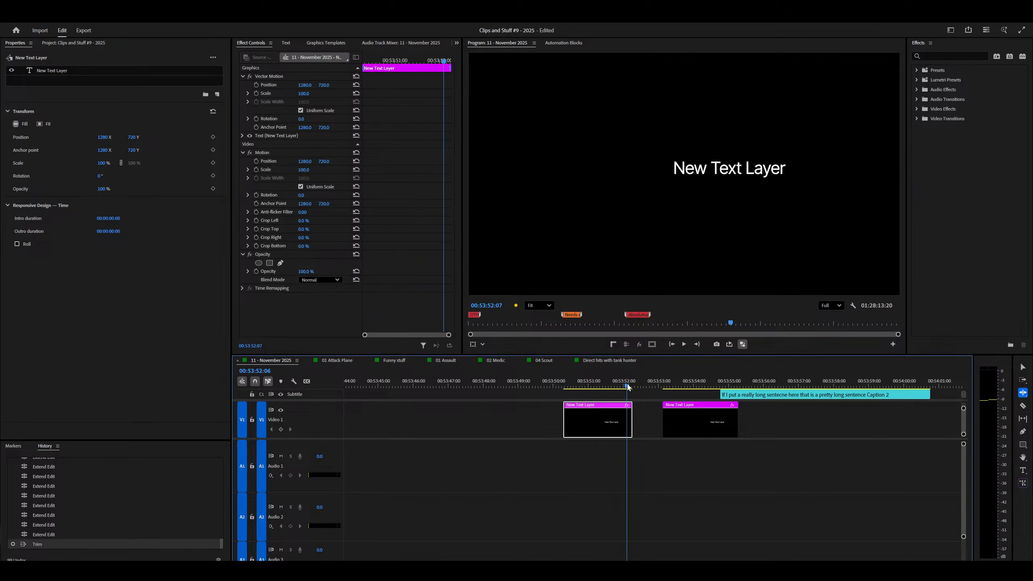
left_click_drag(627, 384, 569, 386)
key("ctrl+alt+q")
key("ctrl+z")
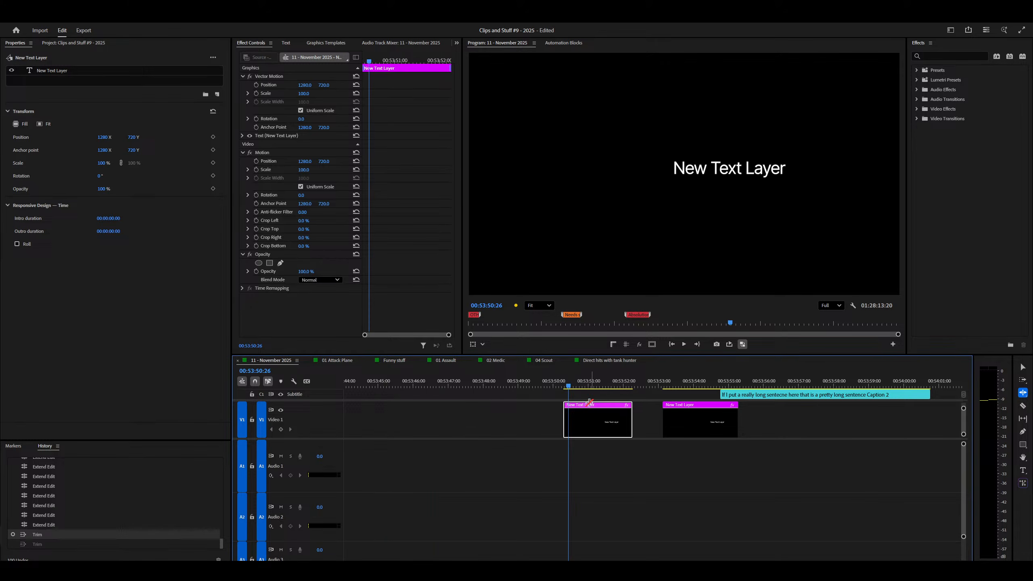
Trim the starts of both text clips to the playhead during playback, stop, and return the playhead to 00:53:51:29.
key("space")
key("ctrl+alt+q")
key("ctrl+alt+q")
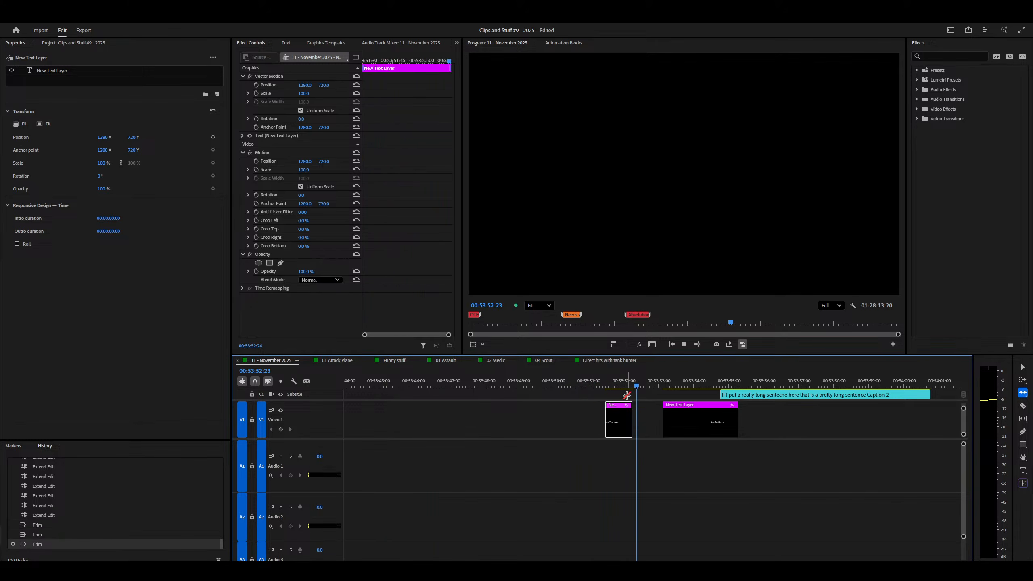
key("ctrl+alt+q")
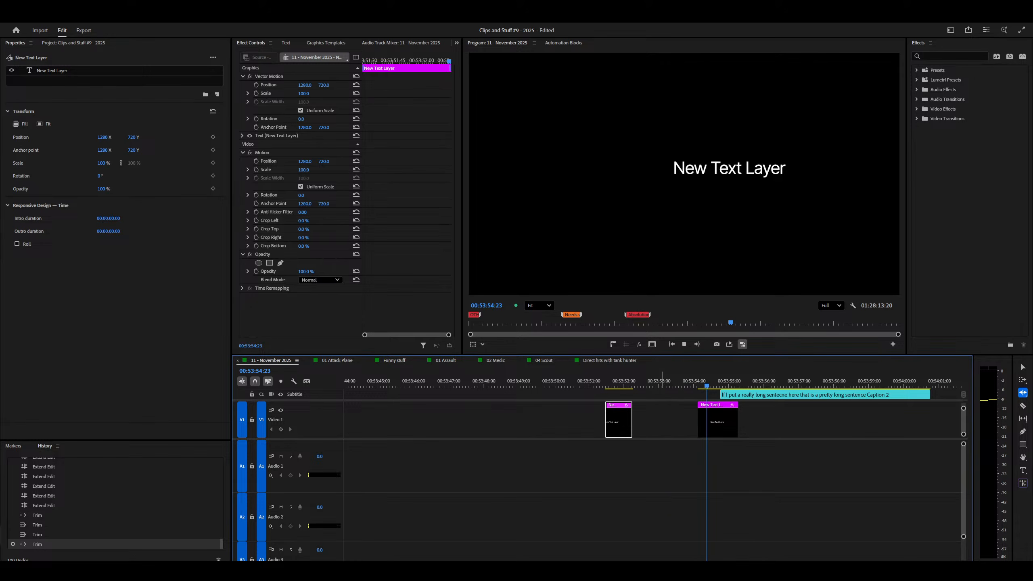
key("space")
left_click_drag(613, 384, 607, 385)
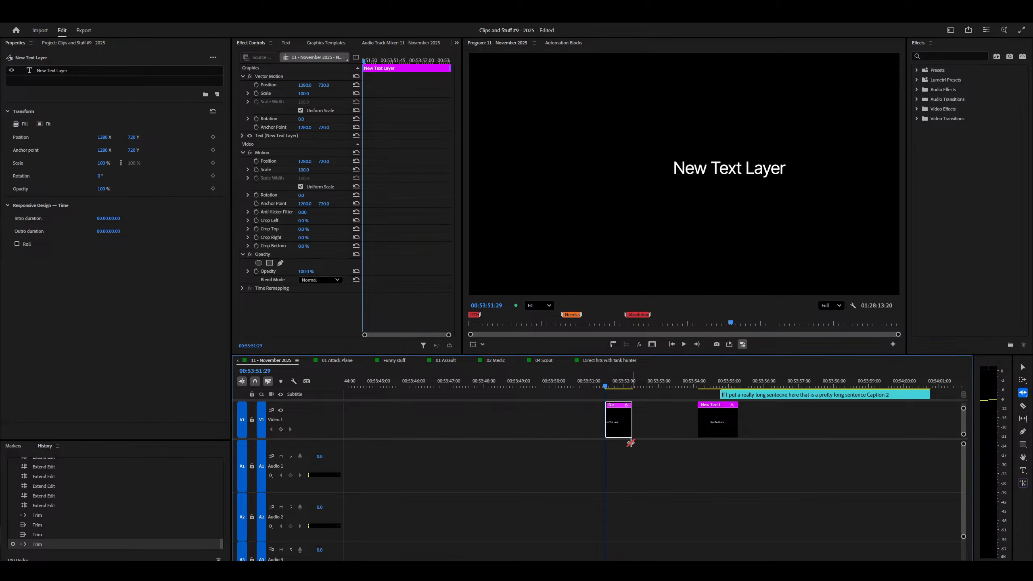
key("ctrl+space")
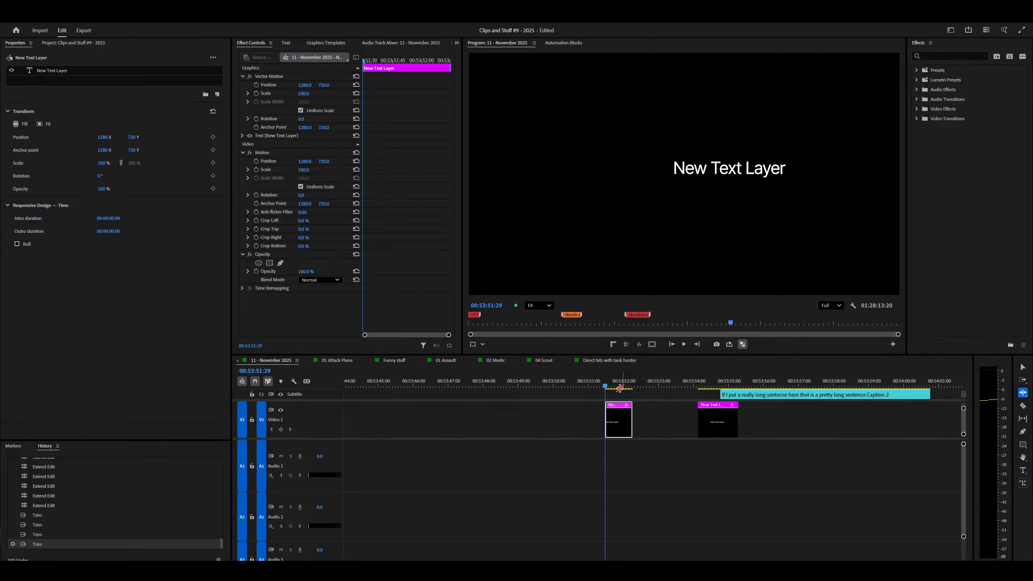
Review the shortcuts that make up the Split & delete user command in the Excalibur settings, and close the settings.
left_click(591, 408)
left_click(409, 235)
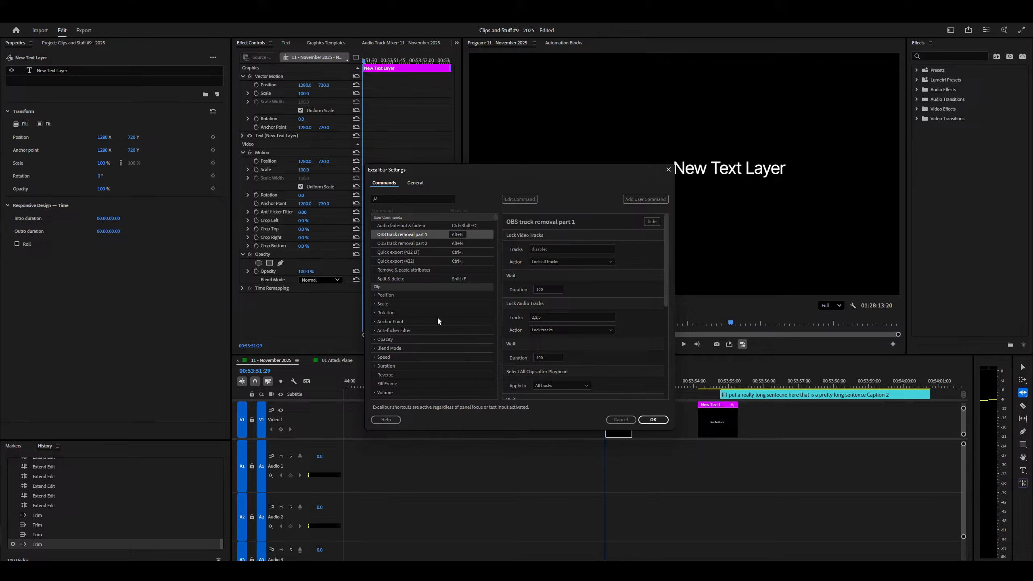
left_click(392, 279)
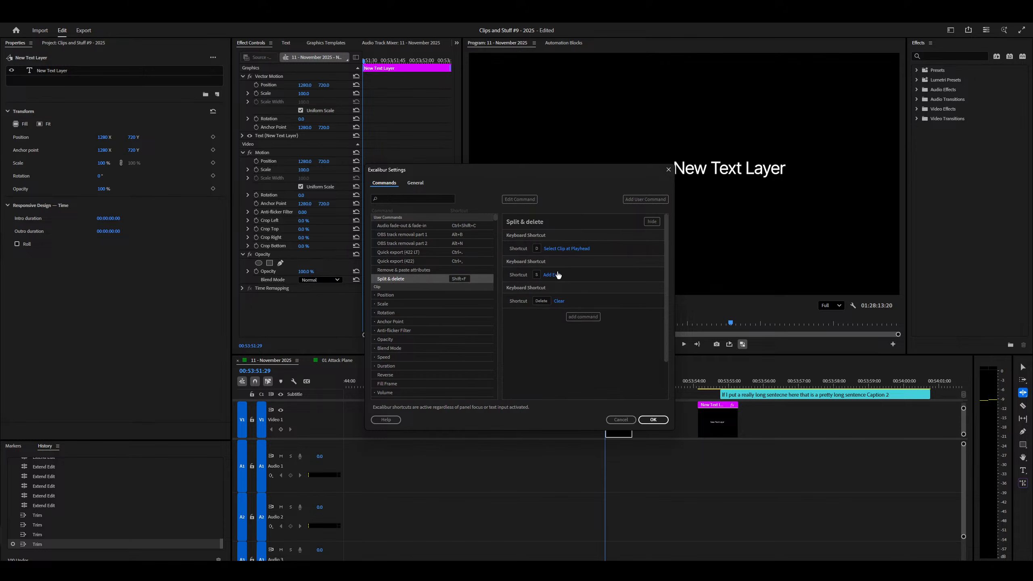
left_click(644, 422)
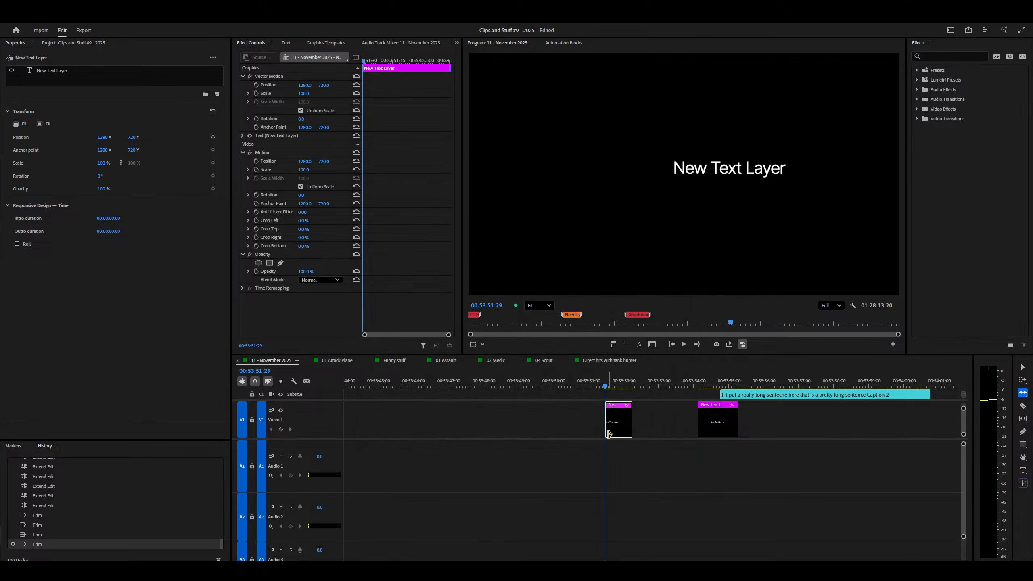
Ripple-trim the first text clip's start outward to lengthen the clip by about 9 seconds, and put the playhead at 00:53:52:38.
left_click_drag(608, 426, 309, 425)
key("v")
key("minus")
left_click_drag(666, 387, 659, 388)
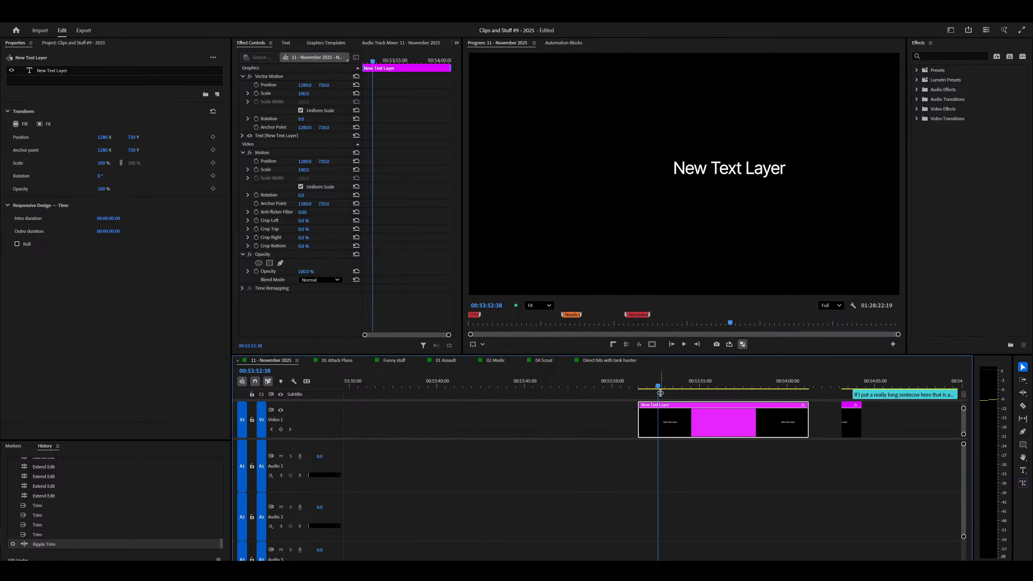
Try splitting all tracks inside the first text clip and deleting the part before the cut, and undo both edits.
scroll(659, 387, "down", 5)
left_click_drag(422, 387, 435, 418)
key("ctrl+shift+k")
key("Delete")
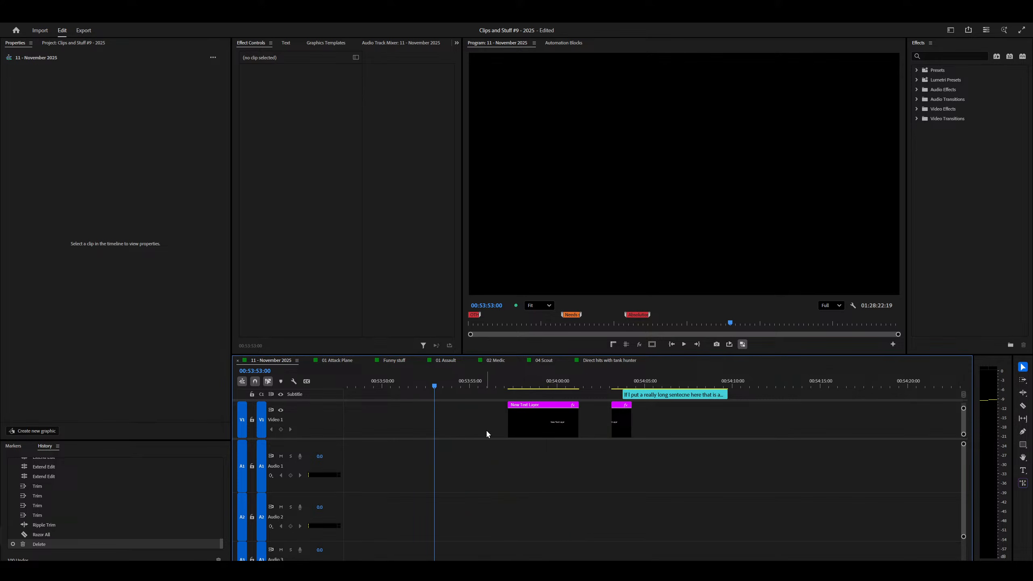
key("ctrl+z")
key("ctrl+z")
Trim the first text clip's start and end to the playhead during playback, and return the playhead to 00:53:55:59.
key("space")
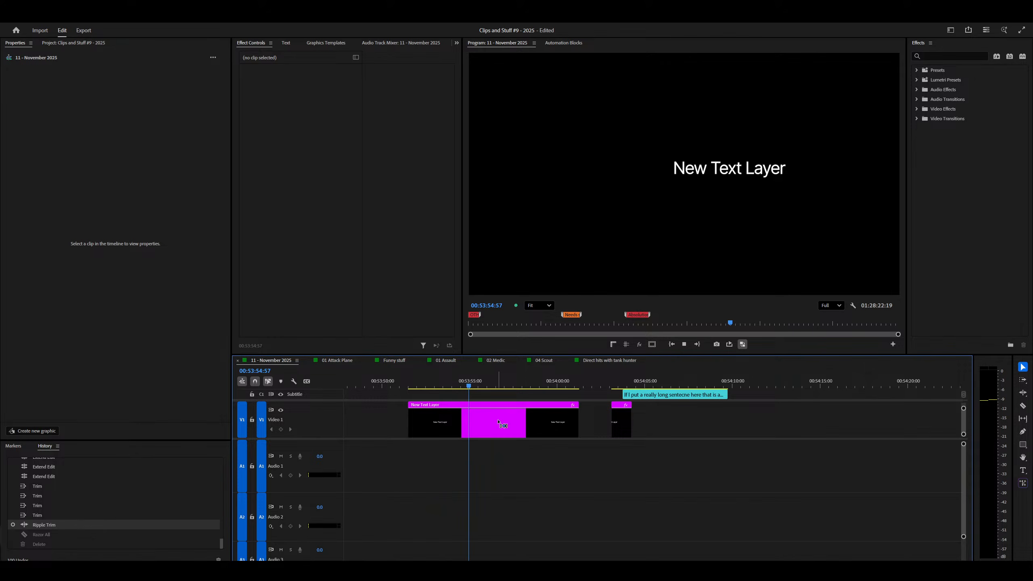
key("ctrl+alt+q")
key("=")
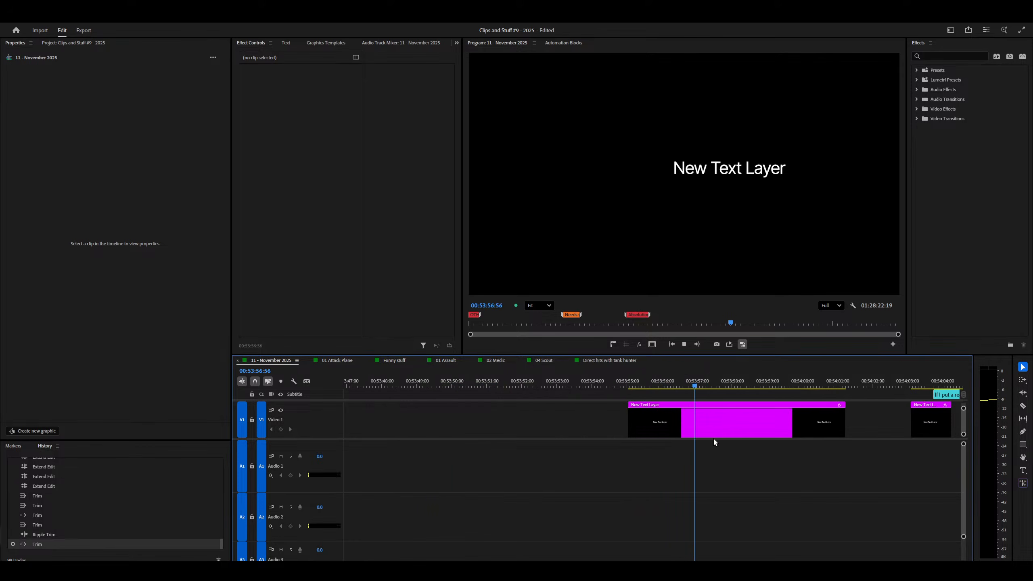
key("ctrl+alt+w")
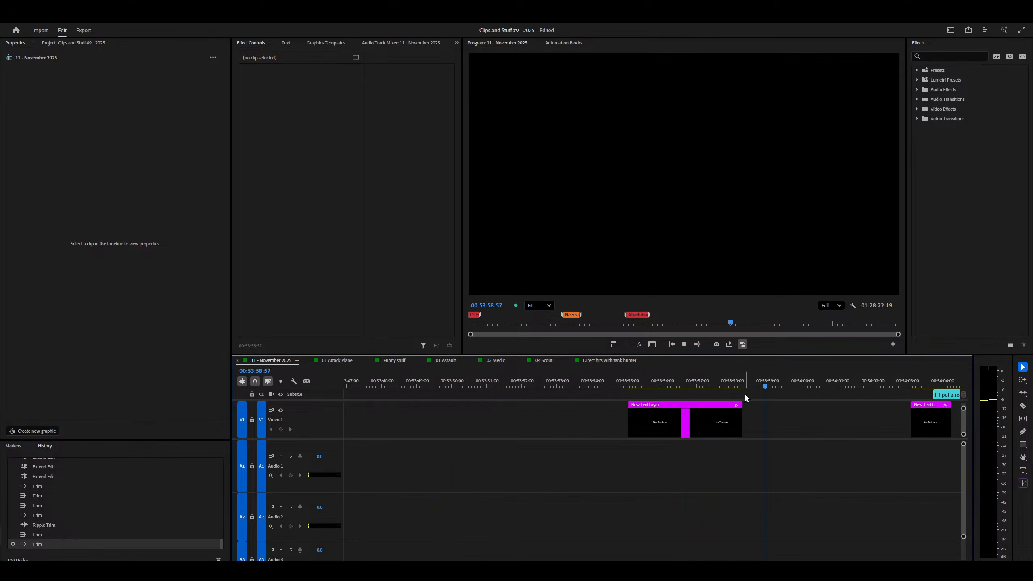
left_click_drag(671, 385, 662, 384)
Open the keyboard shortcuts, enlarge the dialog to full height, and locate the trim commands in the list.
key("ctrl+alt+k")
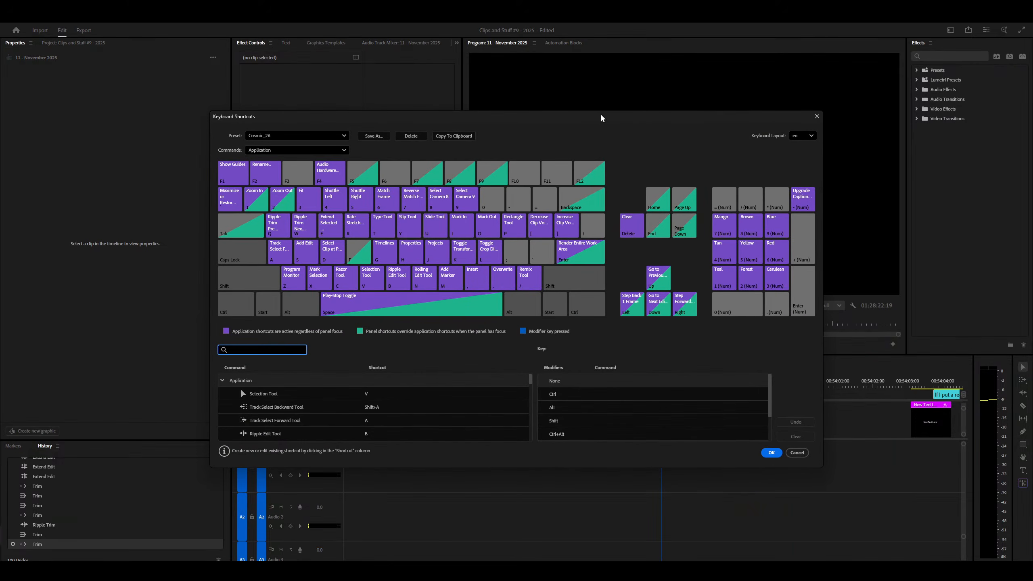
left_click_drag(600, 111, 599, 20)
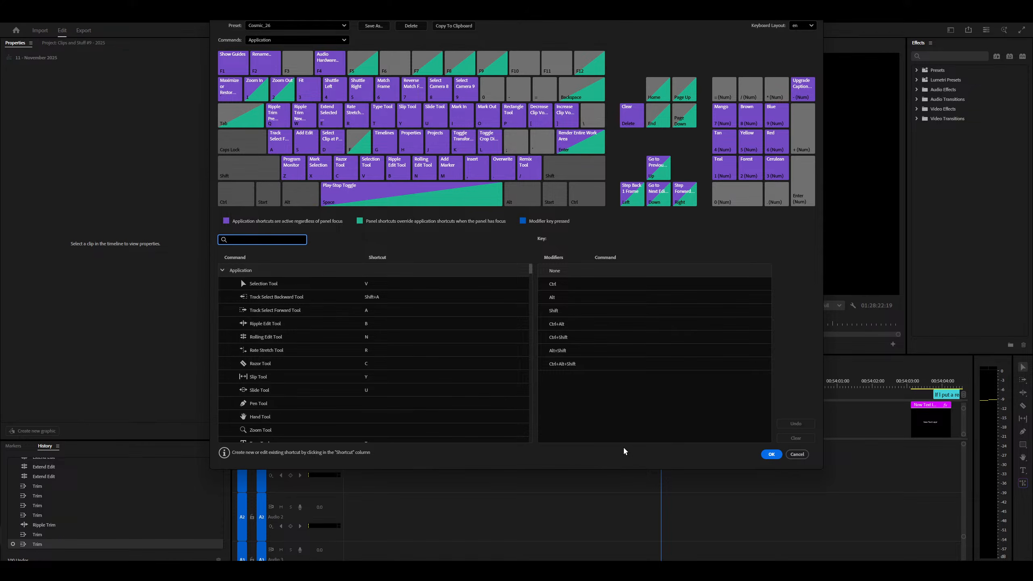
left_click_drag(620, 470, 620, 562)
scroll(422, 367, "down", 15)
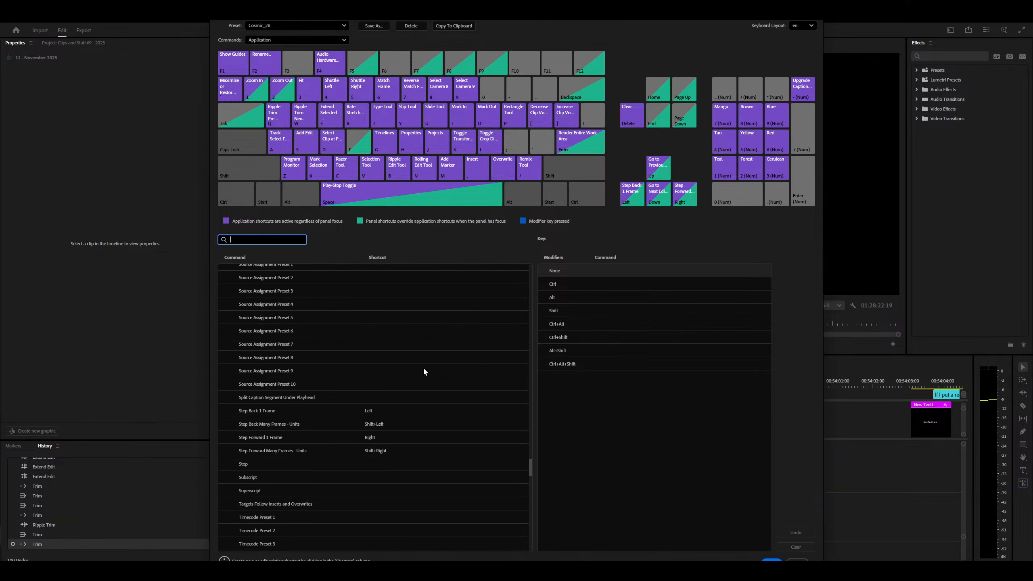
scroll(424, 370, "up", 7)
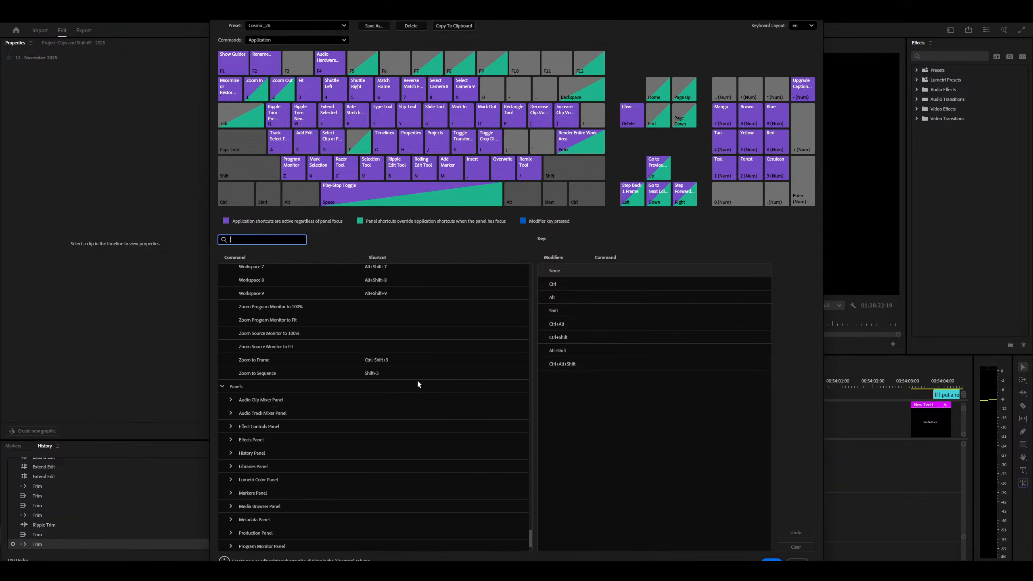
scroll(375, 382, "up", 3)
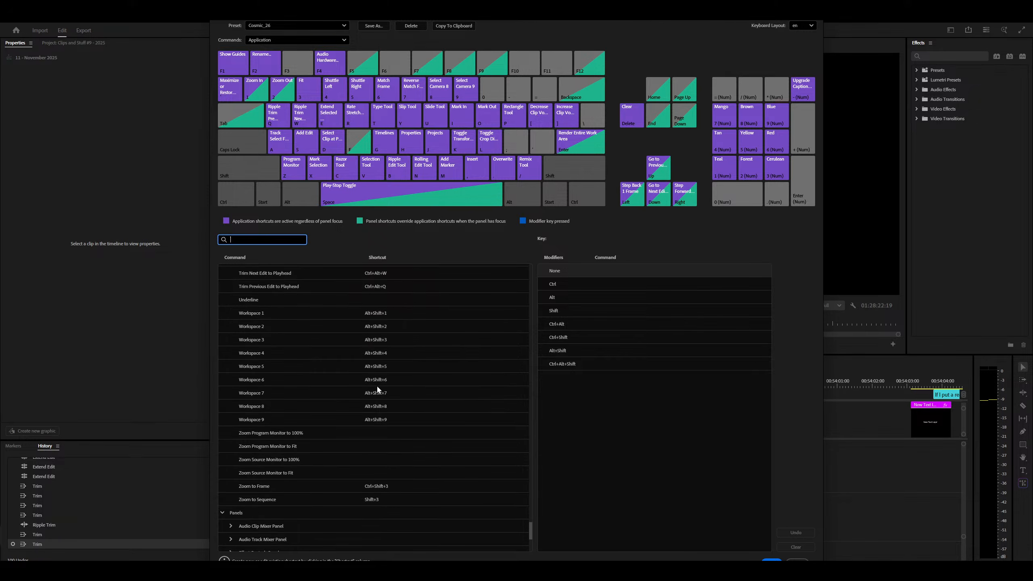
scroll(377, 390, "down", 1)
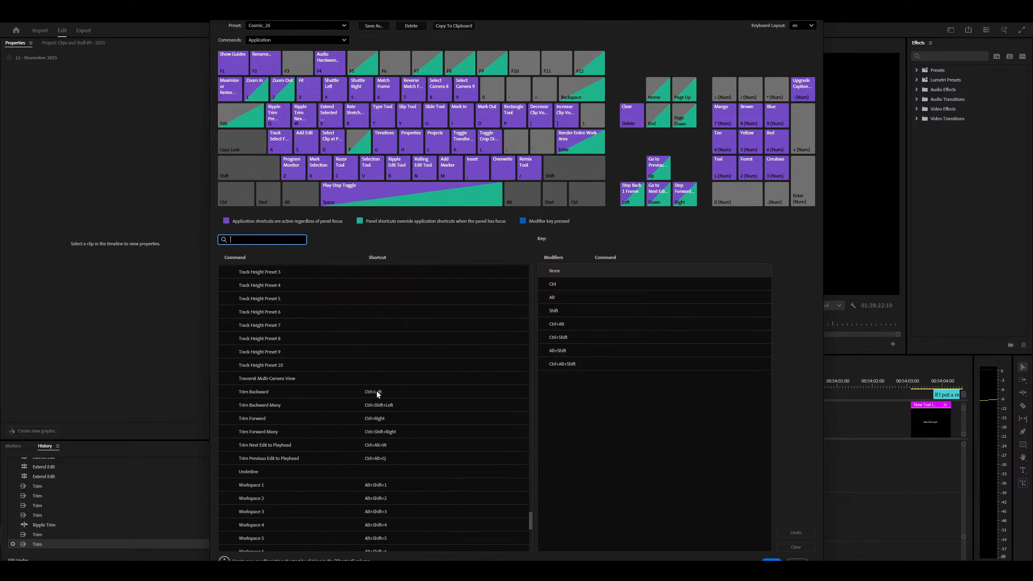
Clear the shortcuts of Trim Backward, Trim Backward Many, Trim Forward and Trim Forward Many.
left_click(380, 392)
left_click(390, 391)
left_click(401, 405)
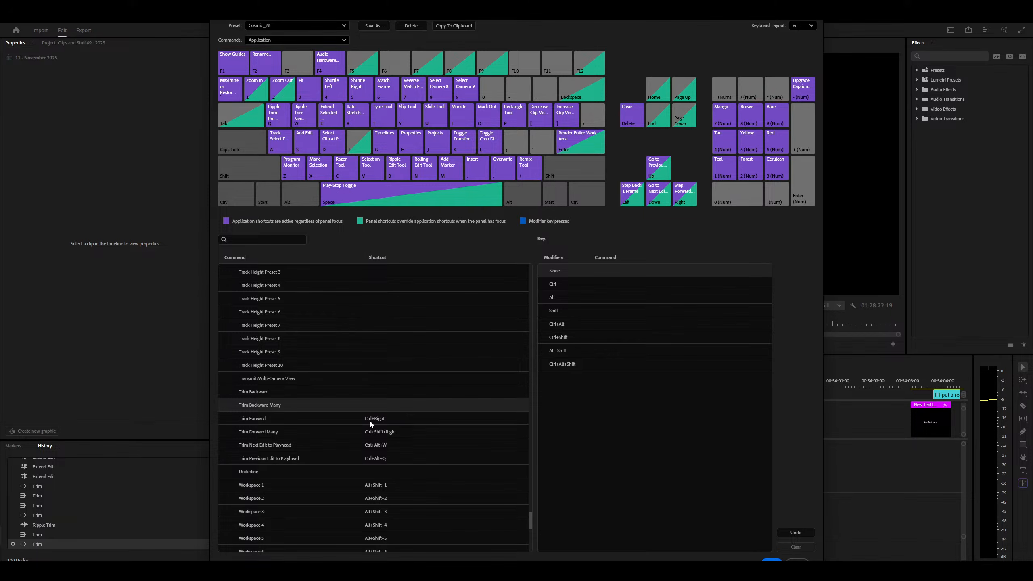
left_click(370, 420)
left_click(393, 419)
left_click(378, 432)
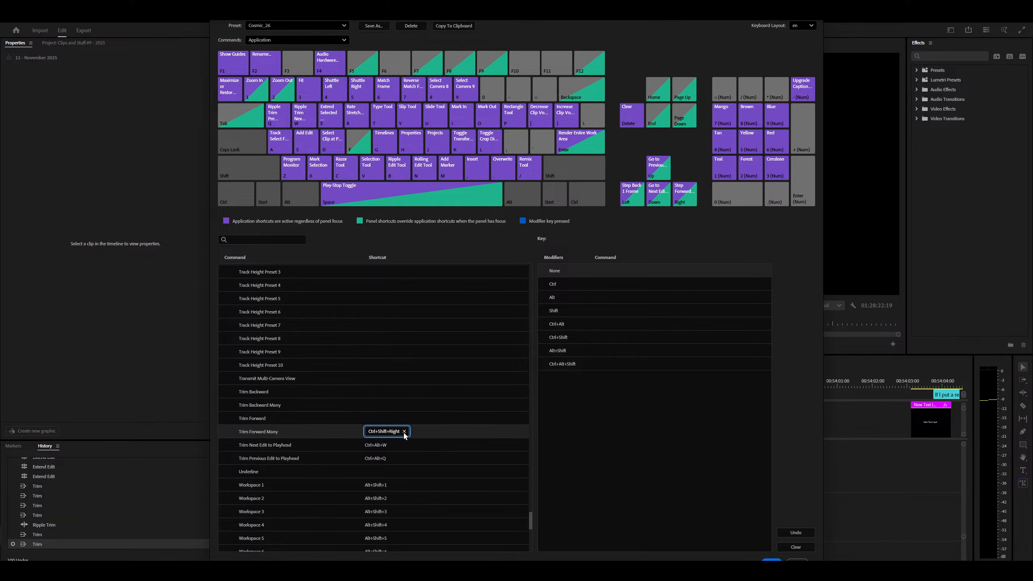
left_click(404, 431)
Examine which commands are assigned on the keyboard layout with the Shift, Ctrl, Alt and Ctrl+Alt modifiers.
left_click(368, 444)
left_click(239, 200)
left_click(245, 195)
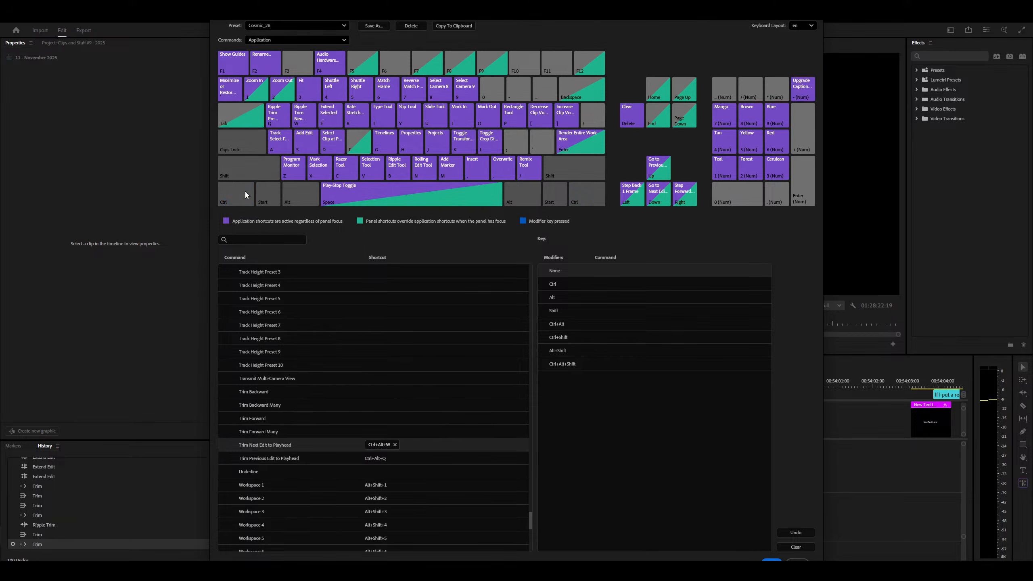
left_click(246, 197)
left_click(246, 196)
left_click(263, 176)
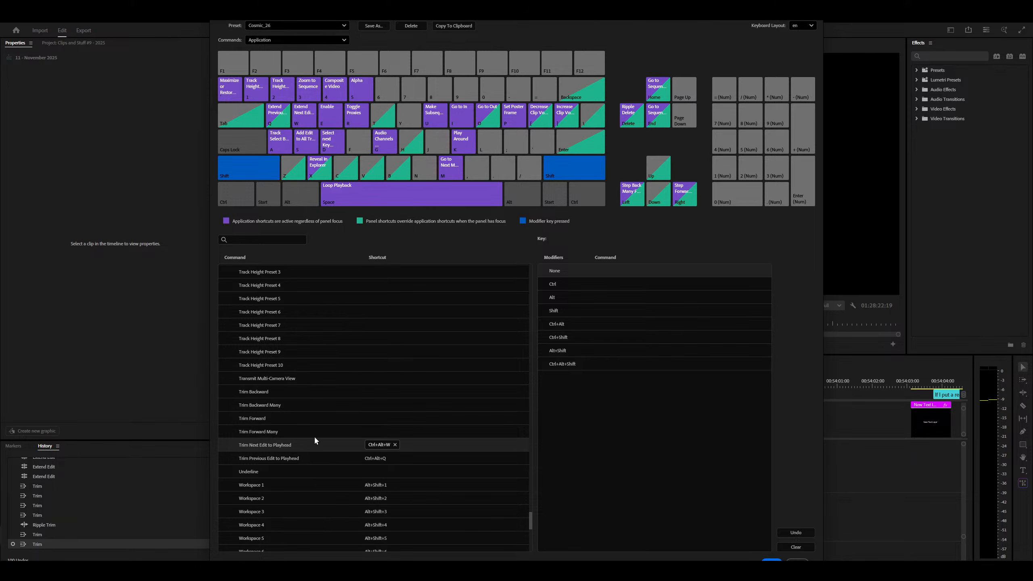
left_click(240, 200)
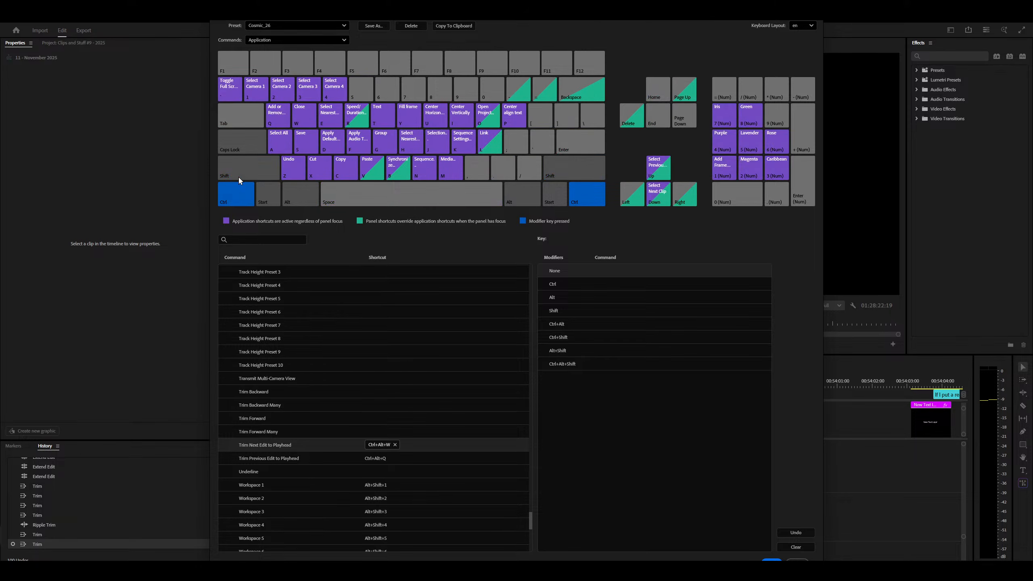
left_click(241, 176)
left_click(300, 199)
left_click(244, 196)
left_click(247, 173)
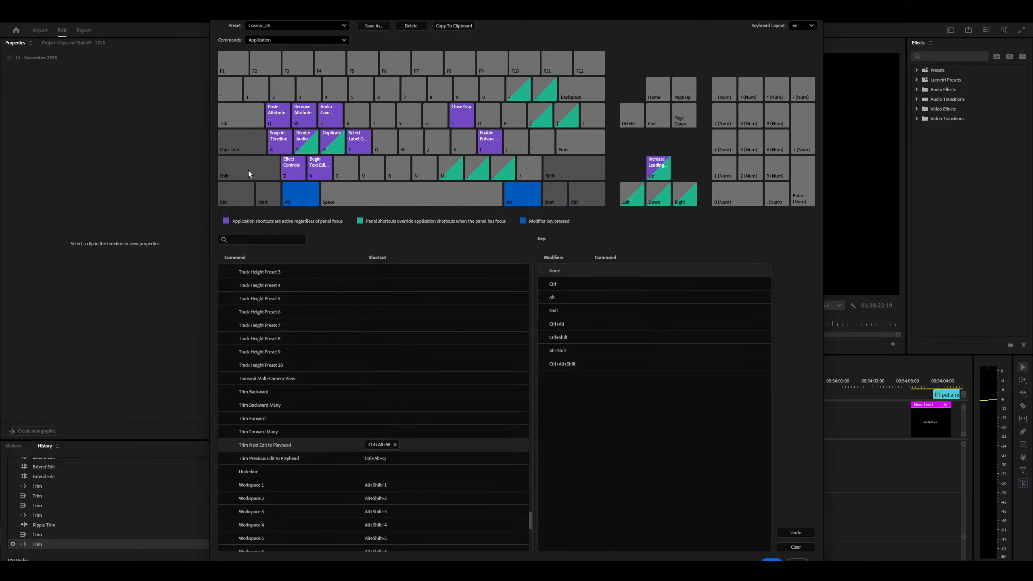
left_click(288, 194)
left_click(244, 198)
left_click(293, 193)
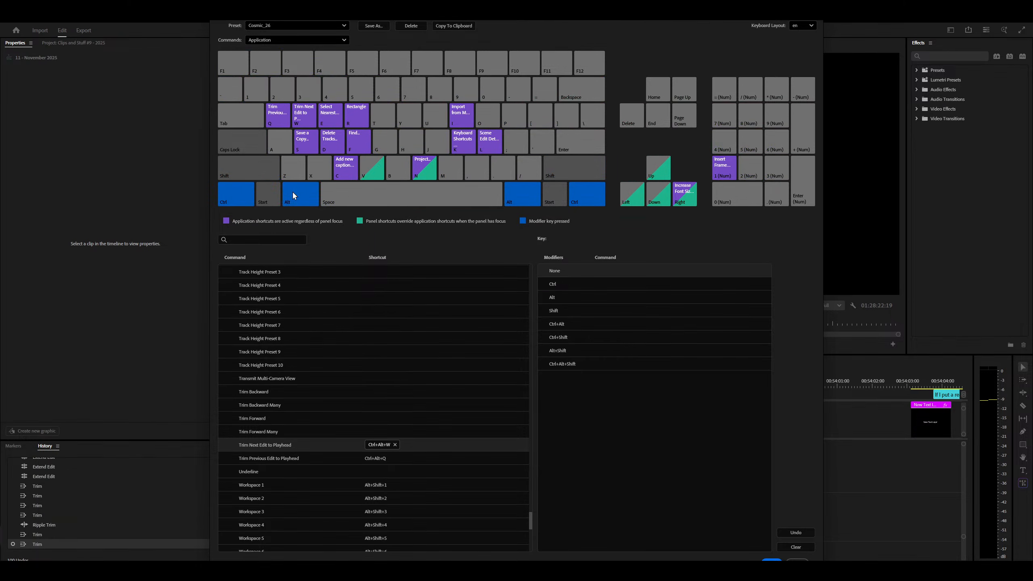
scroll(397, 391, "down", 8)
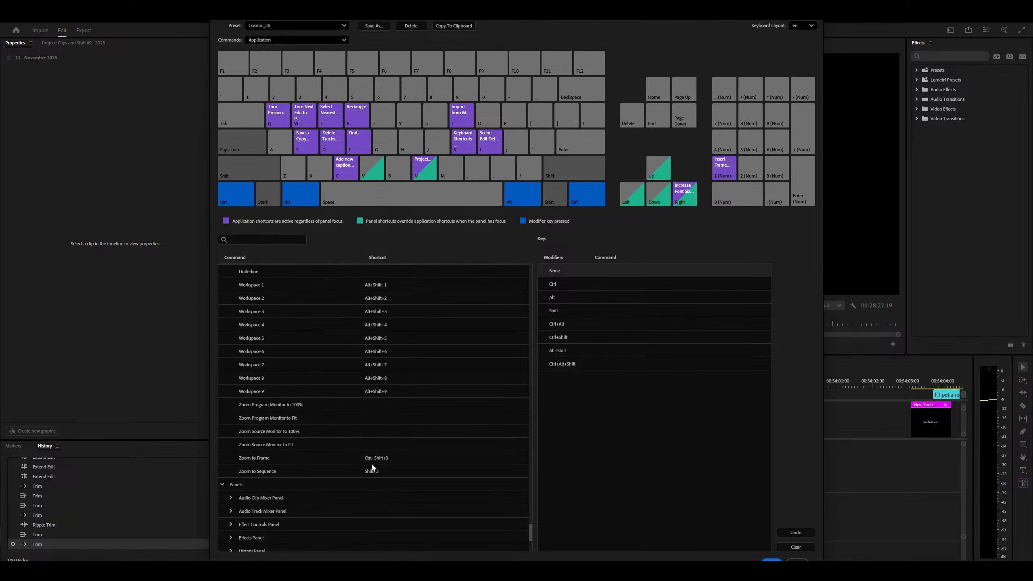
scroll(312, 353, "up", 5)
key("alt")
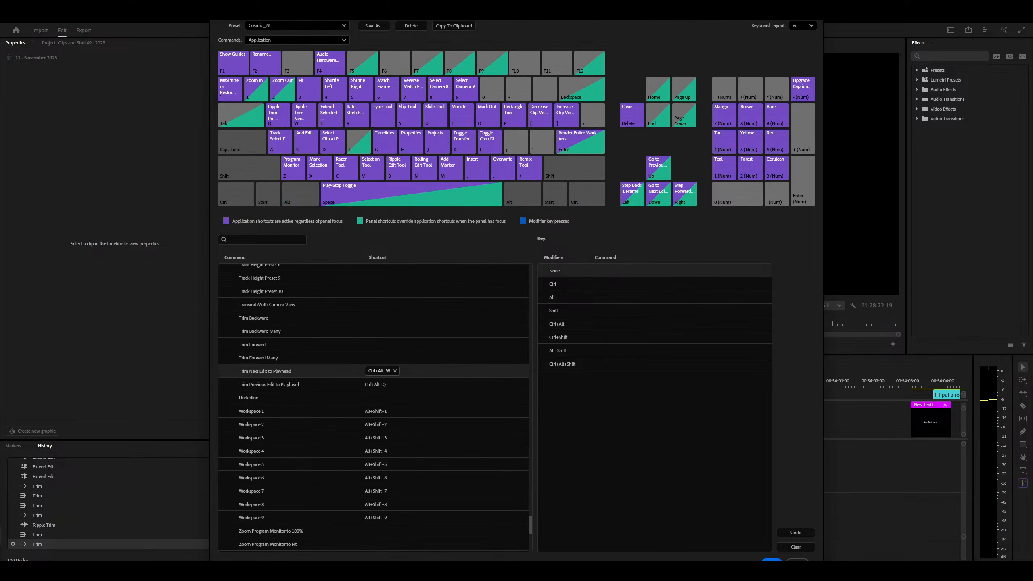
key("alt+Tab")
key("alt+Tab")
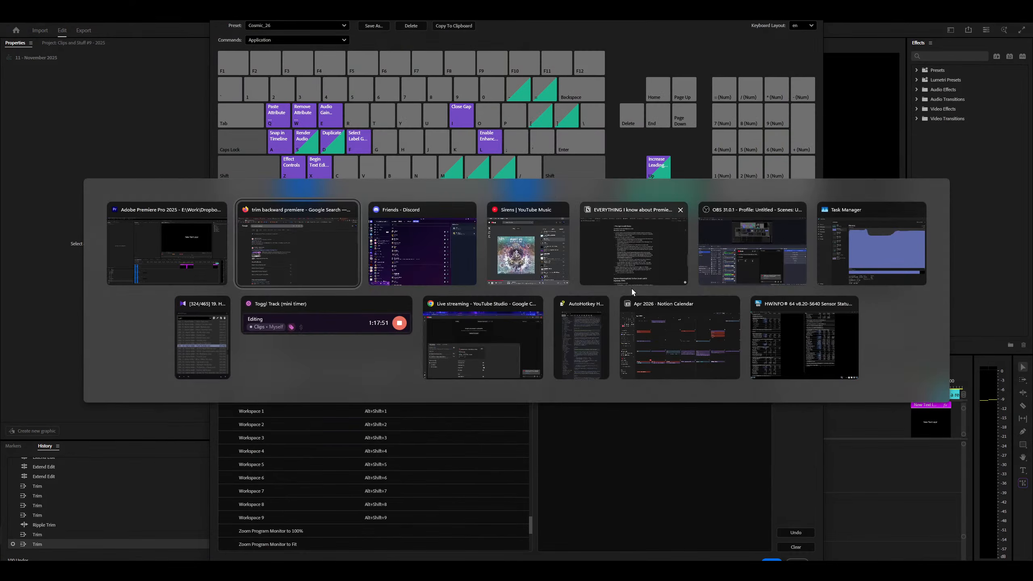
key("Escape")
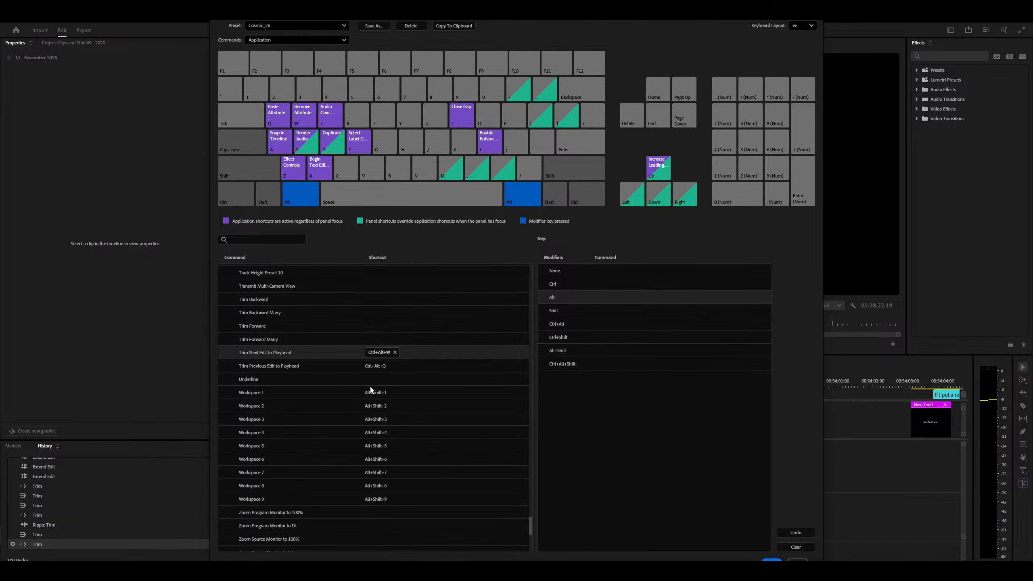
Look over the remaining application commands and apply the keyboard shortcut changes.
scroll(369, 392, "down", 5)
left_click(653, 418)
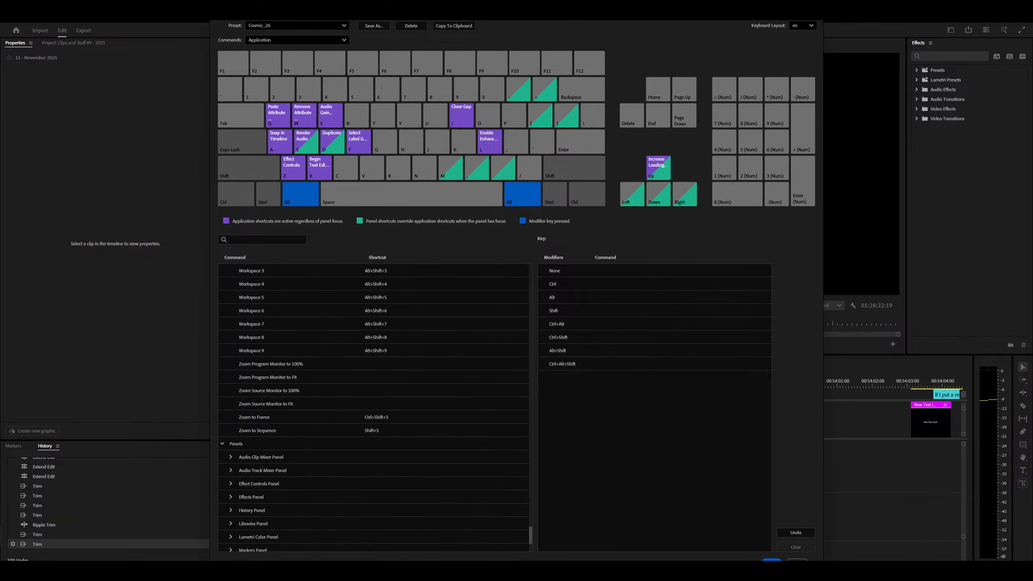
left_click(772, 560)
Try trimming the start of the last replay clip before the text clips to the playhead at 00:51:38:11, and undo the trim.
key("minus")
key("minus")
key("equal")
key("equal")
key("minus")
key("minus")
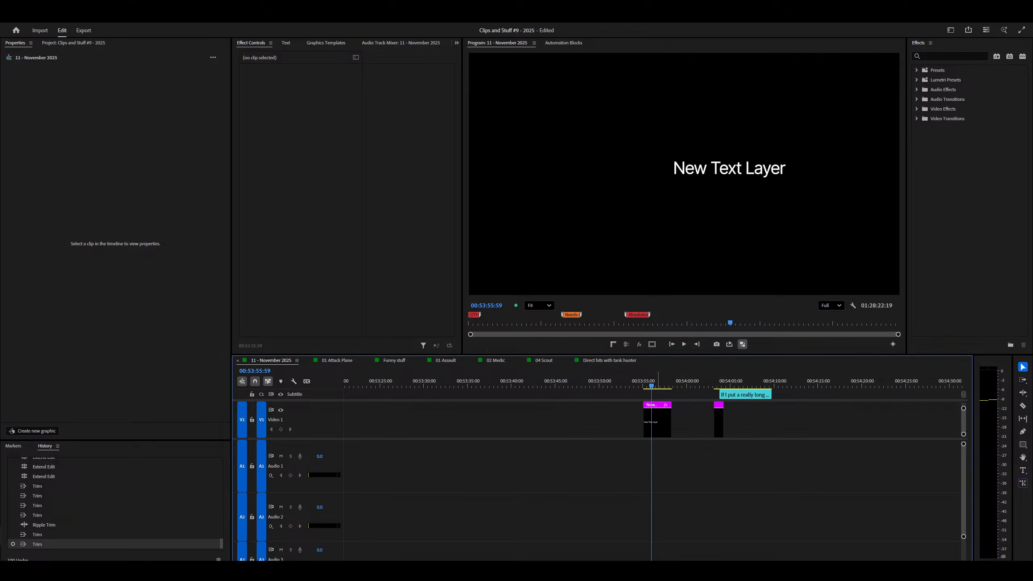
key("equal")
key("minus")
key("minus")
key("minus")
key("minus")
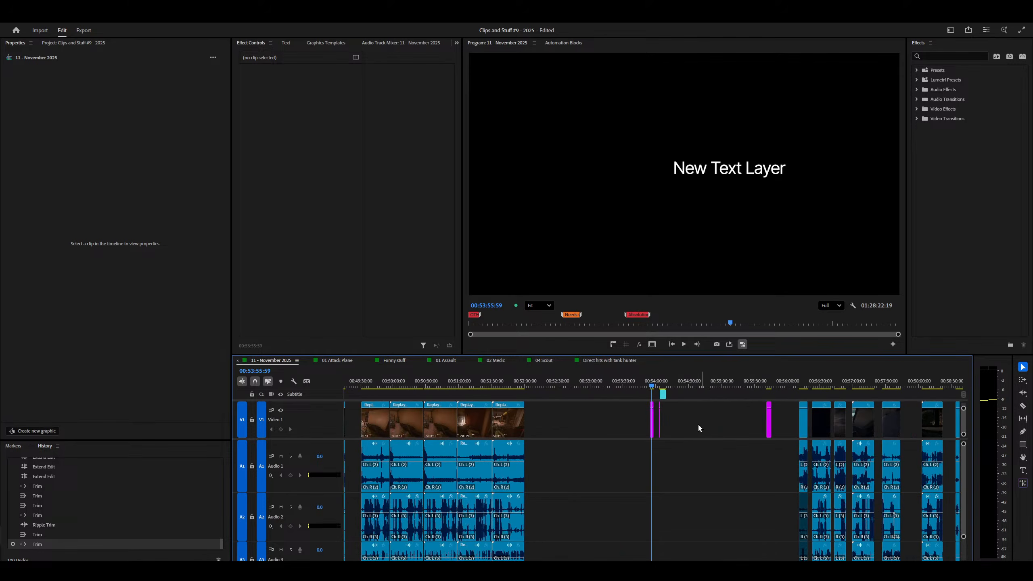
left_click(501, 383)
key("equal")
key("equal")
key("equal")
key("alt+q")
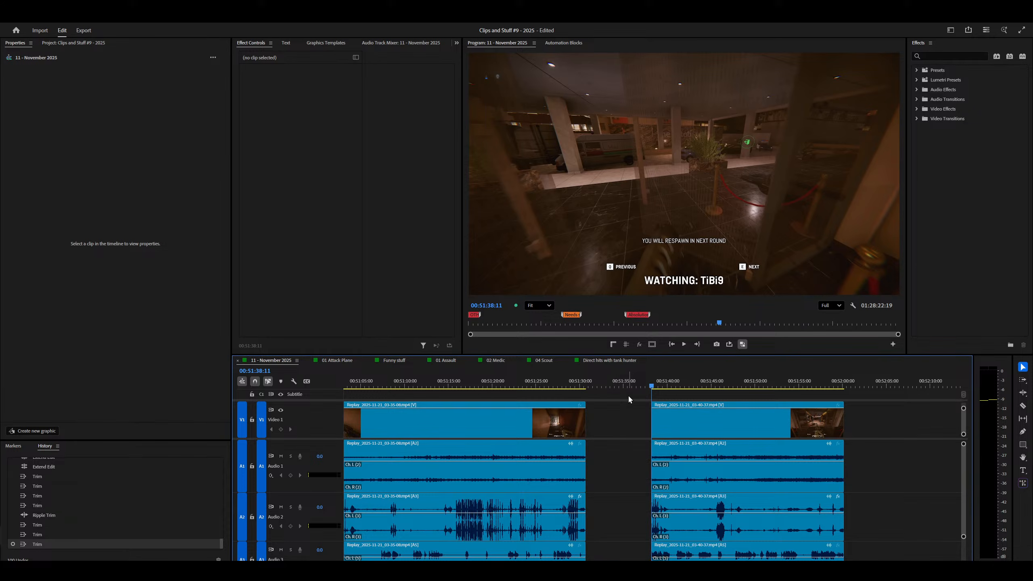
key("ctrl+z")
Try trimming the next edit of the replay clip to the playhead, and undo the trim.
left_click_drag(638, 386, 830, 422)
key("ctrl+alt+w")
left_click_drag(829, 422, 573, 423)
key("ctrl+z")
Play across the cut between the last two replay clips and trim the later clip's start to the playhead during playback.
key("space")
key("equal")
key("equal")
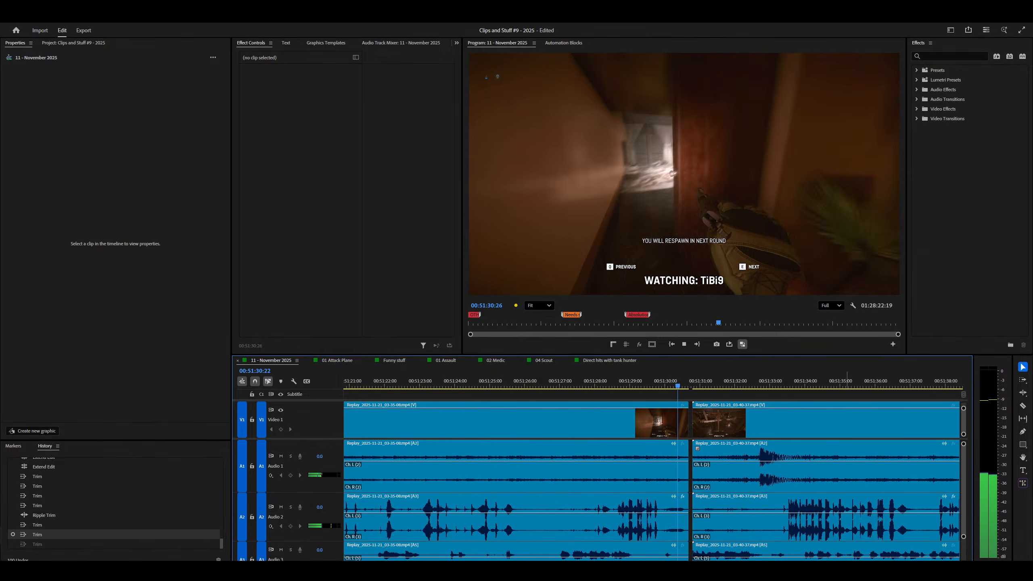
key("minus")
key("equal")
key("ctrl+alt+q")
key("minus")
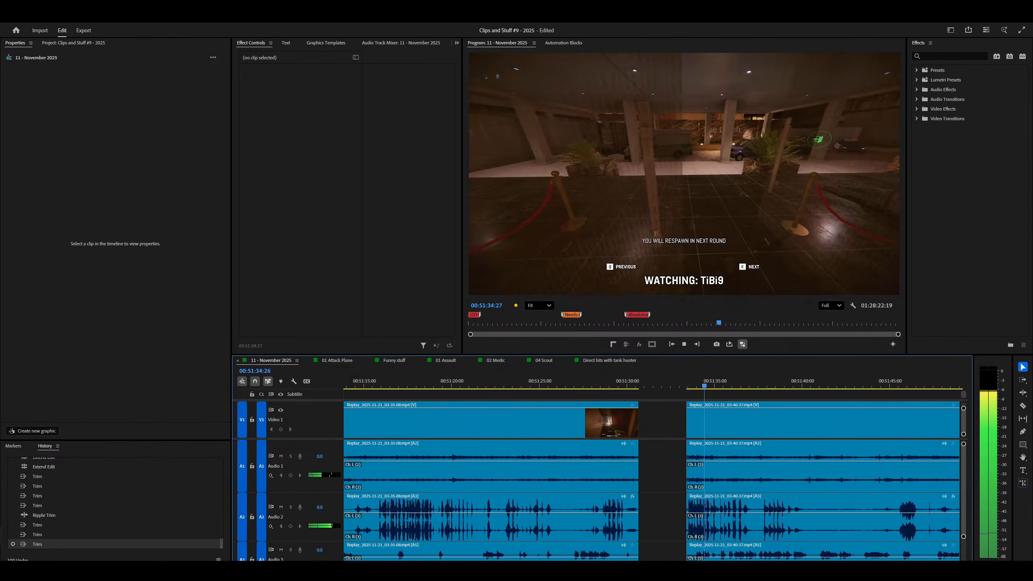
key("equal")
Split all tracks at the playhead during playback, trim the start of the resulting later part to 00:51:41:04, and stop playback.
key("ctrl+shift+k")
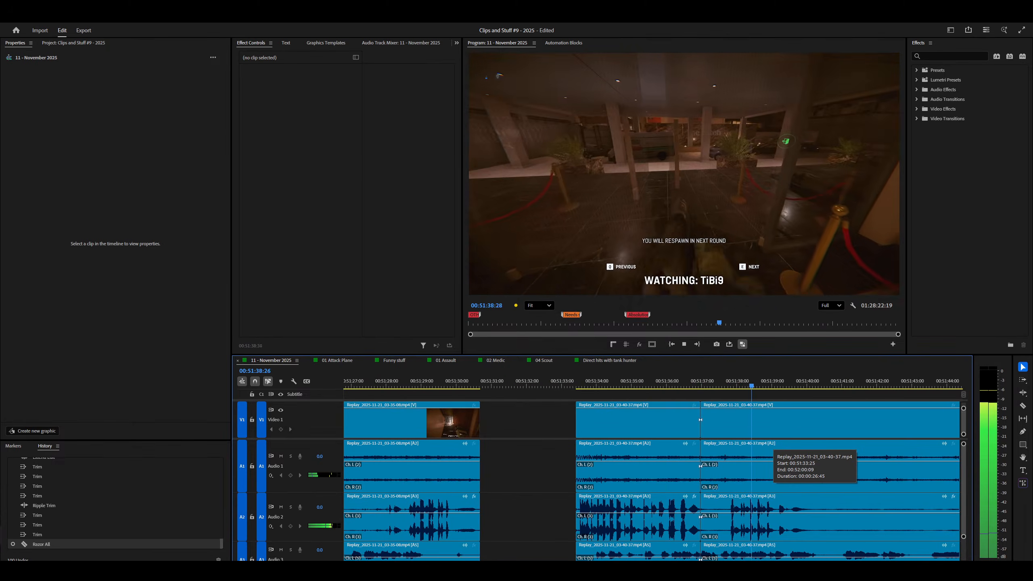
left_click(771, 437)
key("minus")
key("ctrl+alt+q")
key("equal")
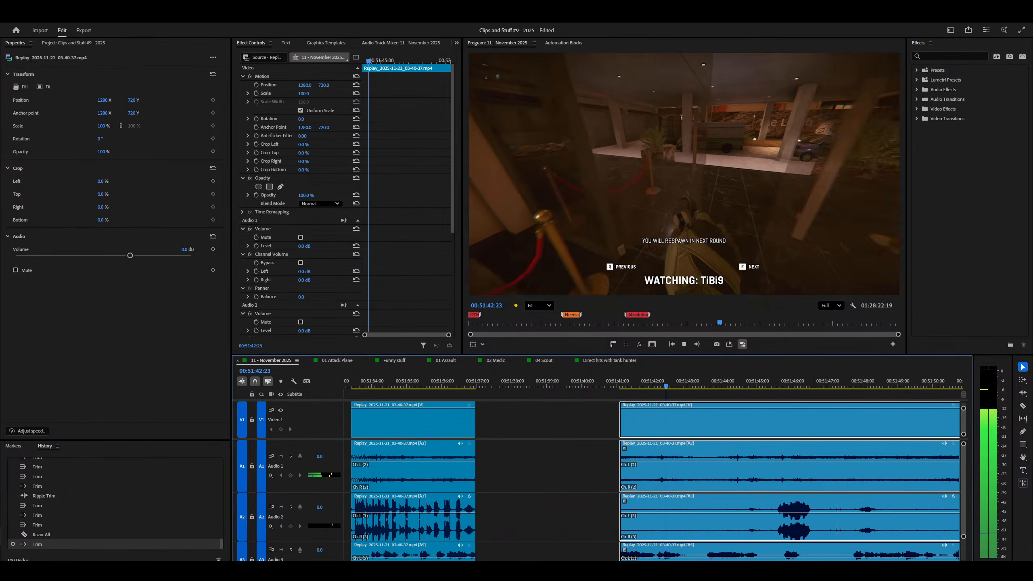
key("space")
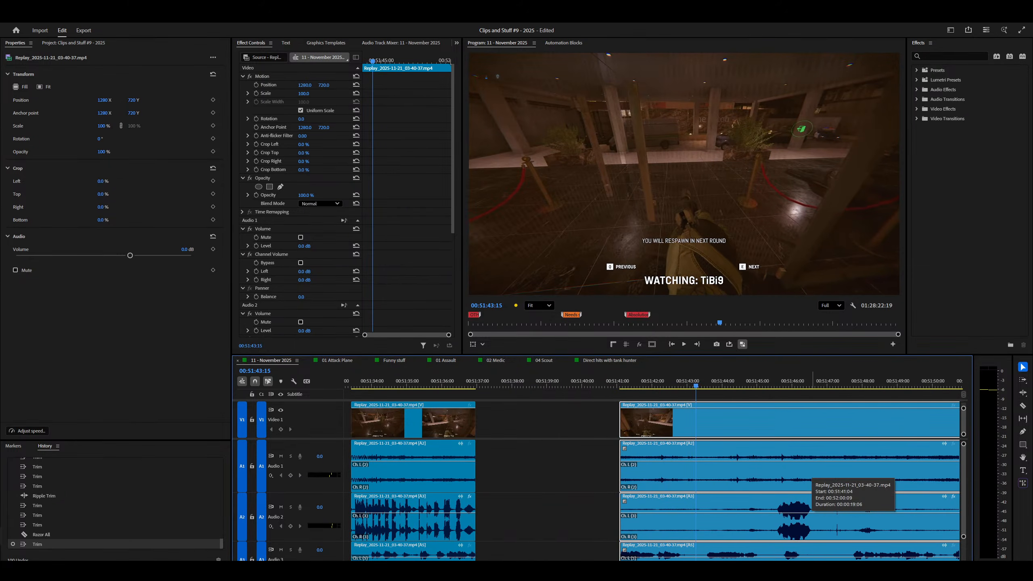
Undo the last two replay clip trims and the split between them.
key("minus")
key("minus")
key("ctrl+z")
key("ctrl+z")
key("ctrl+z")
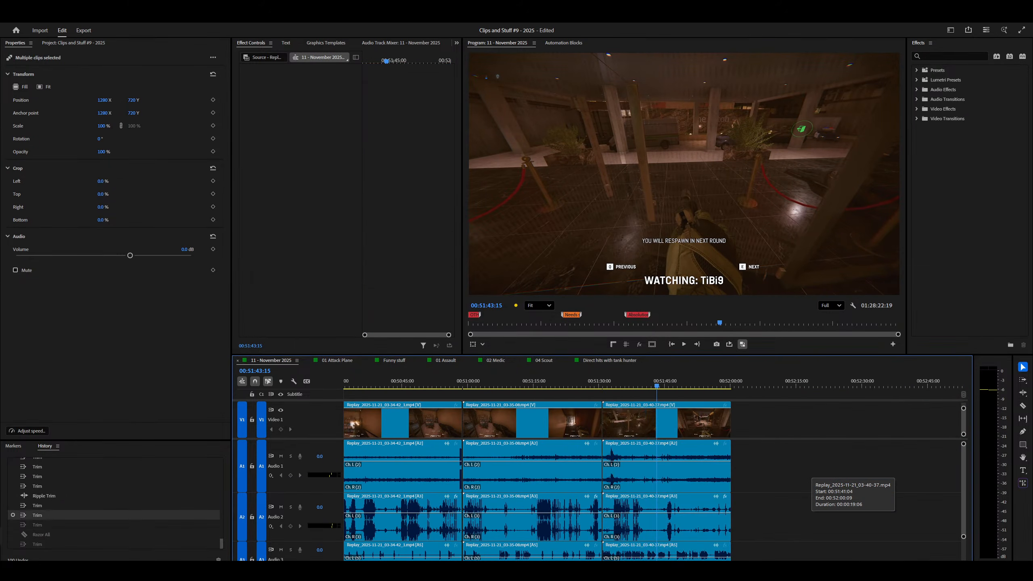
Undo and redo the latest remaining trim, and save the project.
key("minus")
key("minus")
key("minus")
key("minus")
key("ctrl+z")
key("ctrl+shift+z")
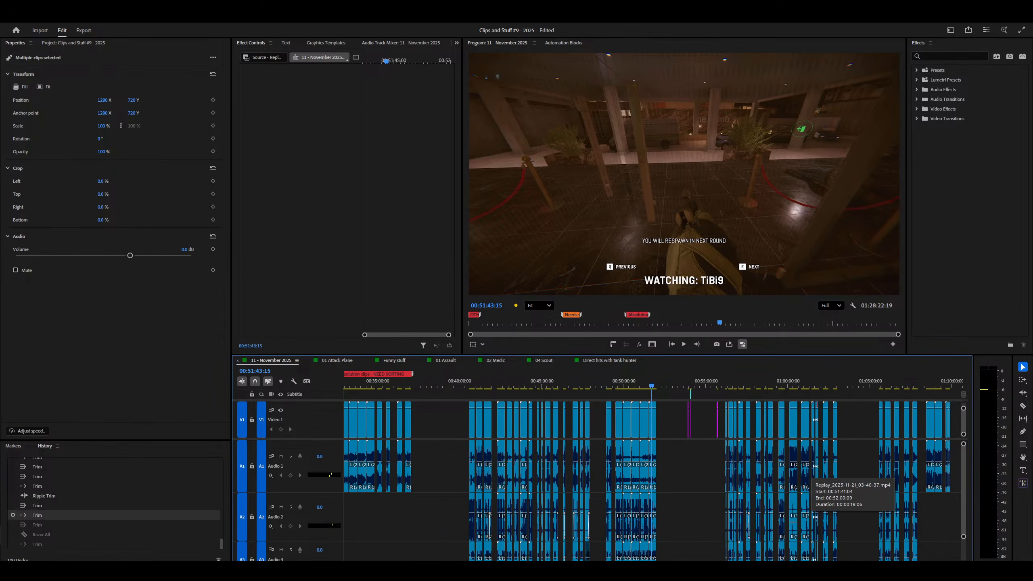
key("ctrl+s")
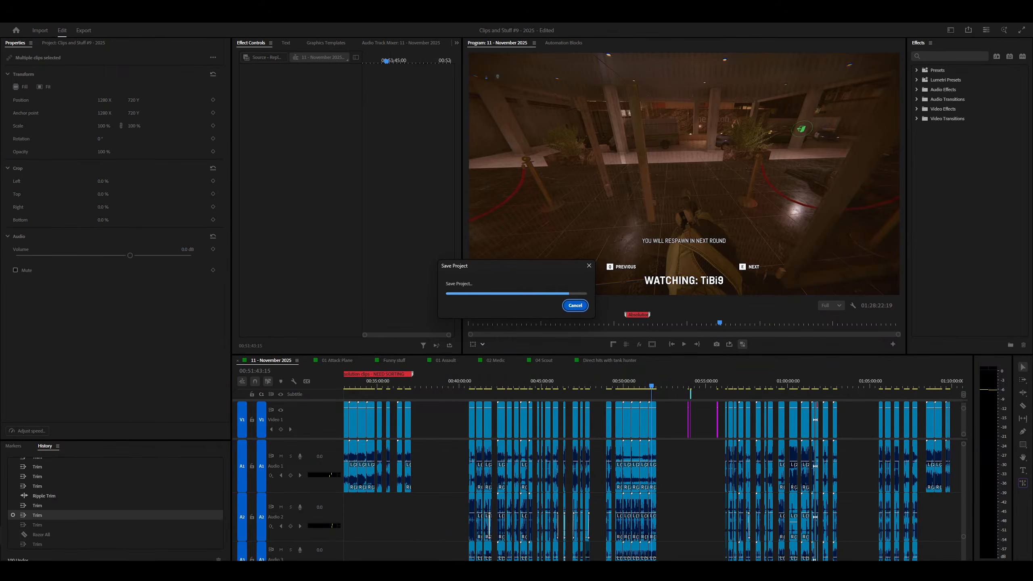